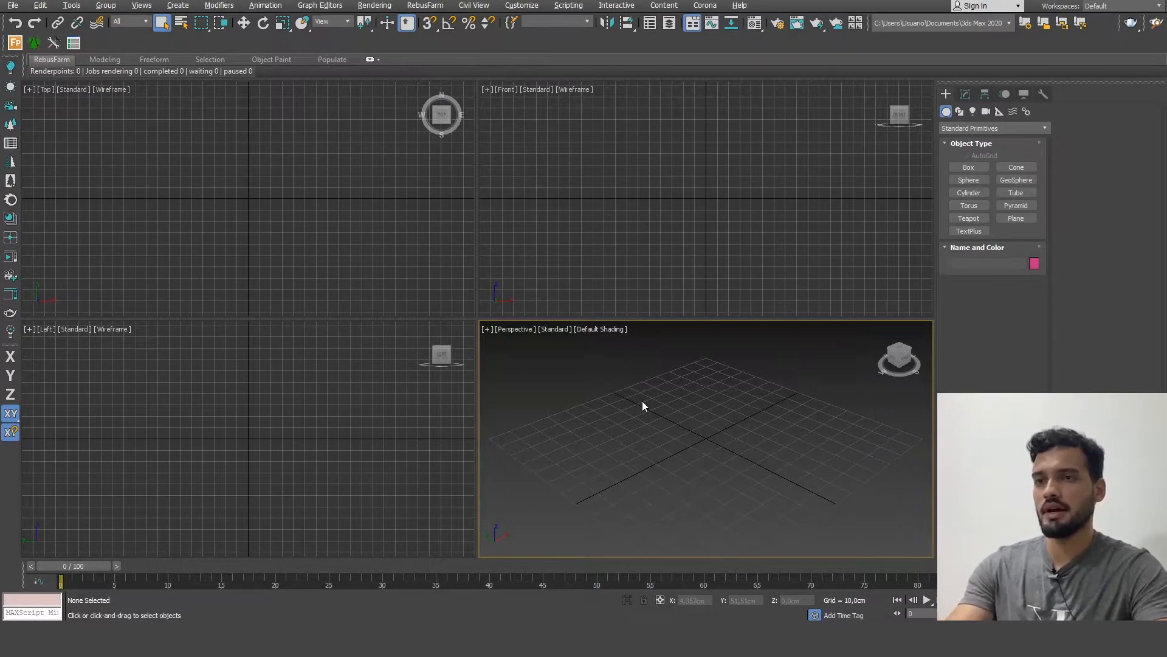
- Maximize the Perspective view and save the scene as P253 in the P253-COZINHA folder
key(alt+w)
click(12, 5)
click(14, 115)
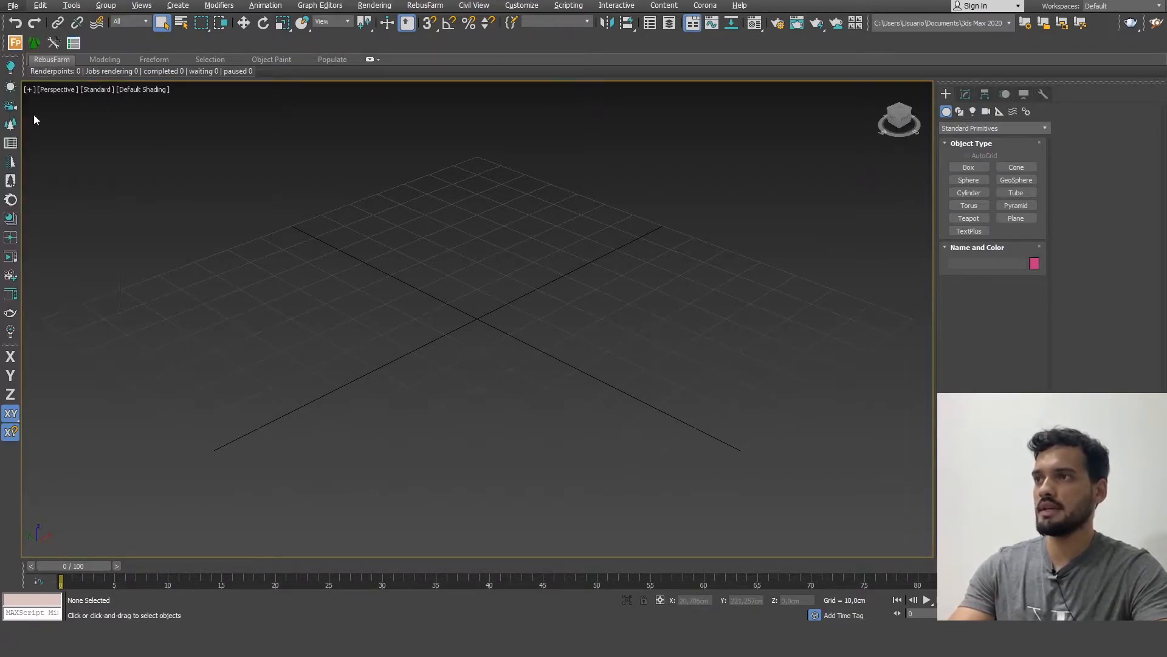
click(35, 128)
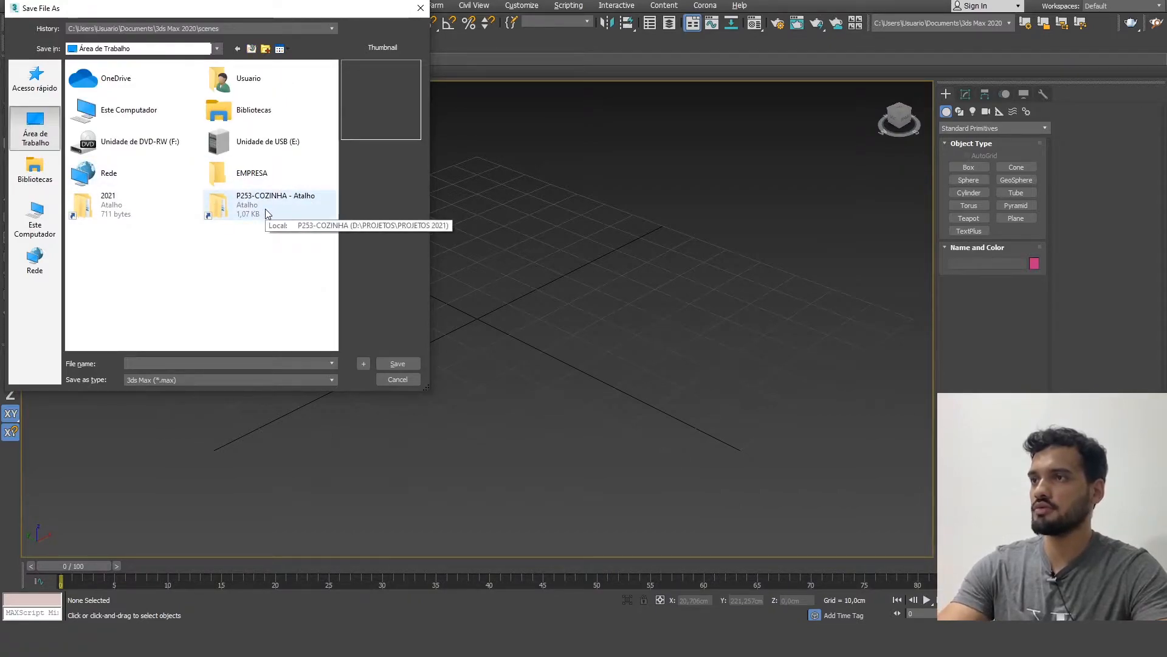
click(266, 210)
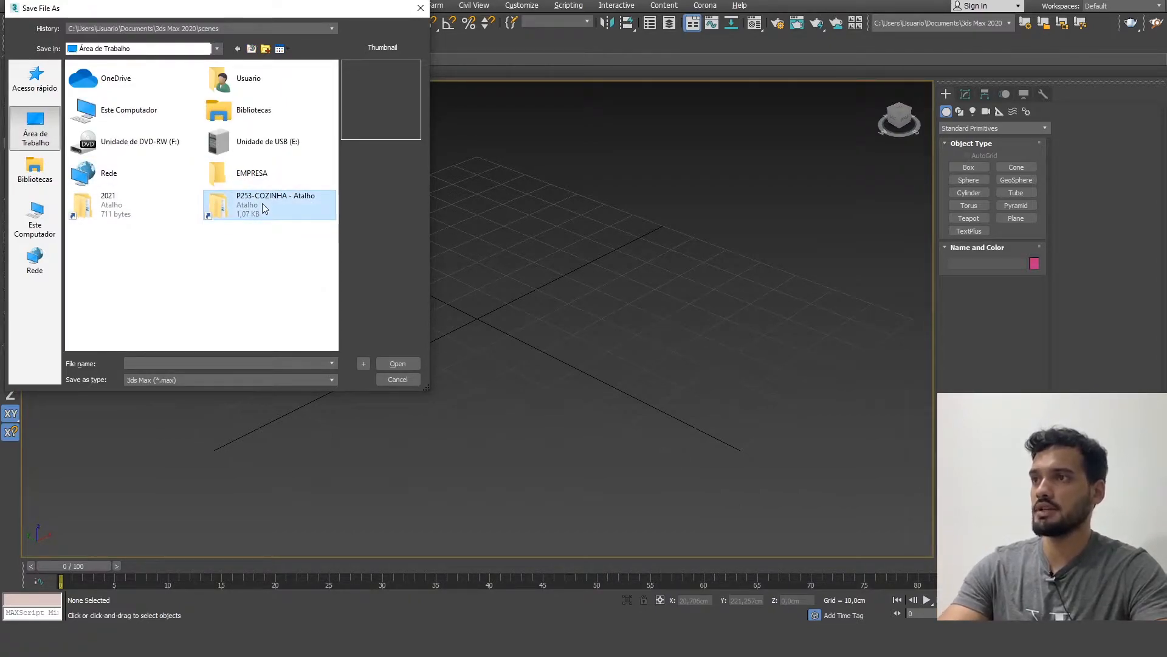
double_click(261, 203)
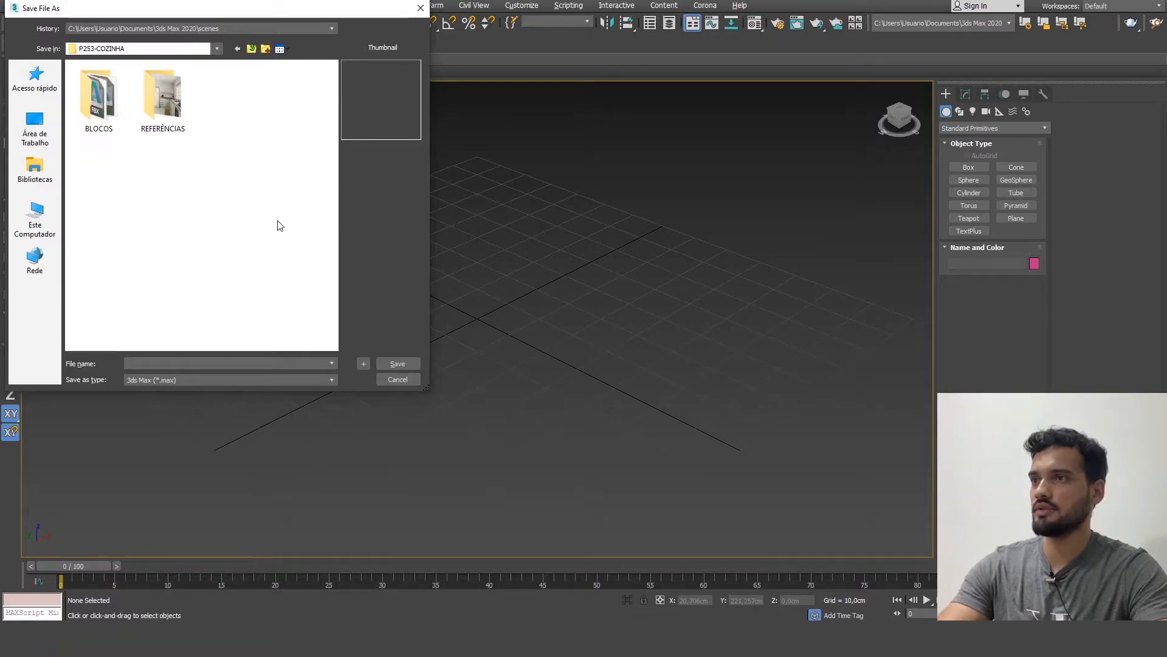
click(185, 360)
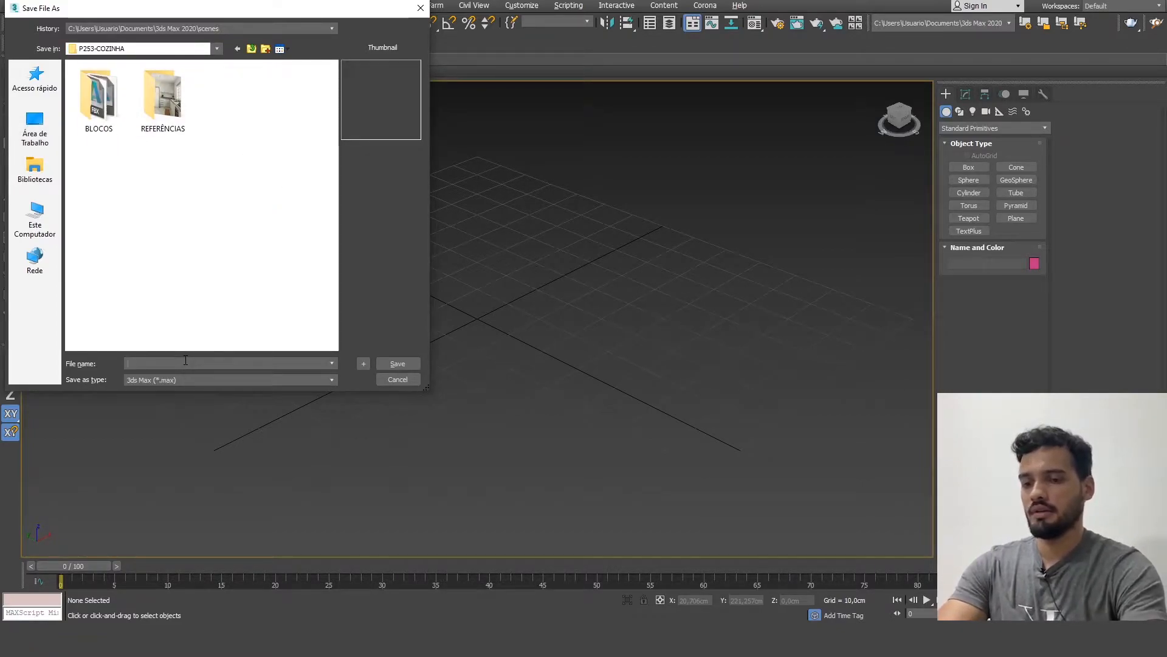
text(P253)
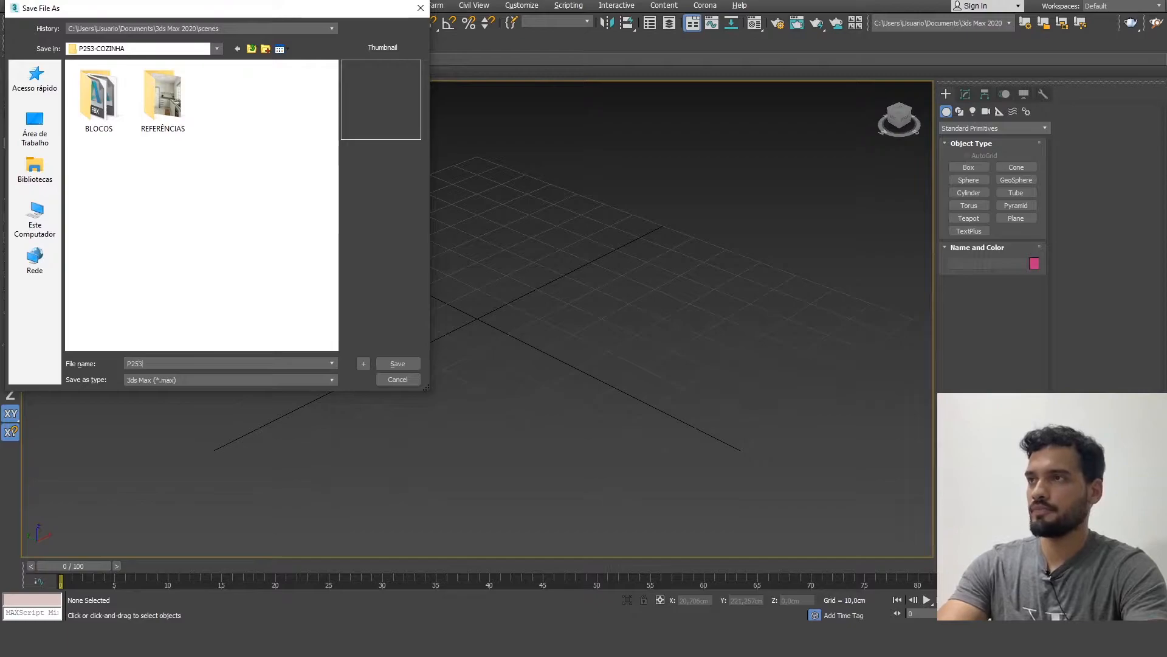
key(Return)
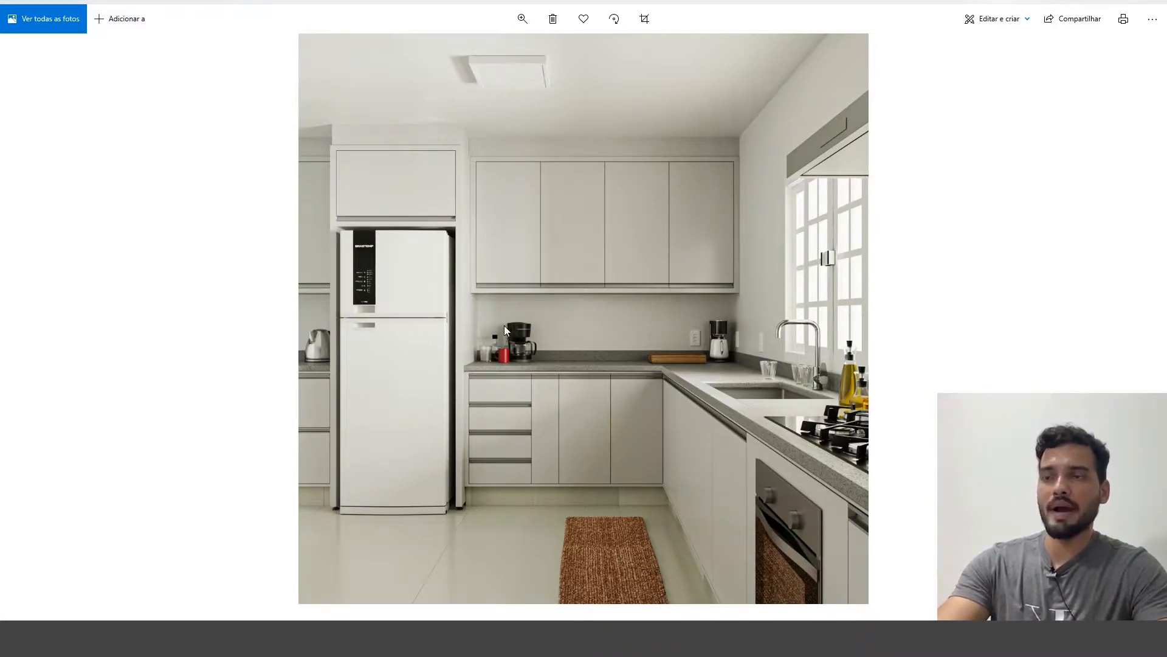
- Switch from the kitchen reference photo to 3ds Max and draw a box about 107 cm wide, 5 cm long and 20 cm high
mouse_move(236, 638)
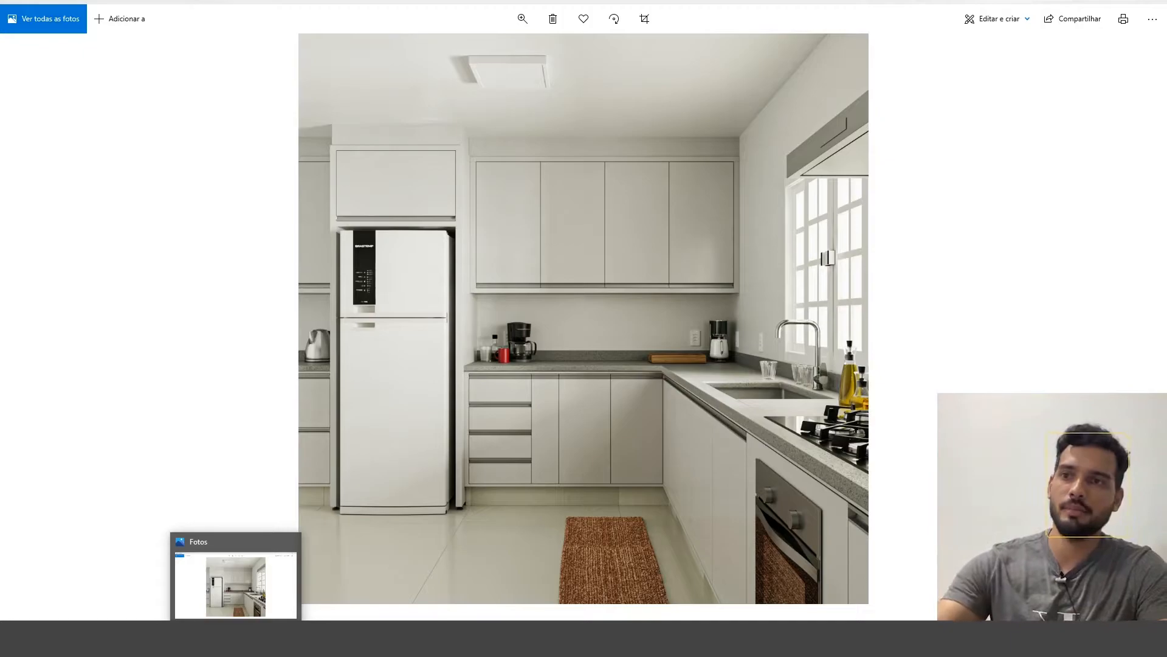
click(236, 639)
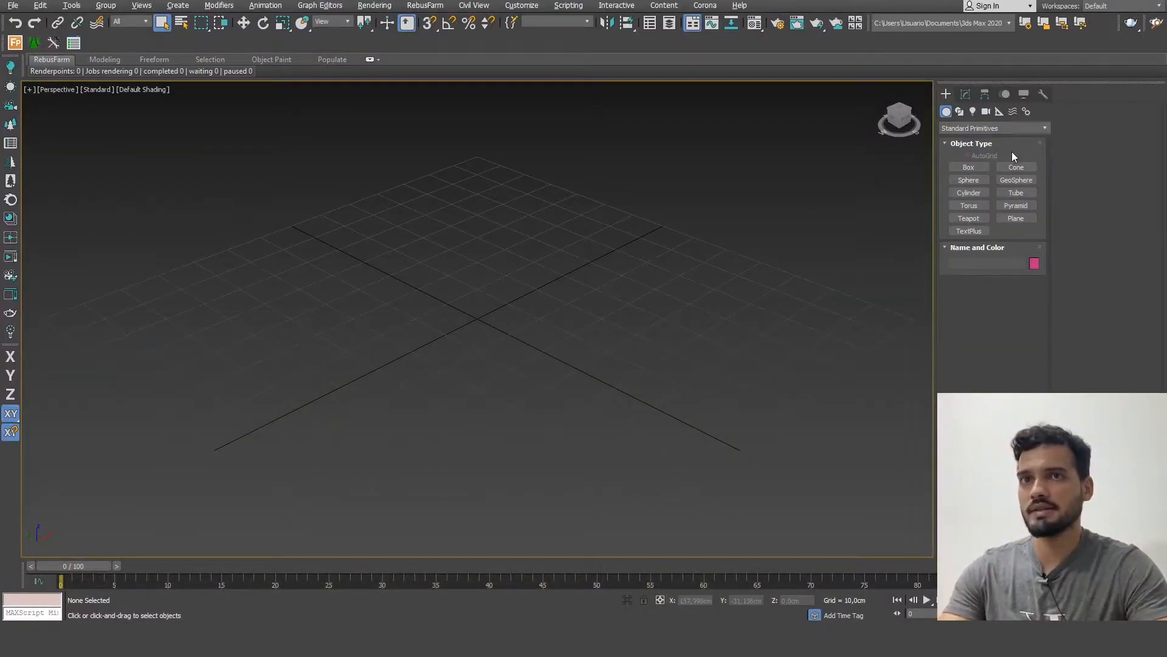
click(968, 167)
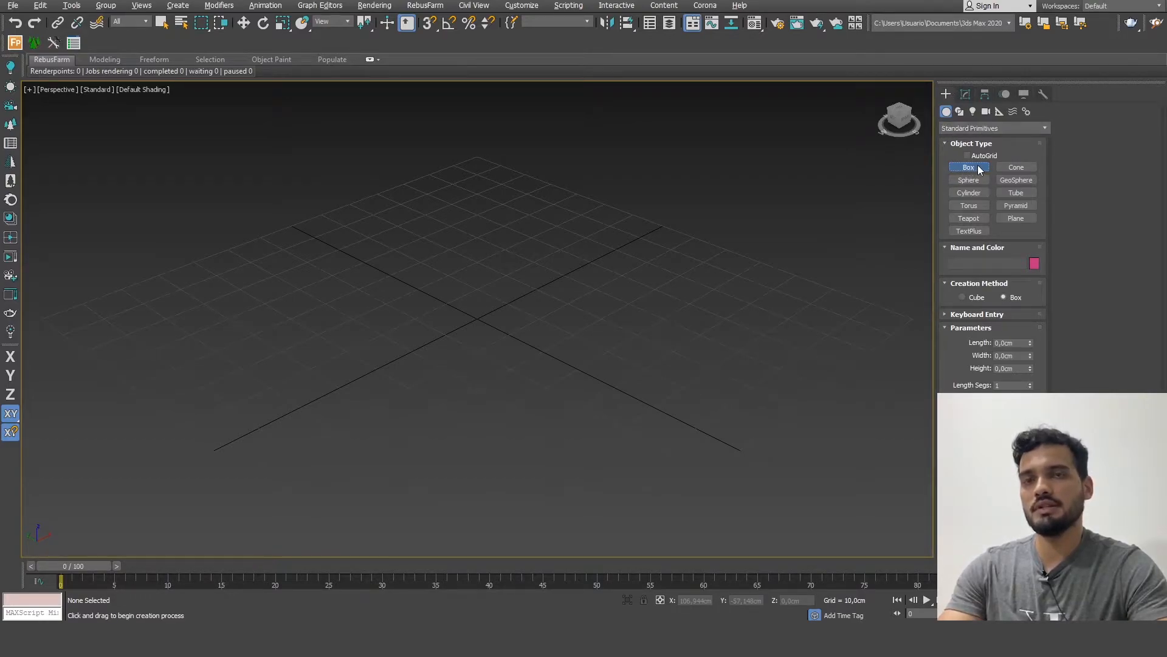
drag(208, 345, 552, 209)
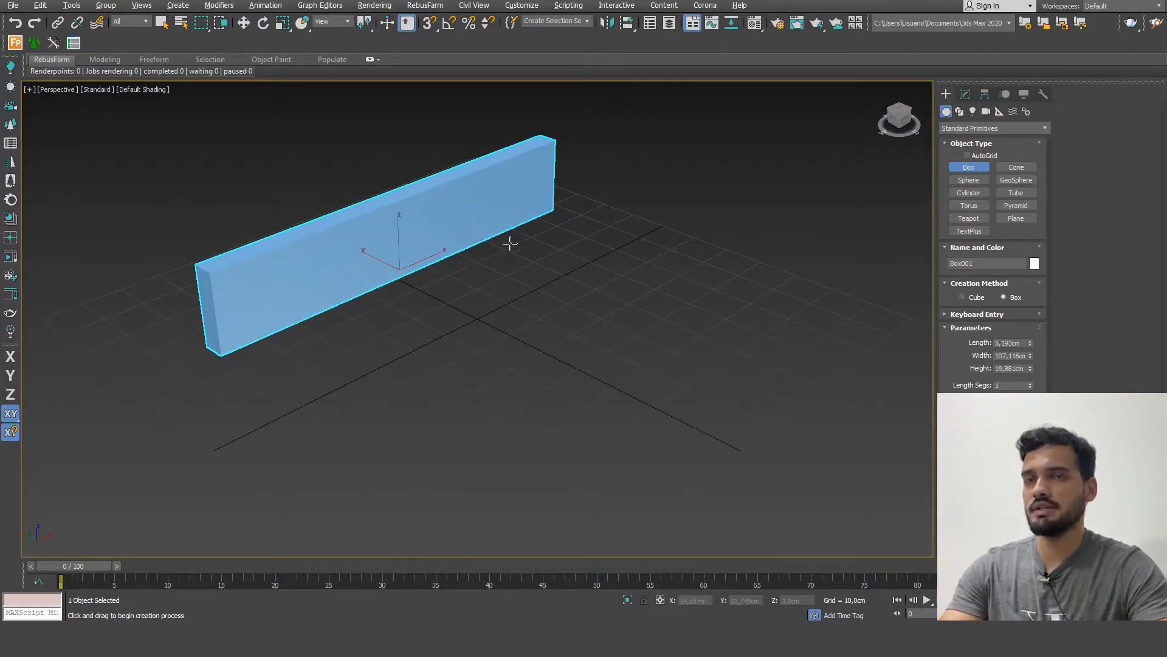
- Resize the box into a wall with length 15 cm, width 500 cm and height 280 cm
alt+middle_drag(508, 234, 428, 239)
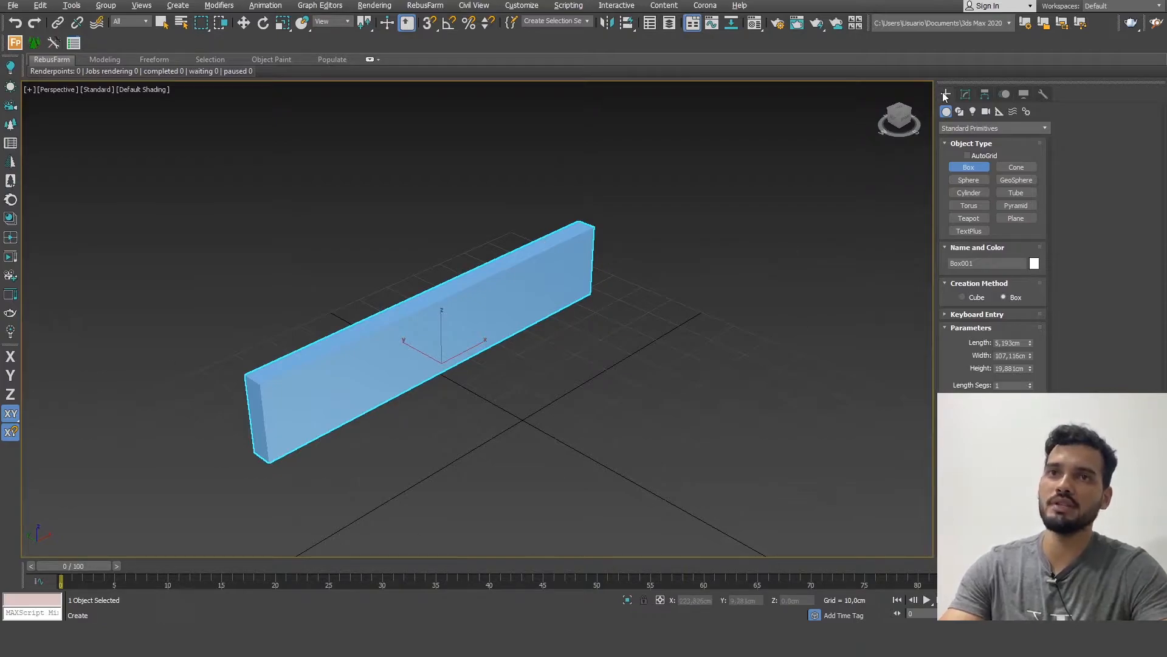
click(966, 94)
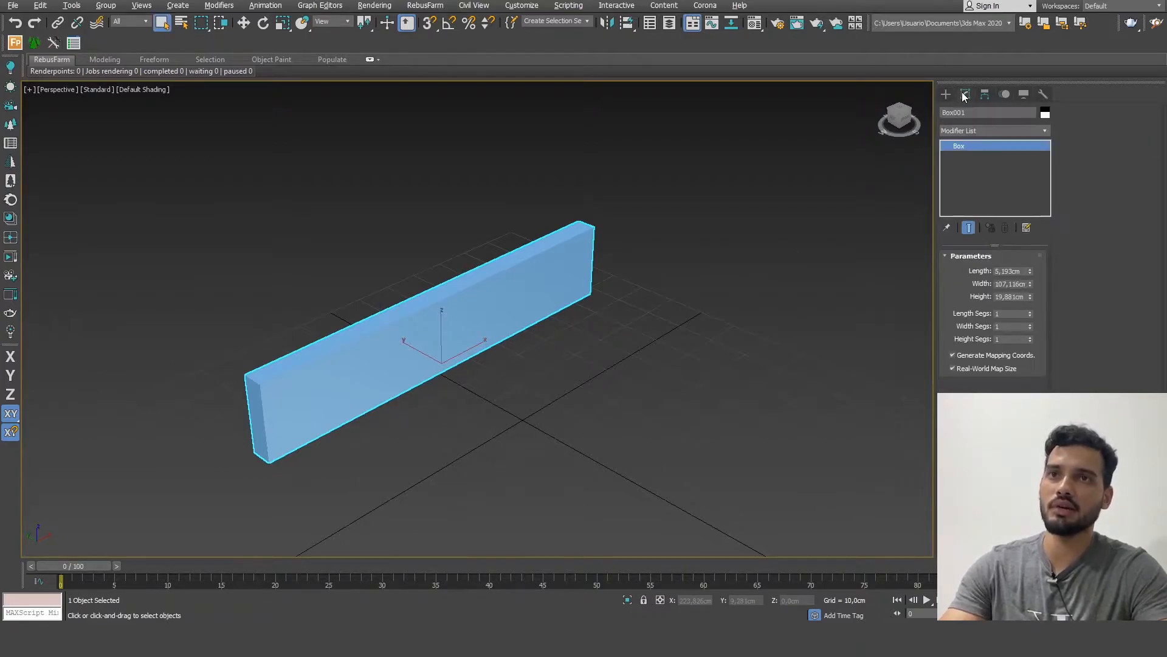
double_click(997, 271)
text(15)
key(Tab)
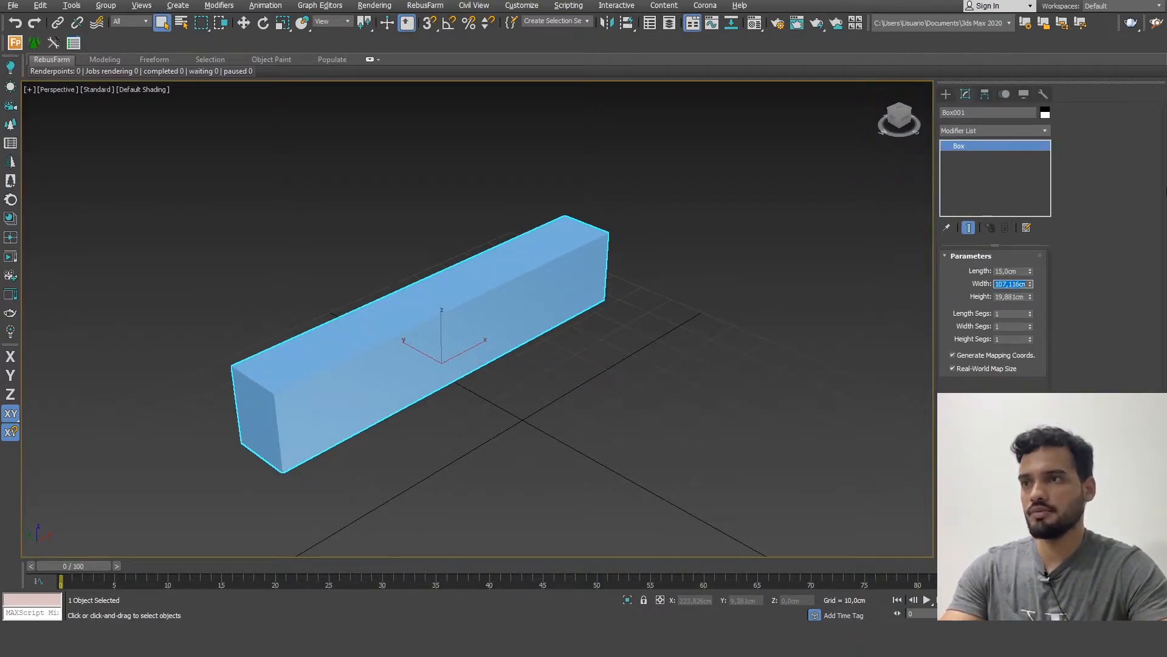
text(500)
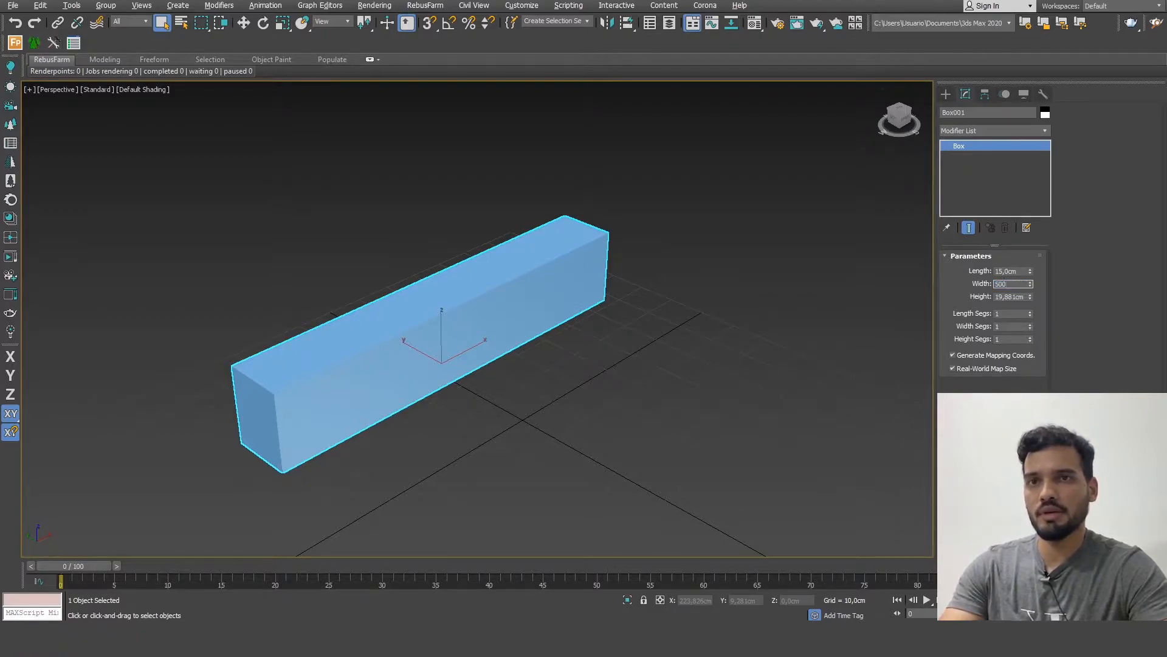
key(Tab)
text(280)
key(Return)
scroll(536, 291, down, 5)
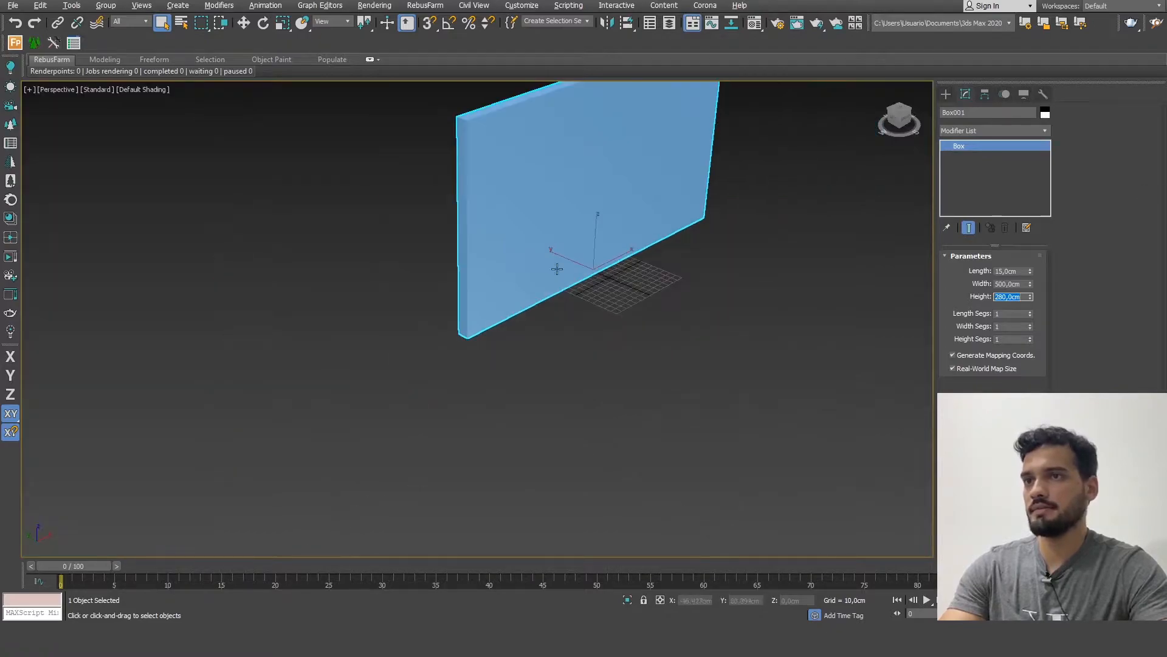
- Convert the wall box to an Editable Poly
middle_drag(536, 291, 331, 460)
right_click(461, 260)
mouse_move(520, 386)
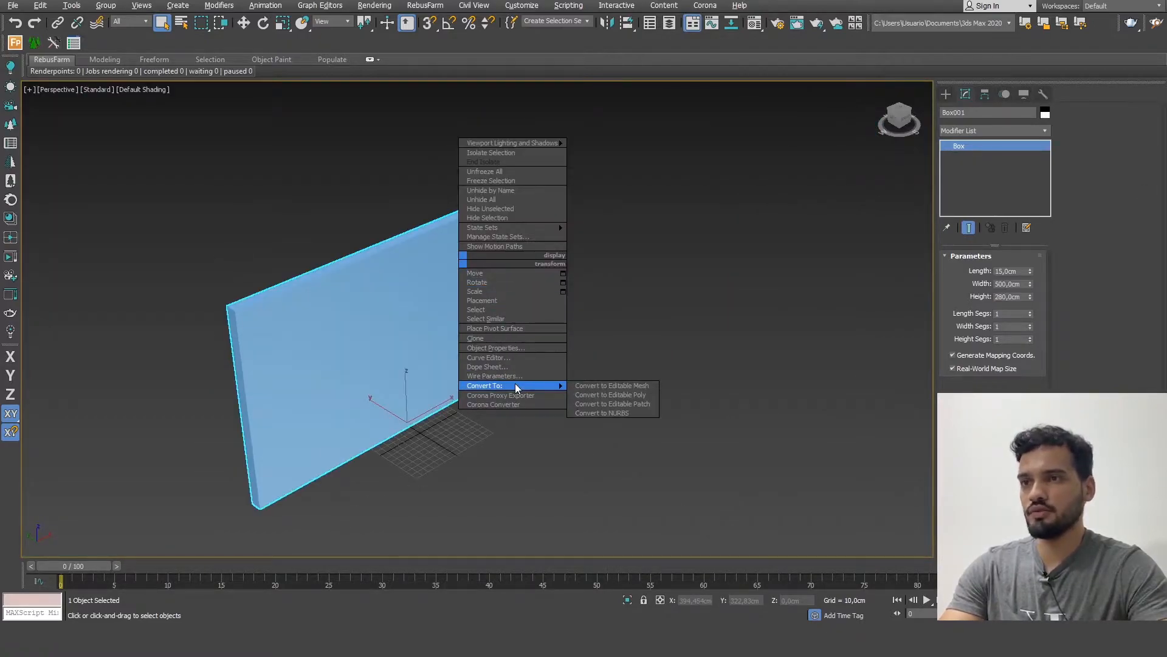
click(599, 396)
alt+middle_drag(588, 389, 397, 350)
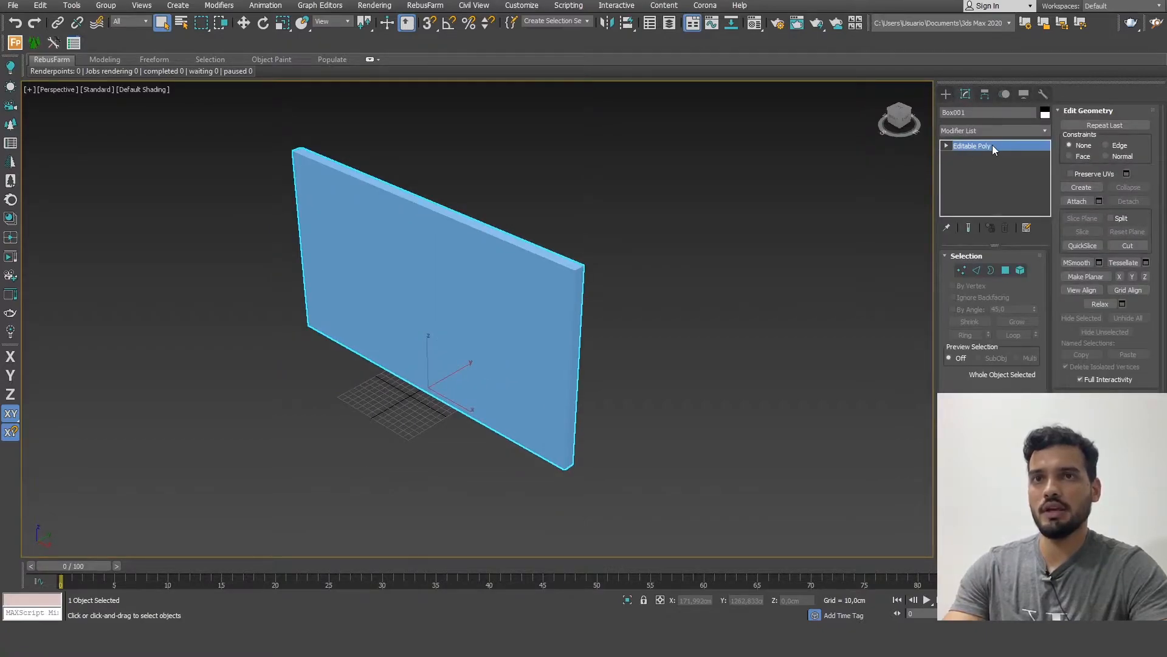
- Extrude the narrow end polygon of the wall by 15 cm to create a corner segment
click(1006, 271)
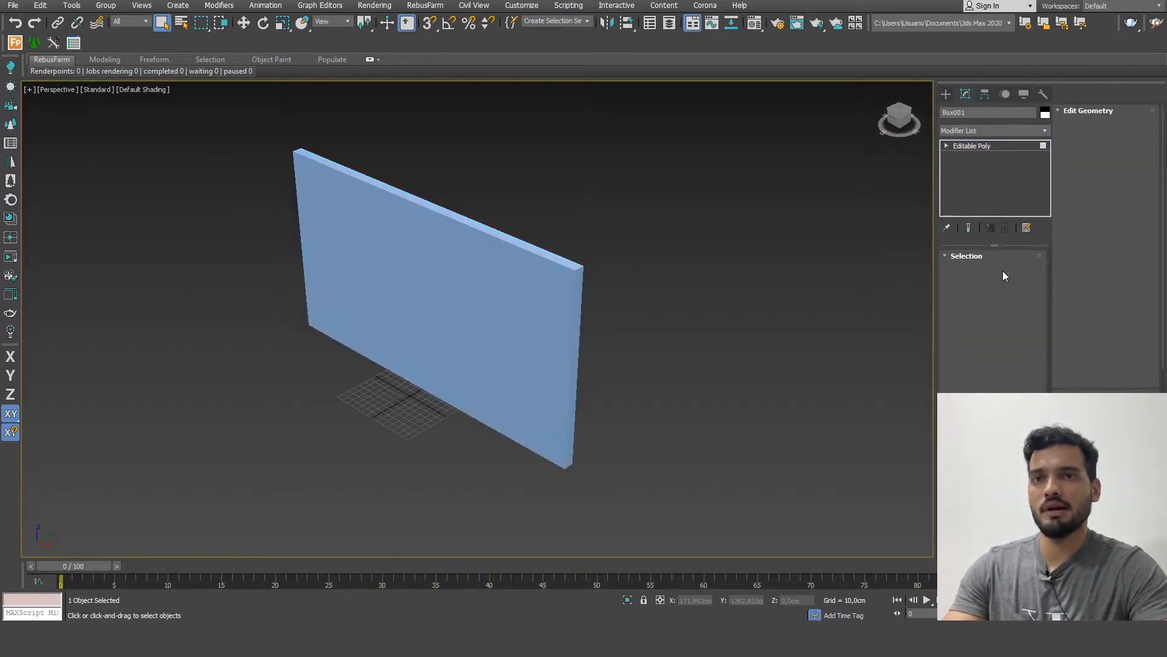
click(575, 389)
middle_drag(552, 380, 502, 337)
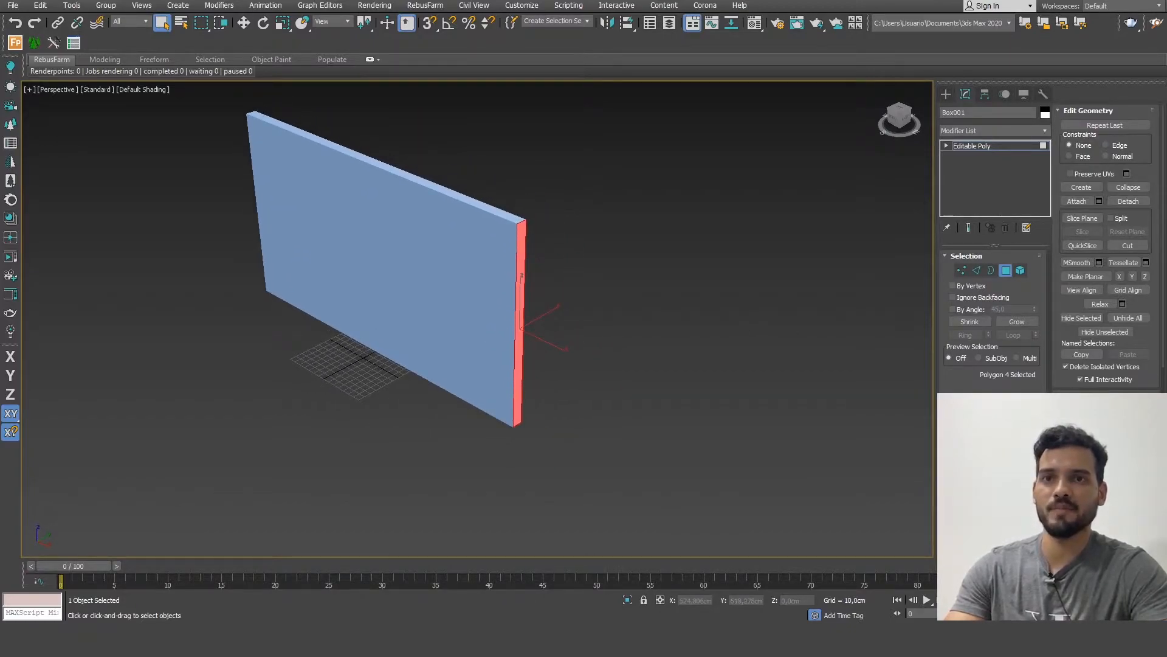
key(shift+e)
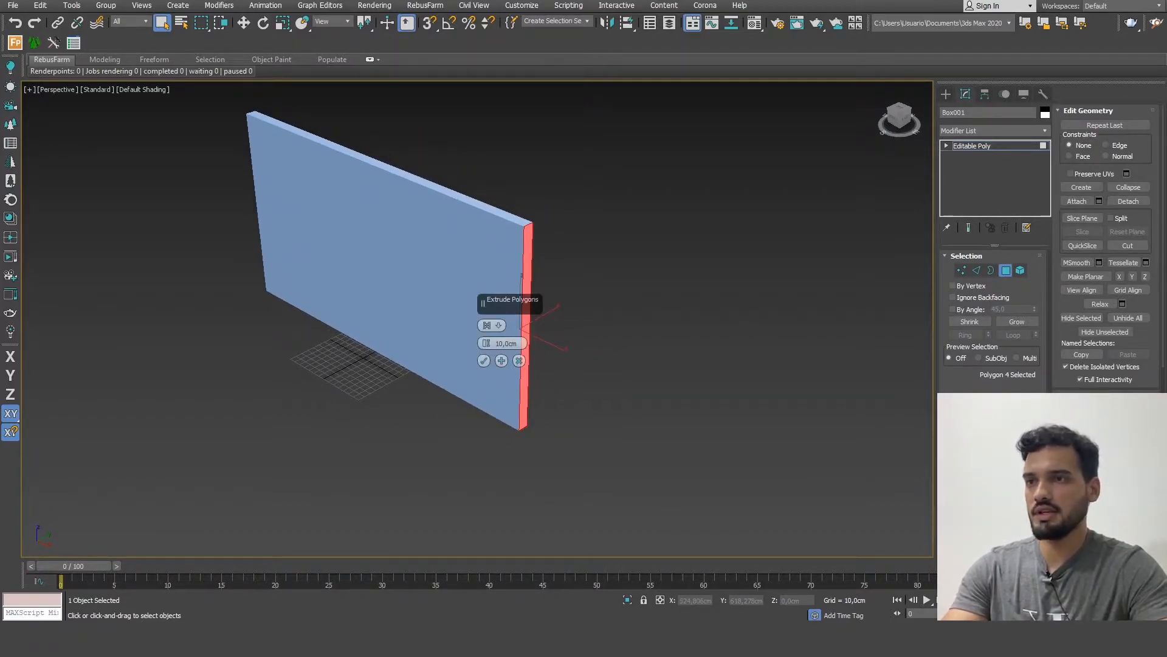
drag(517, 344, 469, 330)
text(15)
key(Return)
key(Return)
- Turn on Edged Faces display in the Perspective view
key(F4)
key(F4)
key(F4)
key(F4)
key(F4)
key(F4)
key(F4)
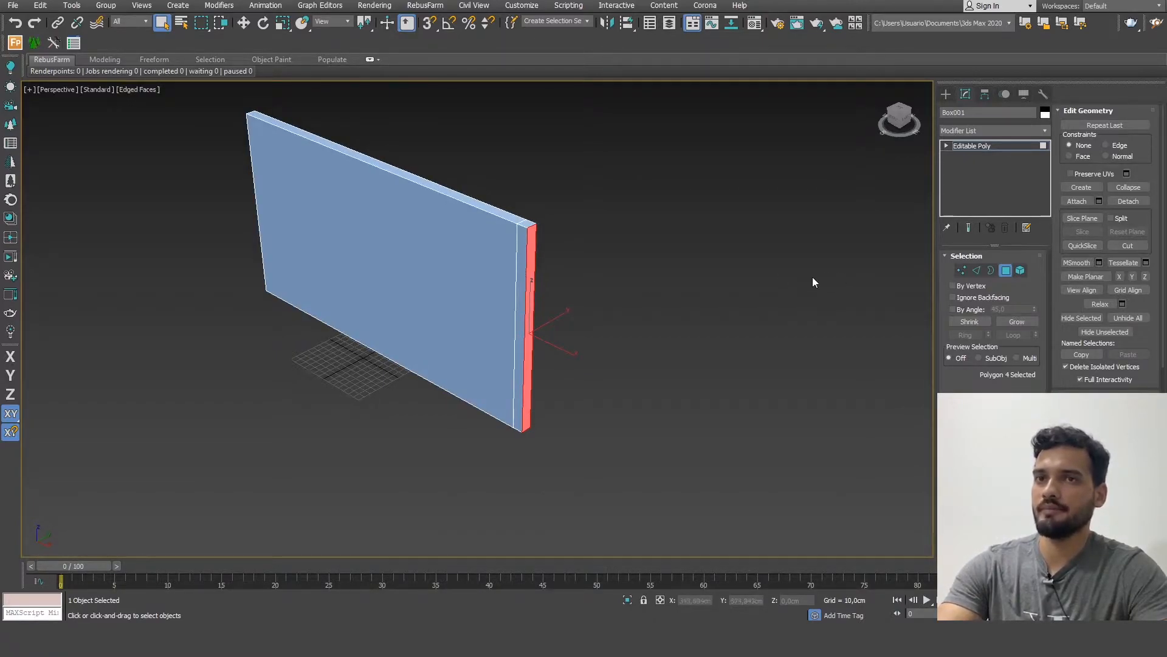
- Extrude the corner segment's side polygon by 150 cm to start a perpendicular wall
click(521, 284)
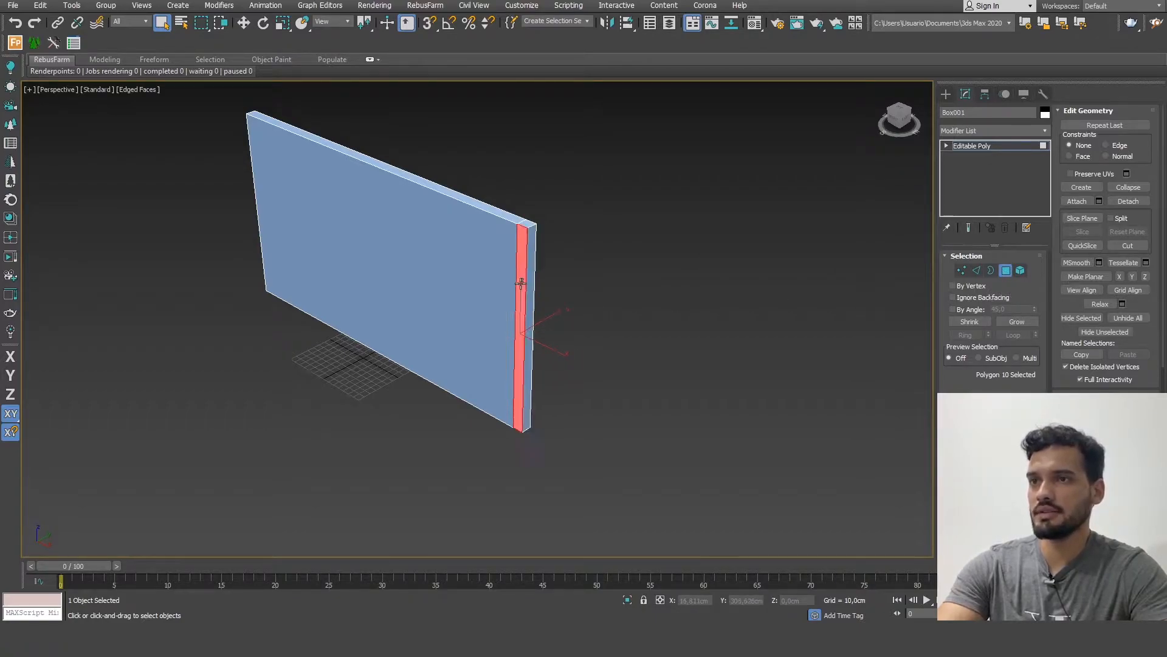
alt+middle_drag(482, 349, 511, 365)
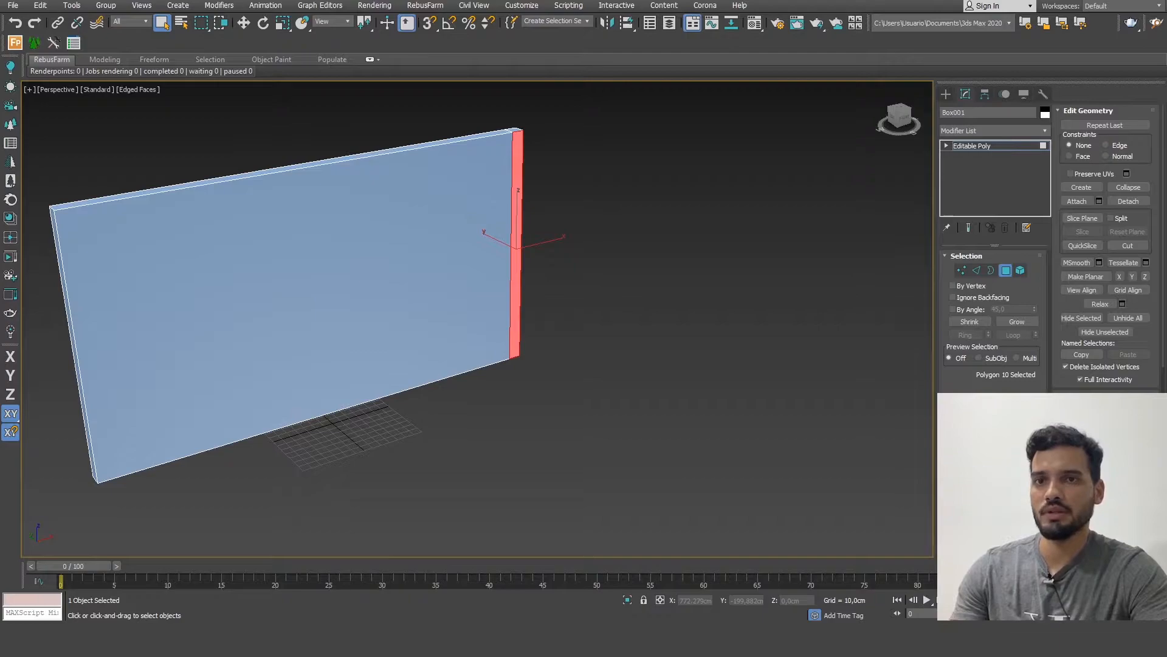
click(987, 436)
drag(520, 343, 454, 339)
text(15)
key(Return)
alt+middle_drag(453, 338, 472, 319)
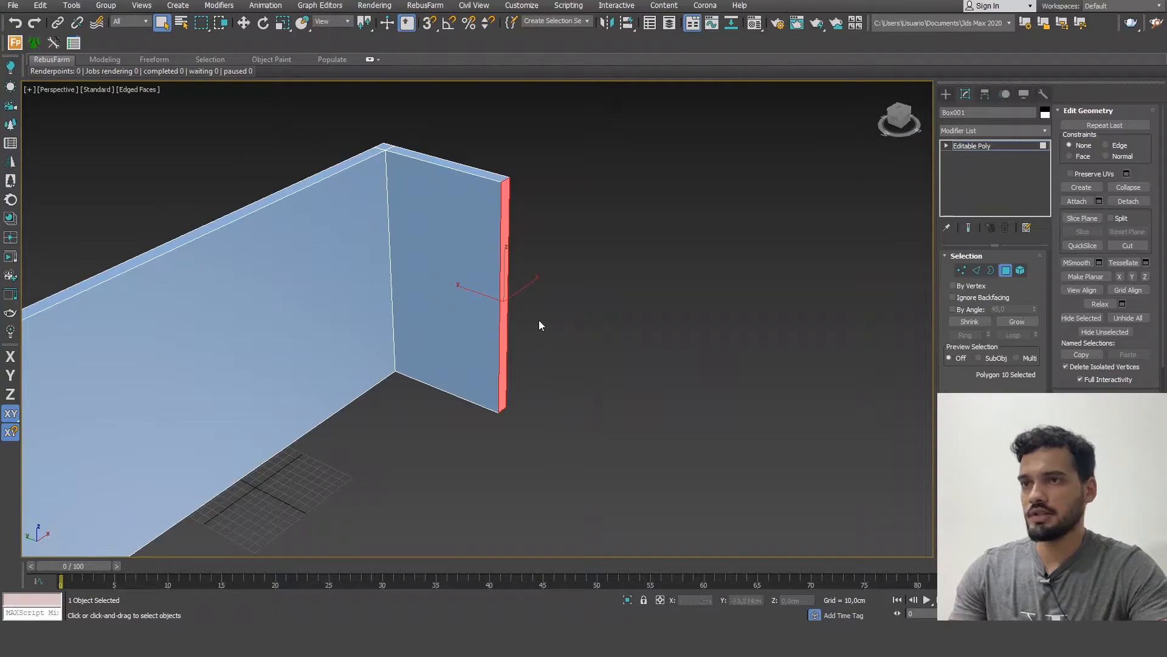
- Deselect the polygon and widen the command panel until the polygon editing tools are in view
click(932, 395)
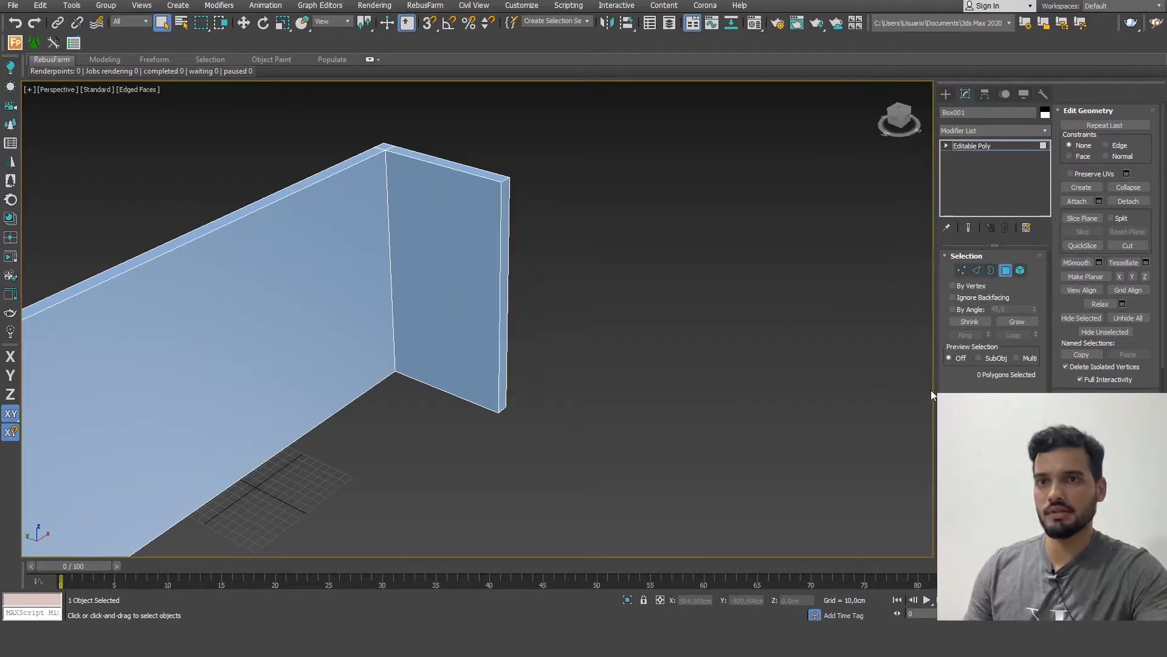
drag(934, 388, 747, 373)
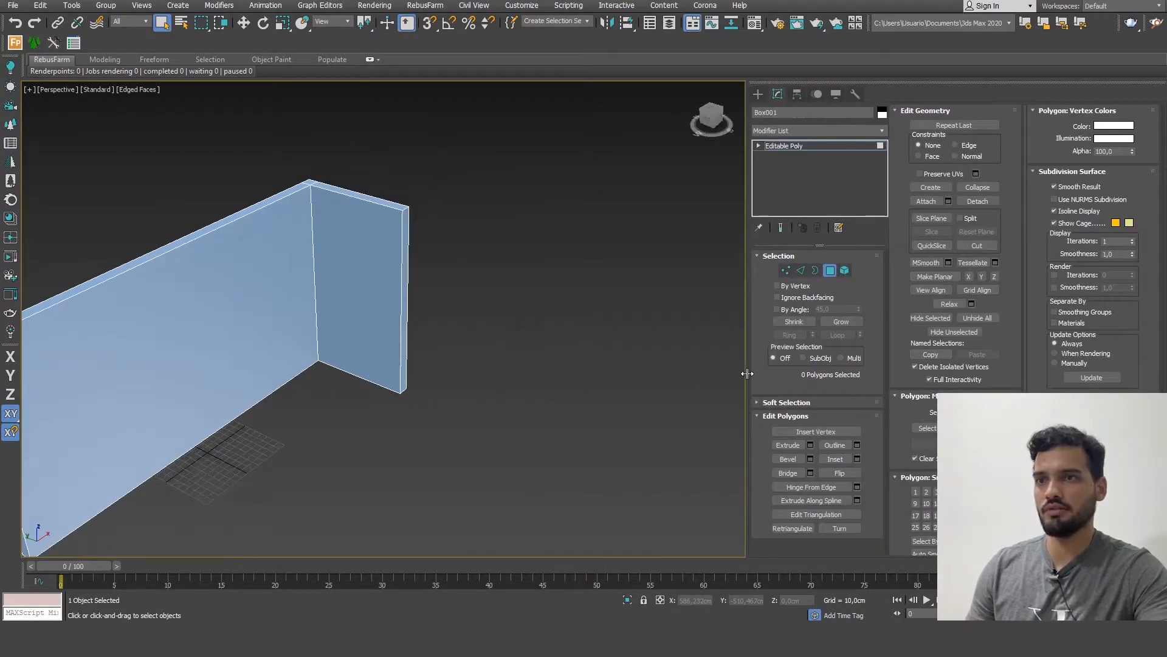
middle_drag(472, 297, 491, 286)
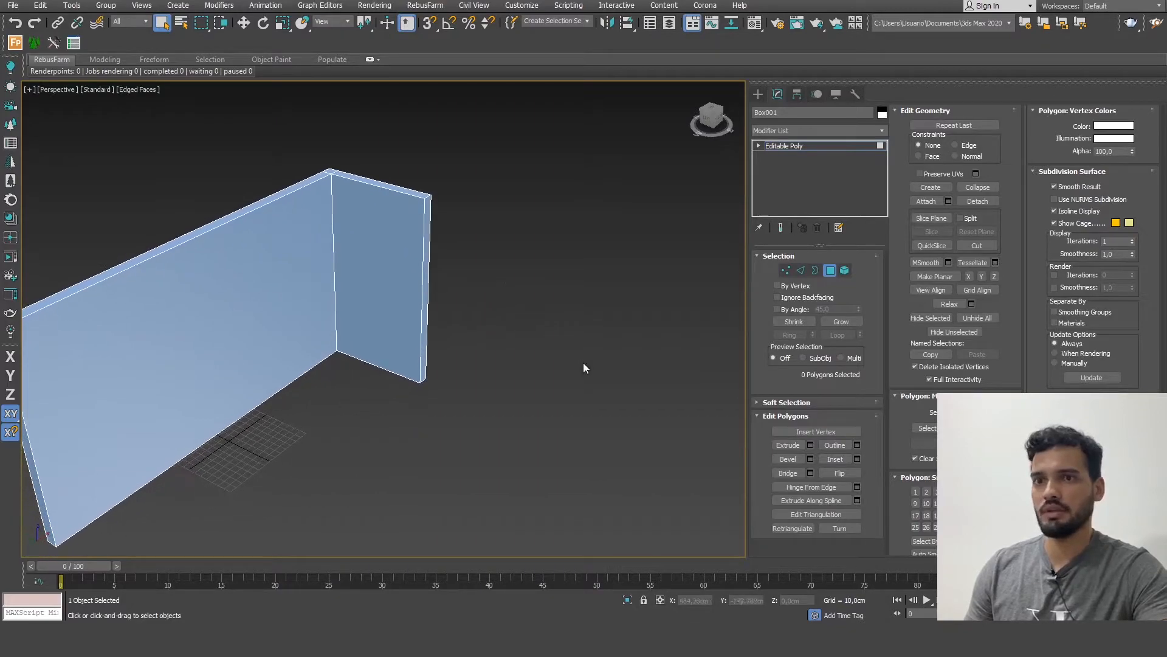
- Extrude the end polygon of the perpendicular wall by another 150 cm
click(811, 445)
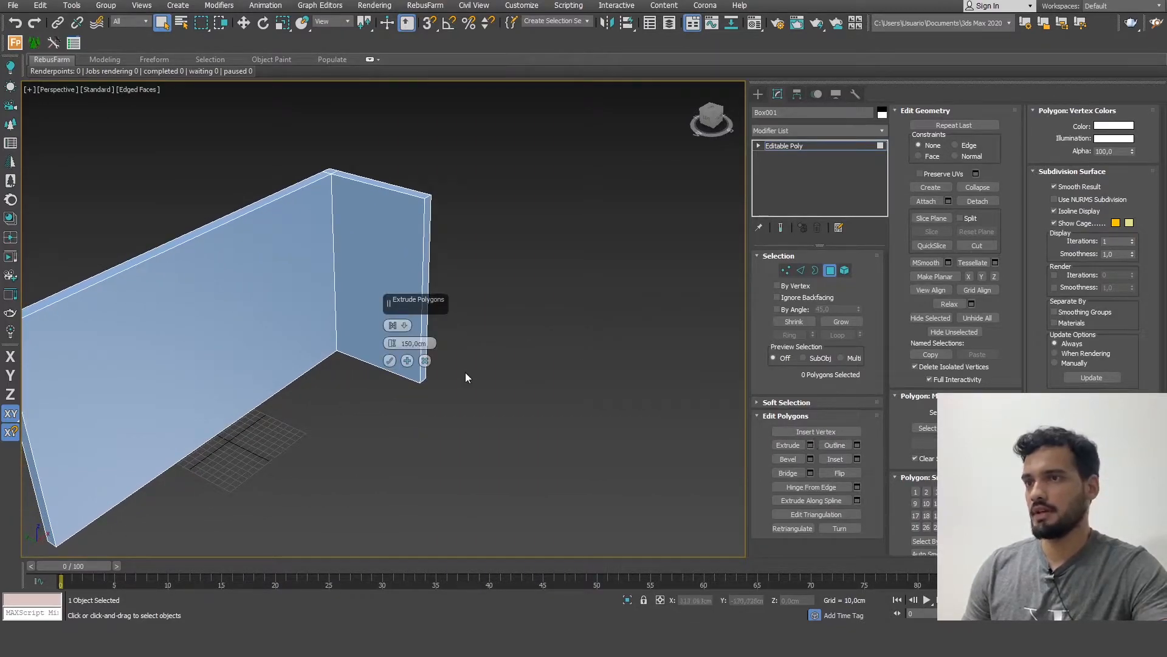
click(427, 269)
click(390, 361)
- Extend the perpendicular wall with a further 200 cm extrusion of its end polygon
click(810, 445)
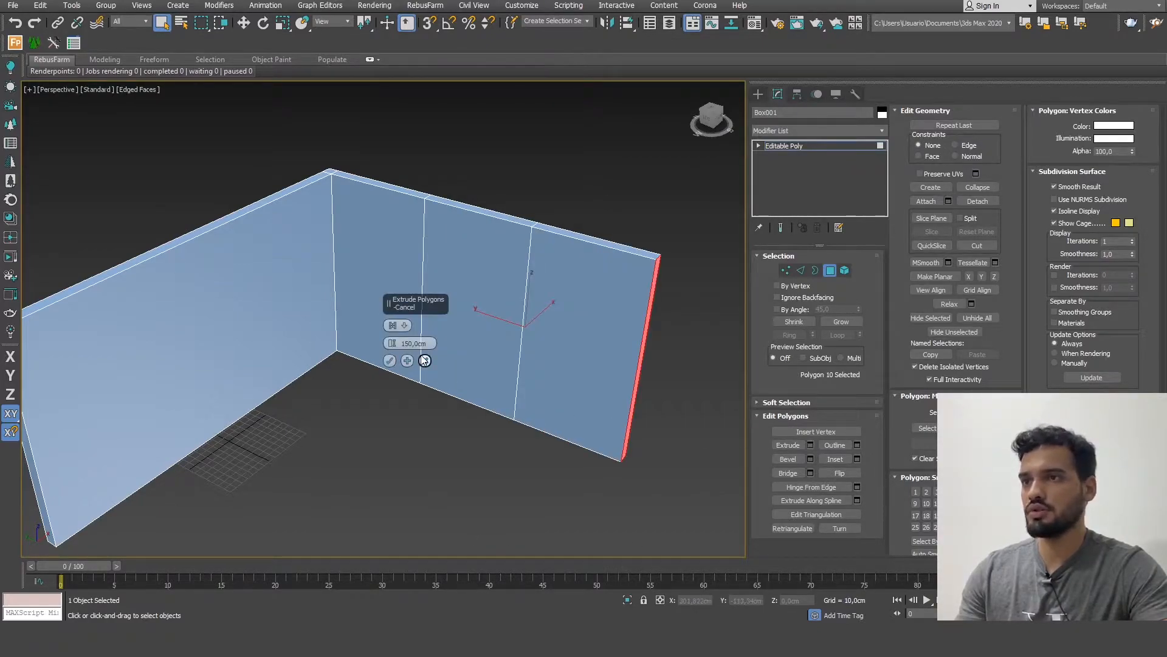
text(200)
key(Return)
click(390, 361)
- Extrude the perpendicular wall's end polygon by 15 cm to form the second corner segment
middle_drag(426, 395, 380, 353)
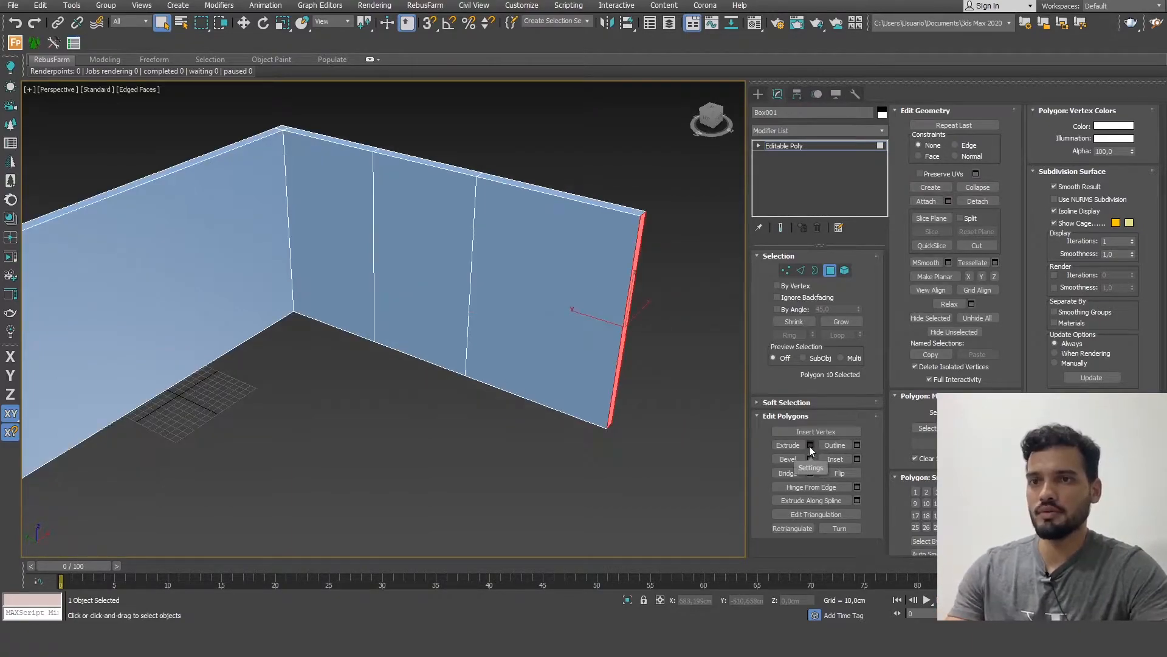
click(810, 446)
text(15)
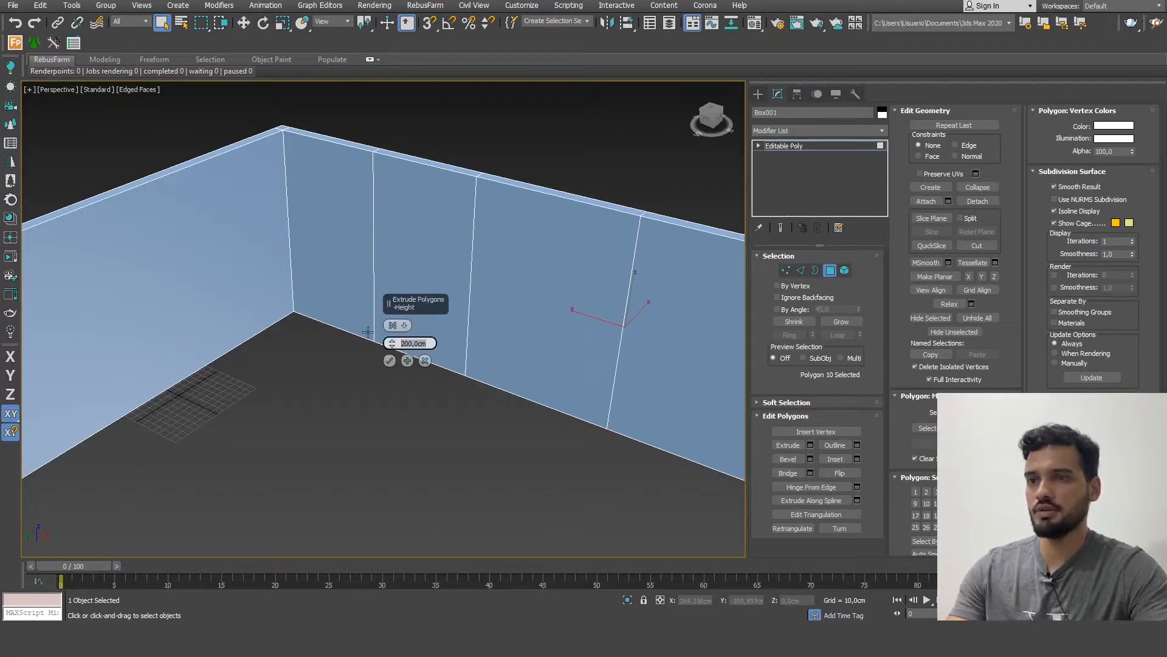
key(Return)
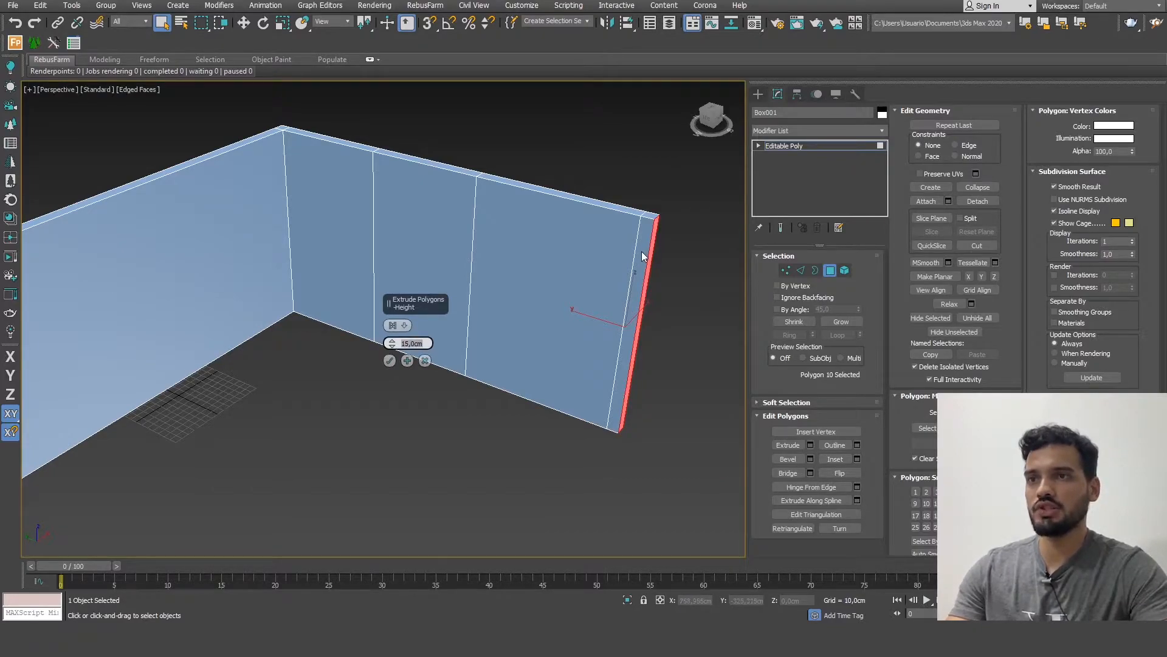
key(Return)
- Extrude the inner side polygon of the second corner segment to form the wall opposite the first one
click(638, 285)
alt+middle_drag(302, 275, 323, 210)
scroll(322, 209, down, 2)
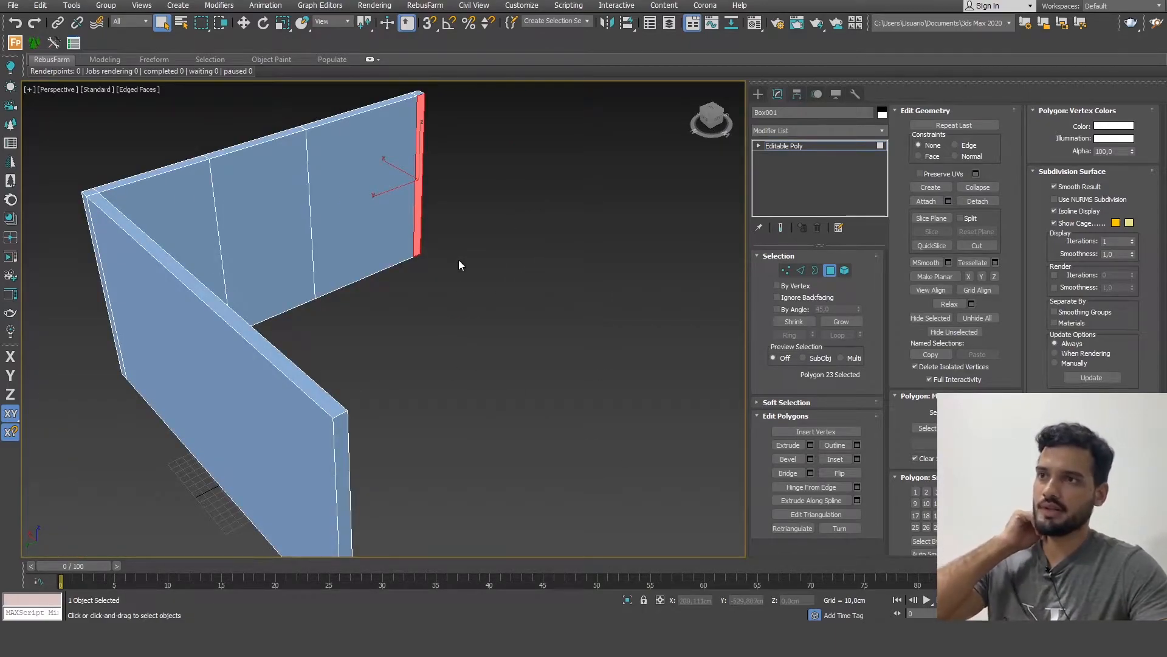
click(811, 444)
click(389, 360)
scroll(462, 316, down, 3)
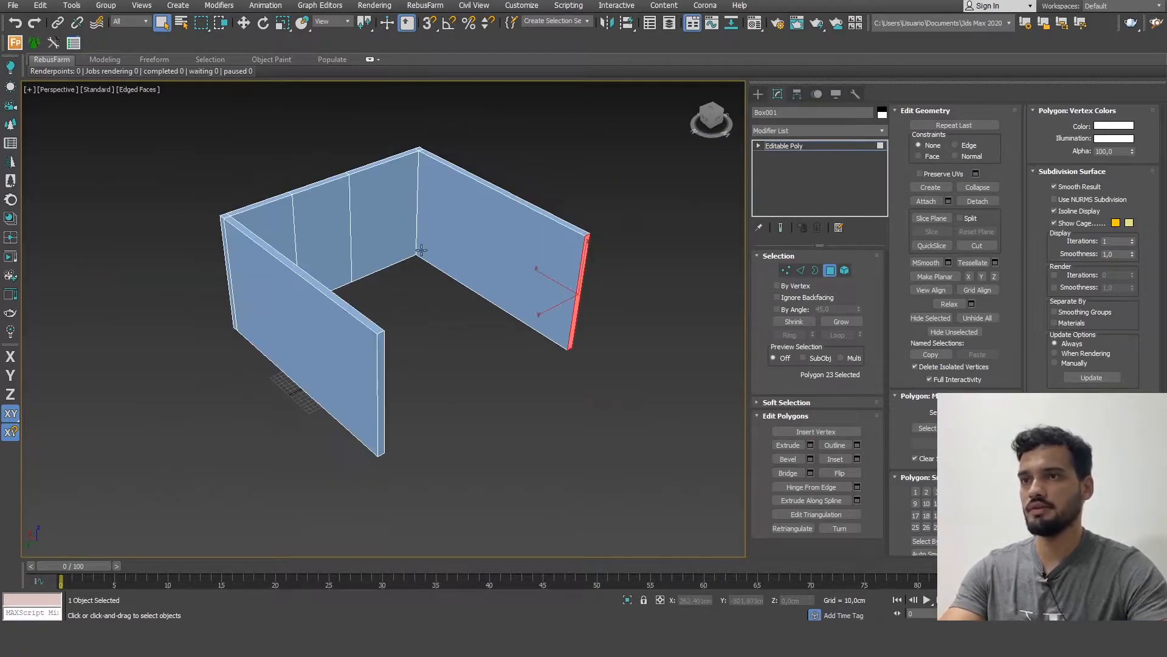
- Extrude the end polygon of the wall opposite the first one by 15 cm to form the third corner segment
middle_drag(535, 286, 507, 313)
click(811, 445)
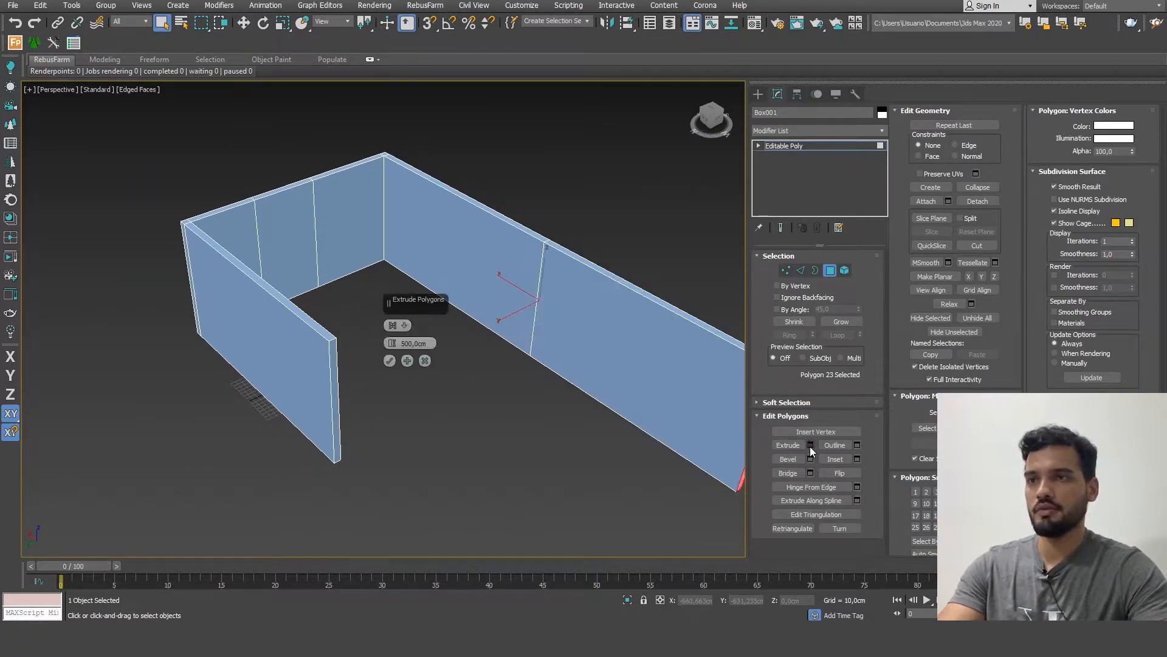
double_click(413, 344)
text(15)
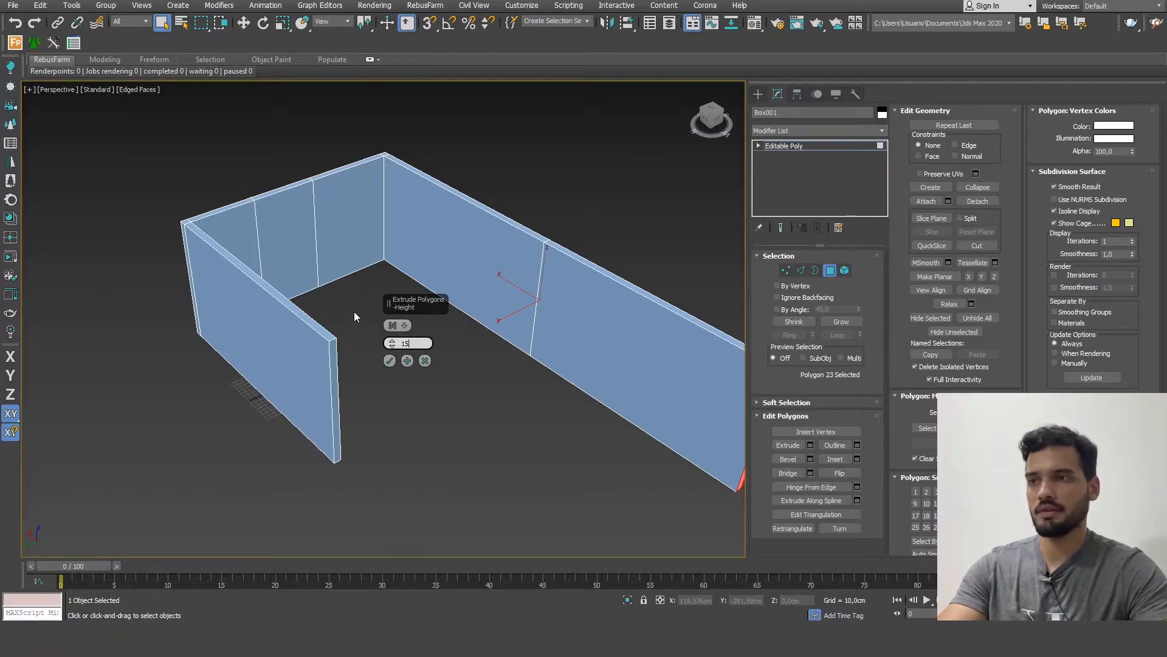
key(Return)
click(390, 360)
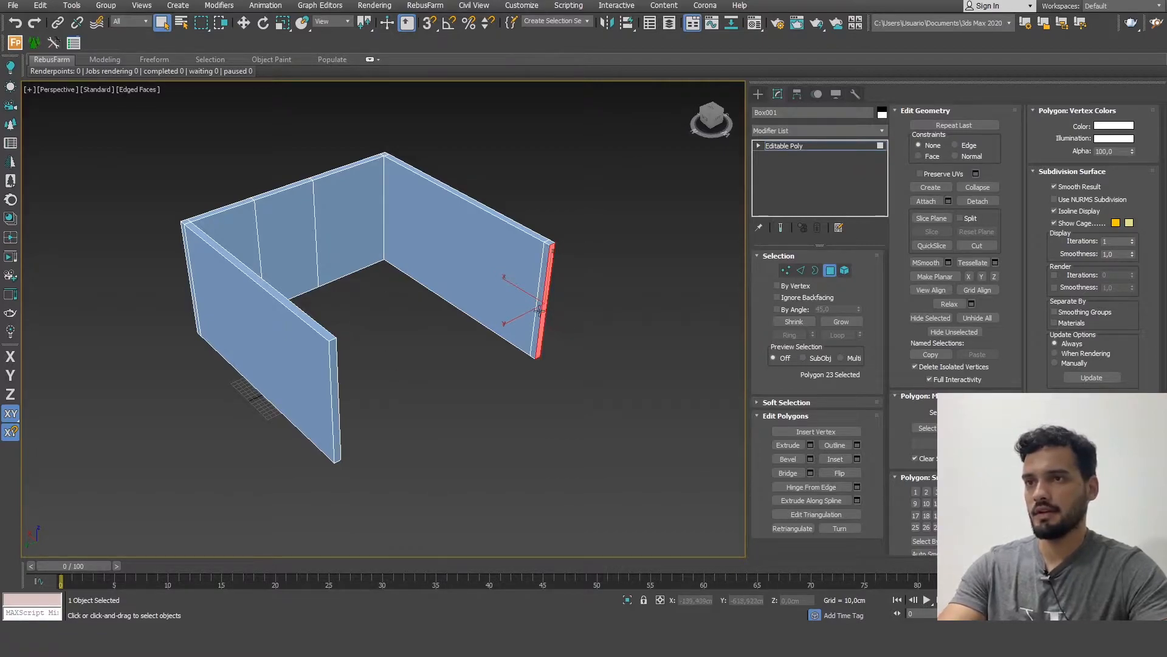
- Close the room with a fourth wall extruded from the third corner segment, finishing with a 15 cm corner extrusion
click(811, 445)
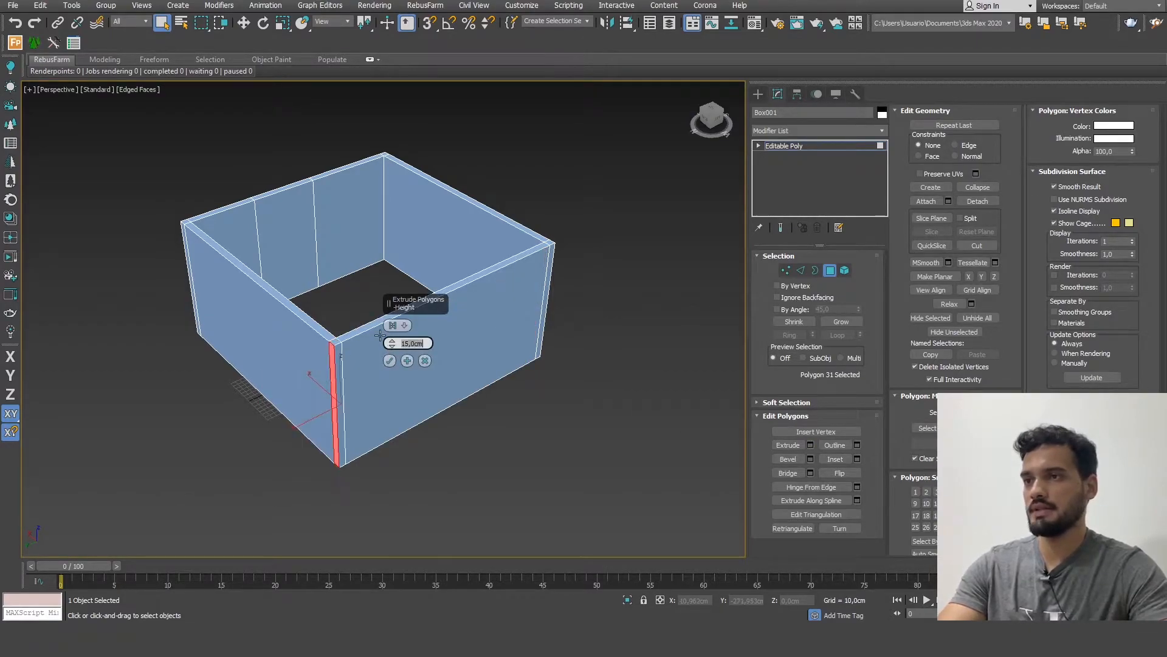
click(389, 362)
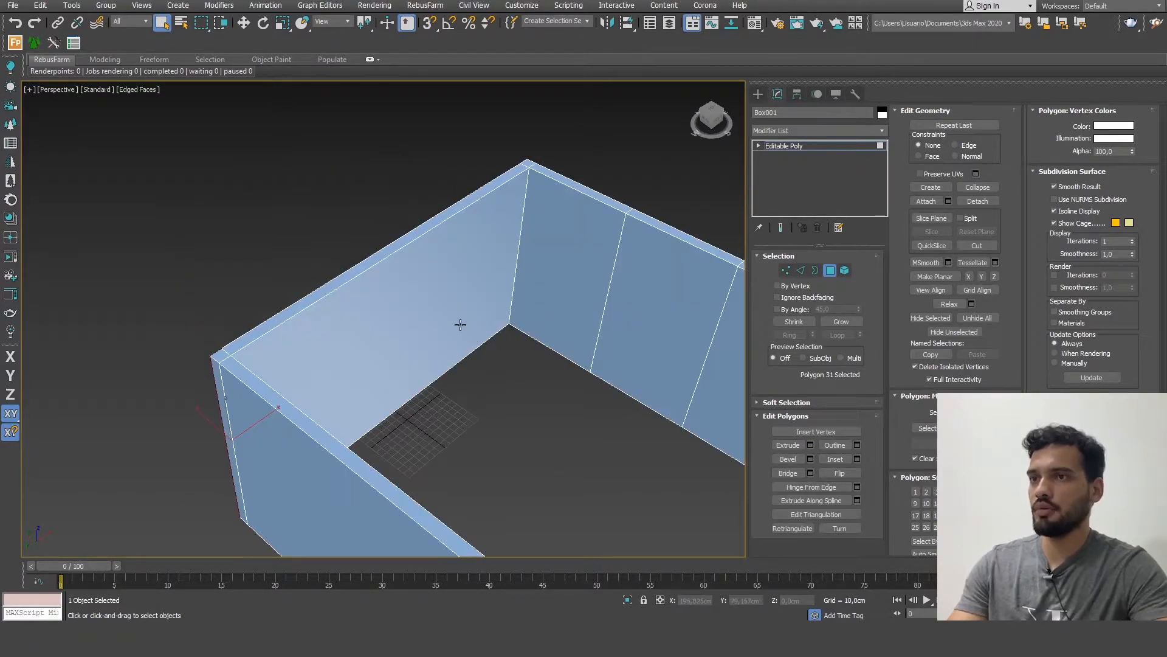
- Connect the four vertical edges bounding the middle panel of the segmented wall, using 2 segments and a pinch of 100
middle_drag(461, 324, 427, 319)
scroll(402, 267, down, 3)
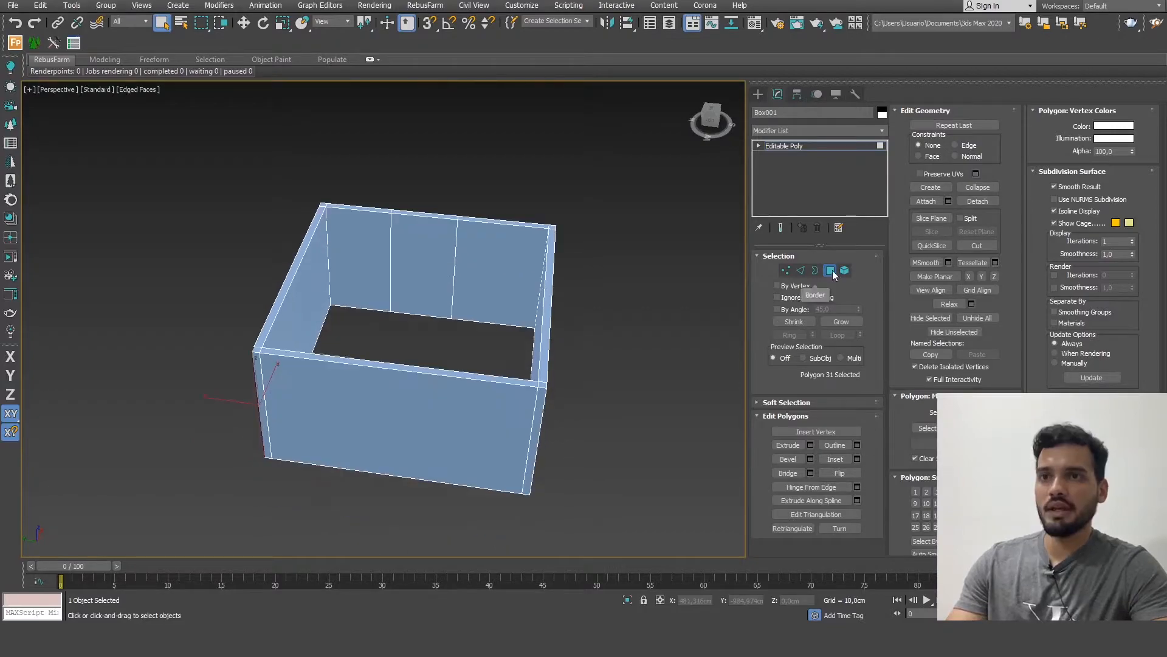
click(801, 271)
scroll(578, 317, up, 5)
key(F3)
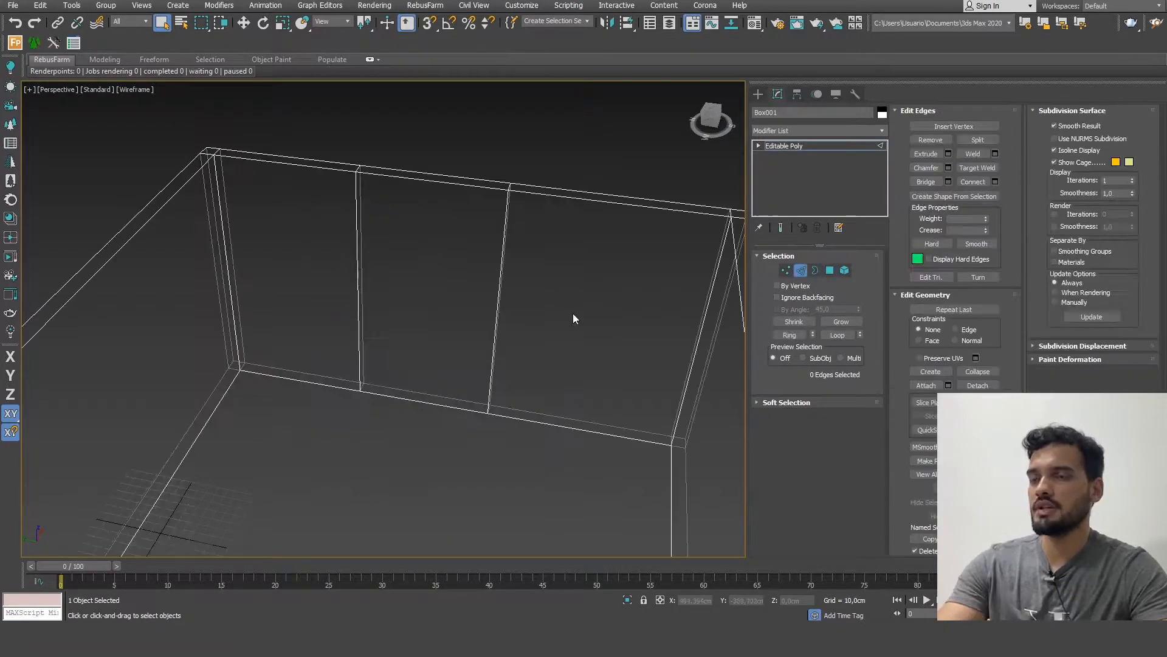
drag(336, 245, 336, 245)
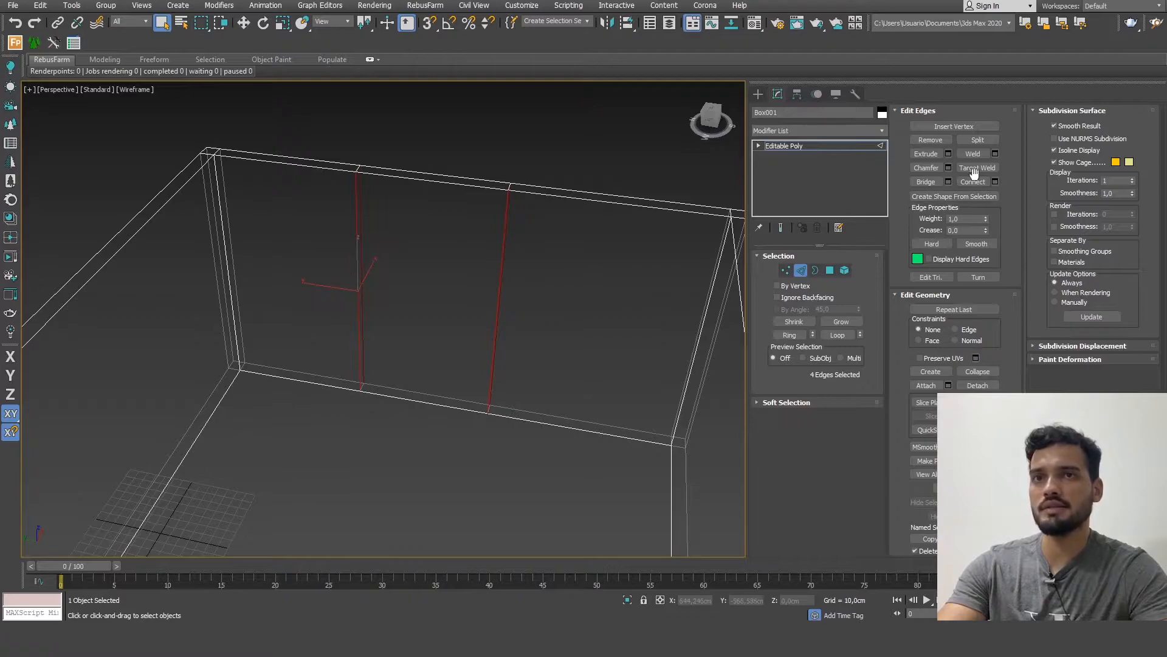
click(993, 181)
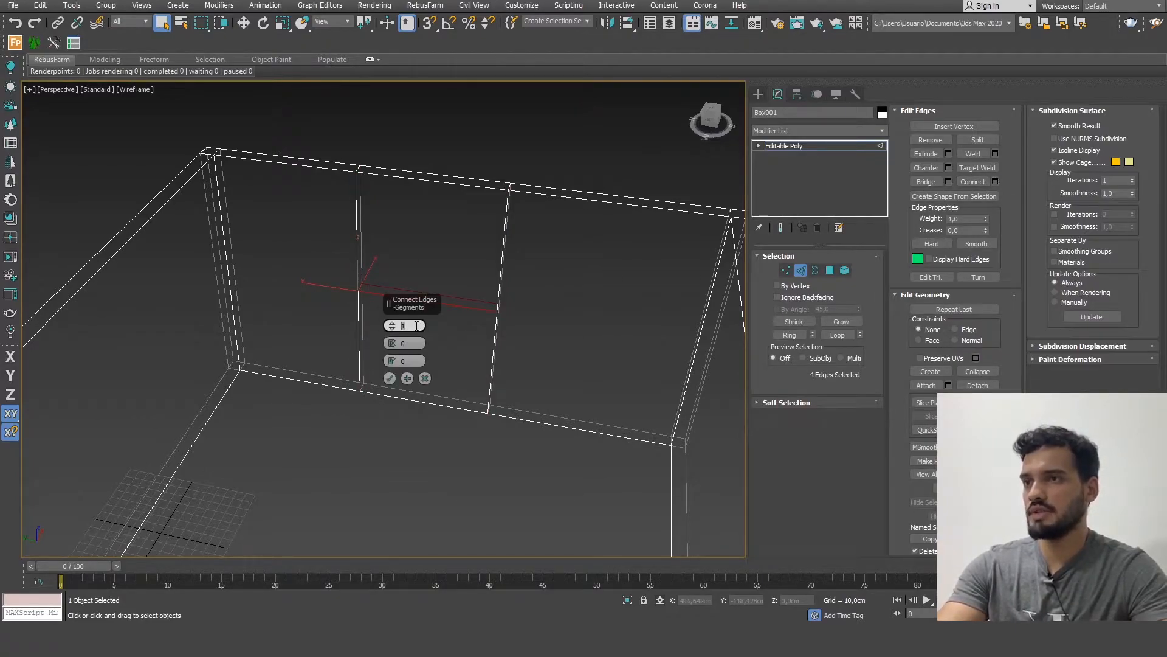
key(Return)
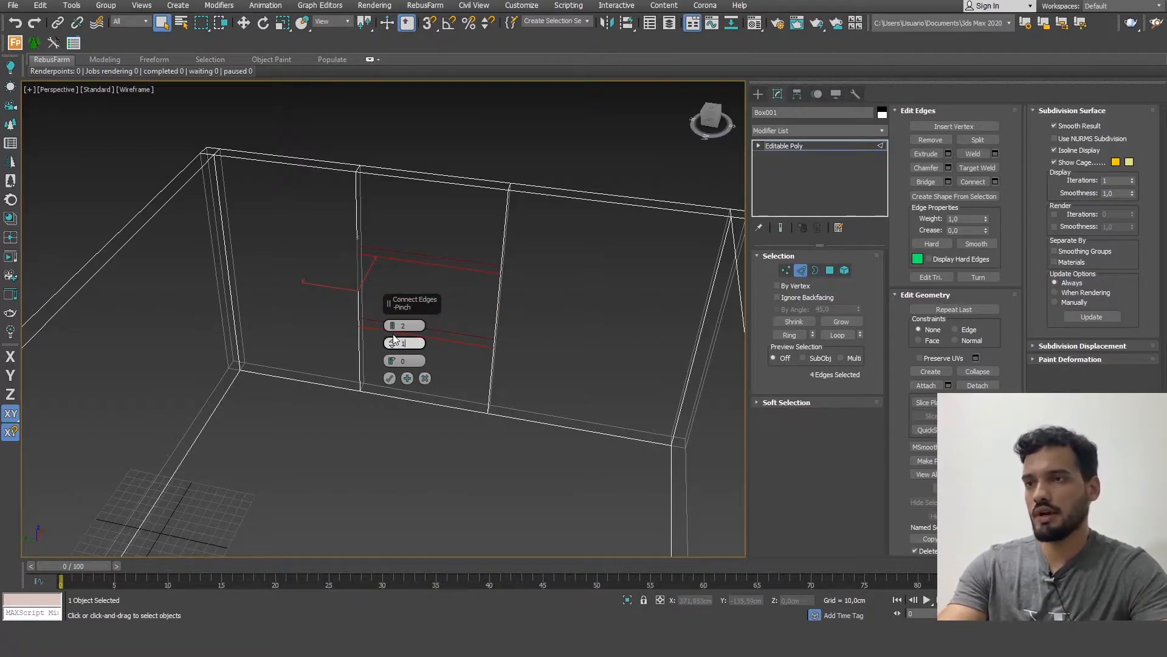
key(Return)
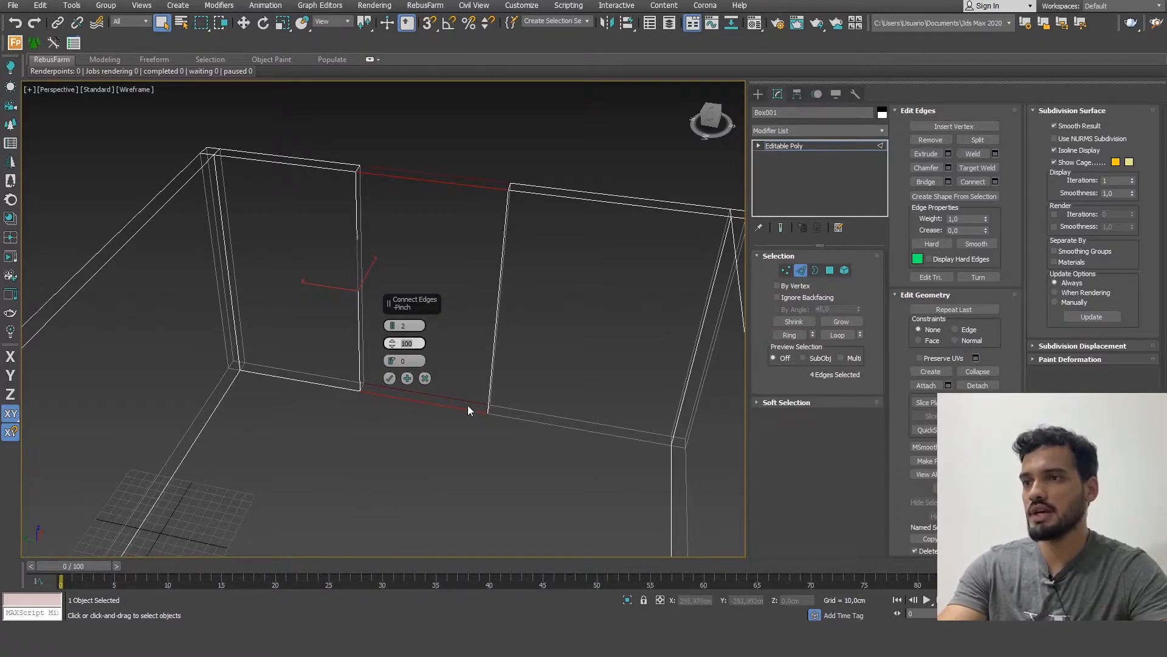
click(389, 378)
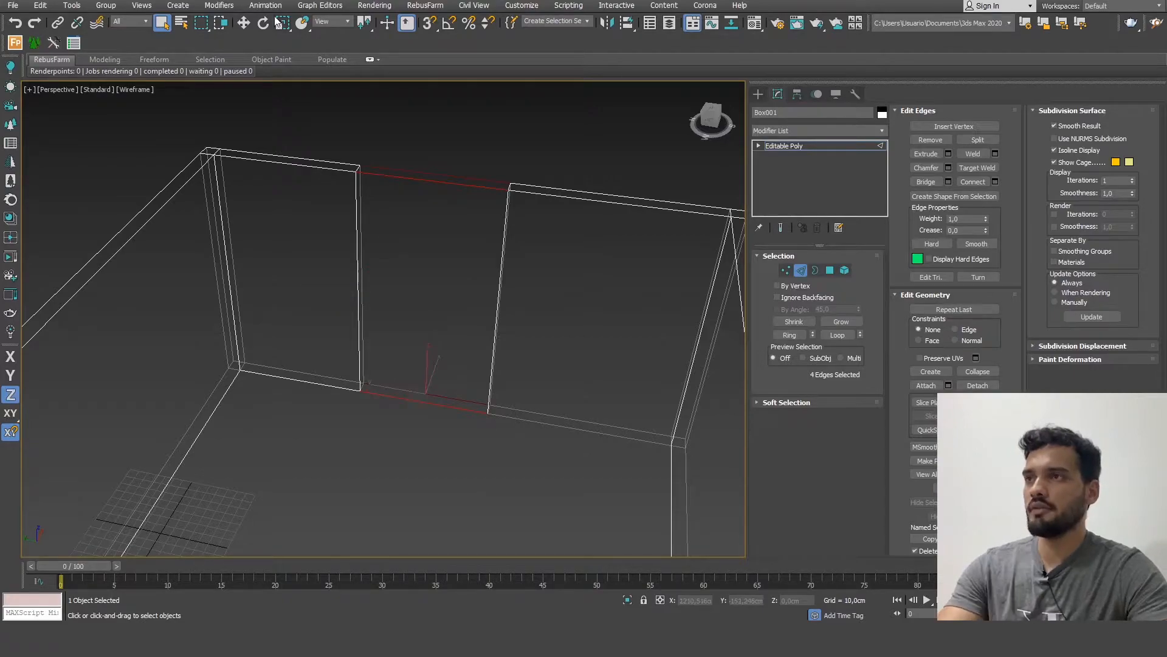
- Raise the connecting edges by 110 cm in Z with a relative offset to set the window sill height
click(246, 26)
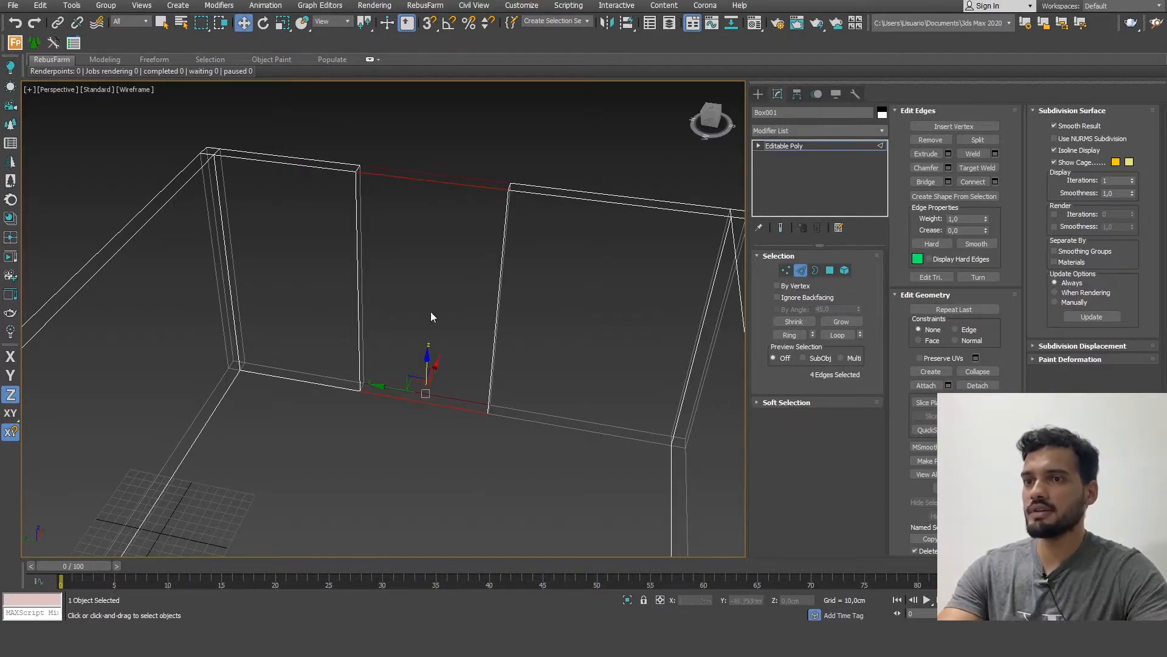
click(661, 600)
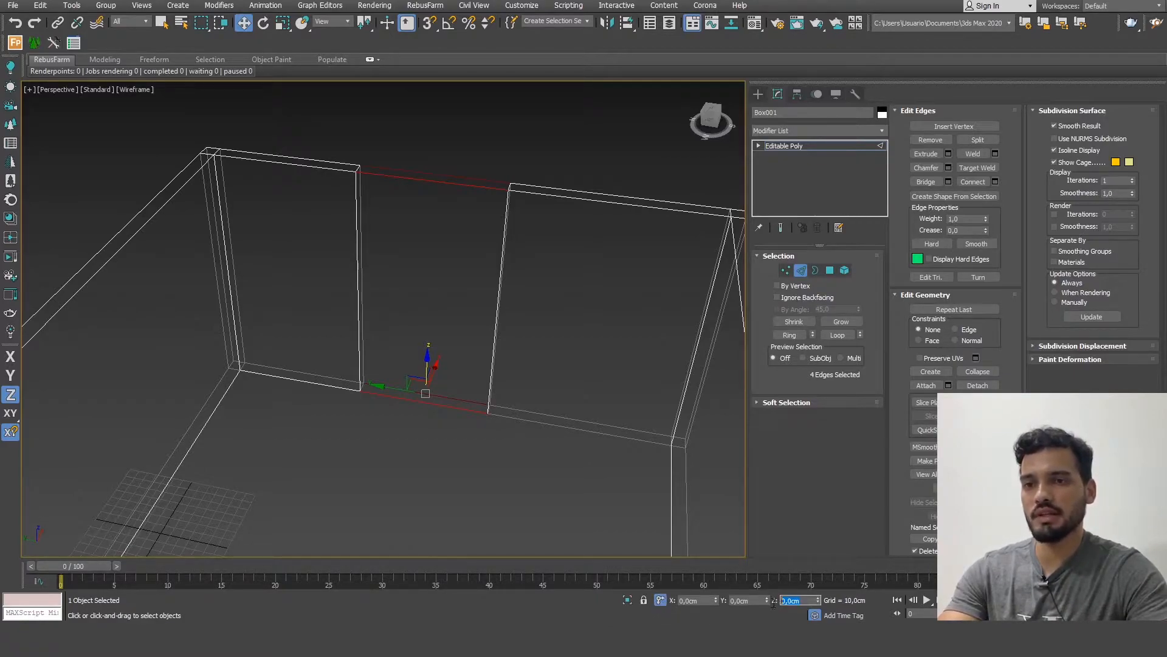
text(110)
key(Return)
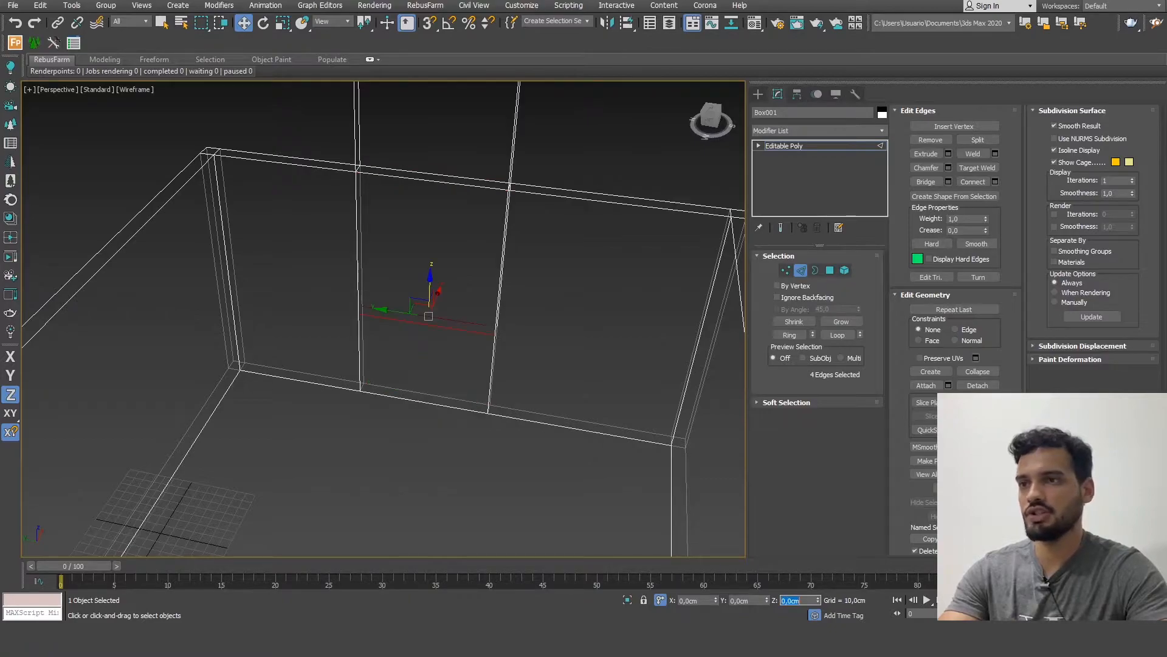
- Select the two raised edges above the wall and compute 280 - 110 - 100 in the Calculator
middle_drag(481, 143, 427, 243)
drag(422, 234, 356, 130)
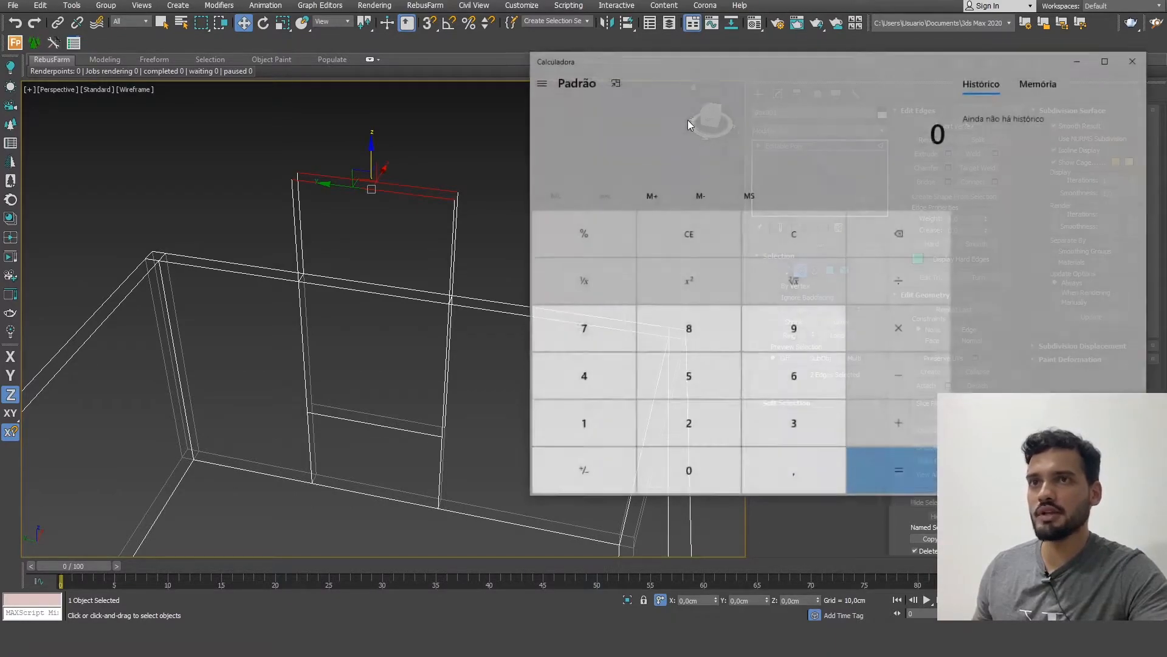
drag(735, 65, 753, 65)
click(706, 417)
click(718, 330)
click(717, 479)
click(923, 376)
double_click(621, 429)
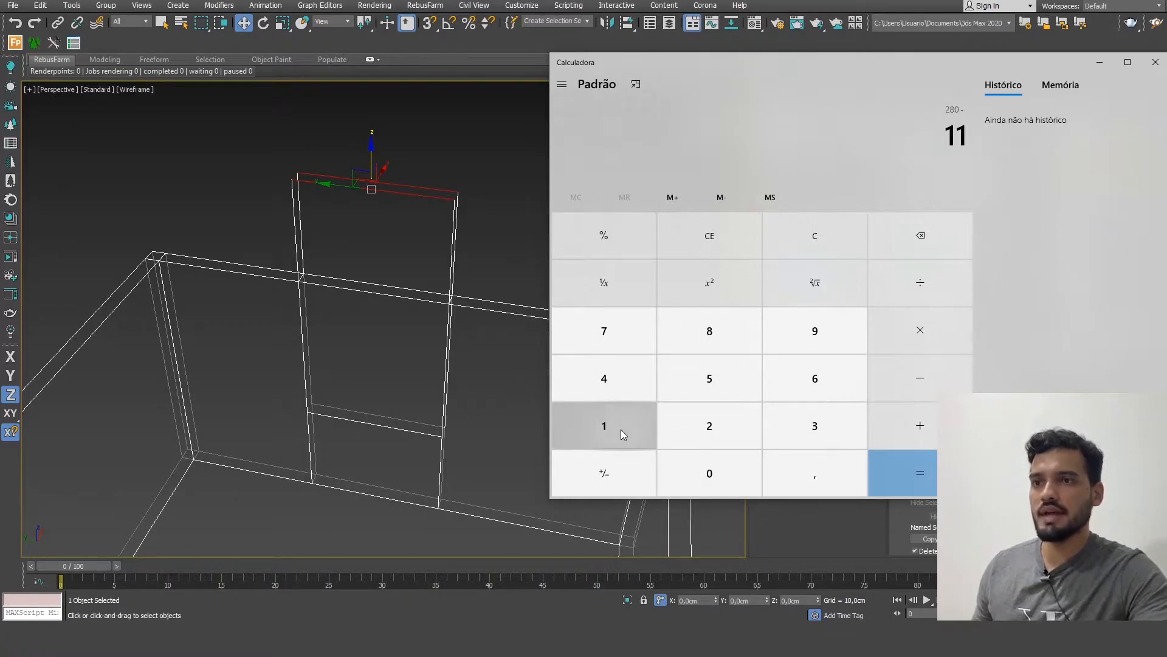
click(698, 470)
click(925, 367)
click(636, 431)
click(699, 467)
click(699, 467)
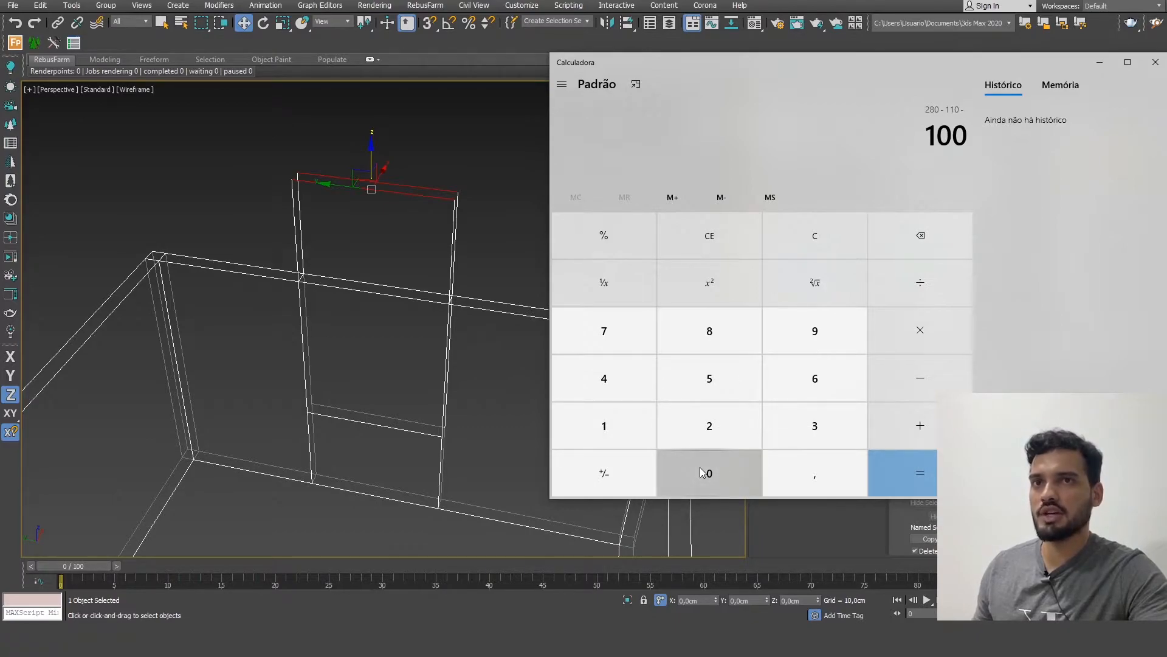
click(901, 466)
click(1155, 62)
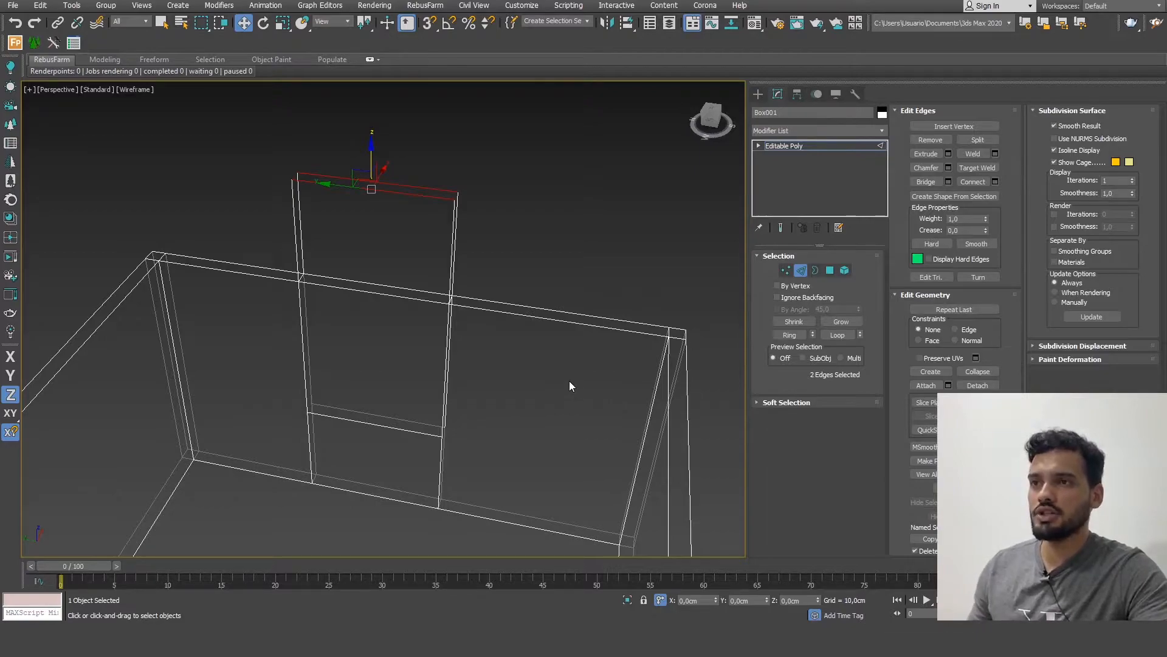
- Offset the two upper edges by -180 cm in Z to form the top of the window, and leave edge editing
click(806, 600)
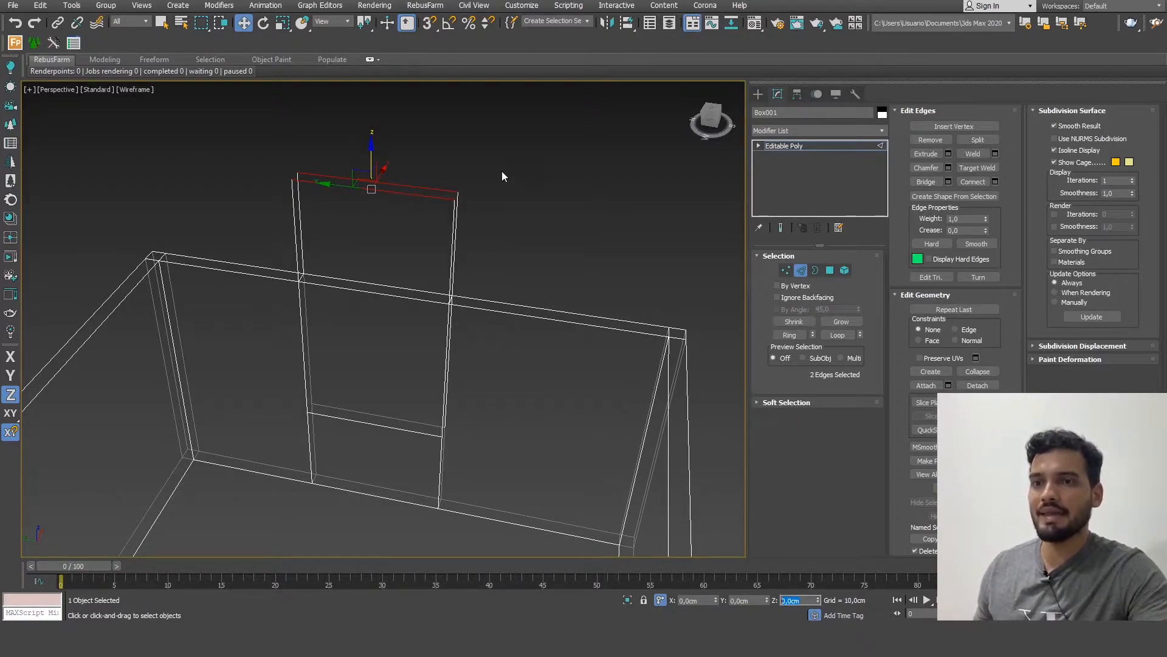
key(BackSpace)
text(-180)
key(Return)
click(759, 94)
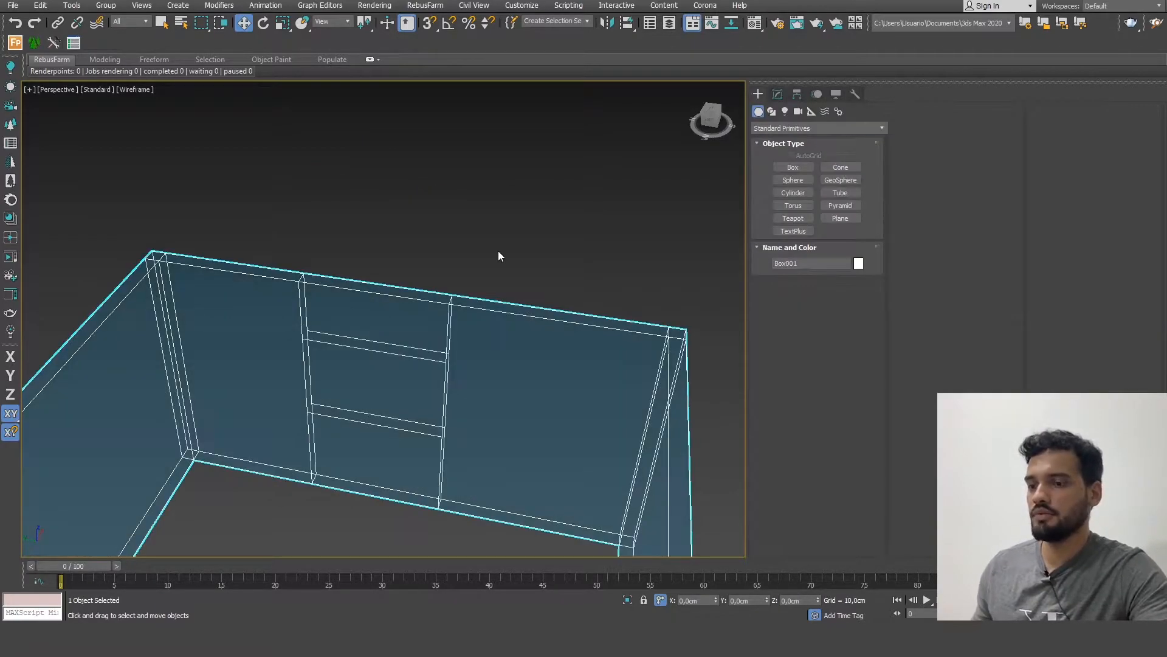
- Restore the shaded display and bridge the window polygons on both faces of the wall to cut the opening
key(F3)
alt+middle_drag(428, 341, 310, 352)
scroll(301, 352, down, 5)
scroll(310, 352, up, 6)
click(778, 95)
key(4)
click(423, 321)
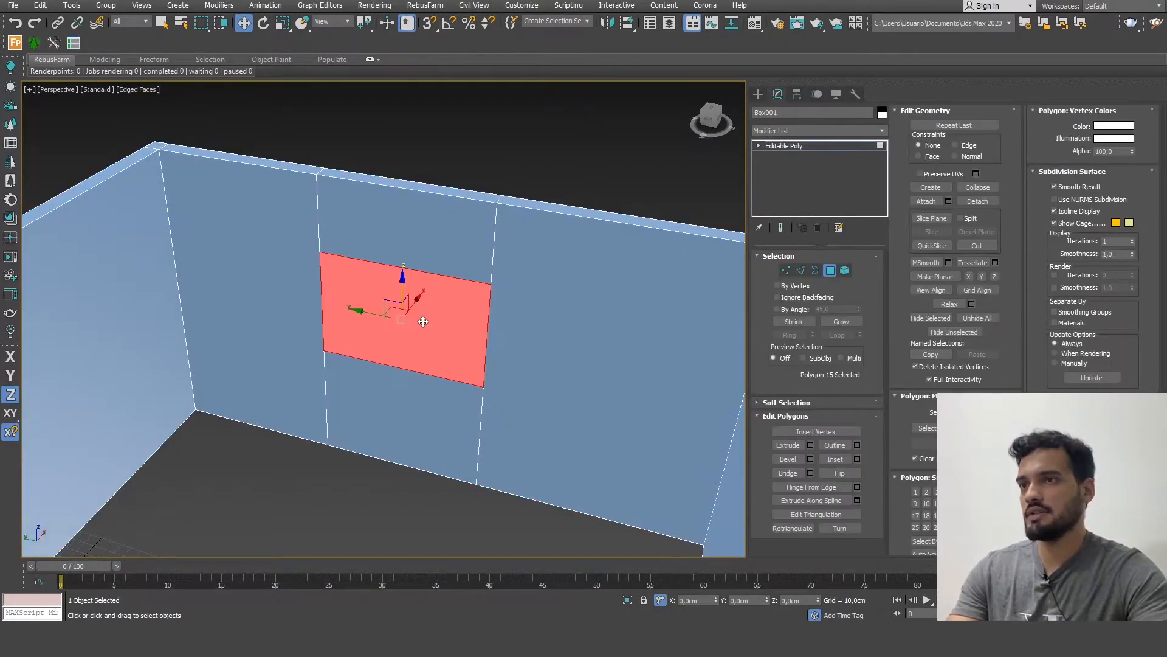
key(q)
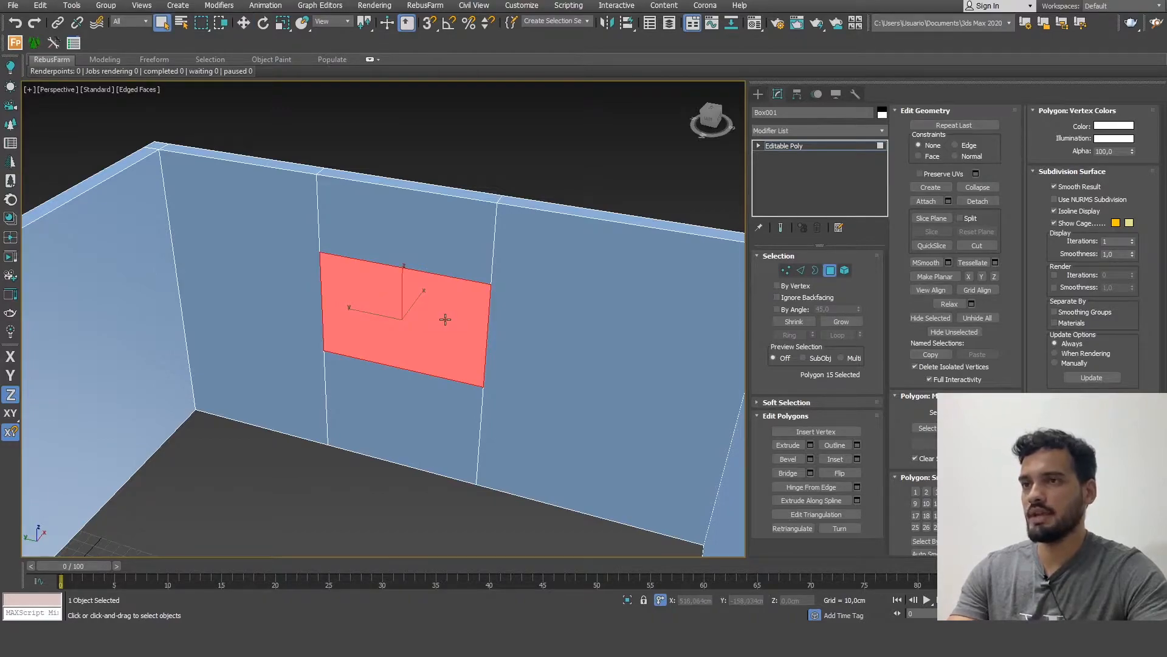
mouse_move(531, 301)
alt+middle_down()
mouse_move(425, 307)
mouse_move(542, 318)
alt+middle_up()
scroll(410, 308, up, 2)
ctrl+click(411, 311)
scroll(431, 320, up, 2)
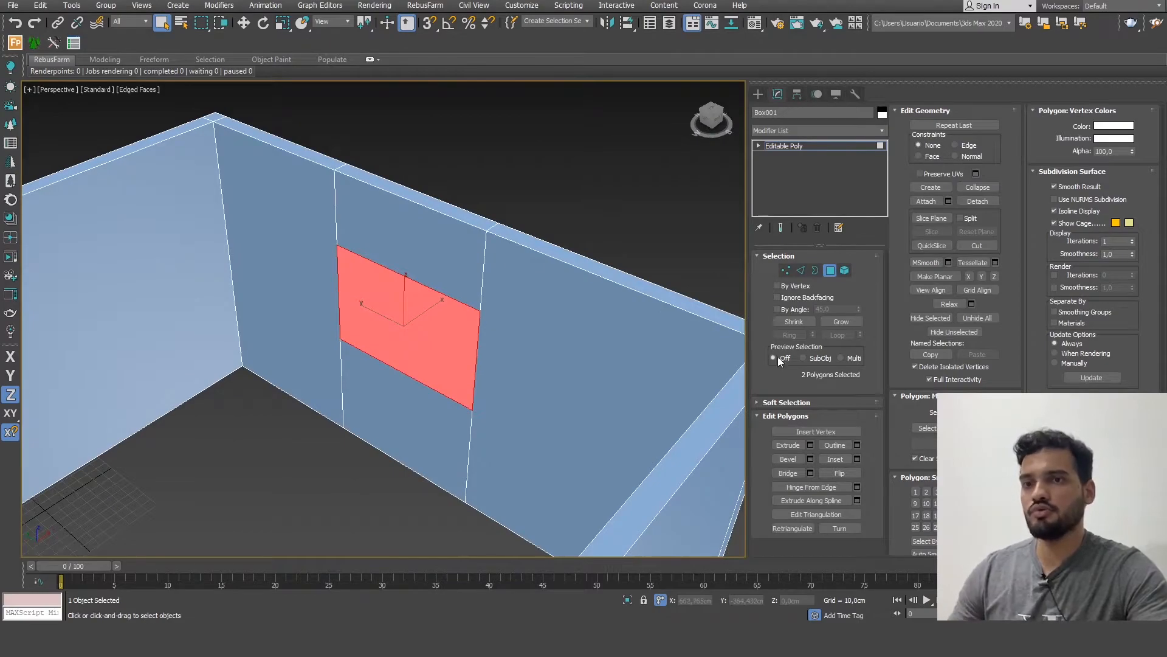
click(788, 473)
- Enable 3D and angle snapping and draw a 530 by 530 cm floor box between opposite outer bottom corners of the walls
alt+middle_drag(426, 444, 427, 439)
scroll(554, 199, down, 3)
click(760, 93)
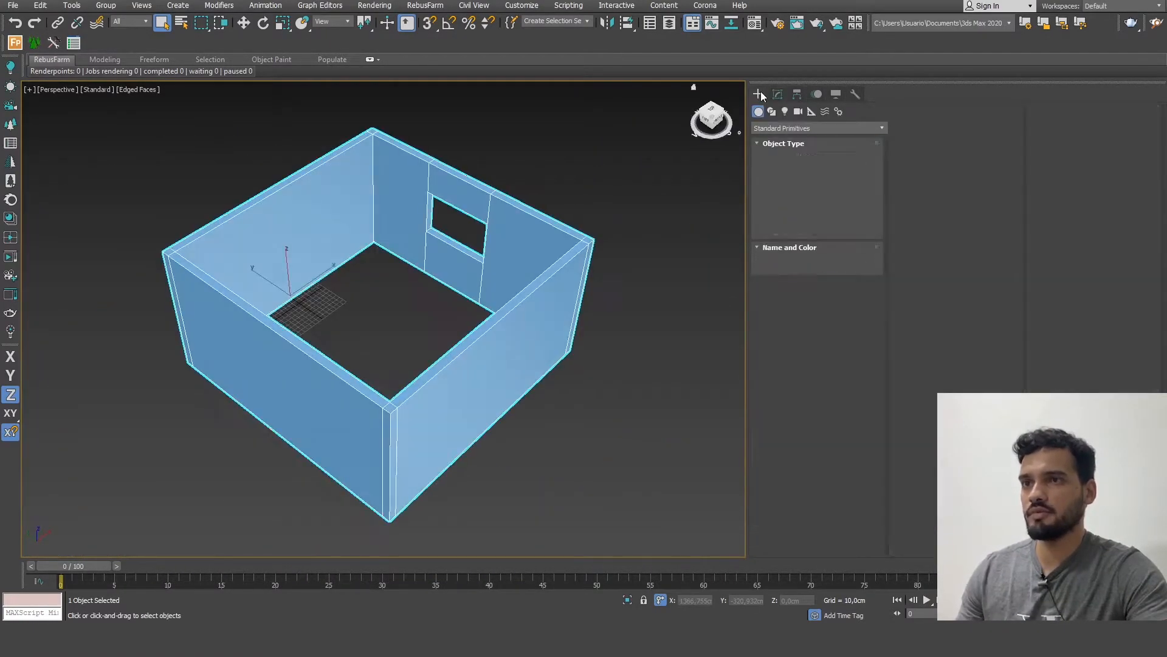
click(801, 166)
click(429, 23)
click(450, 23)
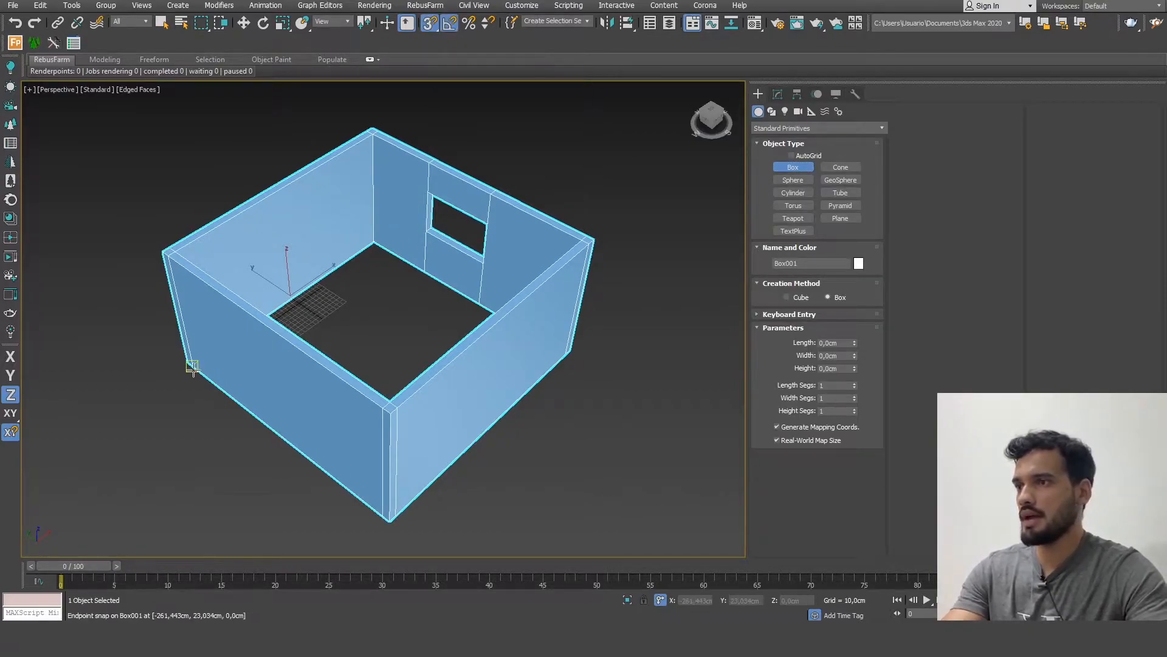
drag(187, 363, 572, 348)
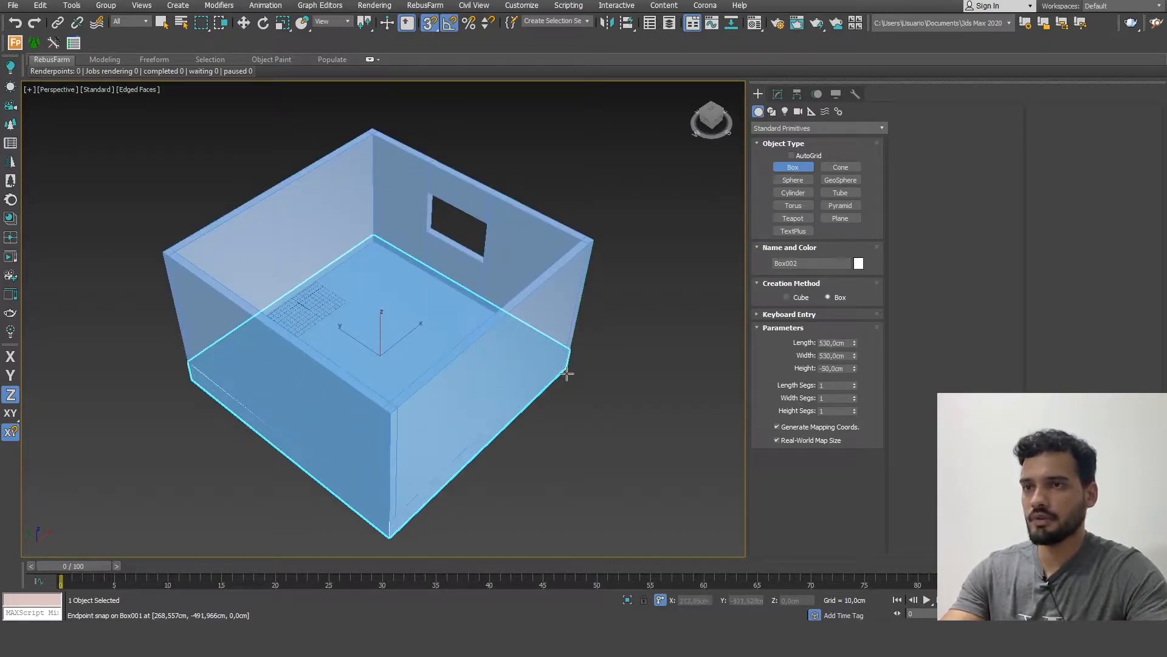
- Set the floor box's height to 10 cm and move it down 10 cm in Z beneath the walls
double_click(848, 368)
text(-)
key(BackSpace)
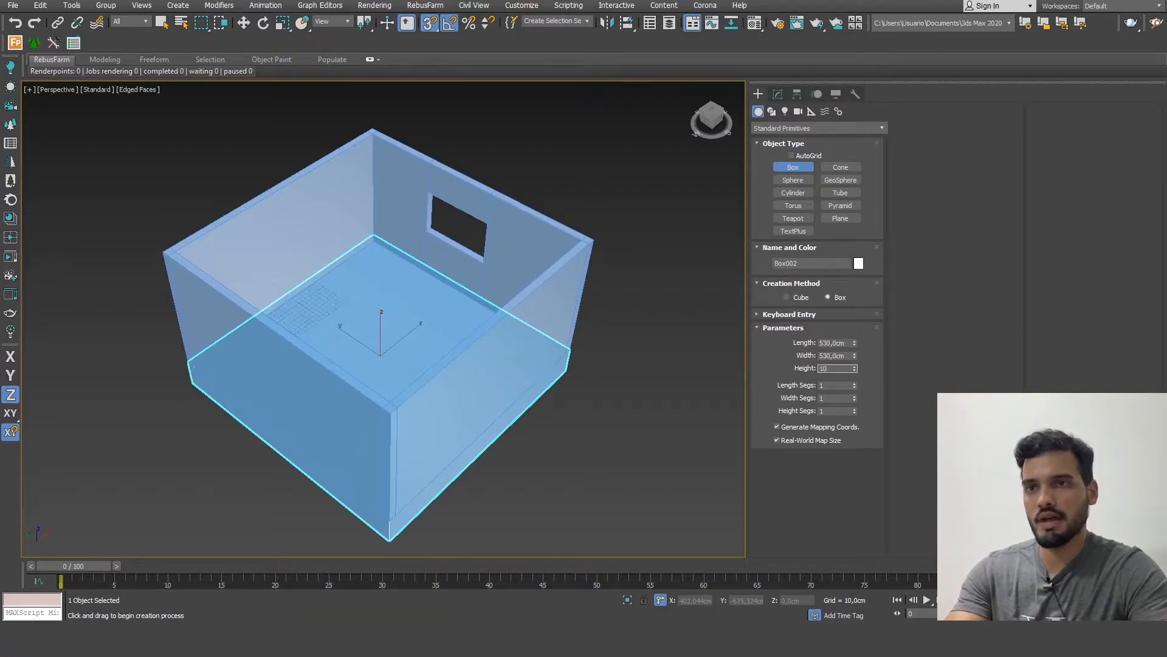
text(10)
key(Return)
click(244, 24)
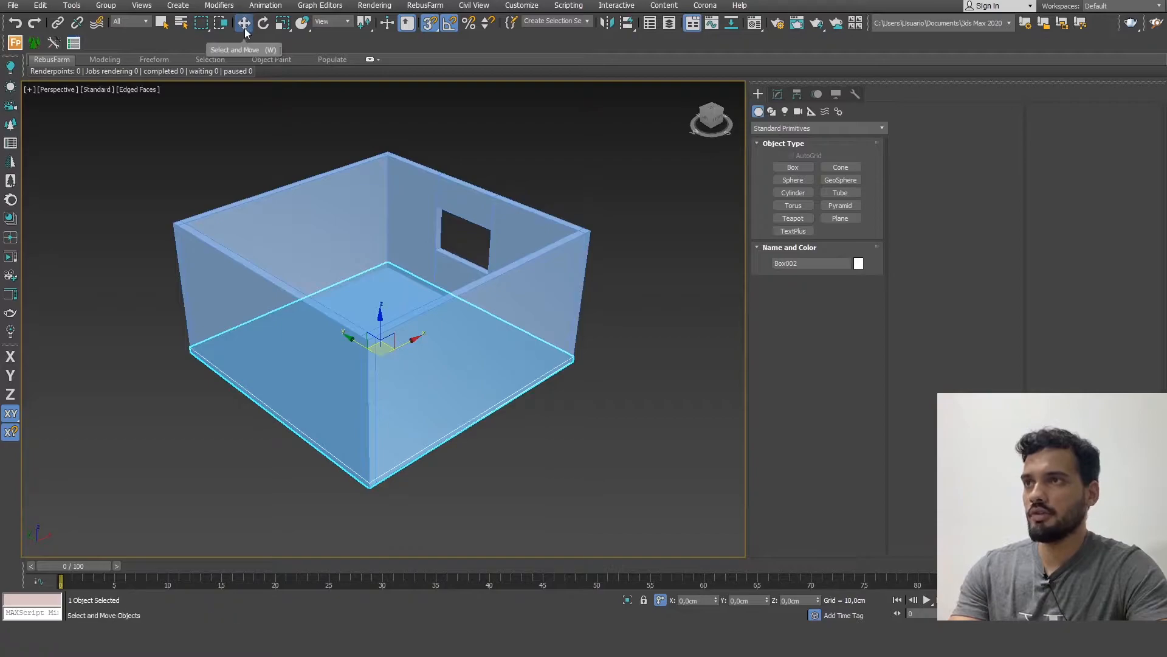
double_click(791, 601)
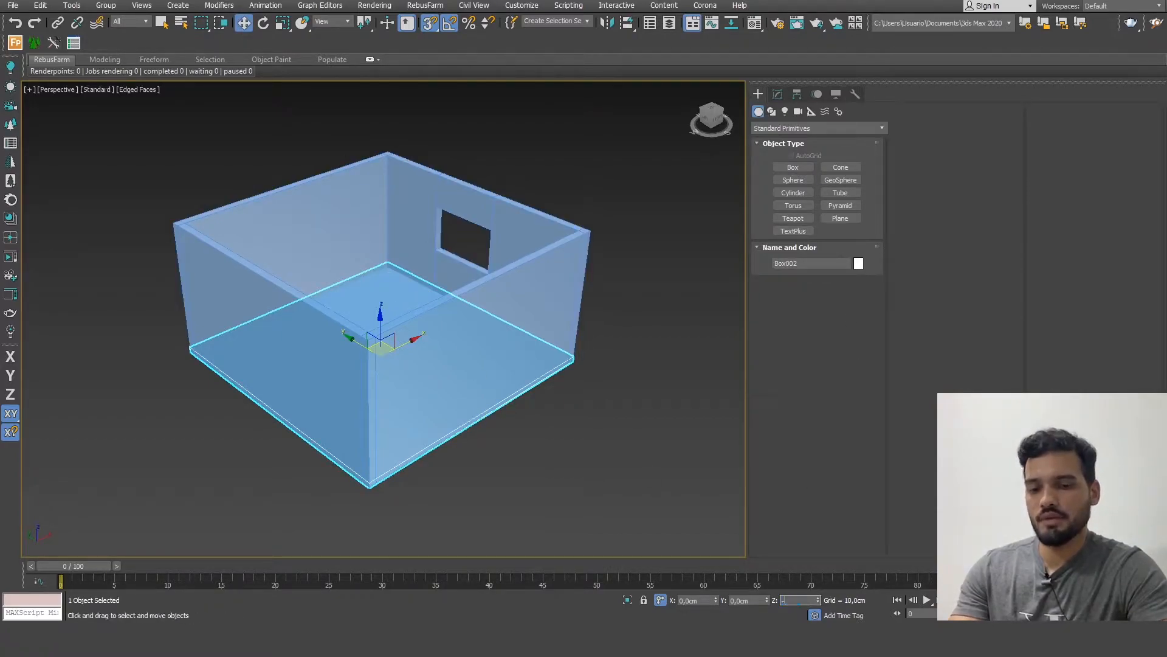
- Clone the floor slab upward along Z with snapping onto the top of the walls as one independent copy for the ceiling
scroll(495, 449, up, 3)
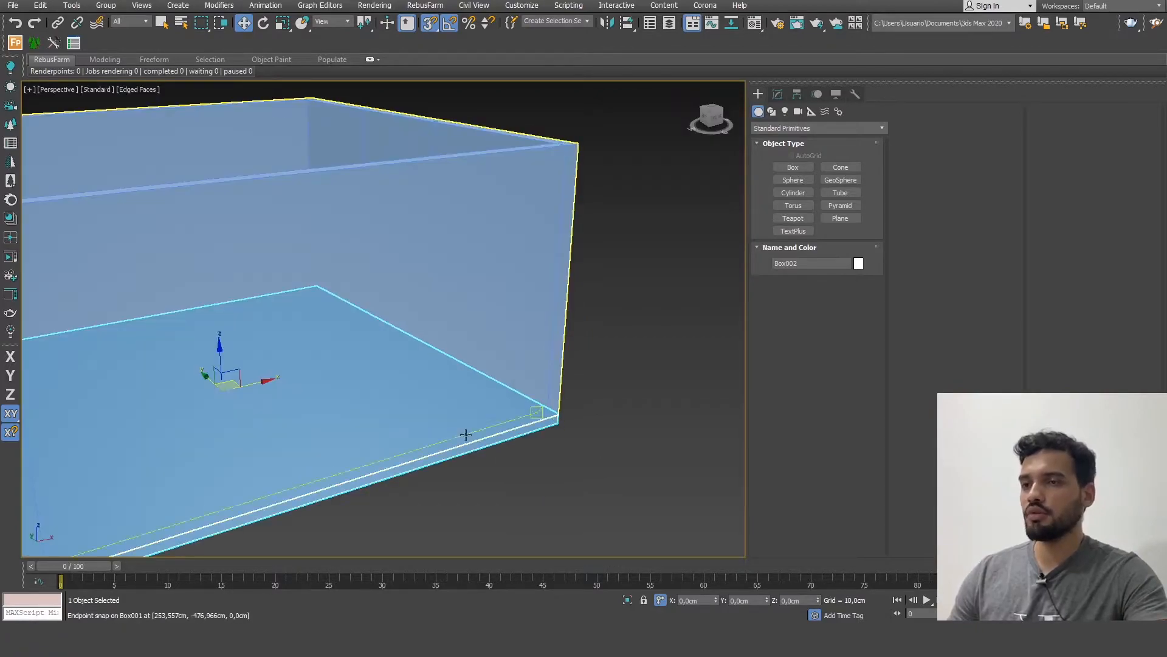
middle_drag(456, 229, 526, 239)
click(6, 431)
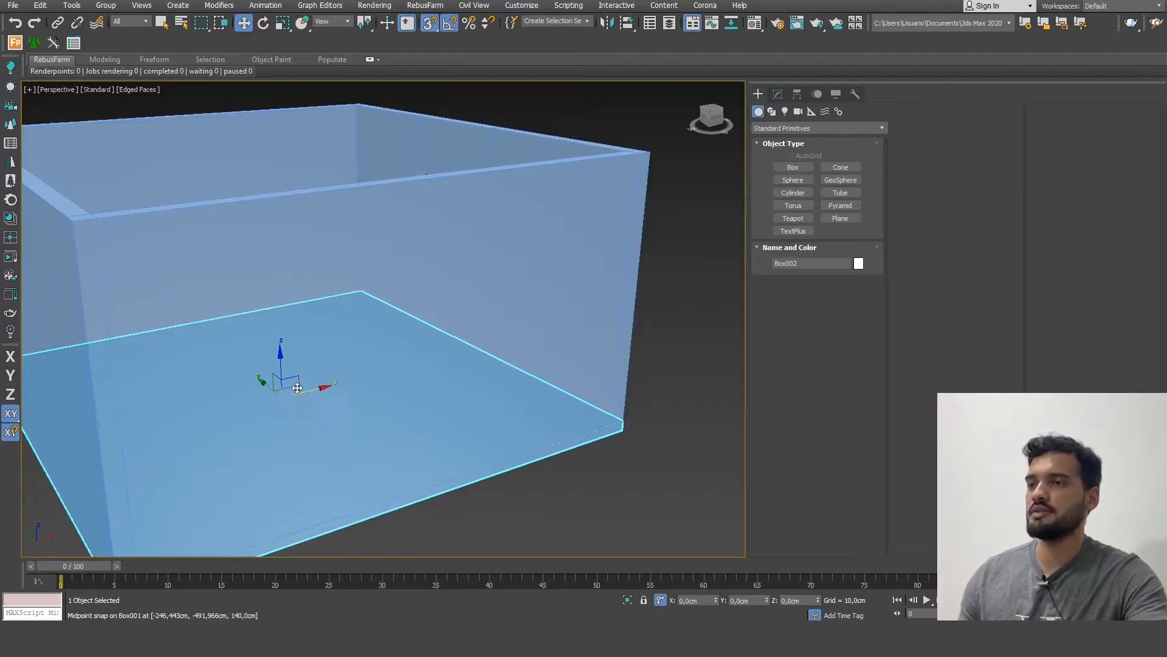
scroll(86, 342, up, 2)
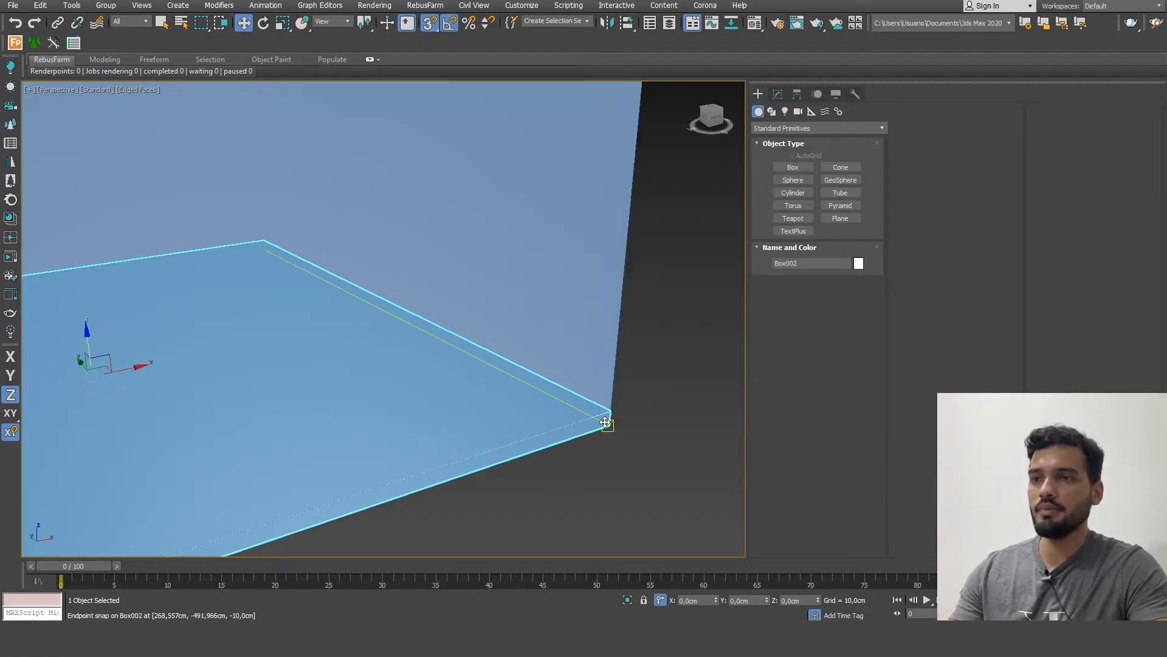
mouse_move(607, 422)
mouse_down()
mouse_move(586, 293)
mouse_move(606, 304)
mouse_up()
scroll(598, 406, down, 6)
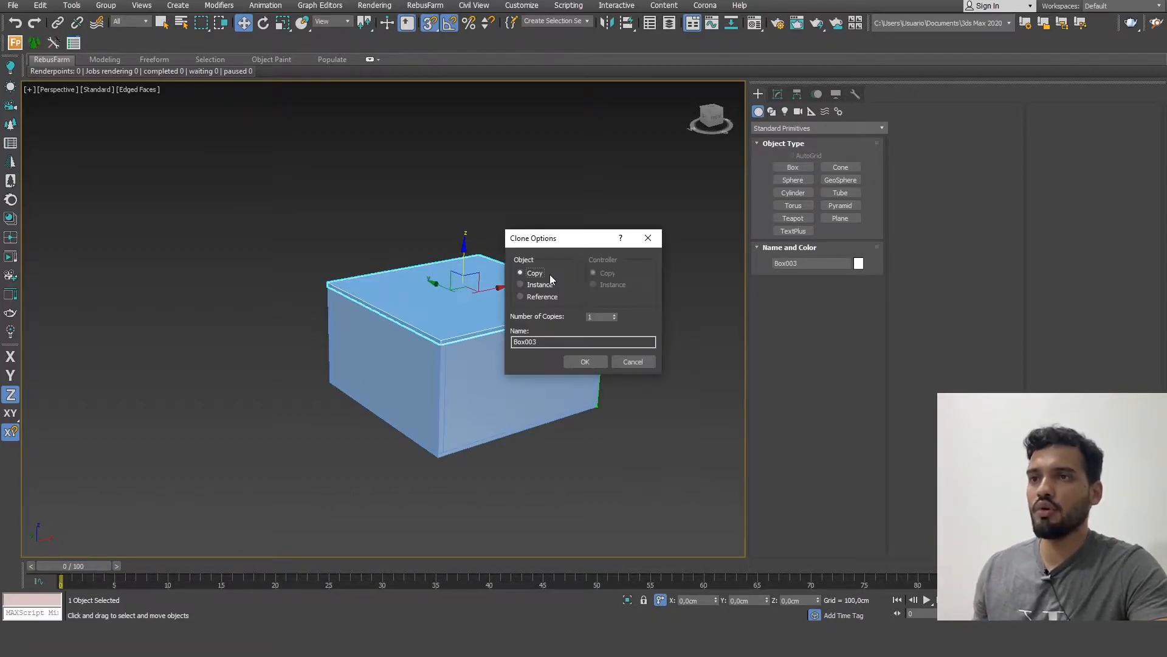
click(589, 362)
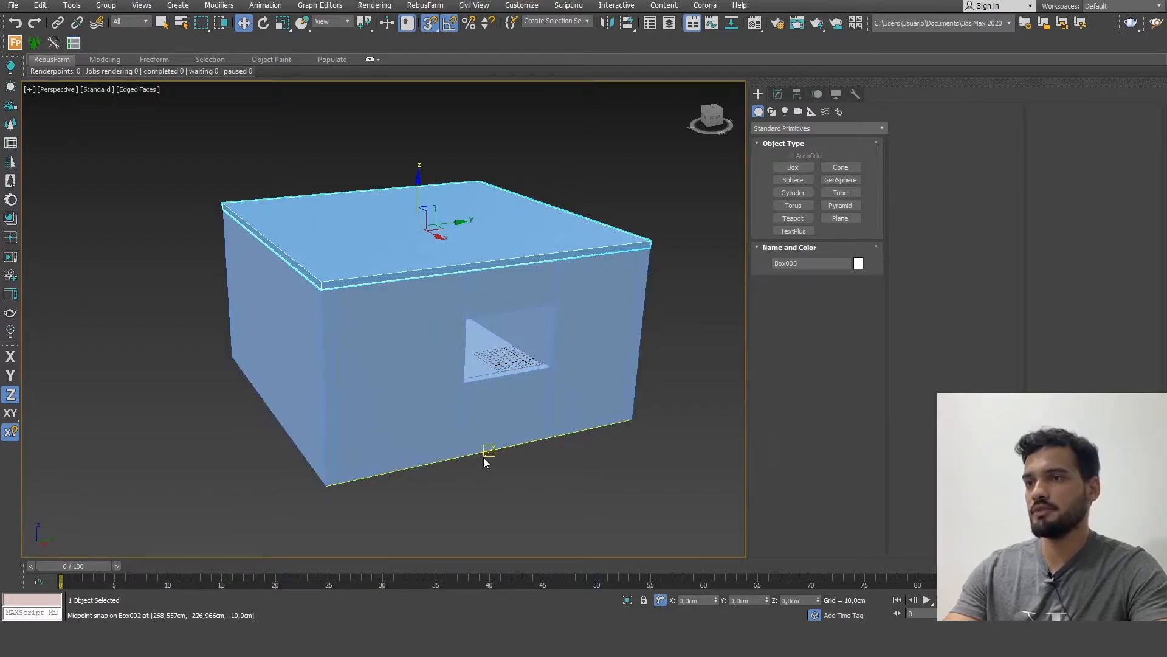
- Show the room in the Top view with the grid hidden and framed on the ceiling slab
alt+middle_drag(415, 402, 273, 468)
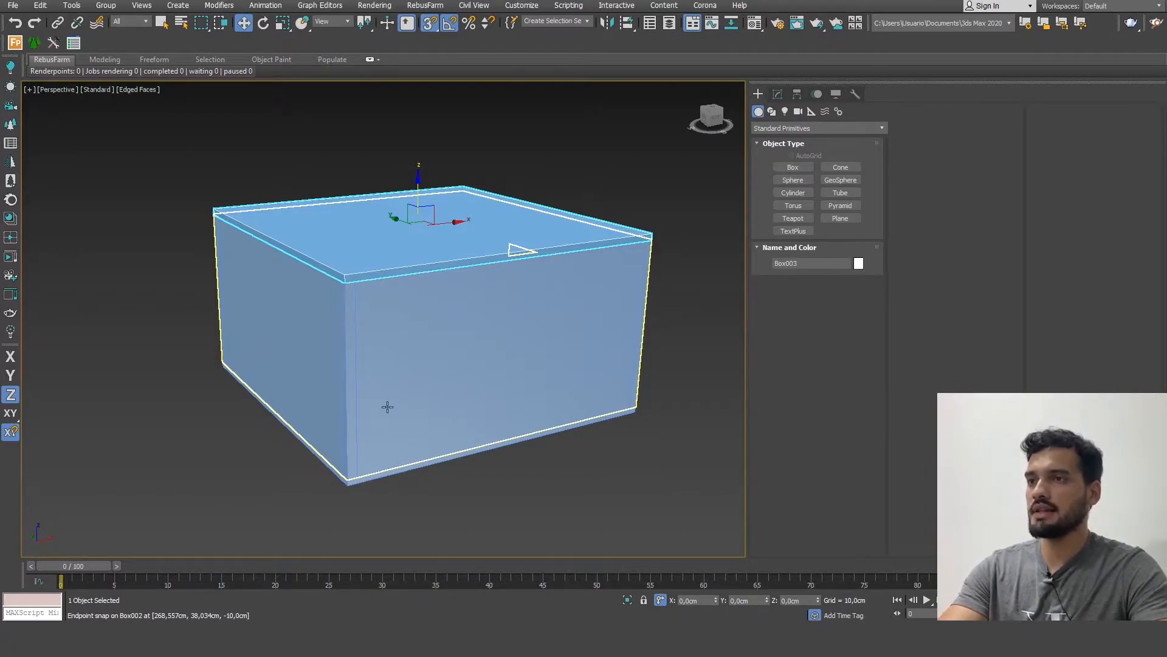
key(t)
scroll(395, 277, down, 5)
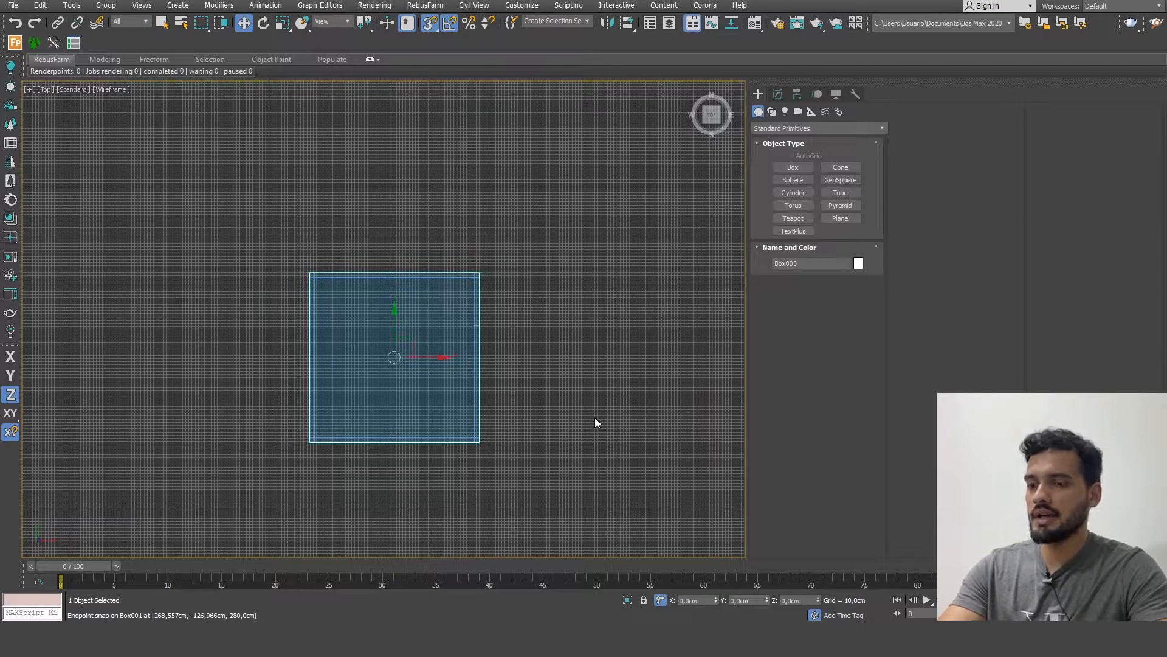
key(g)
key(z)
key(q)
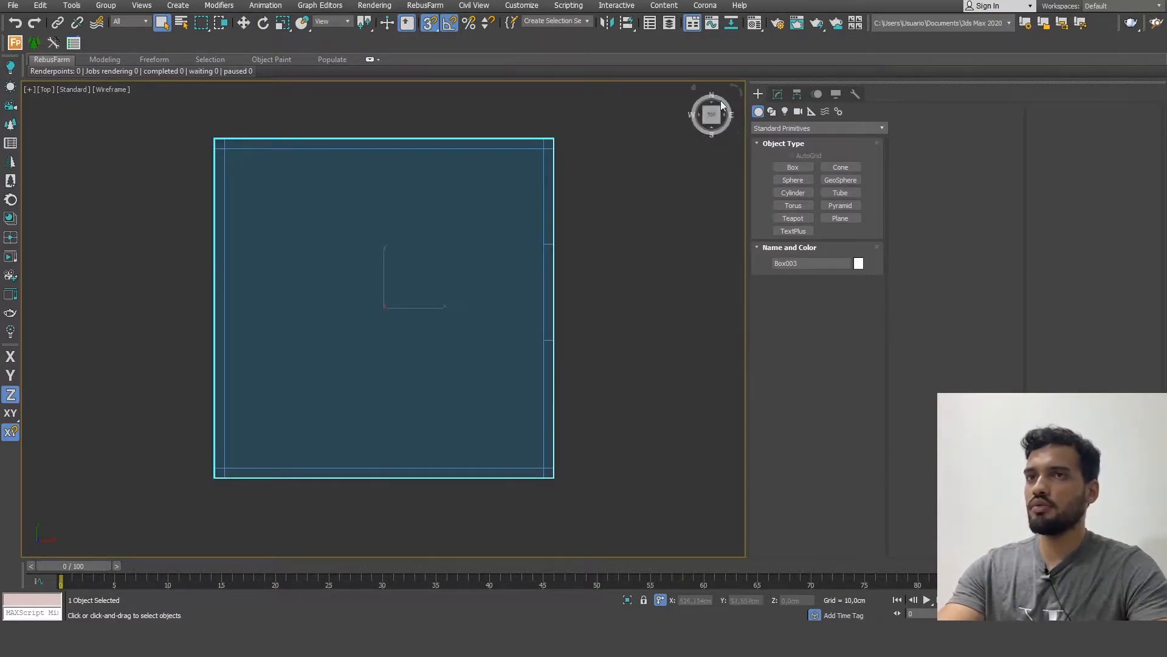
- Open the render setup and change the renderer to CoronaRenderer
click(779, 24)
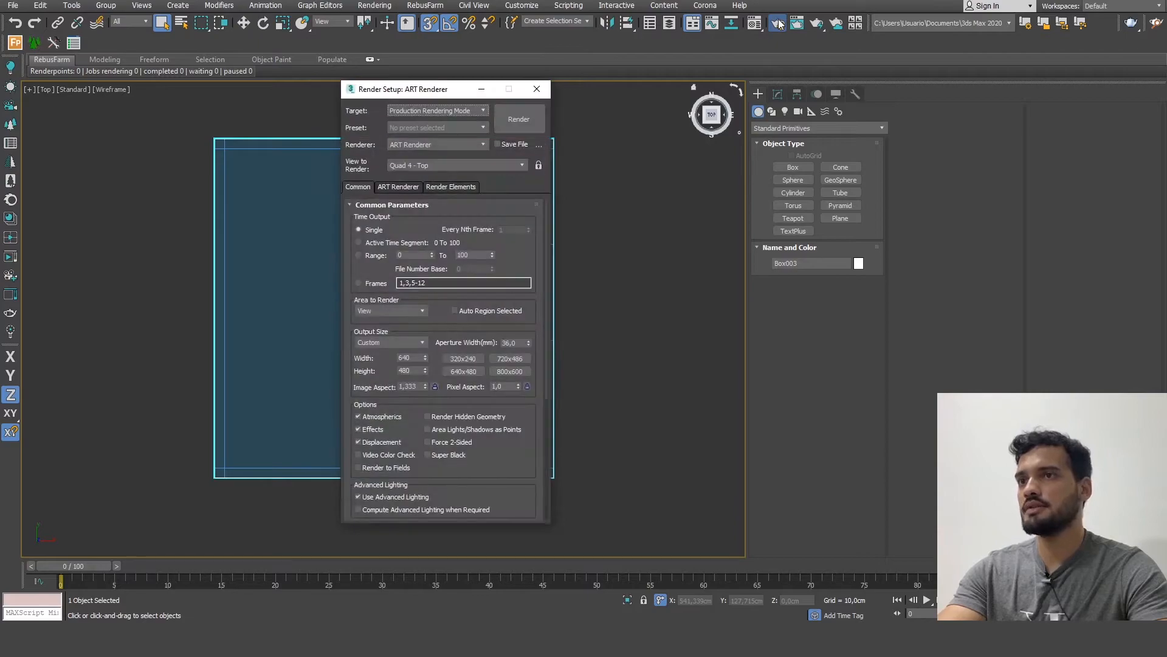
click(449, 146)
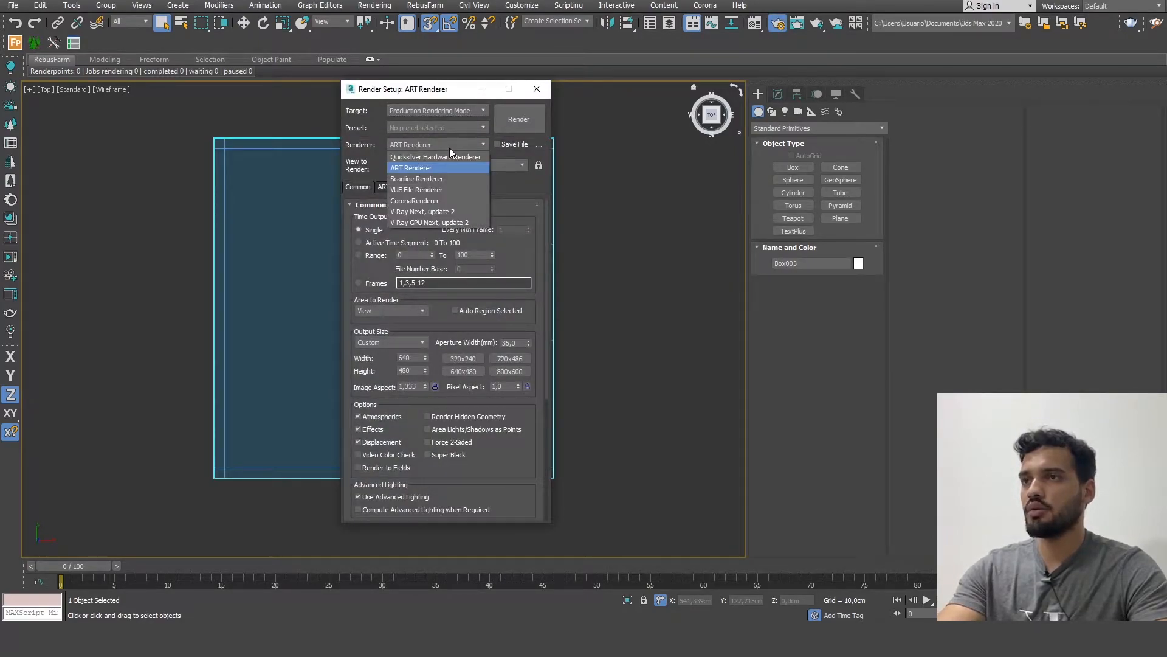
click(421, 198)
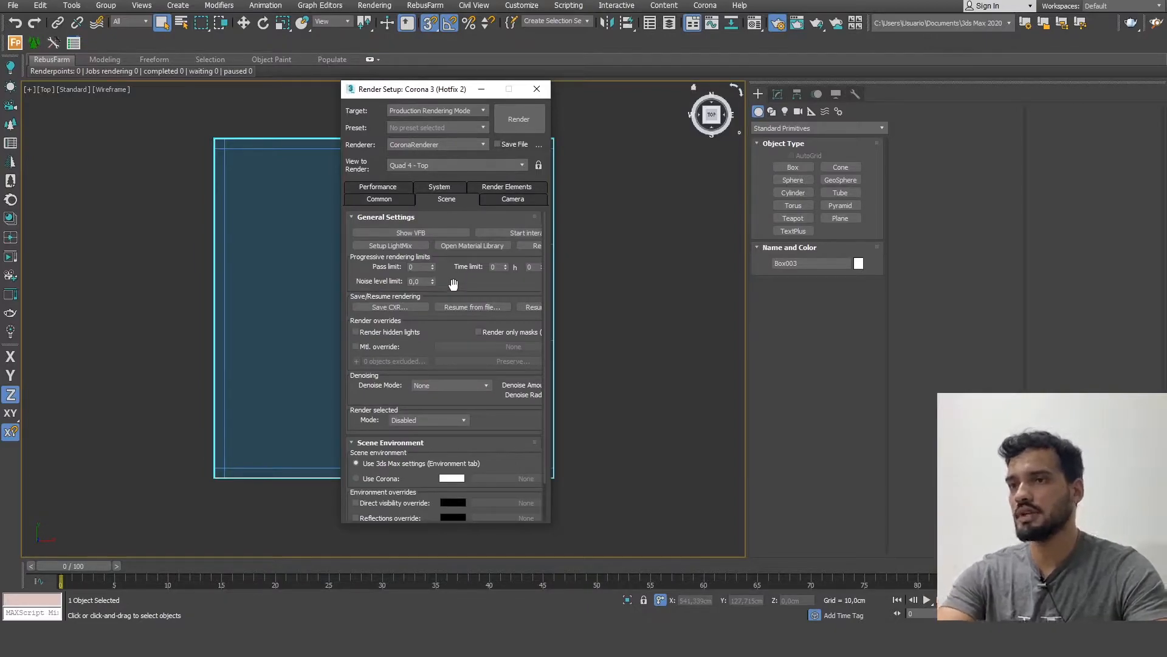
scroll(549, 351, down, 2)
- Set the render output size to 1000 by 1000 pixels and switch the scene environment to Use Corona
click(395, 201)
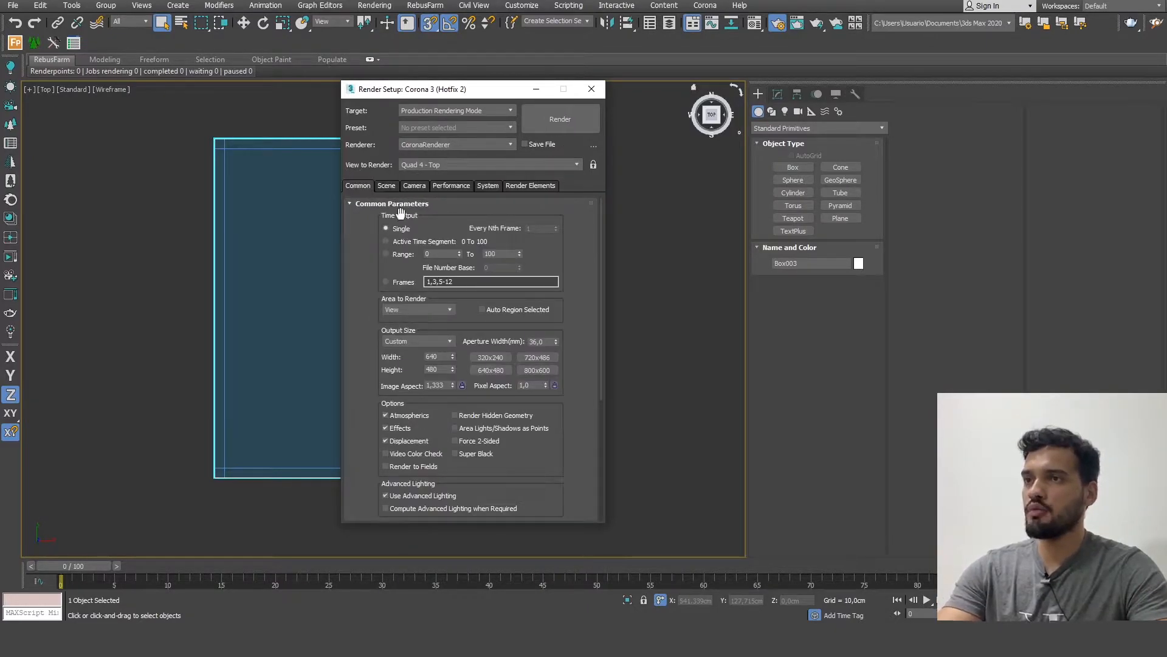
drag(445, 357, 384, 346)
text(1000)
click(387, 186)
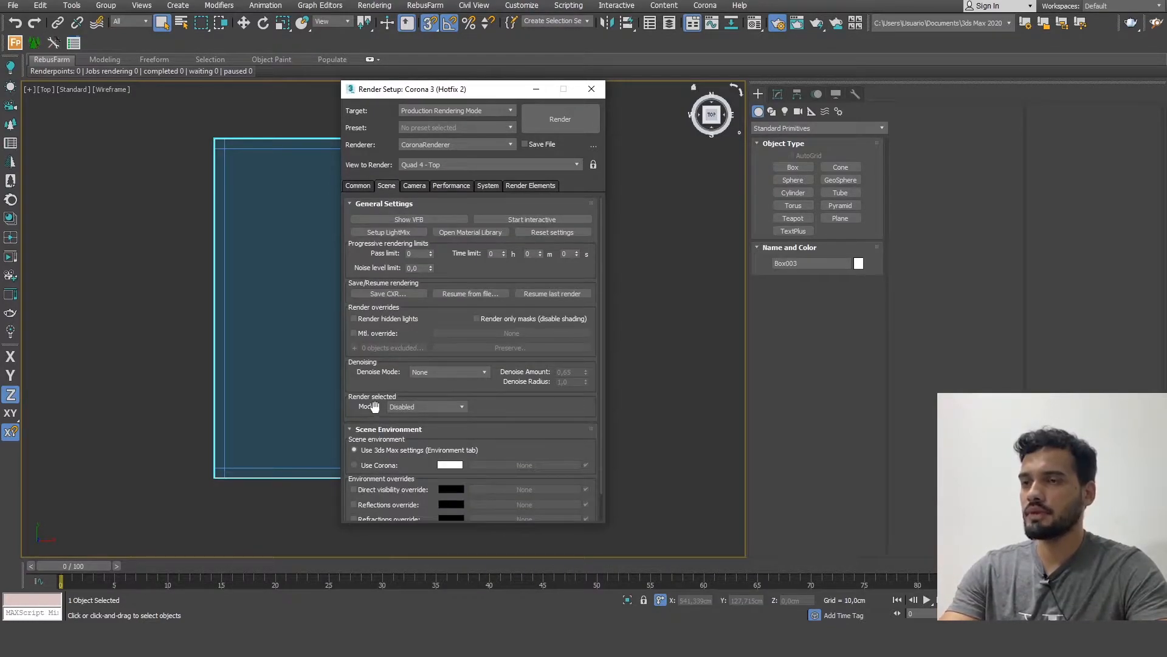
click(354, 465)
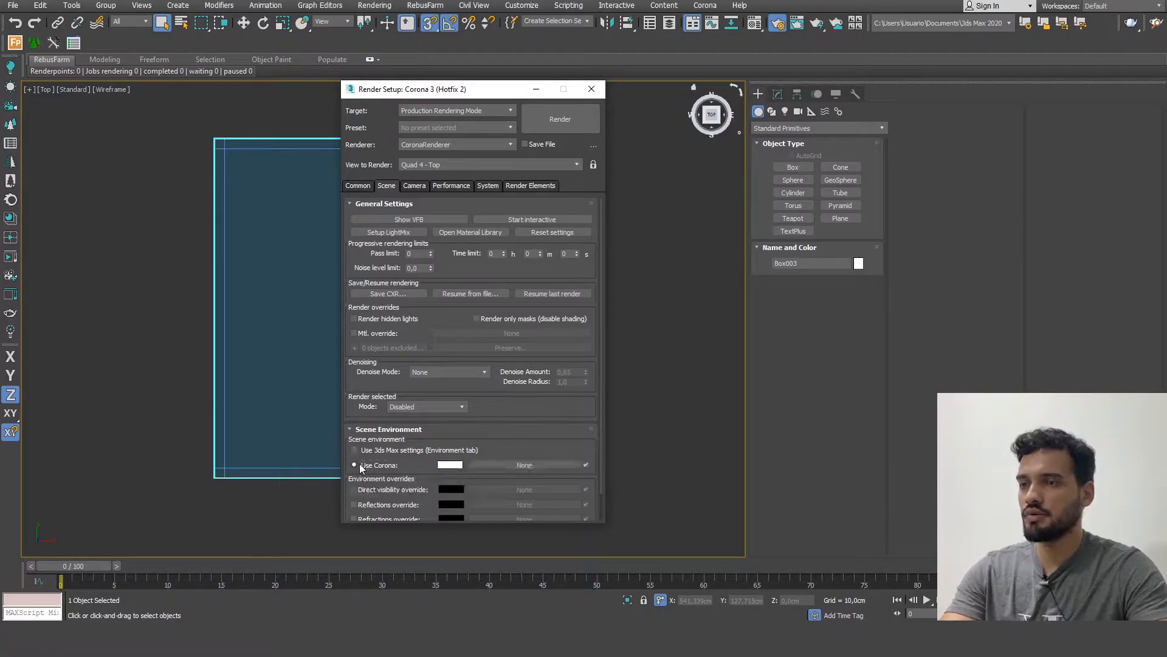
click(532, 93)
- Place a Corona camera outside the wall at the lower plan edge, aimed about 560 cm into the room, and shift it along X
click(12, 106)
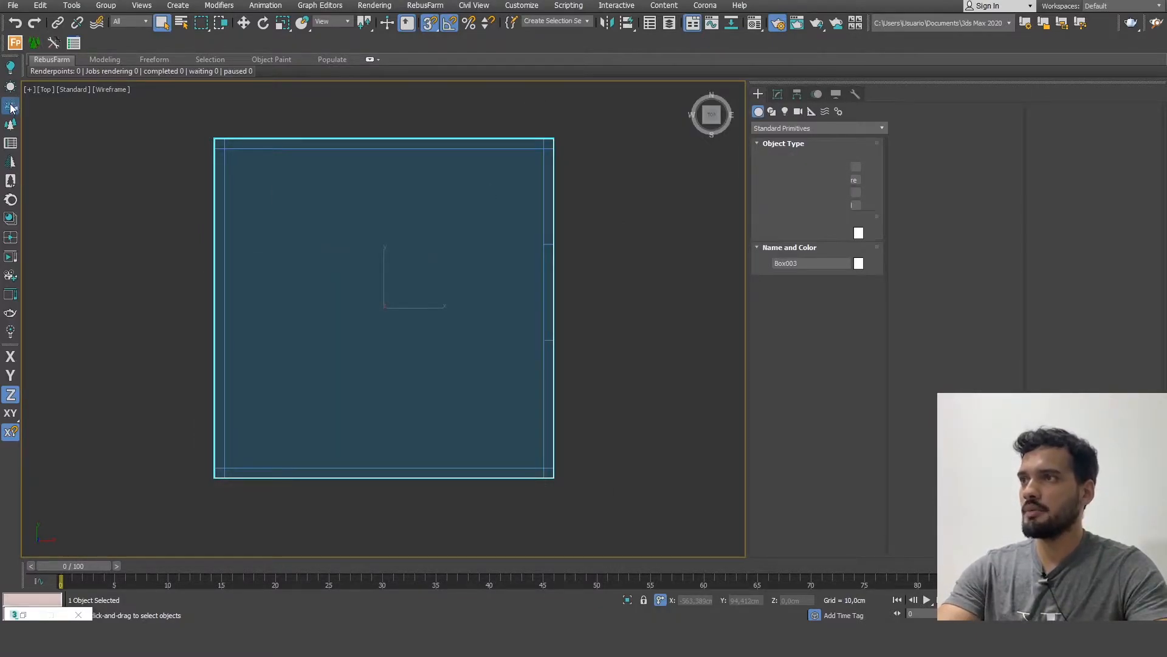
drag(486, 547, 485, 192)
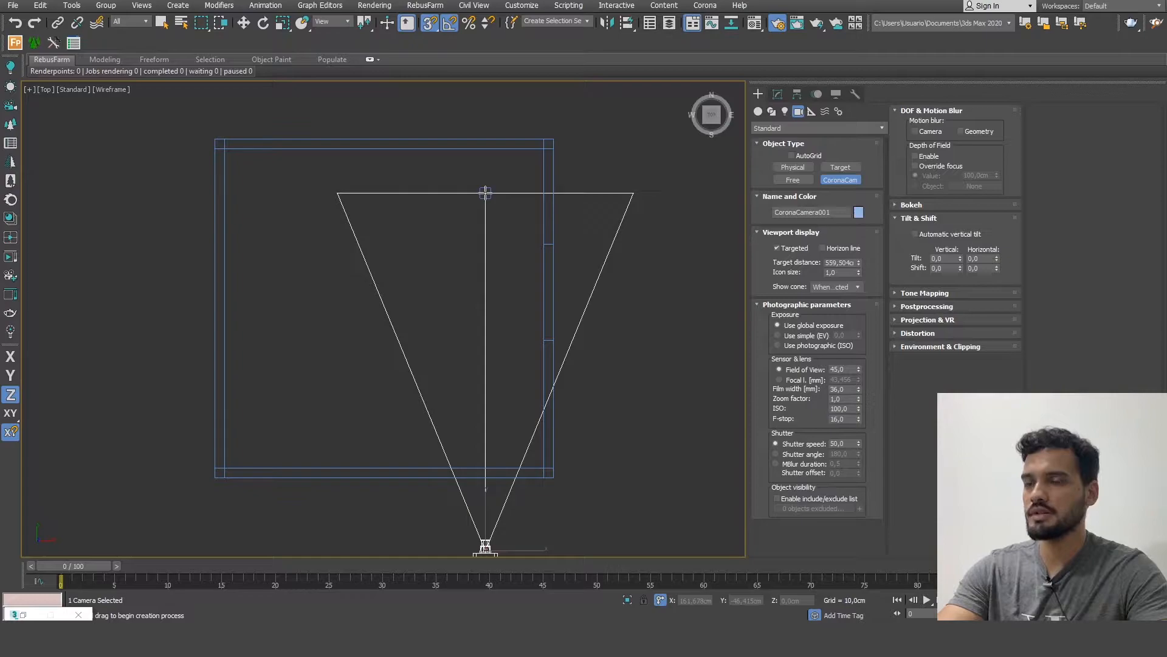
click(243, 22)
drag(485, 372, 513, 373)
key(s)
scroll(512, 374, down, 2)
middle_drag(512, 373, 494, 320)
- Enable the Corona camera's clipping with a near distance of 200 cm and show it in the viewport
key(q)
click(464, 455)
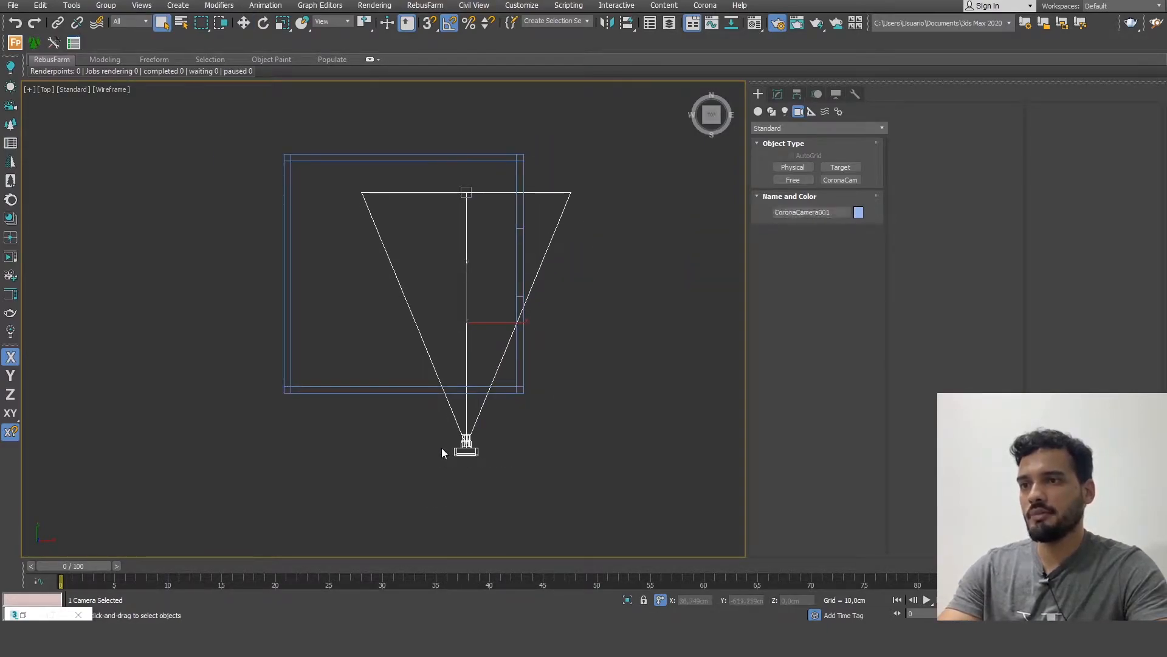
click(777, 96)
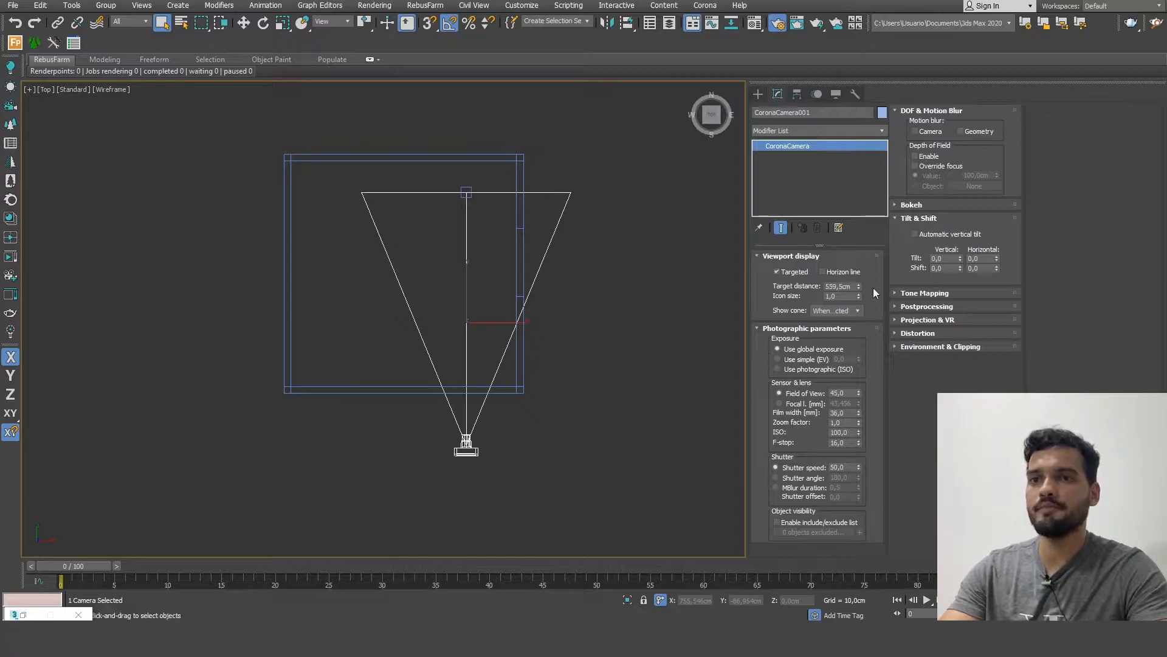
click(945, 348)
click(917, 367)
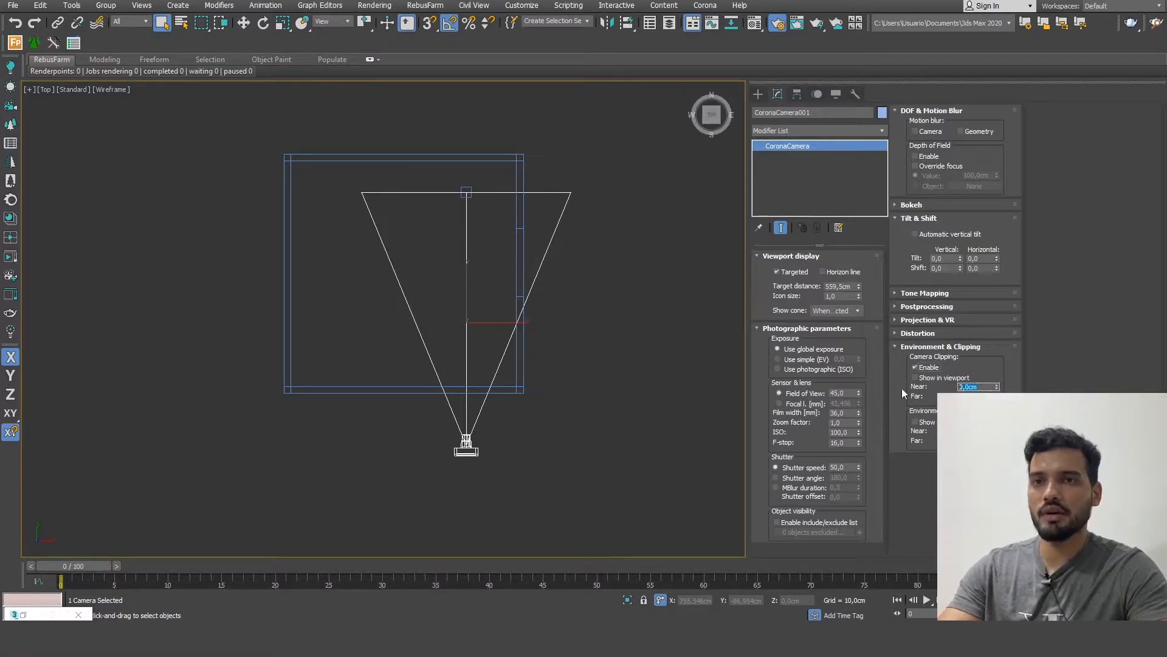
text(200)
key(Return)
click(944, 379)
- Set the camera's near clipping distance to 150 cm and deselect the camera
double_click(976, 387)
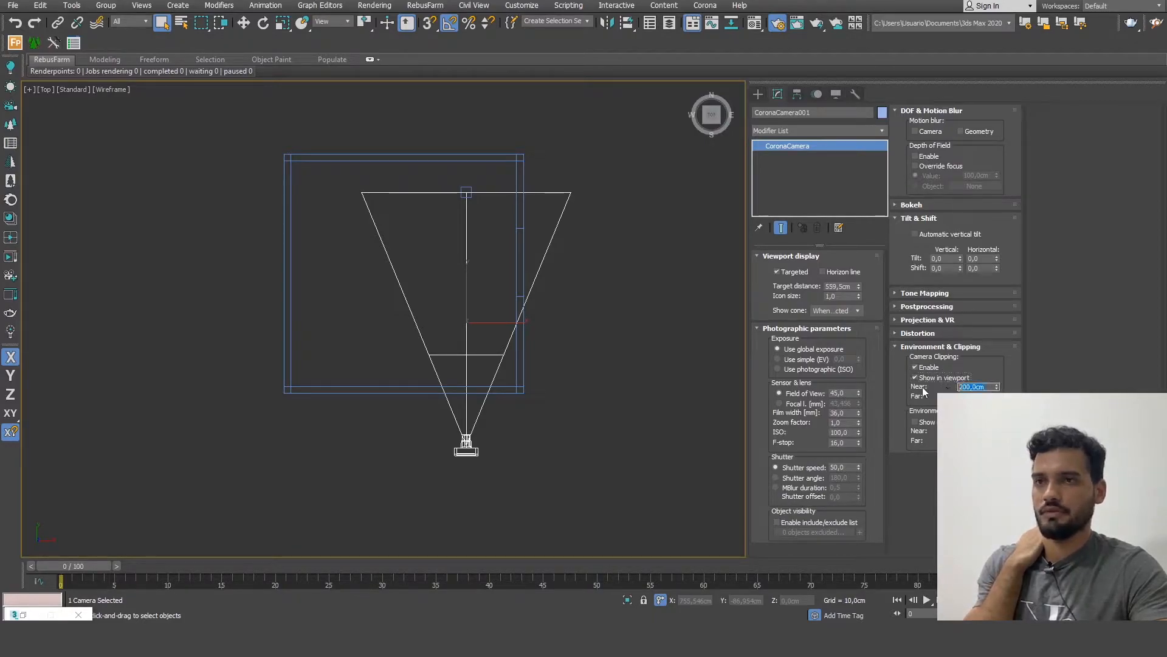
text(100)
key(Return)
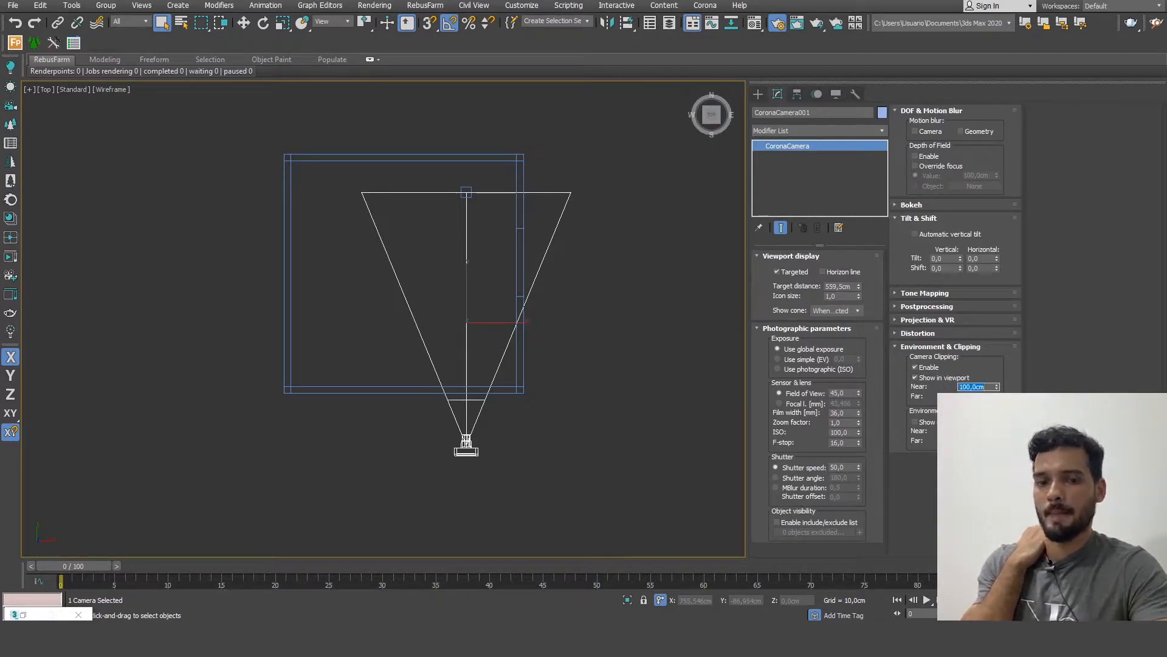
key(Return)
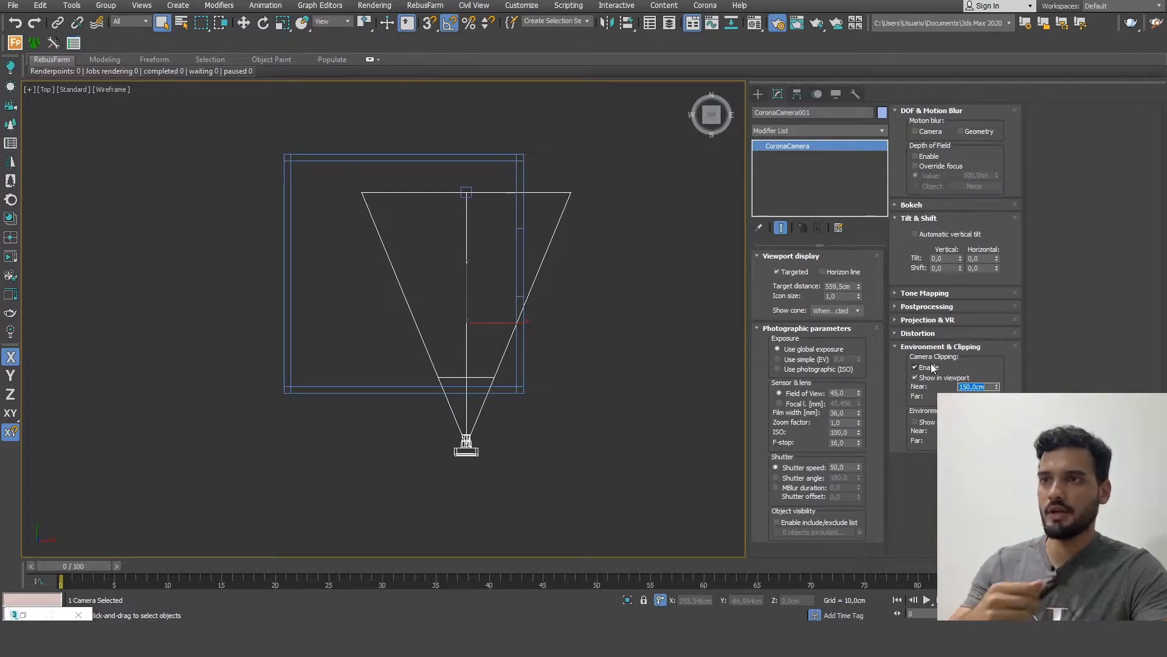
click(758, 93)
click(529, 437)
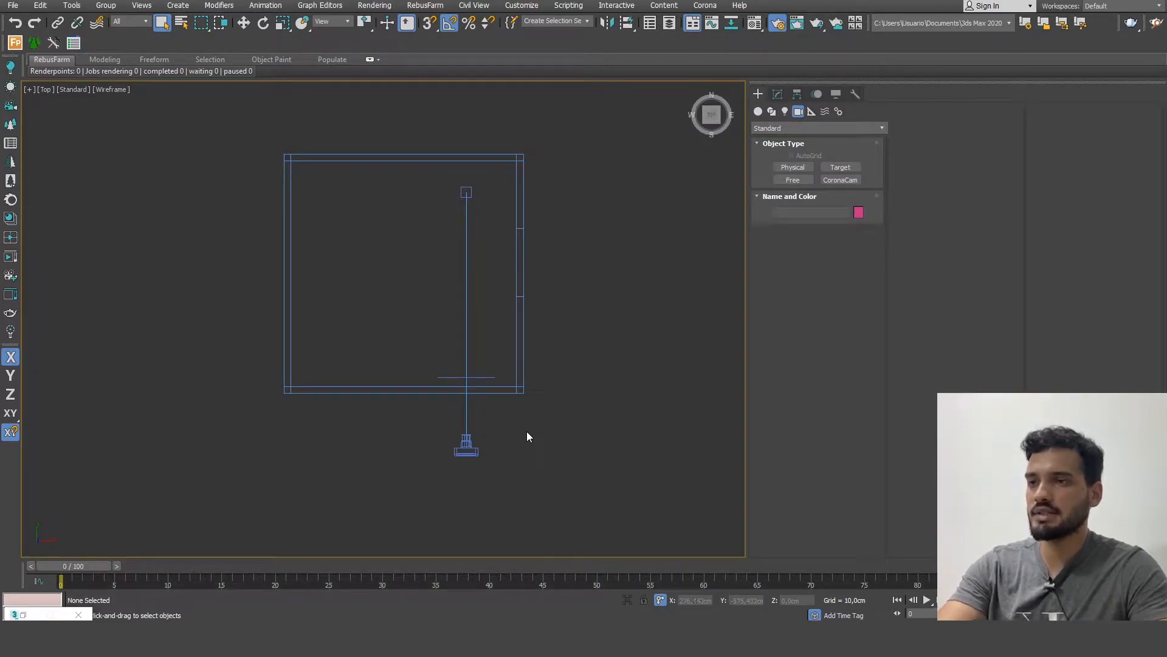
- Look through the camera in shaded display with safe frames and pan it upward to frame the back wall, floor, ceiling and window
key(c)
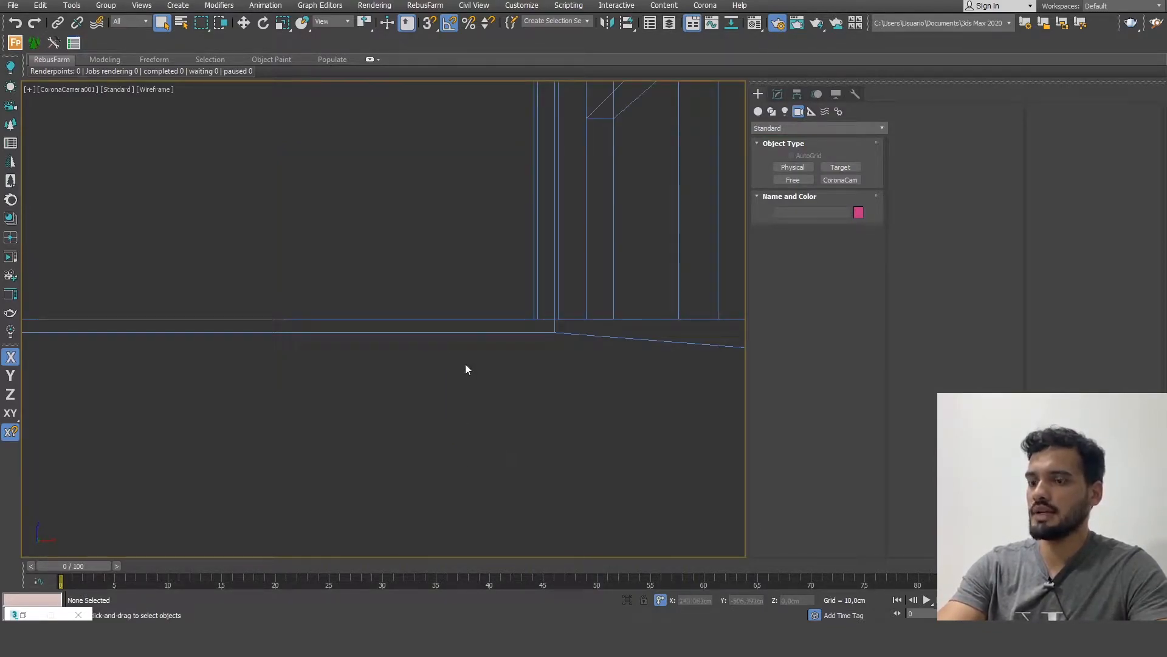
key(F3)
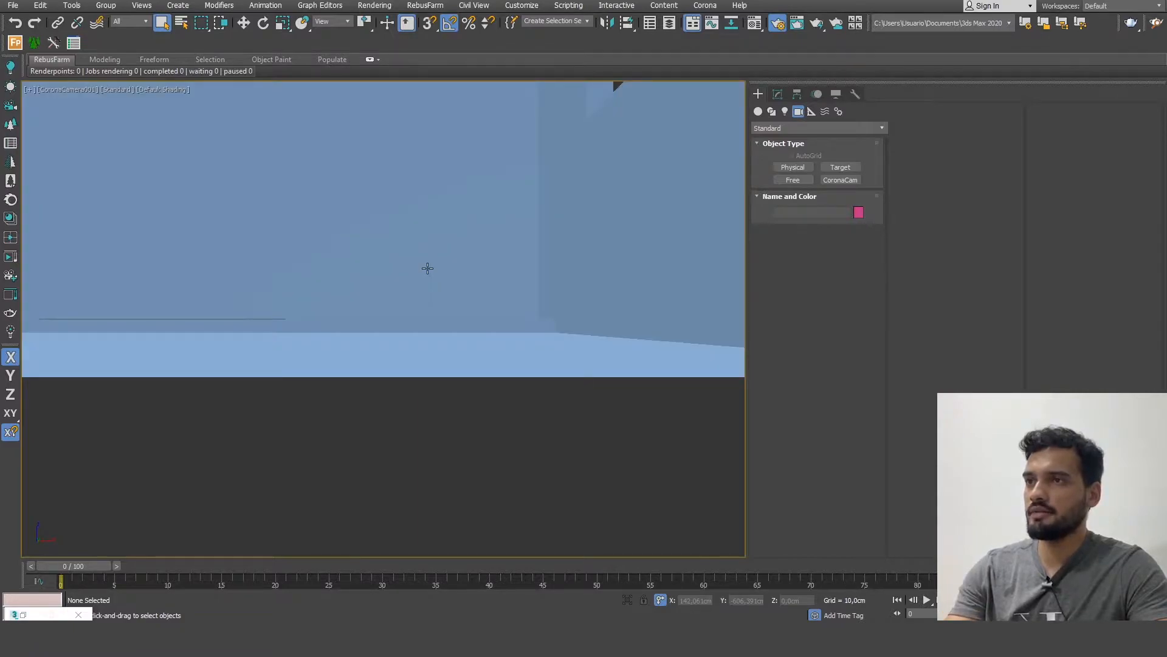
middle_drag(464, 180, 481, 373)
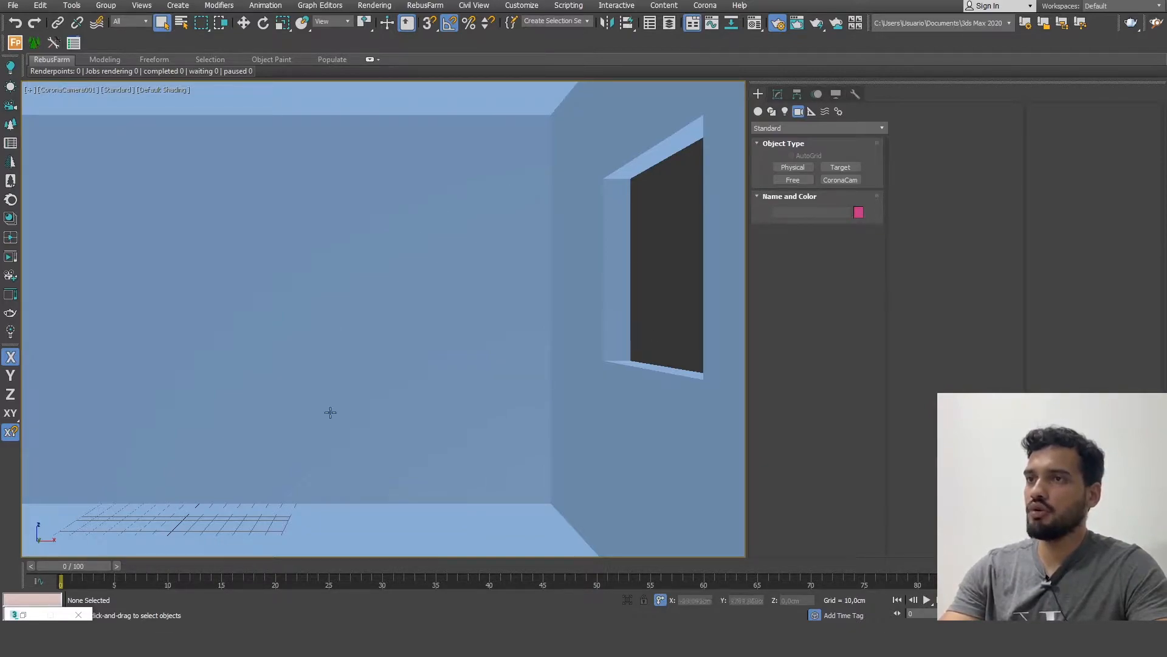
key(shift+f)
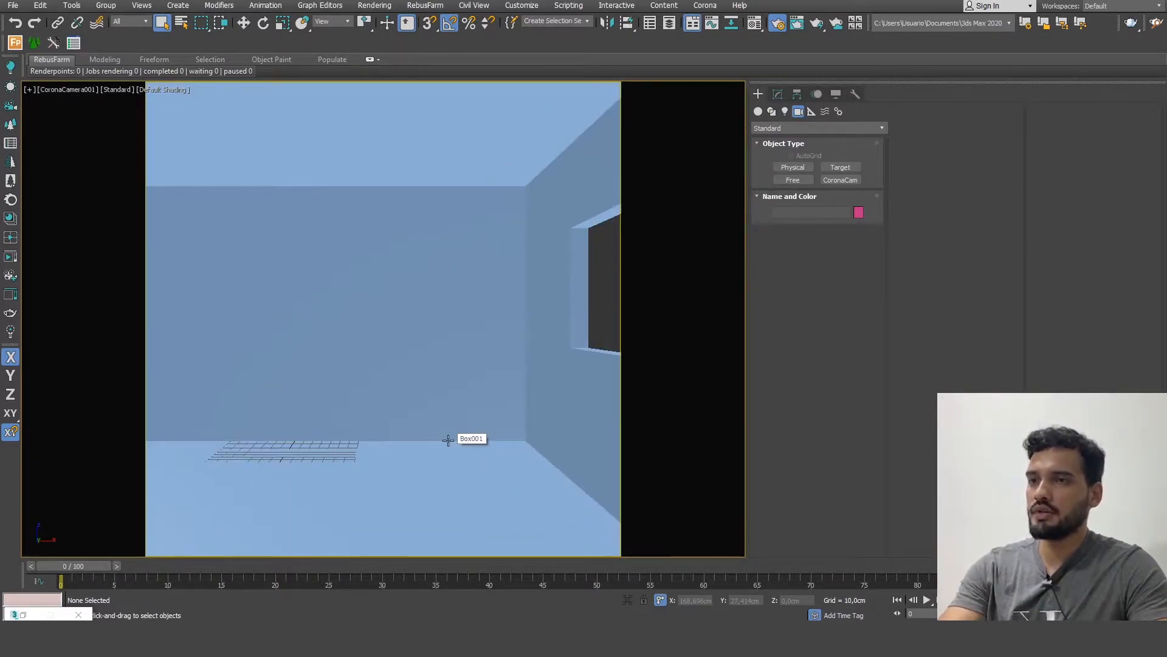
- Select the whole scene from above and remove its materials with the UVW Remove utility, with Set Gray enabled
key(t)
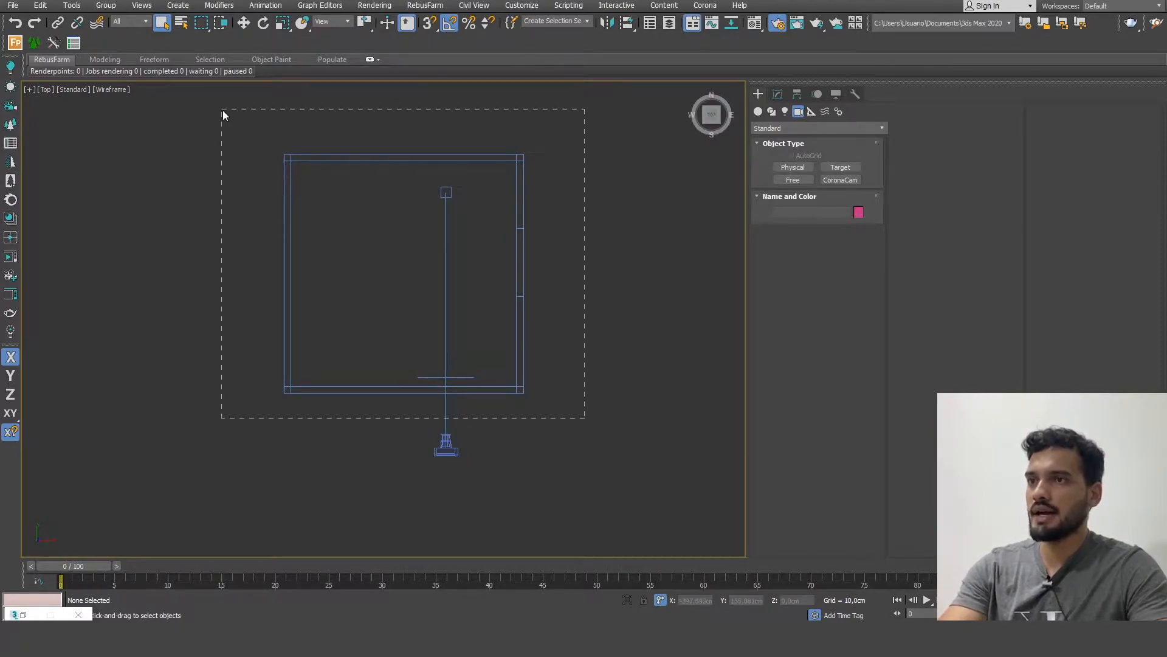
drag(222, 110, 223, 111)
click(856, 94)
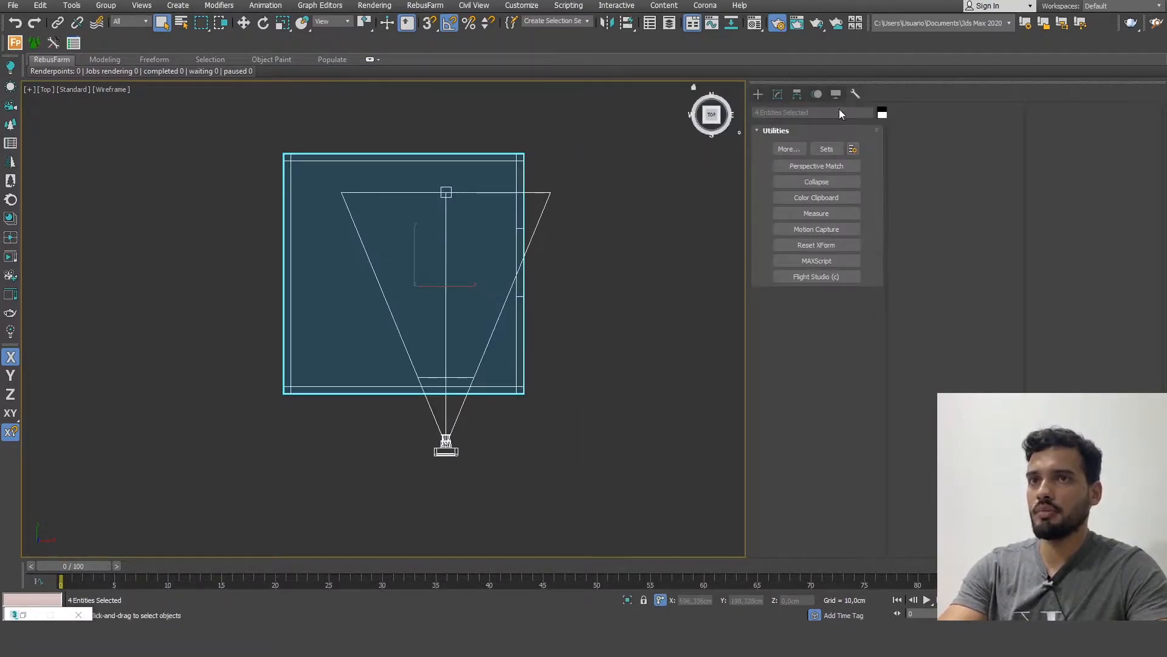
click(786, 148)
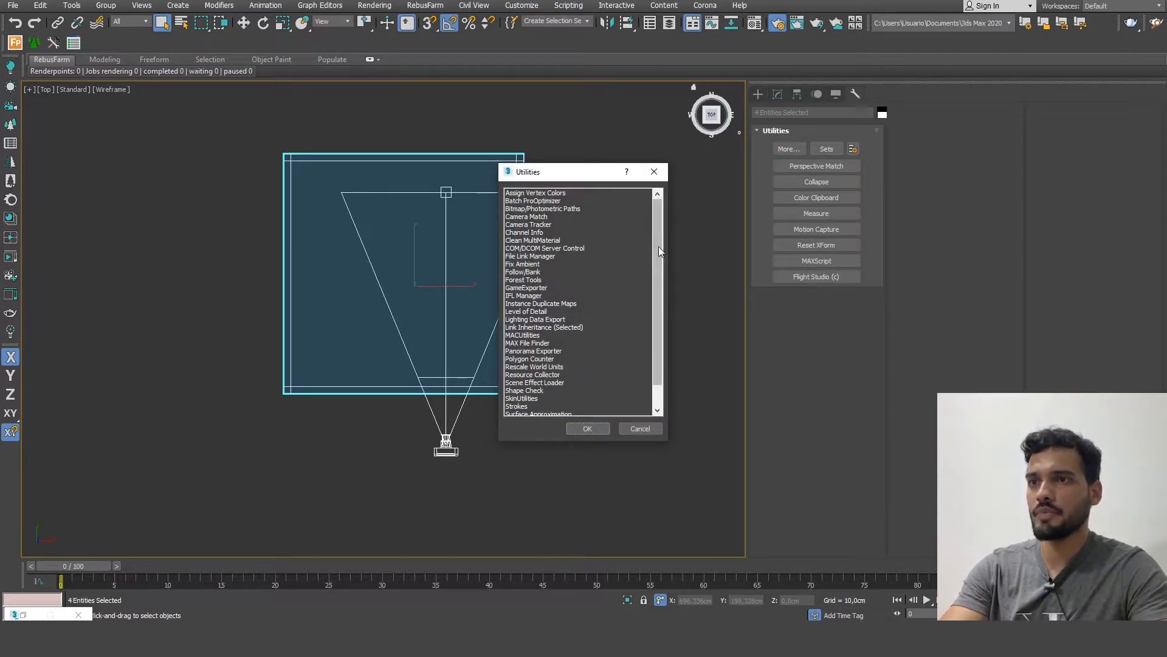
scroll(659, 247, down, 1)
click(513, 399)
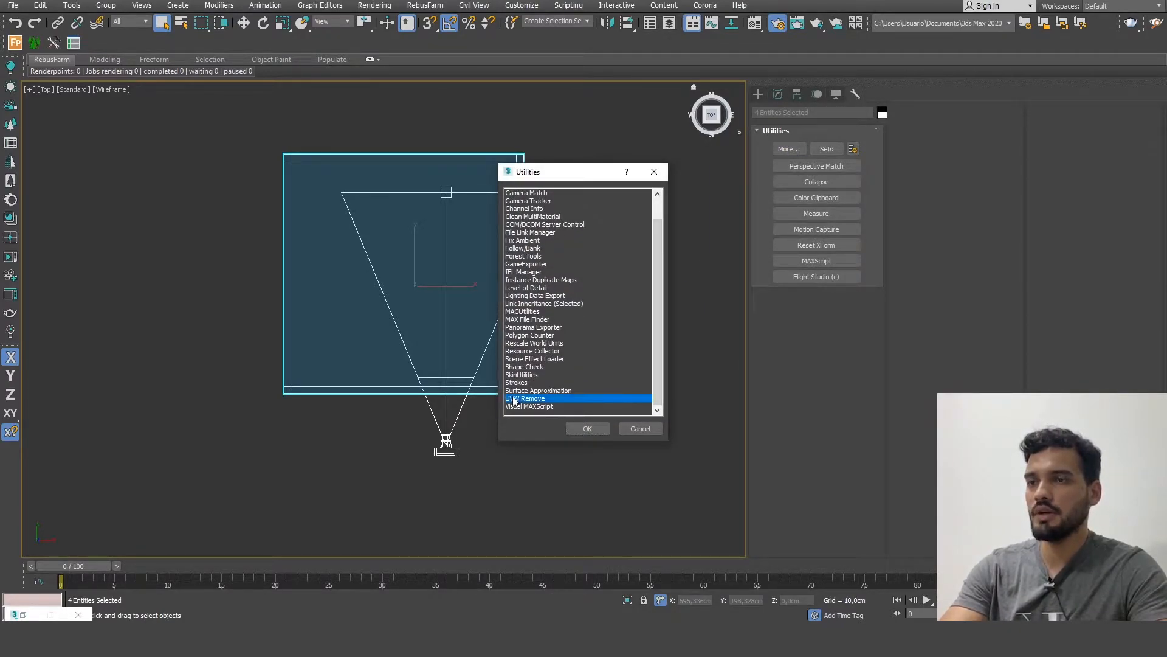
click(573, 432)
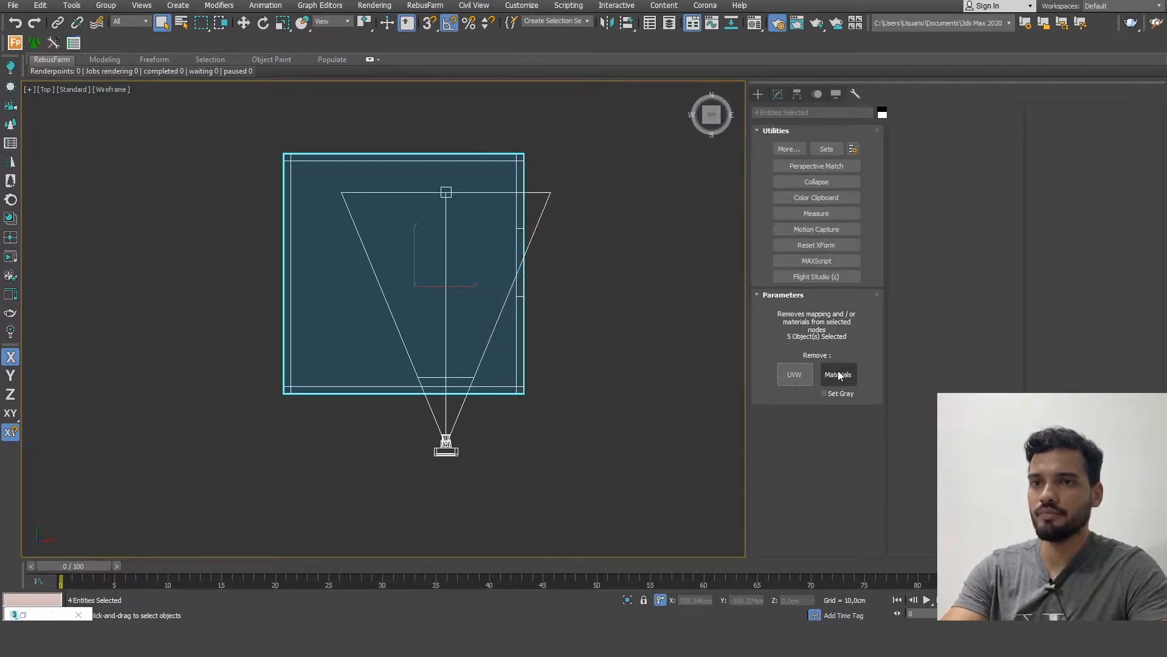
click(637, 374)
- Return to the camera view and start a Corona test render of the empty room
key(c)
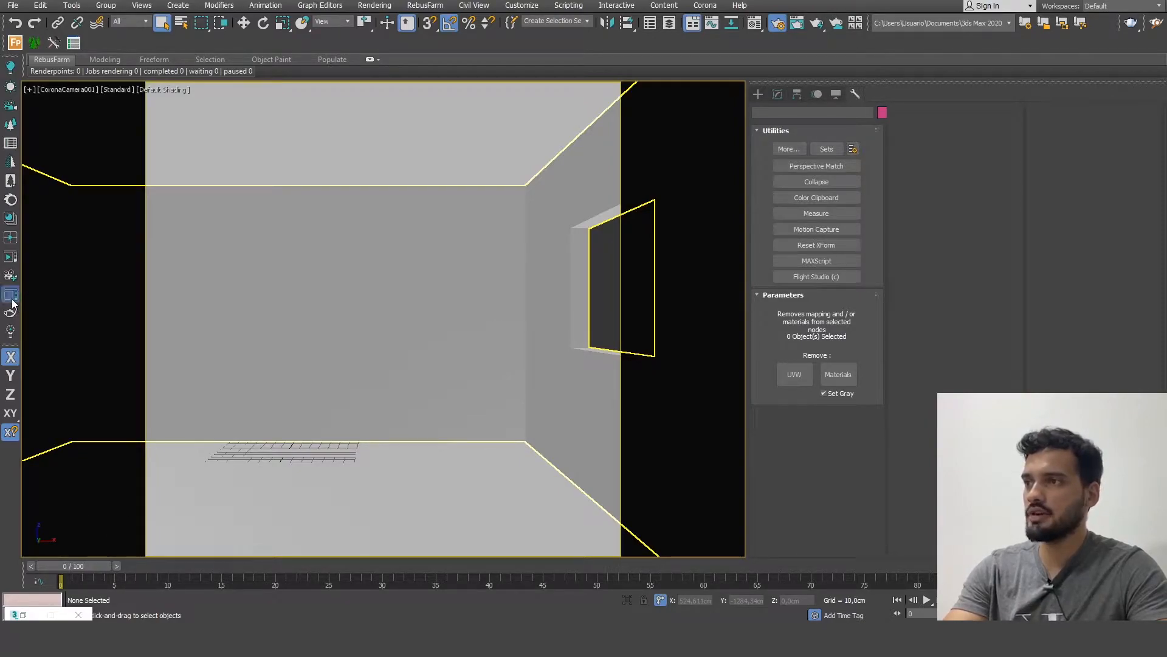
click(617, 75)
drag(519, 61, 716, 104)
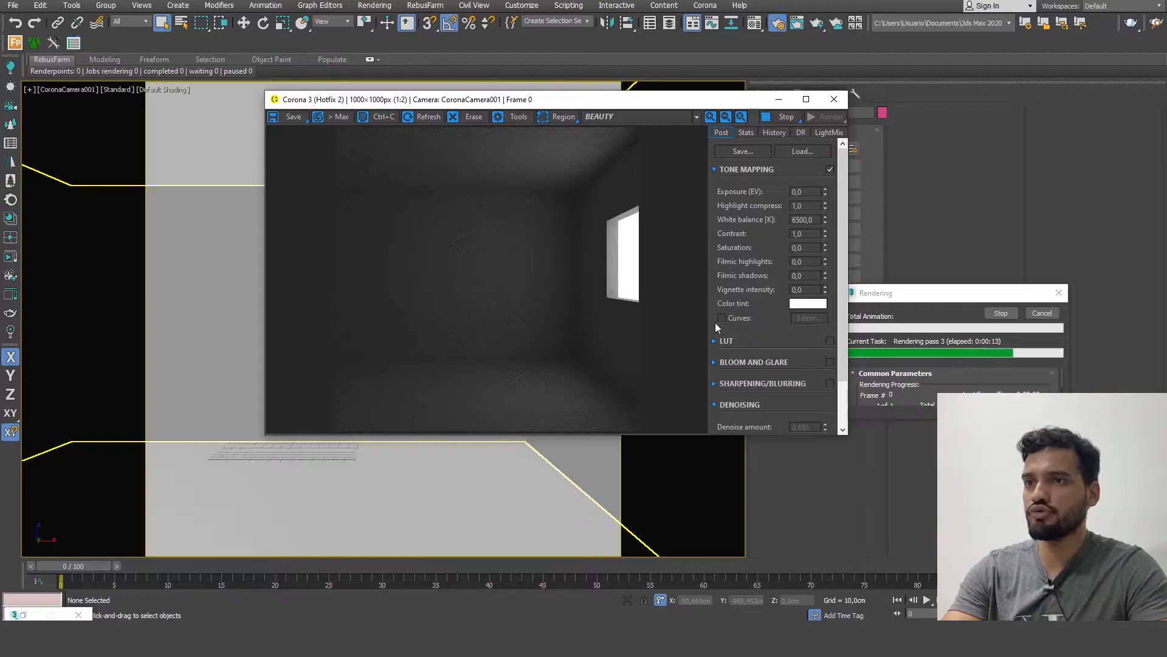
- Set the render's tone mapping to exposure 3 and highlight compress 2, stop rendering and minimize the frame buffer
double_click(800, 191)
text(1)
key(Return)
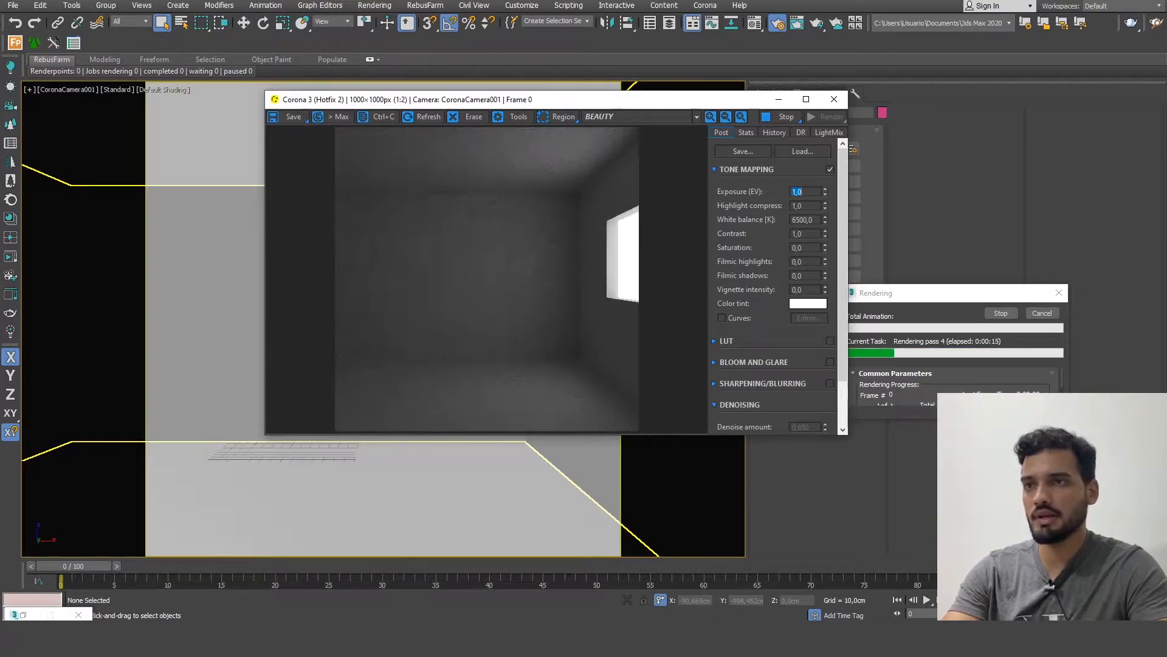
text(3)
key(Return)
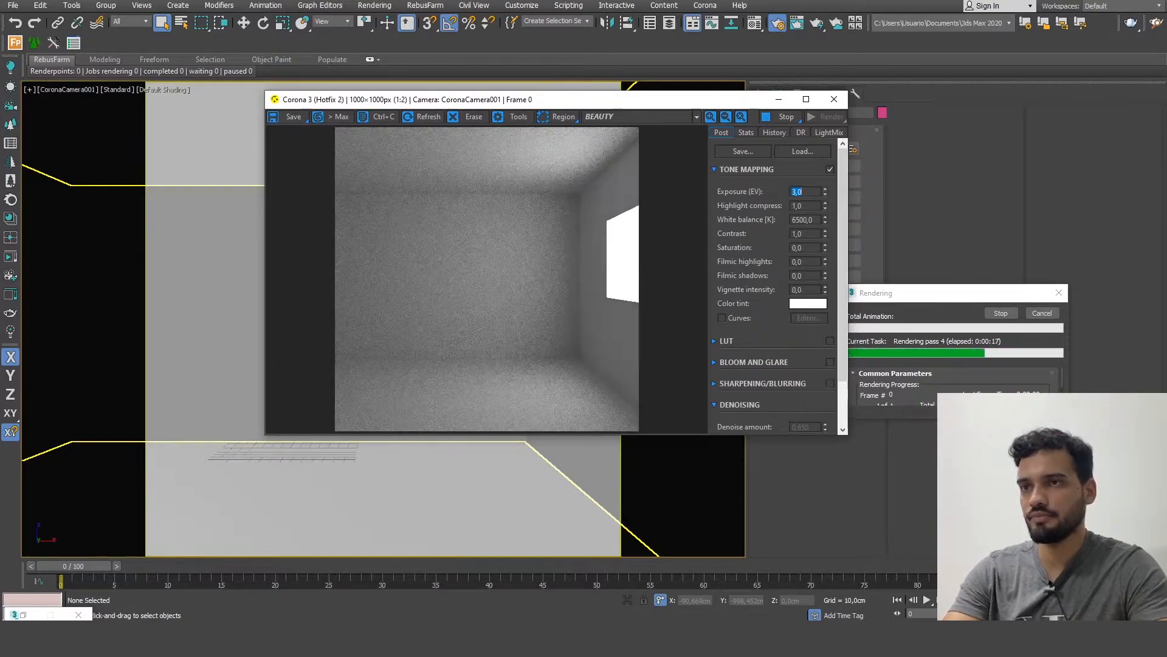
key(Tab)
text(2)
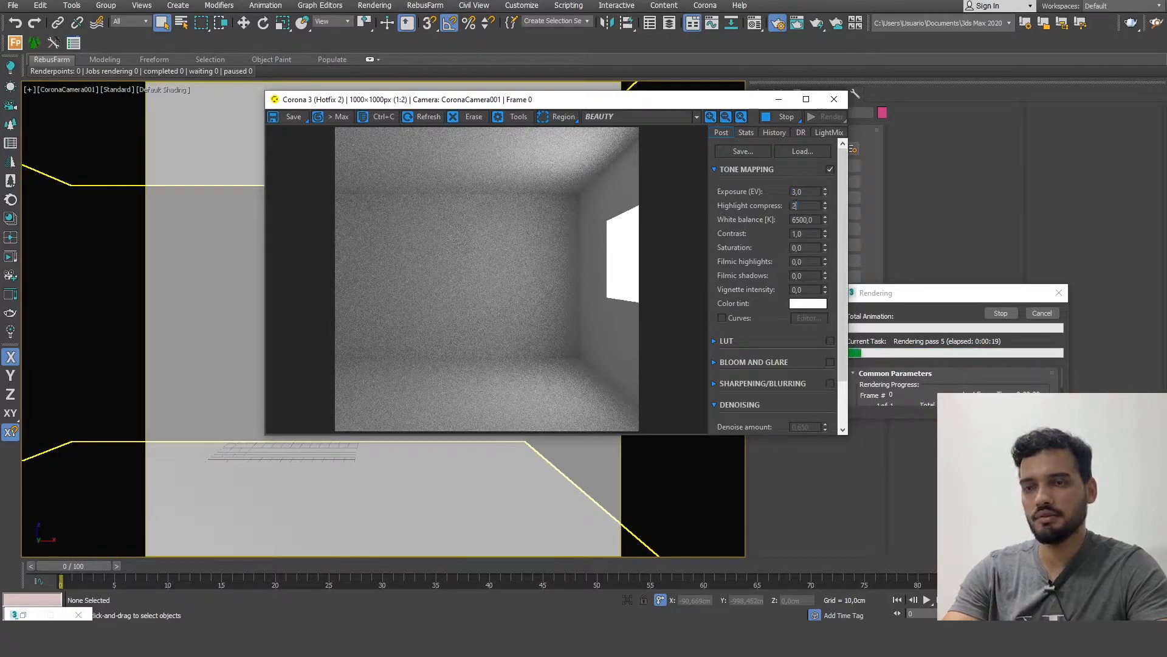
key(Return)
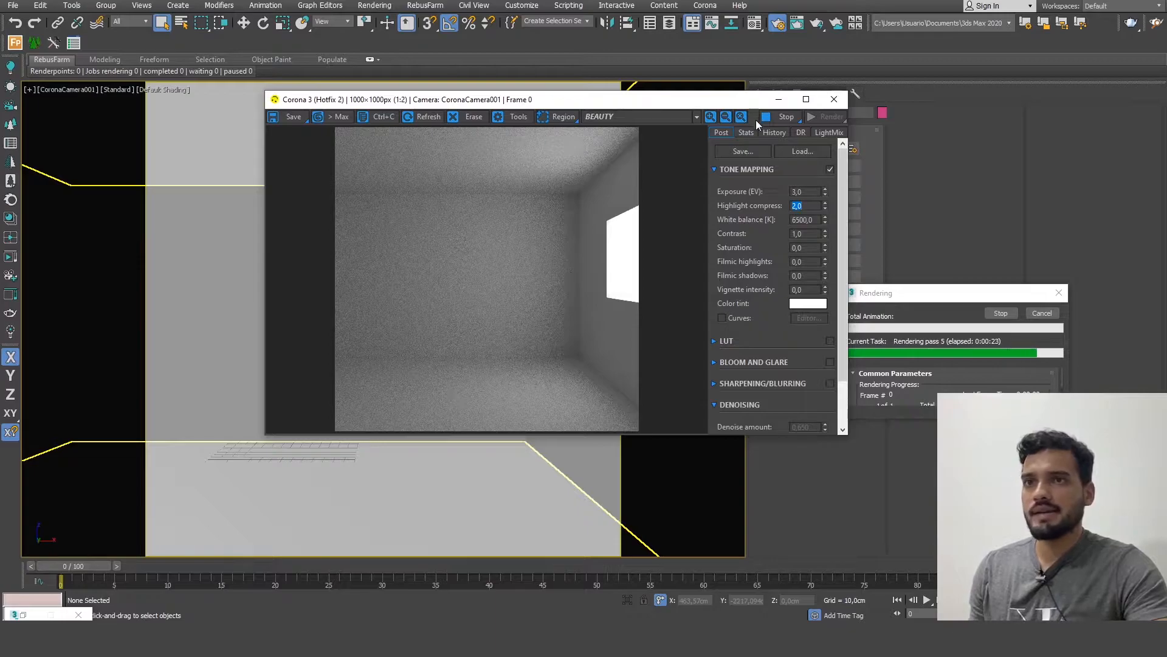
click(782, 117)
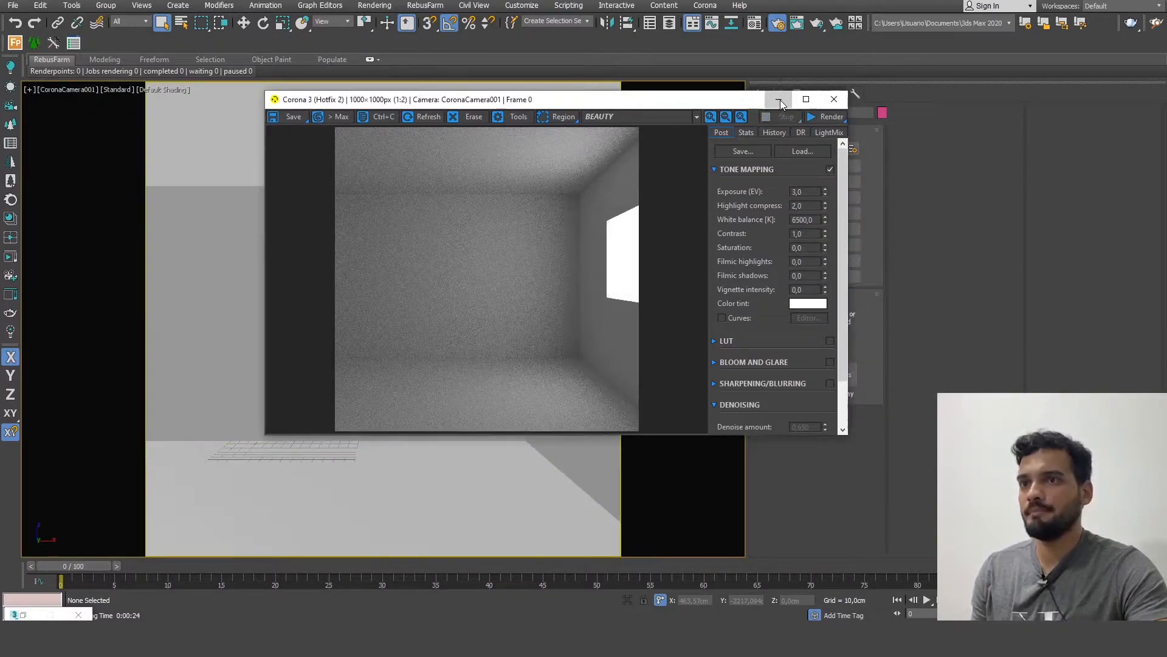
click(779, 99)
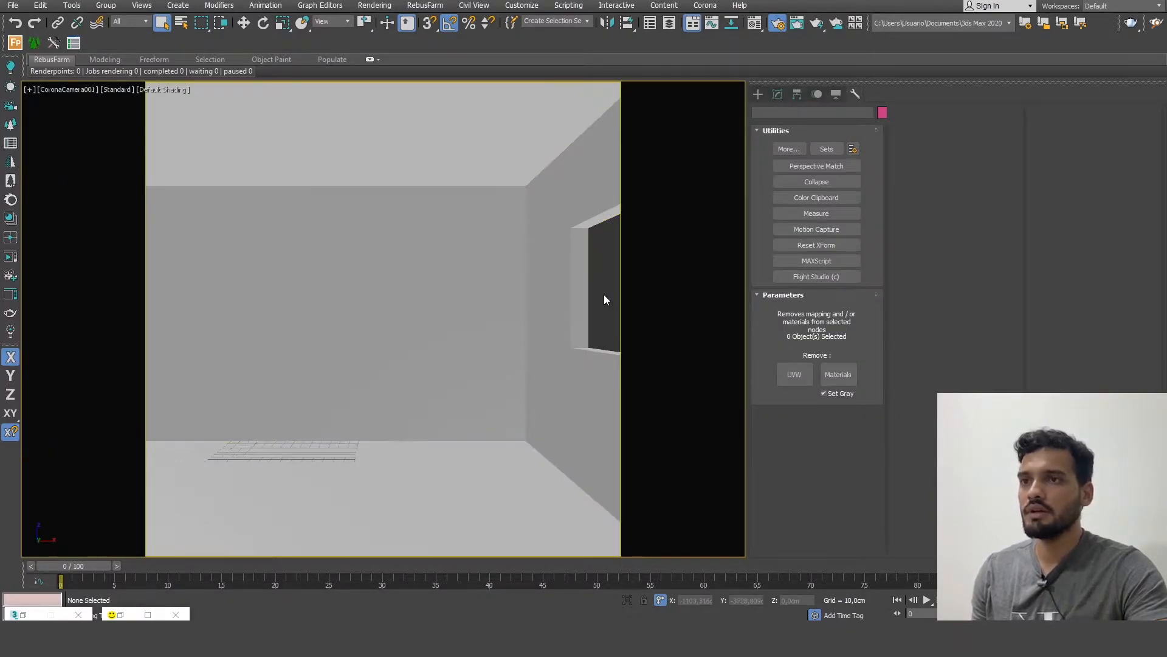
- Import the ARMÁRIOS FBX cabinets from the project's BLOCOS folder into the scene
middle_drag(559, 309, 558, 319)
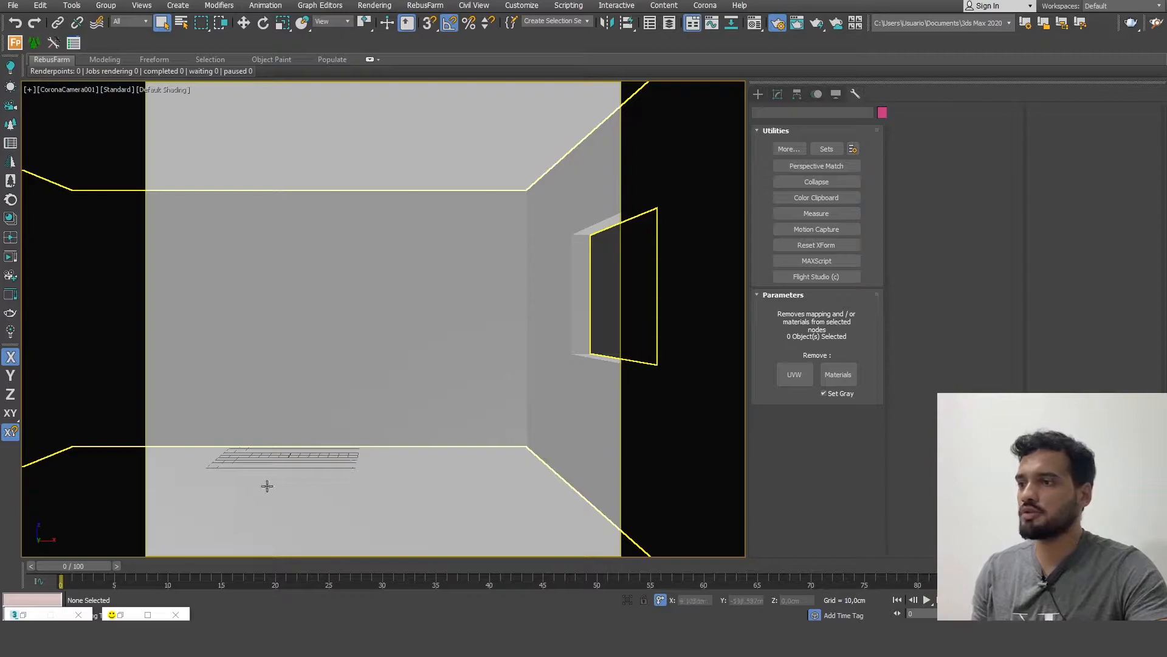
mouse_move(73, 638)
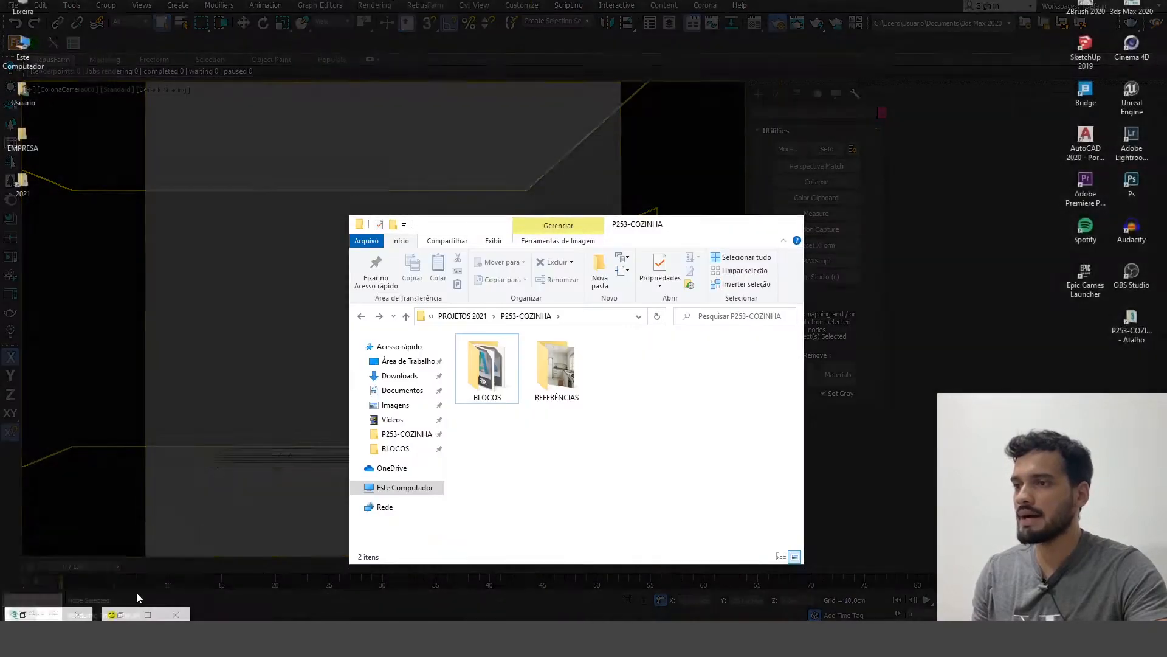
click(136, 592)
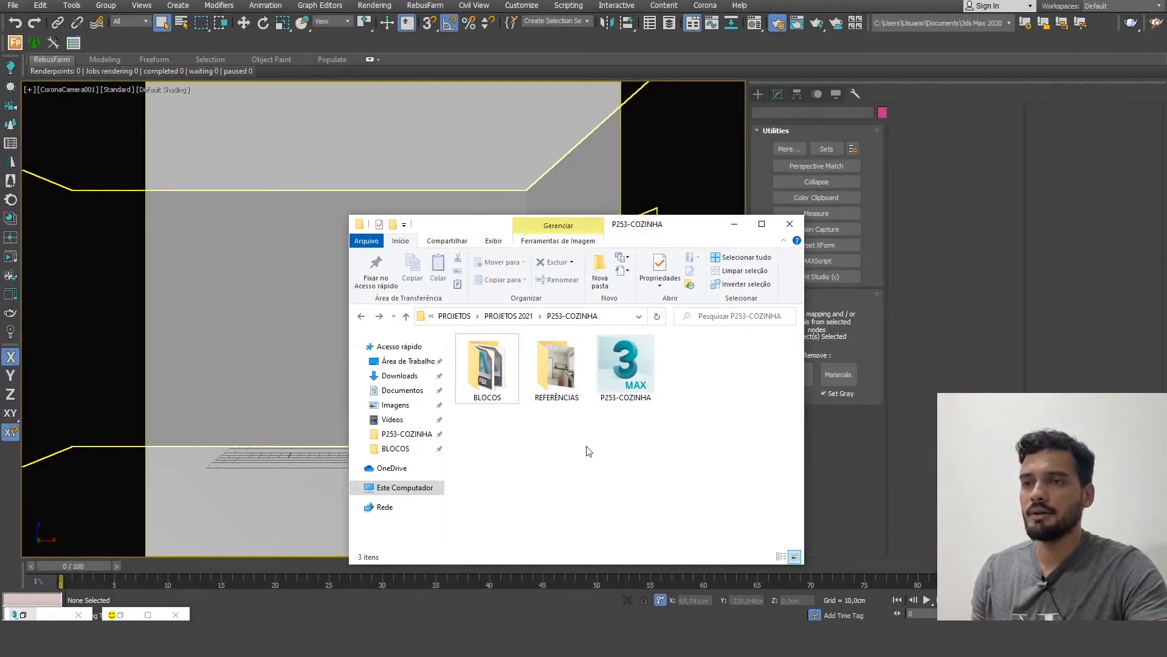
double_click(498, 363)
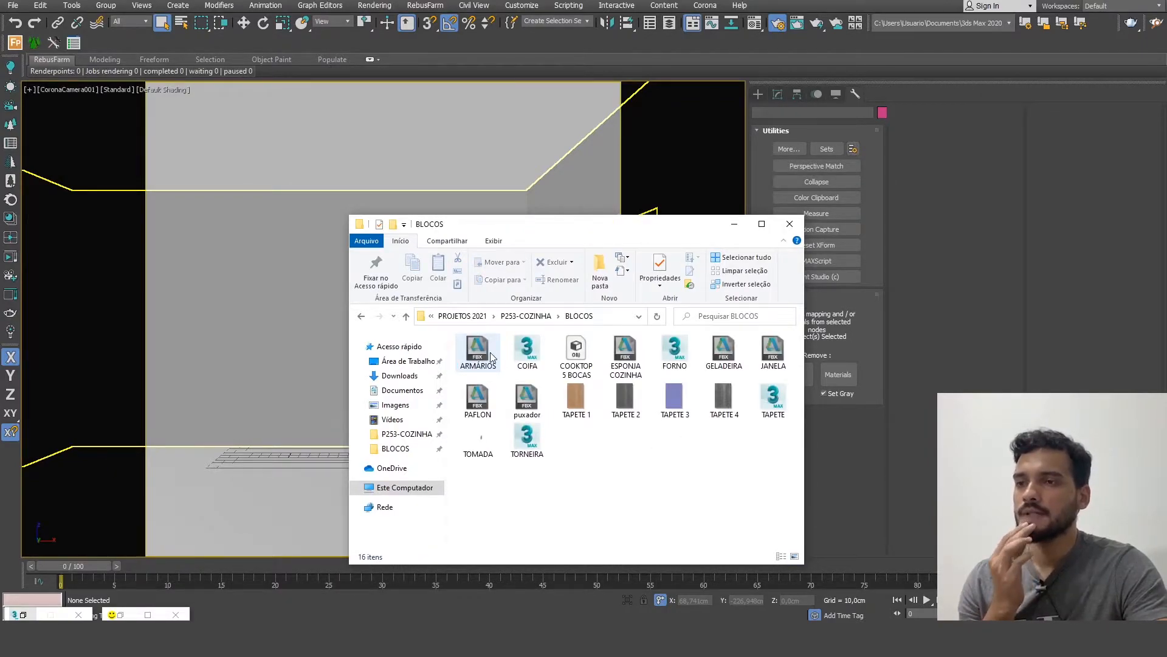
drag(479, 355, 247, 423)
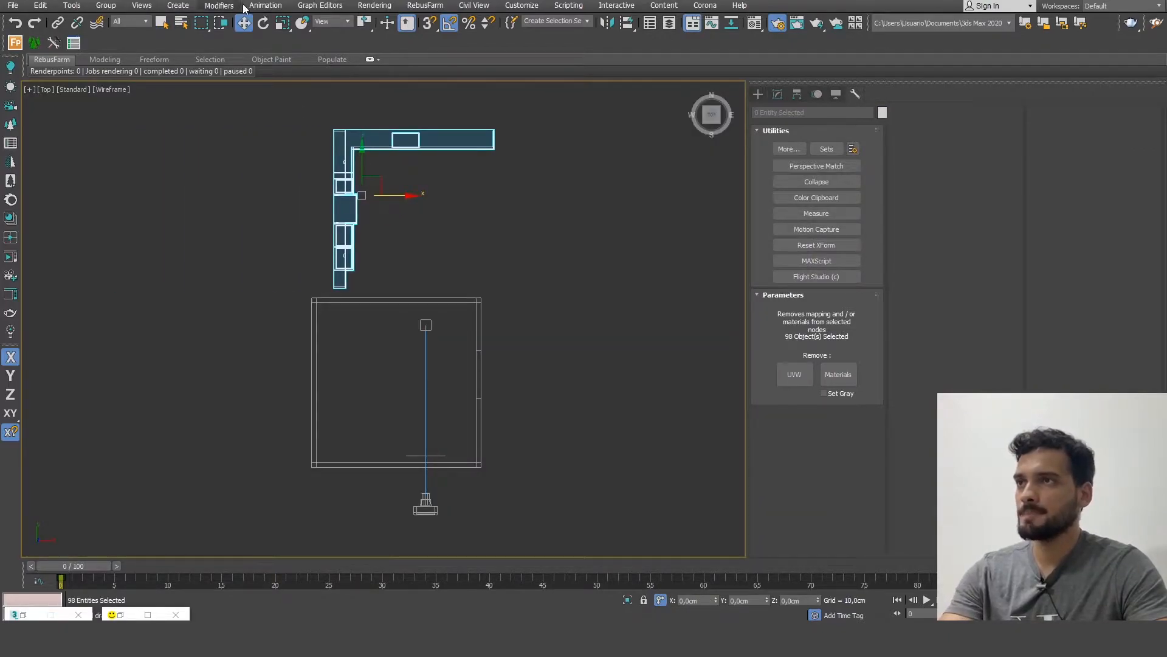
- Rotate the cabinets a quarter turn clockwise in the top view and snap them along X to the right wall's inner face
click(263, 23)
drag(376, 159, 438, 176)
scroll(438, 176, up, 5)
key(w)
key(s)
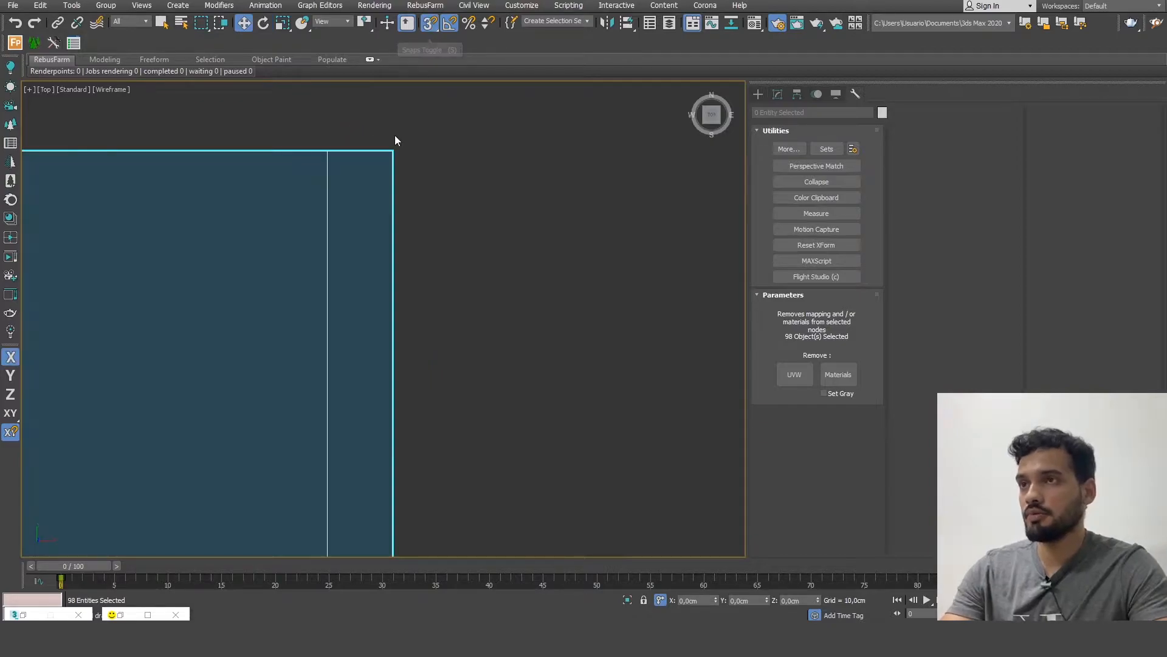
drag(389, 153, 379, 263)
scroll(339, 125, down, 6)
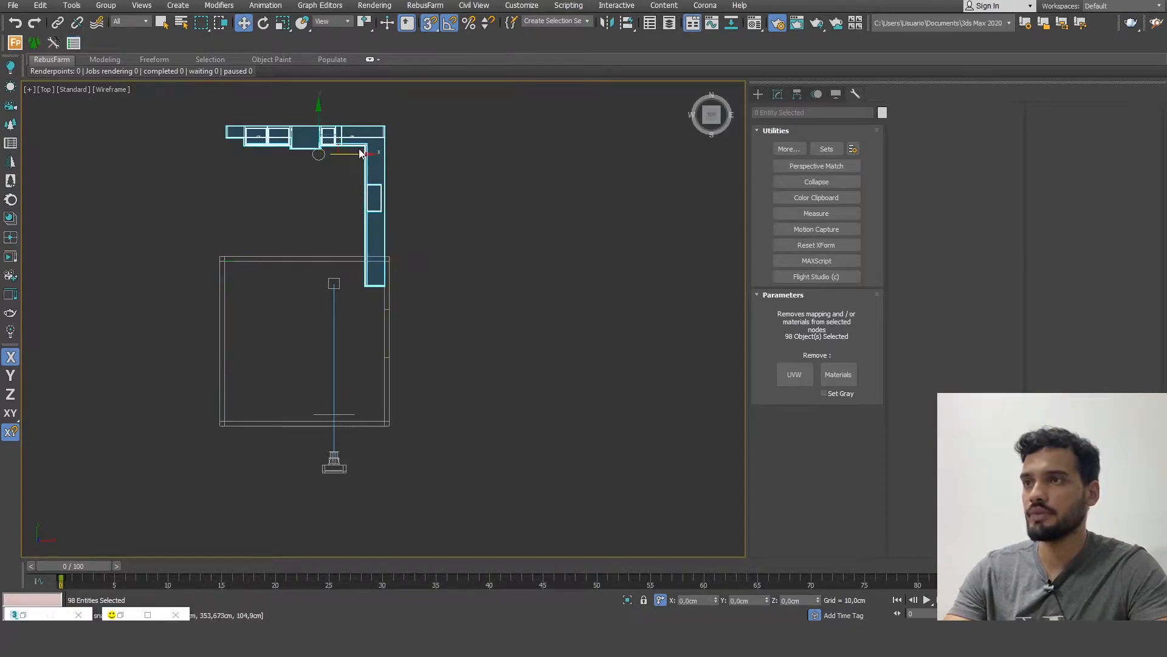
- Snap the cabinets' outer corner along Y to the inner face of the room's back wall
key(F6)
scroll(393, 120, up, 5)
scroll(393, 120, up, 6)
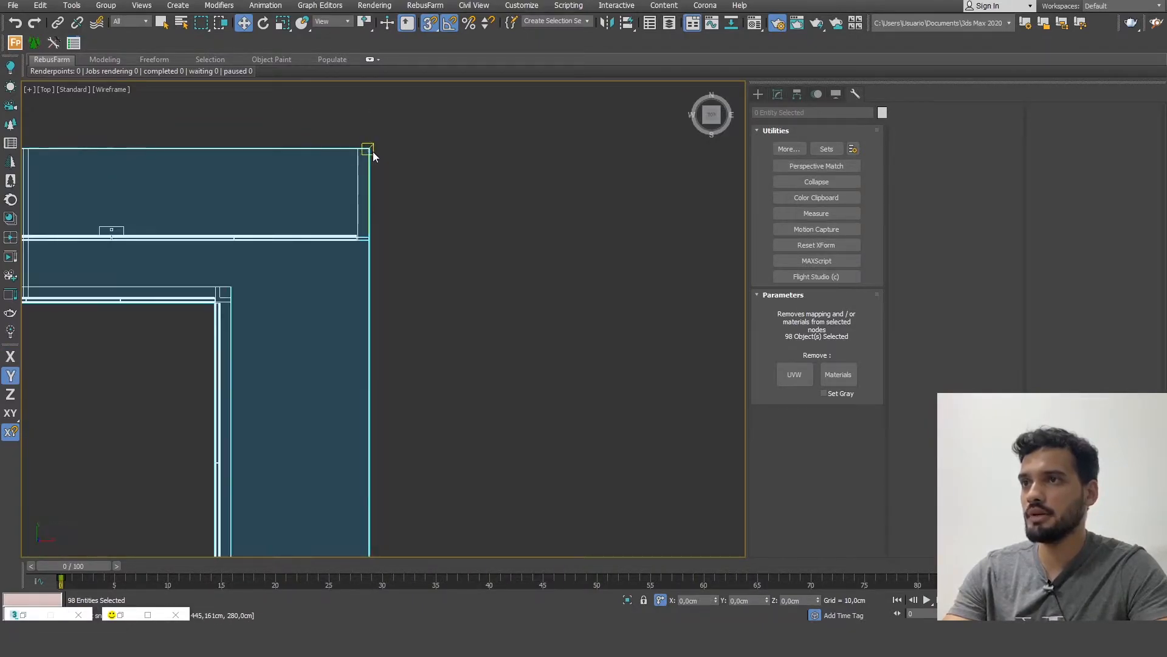
drag(413, 177, 369, 259)
scroll(383, 128, down, 4)
scroll(382, 135, down, 5)
scroll(388, 266, up, 5)
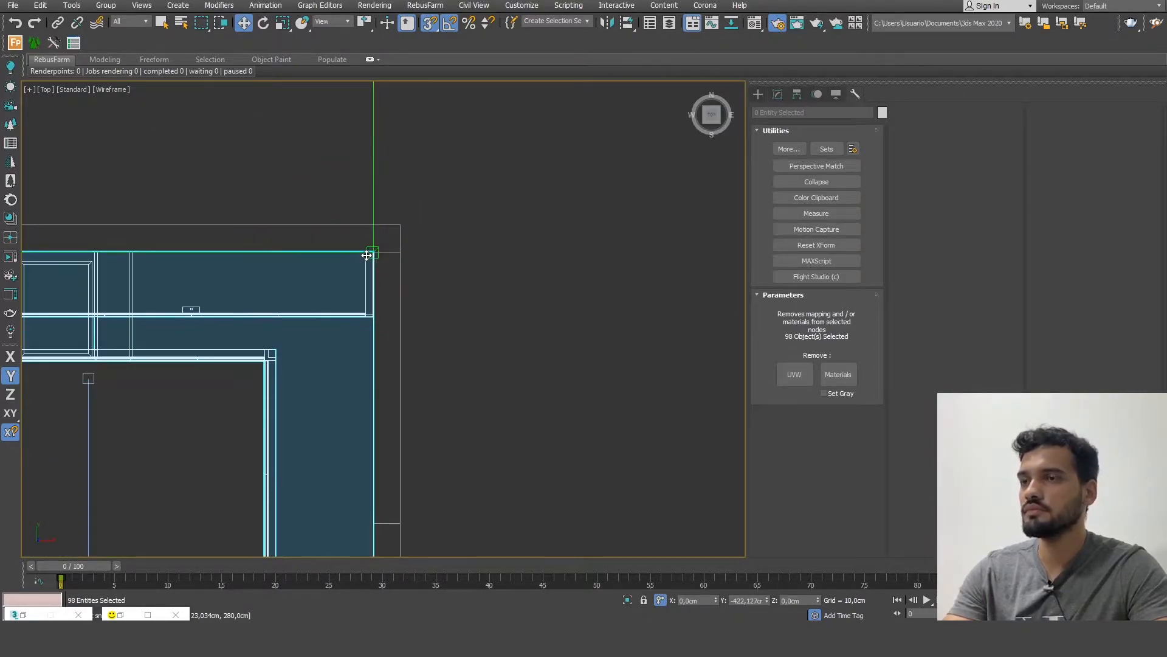
scroll(407, 175, down, 5)
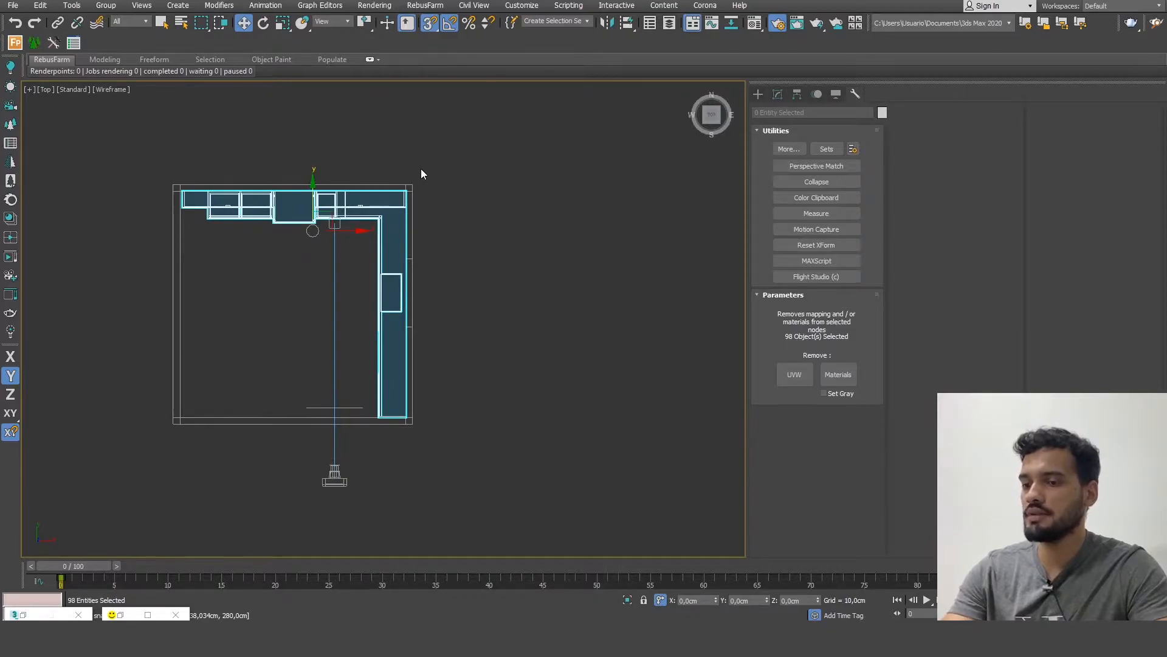
- Check the cabinets in the front and camera views, and lower the ceiling box by 10 cm
key(f)
scroll(438, 308, up, 8)
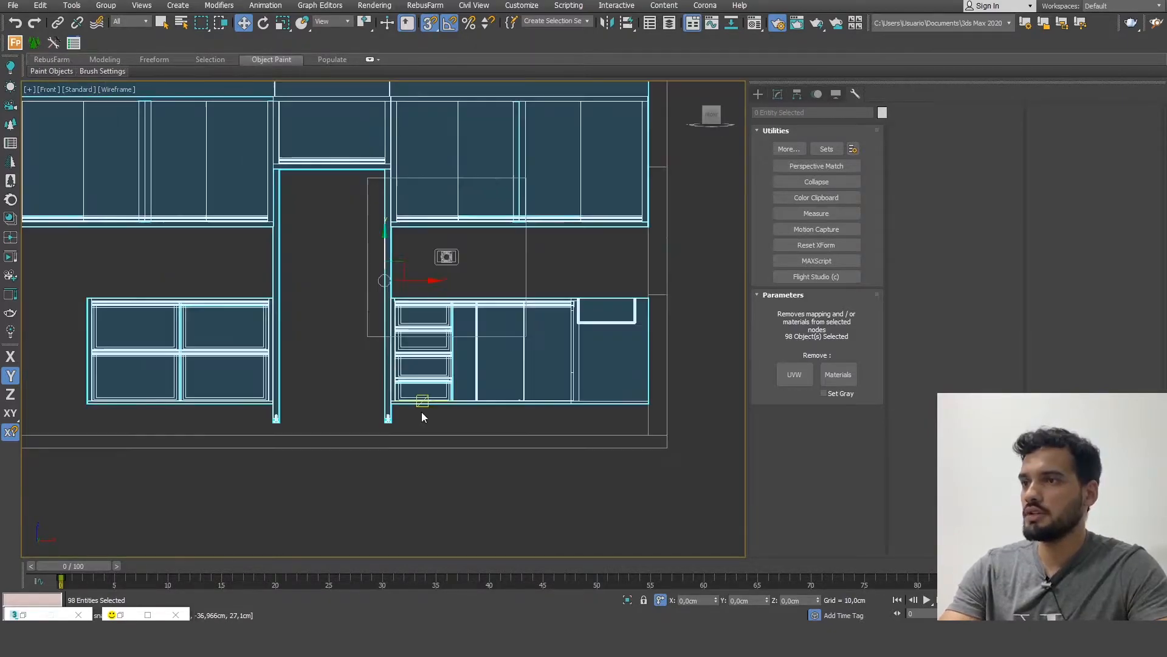
key(z)
alt+middle_drag(480, 387, 295, 212)
key(c)
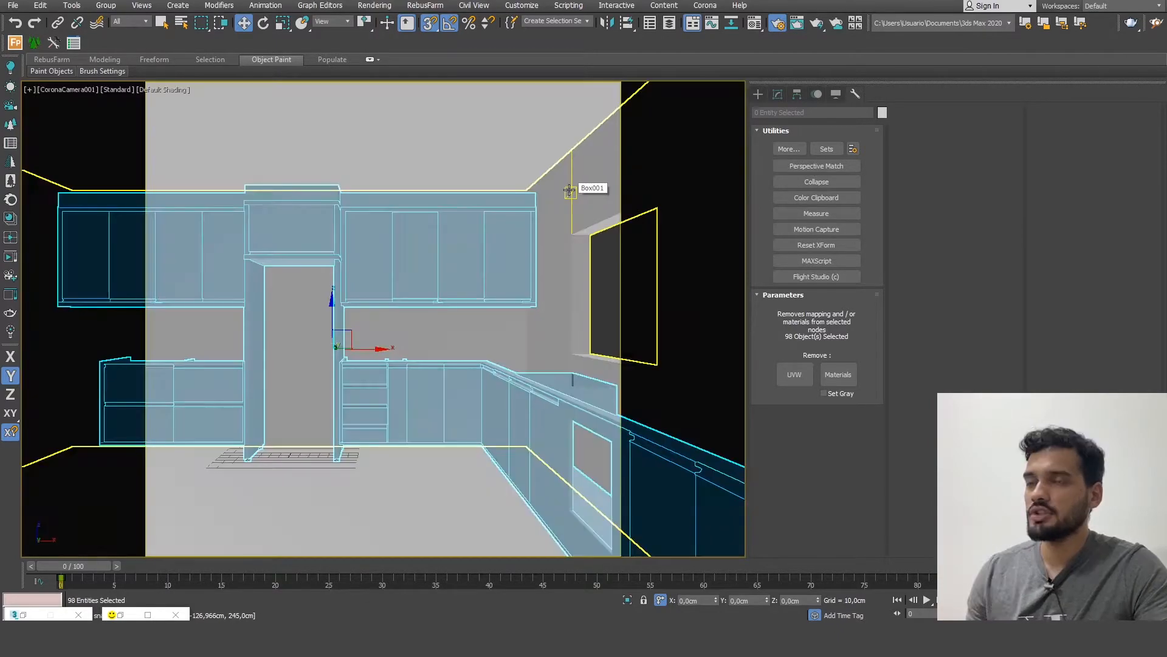
click(538, 160)
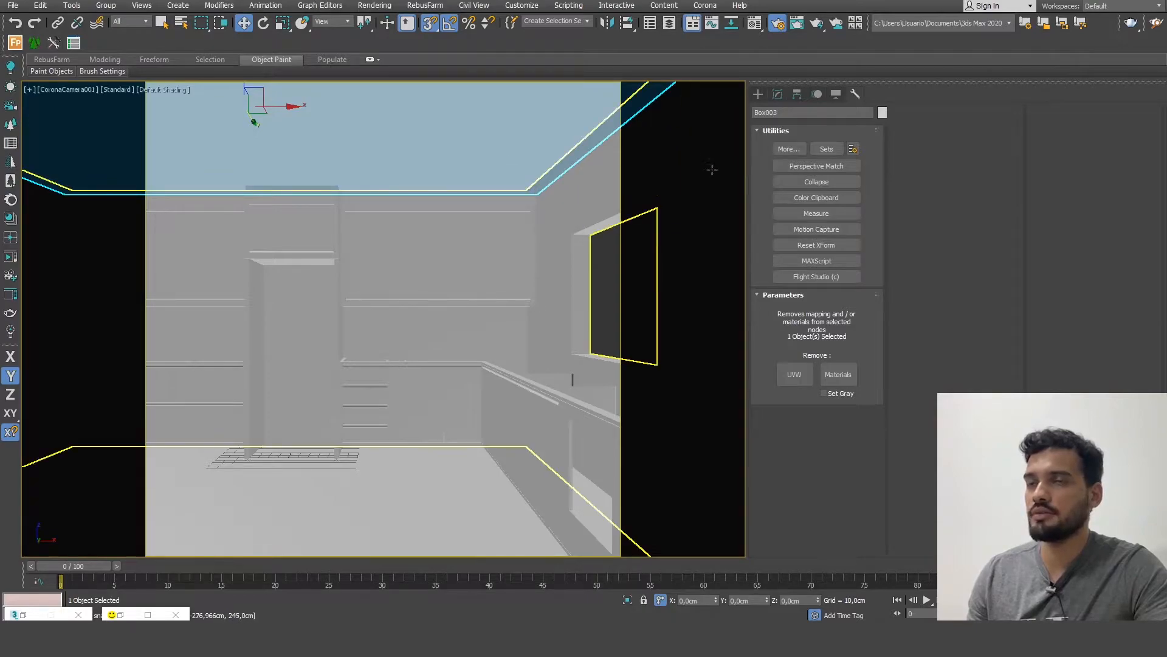
click(759, 93)
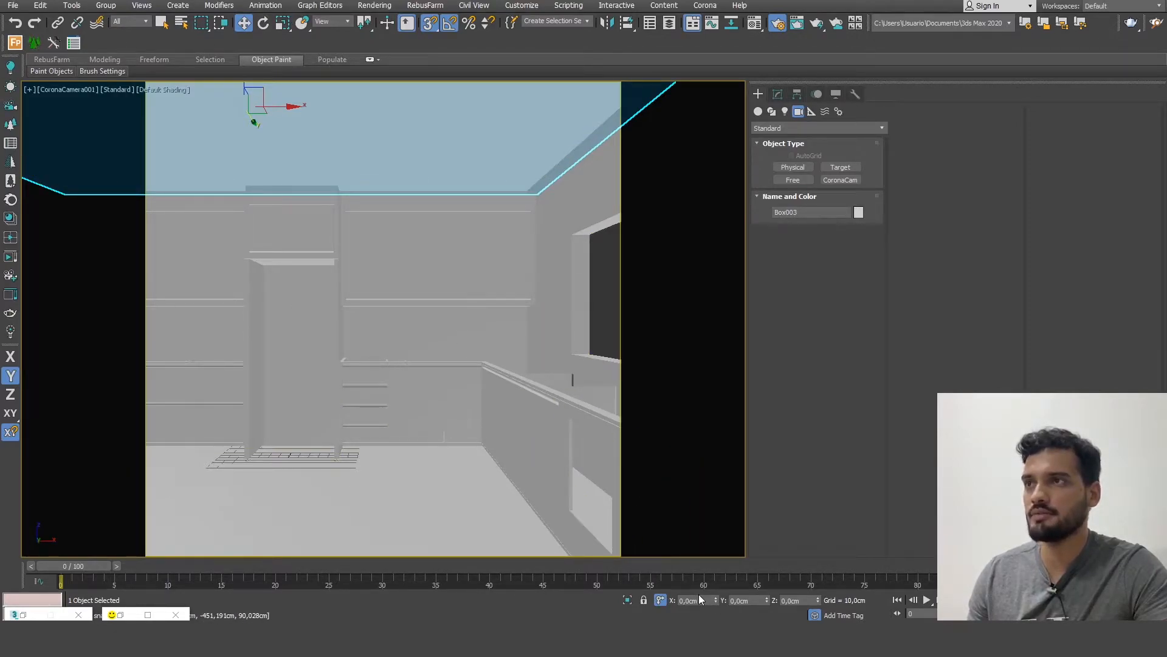
drag(811, 601, 657, 584)
text(-10)
key(Return)
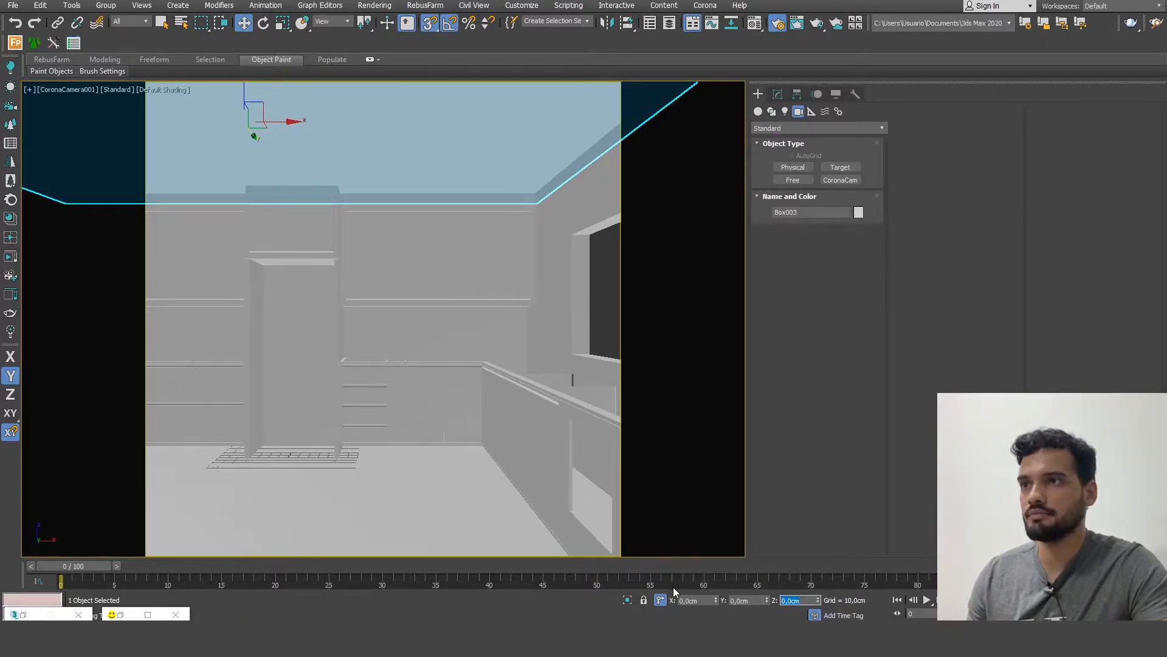
- Import the JANELA FBX window from the BLOCOS folder and place it in the scene
click(608, 293)
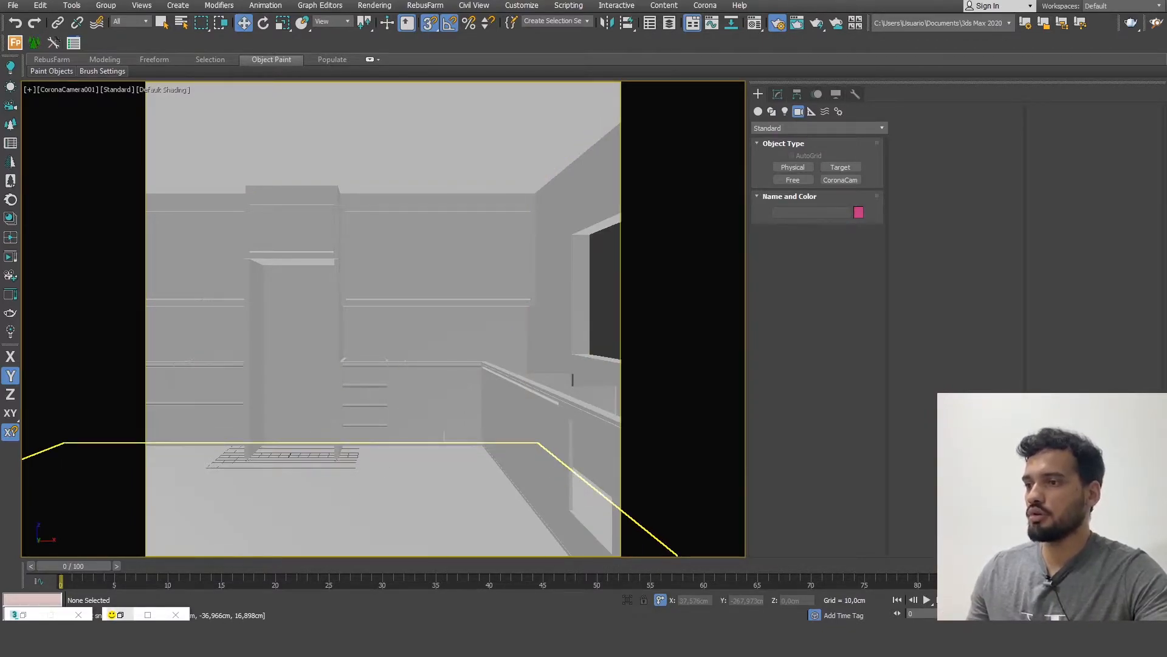
click(152, 578)
click(774, 352)
drag(771, 363, 319, 431)
click(350, 440)
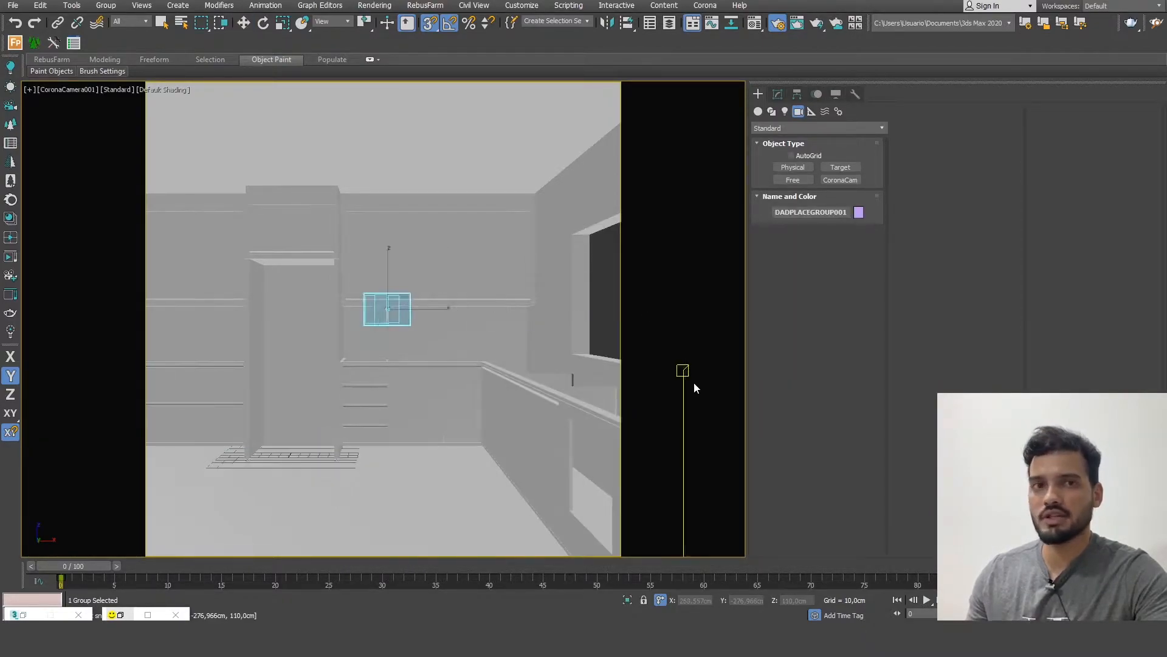
key(w)
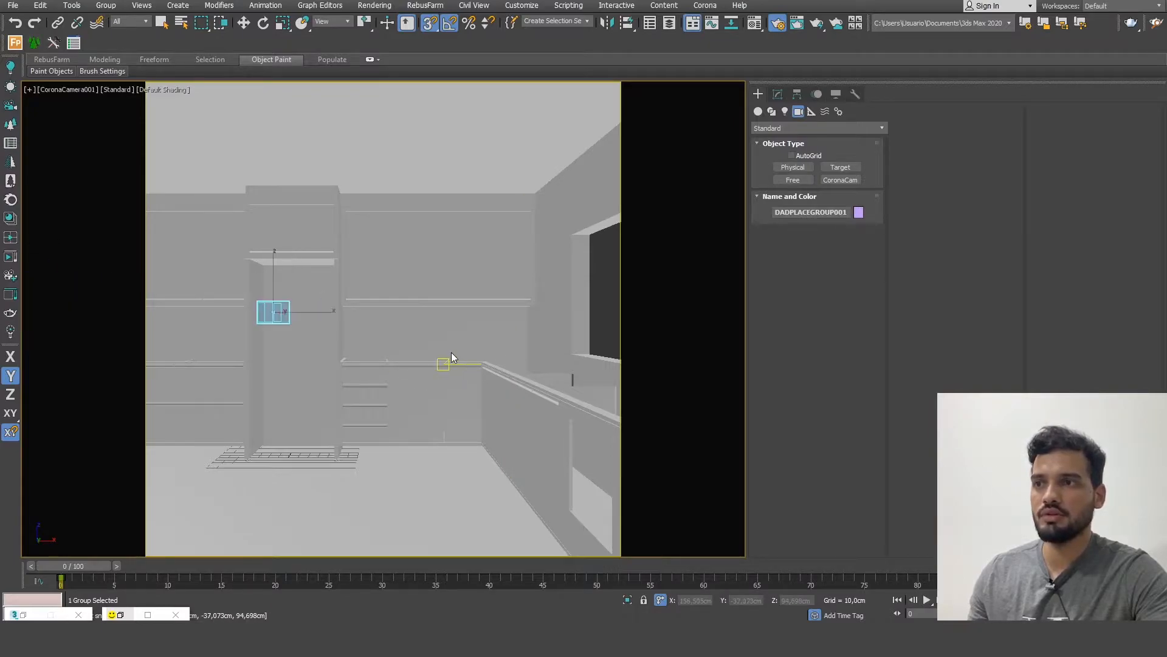
- Move the imported window just outside the right wall's opening, working in the top wireframe view
key(t)
scroll(464, 346, down, 5)
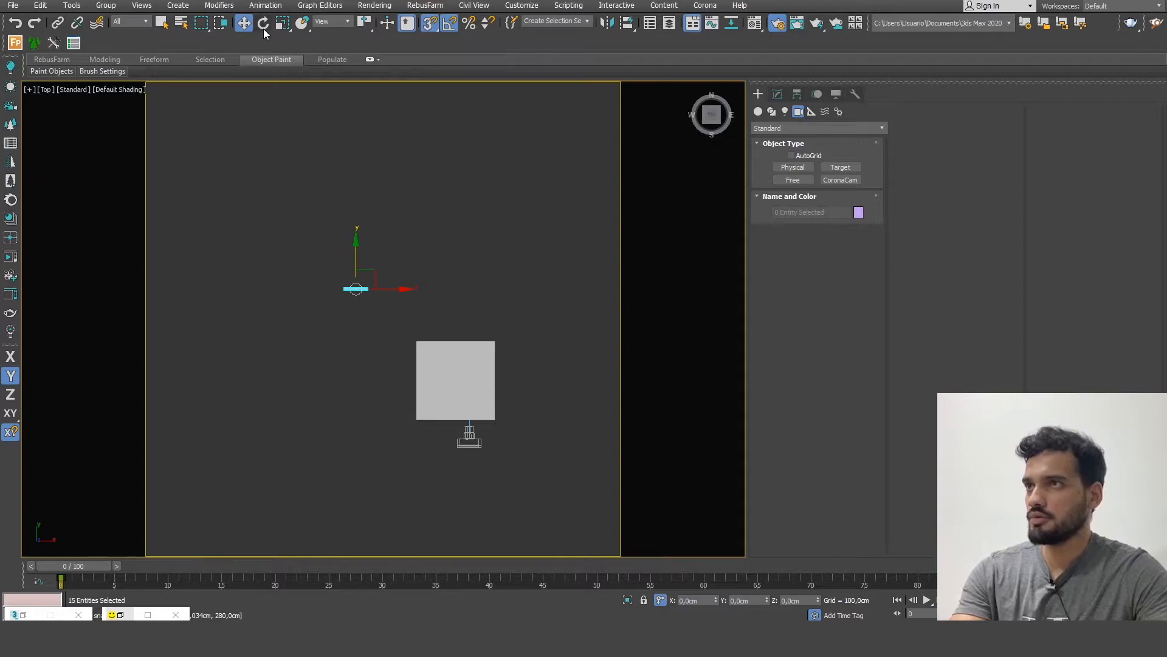
key(F3)
drag(381, 287, 508, 319)
drag(505, 259, 505, 338)
key(s)
scroll(506, 348, up, 6)
- Rotate the window a quarter turn about Z so it runs parallel to the right wall
key(e)
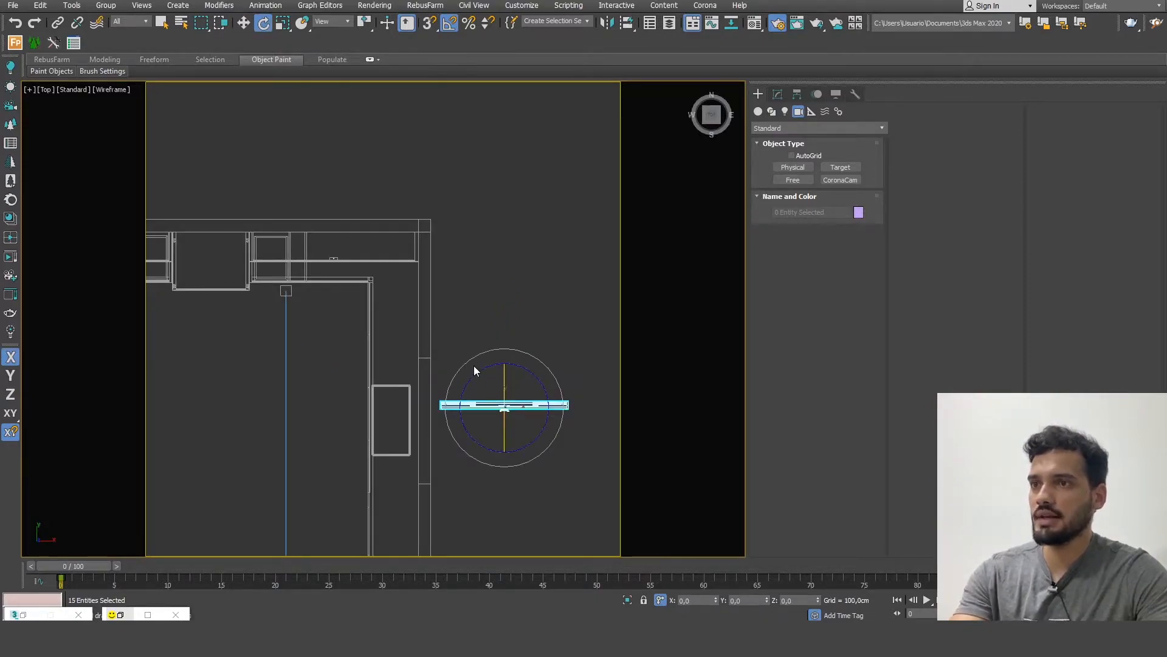
key(w)
key(e)
key(w)
key(e)
drag(515, 365, 567, 390)
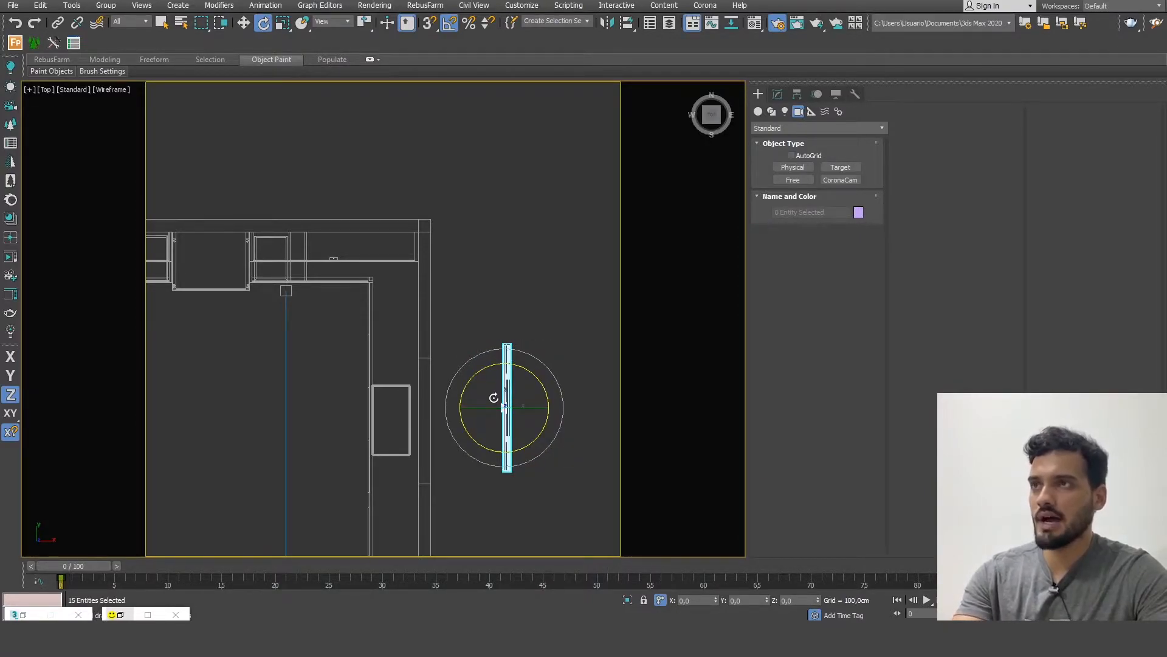
- Move the window along X into the thickness of the right wall
key(w)
drag(504, 370, 548, 367)
key(e)
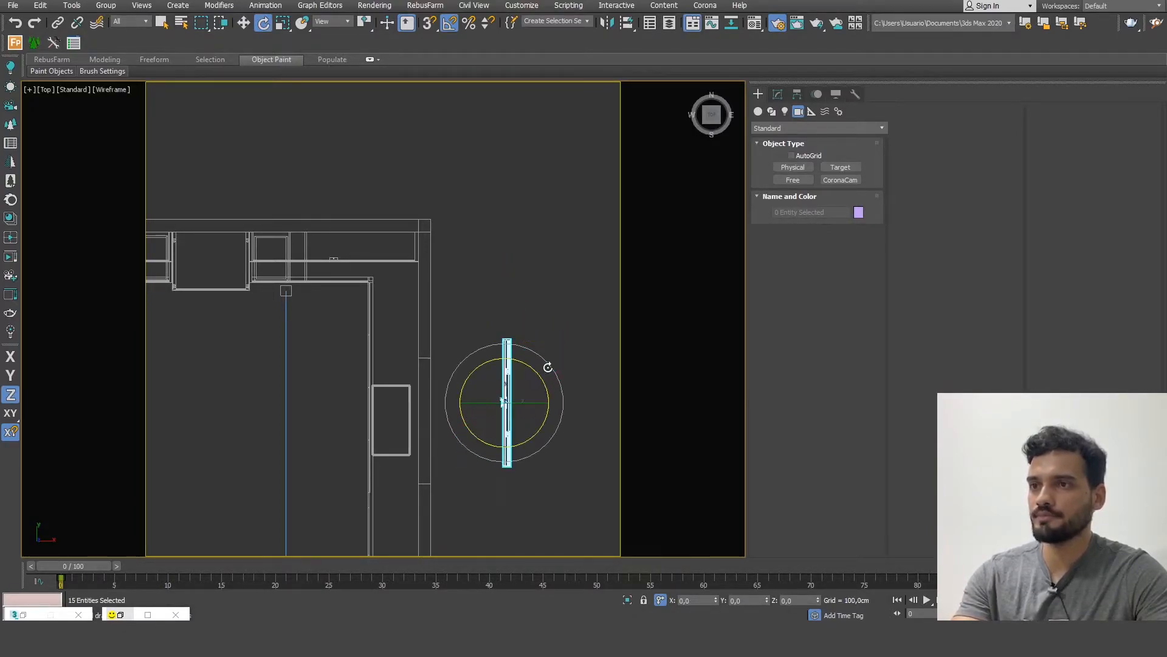
click(243, 23)
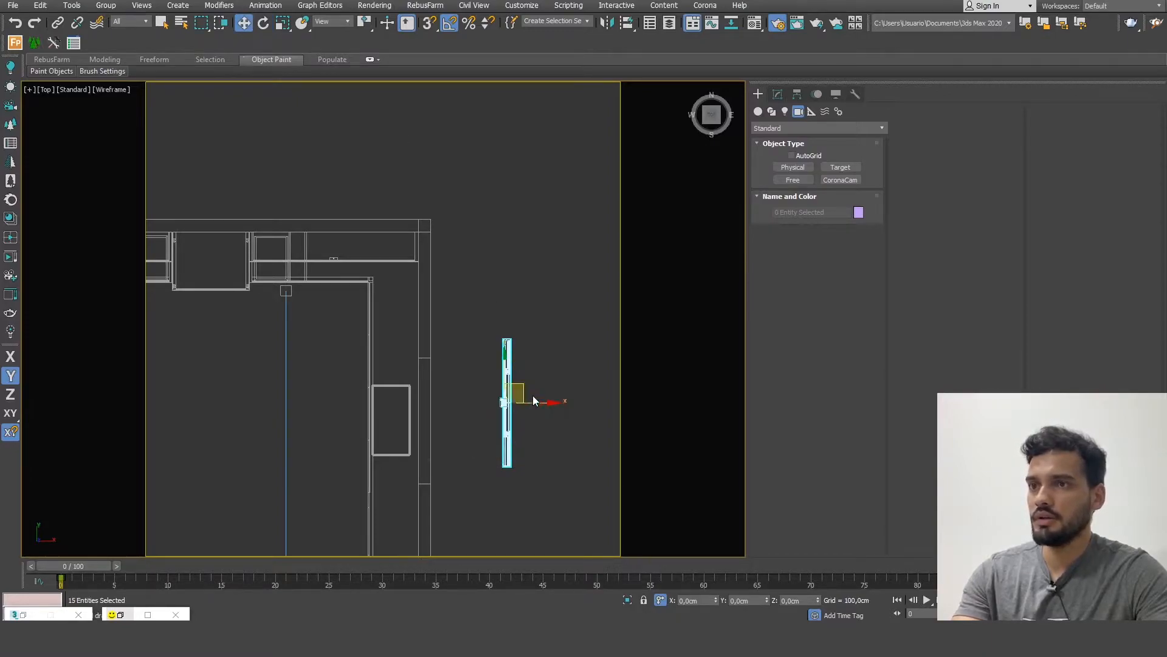
drag(548, 405, 465, 404)
scroll(410, 343, up, 6)
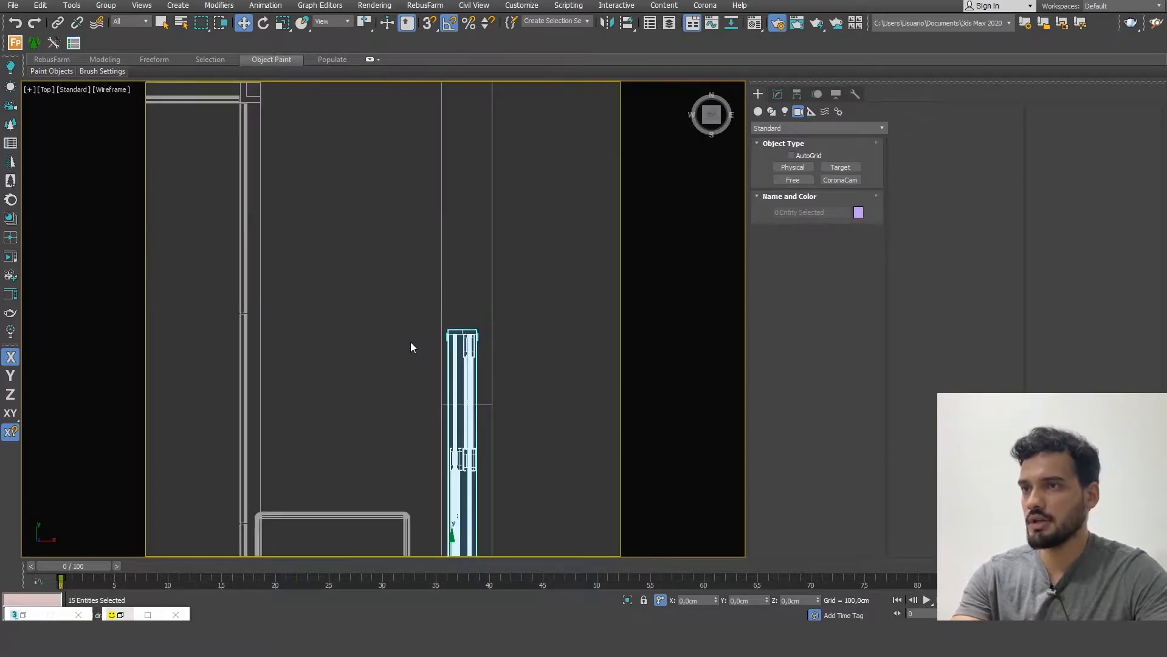
- Snap the window's upper end along Y to the matching edge of the wall opening in the top view
key(s)
click(498, 310)
drag(498, 308, 473, 521)
drag(464, 164, 444, 252)
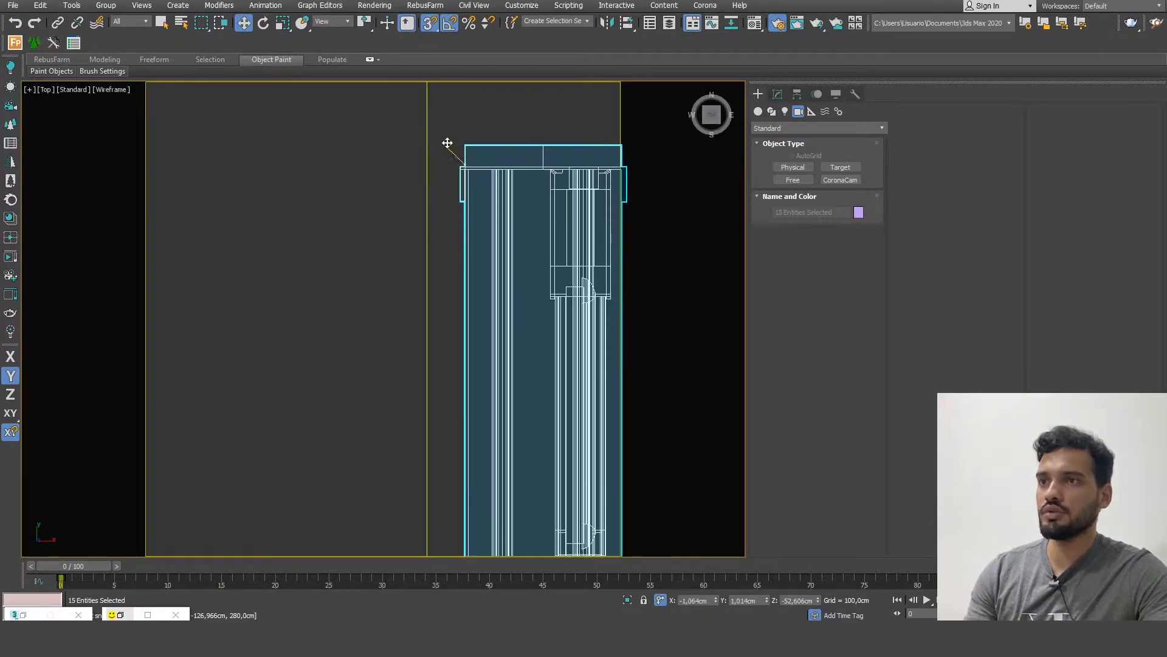
scroll(450, 144, down, 6)
scroll(479, 252, down, 3)
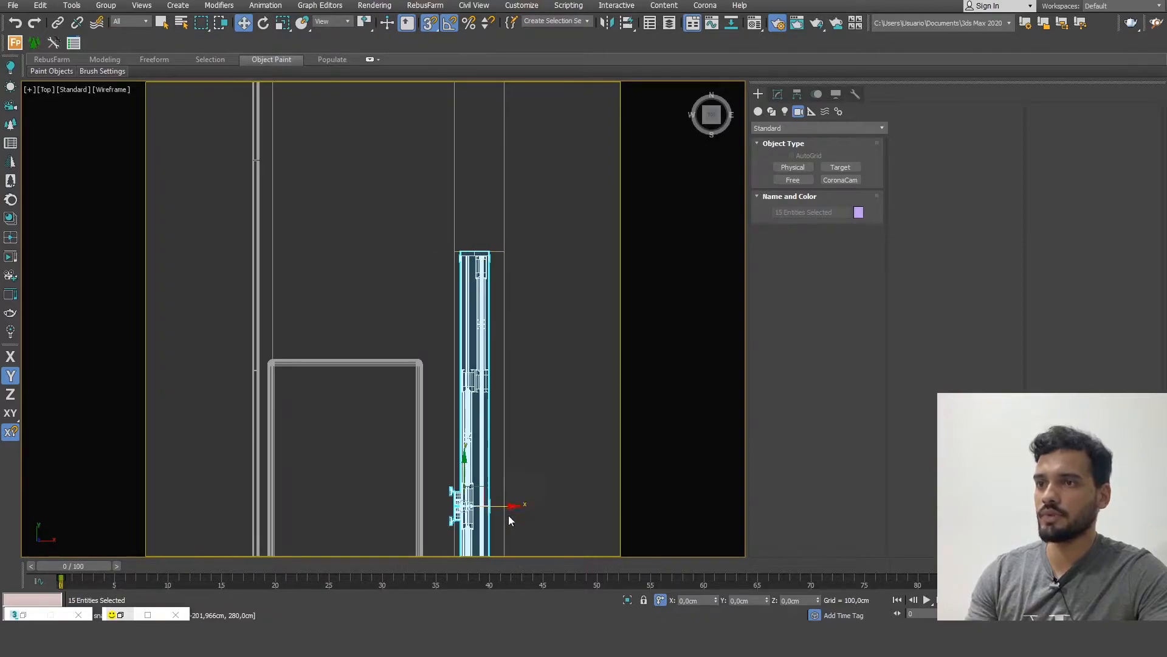
- Snap the window frame along X to the right wall's inner face
key(F5)
scroll(453, 255, up, 6)
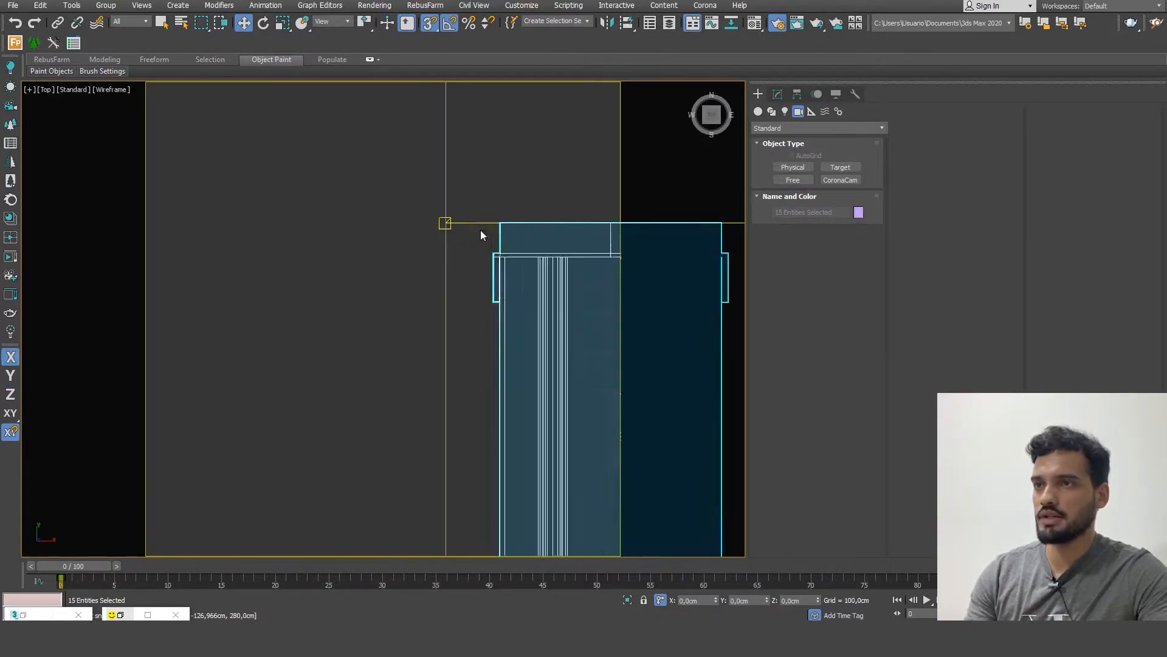
drag(500, 223, 431, 221)
scroll(457, 136, down, 5)
scroll(458, 136, down, 4)
- Lower the window to the height of the right wall's opening in the front view
alt+middle_drag(438, 281, 491, 240)
scroll(494, 142, down, 4)
key(f)
scroll(491, 145, down, 4)
scroll(527, 138, up, 5)
middle_drag(541, 143, 482, 282)
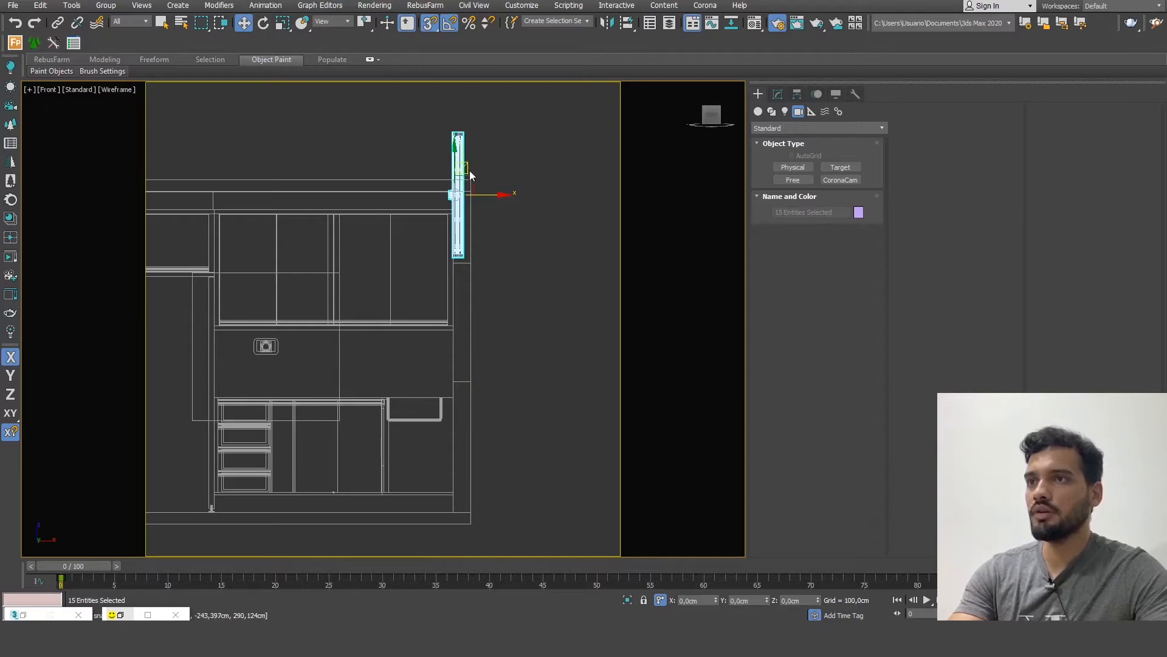
drag(457, 169, 464, 388)
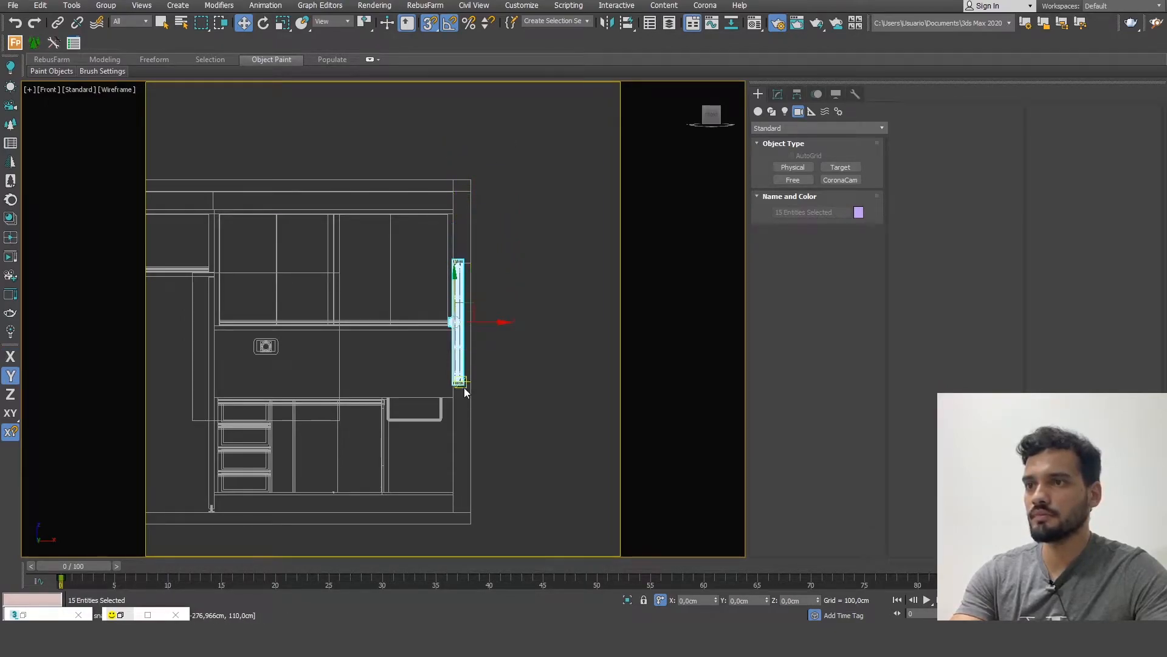
- Snap the bottom of the window frame vertically onto the sill of the wall opening
scroll(450, 386, up, 6)
scroll(432, 384, up, 2)
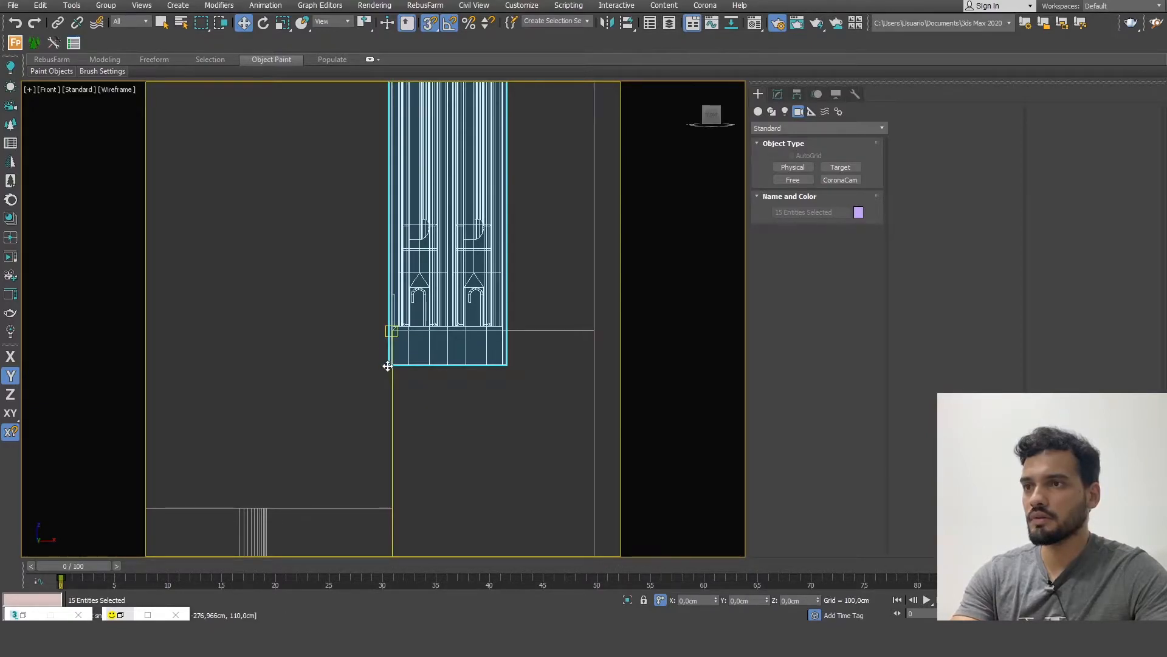
drag(389, 364, 392, 331)
scroll(453, 334, down, 4)
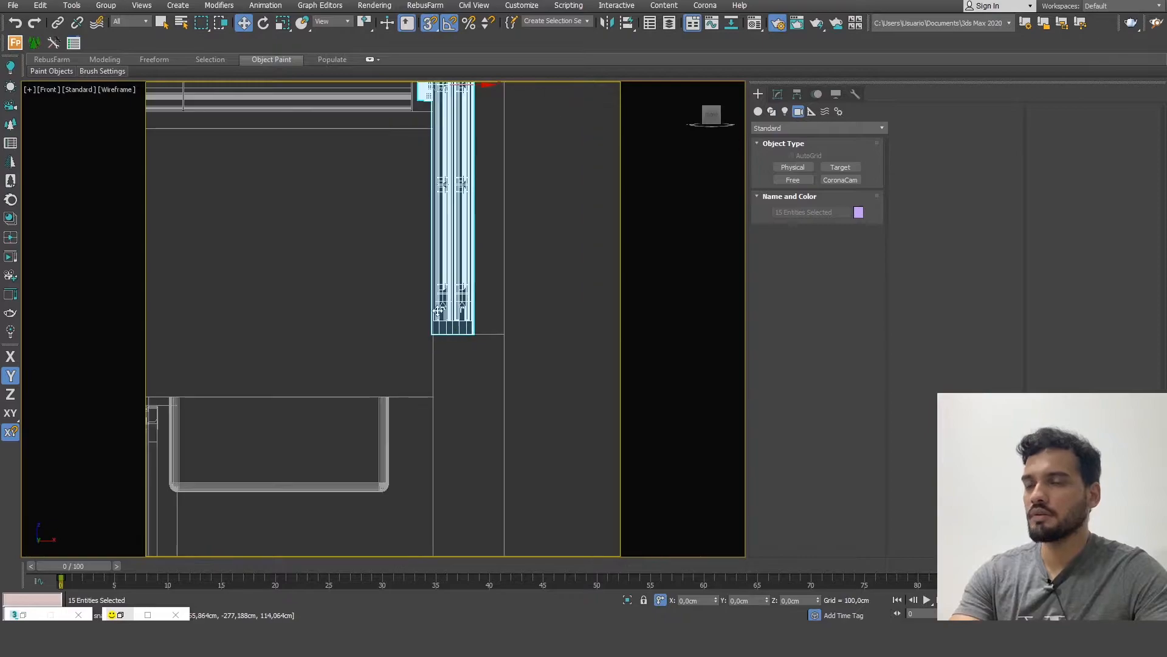
- Return to the Corona camera view and select the camera itself
alt+middle_drag(417, 296, 474, 307)
scroll(444, 342, down, 2)
key(c)
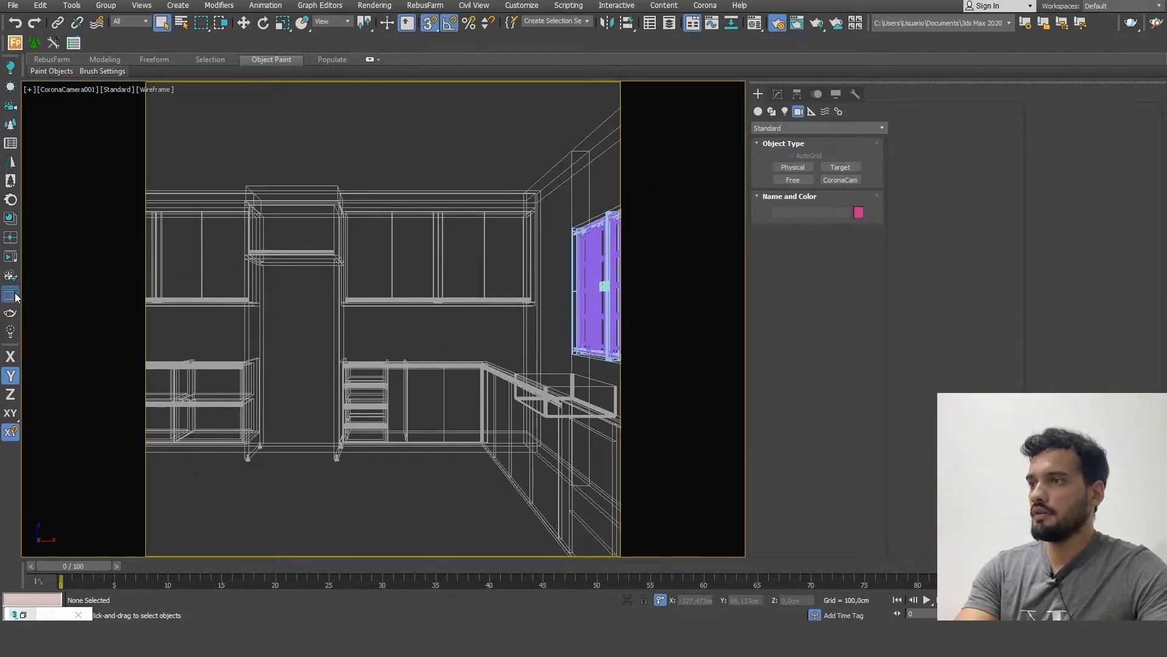
click(13, 294)
click(828, 117)
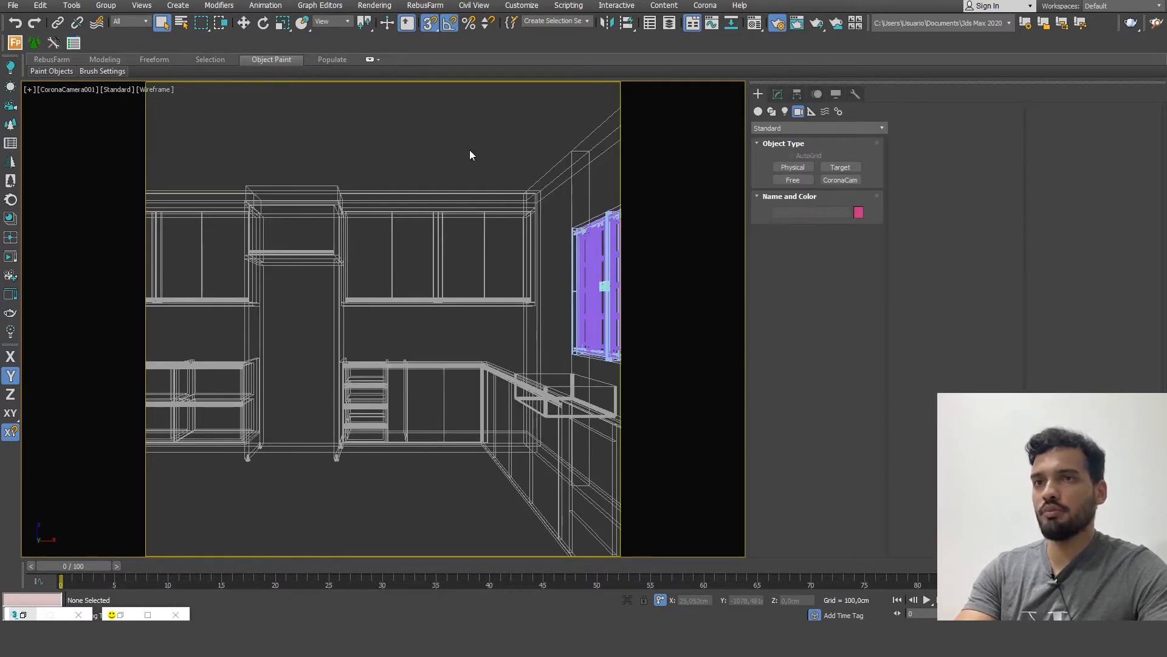
click(63, 91)
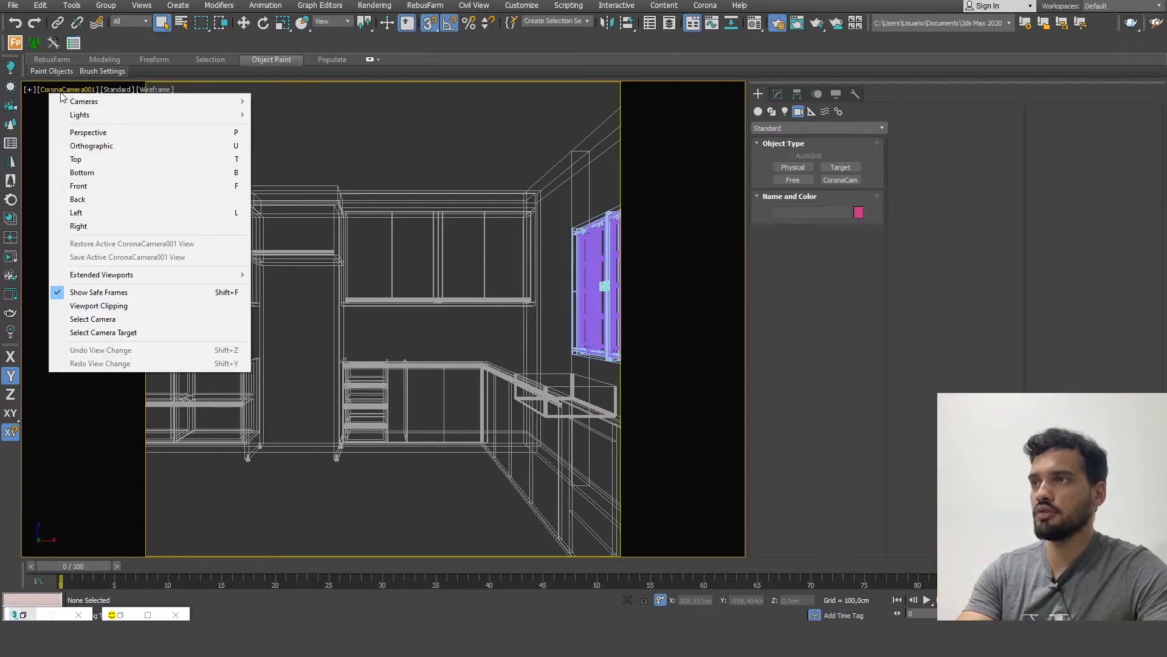
click(91, 319)
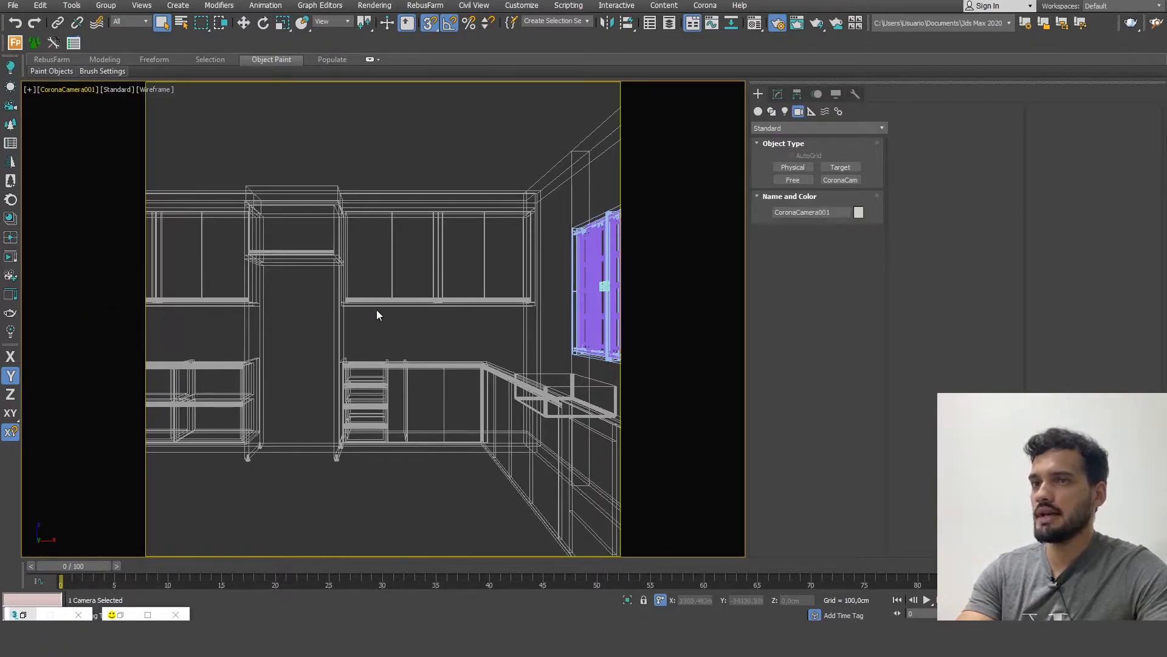
- Set the Corona camera's field of view to 38.7 and shift its framing to match the reference photo, then switch to shaded display
click(778, 94)
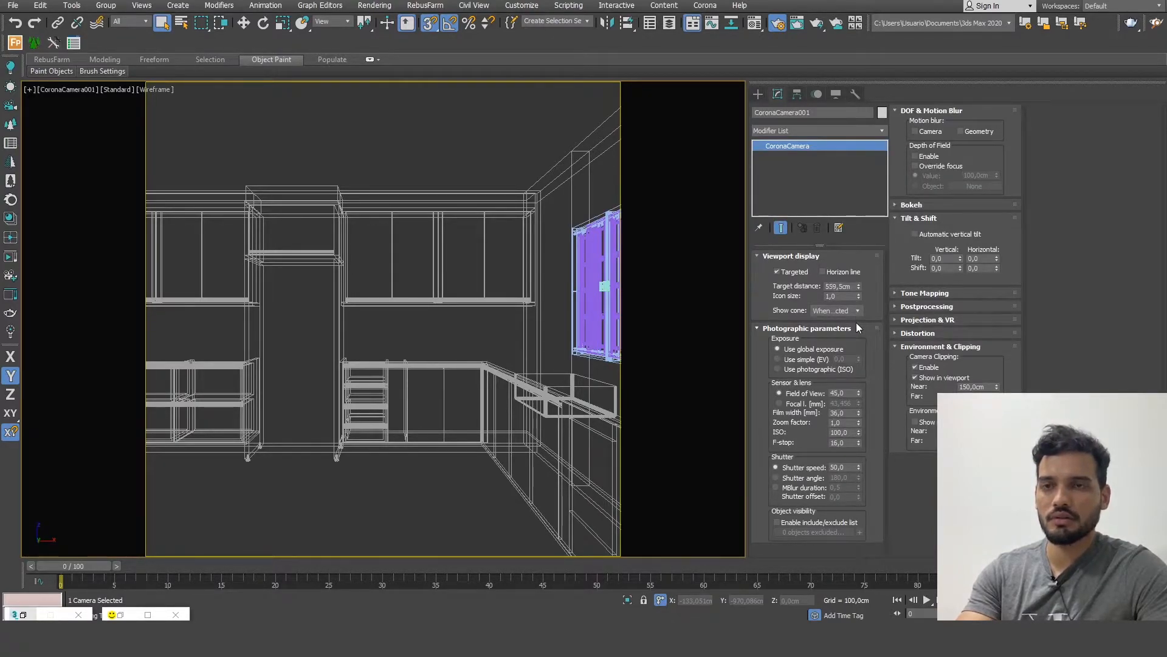
drag(860, 393, 859, 401)
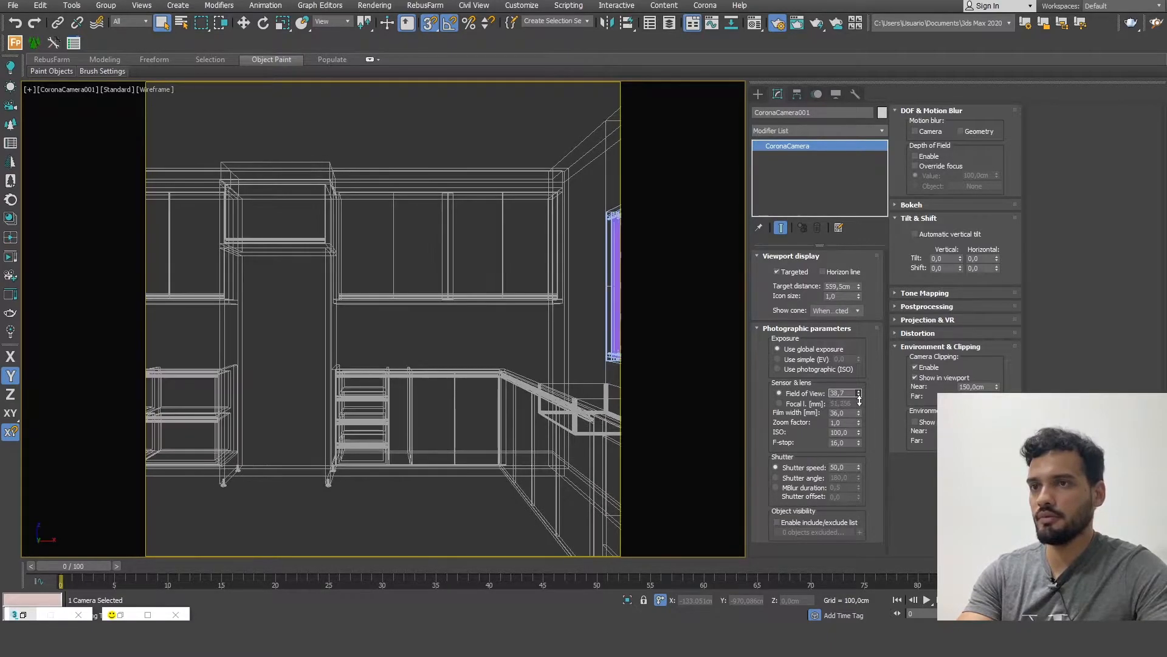
middle_drag(605, 396, 591, 395)
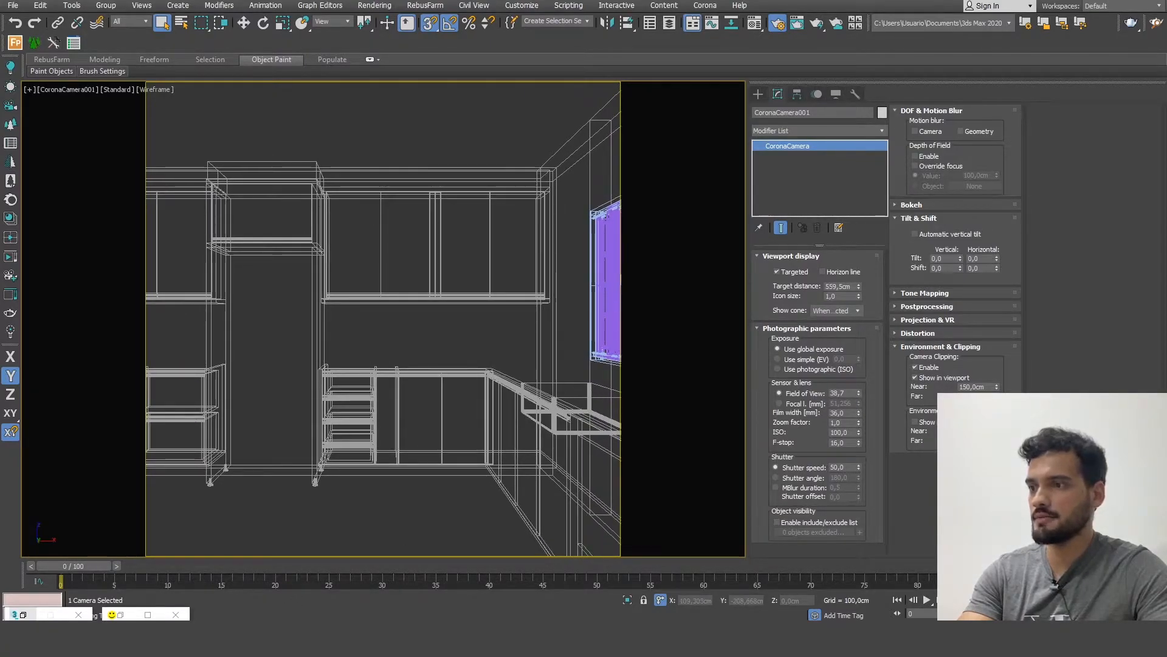
key(alt+Tab)
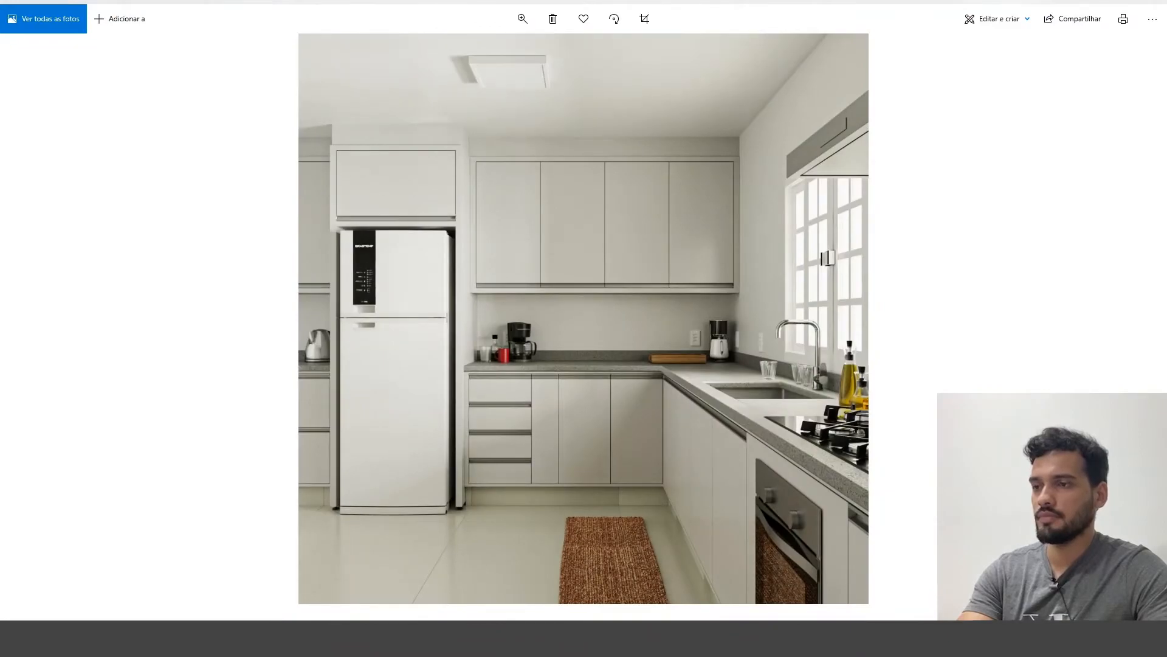
key(alt+Tab)
middle_drag(469, 490, 460, 485)
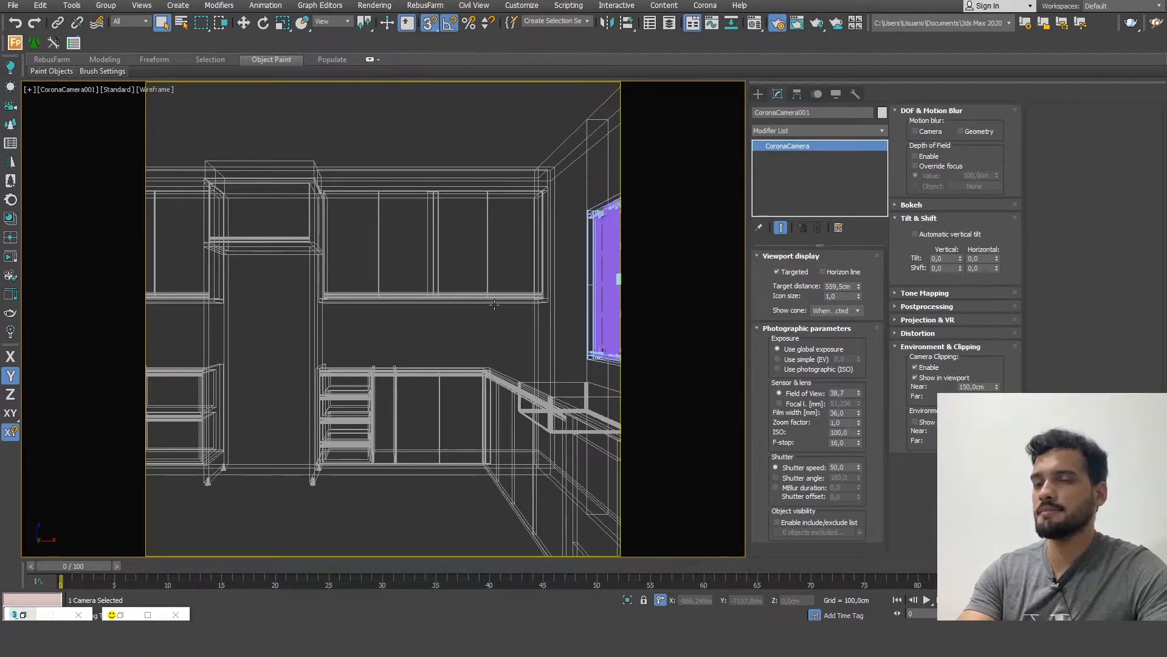
key(F3)
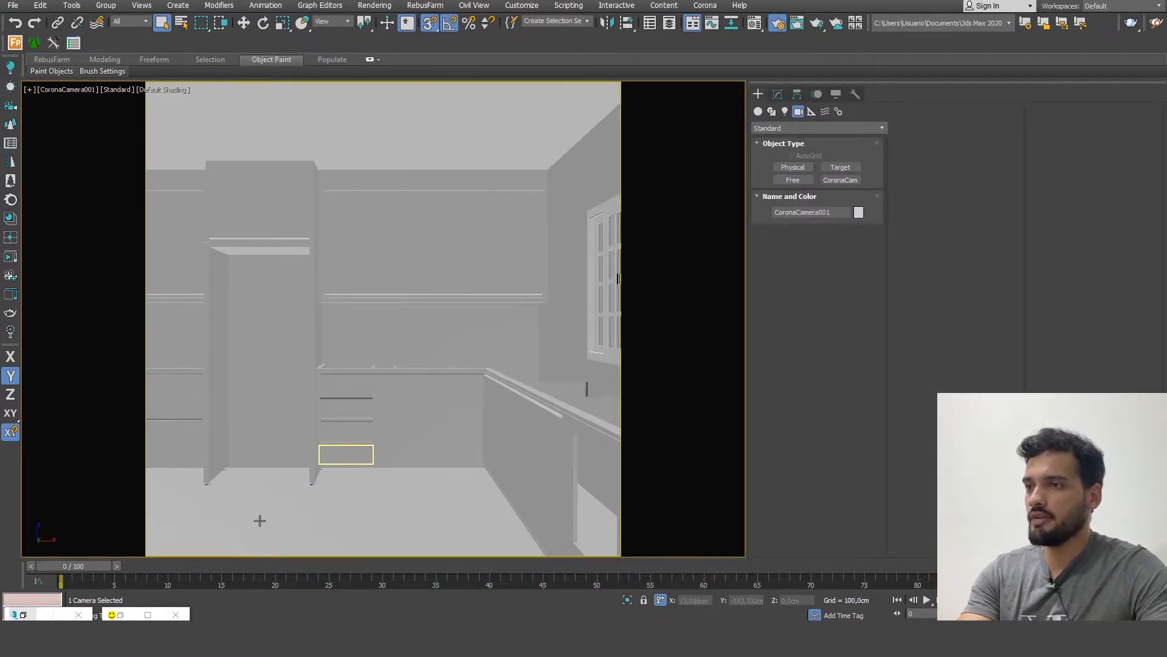
- Draw a box over the left base cabinet's footprint in the top wireframe view, about 60 cm long and 145 cm wide
key(t)
scroll(475, 365, down, 2)
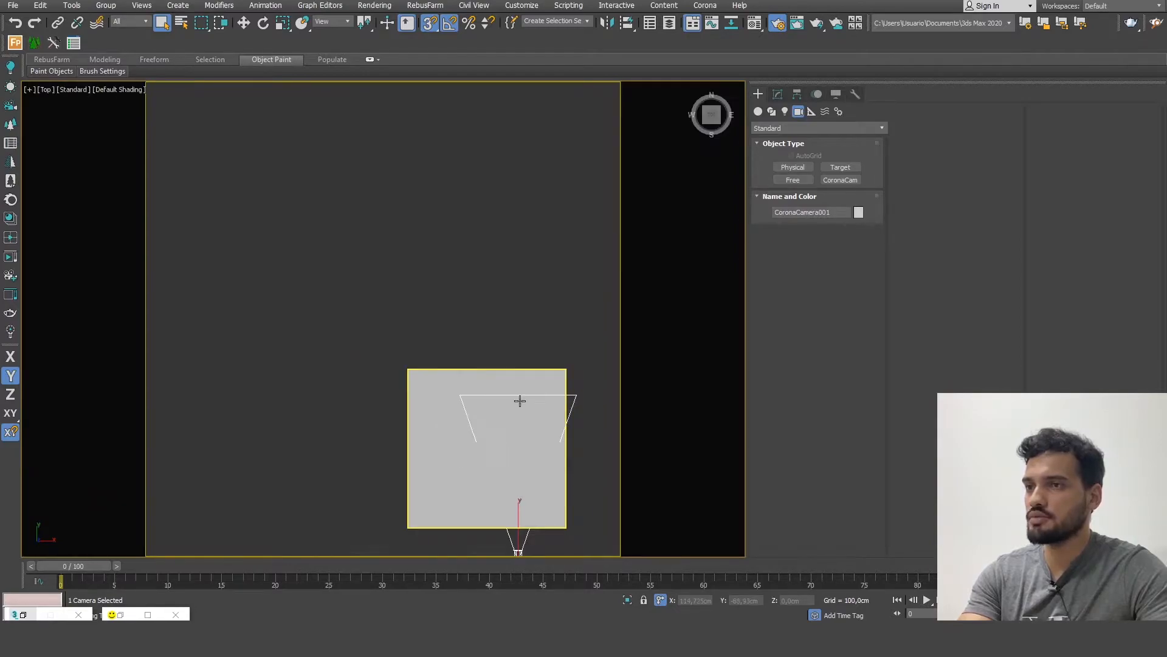
key(F3)
scroll(441, 373, up, 5)
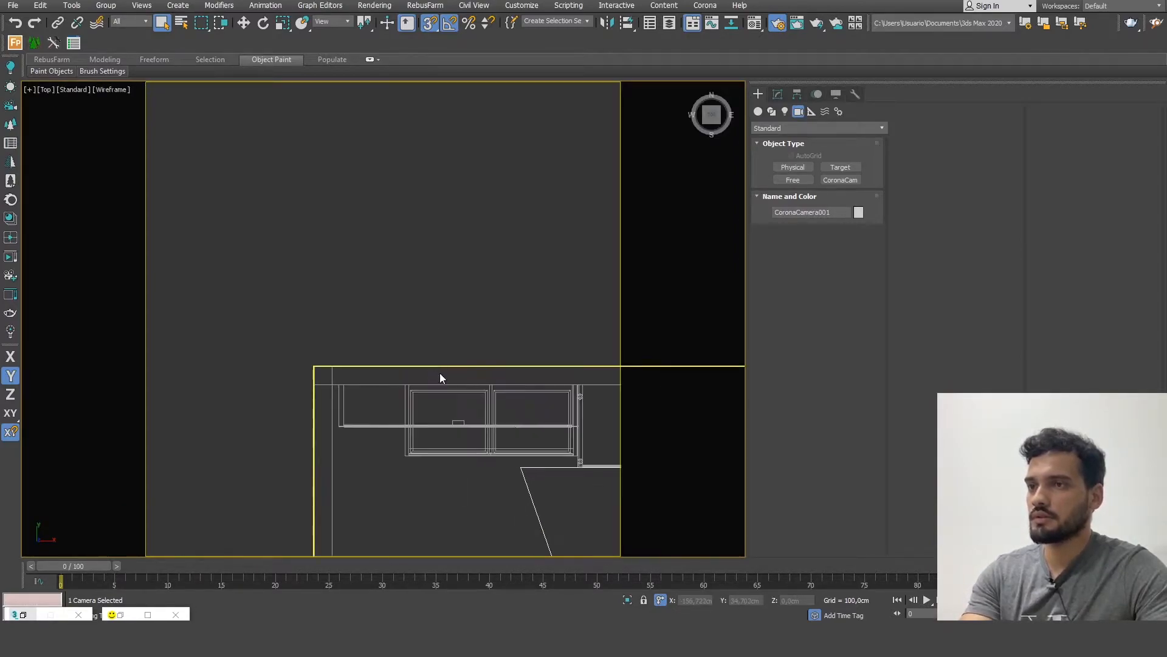
click(759, 111)
click(783, 169)
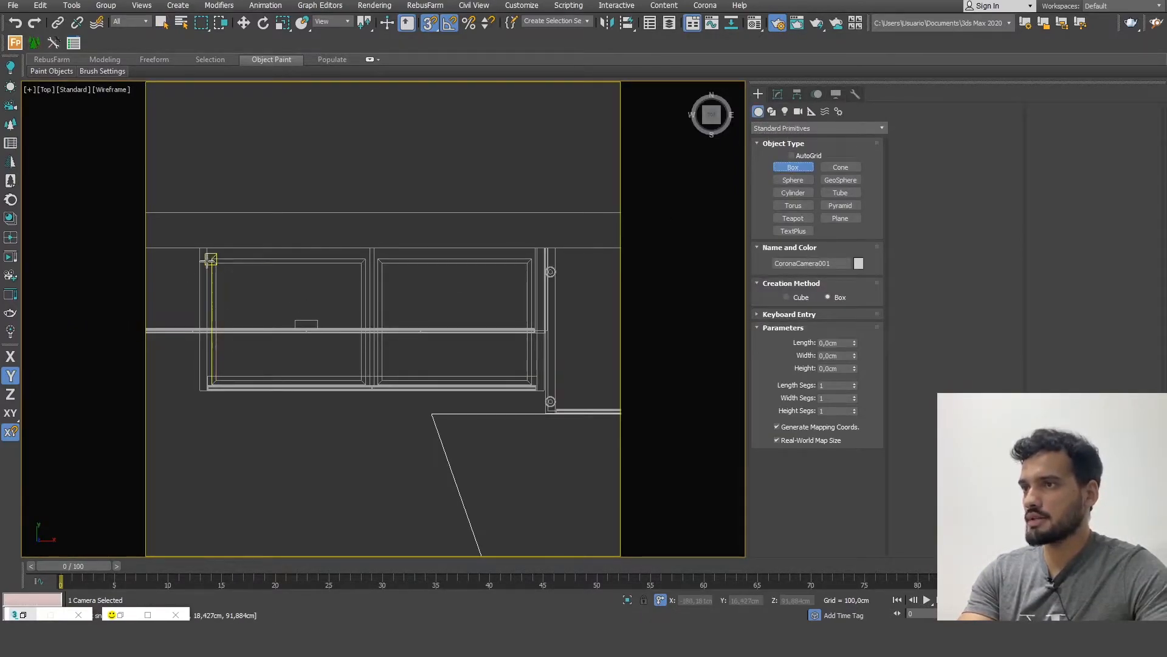
drag(198, 249, 578, 387)
scroll(551, 376, up, 3)
scroll(555, 373, up, 2)
- Set the new box's height to 15 cm and its length to 55 cm
click(837, 368)
text(15)
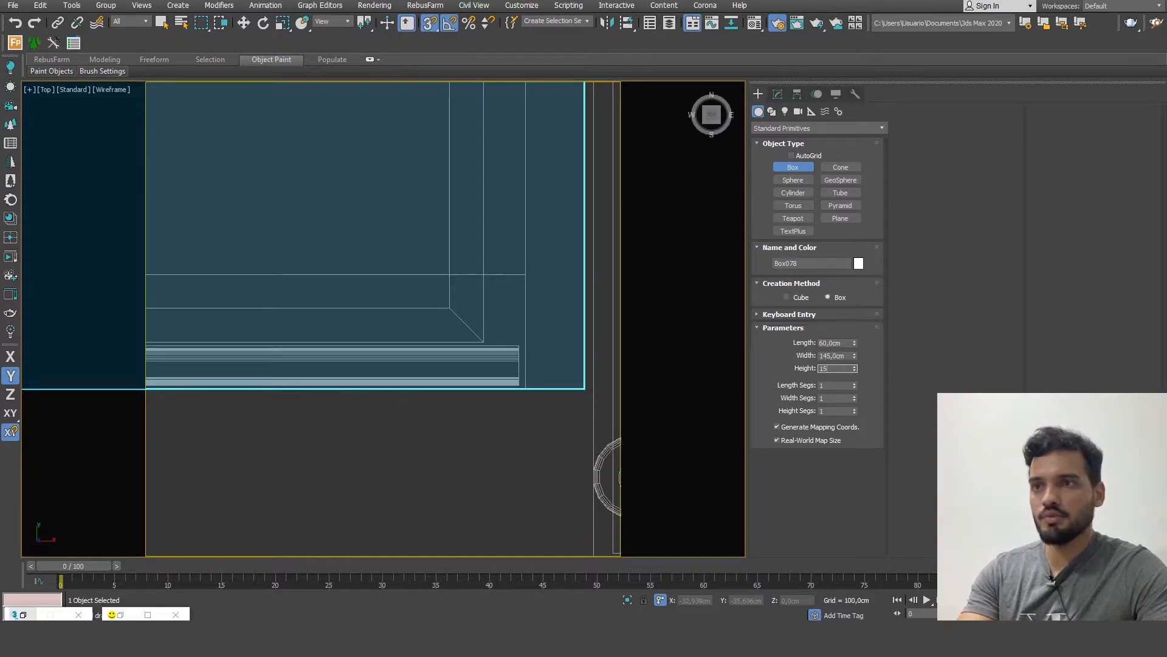
drag(841, 342, 753, 330)
text(55)
key(Return)
- Snap the box along Y so its back edge meets the wall behind the left base cabinet
scroll(526, 378, down, 2)
middle_drag(471, 281, 651, 308)
scroll(231, 225, up, 5)
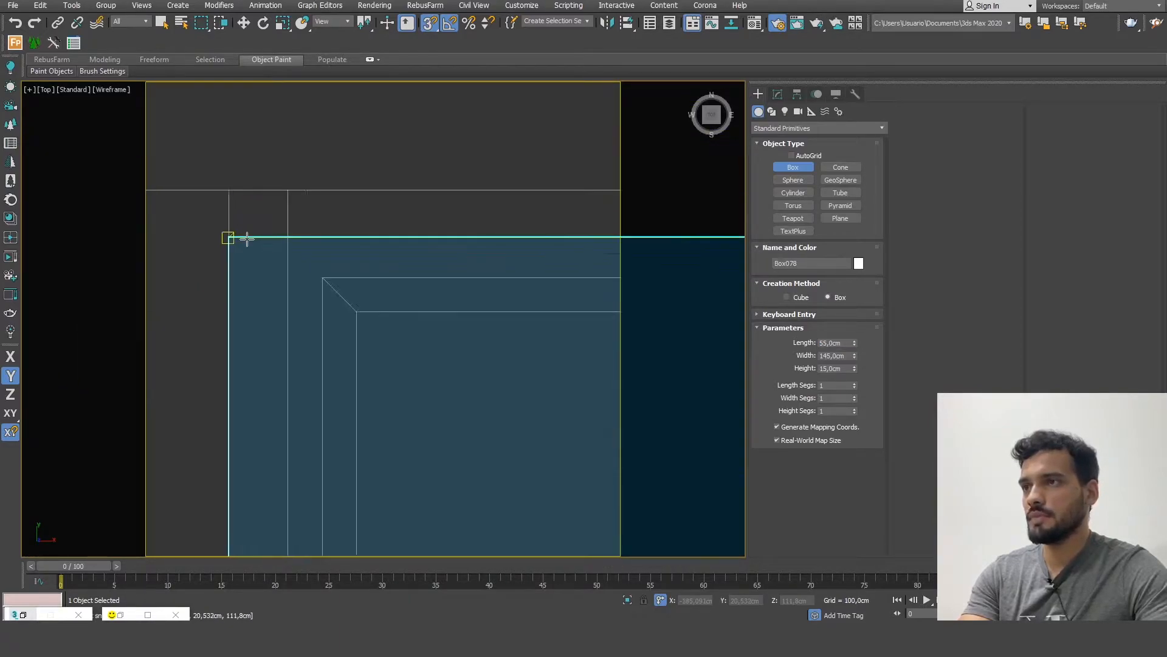
key(w)
scroll(246, 238, up, 2)
drag(223, 241, 221, 173)
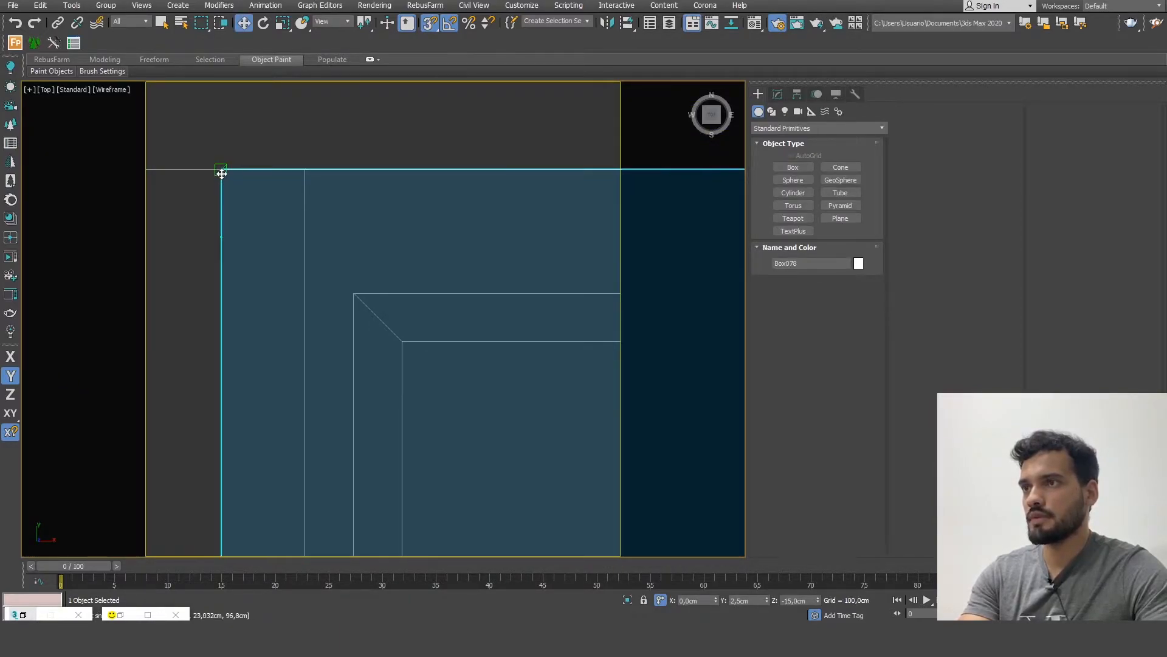
key(ctrl+z)
drag(223, 239, 219, 170)
scroll(219, 174, down, 4)
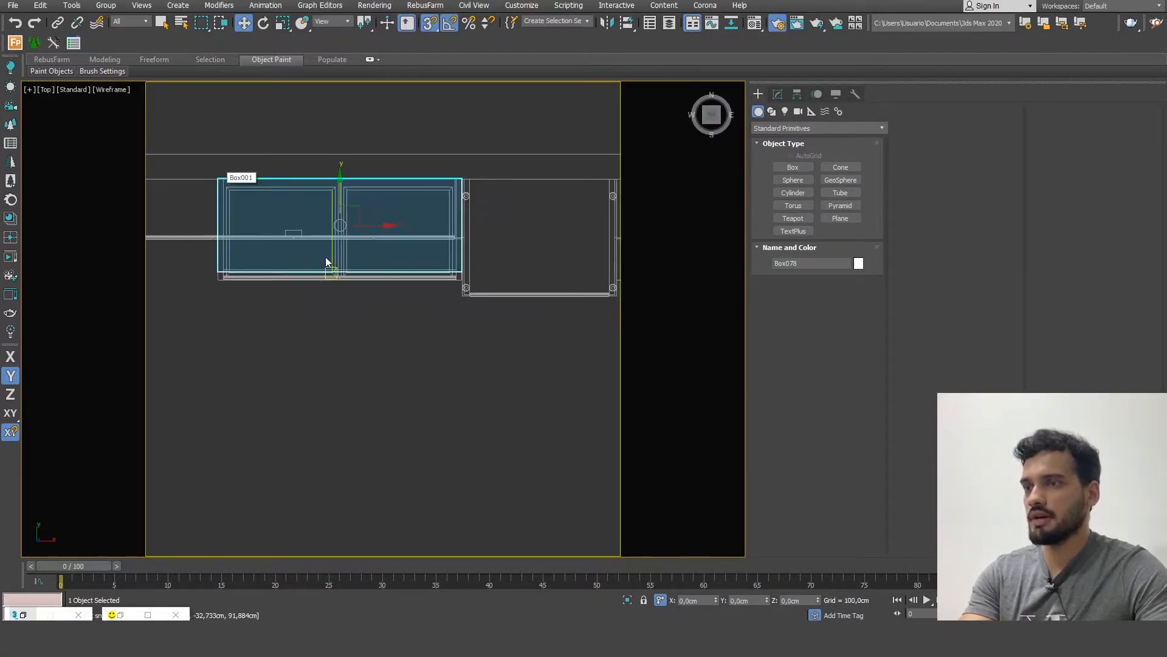
- Lower the box onto the floor beneath the left base cabinet in the front view
key(f)
scroll(538, 253, down, 4)
middle_drag(431, 231, 477, 233)
scroll(401, 200, up, 6)
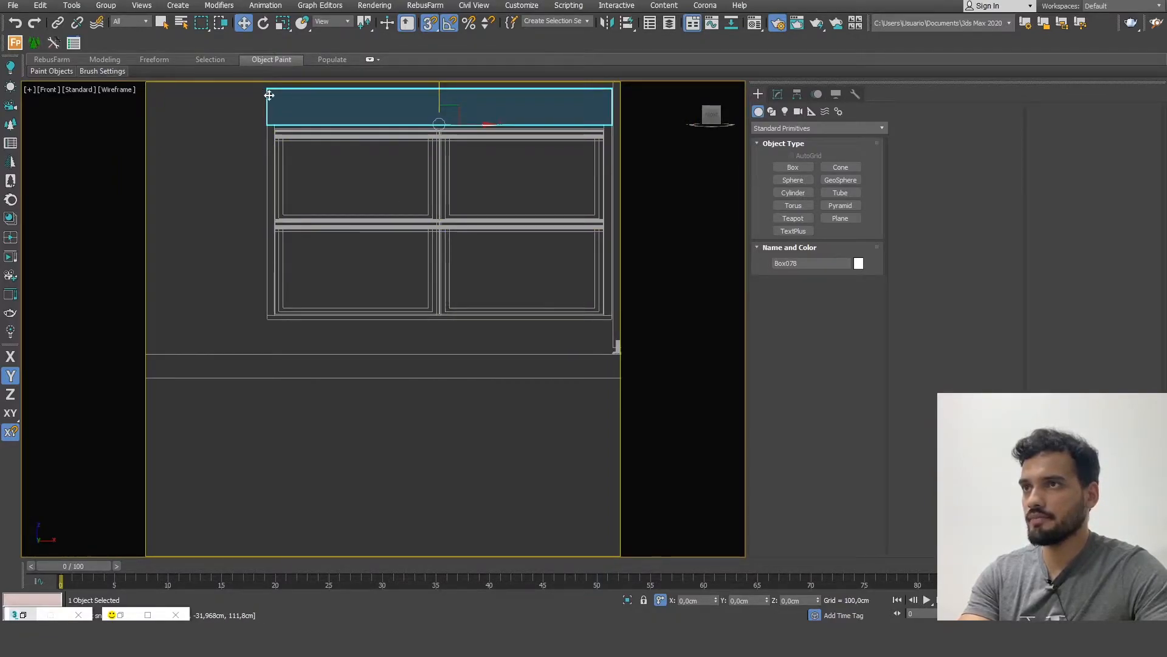
middle_drag(266, 92, 326, 200)
drag(308, 184, 315, 416)
scroll(315, 416, down, 2)
- Clone the plinth box along X as a single copy beneath the base cabinets on the other side of the refrigerator niche
mouse_move(566, 441)
middle_down()
mouse_move(300, 346)
mouse_move(243, 362)
mouse_move(386, 344)
mouse_move(355, 349)
middle_up()
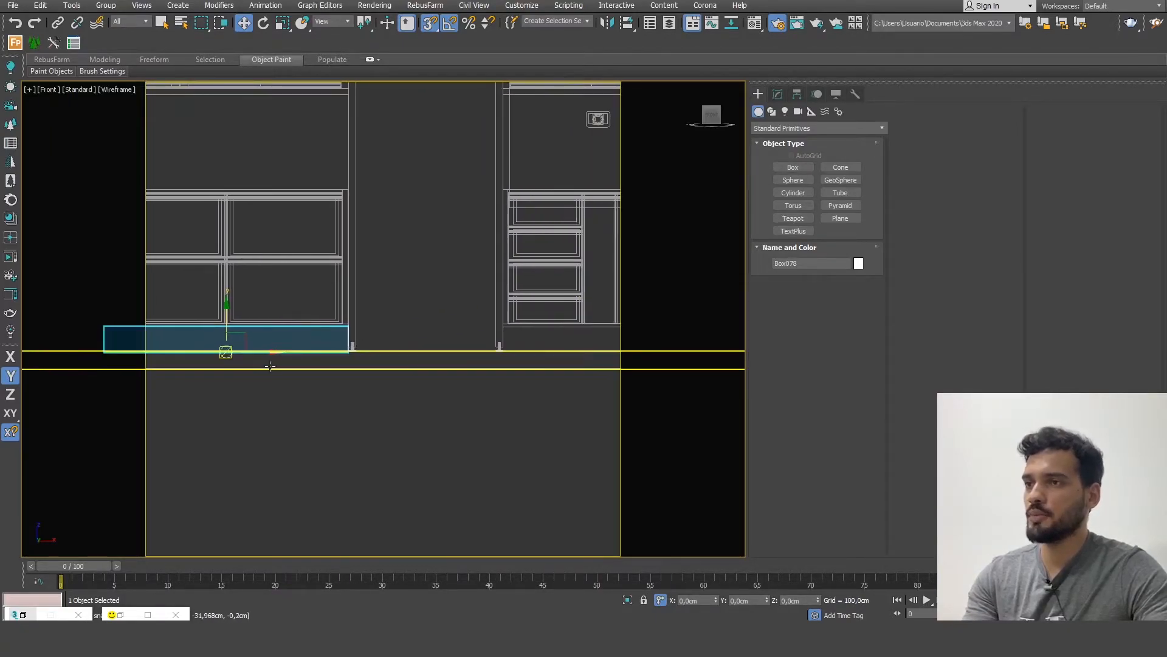
shift+drag(258, 350, 626, 350)
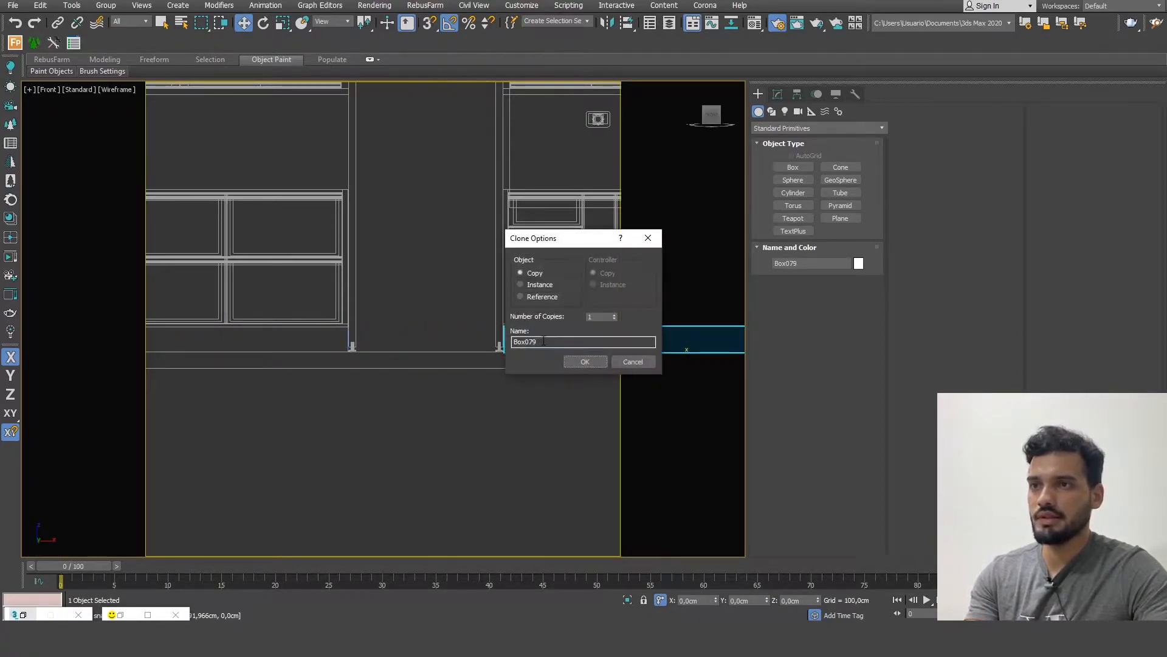
click(585, 362)
- Shift the copied plinth box along X to just past the tall side panel, leaving a small gap from the panel
scroll(490, 325, up, 10)
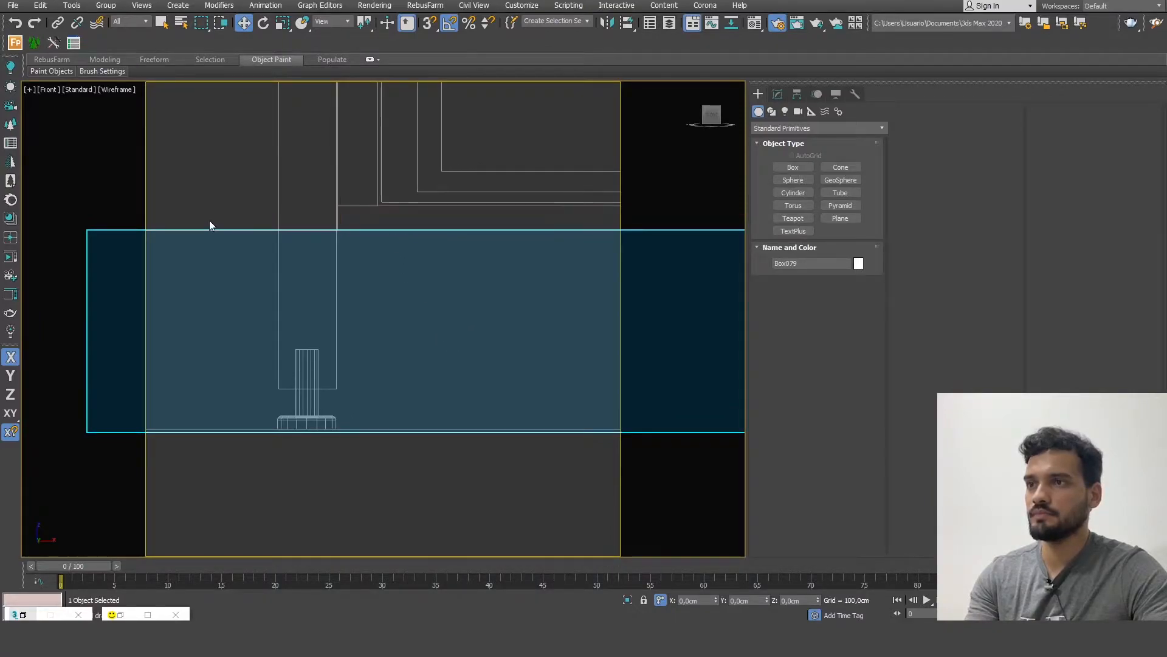
drag(220, 230, 479, 247)
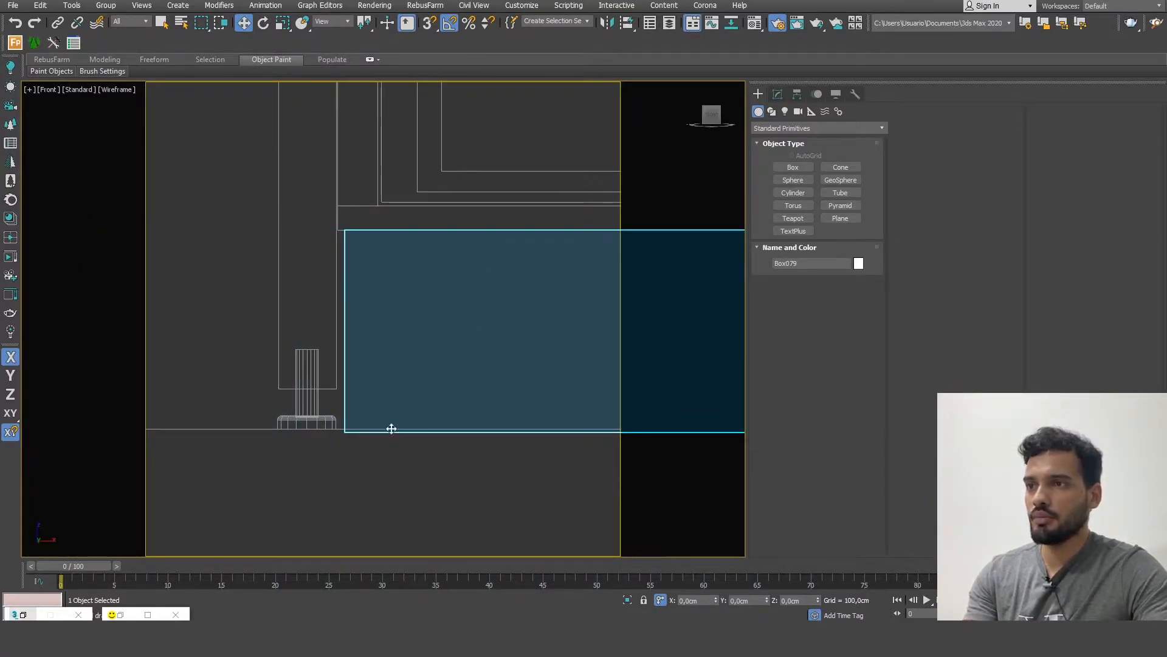
scroll(372, 442, up, 5)
middle_drag(387, 454, 373, 436)
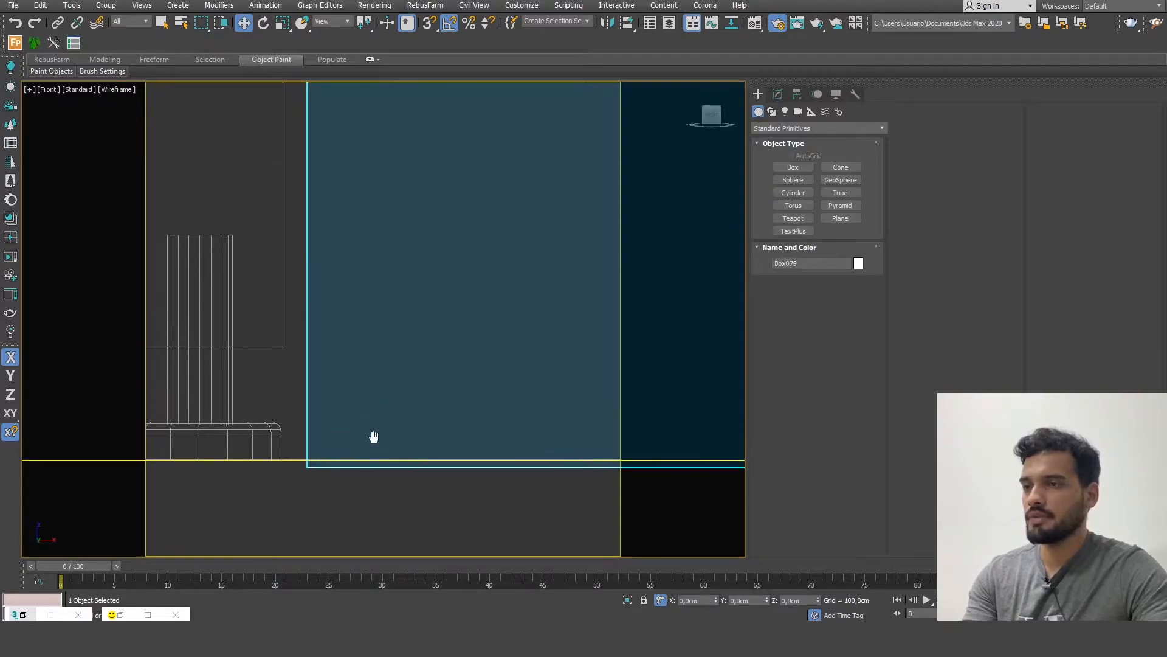
scroll(489, 523, down, 3)
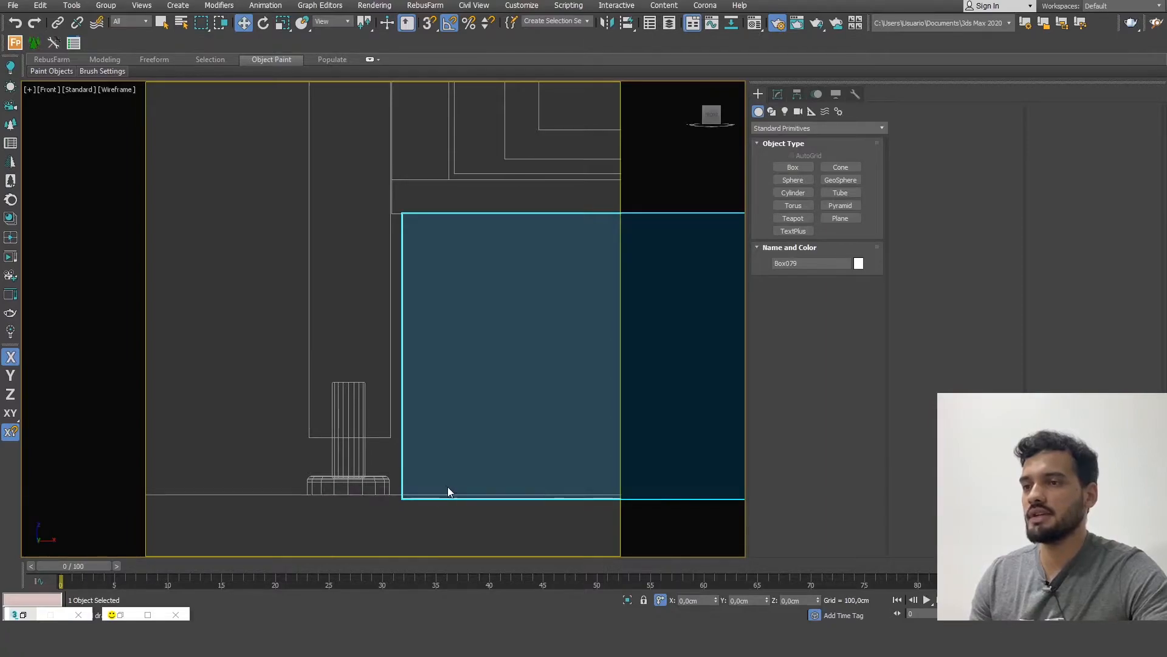
- Examine the plinth, side panels, countertop and upper cabinet edges in the kitchen reference photo
key(alt+Tab)
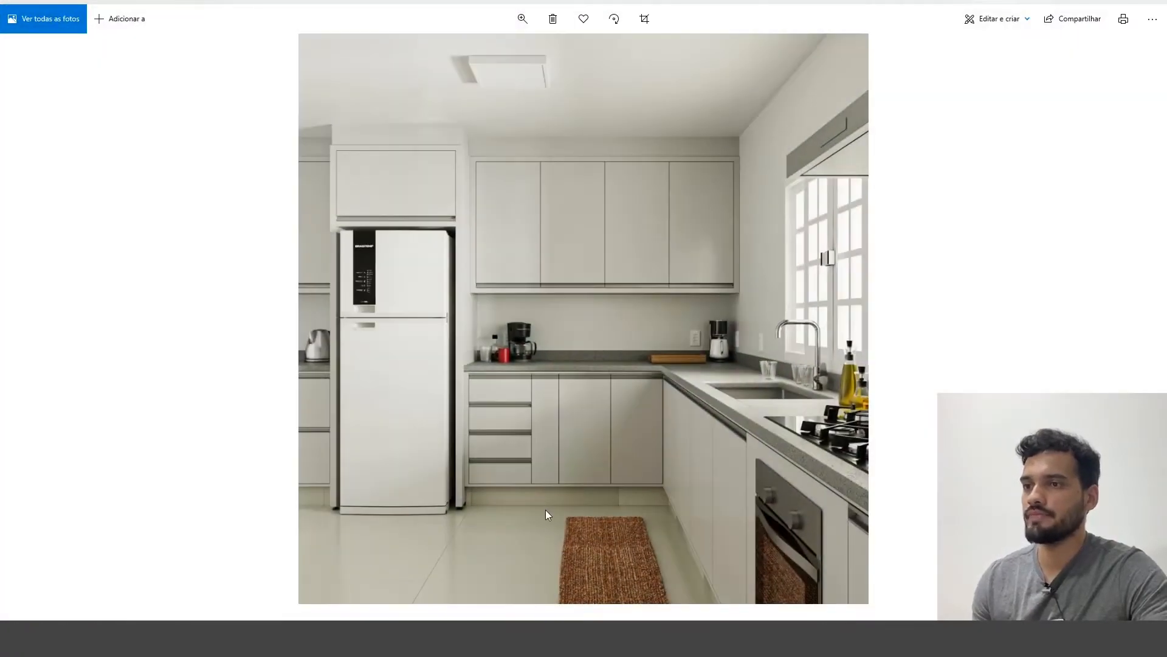
scroll(492, 507, up, 3)
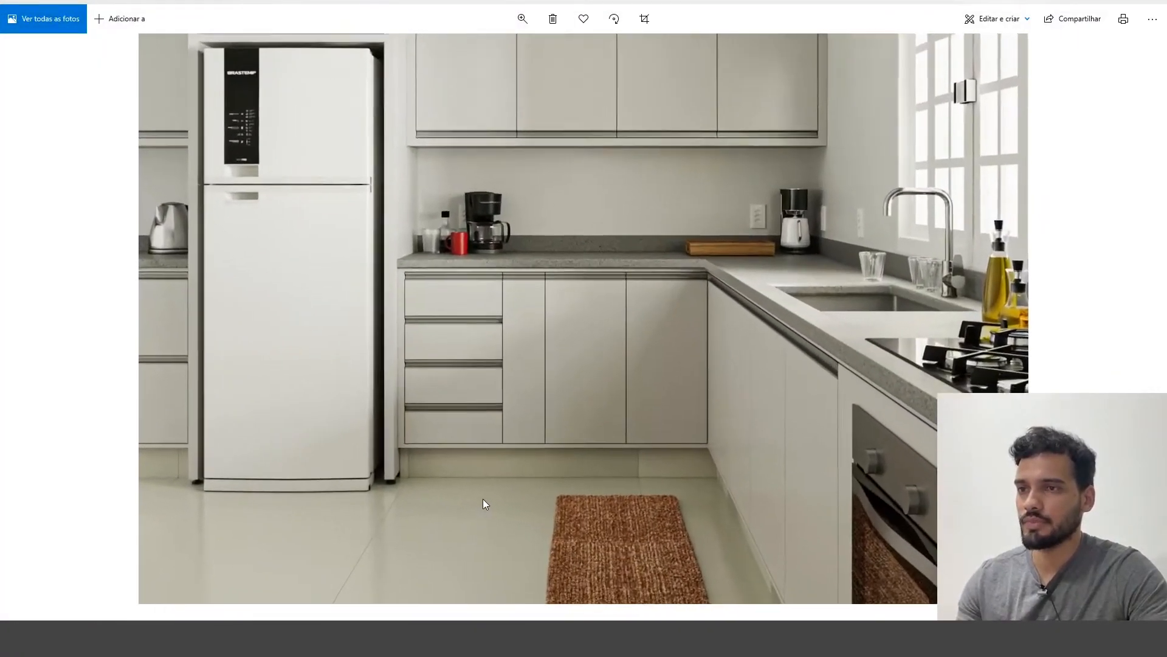
scroll(402, 453, up, 3)
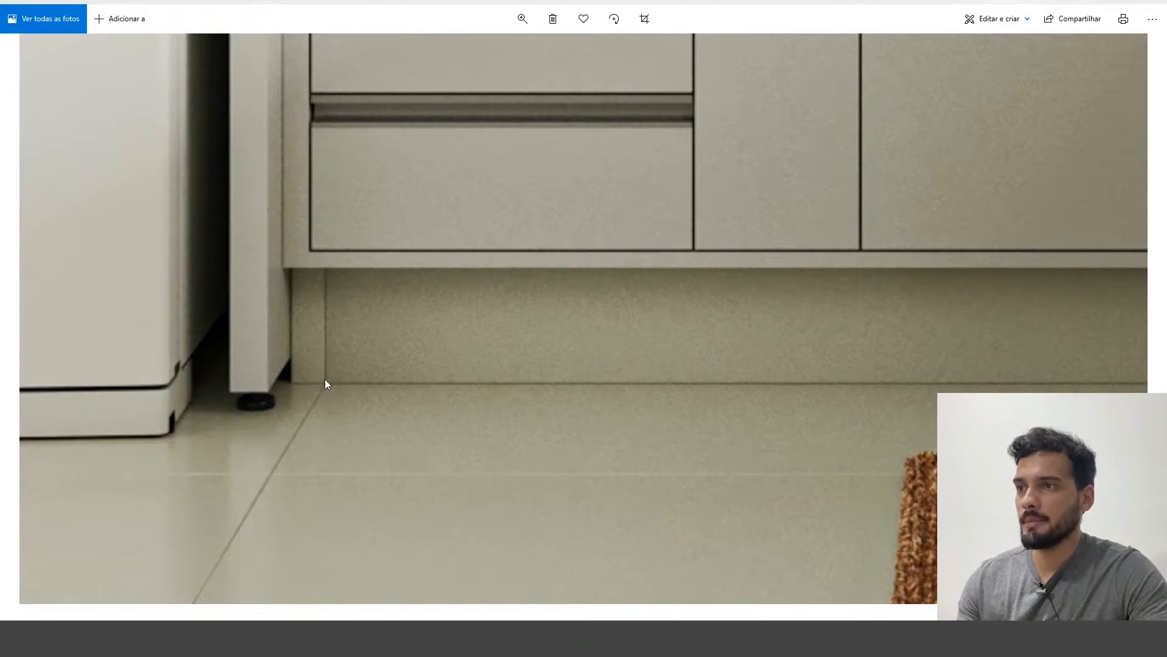
scroll(341, 382, down, 3)
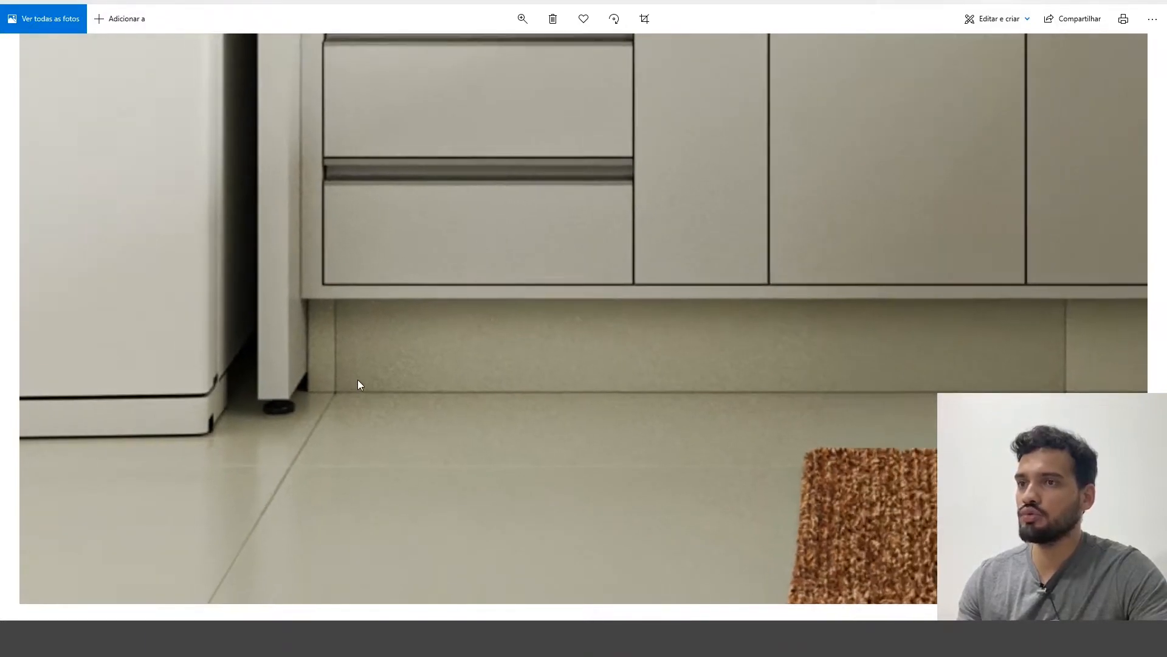
scroll(372, 435, down, 1)
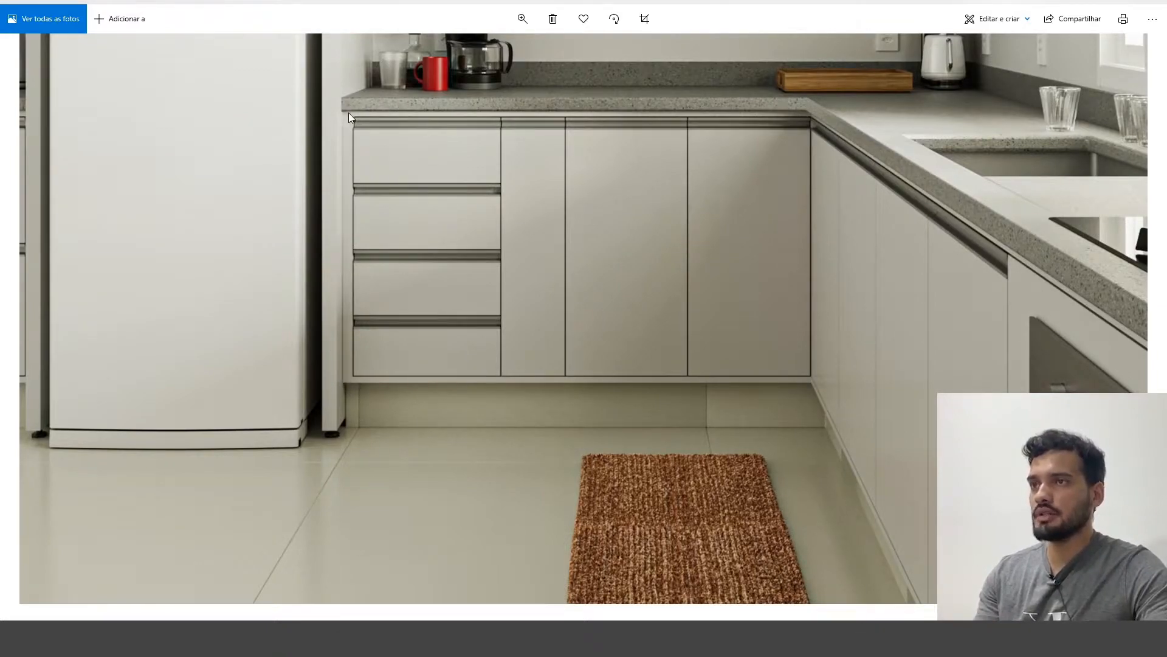
scroll(349, 112, up, 2)
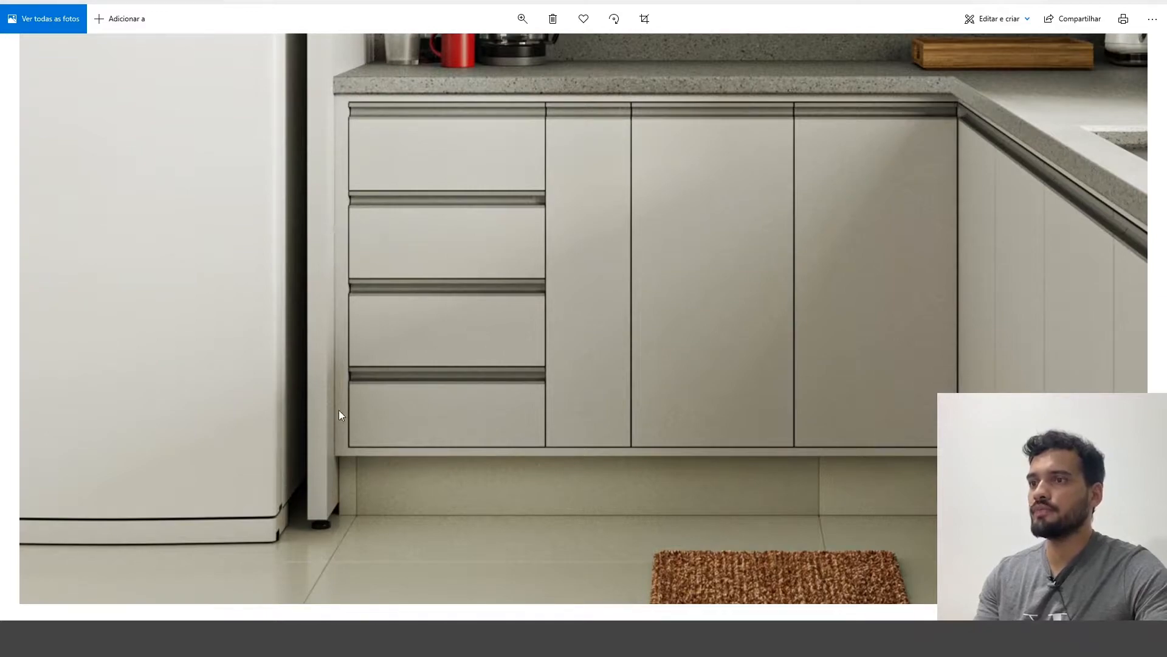
scroll(338, 456, down, 2)
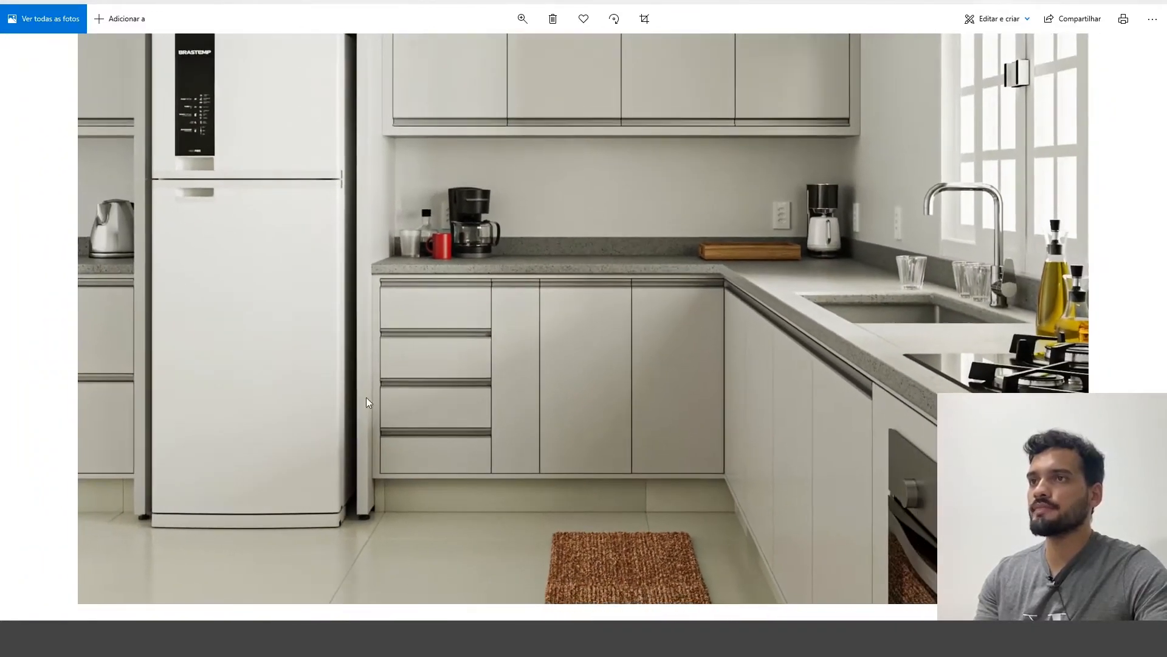
scroll(364, 144, up, 2)
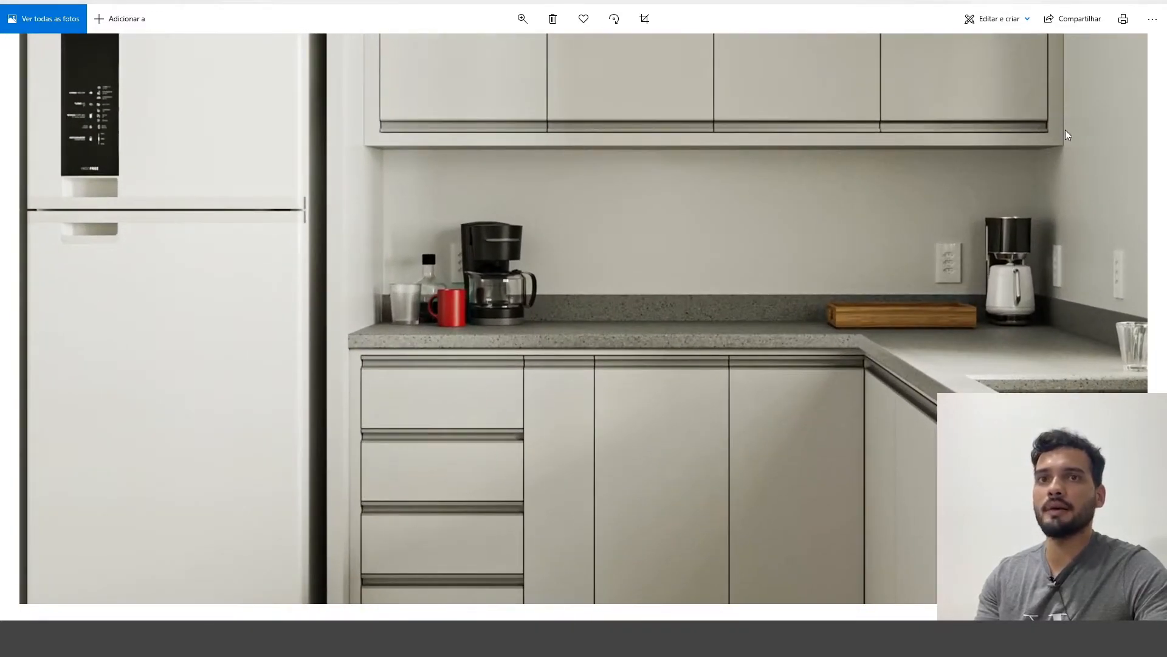
scroll(1077, 113, up, 2)
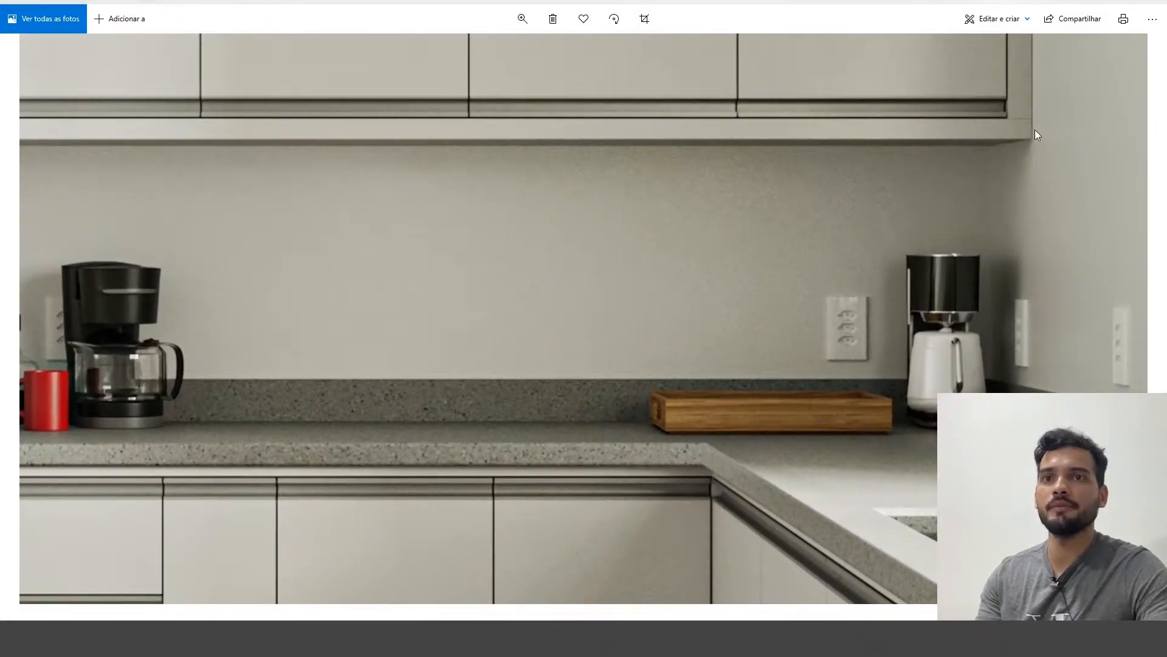
scroll(1036, 130, down, 3)
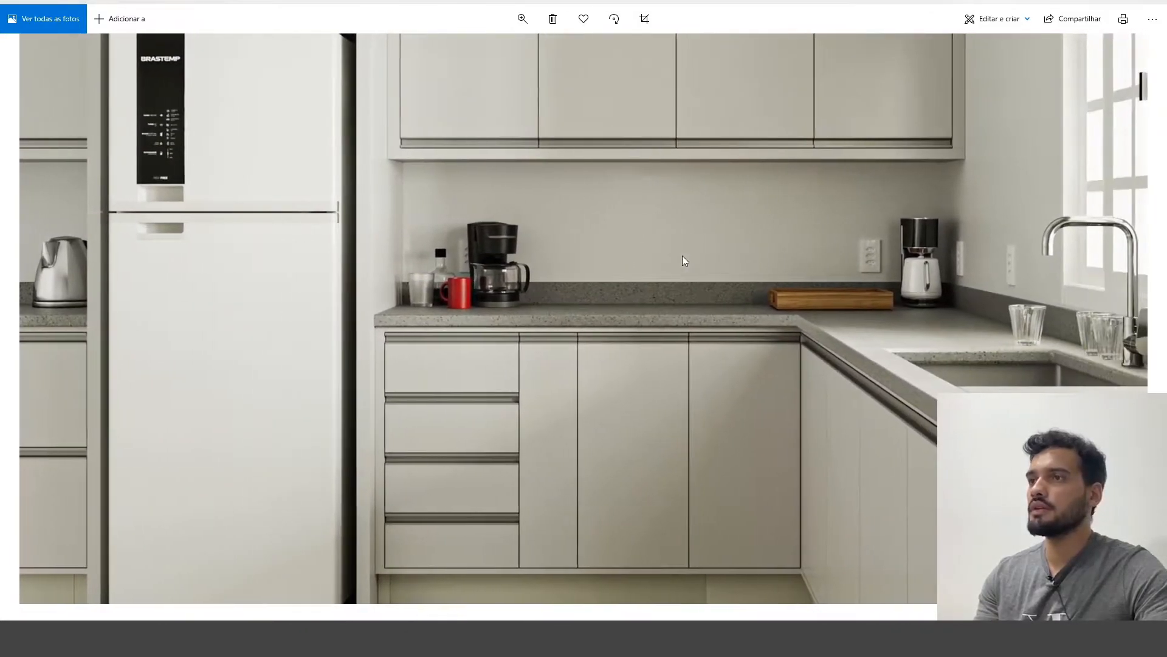
scroll(550, 229, up, 3)
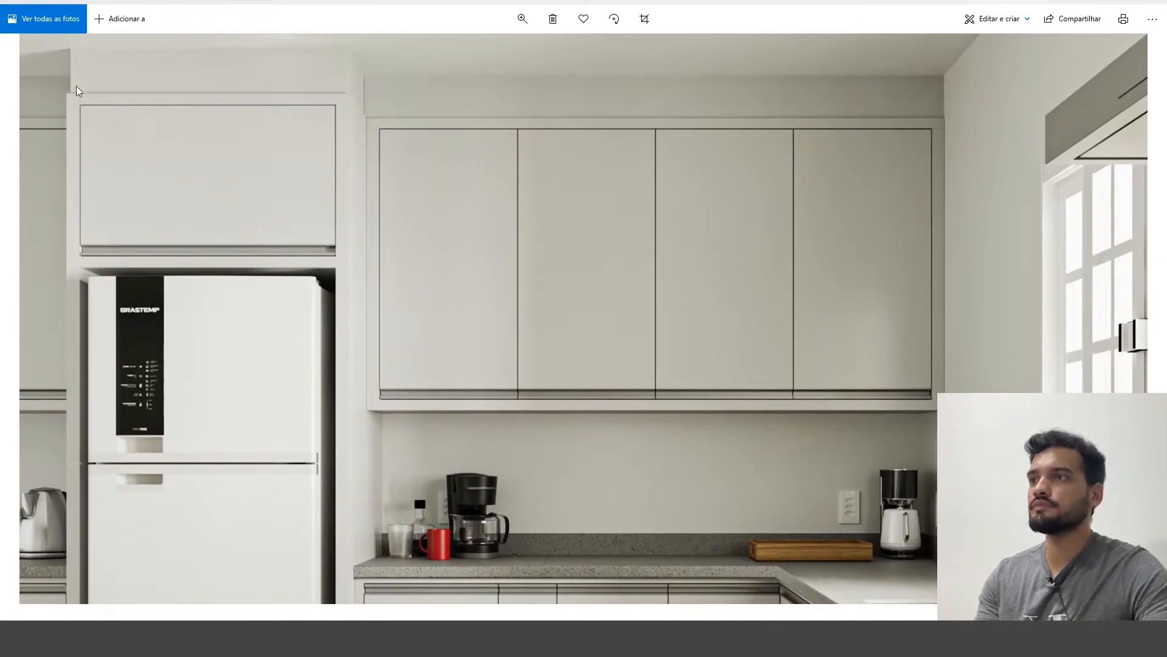
scroll(518, 251, down, 3)
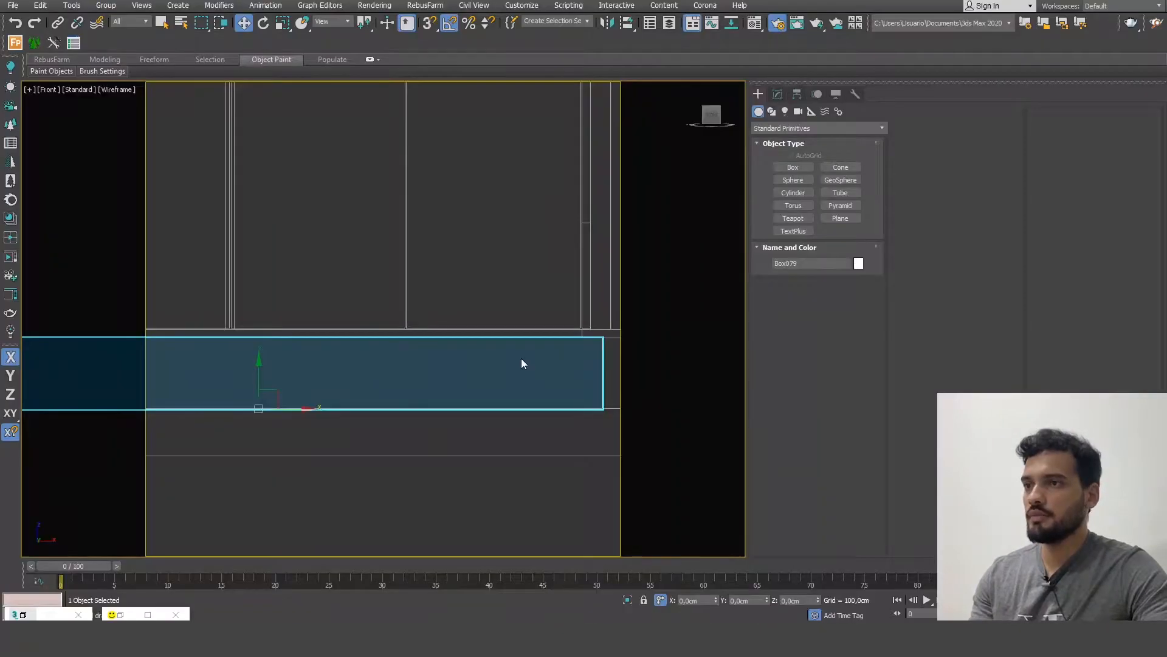
- Add an Edit Poly modifier to the copied plinth box beneath the base cabinets past the refrigerator niche
scroll(523, 365, down, 2)
scroll(517, 377, up, 3)
click(778, 94)
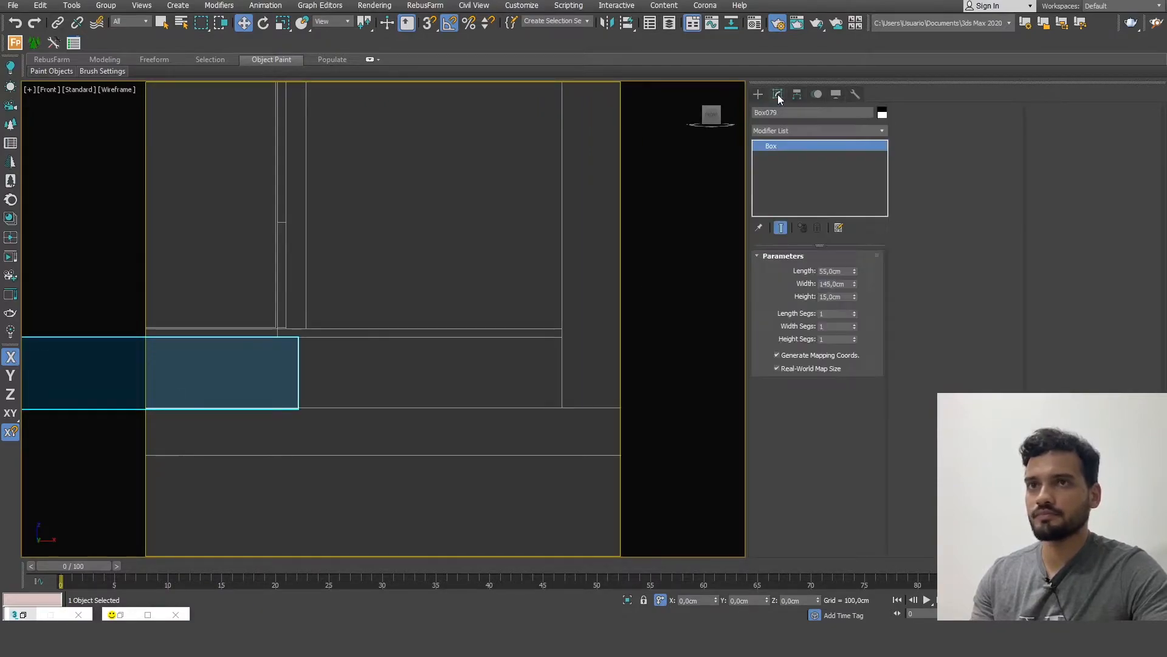
click(797, 128)
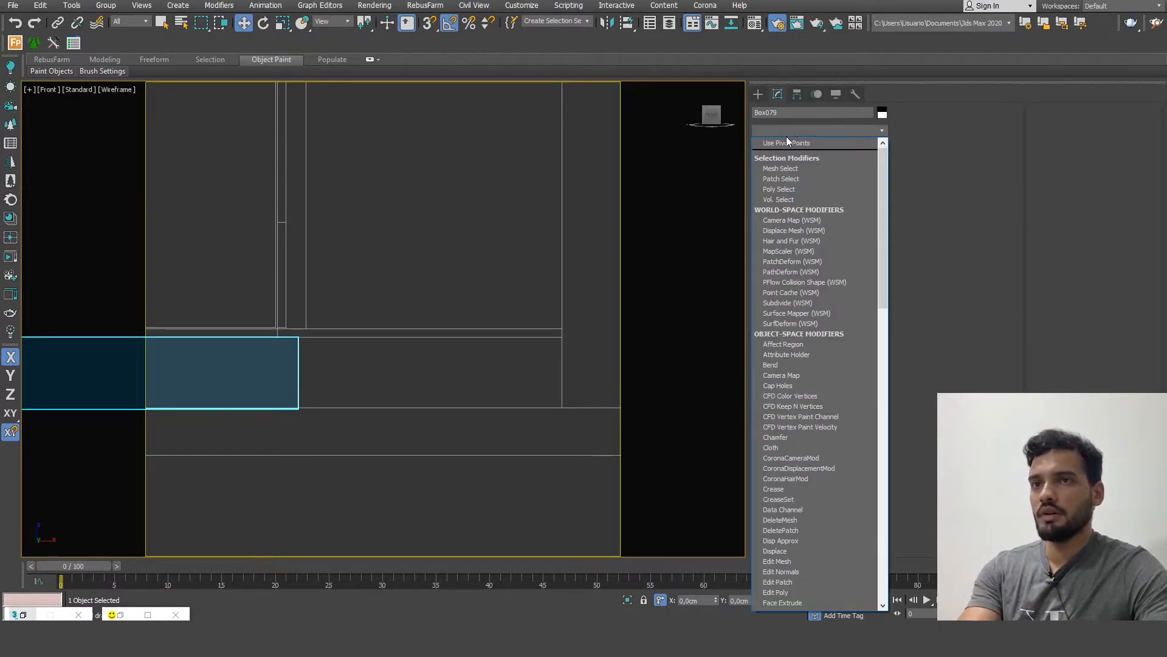
click(783, 591)
right_click(254, 364)
mouse_move(355, 489)
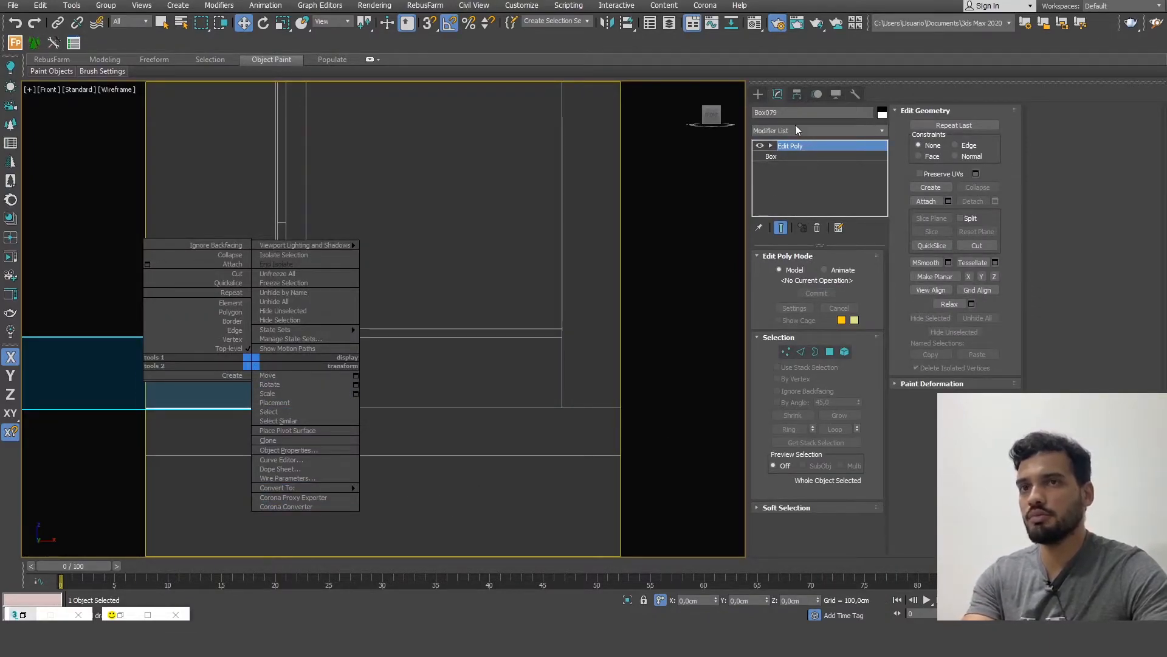
- Extend the copied plinth by snapping its far end vertices along X to the inner face of the side wall
click(786, 352)
middle_drag(538, 462, 469, 454)
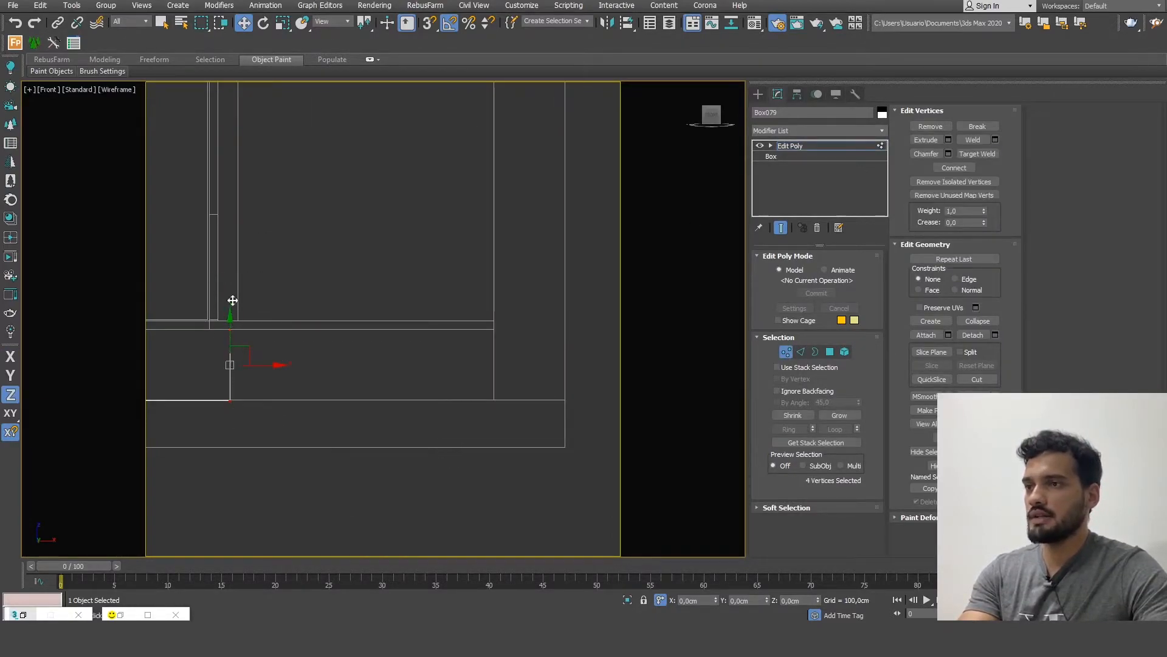
drag(263, 369, 496, 320)
key(s)
scroll(565, 375, down, 4)
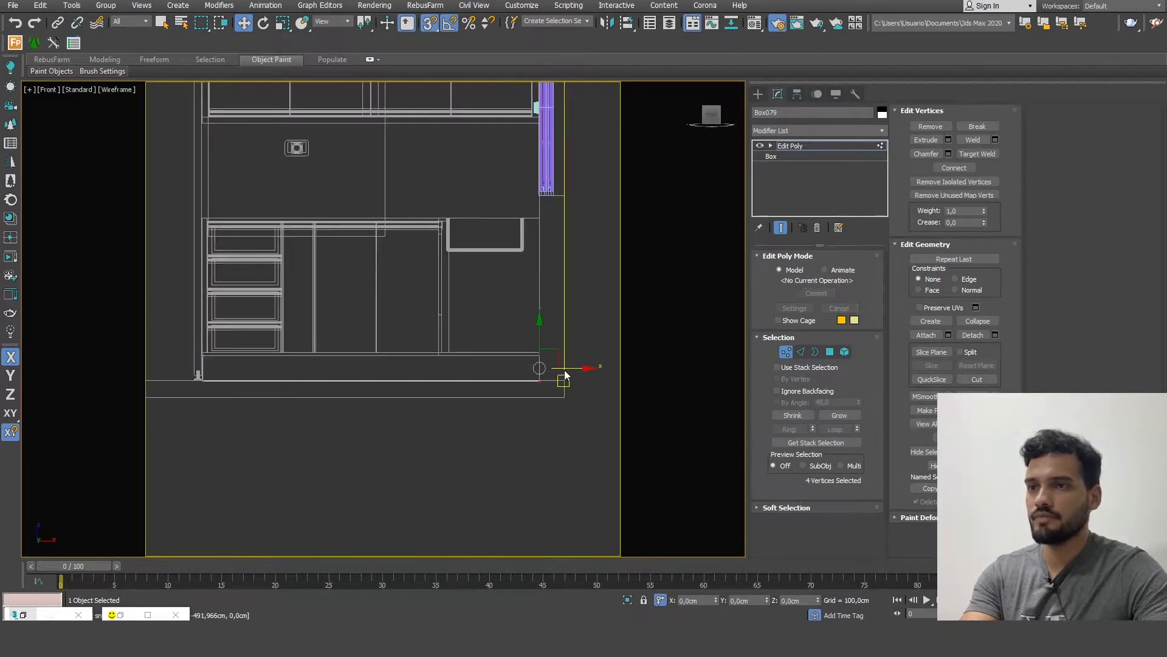
- Show the scene shaded in an orthographic view and hide the large room box that encloses the kitchen
scroll(563, 383, down, 2)
alt+middle_drag(455, 315, 495, 339)
key(F3)
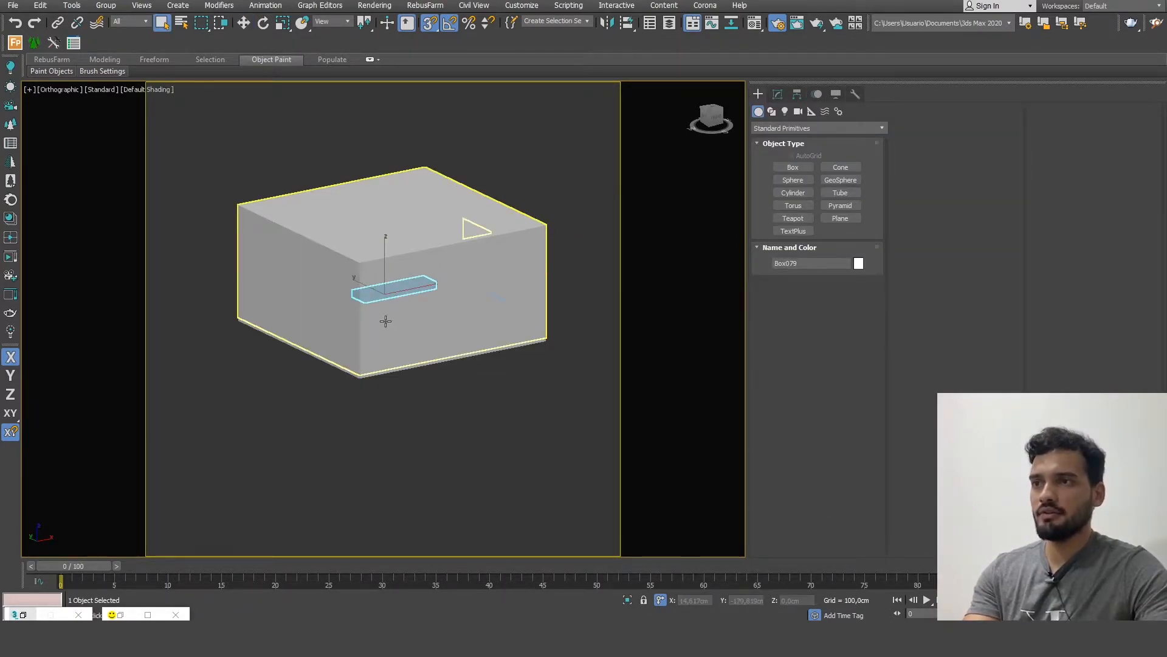
click(385, 321)
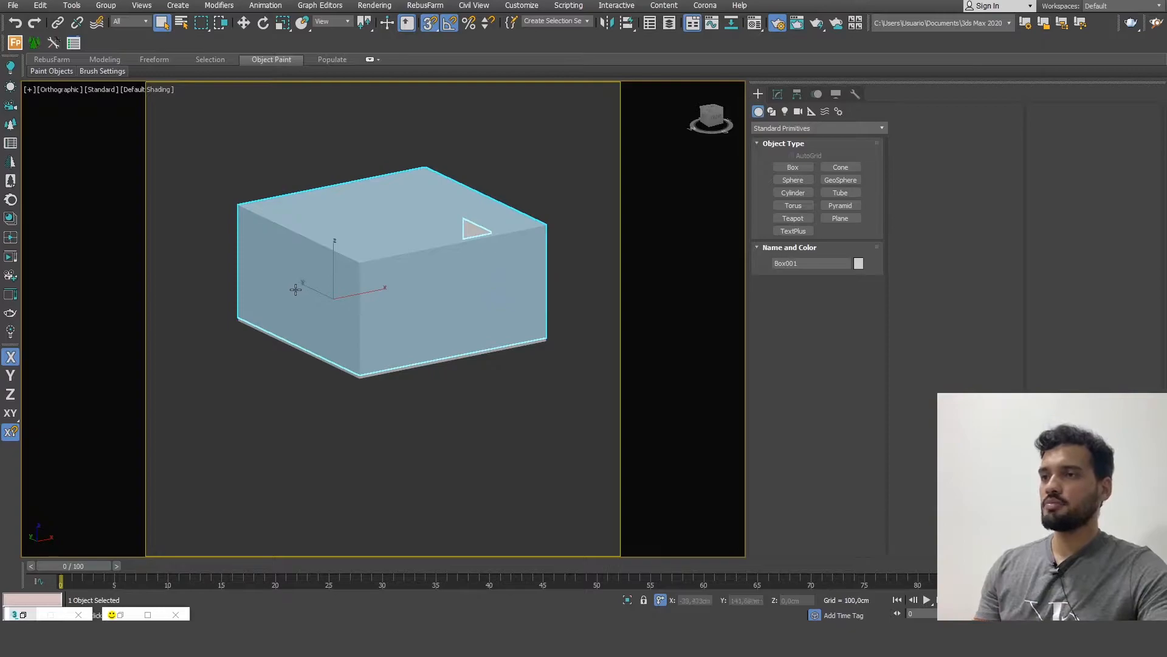
right_click(294, 287)
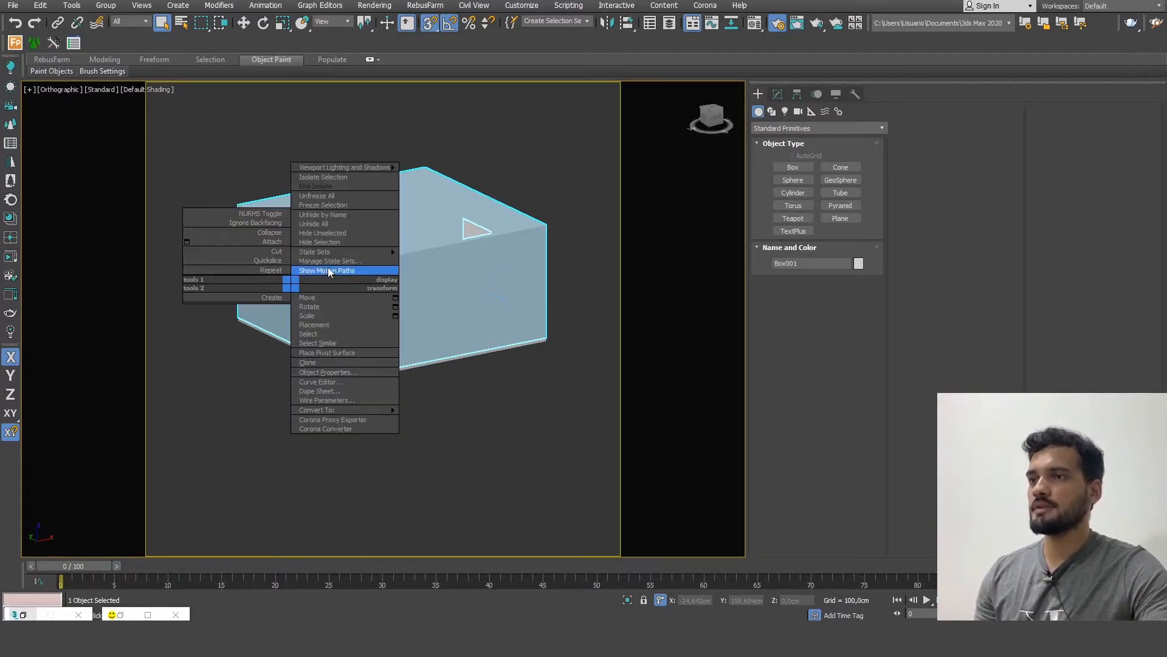
click(334, 243)
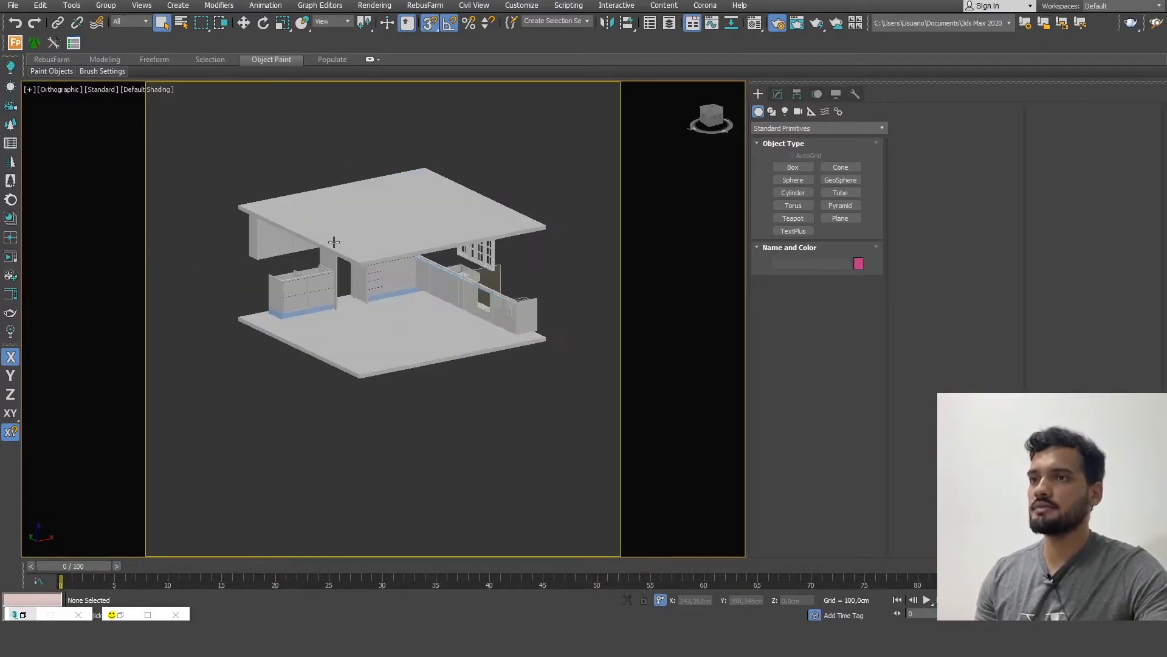
- Clone the extended plinth in the top view as a single copy rotated 90° about Z
scroll(373, 273, up, 10)
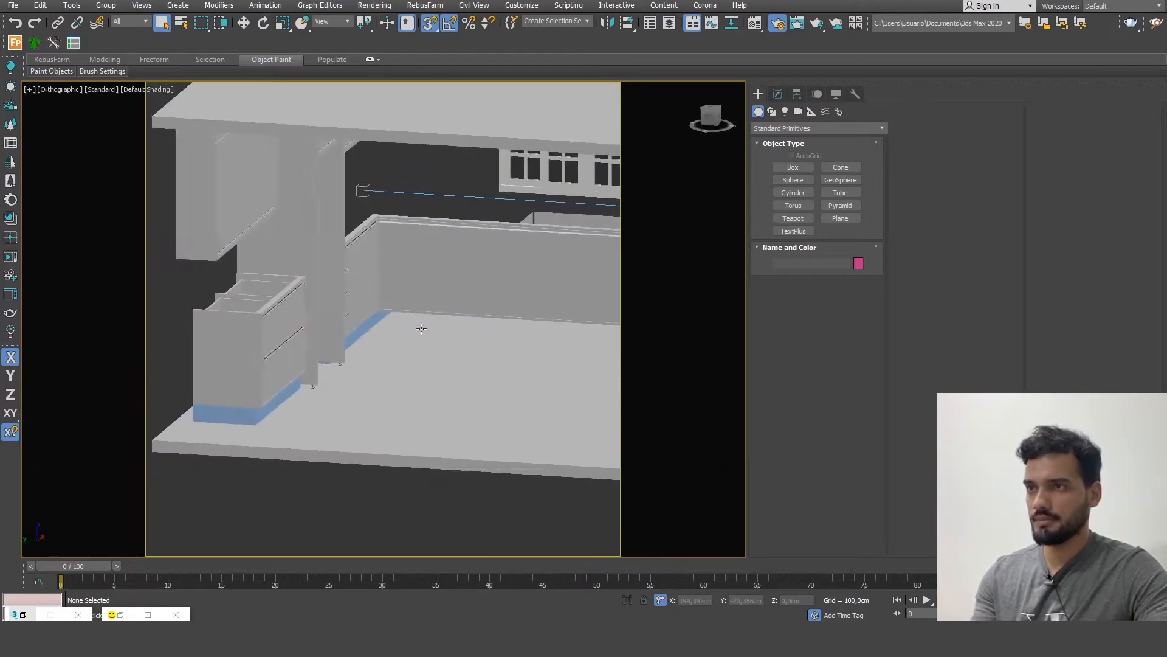
alt+middle_drag(435, 328, 388, 319)
click(377, 323)
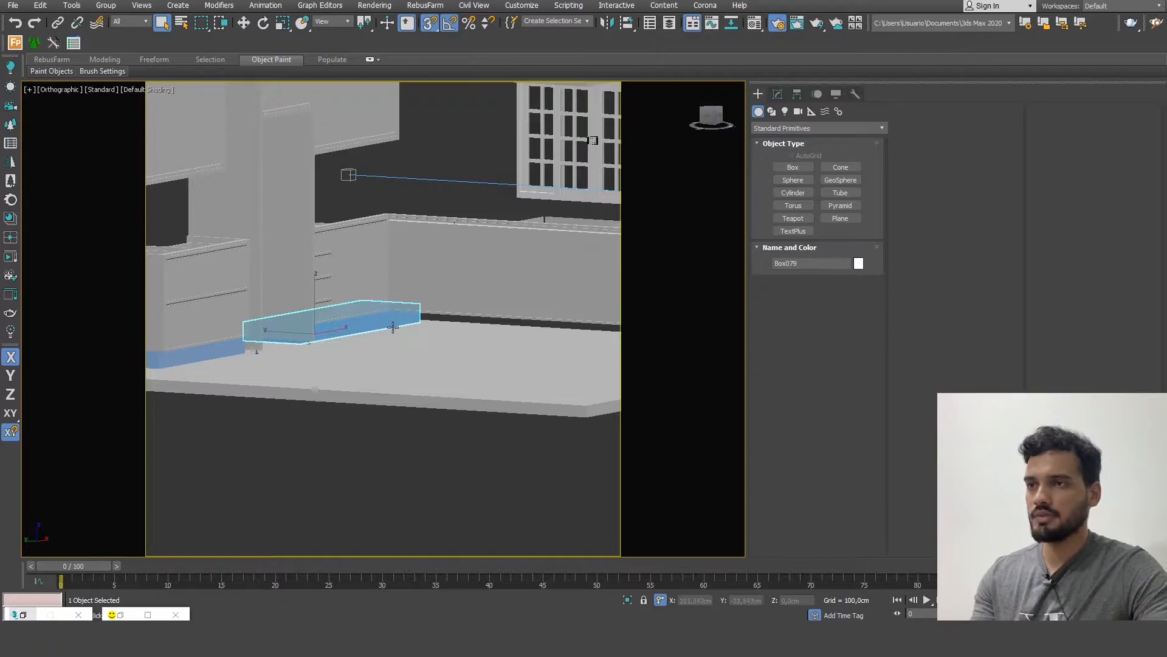
key(t)
scroll(394, 313, down, 3)
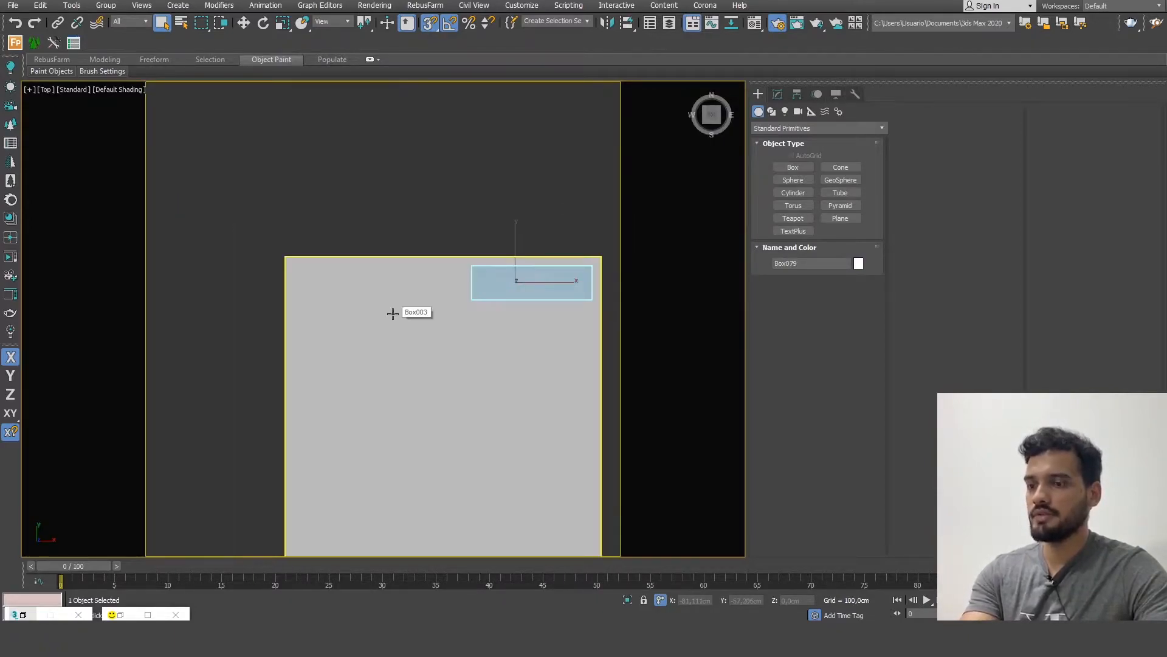
key(F3)
mouse_move(403, 308)
middle_down()
mouse_move(431, 324)
mouse_move(285, 303)
middle_up()
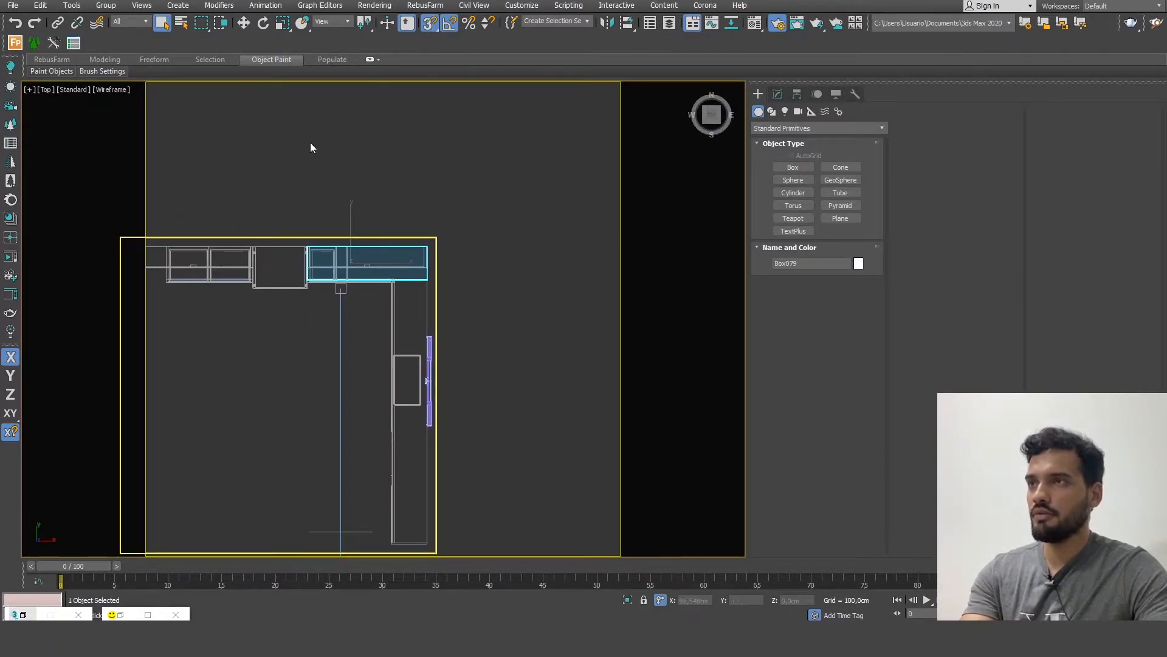
click(267, 20)
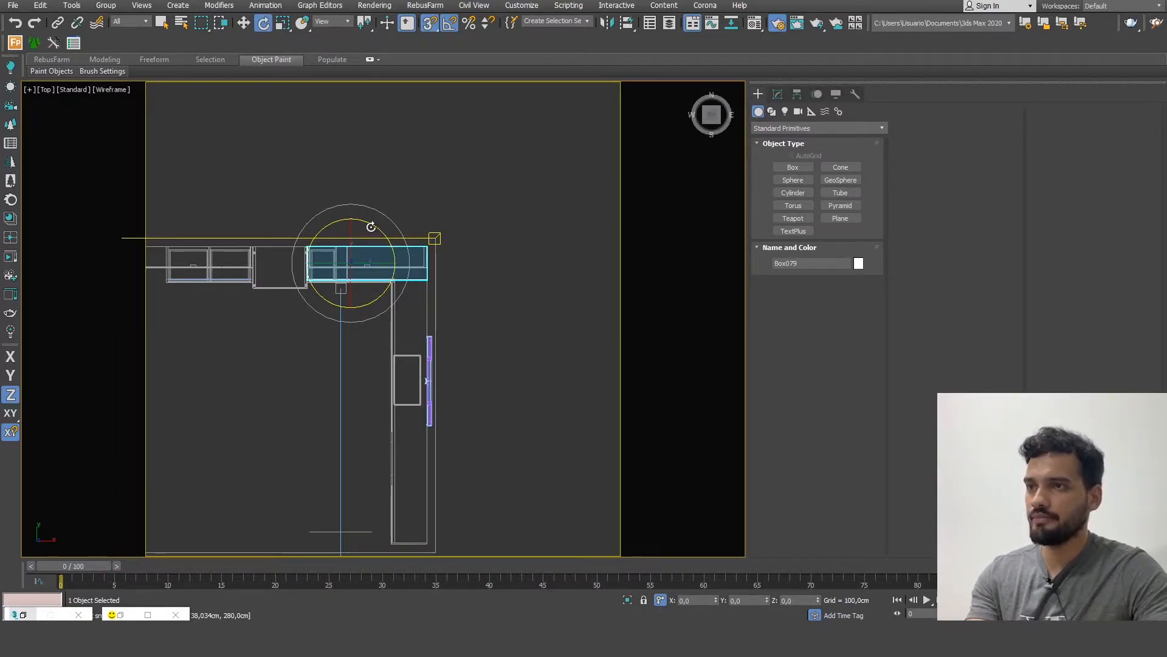
mouse_move(366, 222)
shift+mouse_down()
mouse_move(419, 250)
mouse_move(384, 181)
shift+mouse_up()
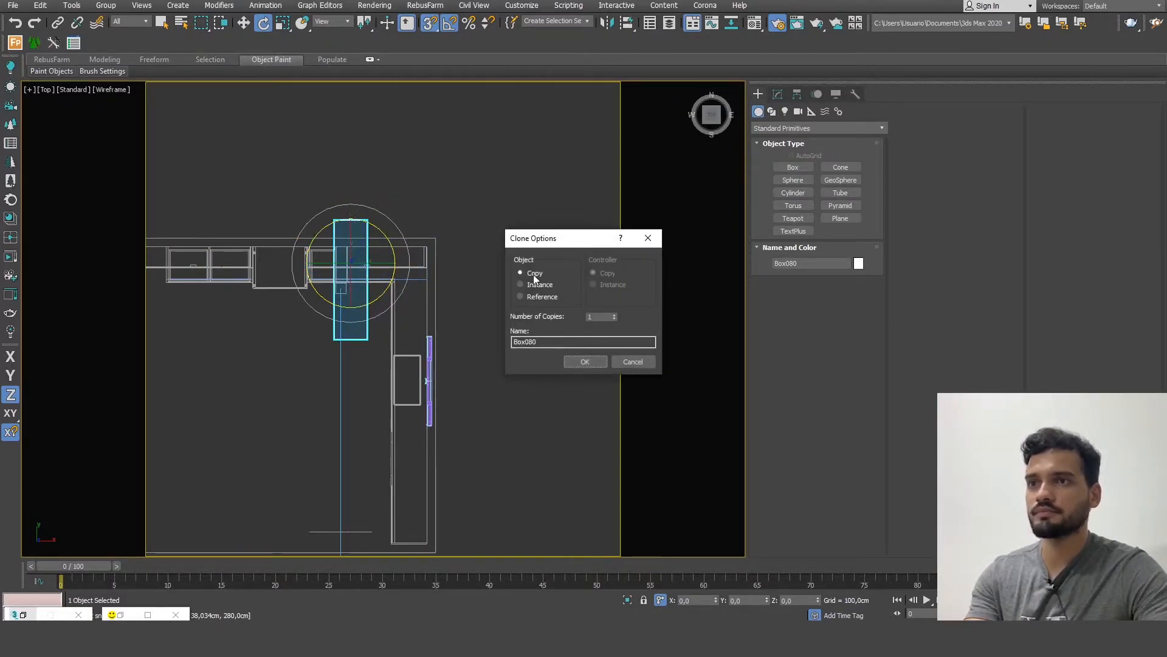
click(574, 360)
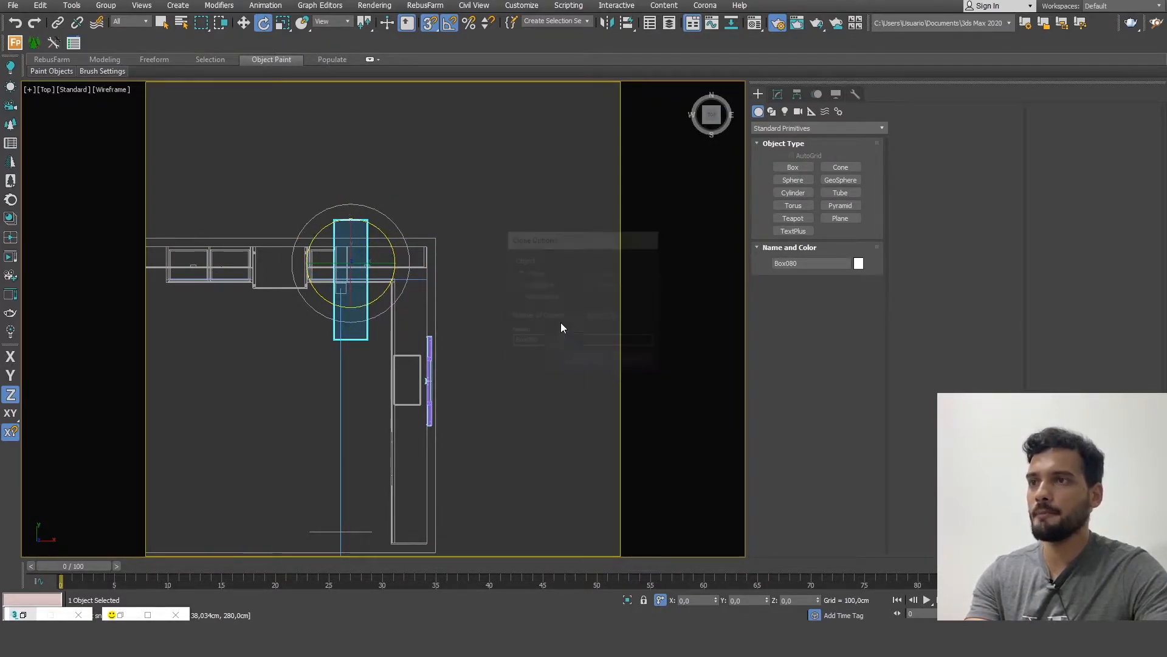
- Snap the rotated plinth copy against the side wall along X and against the front of the first plinth along Y
click(244, 23)
scroll(480, 234, up, 4)
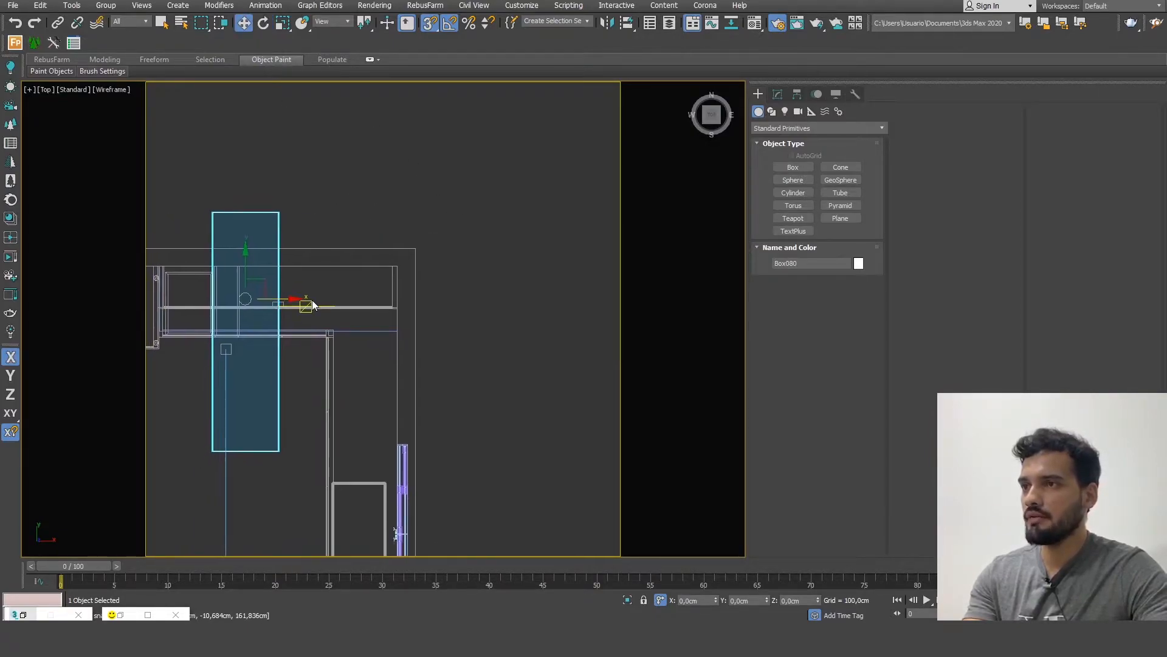
drag(278, 214, 397, 331)
key(F6)
drag(396, 212, 398, 337)
scroll(366, 381, down, 5)
middle_drag(366, 381, 371, 305)
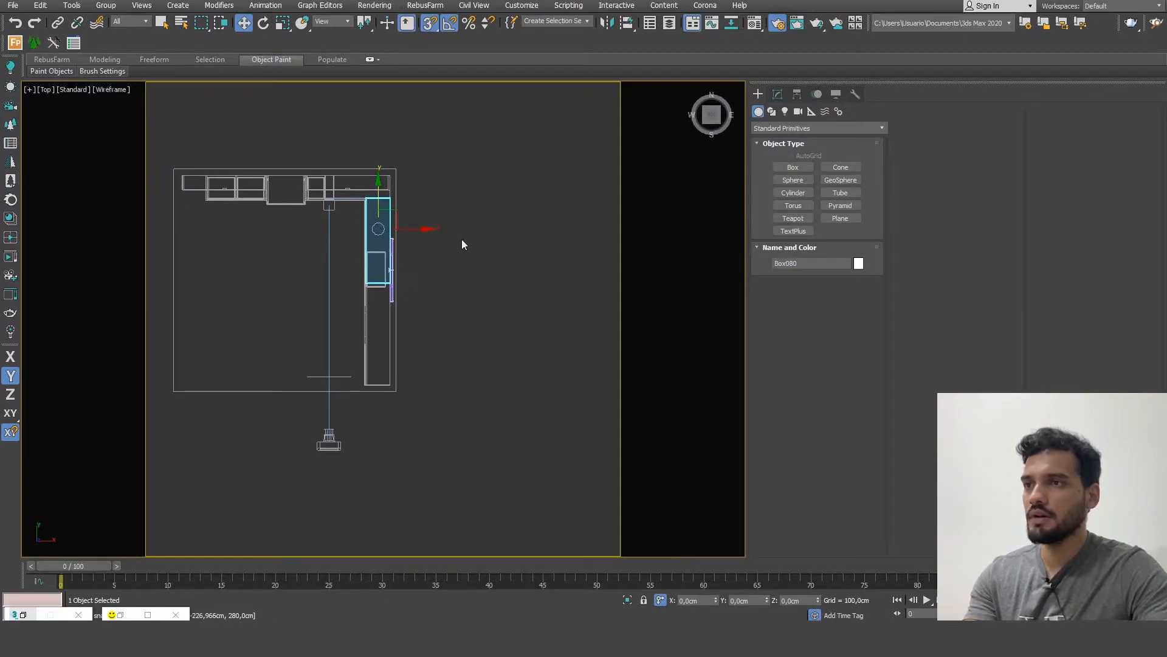
- Extend the rotated plinth by moving its free end vertices along Y to the end of the sink cabinet run
click(776, 94)
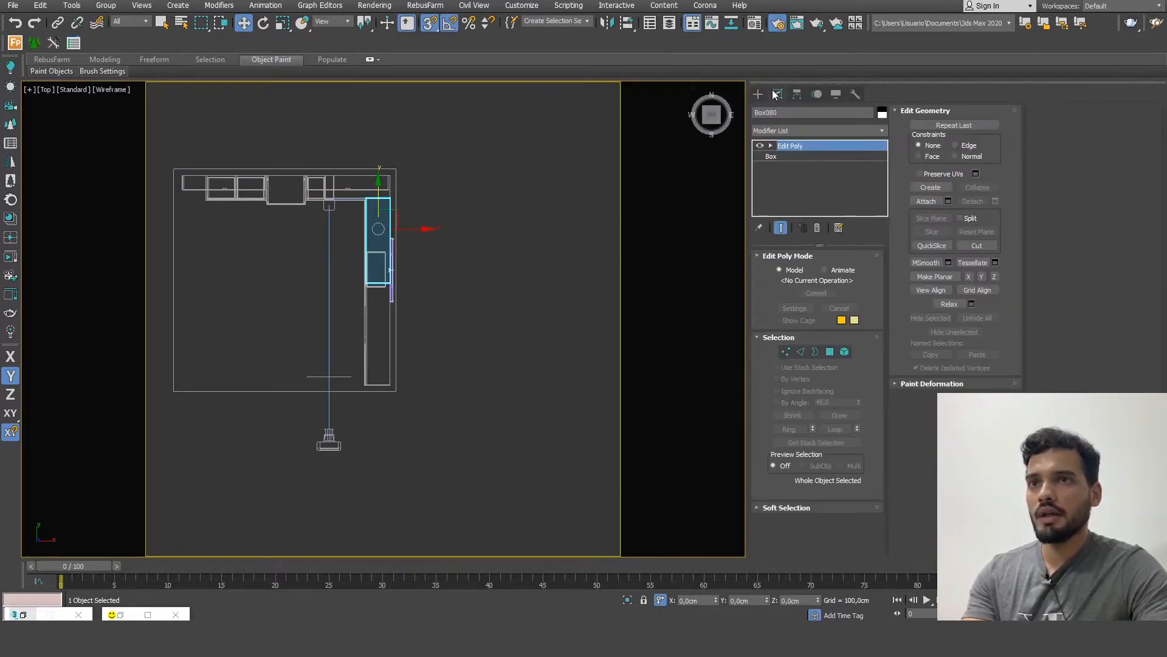
click(787, 351)
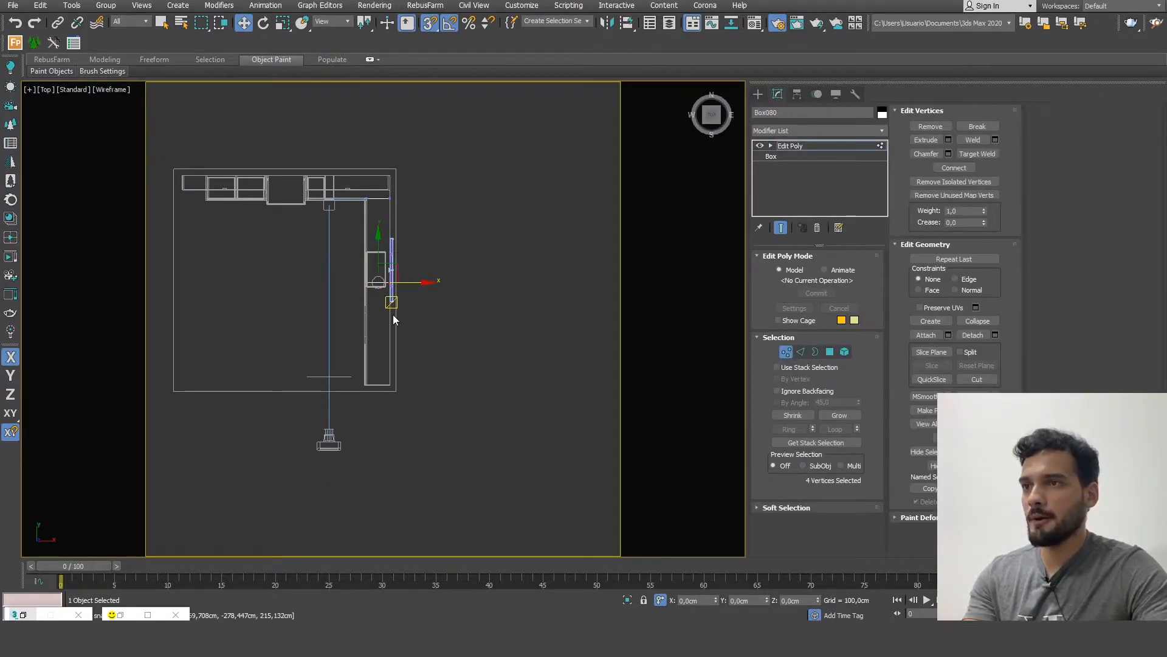
scroll(393, 315, up, 2)
drag(508, 298, 311, 171)
drag(384, 192, 399, 370)
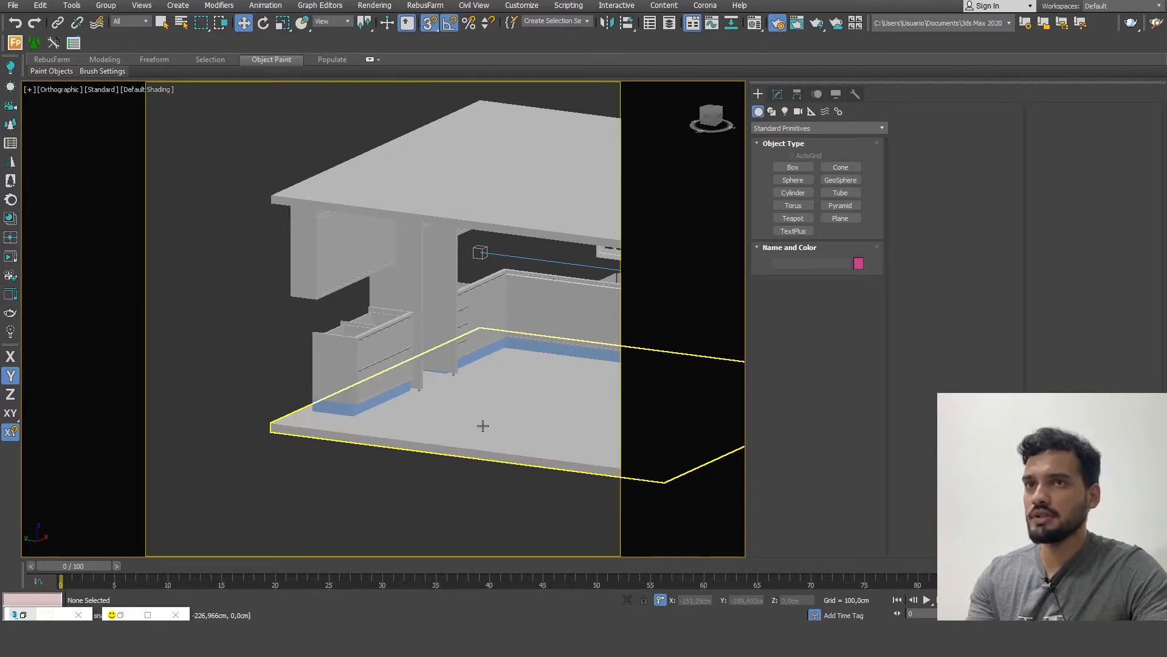
- Clone the left base cabinet's plinth upward along Z as a single copy resting on the cabinet's top edge
click(406, 378)
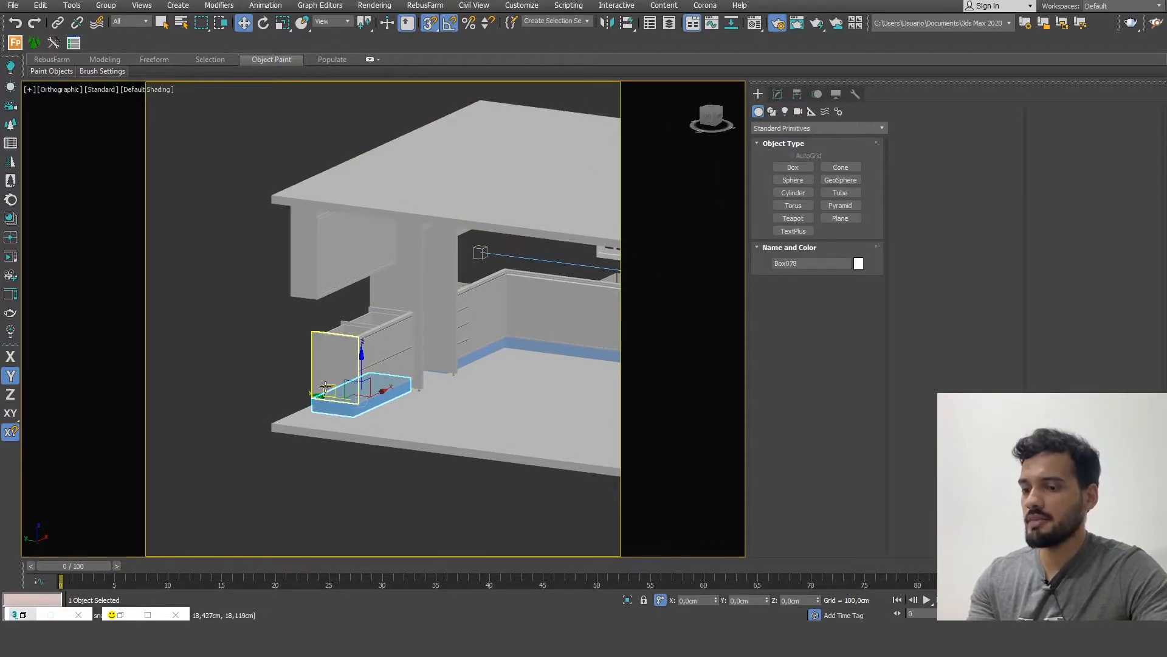
scroll(336, 397, up, 5)
key(F7)
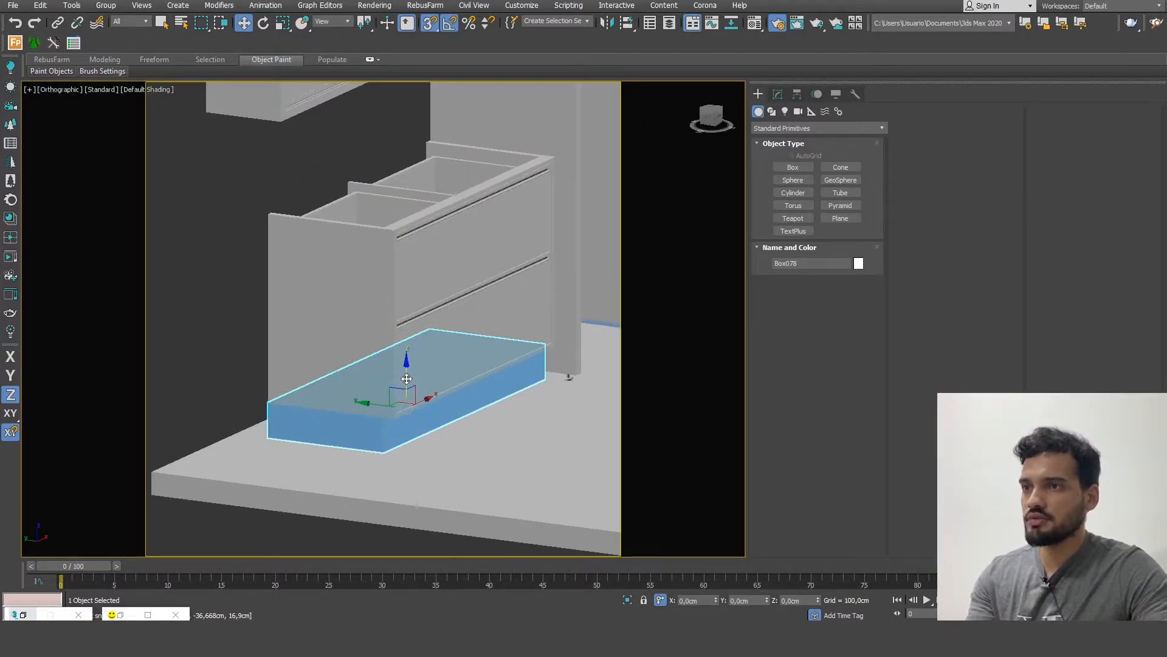
shift+drag(273, 435, 272, 214)
click(584, 360)
- Set the raised copy's height to 4 cm and its length to 62 cm to form the left countertop
scroll(425, 235, up, 6)
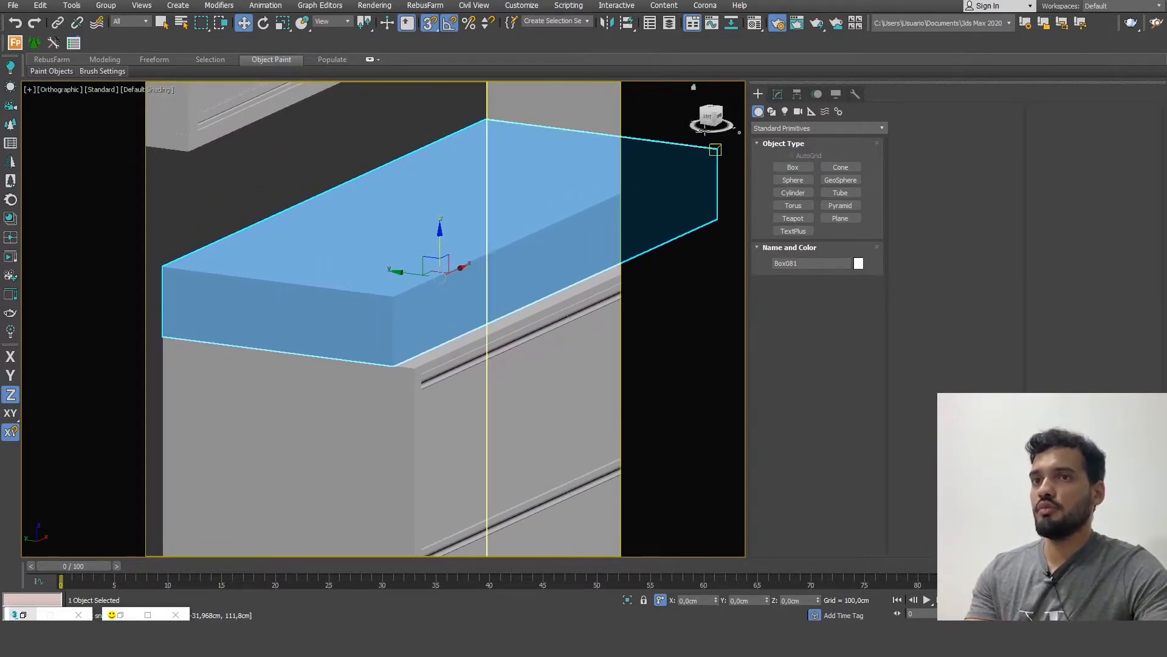
click(780, 96)
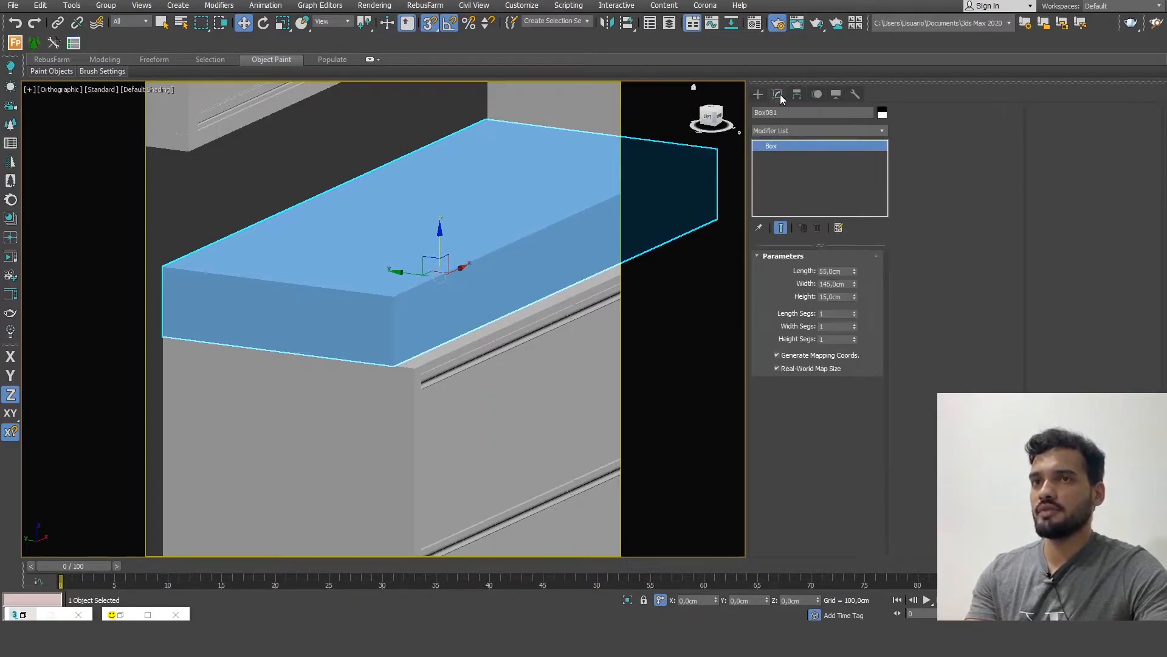
double_click(844, 297)
text(4)
key(Return)
middle_drag(389, 377, 425, 245)
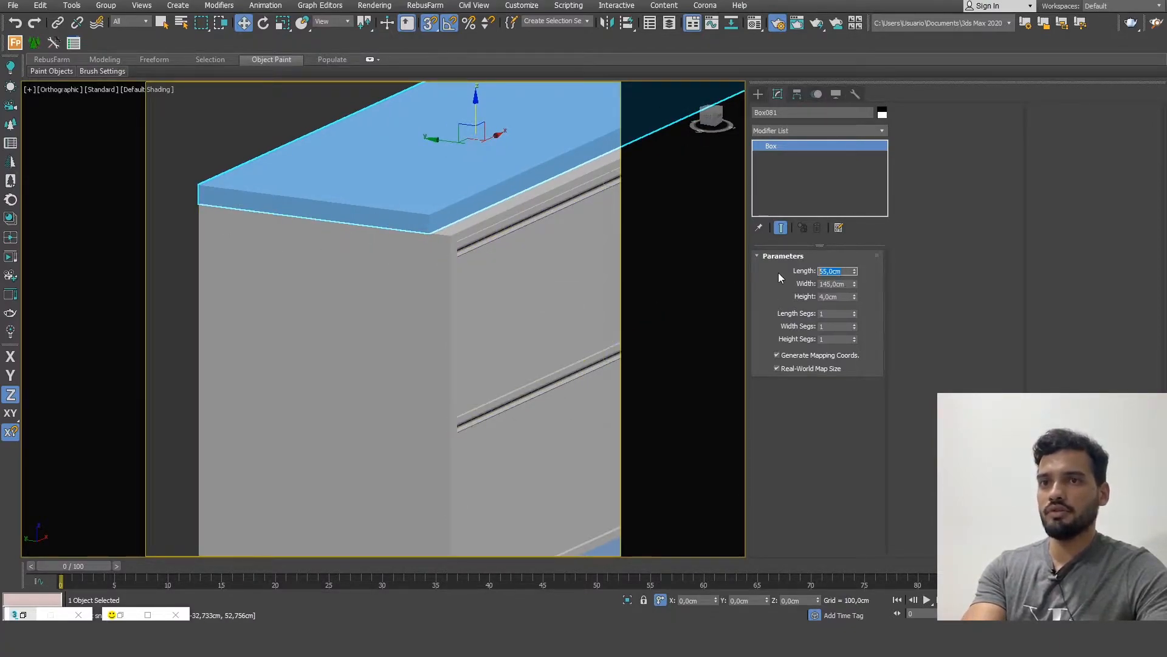
text(62)
key(Return)
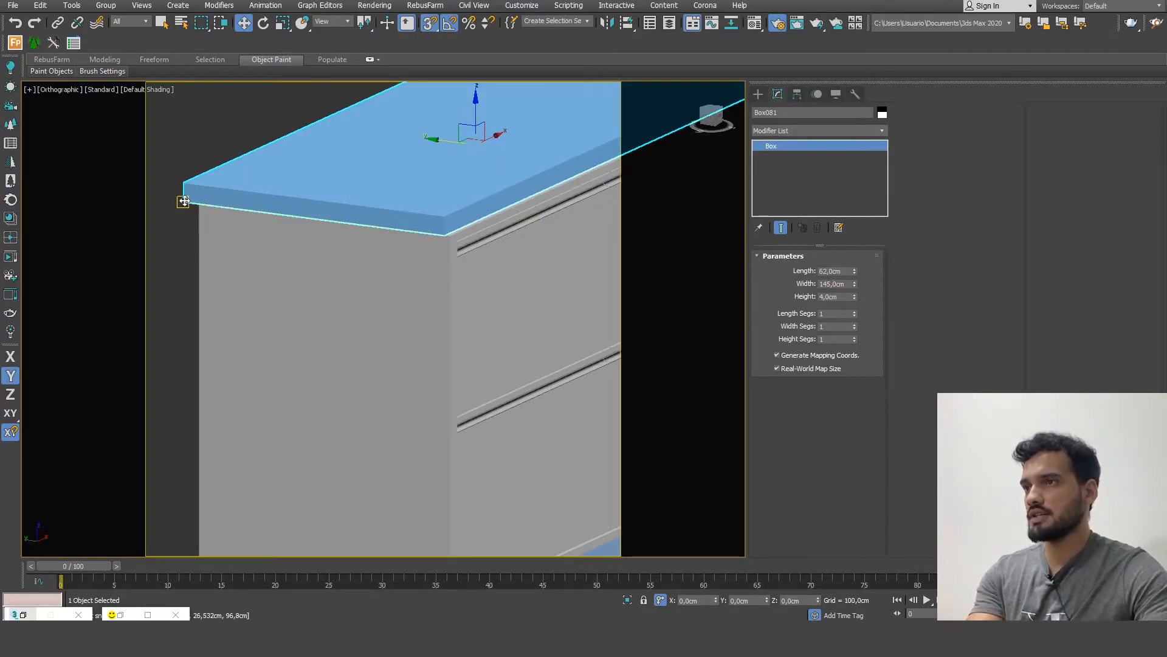
- Shift the left countertop along Y so its back edge is flush with the back of the base cabinet
drag(183, 201, 194, 202)
scroll(338, 257, down, 5)
alt+middle_drag(521, 191, 480, 192)
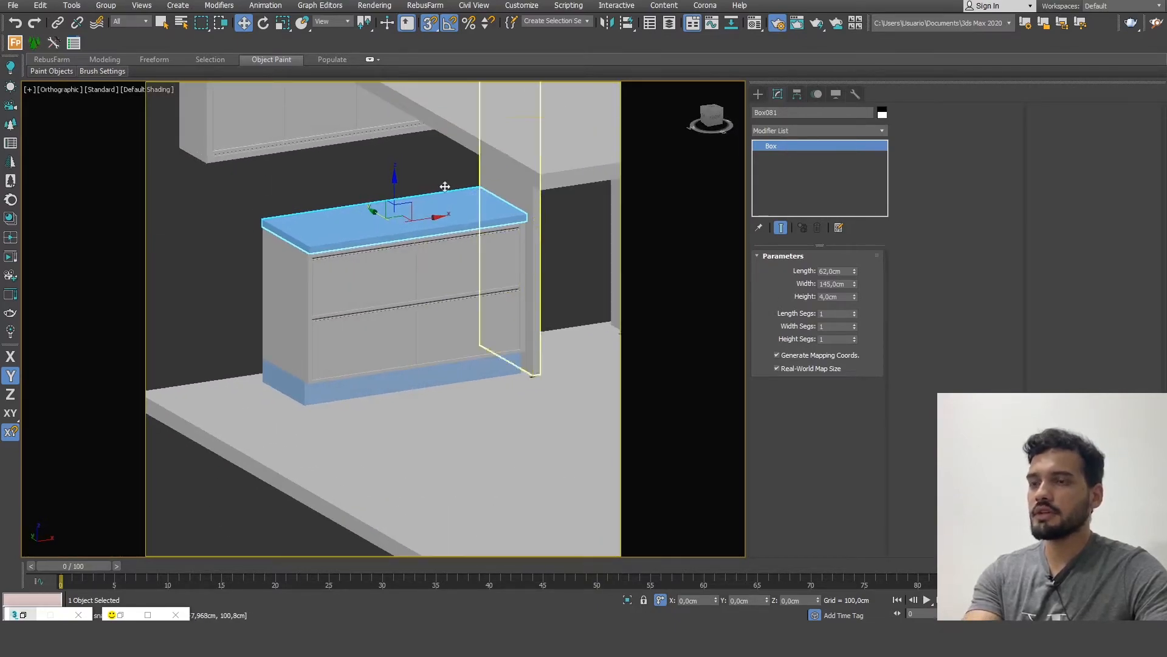
scroll(340, 267, down, 3)
middle_drag(436, 244, 328, 280)
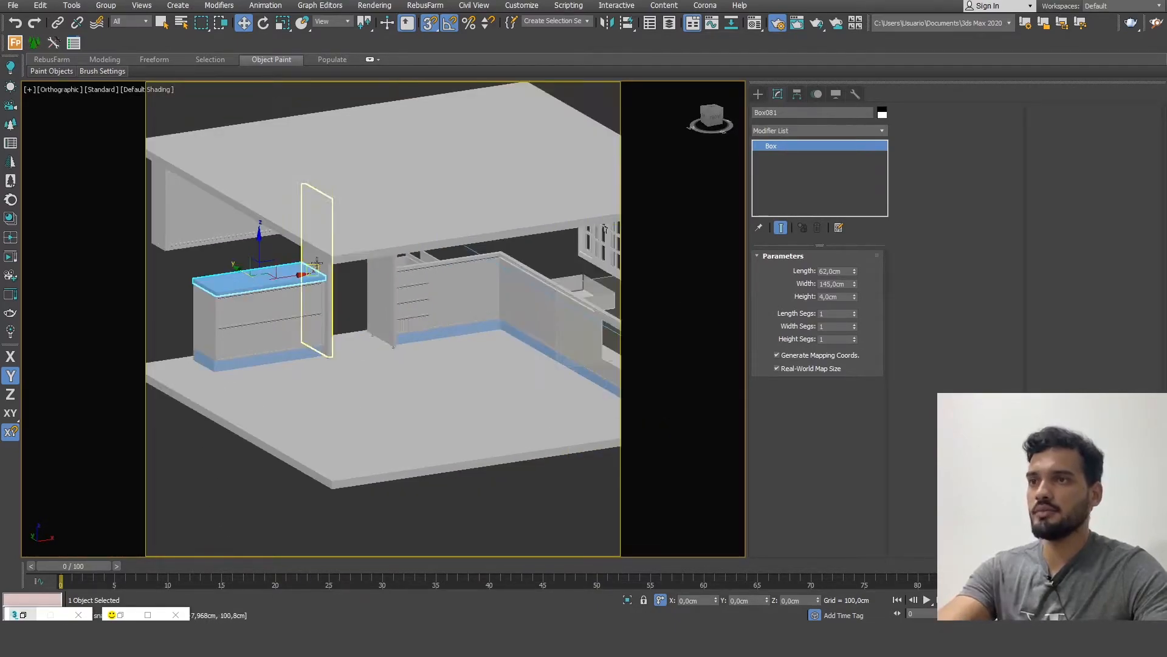
- Clone the left countertop along X in the top view as a single copy over the corner base cabinets past the refrigerator niche
key(t)
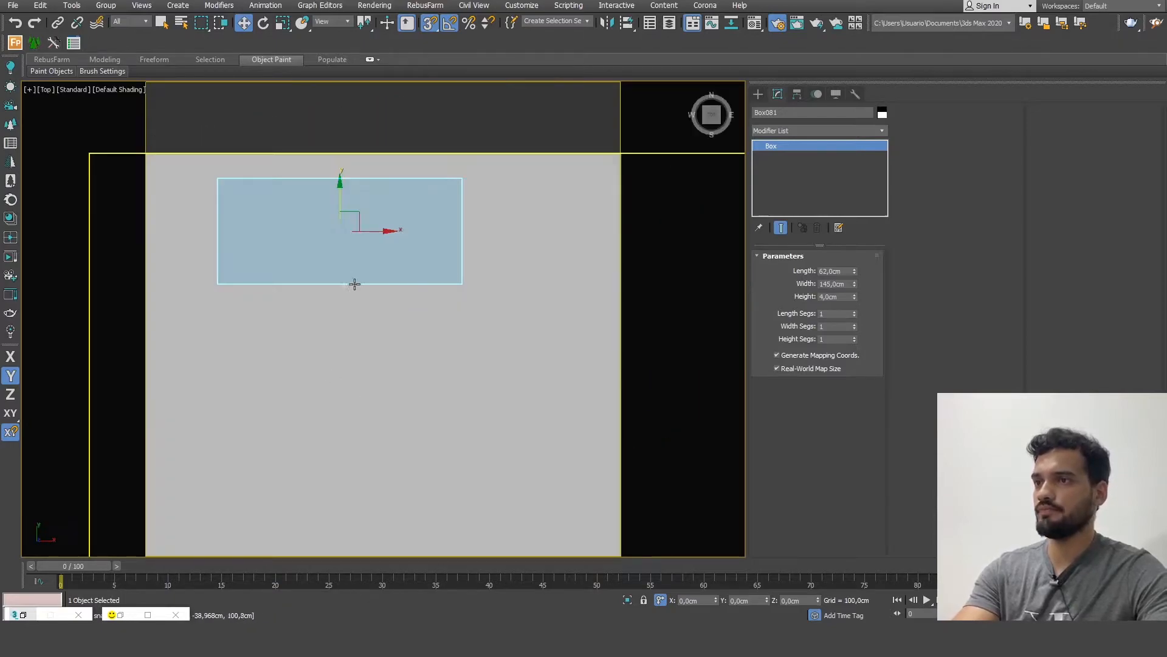
key(F3)
middle_drag(478, 249, 397, 246)
scroll(293, 267, down, 2)
middle_drag(319, 264, 284, 271)
click(262, 250)
key(s)
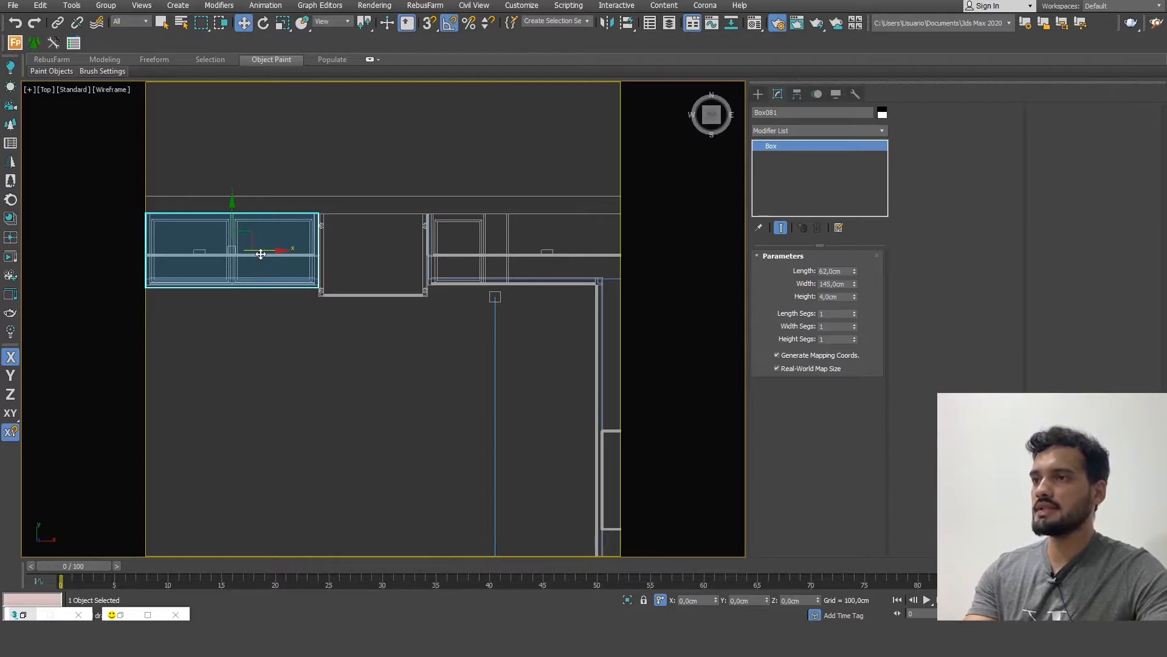
shift+drag(260, 250, 543, 245)
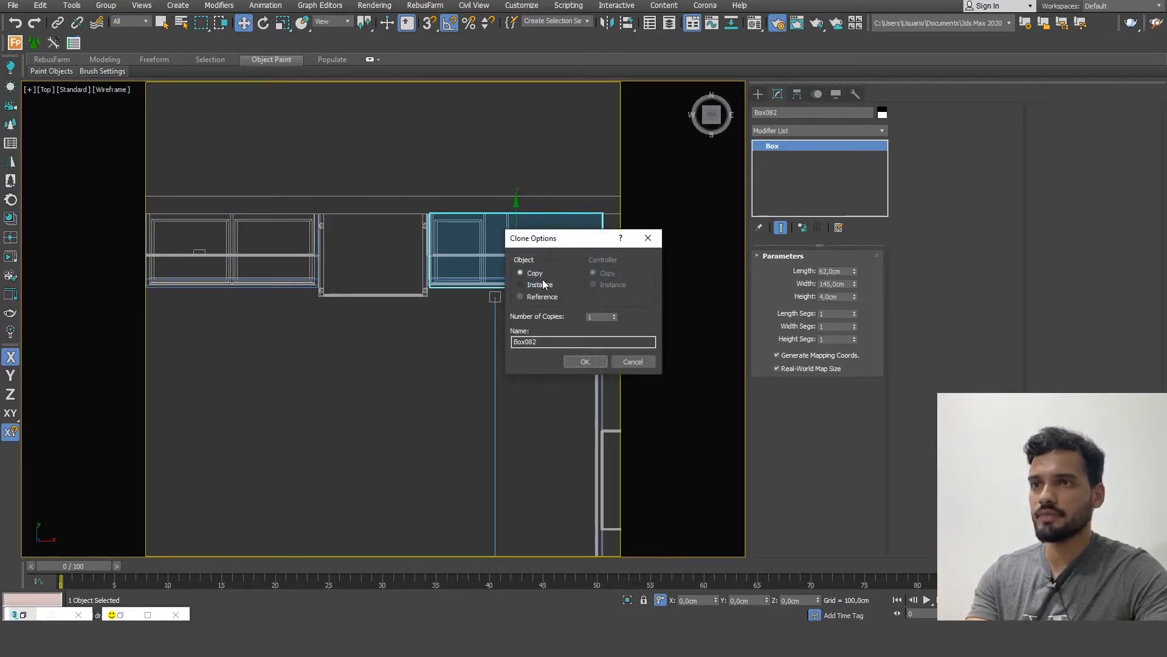
click(584, 361)
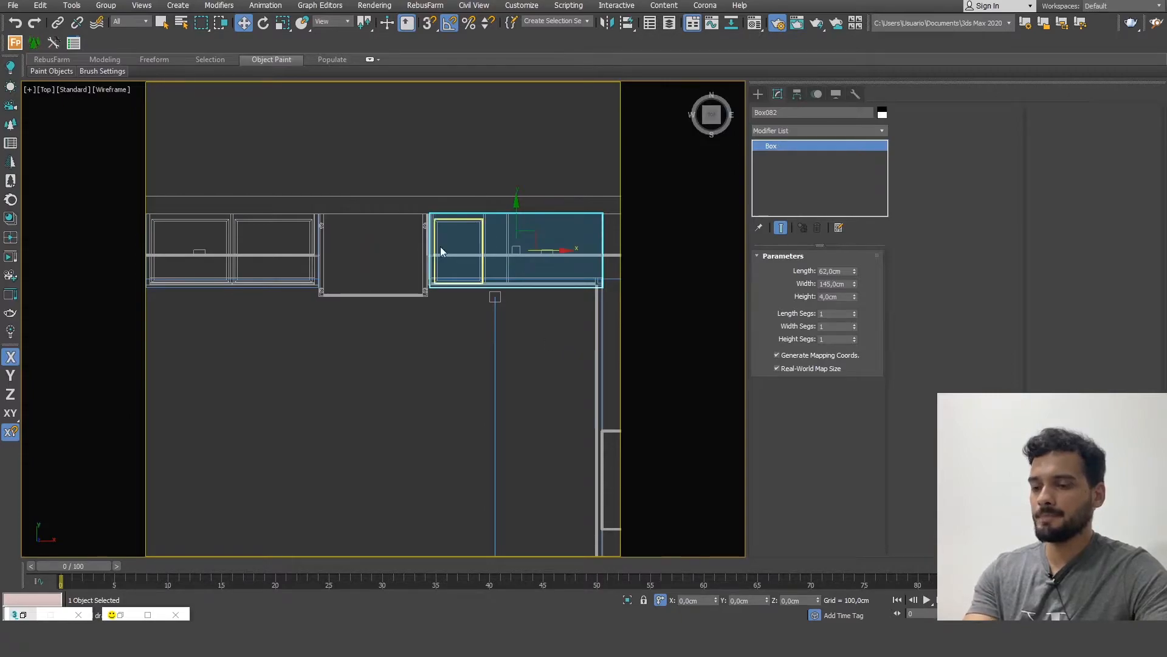
- Snap-move the copied countertop along X so its end meets the refrigerator niche's side panel
scroll(440, 246, up, 4)
key(s)
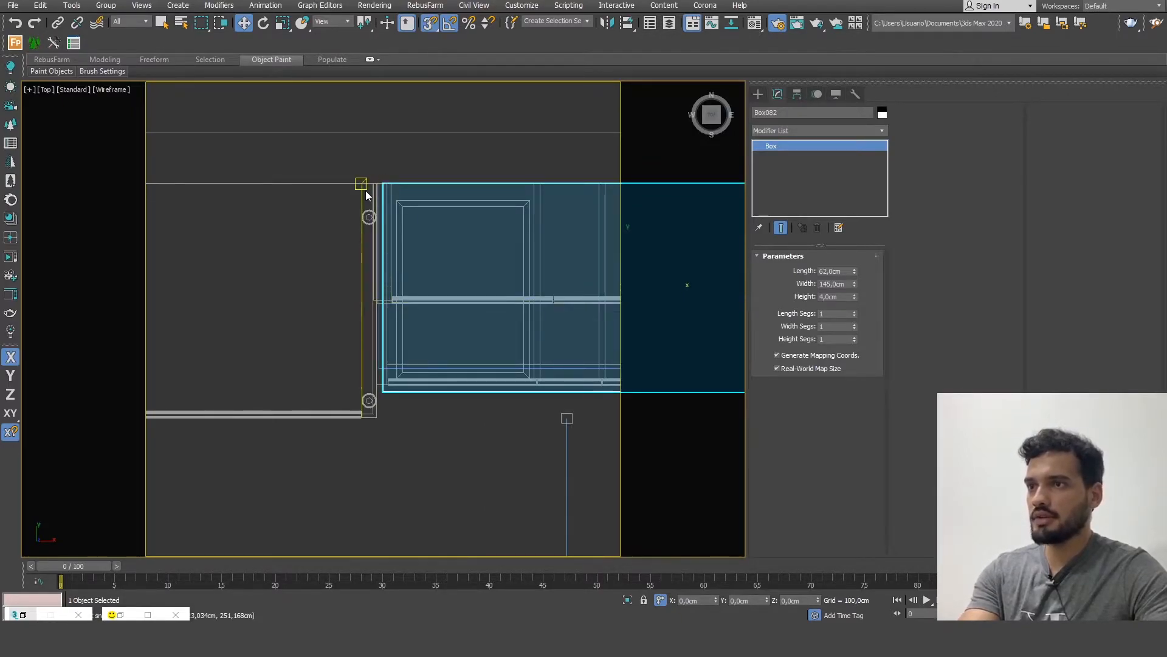
scroll(453, 337, up, 4)
scroll(448, 372, down, 3)
middle_drag(448, 372, 409, 465)
scroll(414, 414, up, 4)
scroll(409, 386, down, 5)
scroll(429, 315, up, 2)
scroll(429, 314, up, 2)
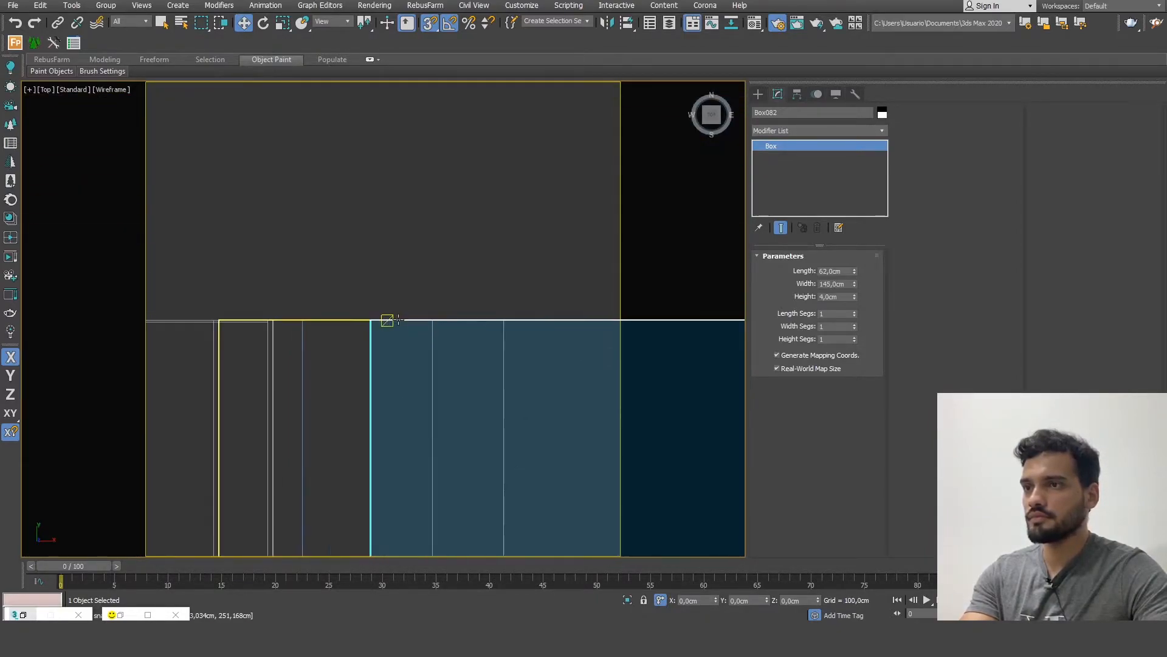
drag(371, 321, 275, 314)
scroll(275, 314, down, 3)
middle_drag(274, 315, 279, 216)
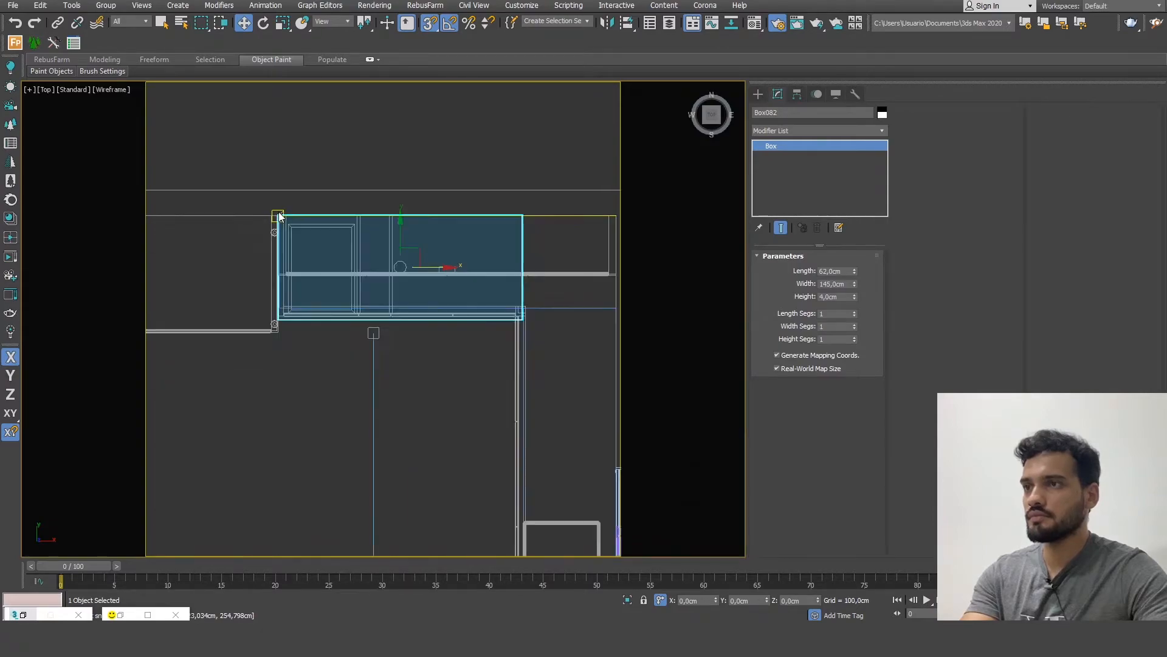
scroll(279, 217, down, 2)
middle_drag(490, 242, 469, 248)
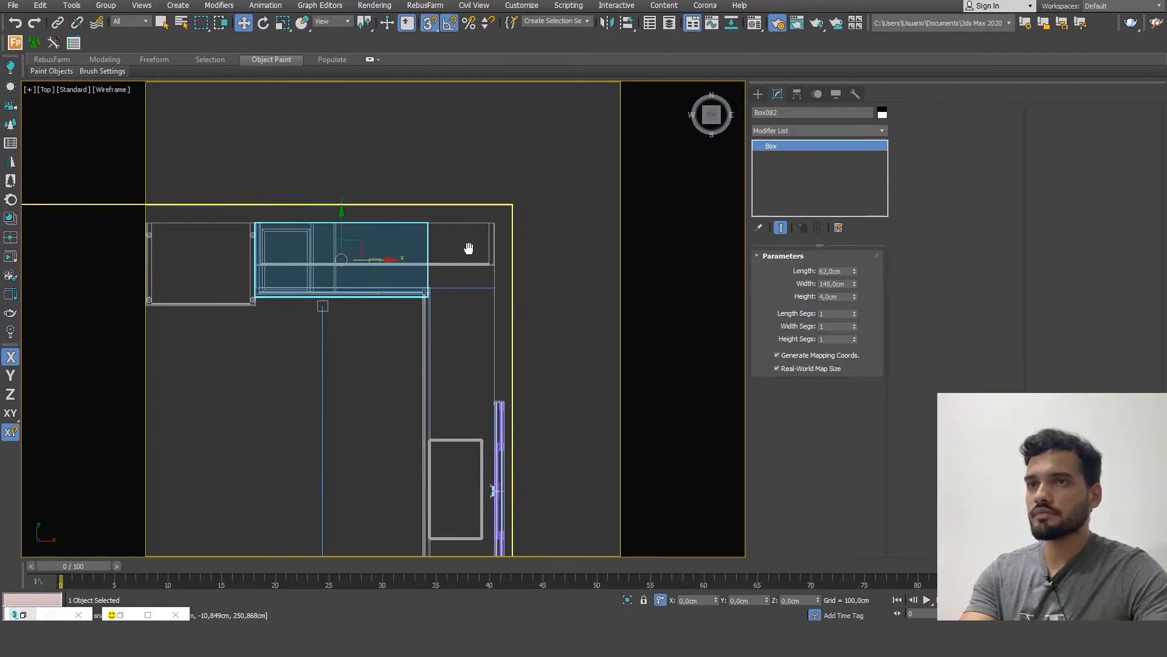
- Apply Edit Poly to the copied countertop and stretch its far-end vertices along X to the room's side wall
click(798, 132)
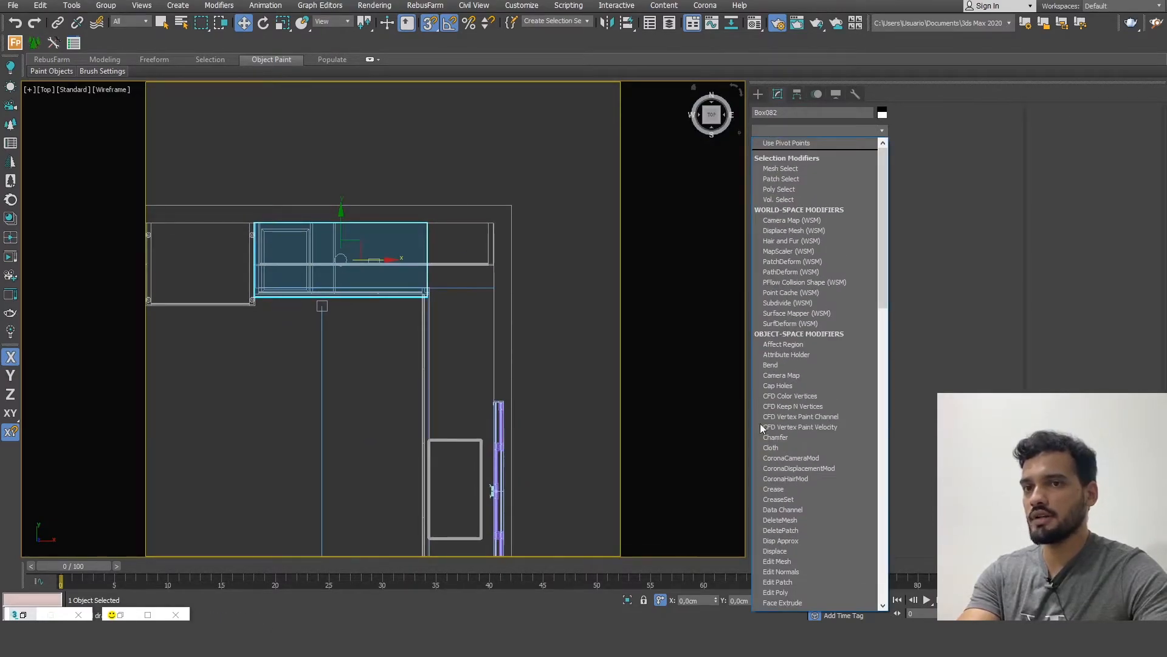
click(786, 593)
key(1)
drag(545, 359, 401, 198)
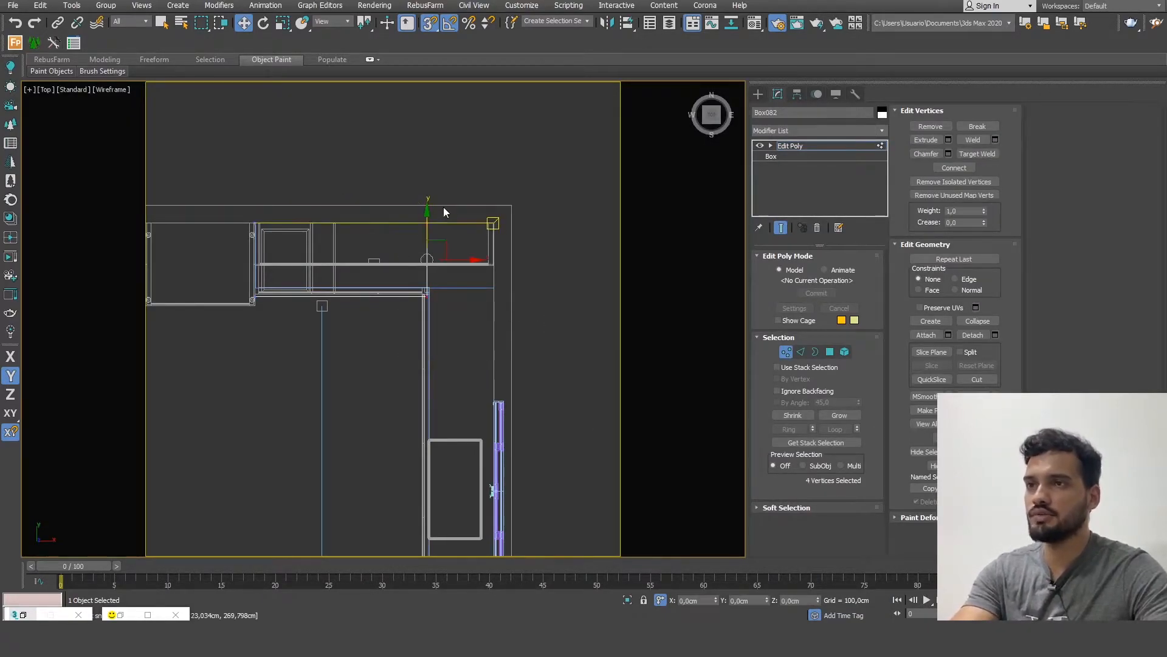
scroll(472, 266, up, 3)
drag(385, 286, 535, 182)
scroll(520, 136, down, 4)
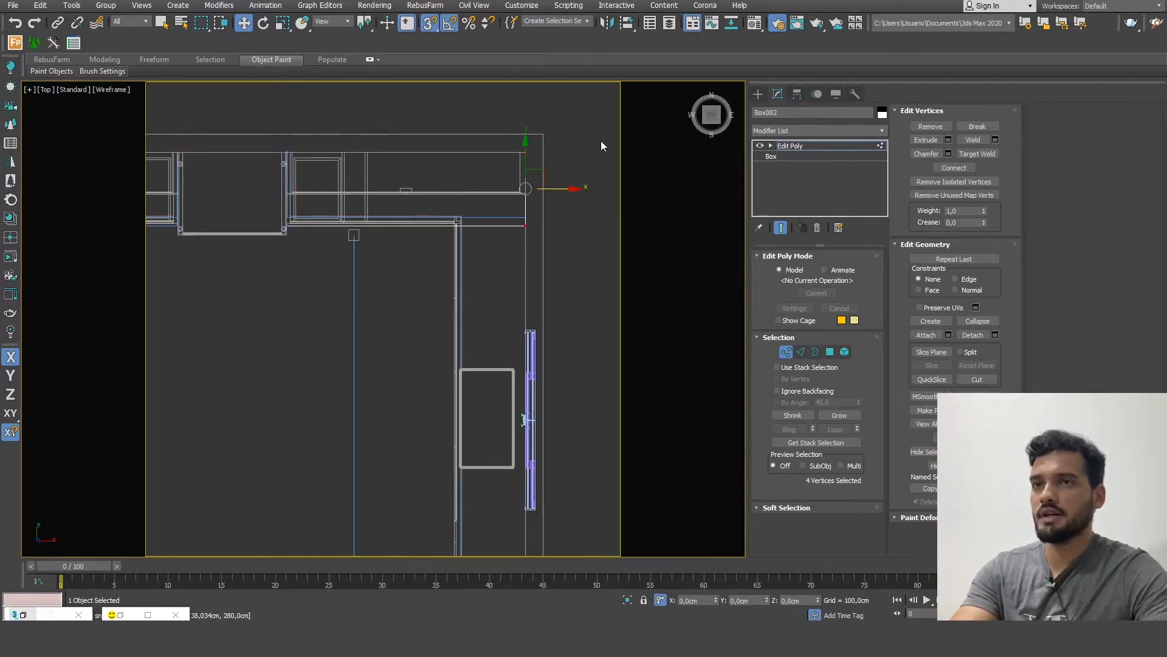
- Rotate-clone the corner countertop by a quarter turn in the top view as a single copy
click(759, 94)
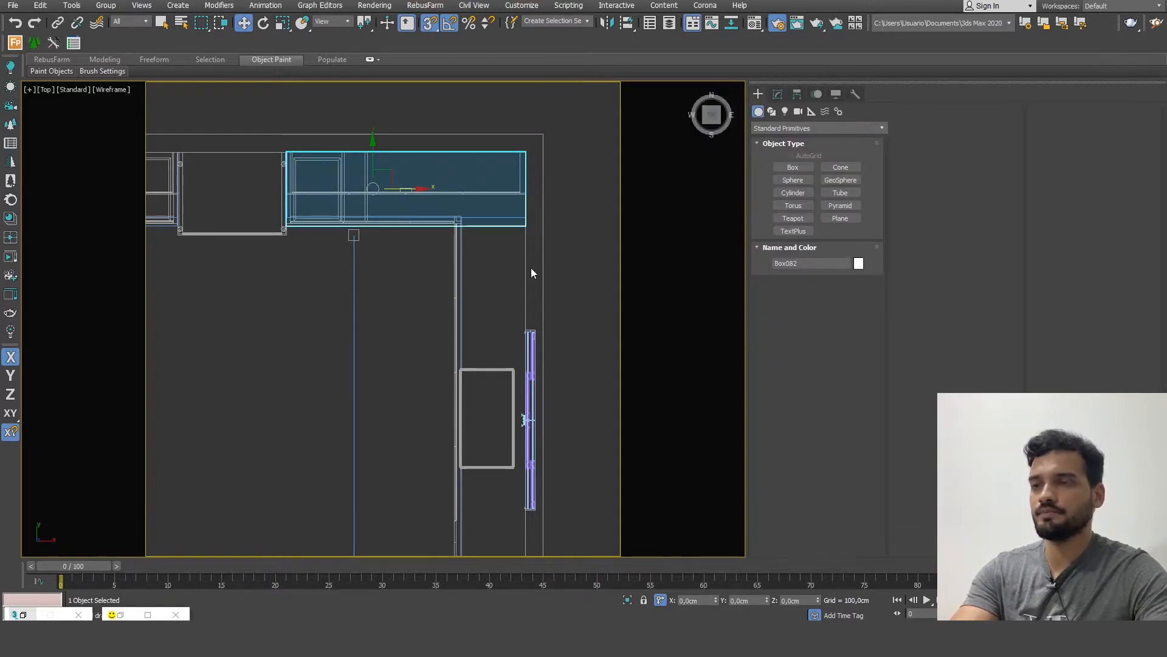
click(264, 25)
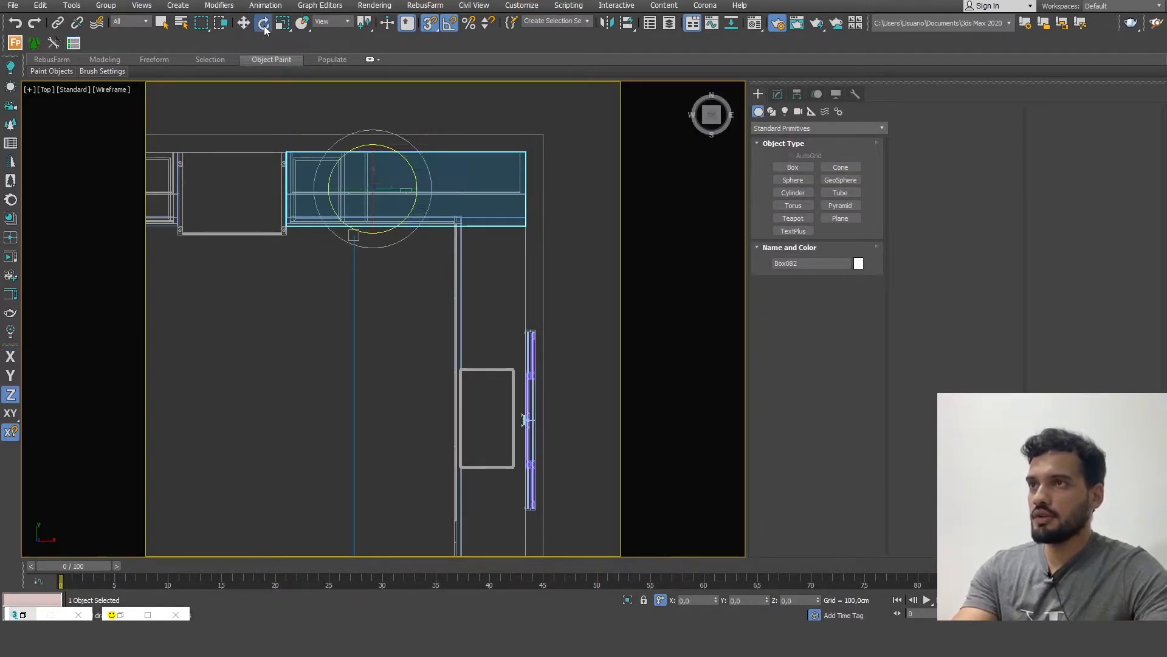
shift+drag(393, 149, 439, 185)
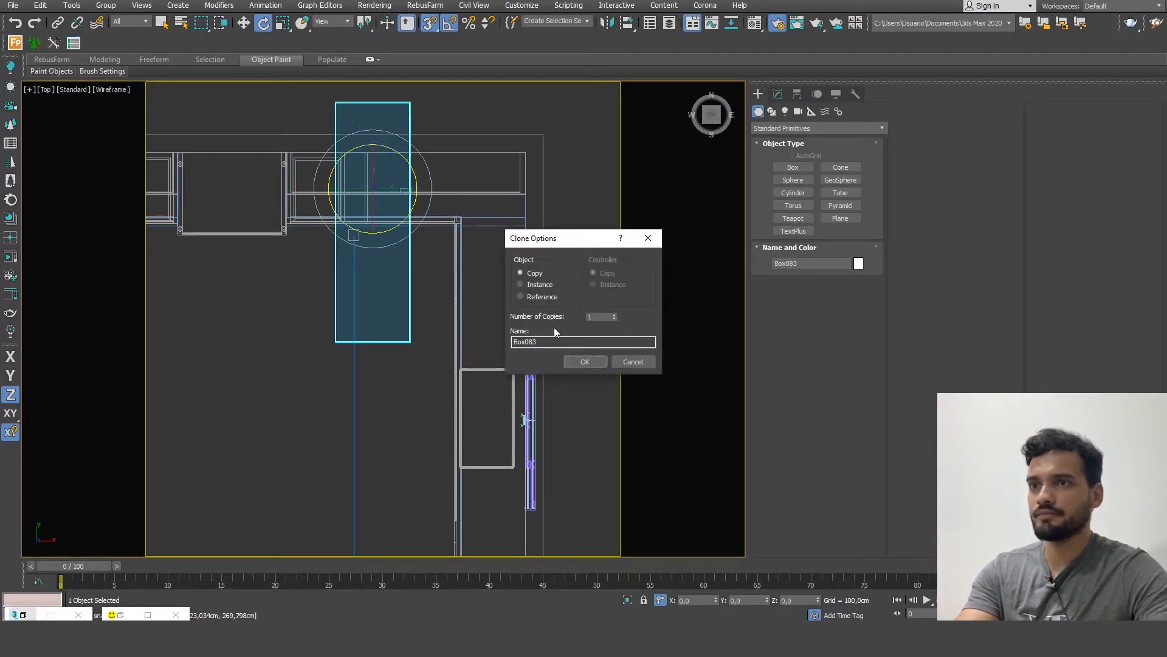
click(583, 362)
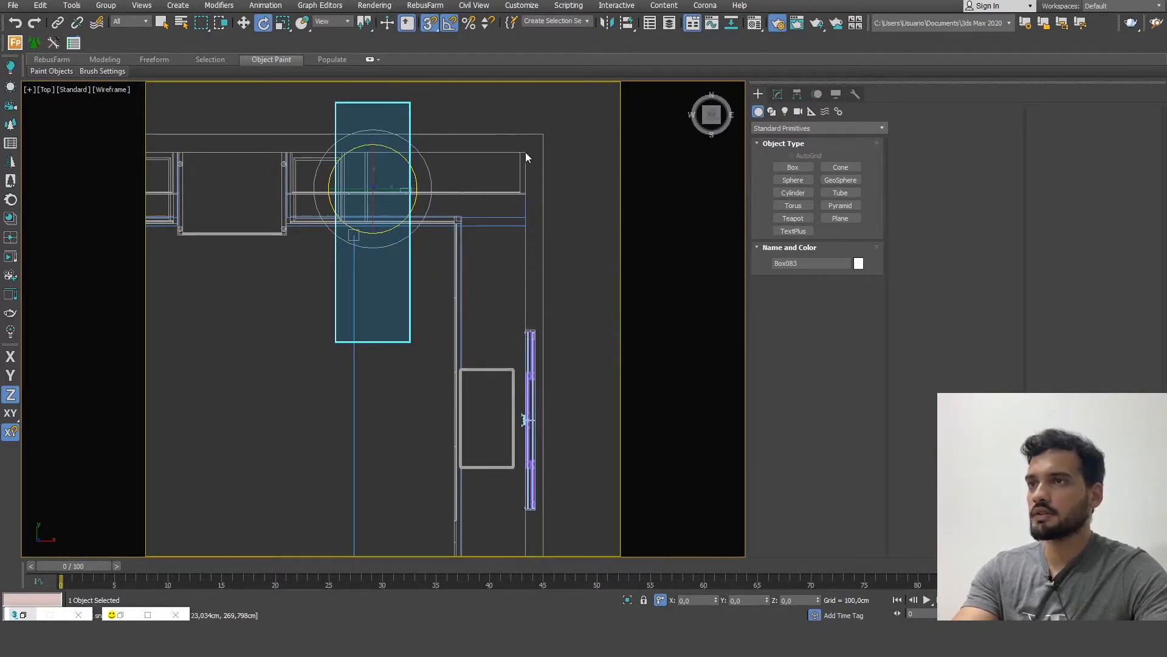
- Move the rotated countertop flush against the side wall and butt its end against the back countertop's front edge
click(245, 23)
drag(409, 103, 526, 155)
key(F6)
drag(526, 104, 527, 181)
scroll(511, 247, up, 3)
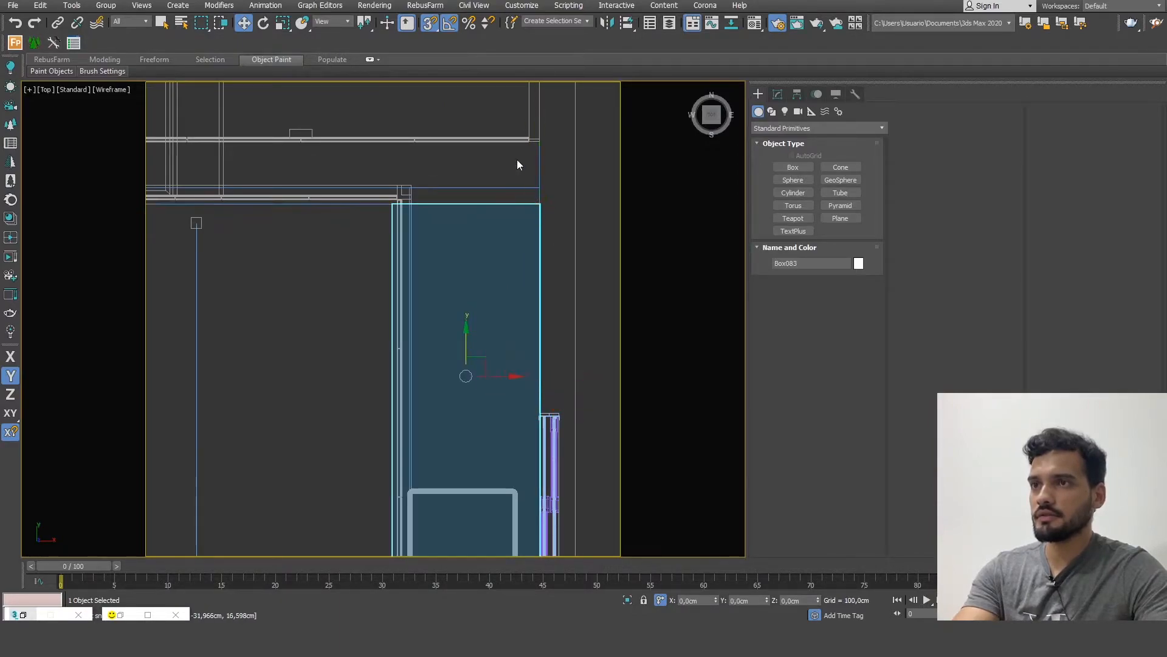
scroll(497, 124, down, 4)
- Stretch the side countertop's free-end vertices along Y to the end of the side cabinet run and check the fit in perspective
click(778, 93)
click(786, 352)
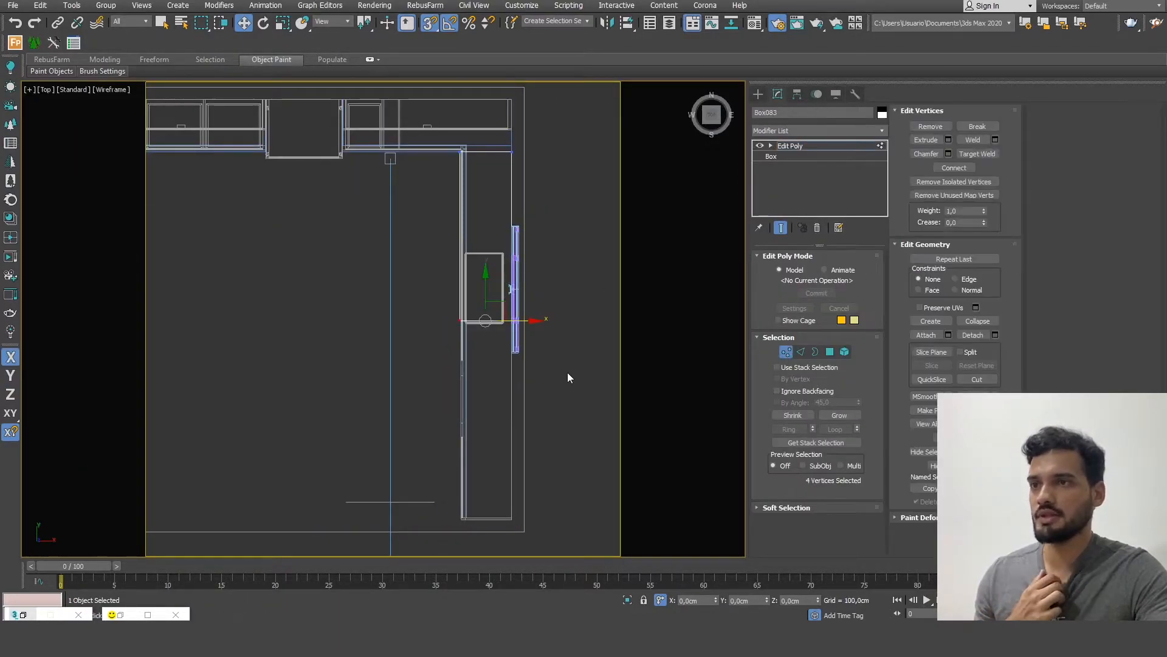
drag(386, 294, 386, 296)
drag(485, 281, 484, 486)
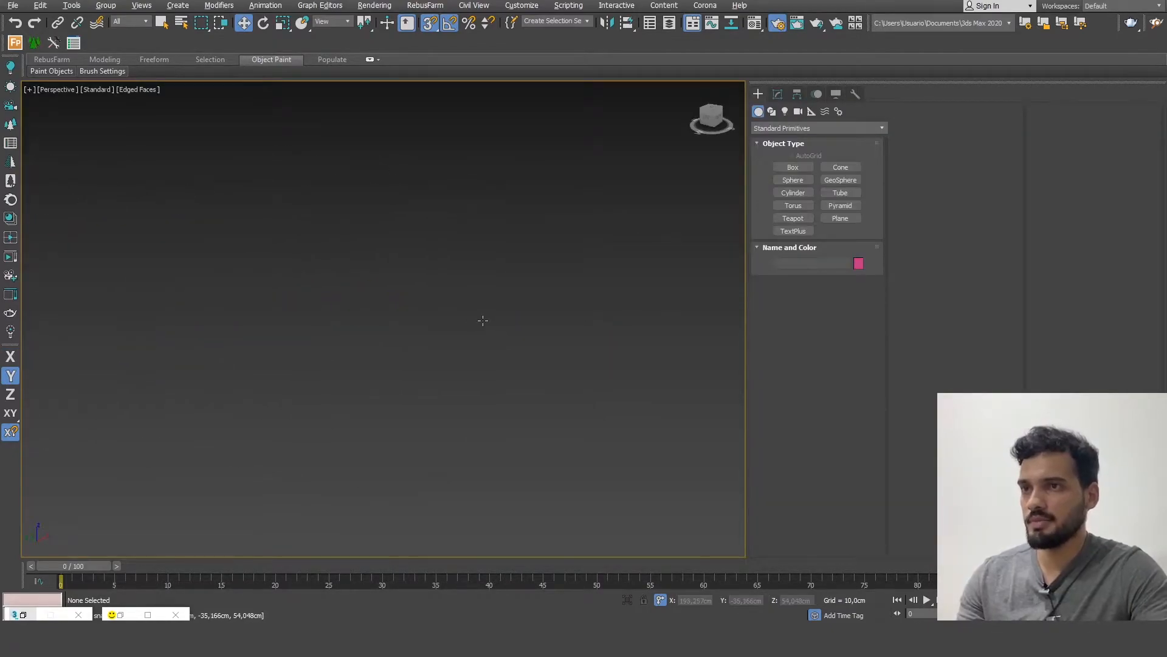
scroll(467, 333, down, 5)
middle_drag(629, 330, 454, 300)
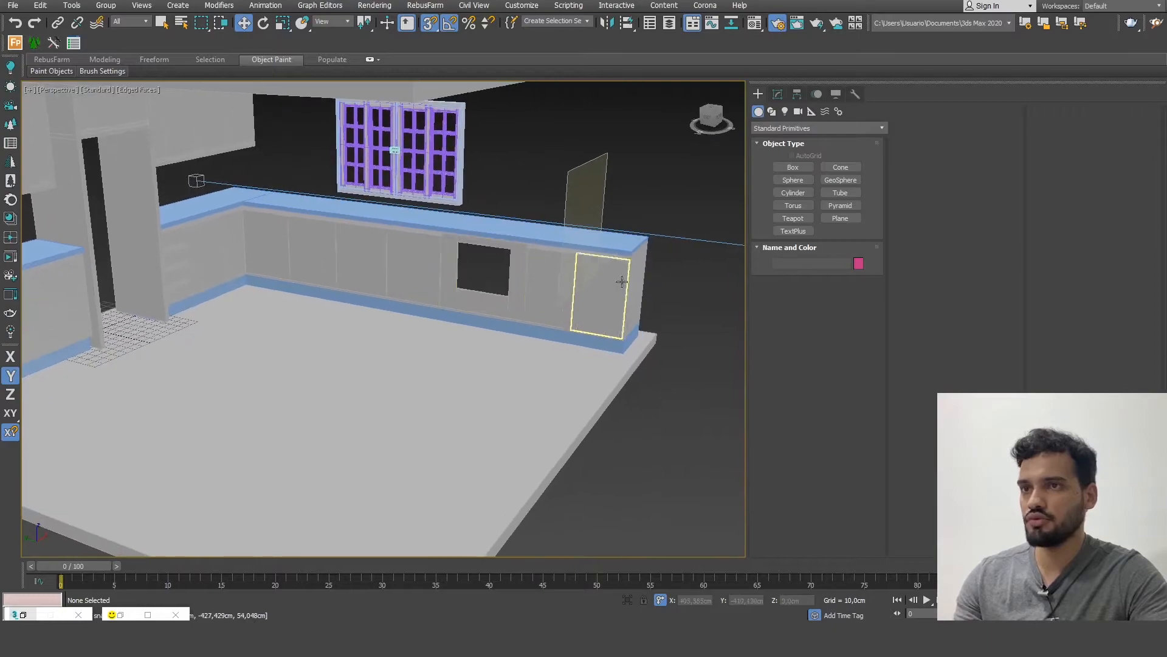
scroll(636, 257, up, 5)
scroll(636, 256, down, 5)
click(649, 208)
scroll(650, 208, up, 5)
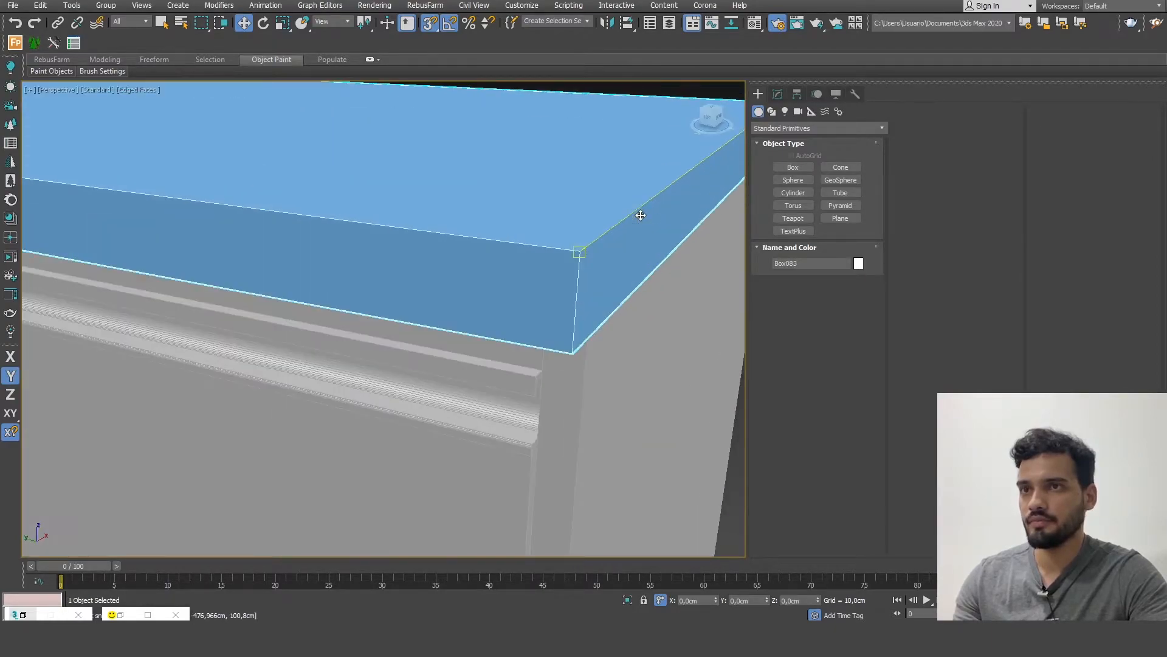
scroll(457, 201, down, 8)
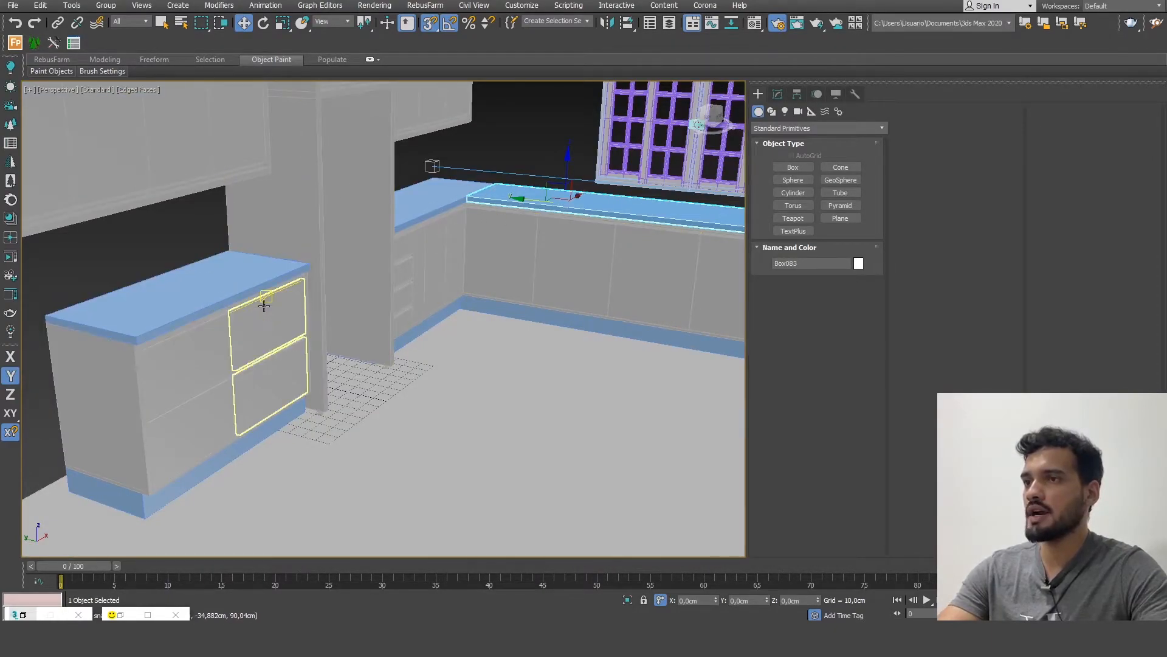
- Clone the three countertops upward along Z as single copies resting on the originals' top surfaces
click(87, 305)
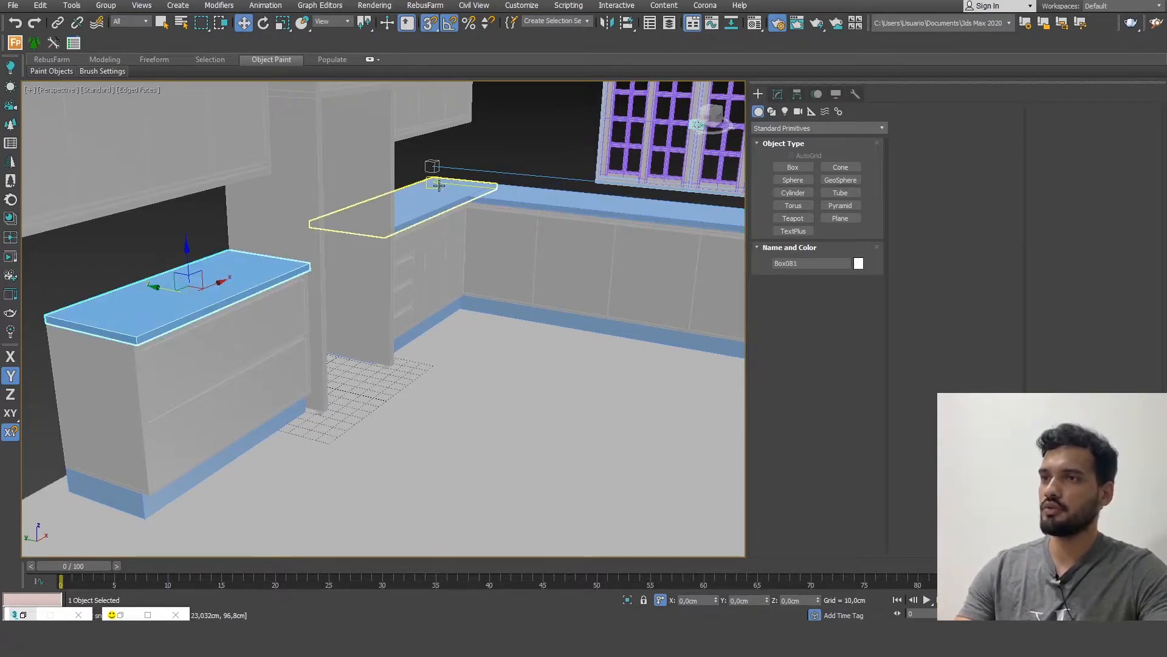
ctrl+click(420, 207)
ctrl+click(535, 206)
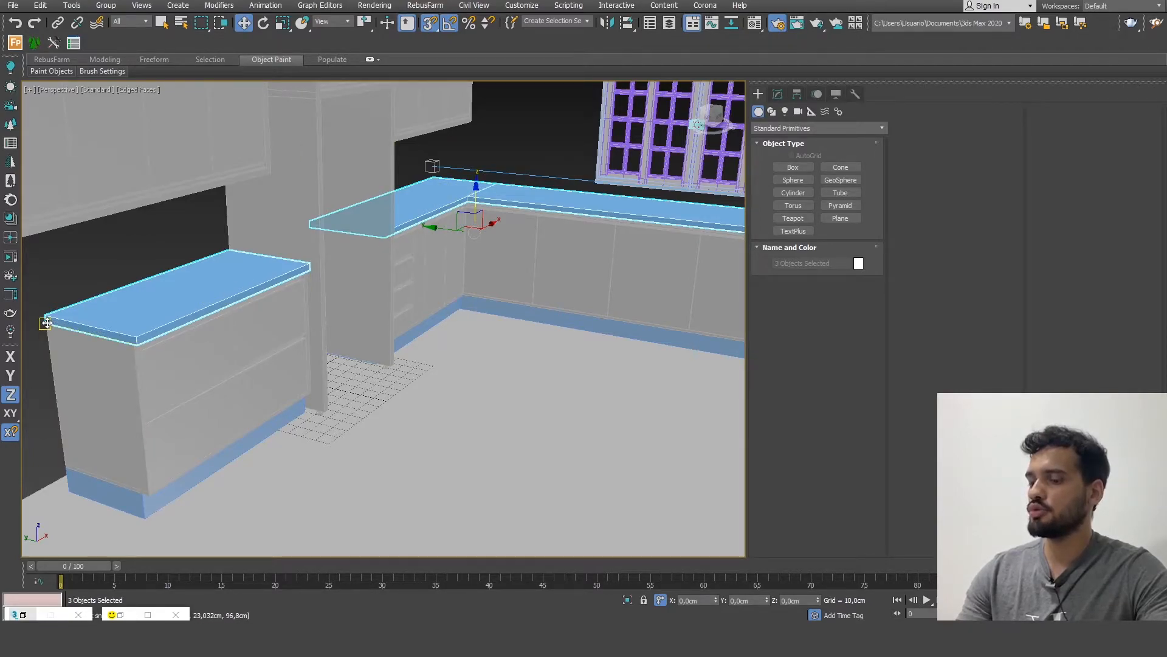
drag(47, 323, 47, 310)
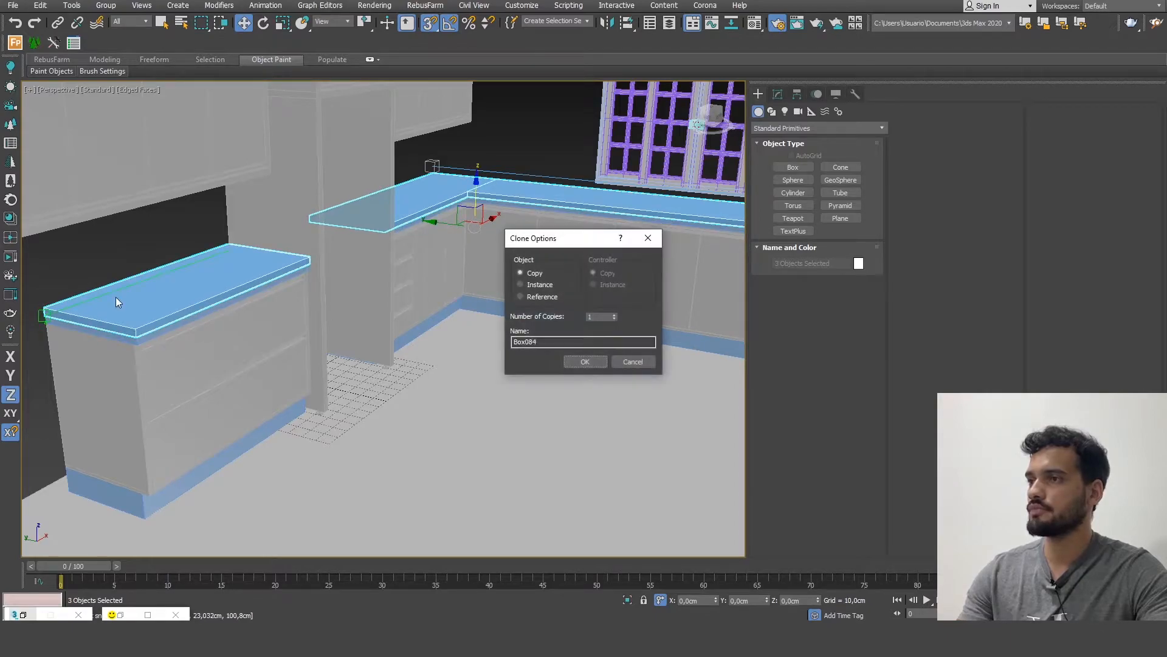
- Set the left raised copy's length to 1.5 cm and height to 10 cm to form a backsplash strip
click(62, 313)
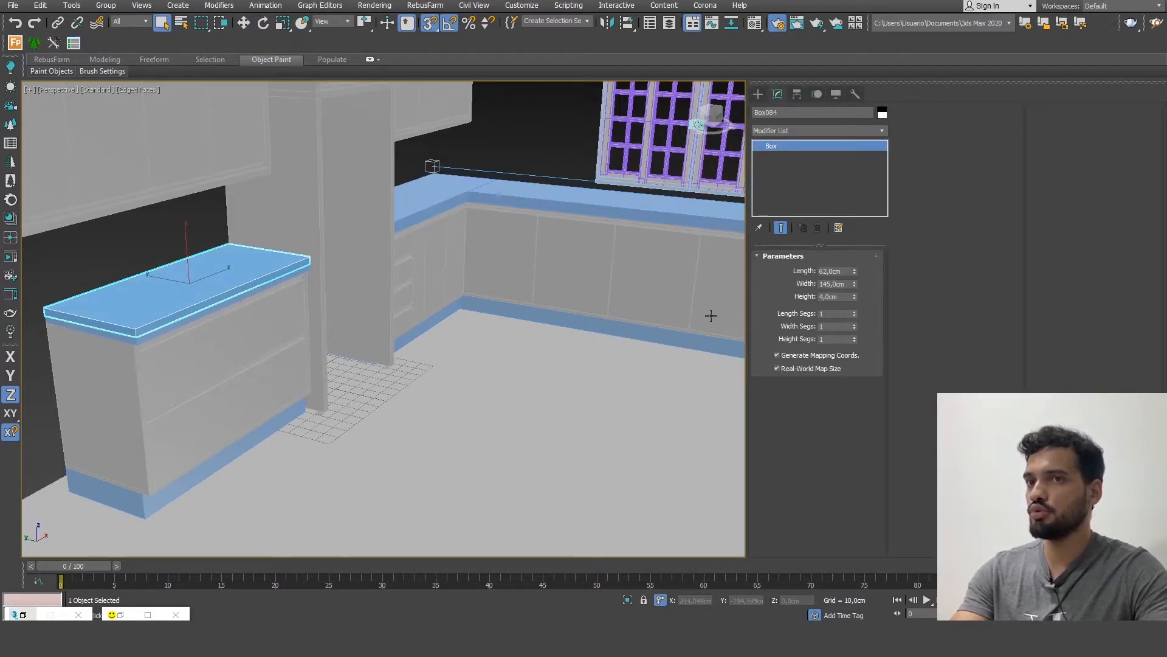
double_click(842, 271)
text(1,5)
key(Tab)
key(Tab)
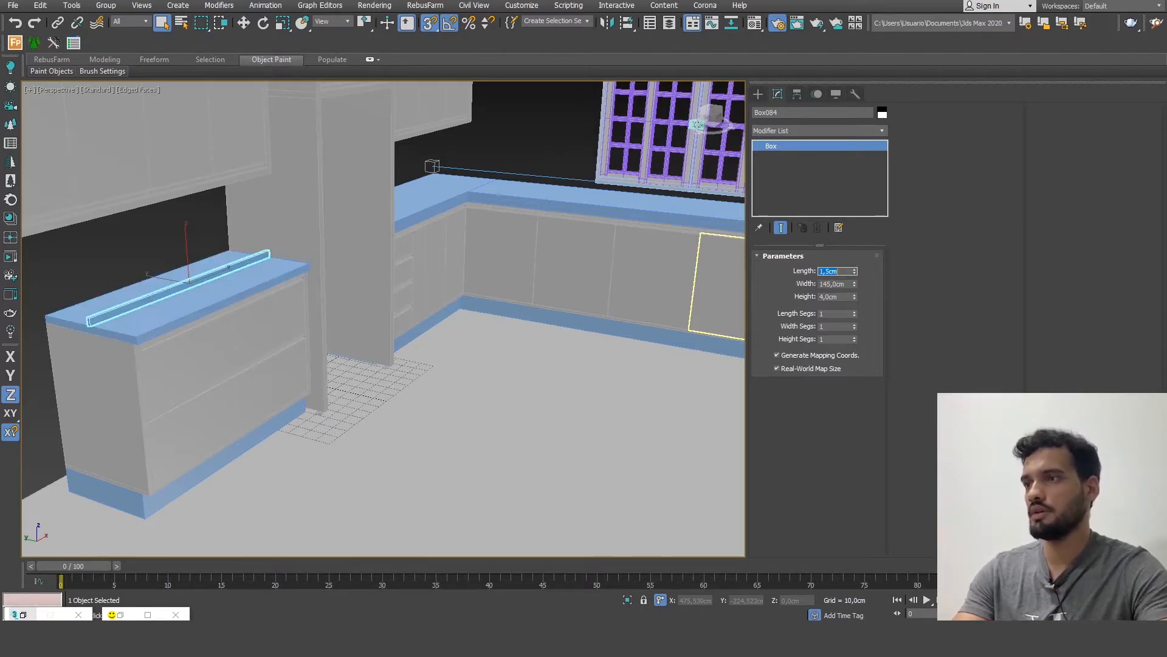
text(10)
key(Return)
- Snap the left backsplash strip along Y to the back edge of the left countertop
middle_drag(140, 315, 332, 314)
key(w)
scroll(270, 336, up, 4)
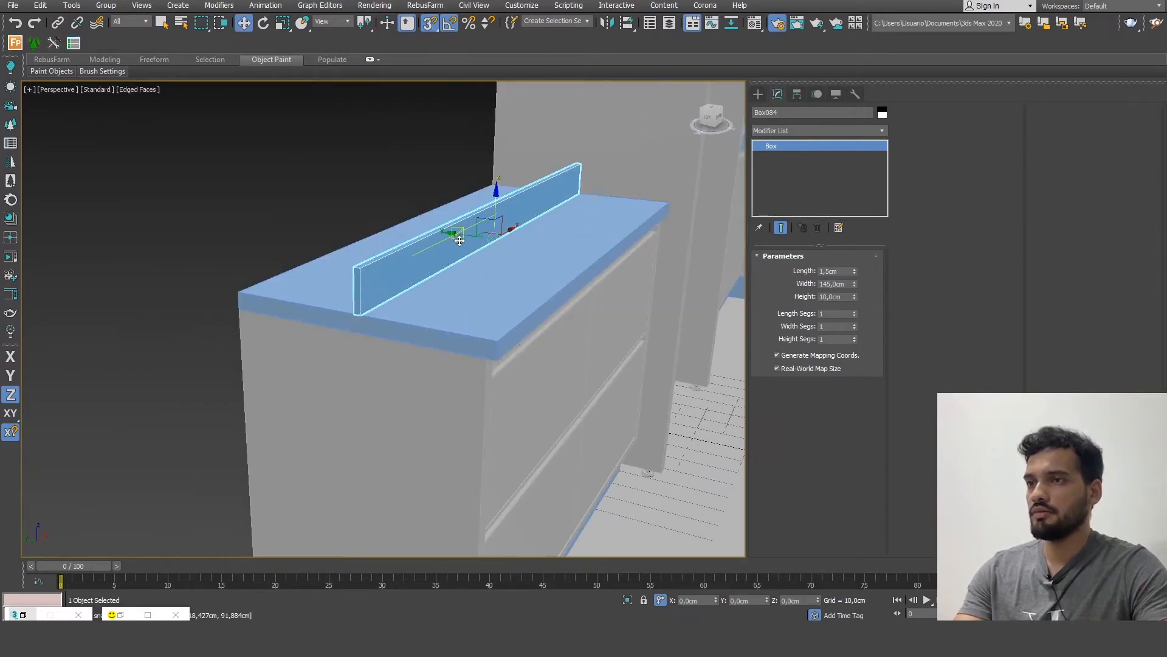
drag(459, 237, 242, 300)
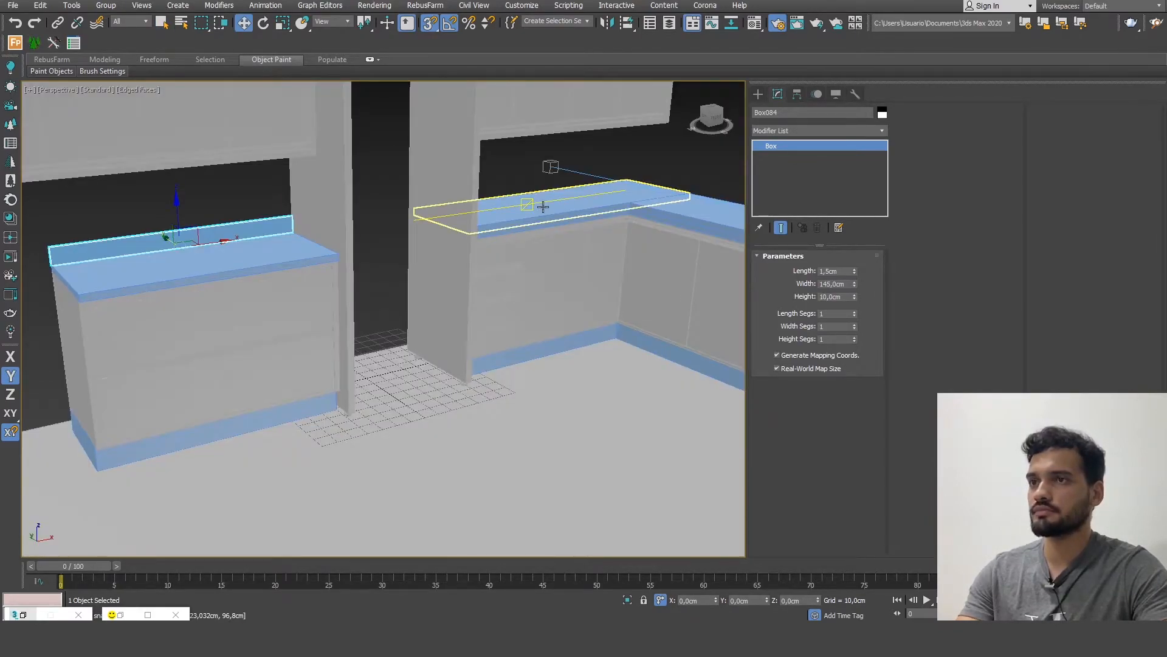
- Move the front vertices of the raised corner copy along Y to match the left backsplash's thickness
click(541, 208)
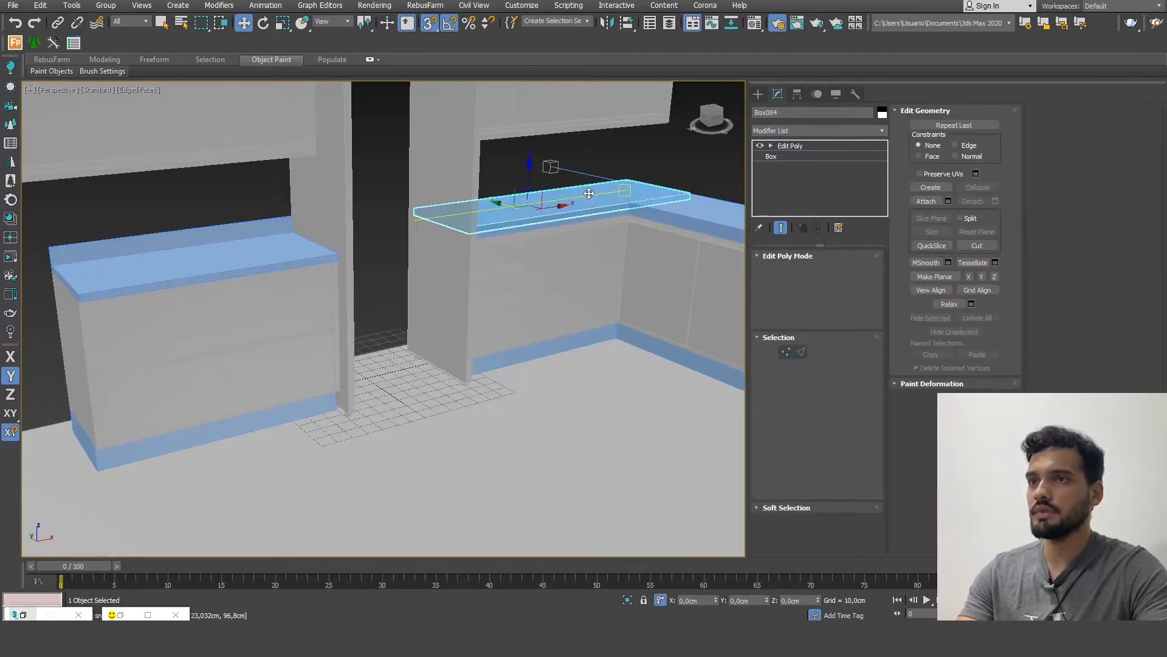
scroll(594, 199, up, 4)
scroll(592, 201, down, 2)
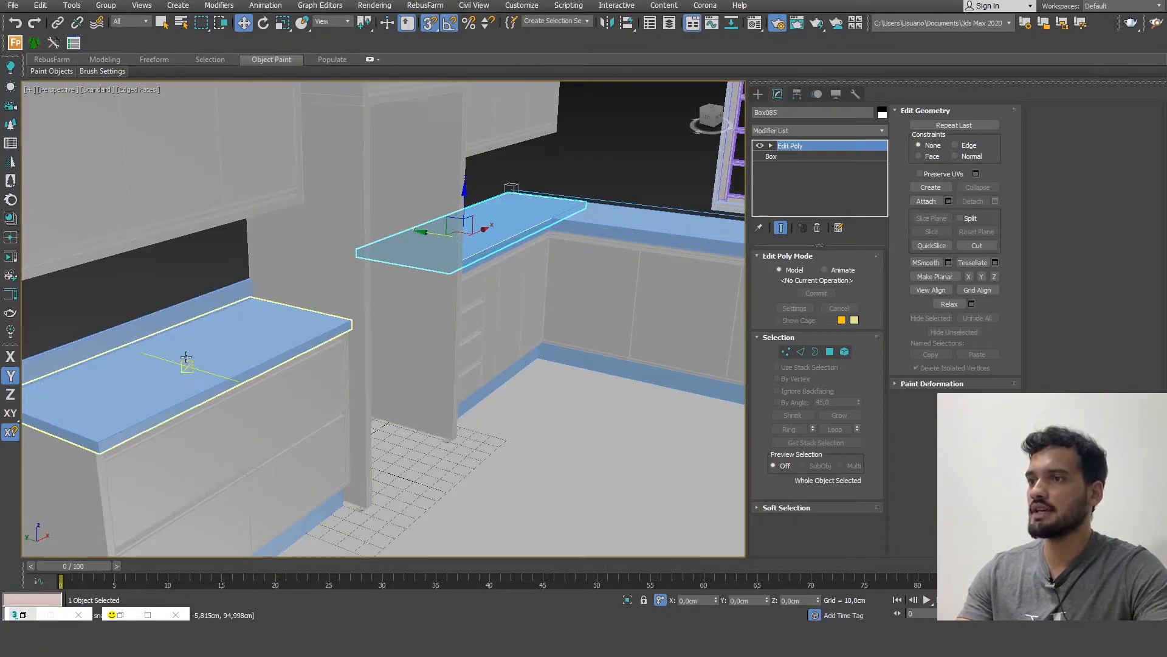
click(785, 352)
alt+middle_drag(544, 310, 629, 328)
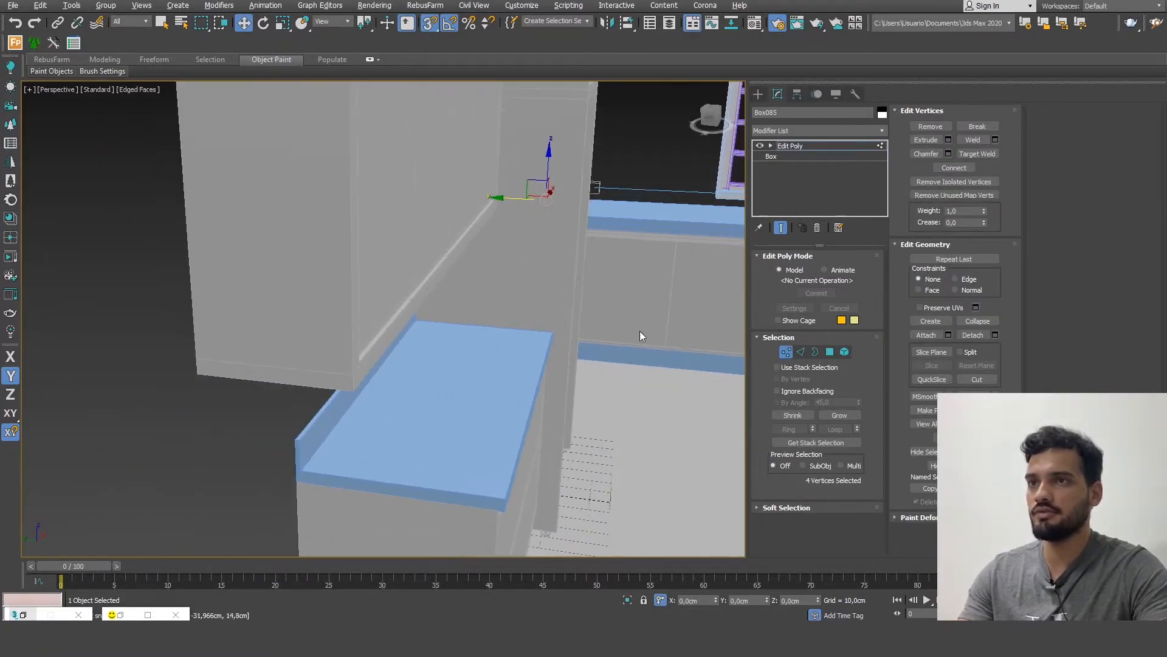
drag(545, 163, 545, 165)
alt+middle_drag(614, 292, 515, 295)
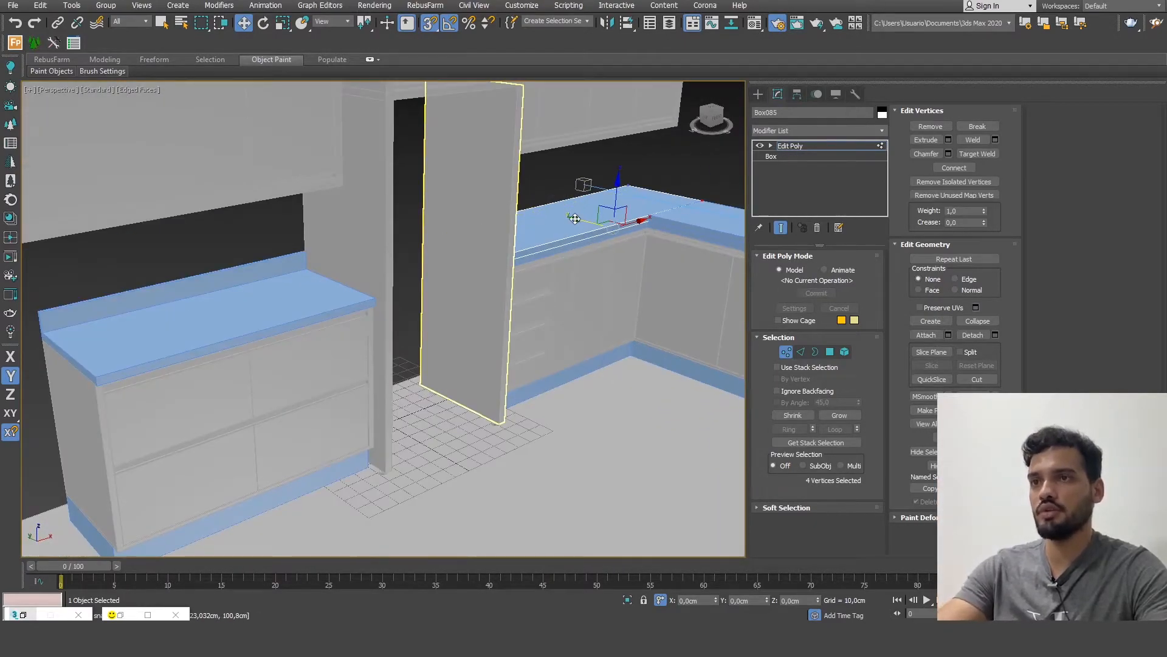
drag(574, 218, 43, 331)
alt+middle_drag(560, 248, 425, 220)
scroll(537, 262, up, 4)
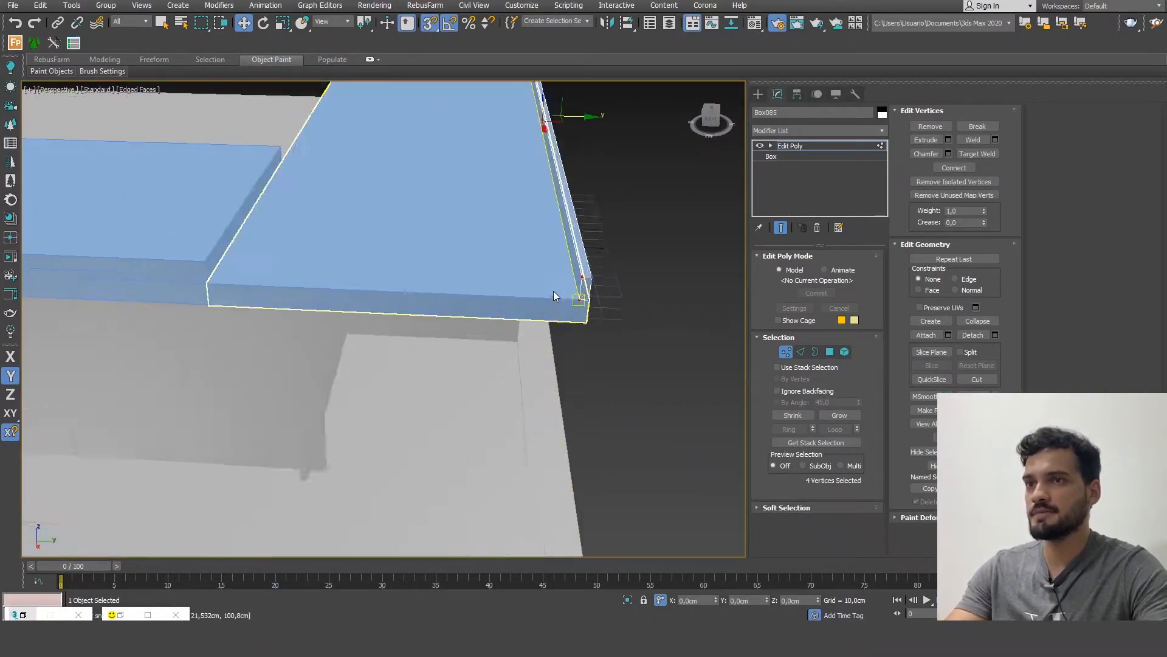
- Raise the corner backsplash's top vertices in the left view to match the left backsplash's height
key(l)
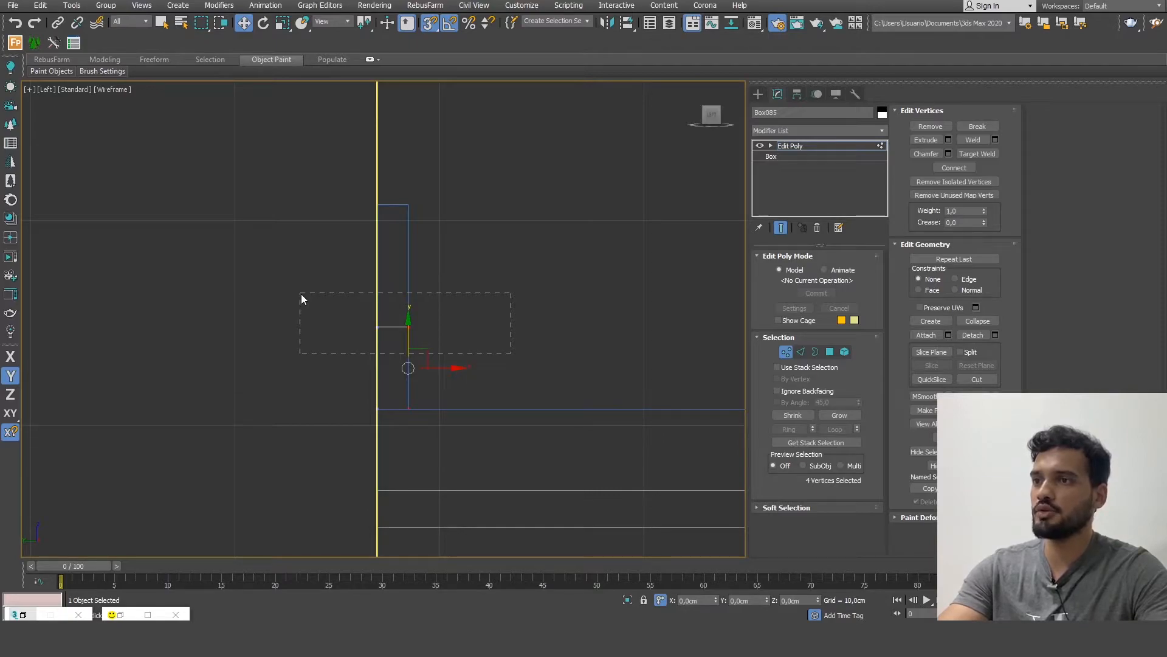
drag(301, 294, 301, 294)
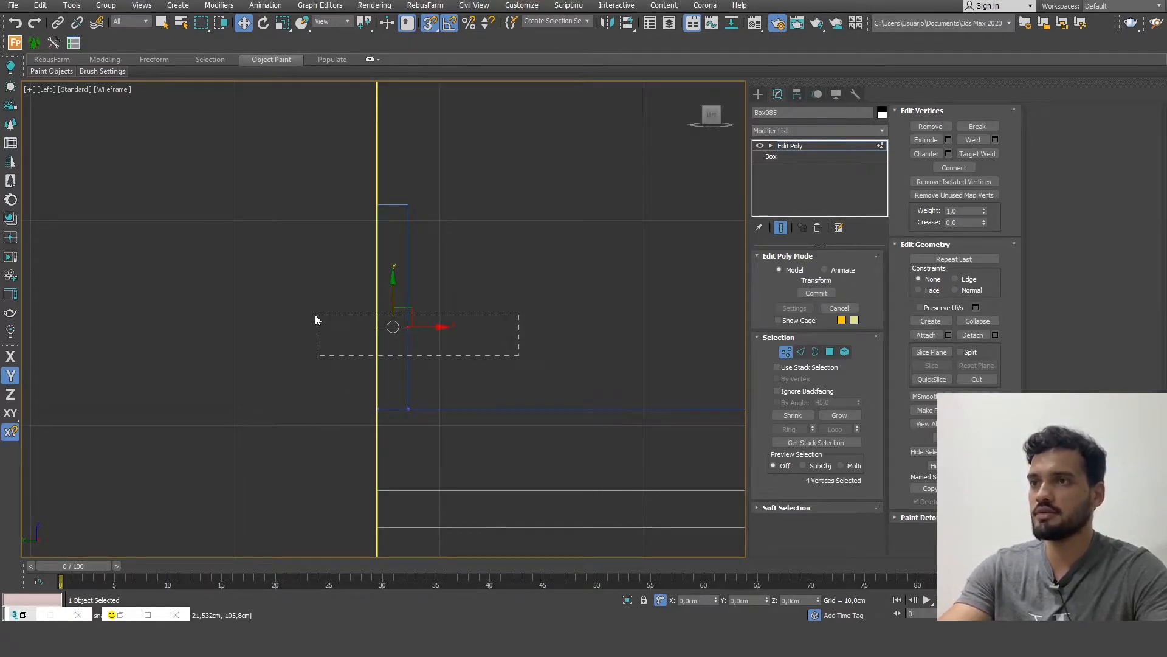
drag(393, 283, 407, 205)
alt+middle_drag(464, 342, 429, 345)
scroll(451, 293, down, 12)
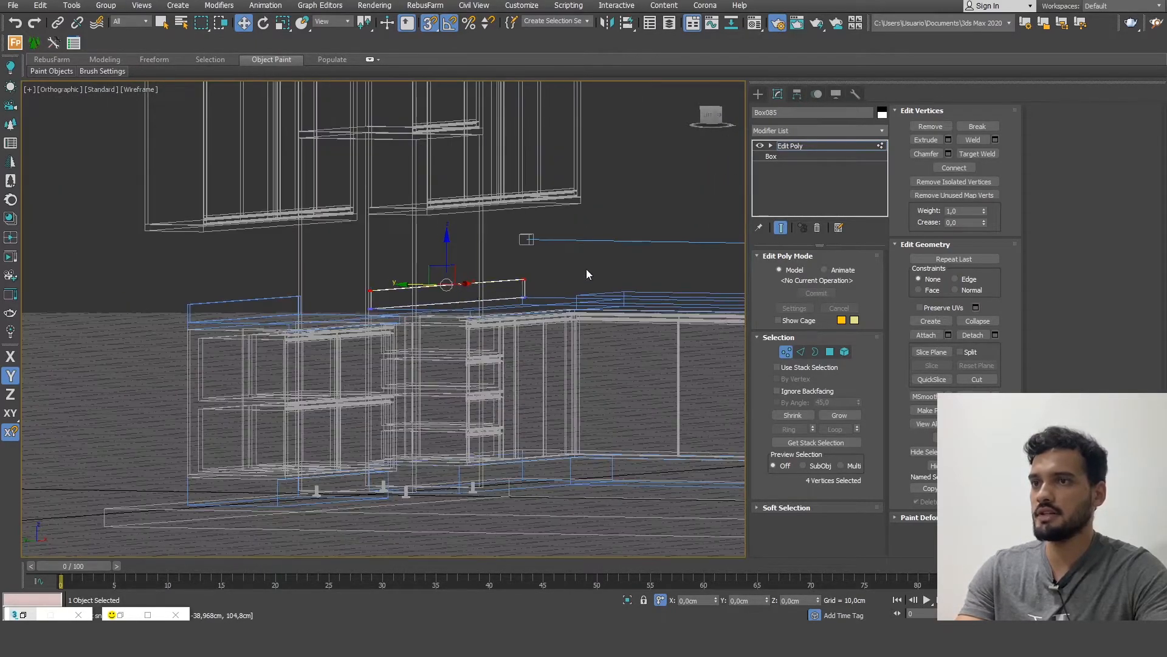
- Delete the raised copy of the side-wall countertop and select the corner backsplash strip
alt+middle_drag(547, 305, 516, 313)
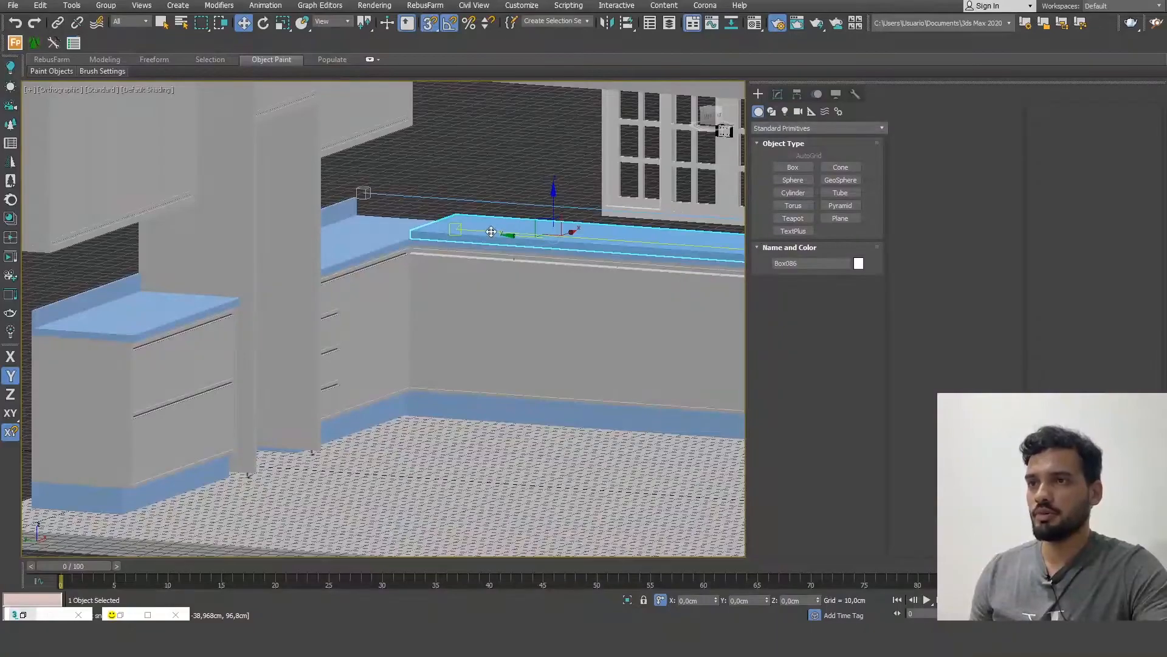
key(Delete)
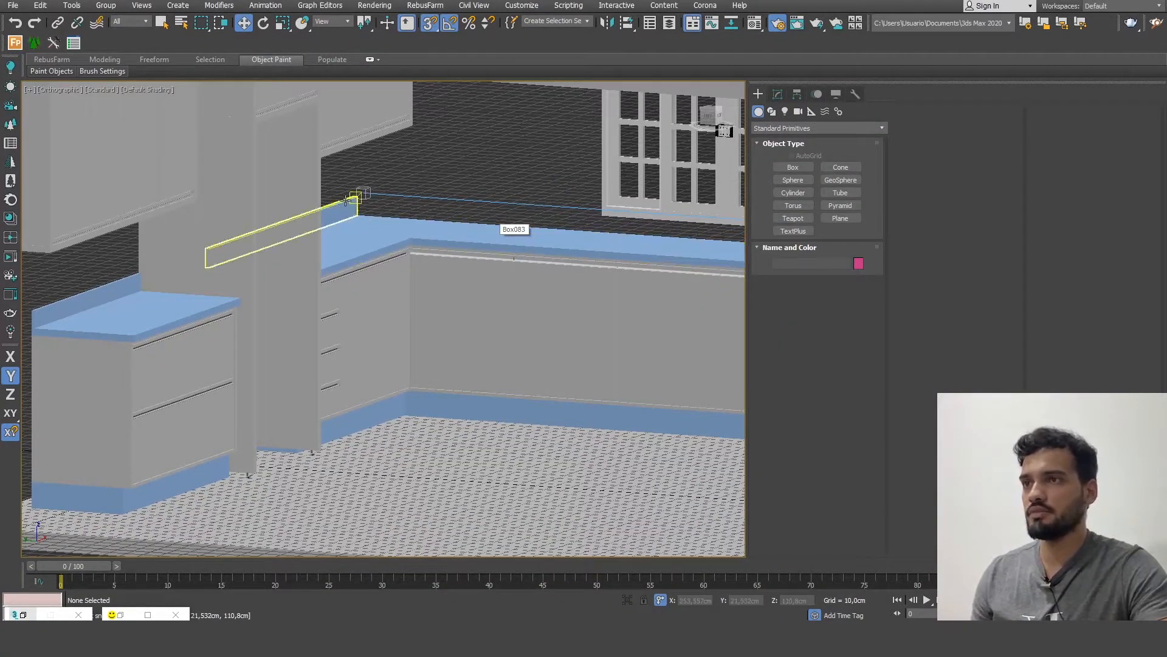
click(339, 207)
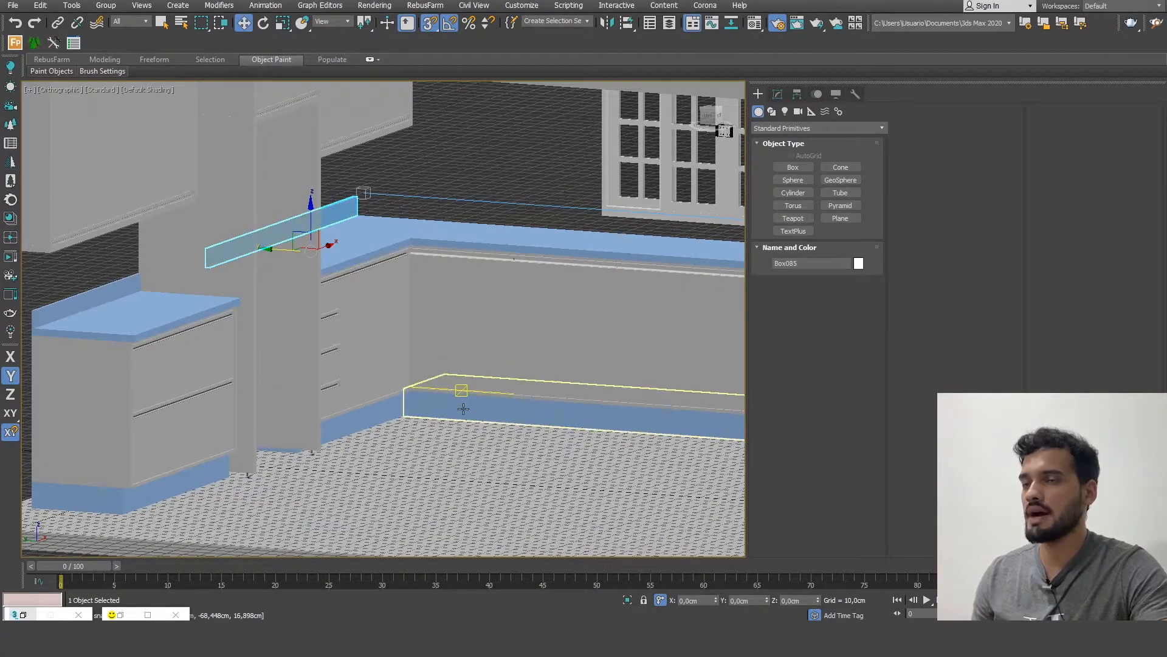
- In the top view, create a copy of the corner backsplash strip rotated 90 degrees to run along the side wall
key(t)
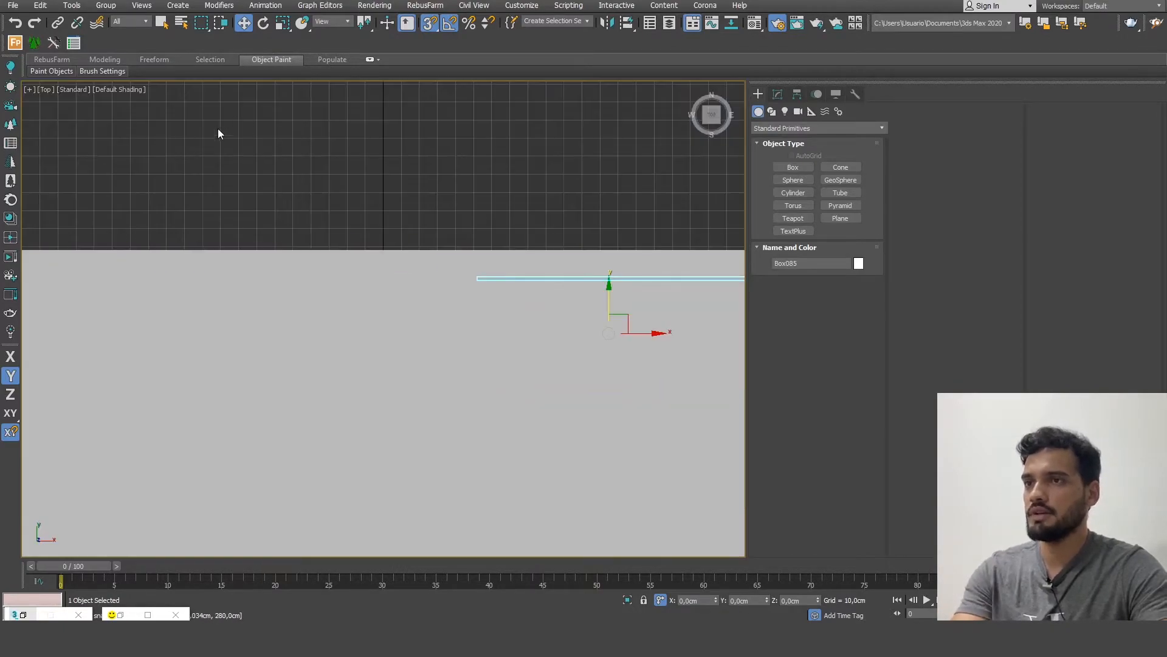
scroll(221, 130, down, 5)
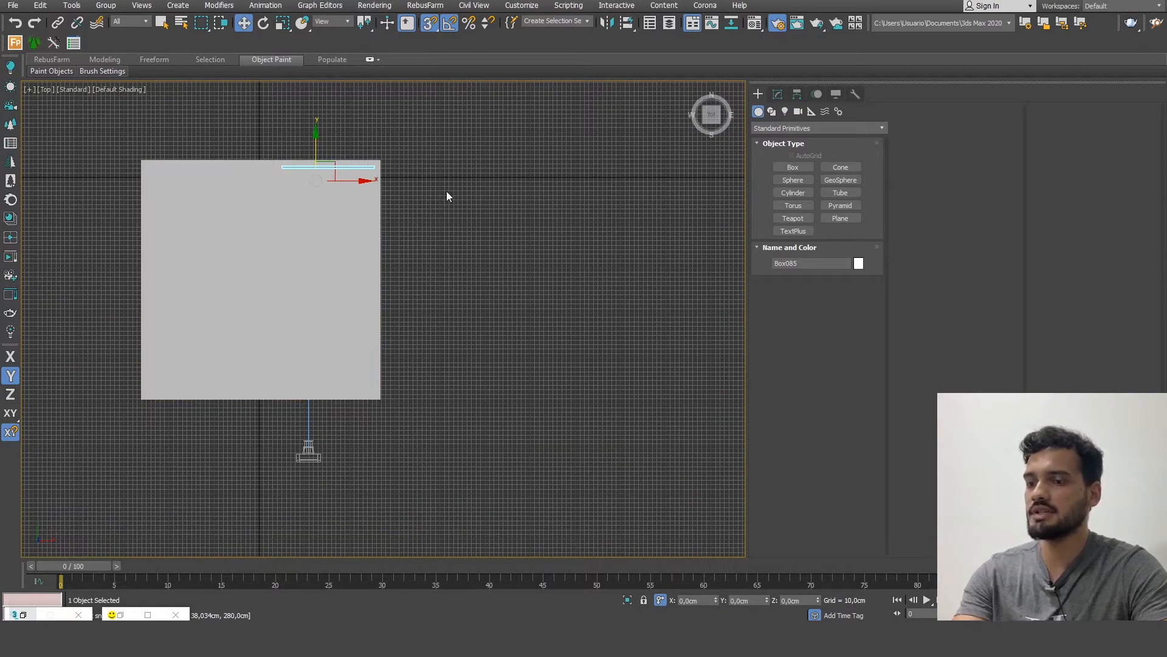
key(F3)
scroll(510, 213, up, 4)
scroll(461, 198, up, 3)
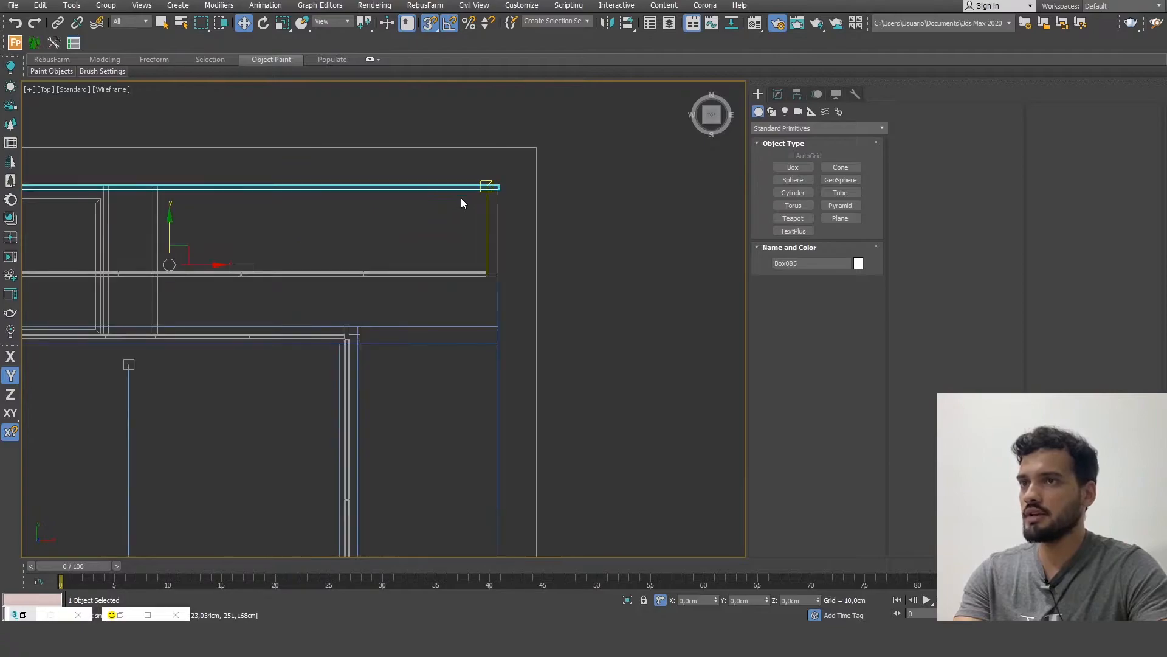
click(264, 25)
scroll(518, 207, down, 2)
shift+drag(286, 206, 335, 233)
click(587, 360)
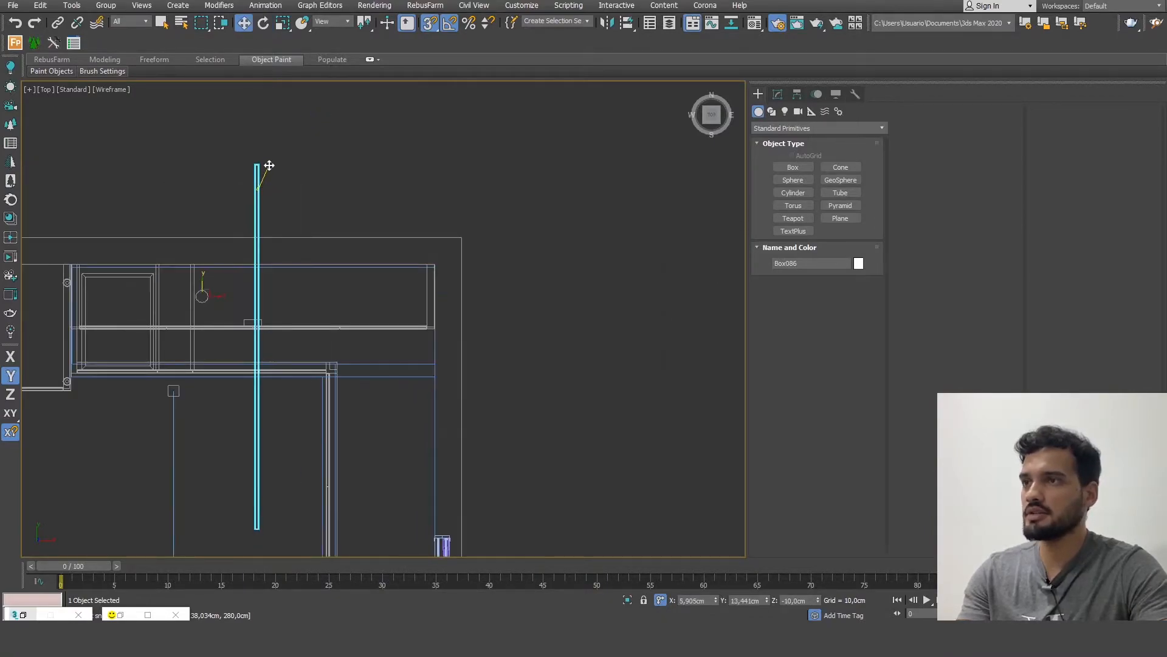
- Snap the rotated strip along Y to the rear backsplash and along X to the side countertop's outer edge
drag(269, 165, 417, 237)
scroll(439, 274, up, 6)
scroll(424, 231, down, 5)
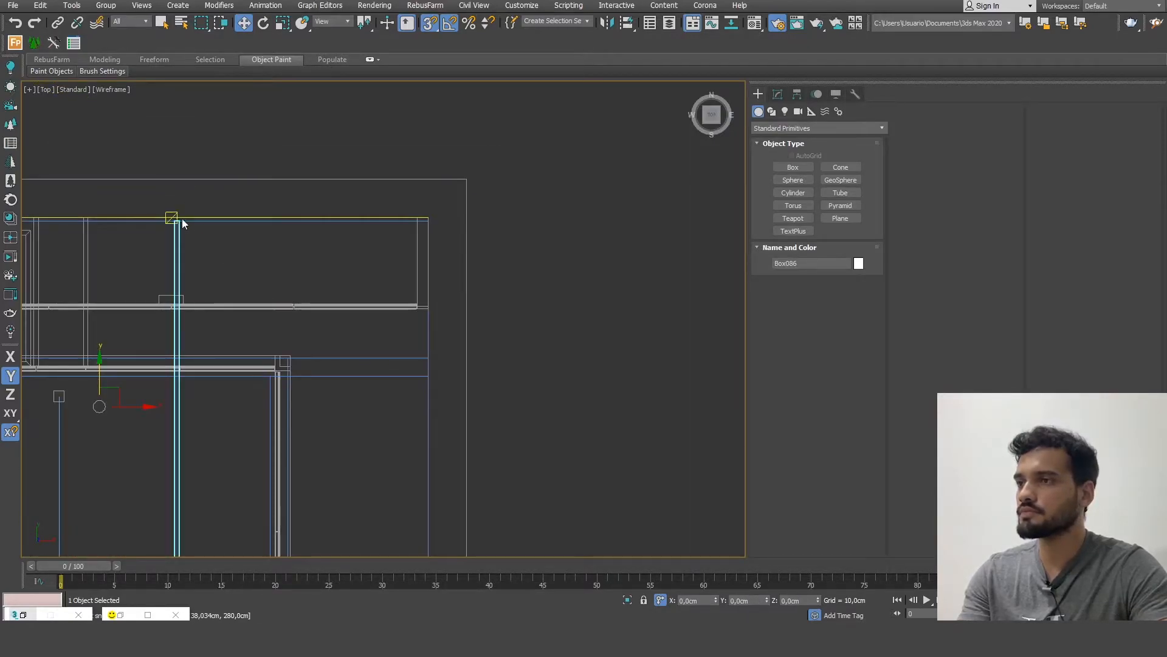
click(142, 407)
drag(177, 222, 425, 227)
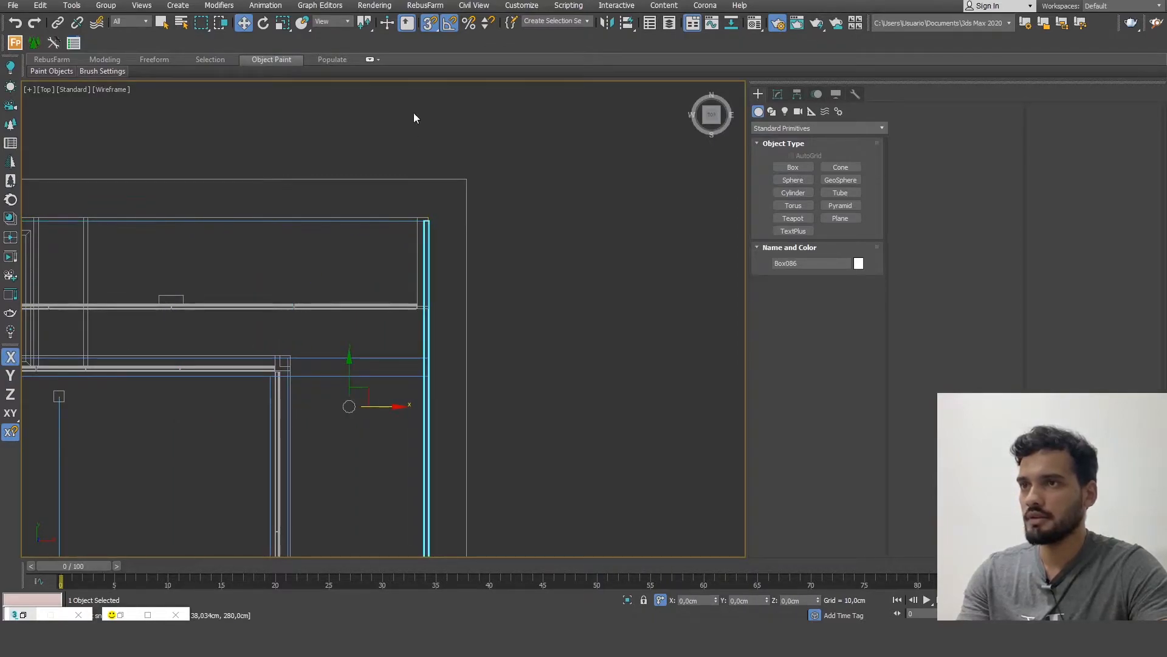
- Move the end vertices of the side backsplash along Y to the far end of the side countertop, and return to the camera view
scroll(413, 124, down, 4)
click(778, 95)
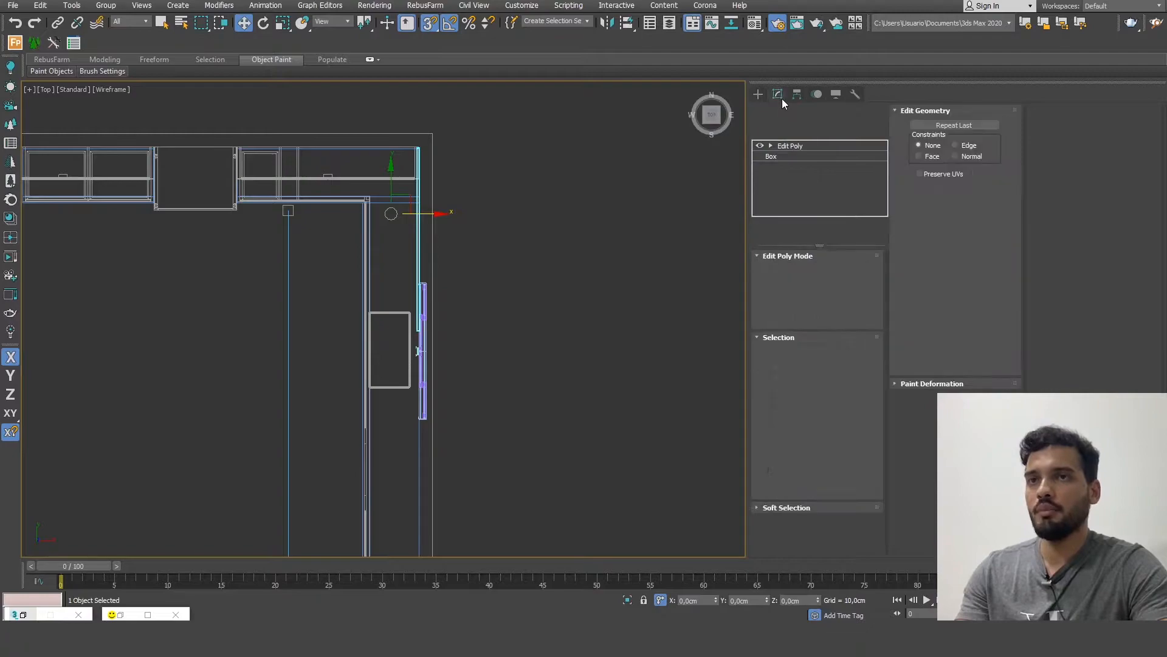
click(785, 355)
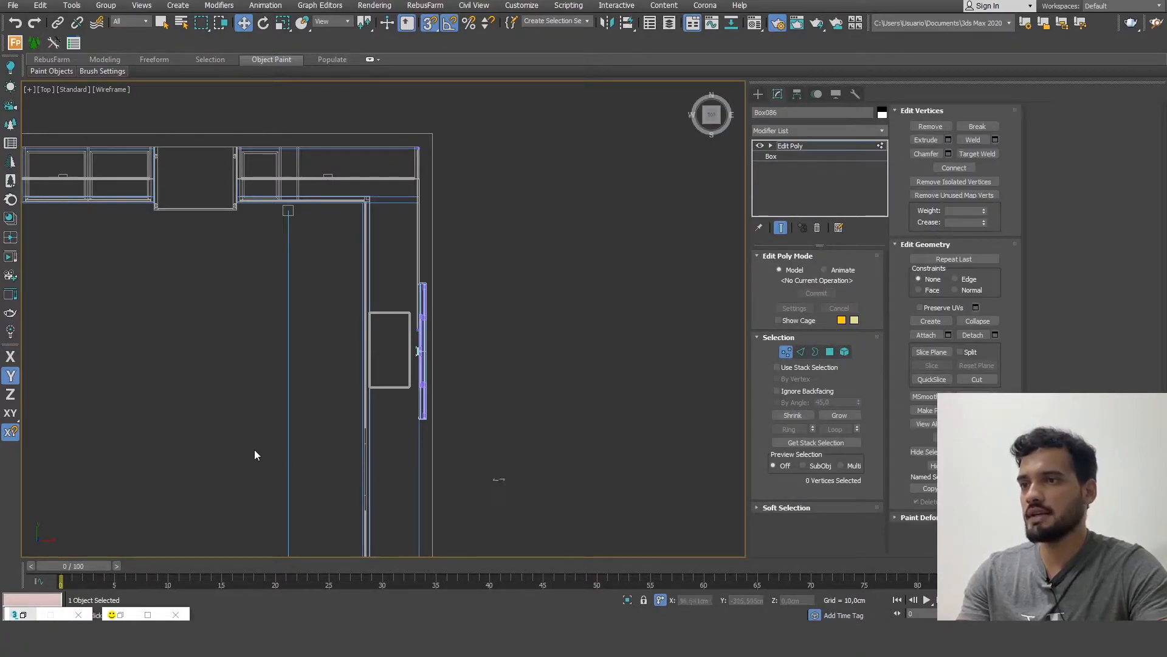
drag(165, 343, 168, 343)
scroll(341, 349, down, 3)
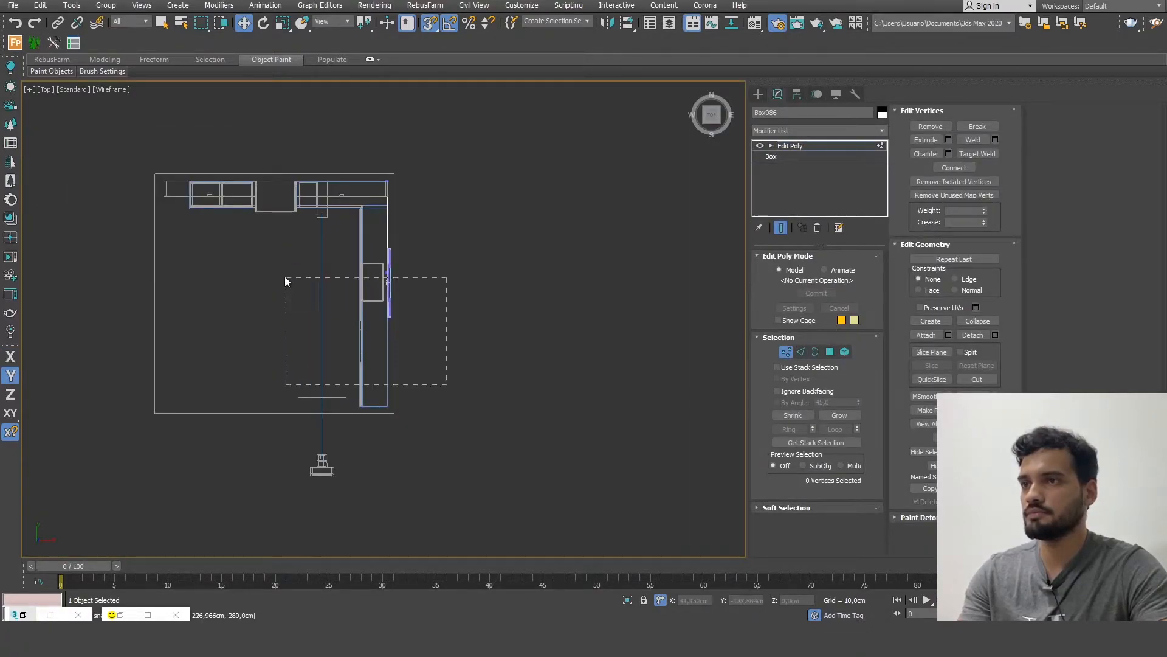
drag(488, 320, 311, 222)
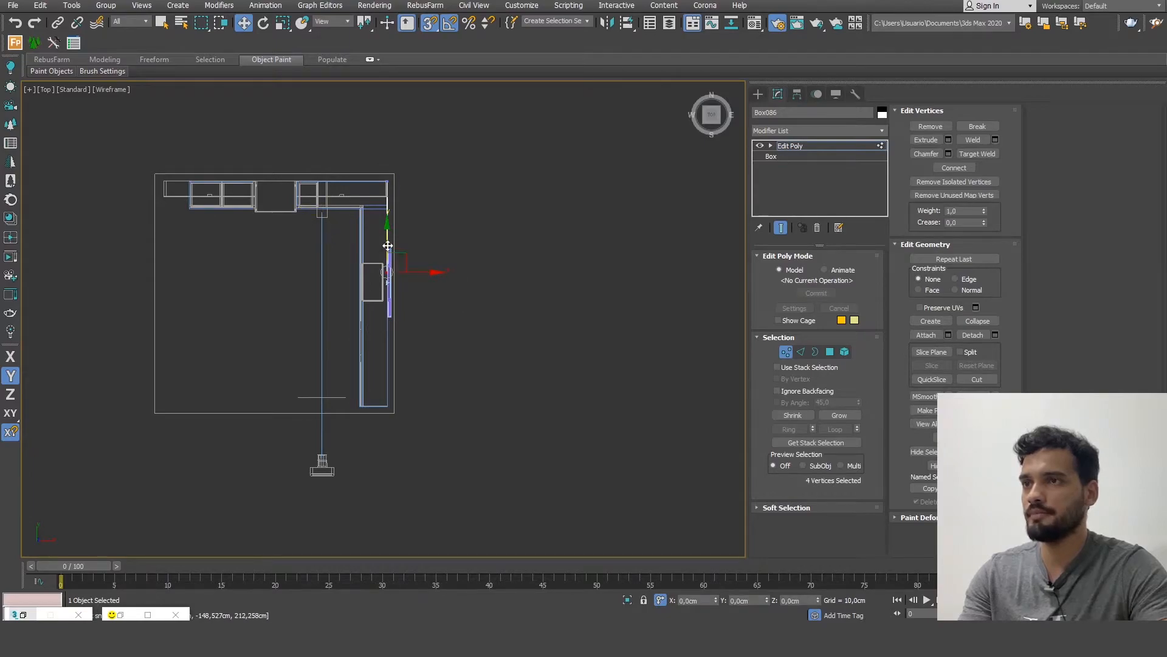
drag(395, 303, 331, 376)
scroll(393, 410, up, 8)
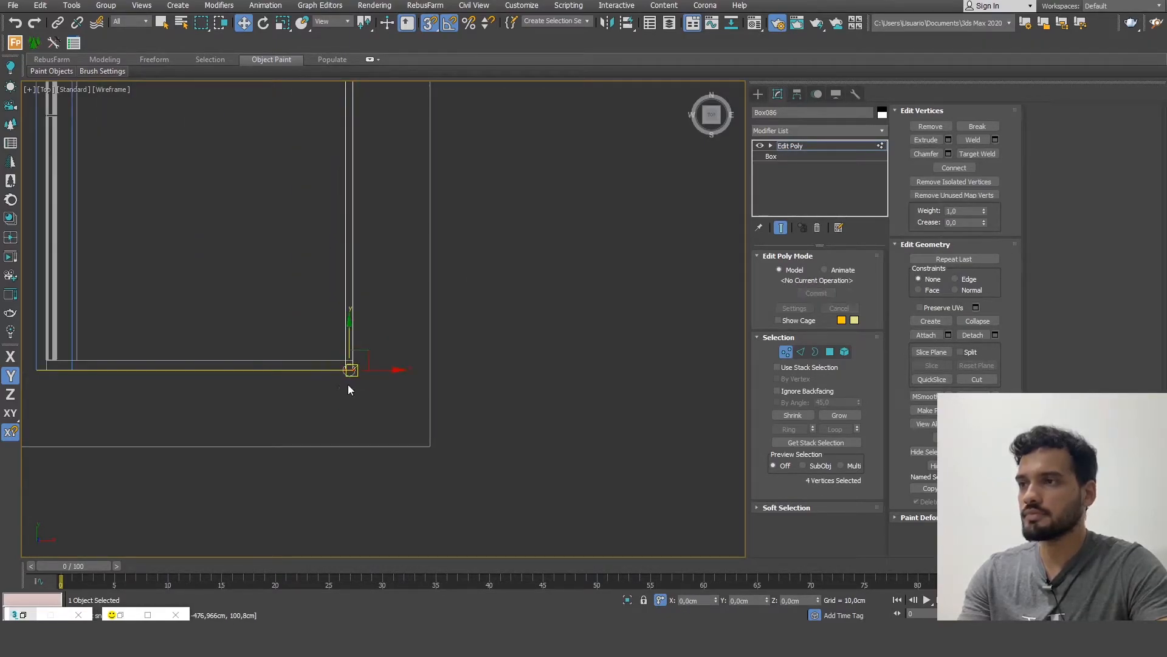
scroll(605, 353, down, 3)
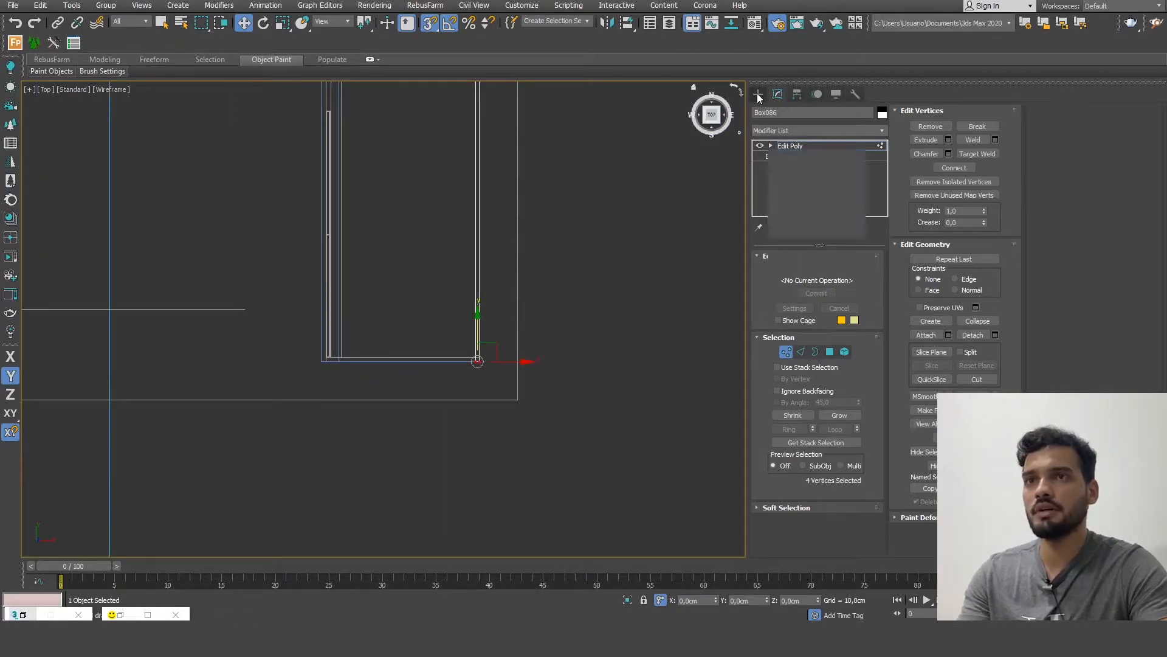
click(758, 94)
scroll(582, 331, down, 5)
key(c)
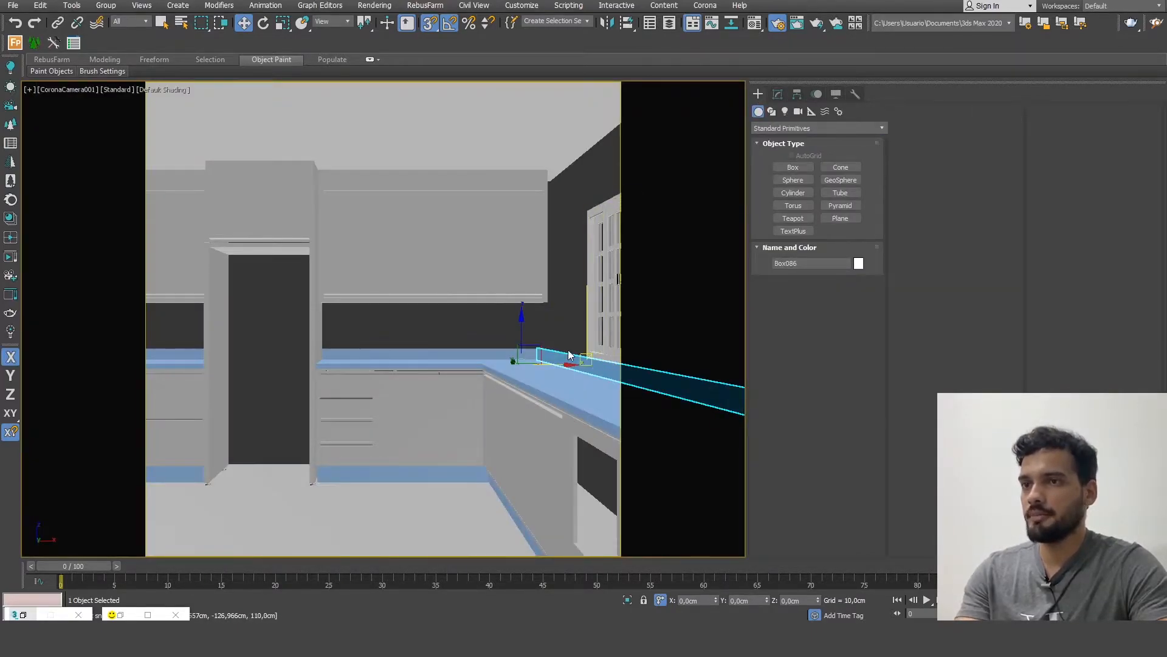
- Select the whole scene and strip the materials from all objects with the UVW/material removal utility, using Set Gray
key(t)
scroll(382, 255, down, 4)
drag(552, 375, 219, 167)
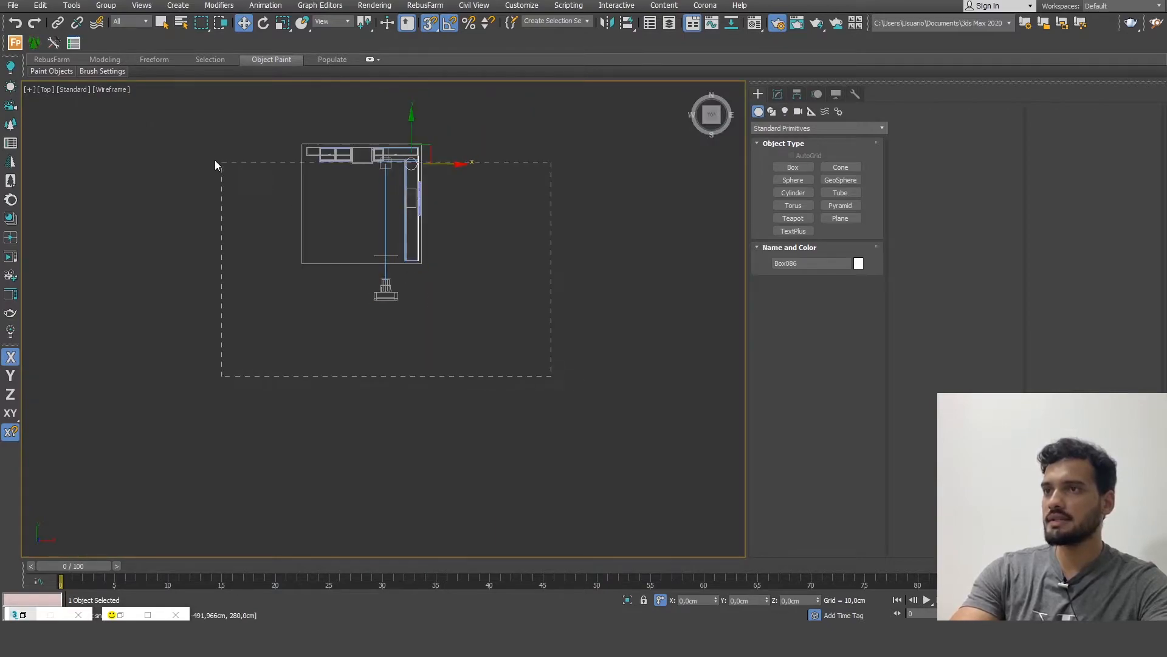
drag(202, 120, 201, 118)
click(855, 94)
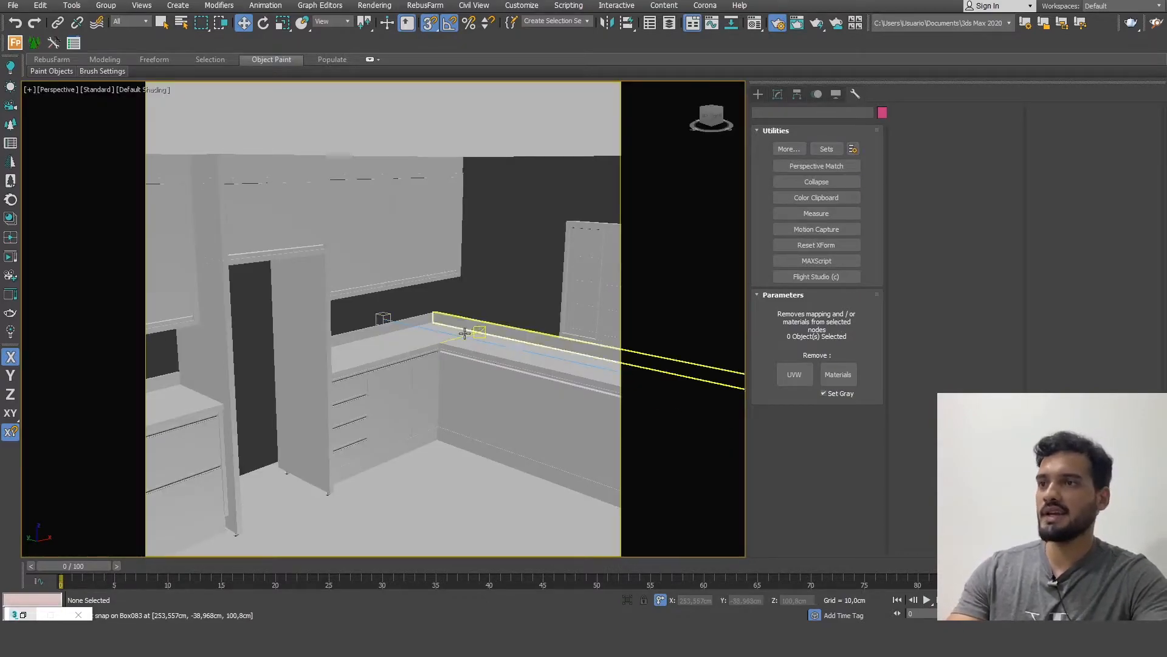
- Unhide all objects in the scene
scroll(448, 265, down, 5)
right_click(412, 372)
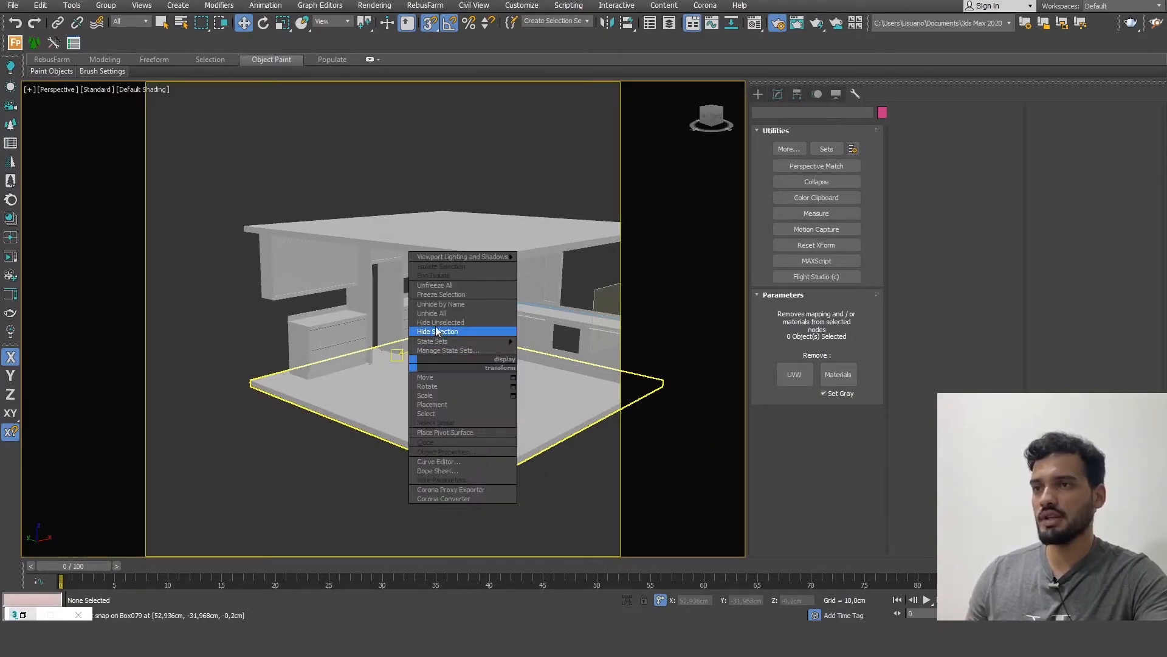
click(446, 310)
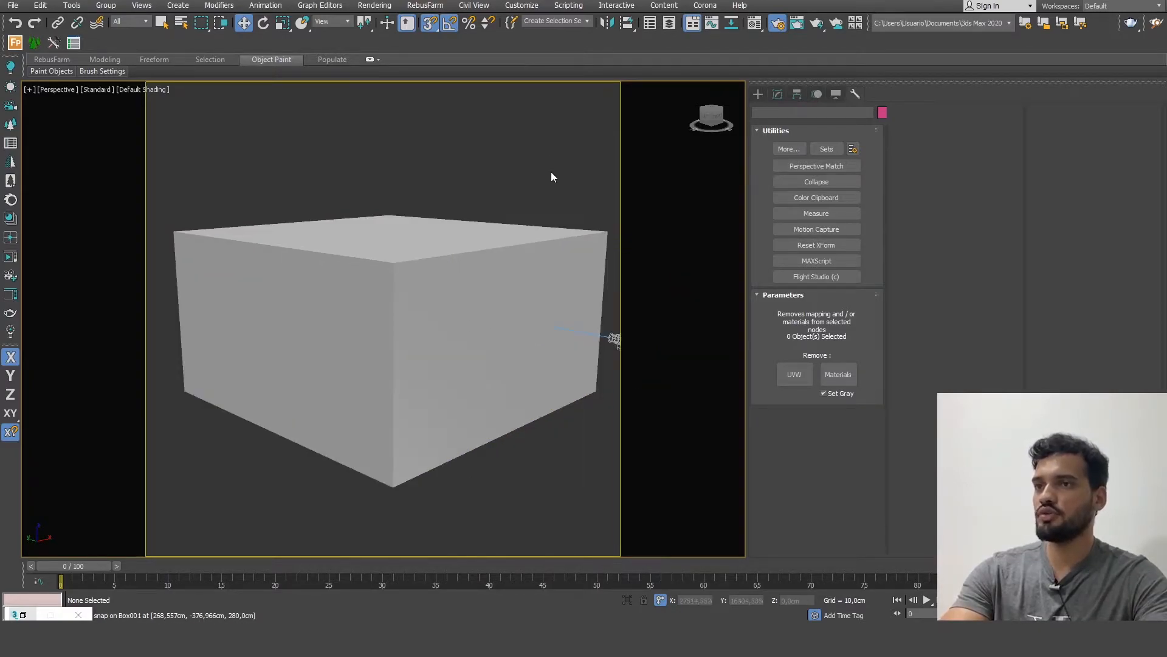
- Convert the 01 - Default material to CoronaMtl and set its diffuse color value to 190
click(758, 24)
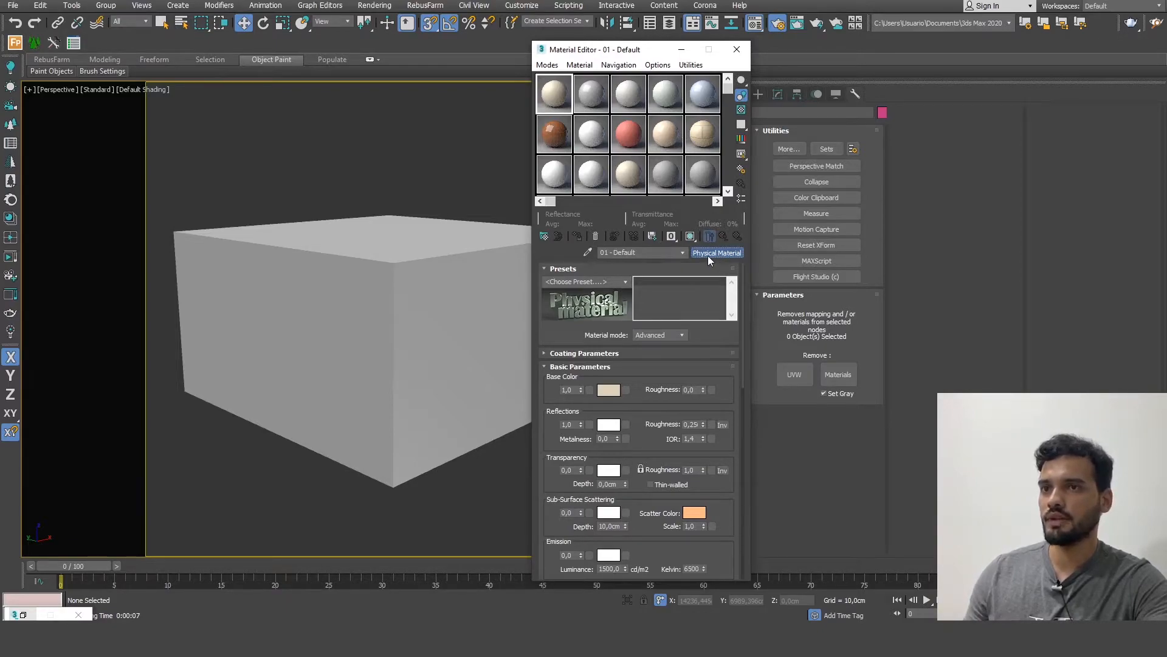
click(728, 253)
click(878, 255)
click(1047, 488)
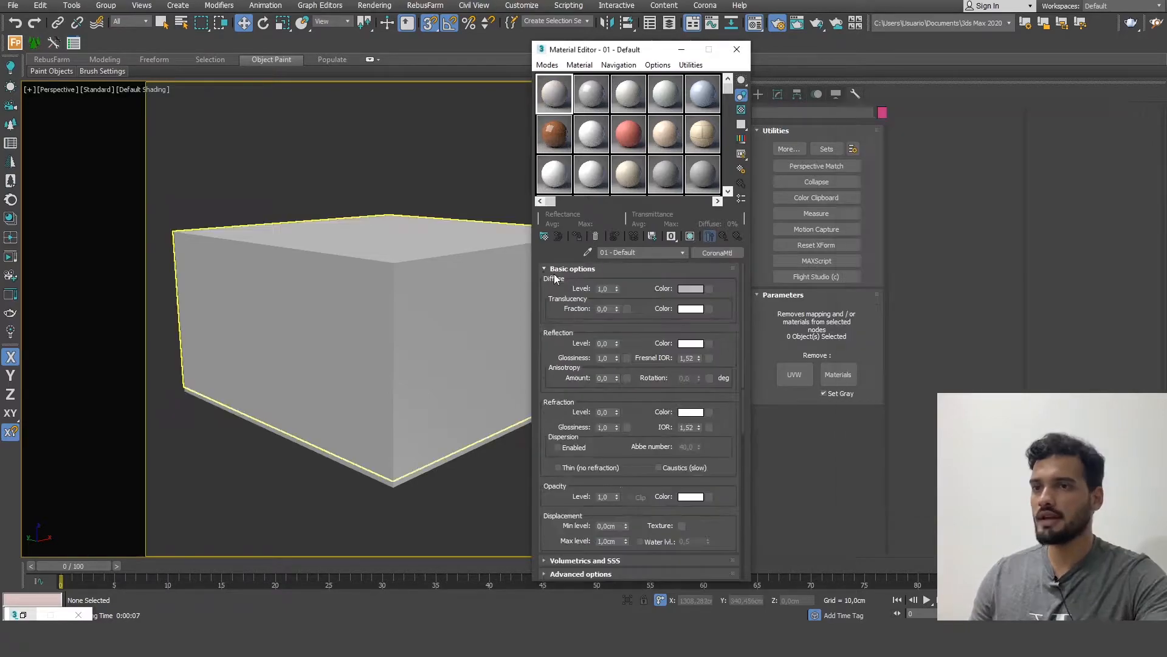
click(685, 289)
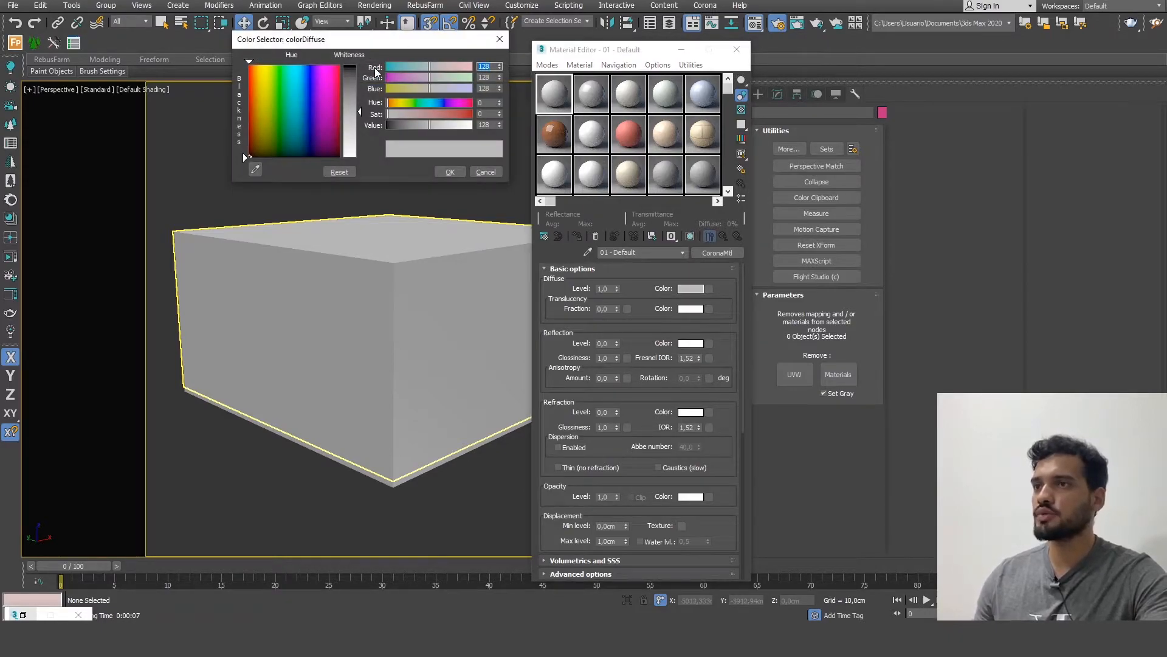
drag(440, 127, 450, 125)
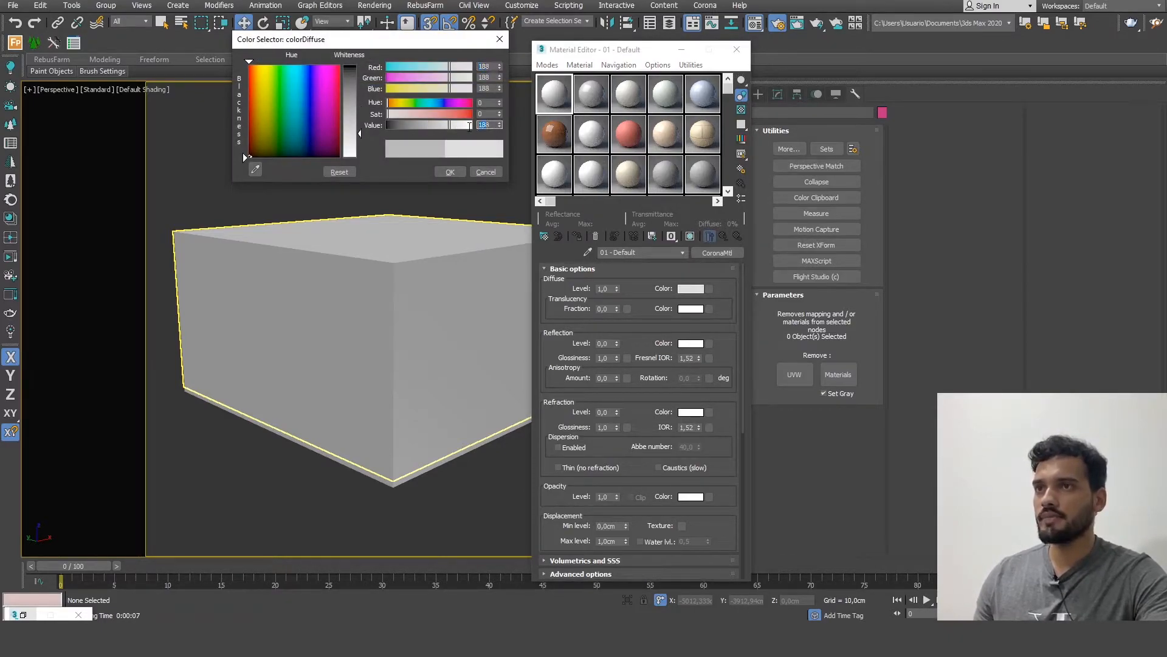
text(190)
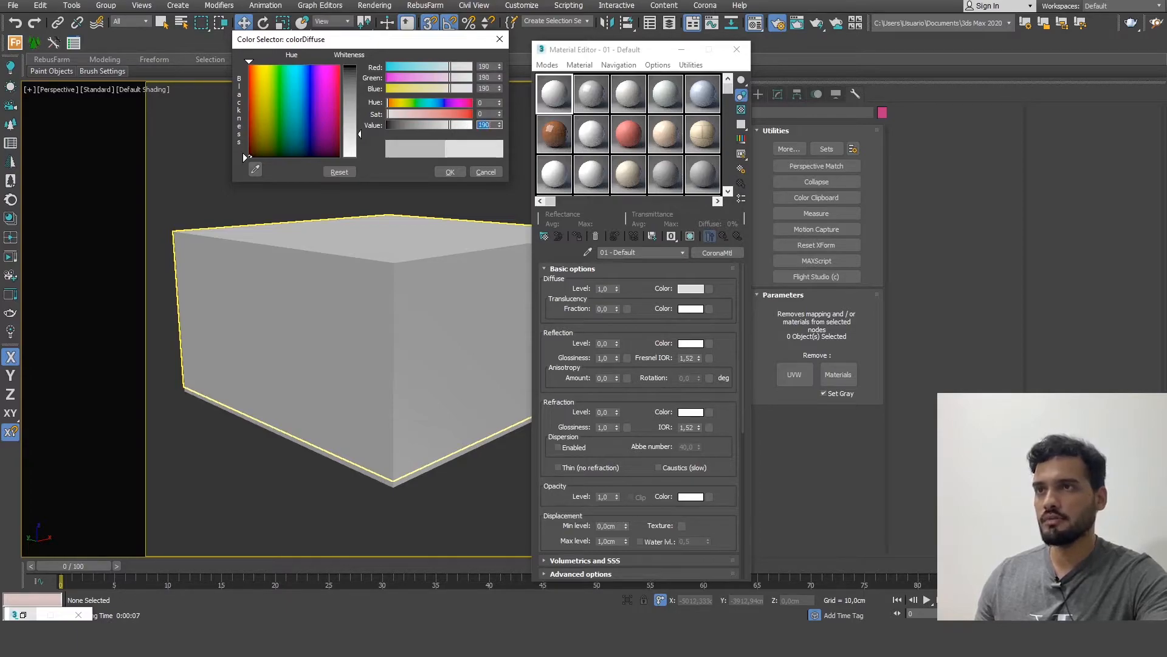
click(461, 172)
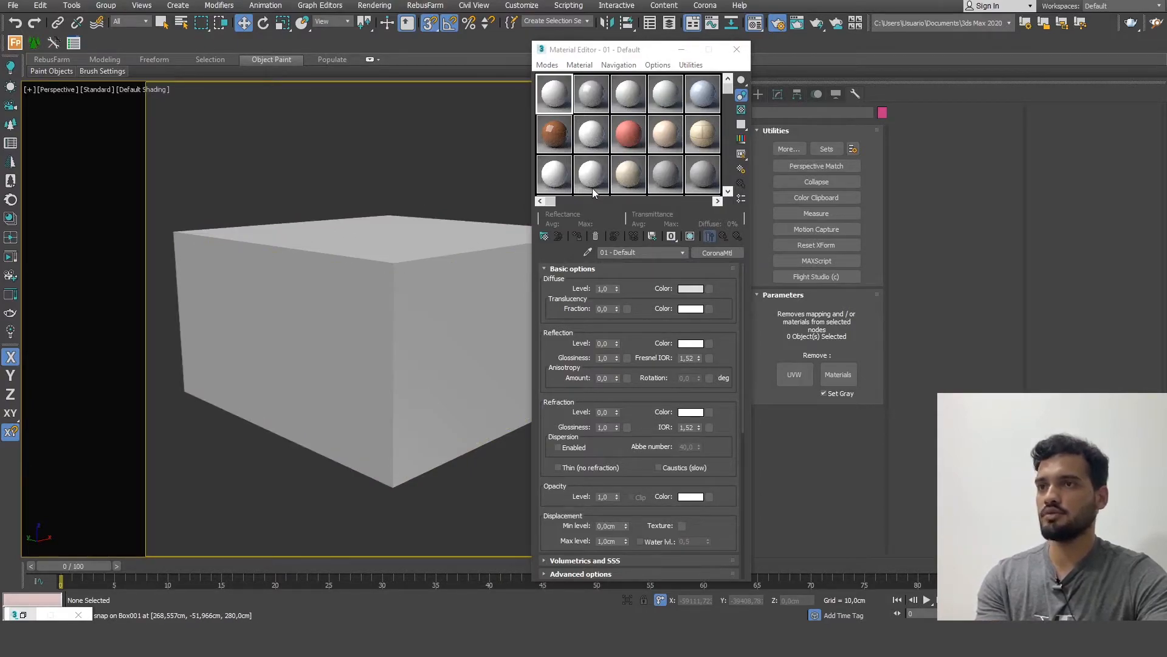
- Assign the 01 - Default material to the room box and hide the box
click(559, 93)
click(405, 359)
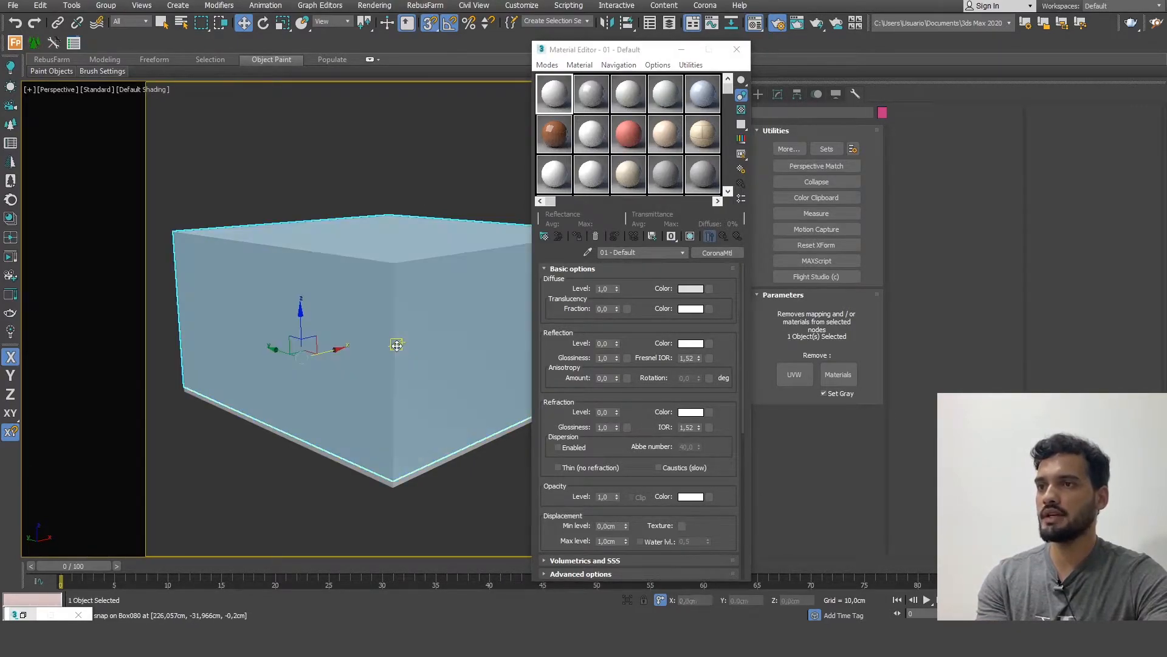
click(579, 242)
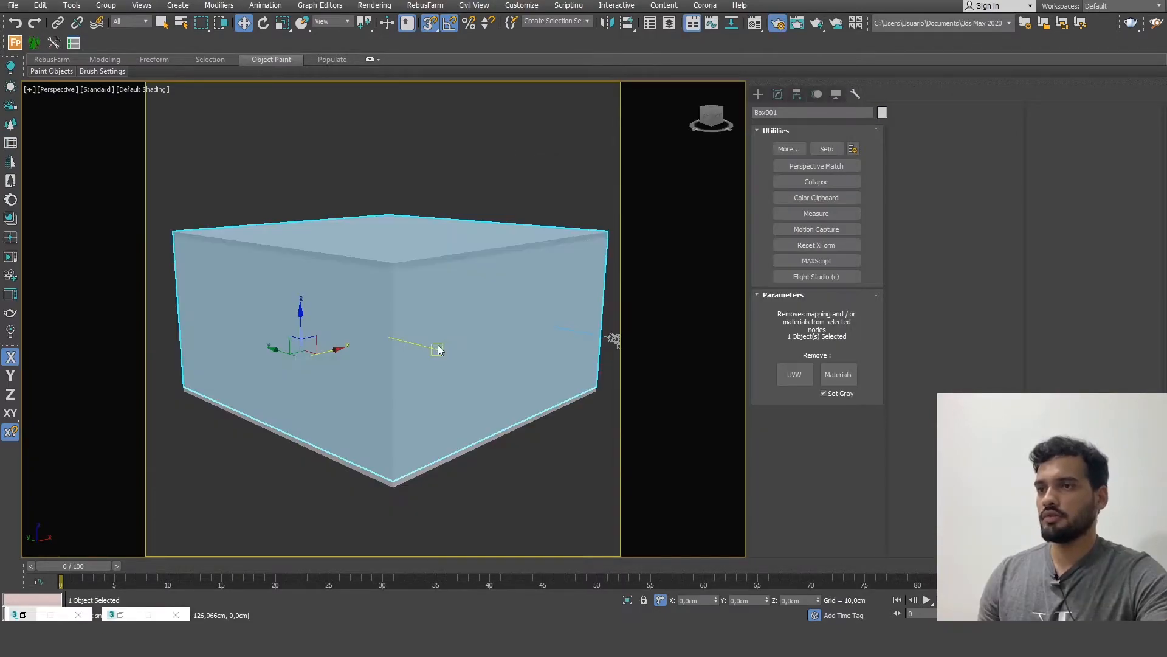
right_click(435, 343)
click(487, 283)
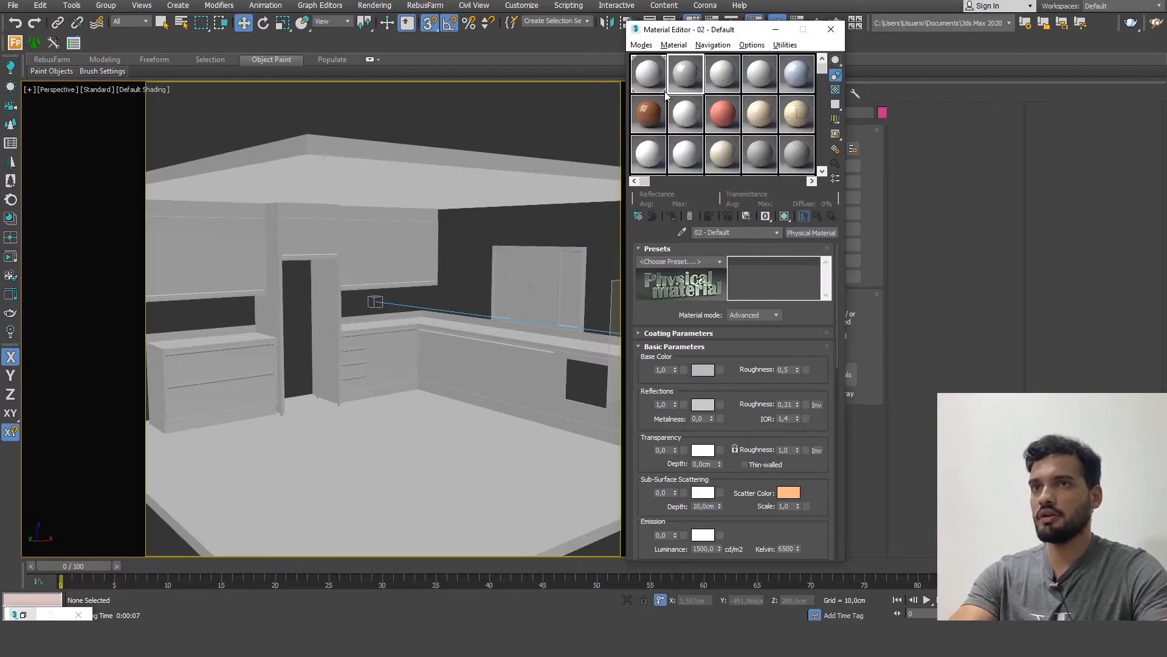
- Rename the 02 - Default material to MDF and change its type to CoronaMtl
double_click(727, 232)
text(MDF)
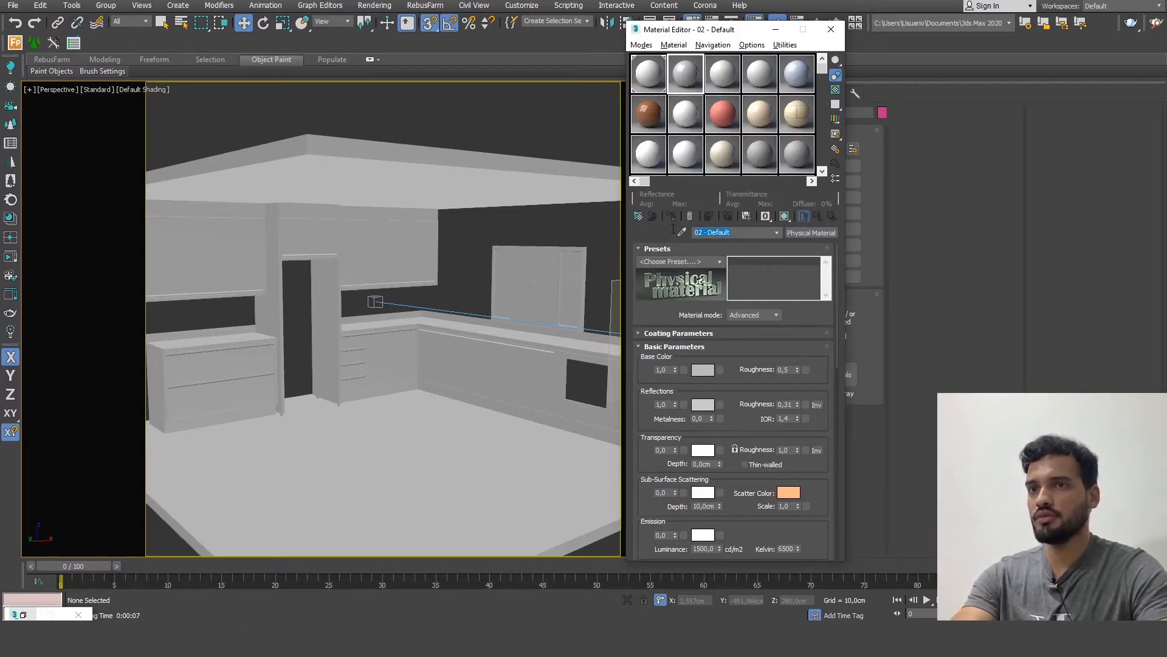
key(Return)
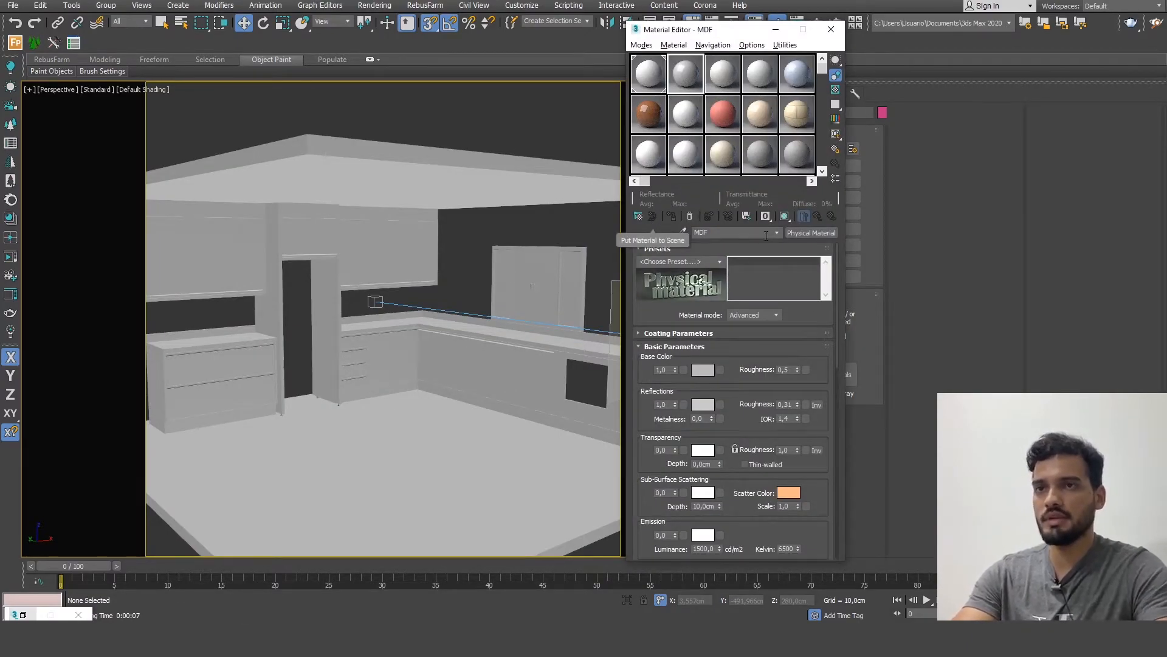
click(802, 233)
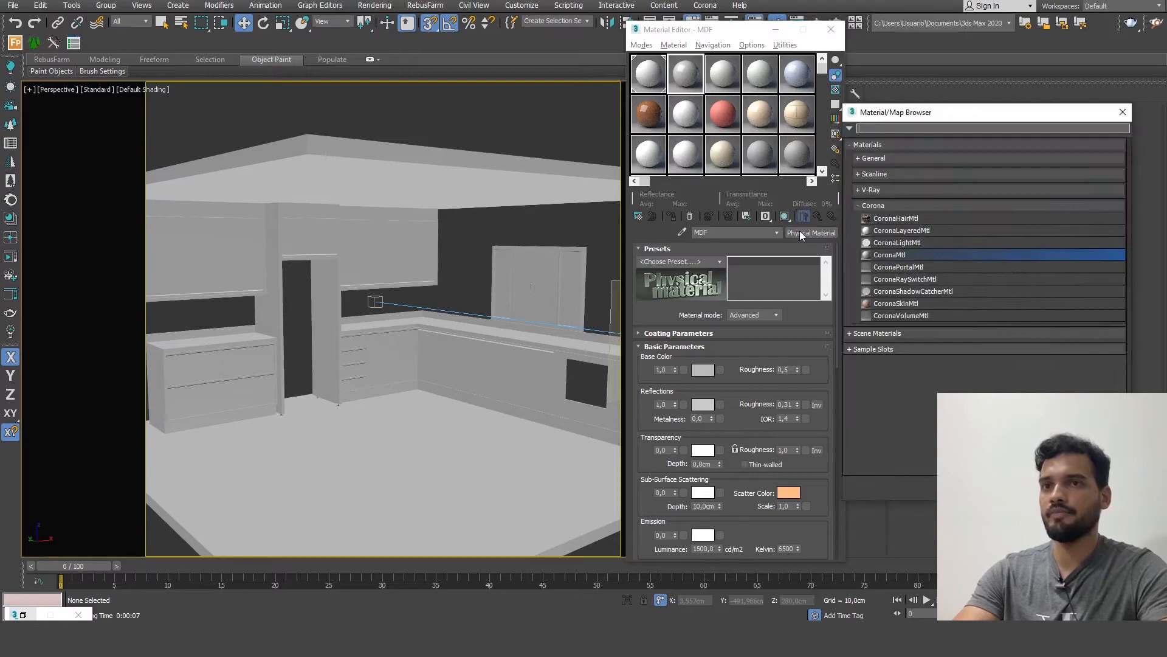
double_click(906, 256)
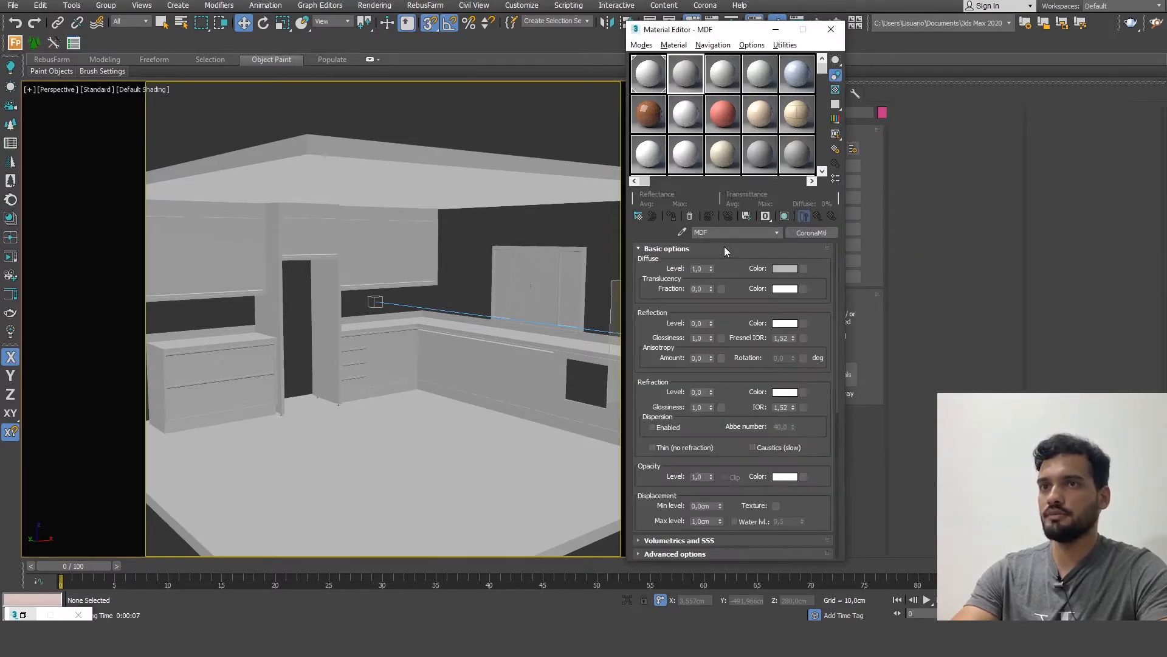
- Set the MDF material's diffuse color value to 180, its reflection level to 1.0 and its glossiness to 0.6
click(789, 271)
click(487, 124)
text(180)
key(Return)
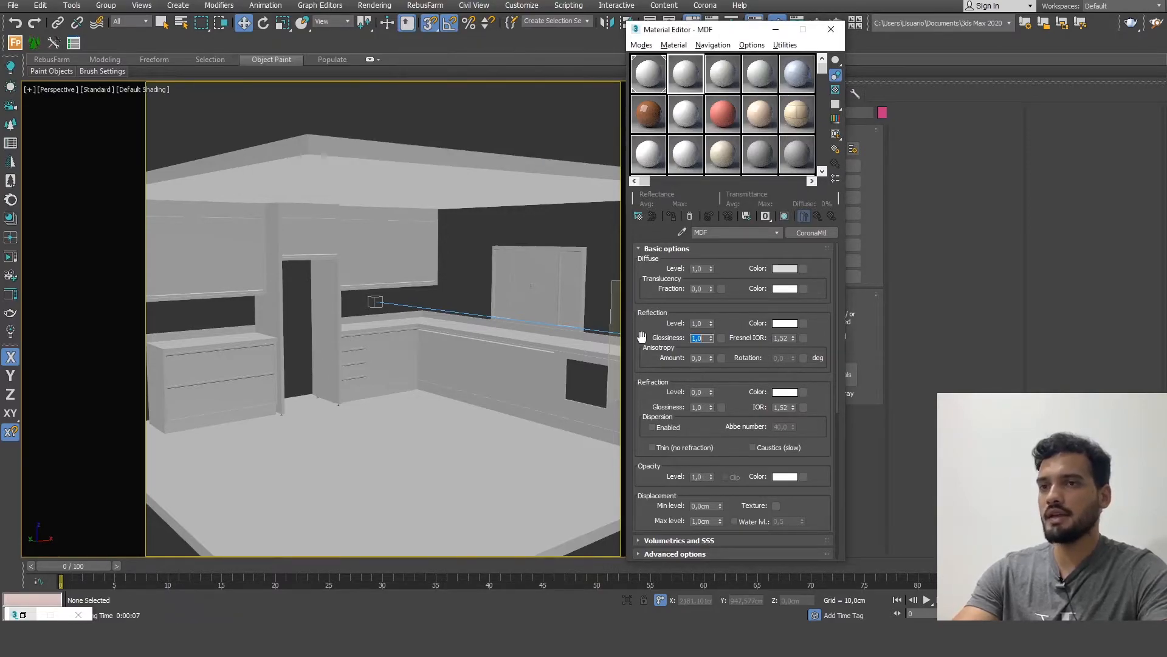
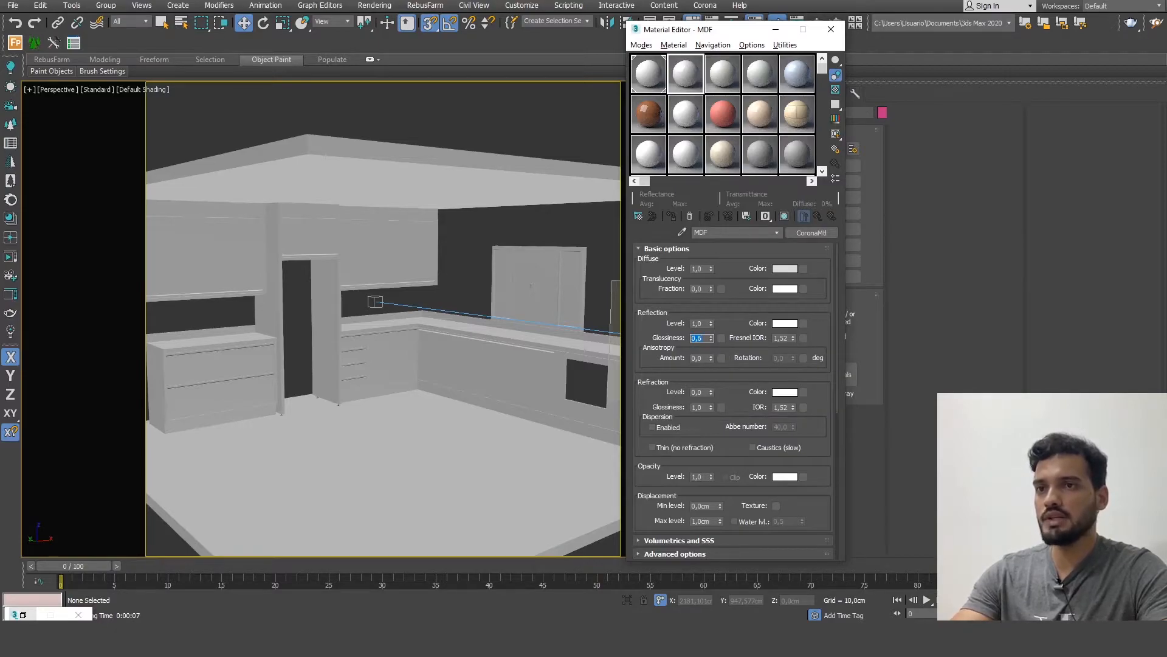
- Select the drawer fronts and doors of the lower cabinets on both sides of the central opening and along the side wall
click(200, 366)
ctrl+click(241, 360)
ctrl+click(353, 344)
ctrl+click(353, 371)
ctrl+click(383, 365)
ctrl+click(407, 363)
ctrl+click(433, 362)
ctrl+click(465, 367)
key(F3)
ctrl+click(549, 381)
ctrl+click(589, 391)
key(m)
key(m)
key(p)
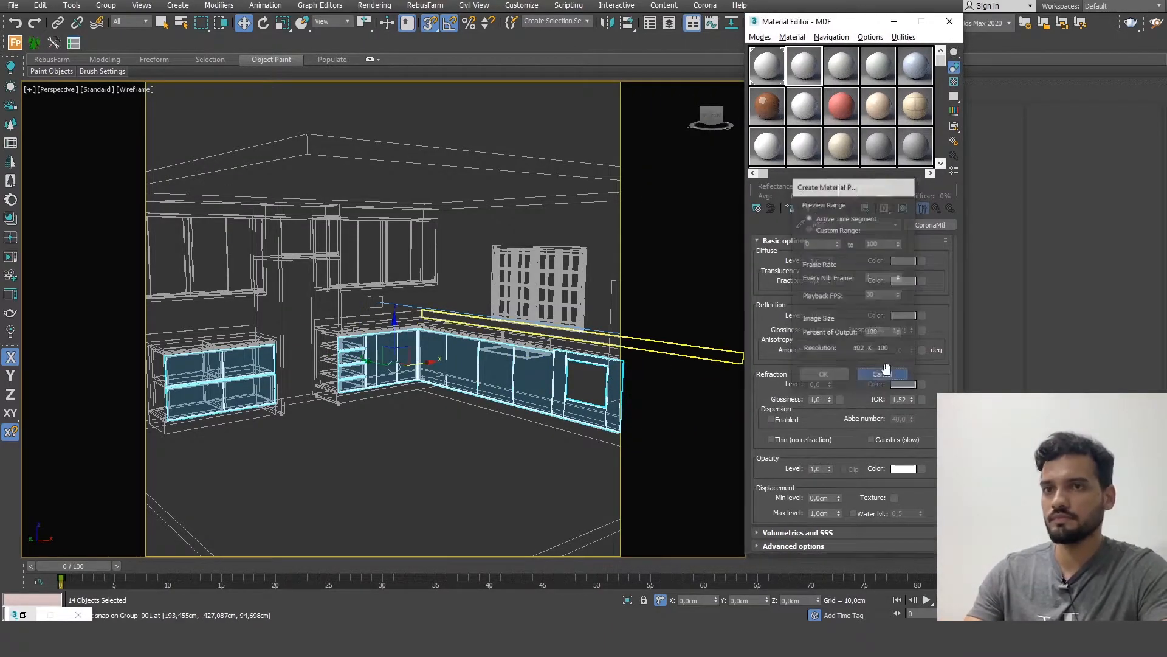
click(889, 375)
- Add the remaining carcass panels of the lower cabinets to the selection of drawer fronts and doors
alt+middle_drag(523, 419, 453, 440)
scroll(453, 440, up, 8)
ctrl+click(458, 487)
scroll(458, 487, down, 8)
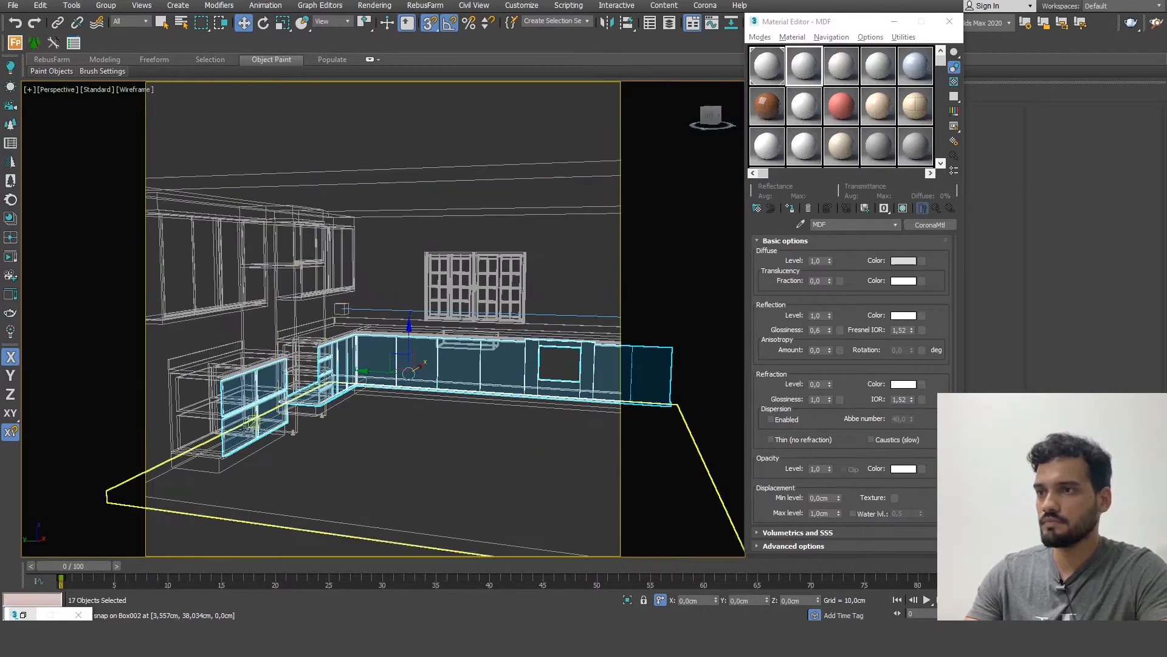
scroll(281, 405, up, 8)
ctrl+click(216, 389)
ctrl+click(272, 322)
- Add the tall side panels flanking the central opening and the adjoining cabinet panels to the selection
scroll(262, 322, down, 4)
ctrl+click(303, 269)
scroll(359, 323, up, 8)
ctrl+click(460, 325)
key(q)
ctrl+click(477, 312)
scroll(477, 313, down, 10)
alt+middle_drag(462, 316, 373, 331)
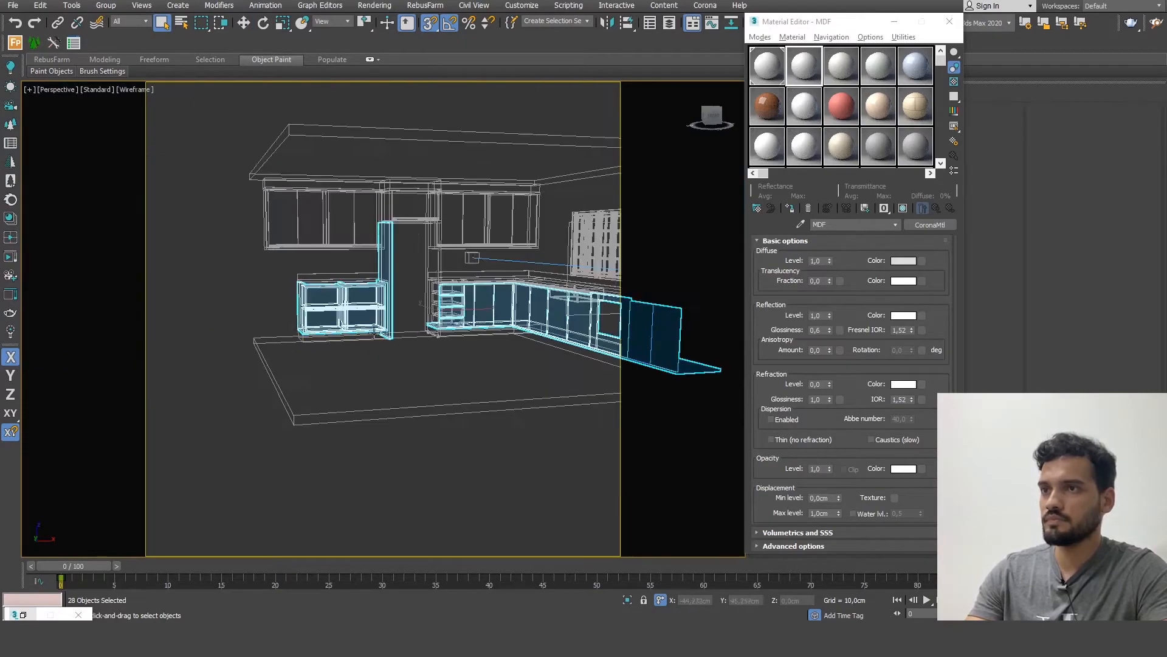
scroll(430, 258, up, 5)
ctrl+click(466, 258)
scroll(475, 257, down, 4)
- Add the upper cabinets on both sides of the opening to the selection and assign the MDF material to all selected parts
ctrl+drag(365, 219, 202, 190)
ctrl+drag(599, 214, 422, 189)
key(F3)
mouse_move(364, 231)
alt+middle_down()
mouse_move(240, 198)
mouse_move(389, 227)
mouse_move(353, 211)
alt+middle_up()
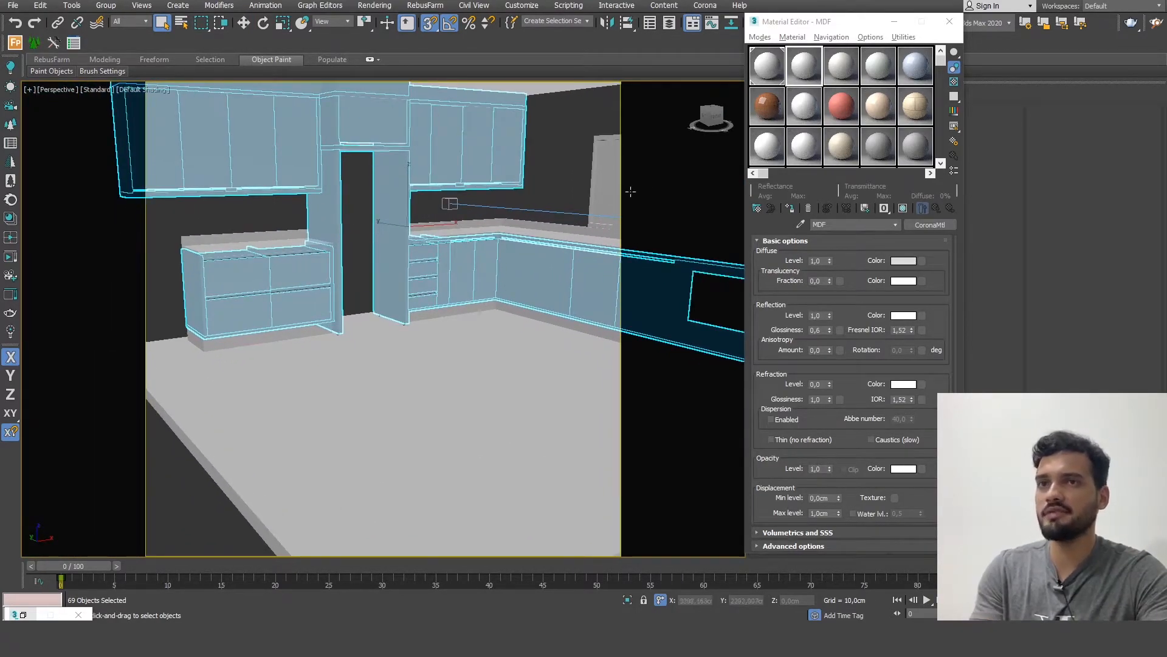
click(790, 210)
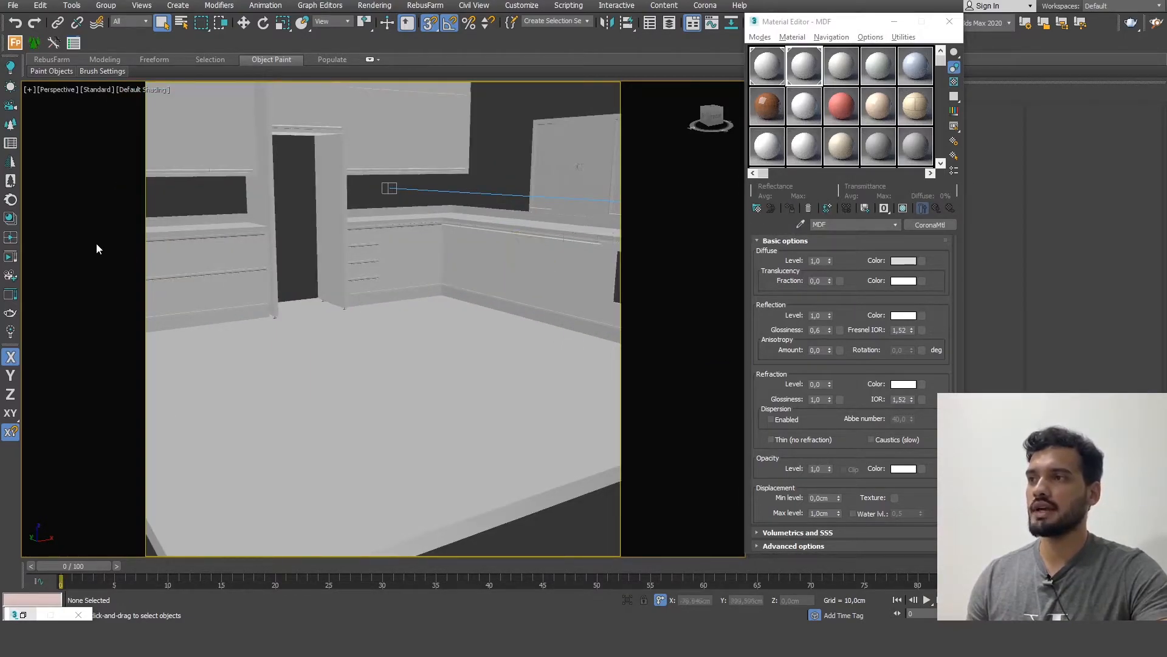
- Open the Corona Material Library and display its Stone category
click(9, 219)
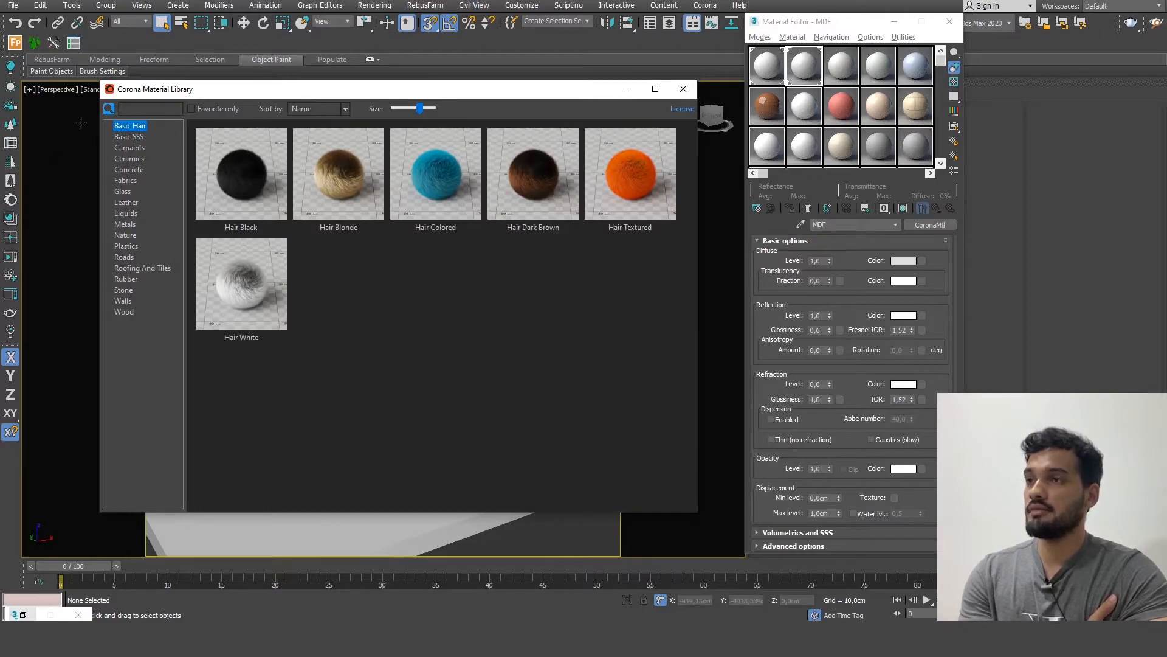
click(124, 135)
click(129, 149)
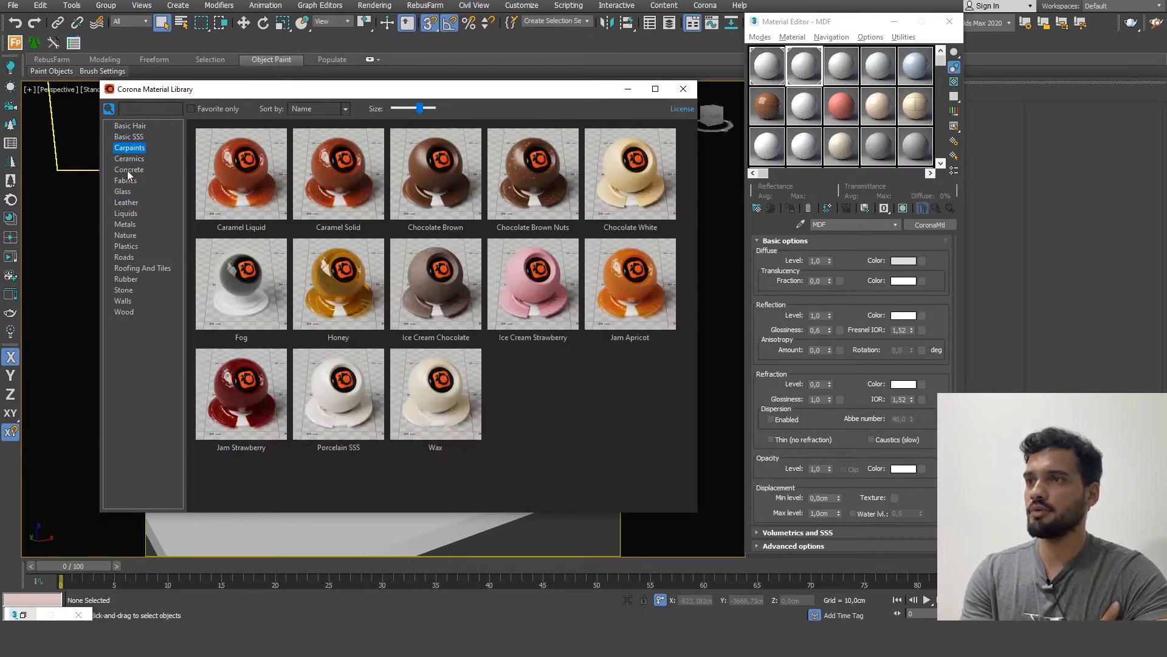
click(126, 169)
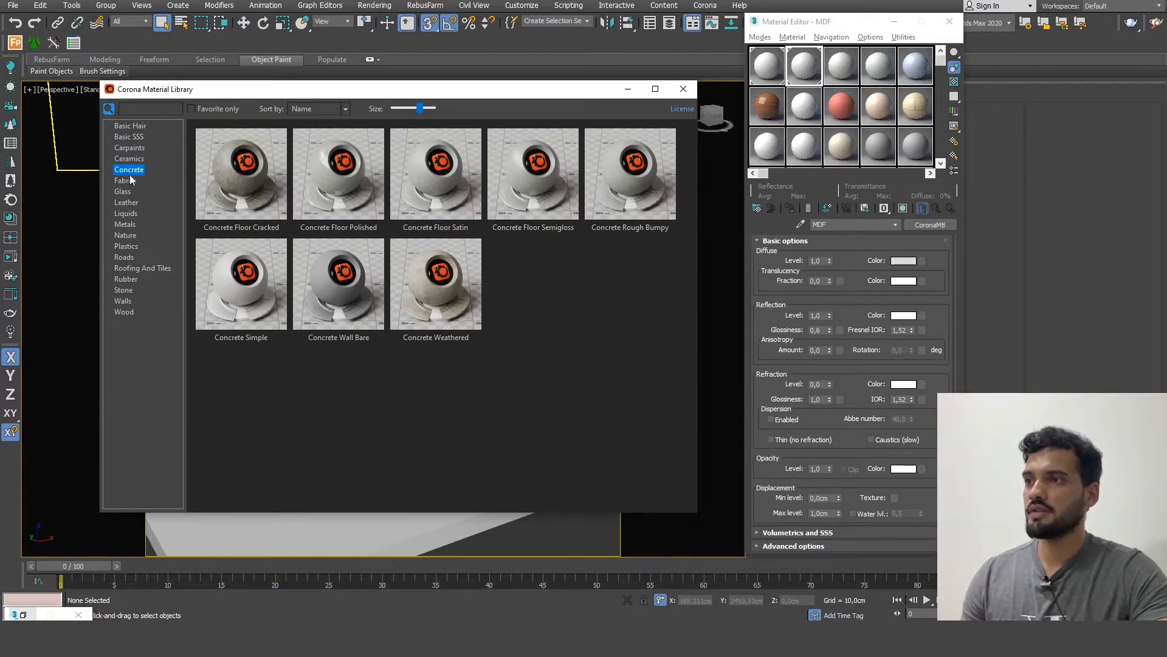
click(126, 291)
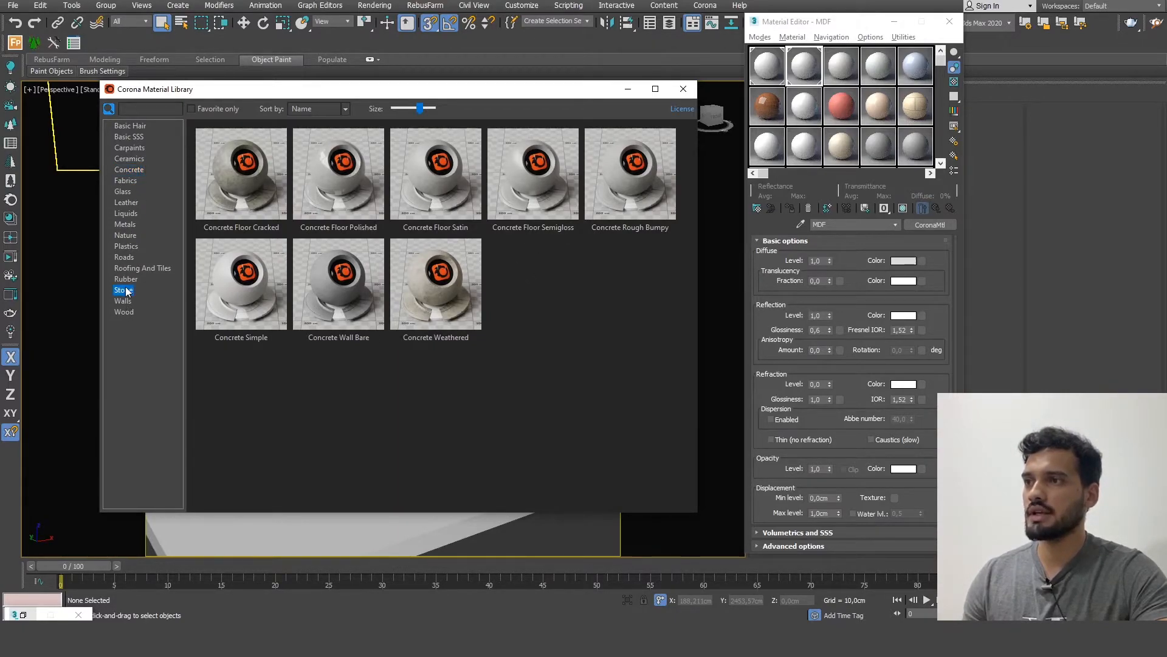
- Examine the stone materials, enlarging the Granite Padang Light preview, and move the library window aside to uncover the kitchen cabinets
scroll(675, 280, down, 5)
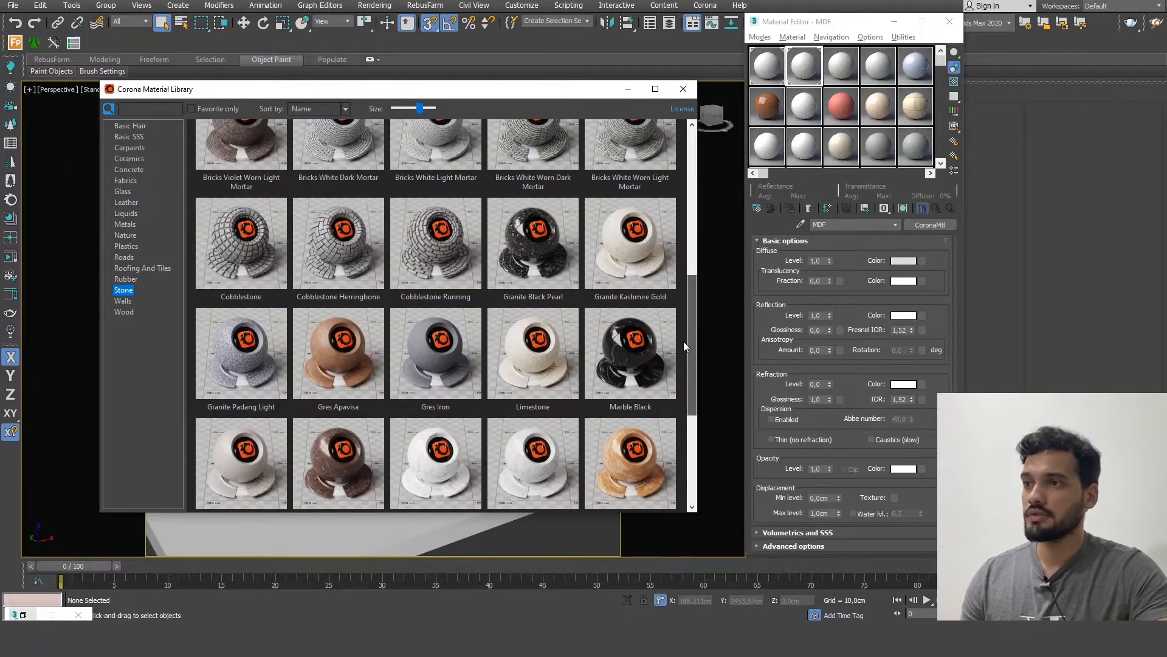
mouse_move(249, 362)
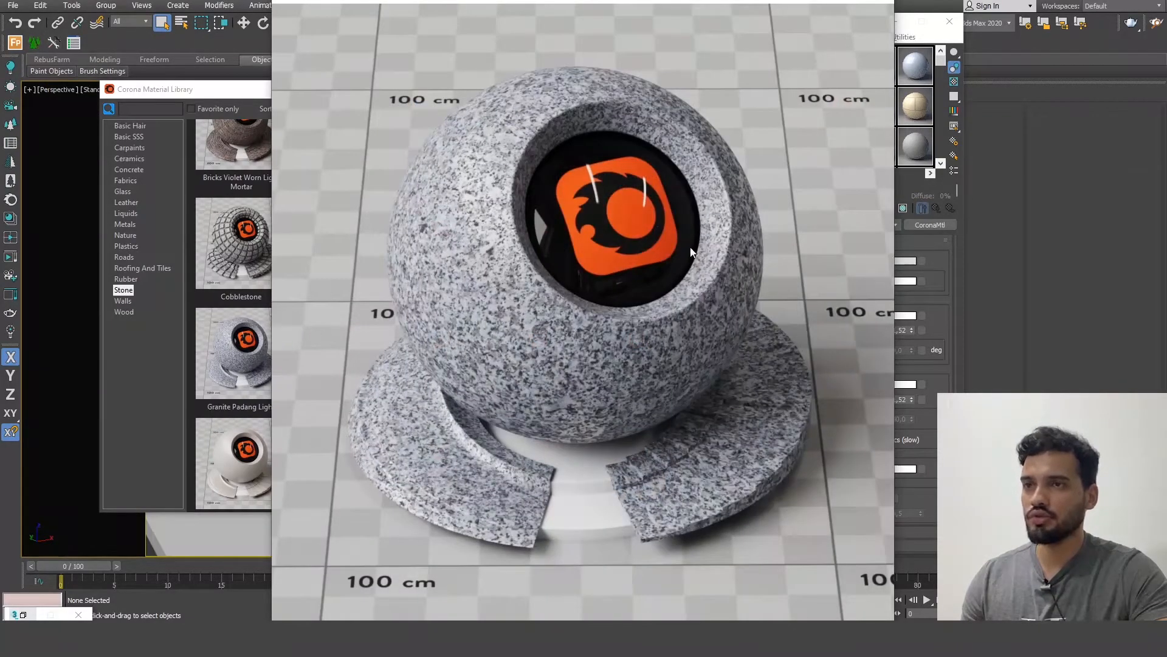
click(883, 4)
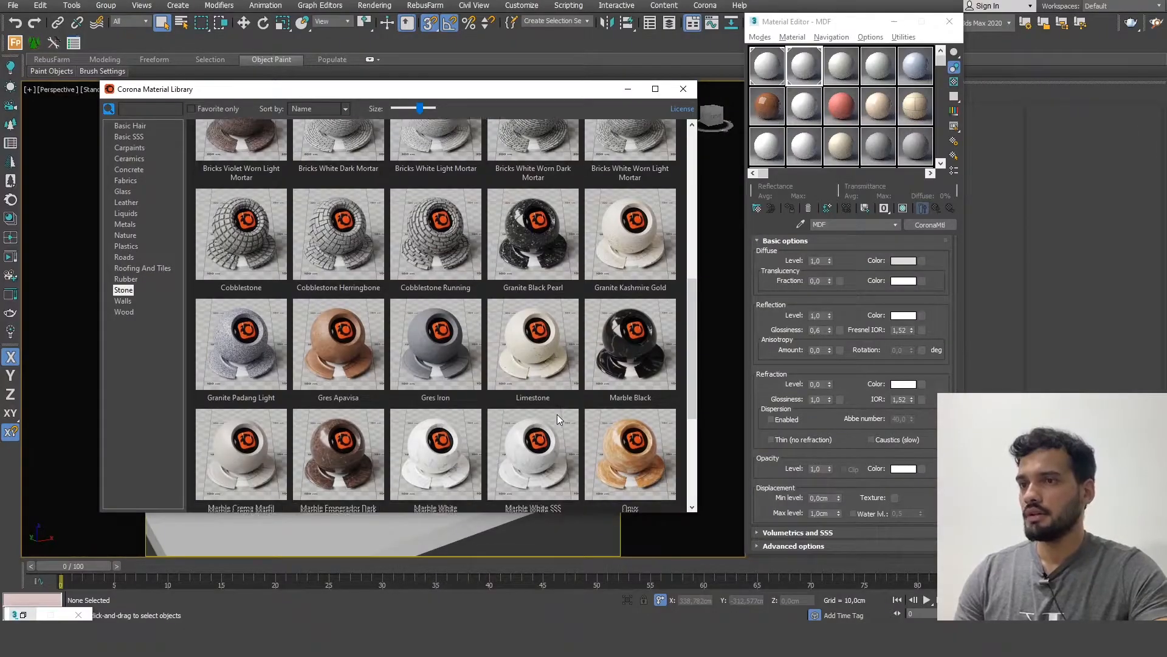
scroll(557, 414, down, 5)
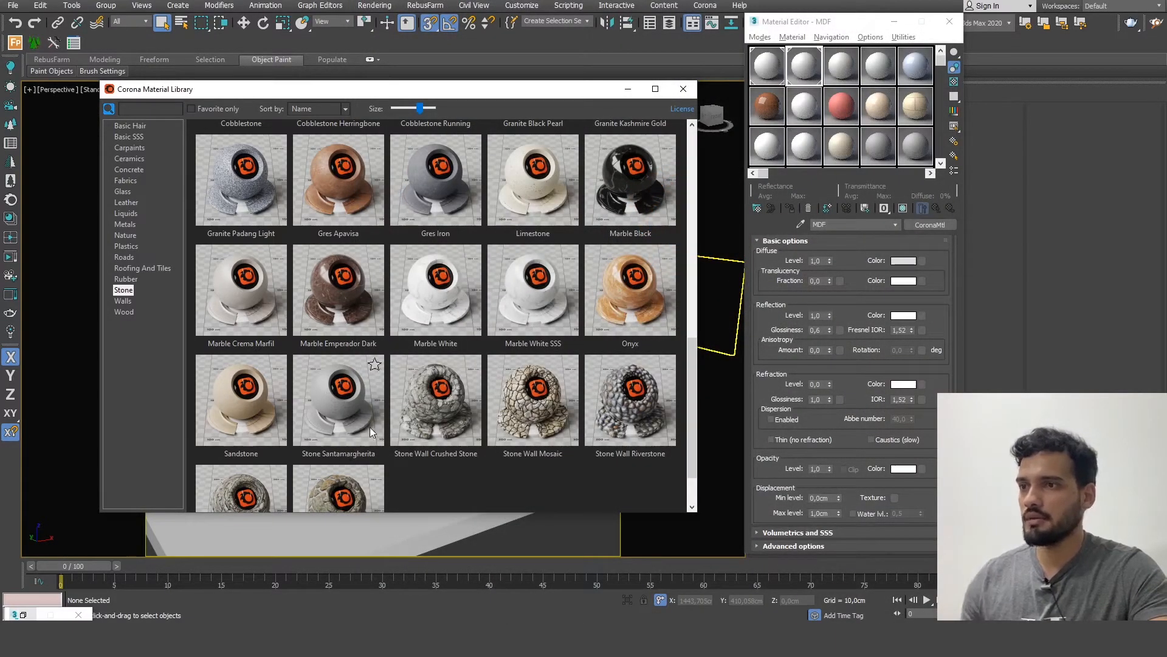
drag(596, 96, 1053, 80)
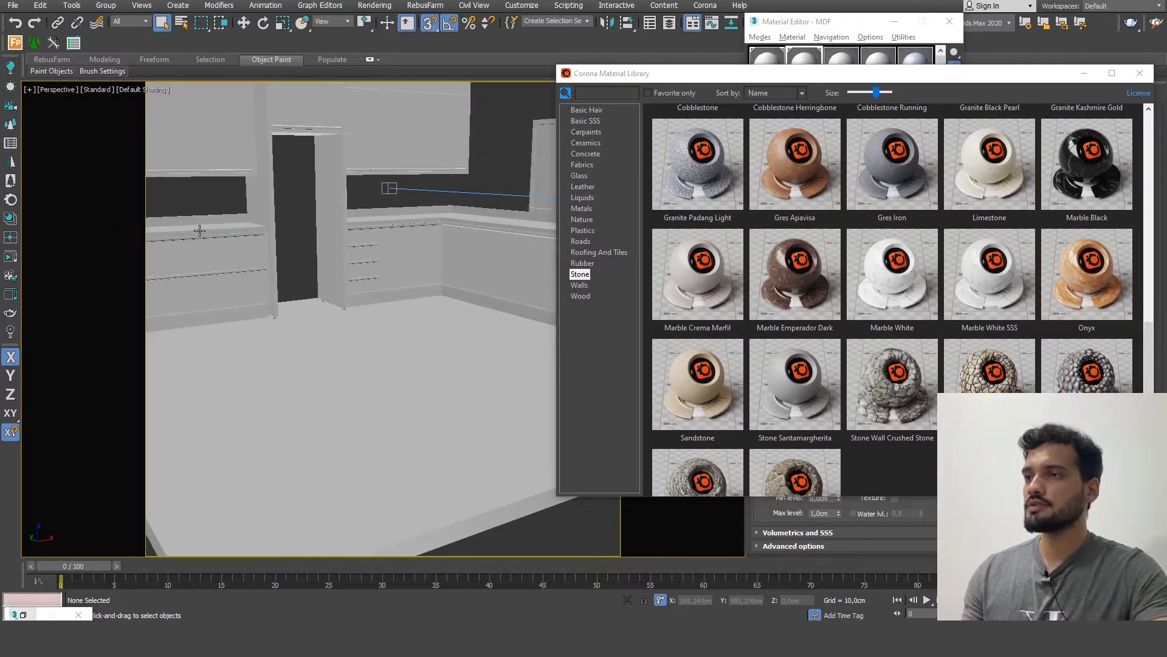
- Assign the Stone Santamargherita library material to all six kitchen countertop and backsplash pieces
click(199, 230)
ctrl+click(202, 215)
ctrl+click(366, 217)
ctrl+click(392, 213)
ctrl+click(492, 214)
ctrl+click(494, 221)
drag(863, 81, 400, 62)
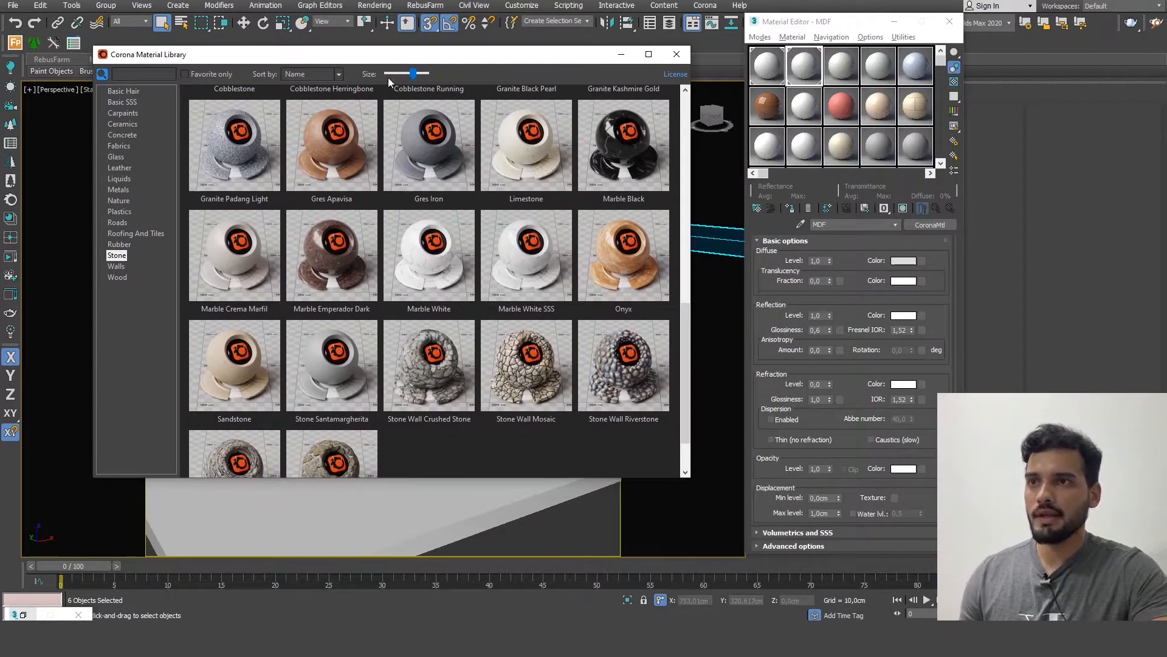
right_click(347, 351)
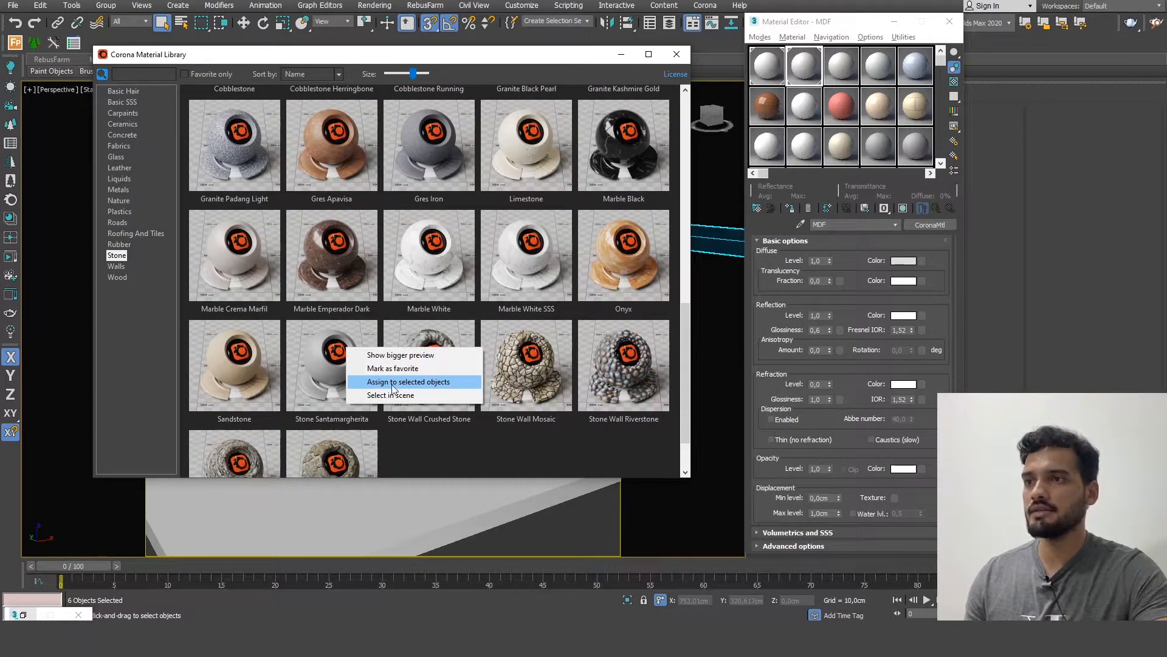
click(457, 382)
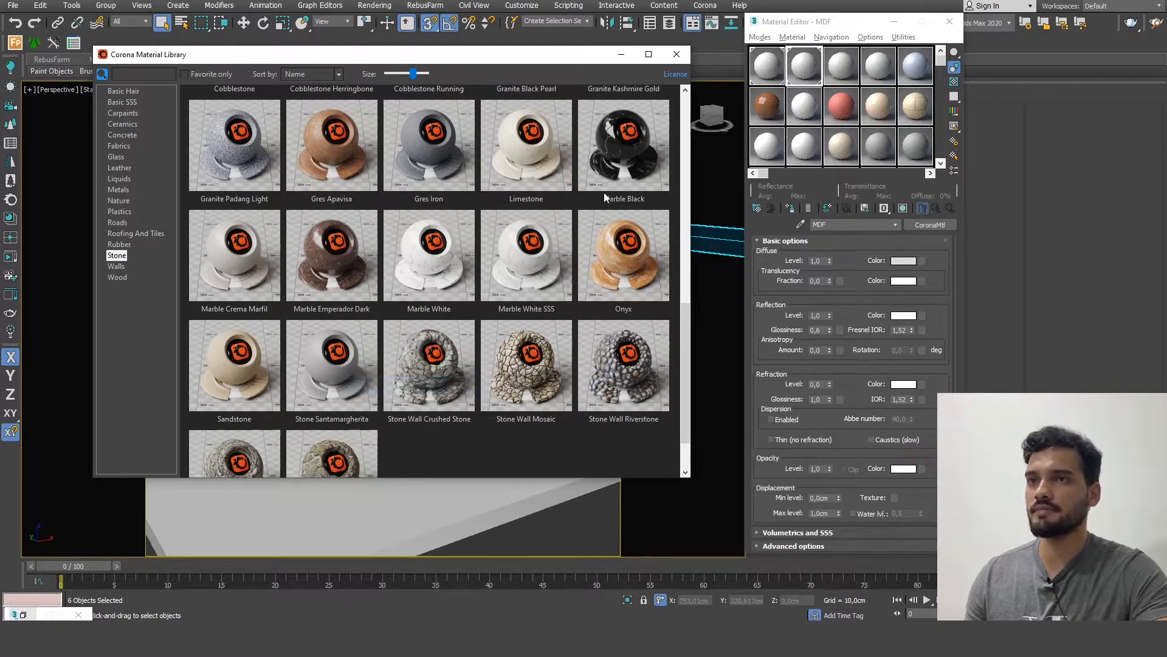
click(621, 55)
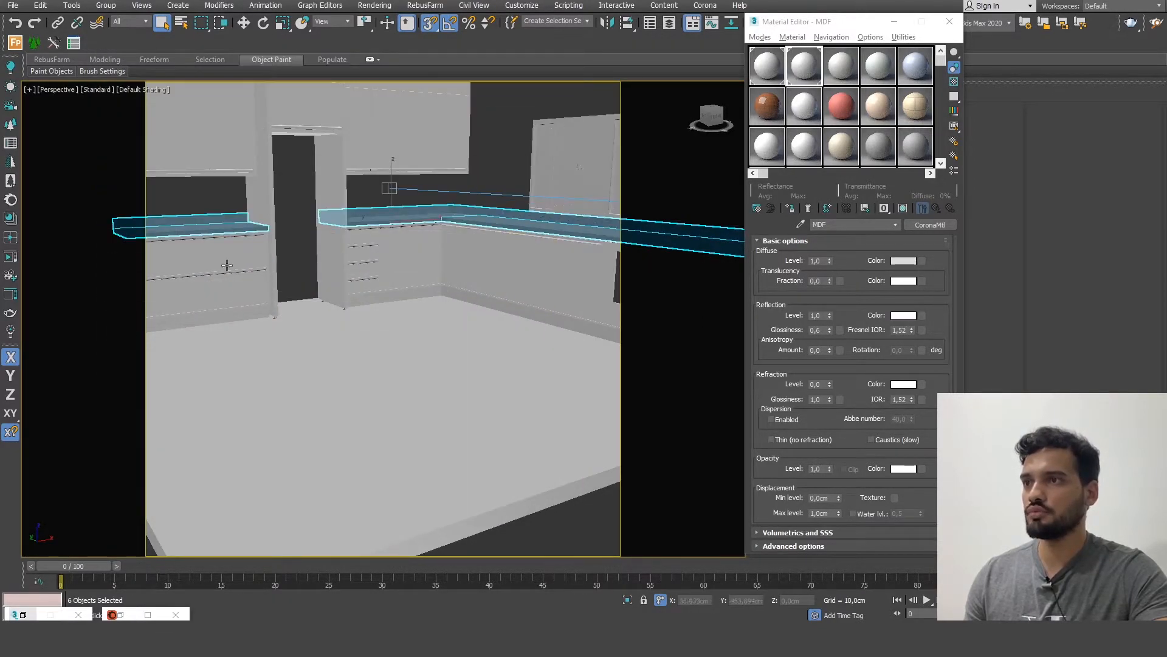
- Add a UVW Map modifier with Box mapping and Real-World Map Size to the selected countertop pieces
scroll(462, 240, down, 5)
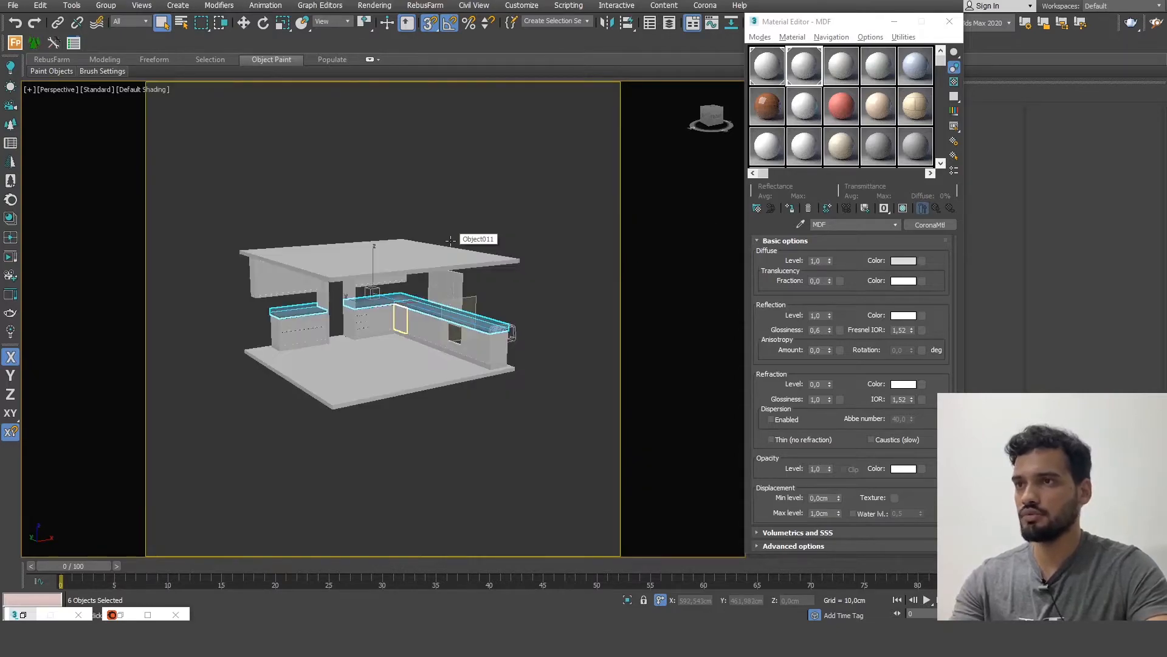
scroll(414, 308, up, 5)
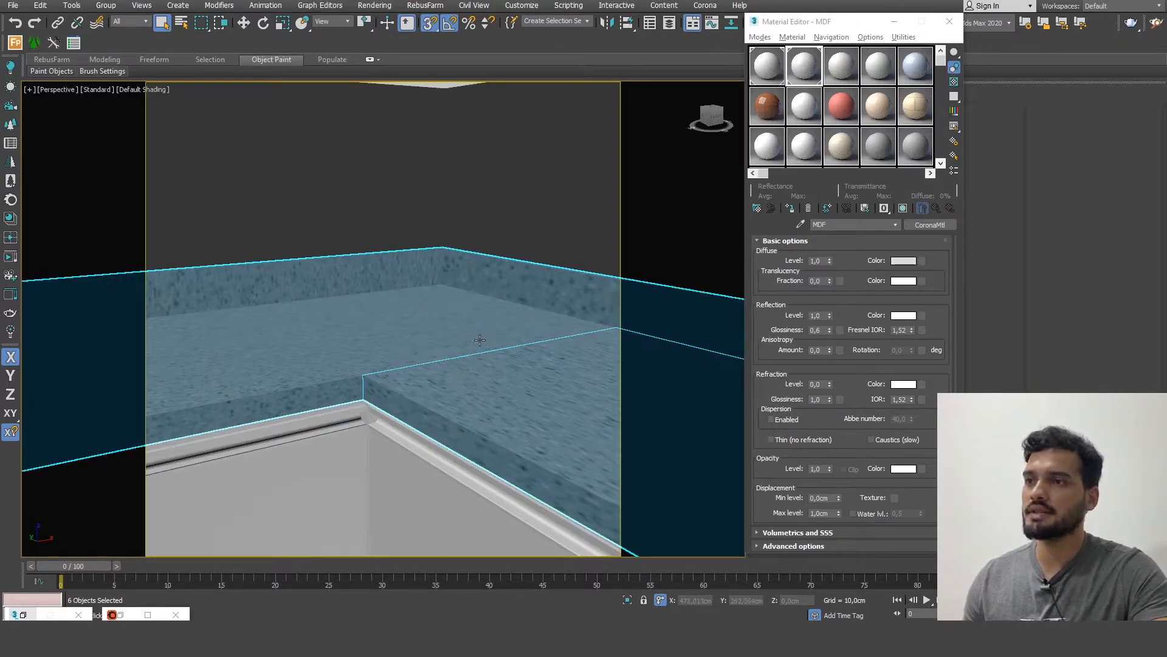
alt+middle_drag(348, 377, 365, 422)
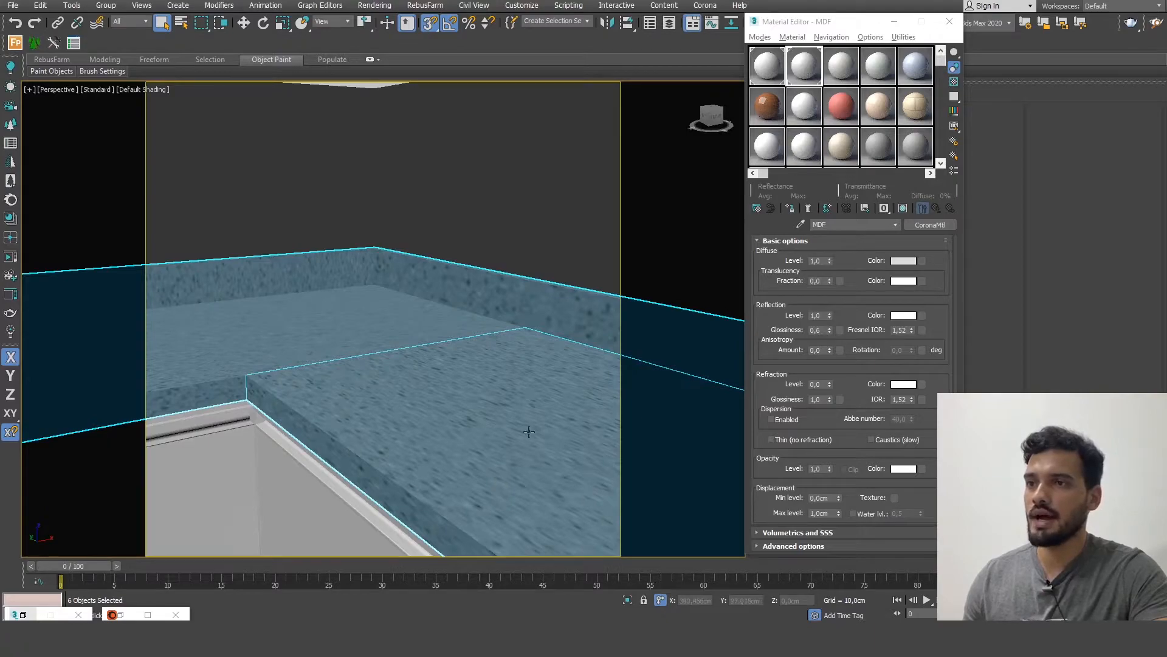
click(895, 21)
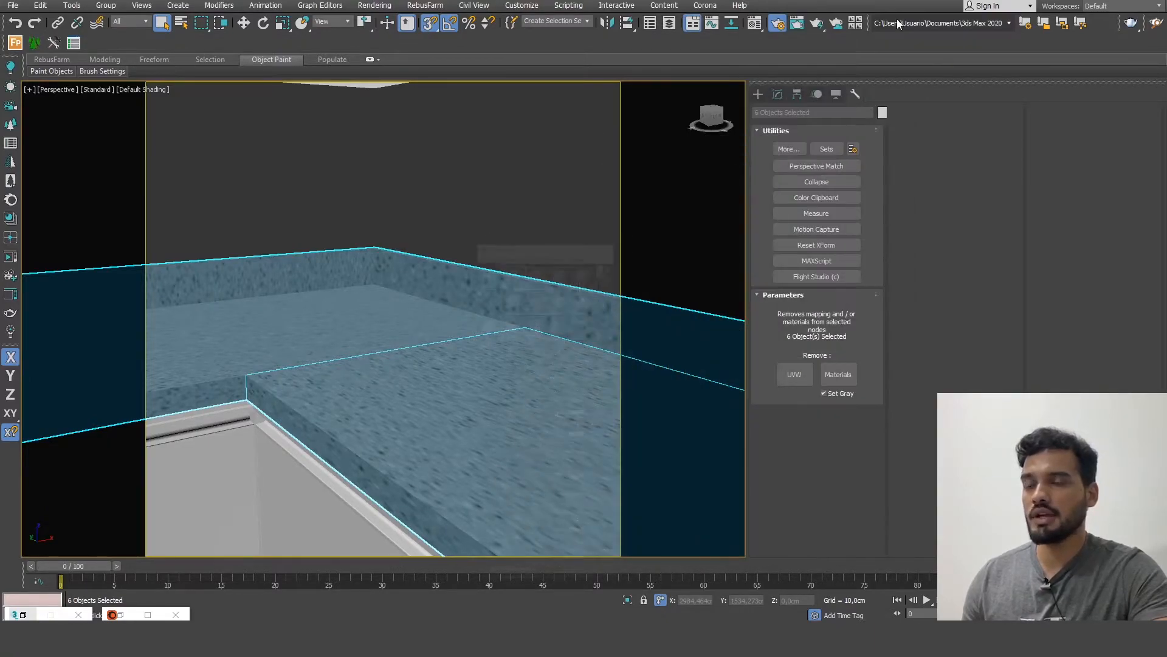
click(777, 94)
click(776, 129)
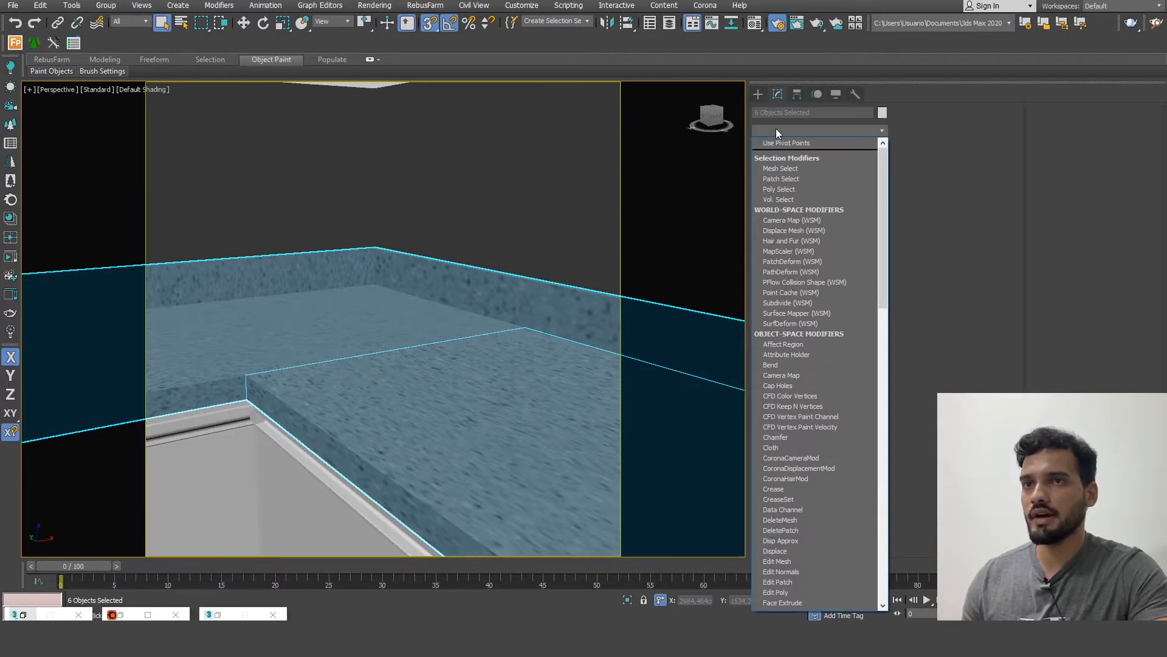
text(uv)
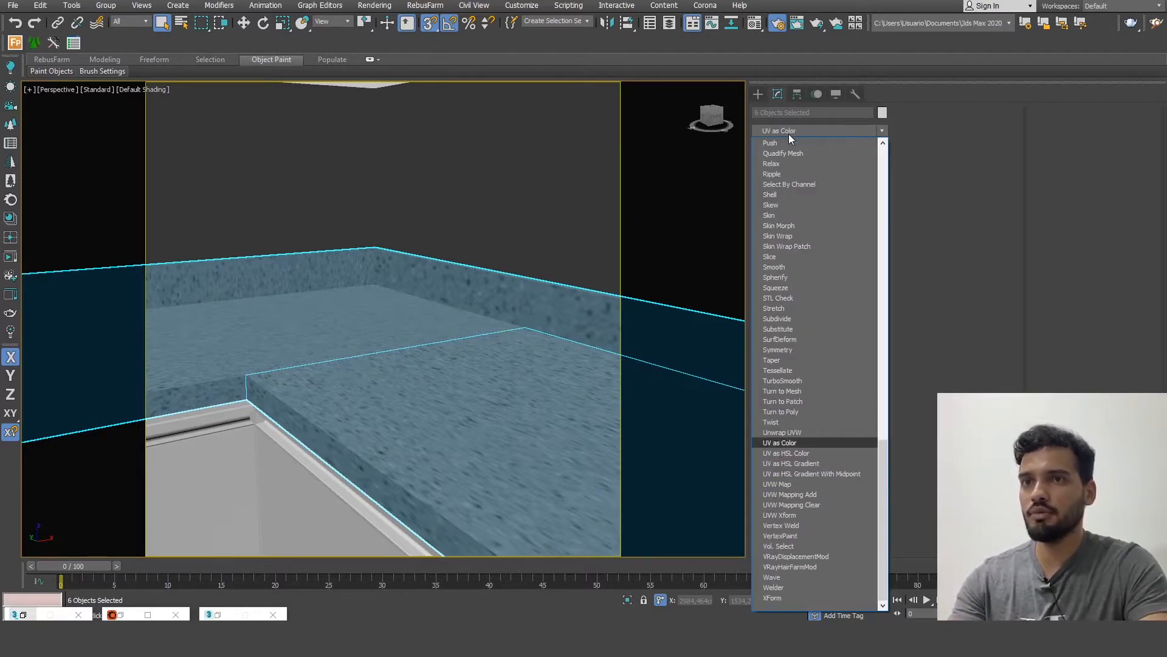
click(770, 484)
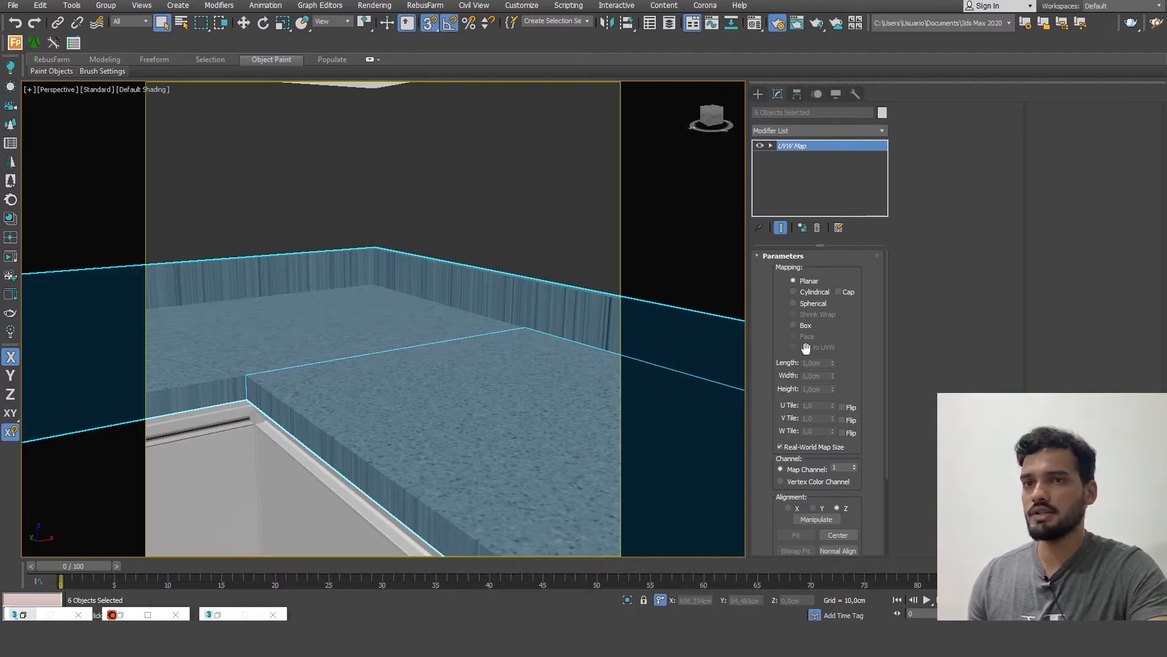
click(794, 325)
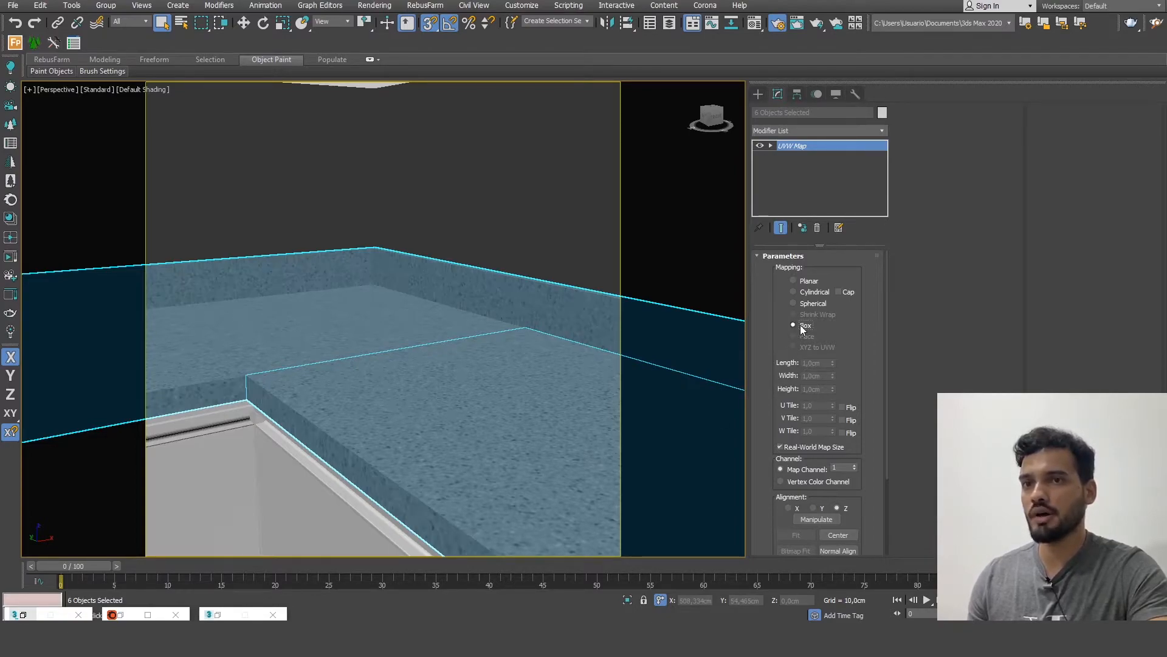
click(803, 447)
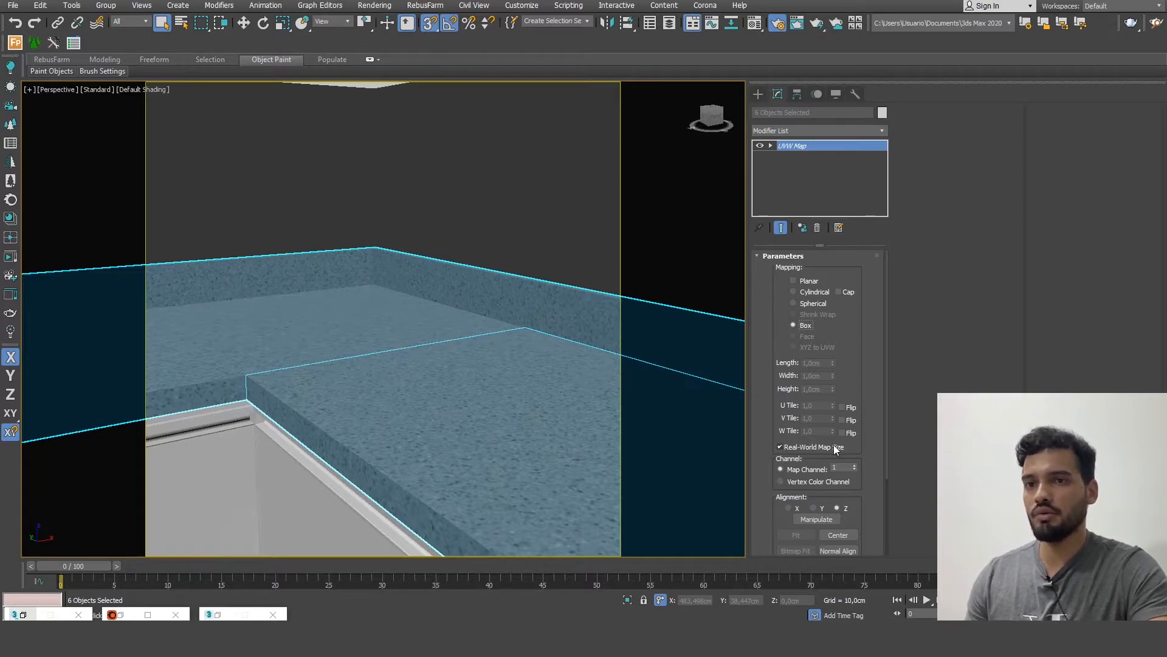
click(821, 448)
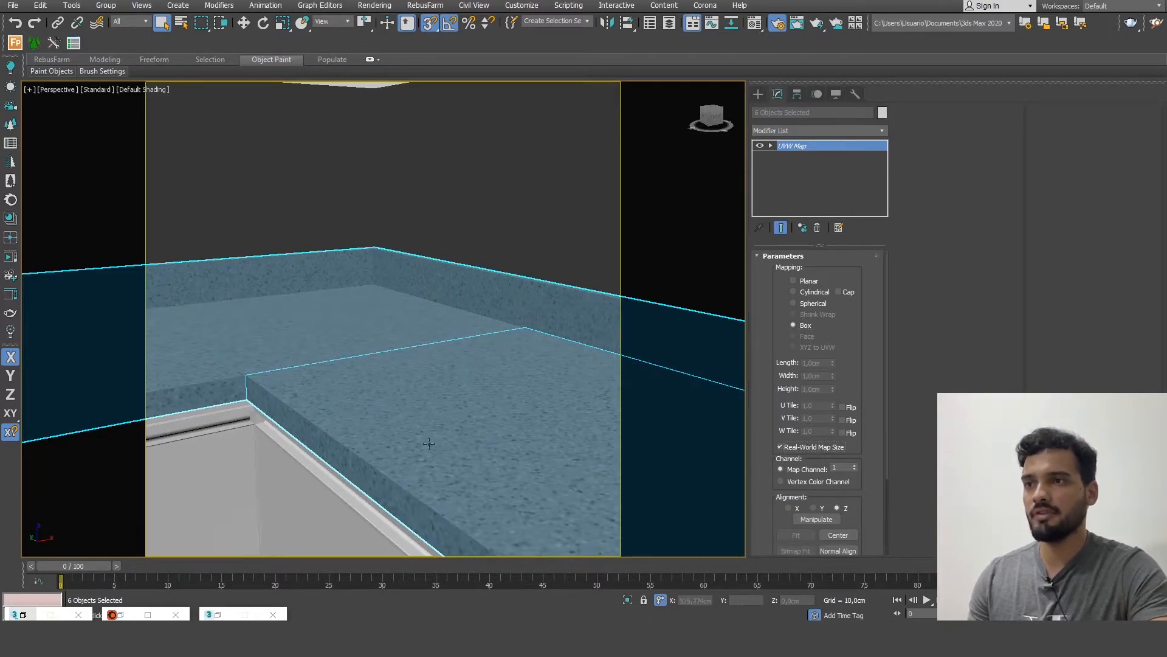
- Add an Edit Poly modifier above the UVW Map on the countertop slab under the window
alt+middle_drag(315, 461, 544, 266)
scroll(428, 276, down, 5)
middle_drag(428, 276, 583, 306)
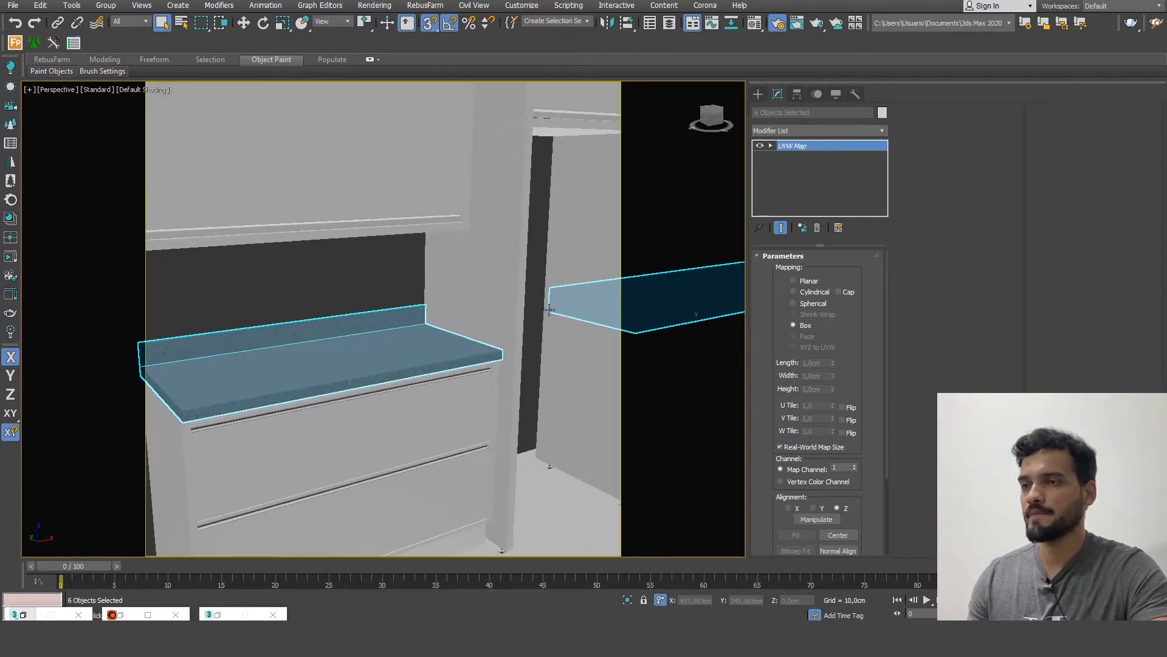
scroll(309, 348, up, 5)
middle_drag(309, 348, 568, 277)
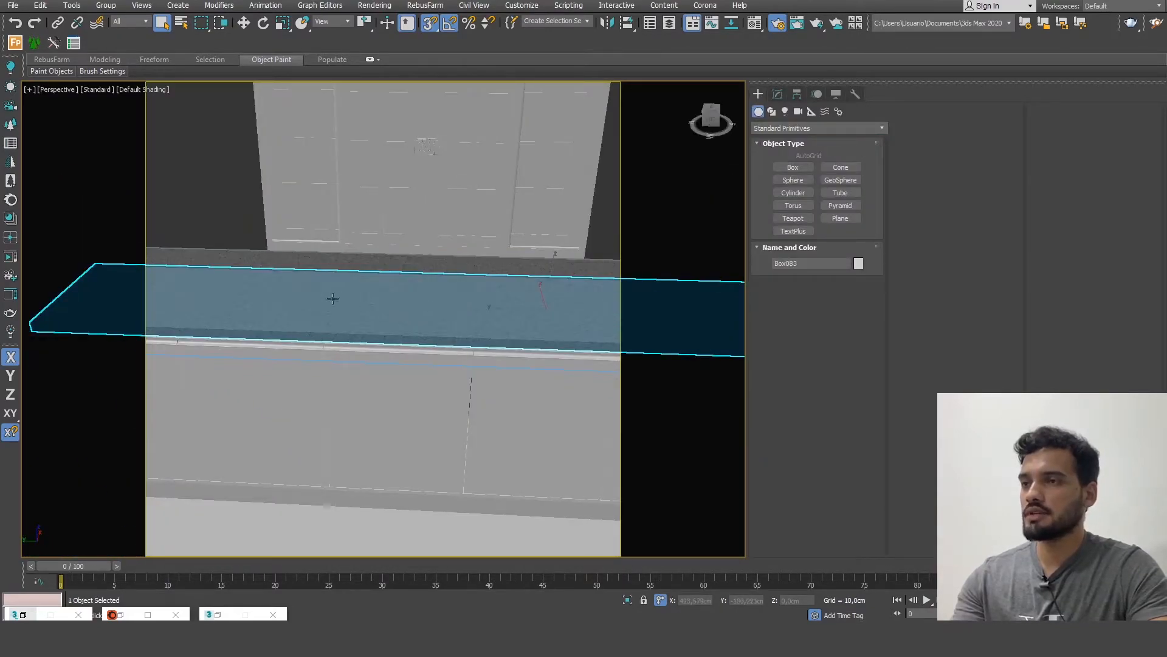
click(775, 95)
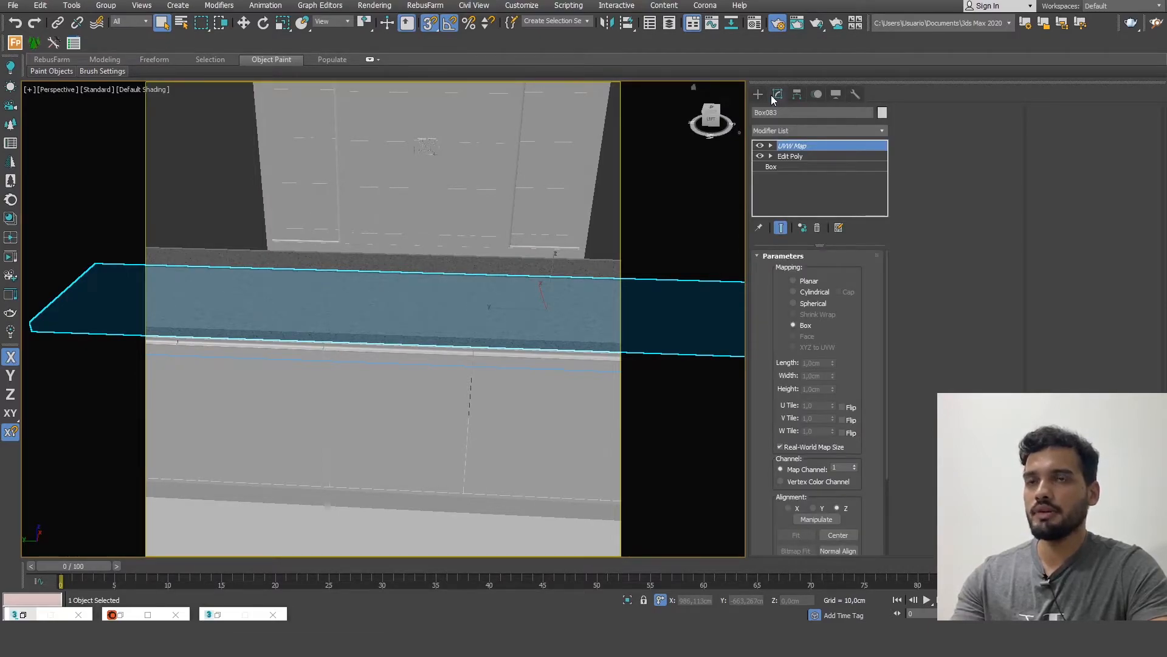
click(779, 131)
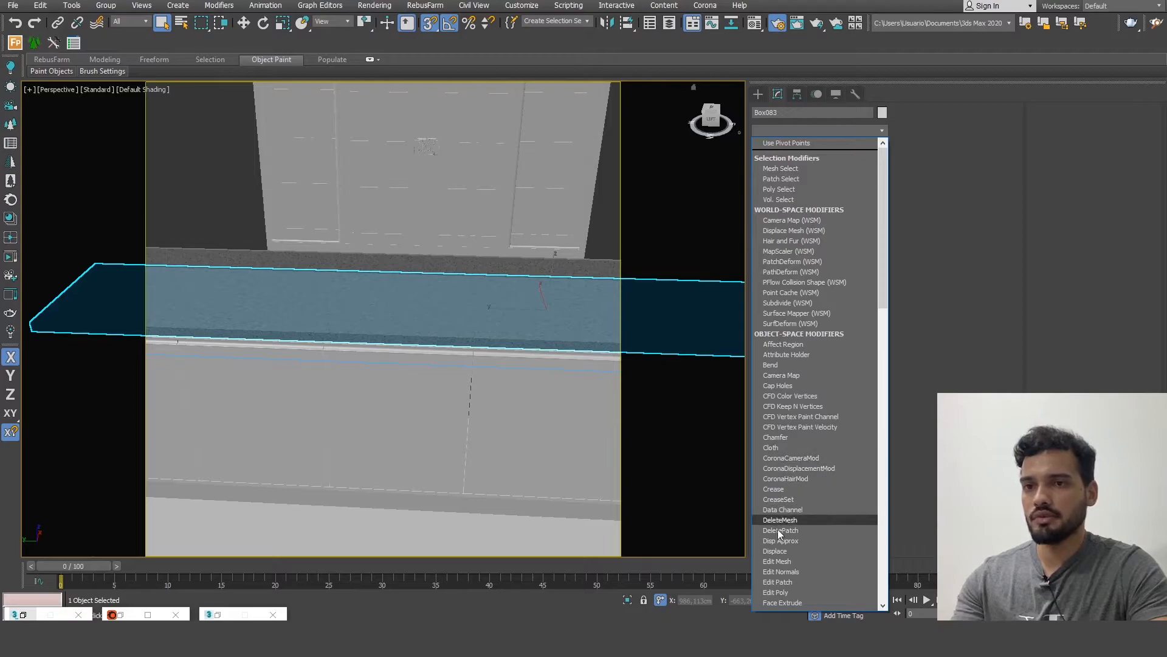
click(775, 591)
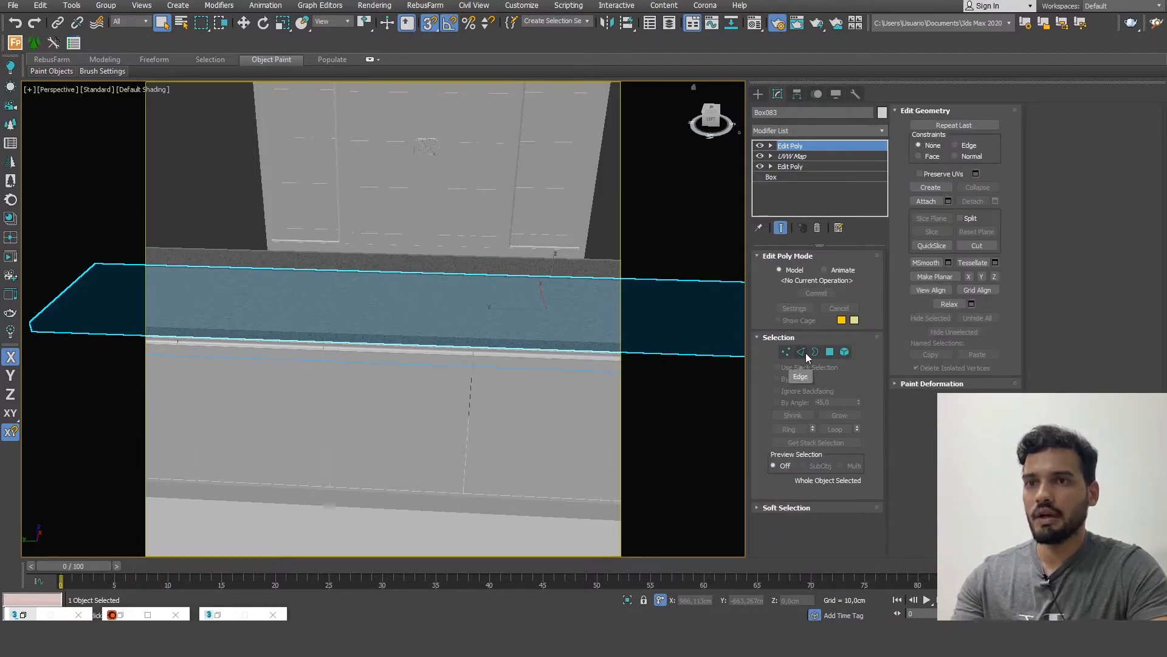
- Select the slab's four long edges in wireframe and set up a Connect with 2 segments and pinch -22
click(800, 352)
drag(539, 456, 423, 219)
key(F3)
key(w)
click(996, 182)
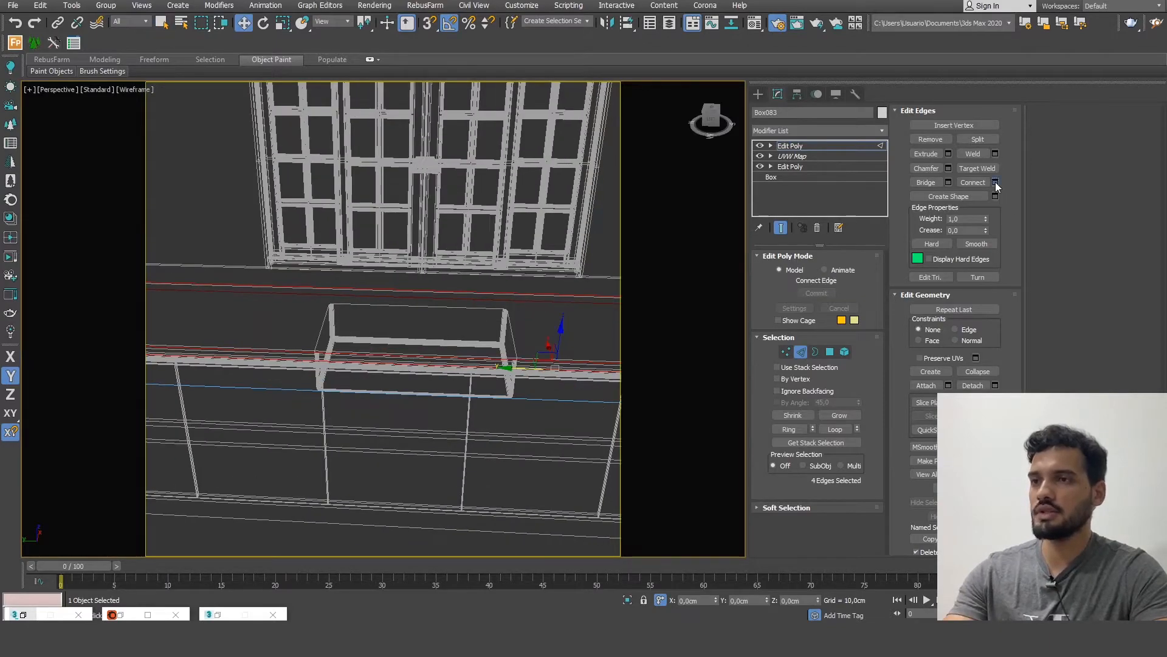
click(391, 325)
drag(392, 345, 417, 399)
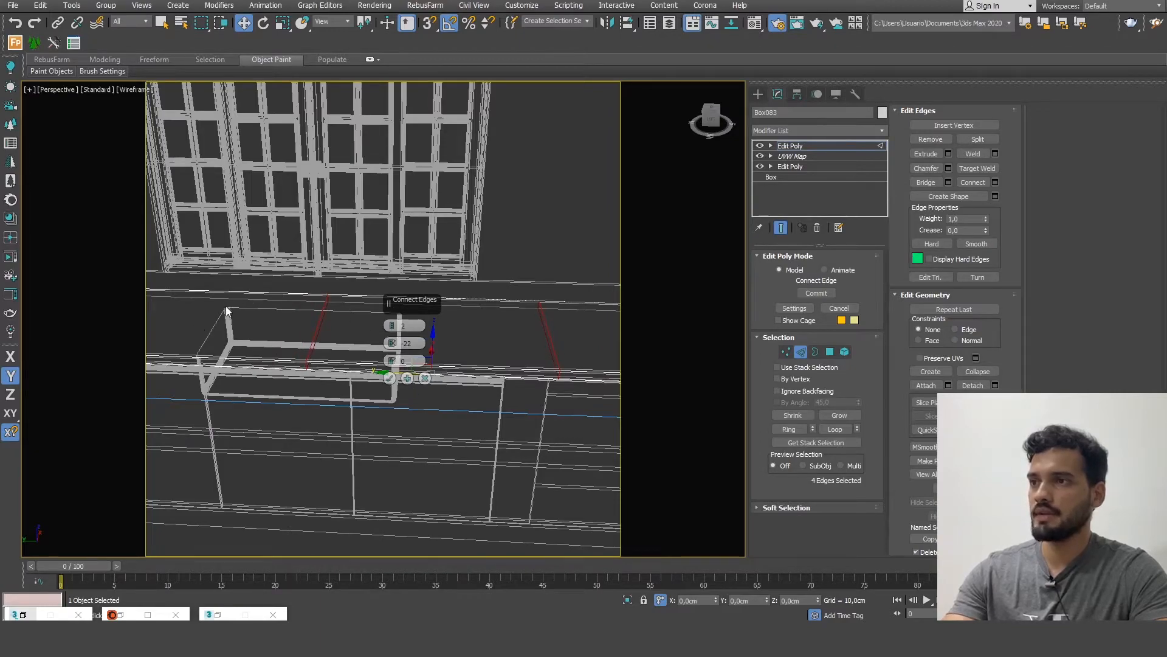
- Align the connecting edges with the sink's two ends using pinch -34 and slide -71, and accept the Connect
drag(396, 363, 404, 490)
alt+middle_drag(404, 490, 519, 490)
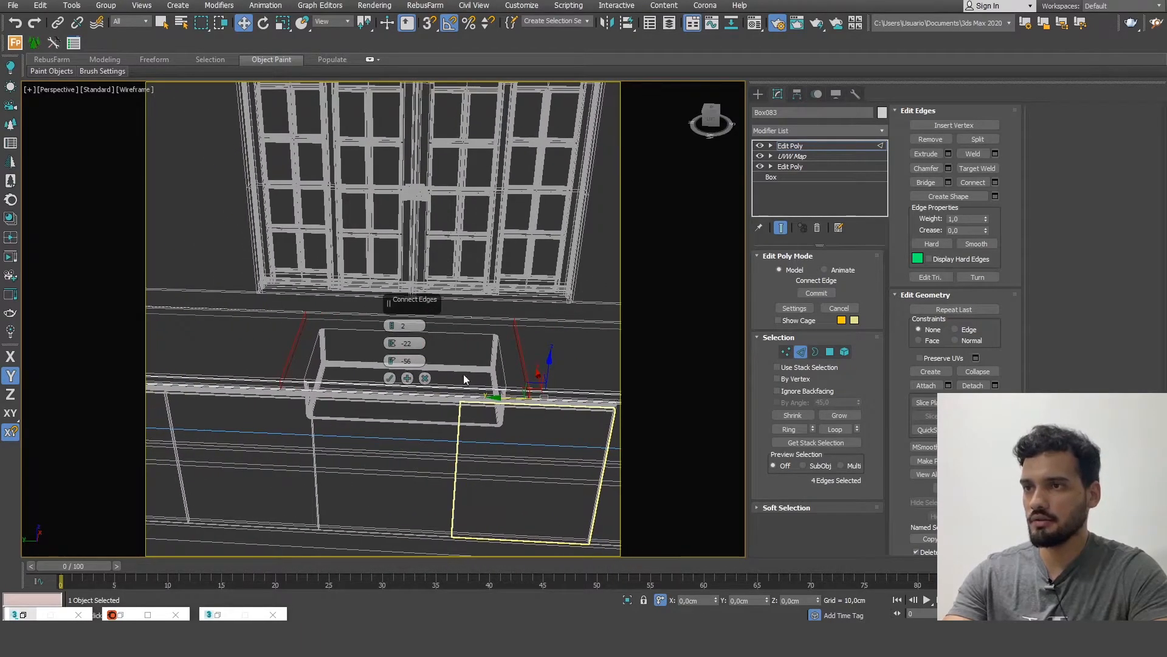
mouse_move(392, 344)
mouse_down()
mouse_move(396, 377)
mouse_move(393, 347)
mouse_up()
key(t)
scroll(396, 151, up, 5)
scroll(474, 307, up, 3)
scroll(389, 237, up, 5)
middle_drag(394, 247, 351, 251)
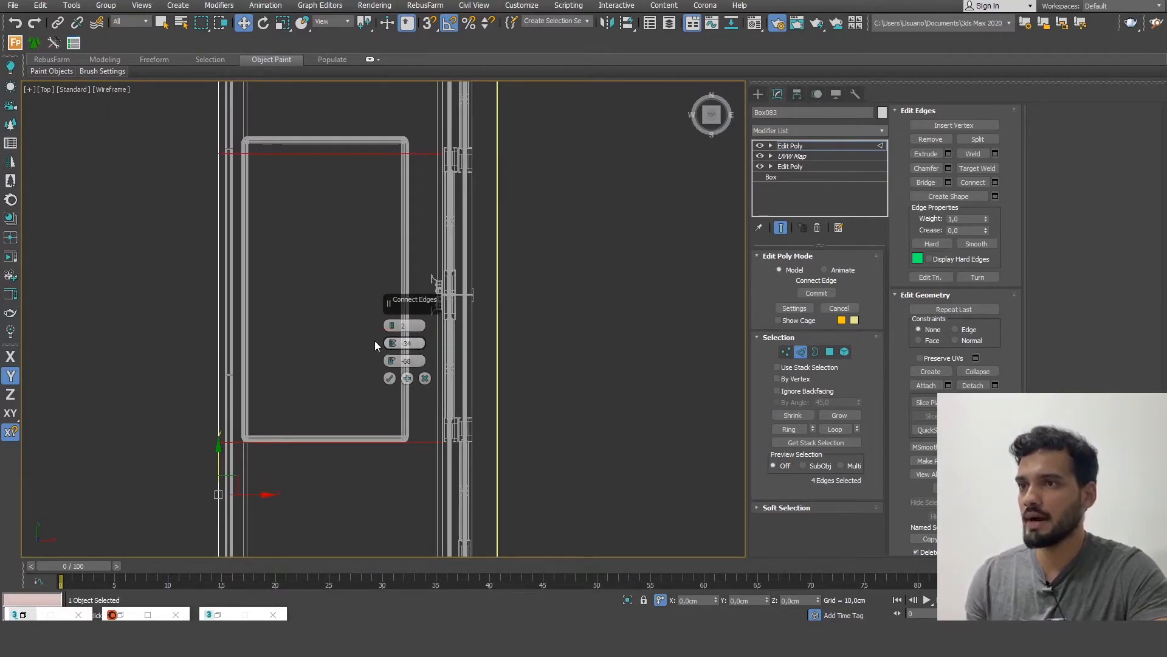
drag(392, 365, 394, 374)
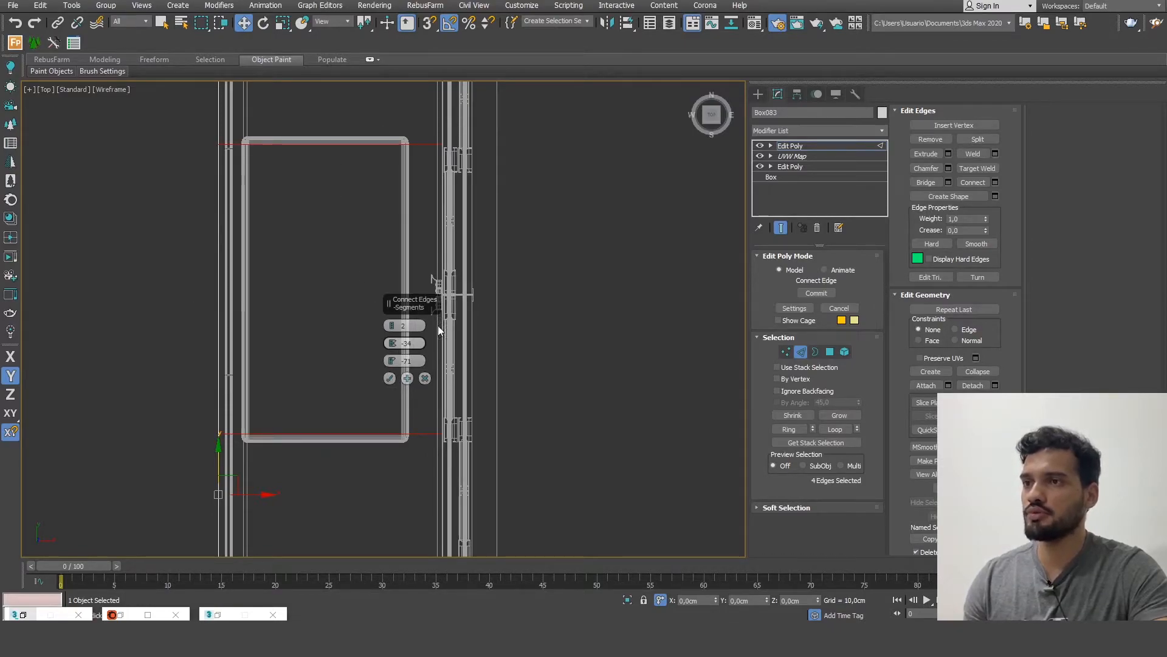
click(391, 376)
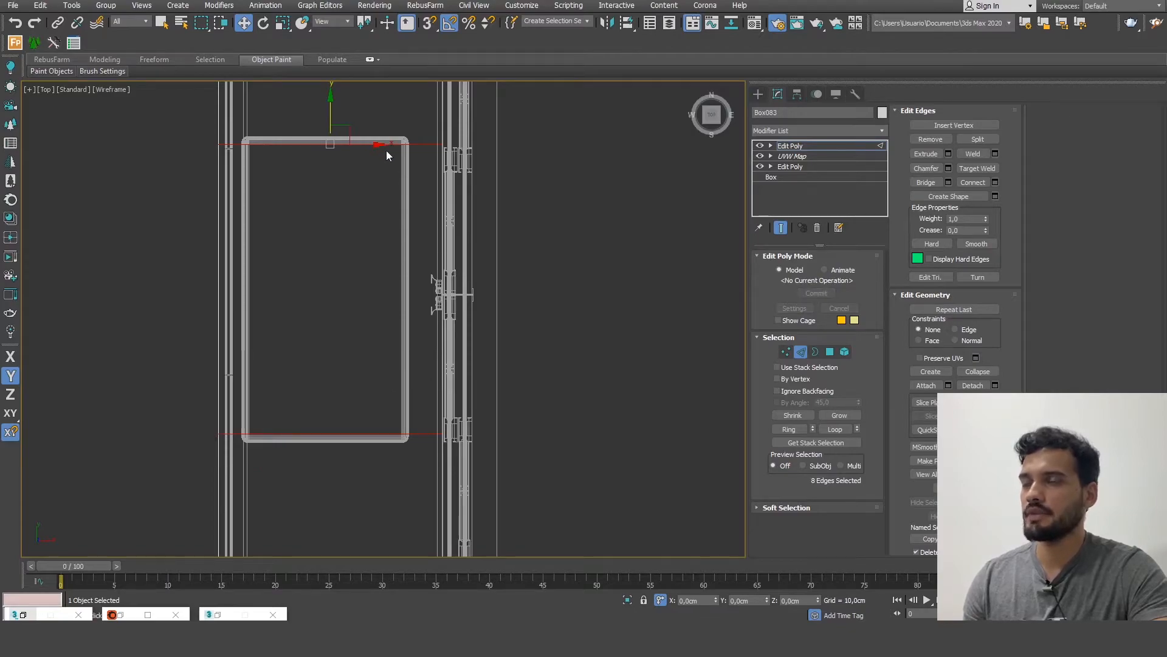
- Connect the four new cross edges with 2 segments and pinch 58 to outline the sink's front and back
scroll(257, 245, up, 2)
click(359, 281)
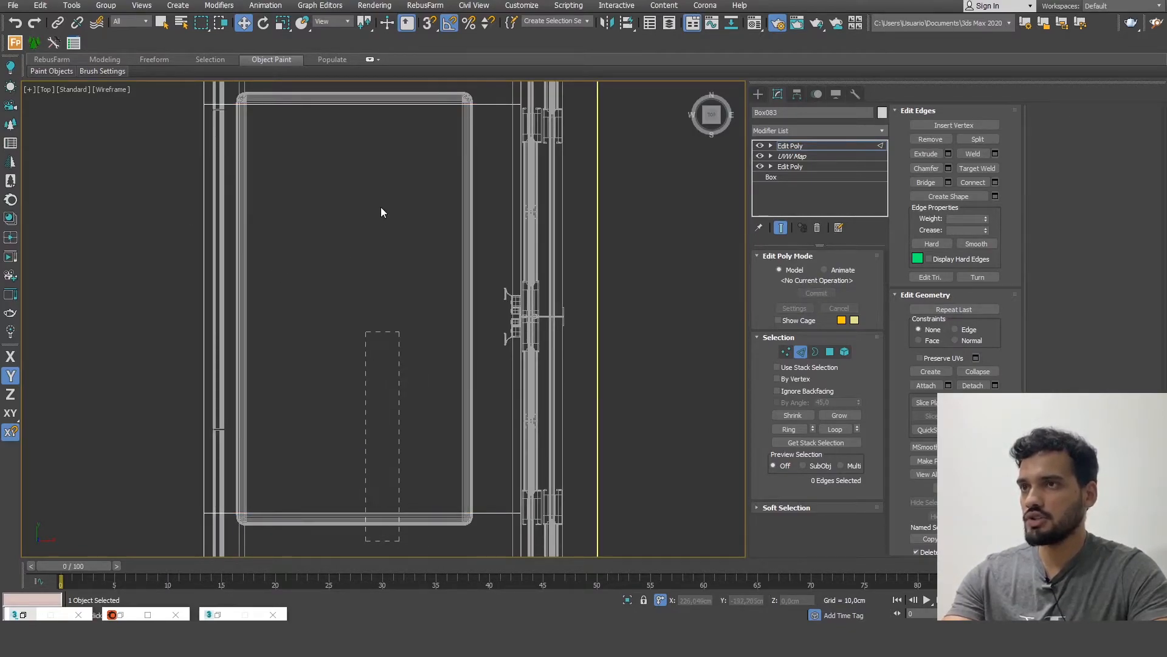
drag(359, 97, 359, 97)
alt+middle_drag(399, 217, 408, 189)
key(t)
key(z)
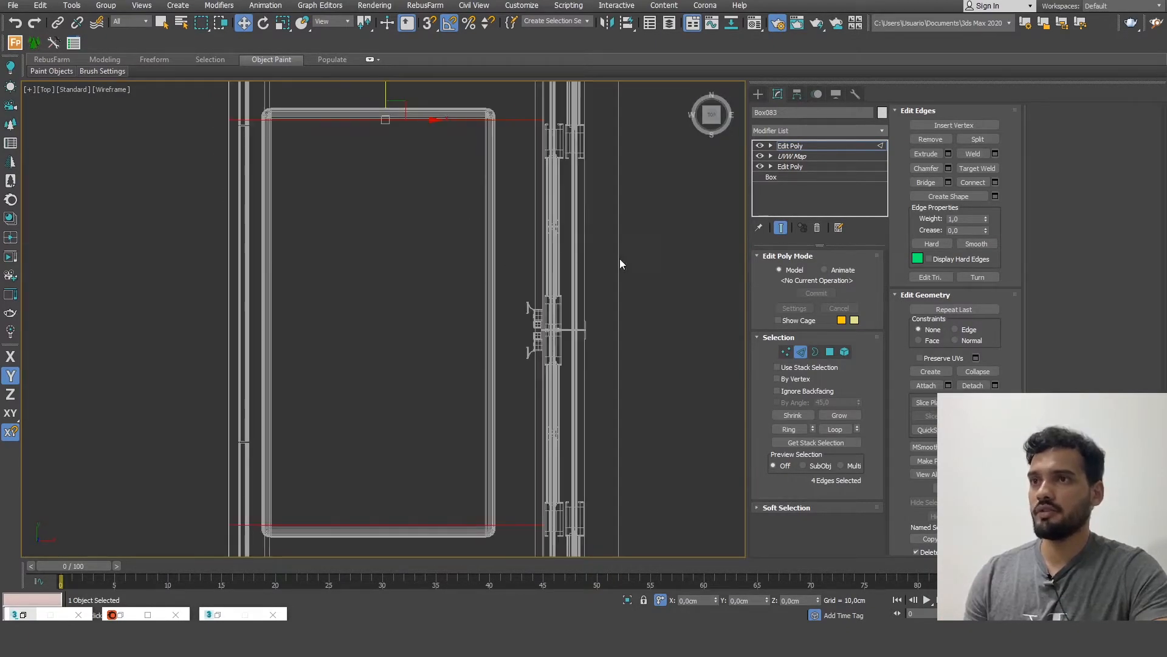
click(995, 182)
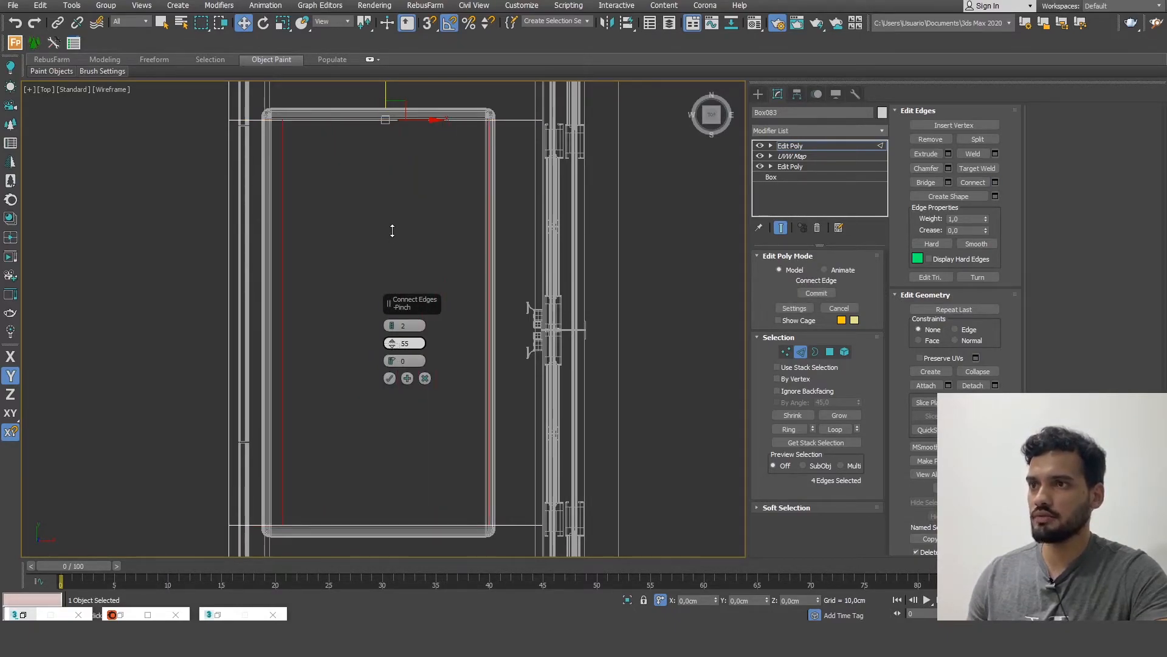
drag(396, 344, 392, 332)
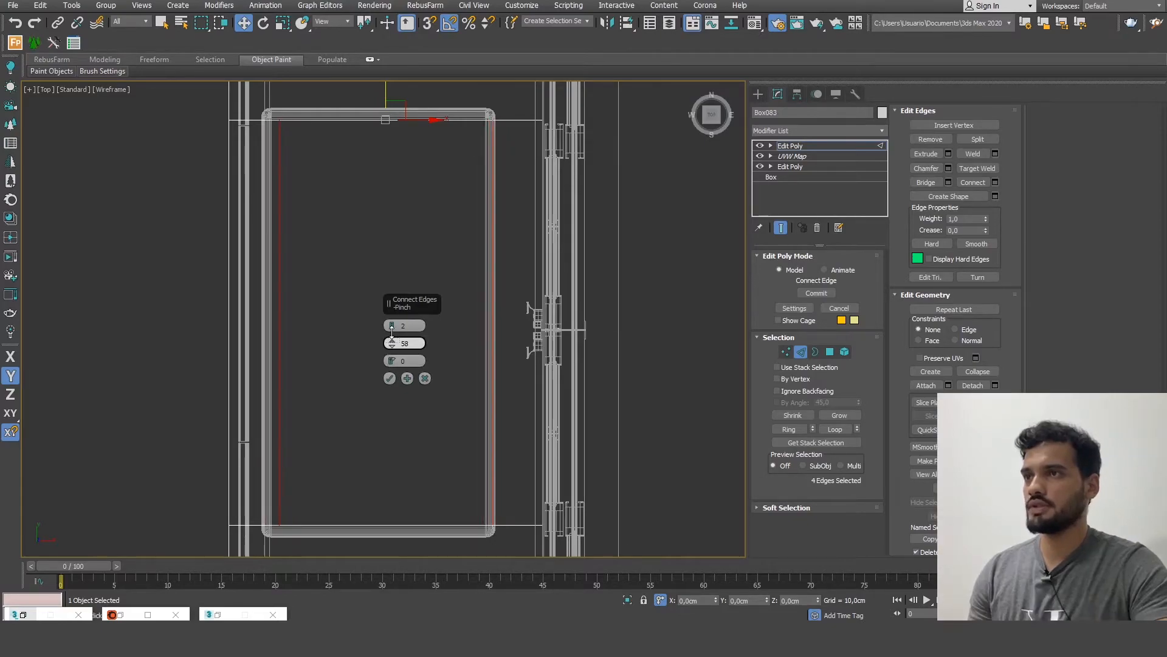
click(389, 379)
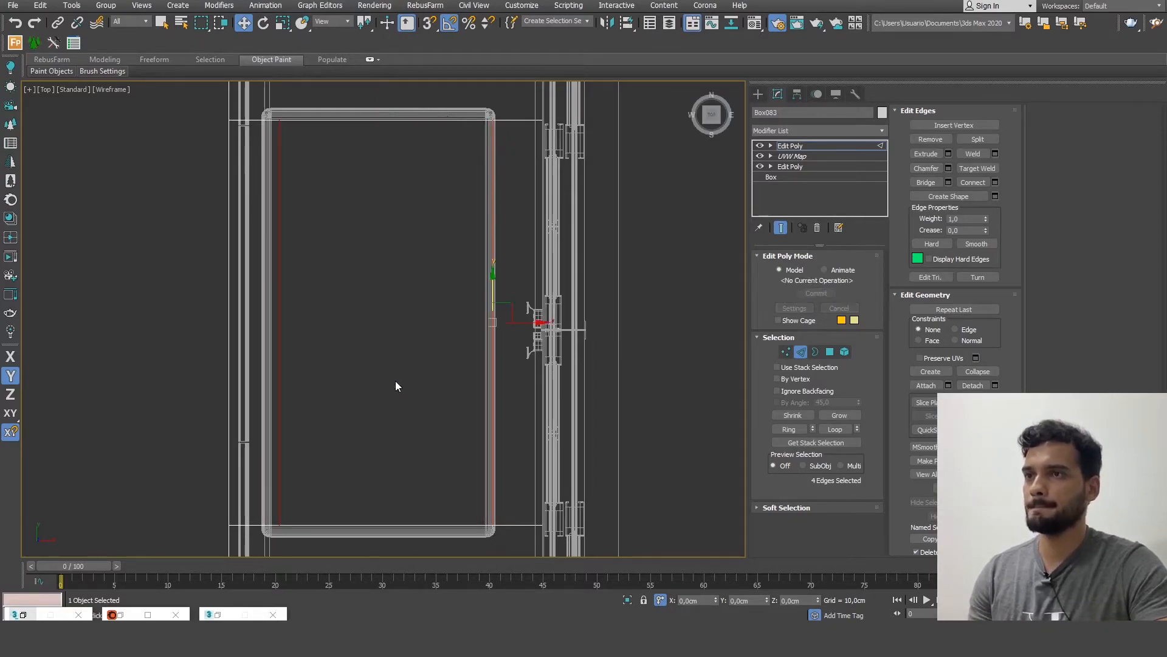
- Bridge the slab's upper and lower polygons over the sink to cut its opening, and return to the shaded perspective view
alt+middle_drag(396, 381, 441, 369)
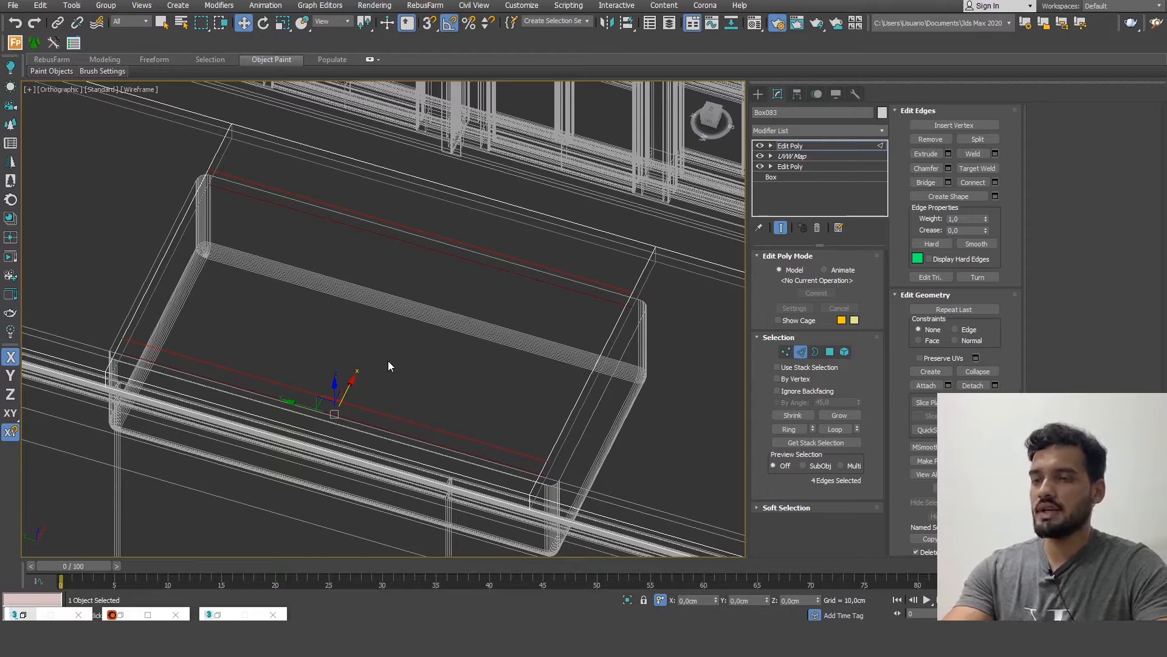
click(828, 354)
click(311, 324)
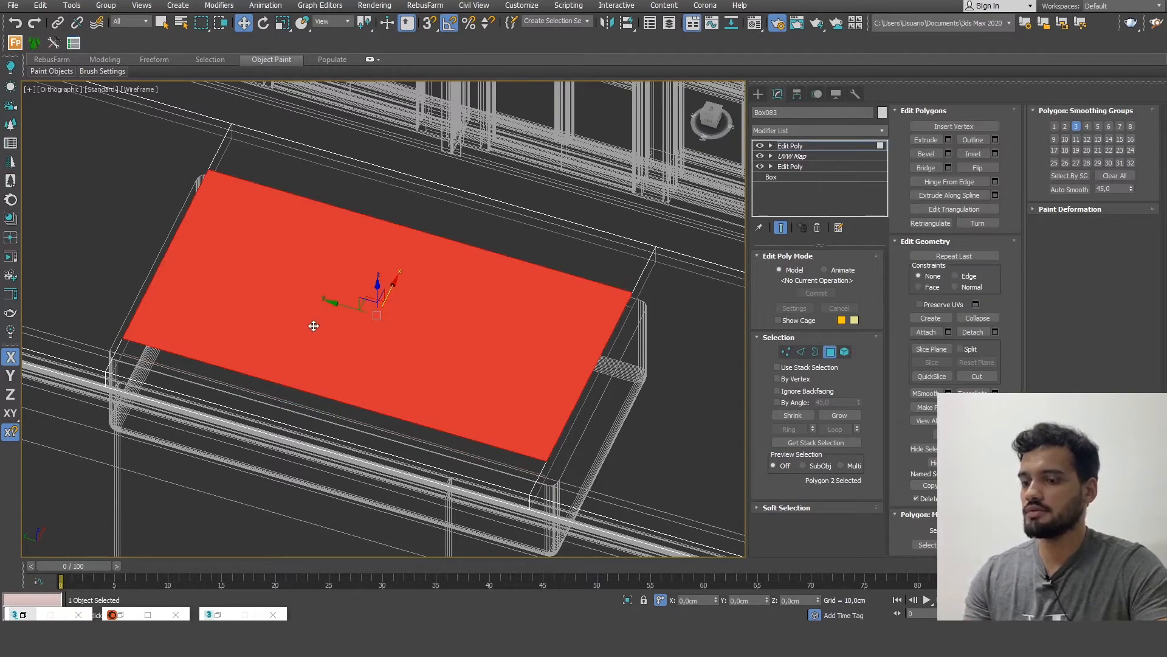
alt+middle_drag(378, 316, 347, 193)
ctrl+click(311, 272)
alt+middle_drag(315, 233, 341, 213)
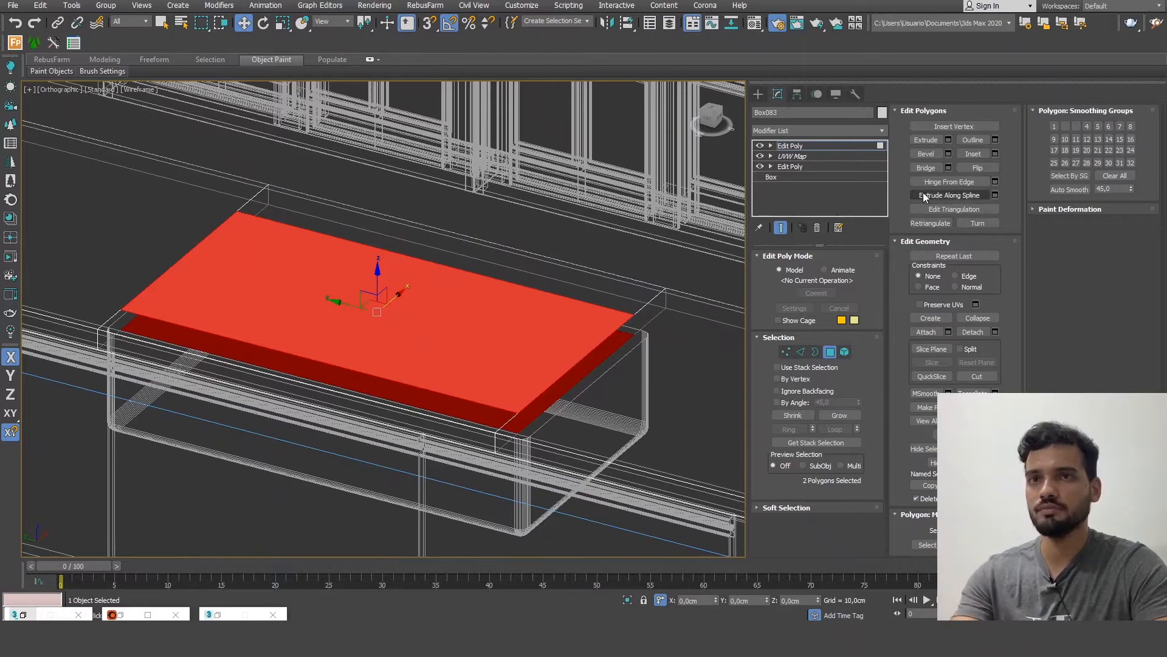
click(924, 169)
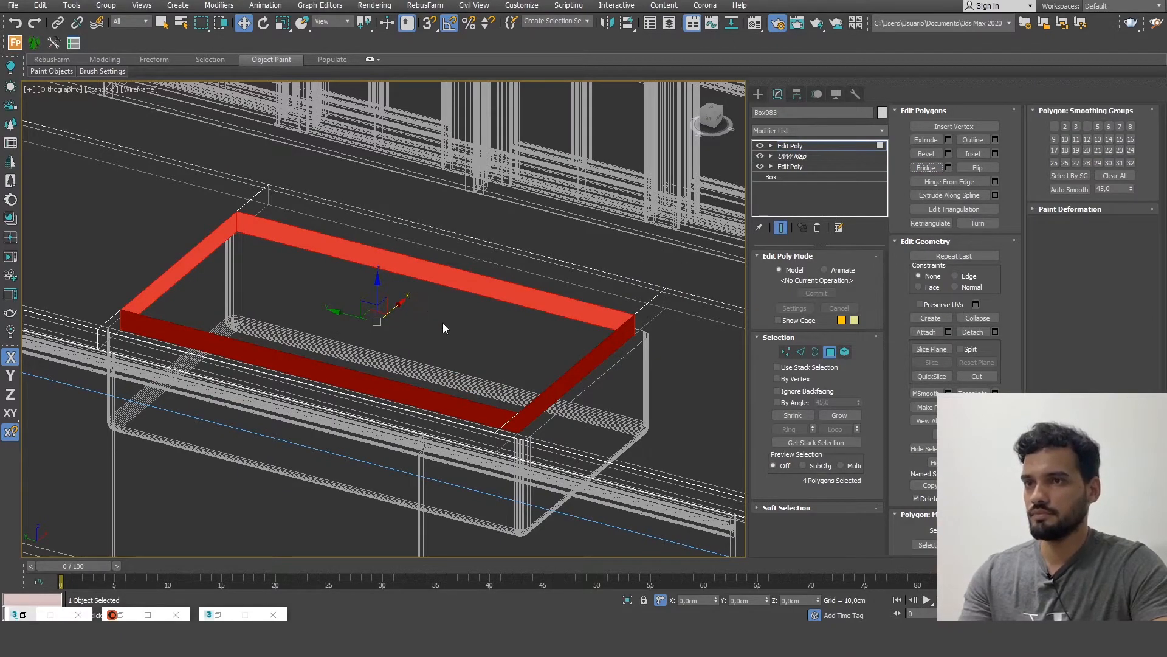
key(p)
key(F3)
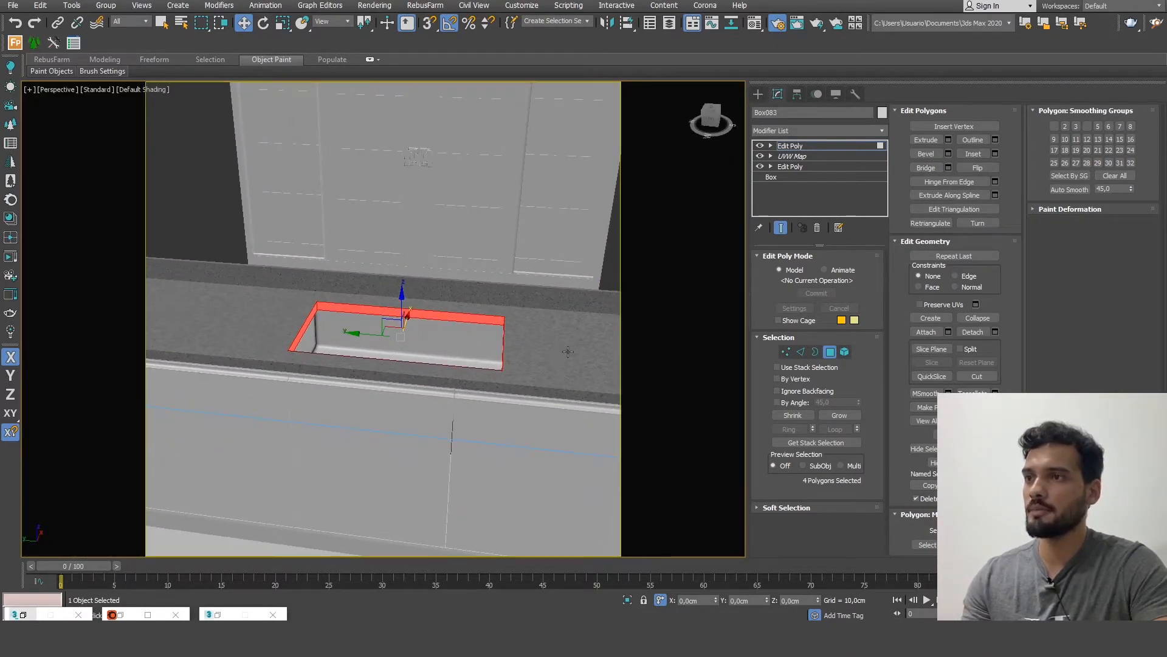
- Merge the TORNEIRA faucet file from the BLOCOS folder into the kitchen scene
alt+middle_drag(446, 337, 429, 312)
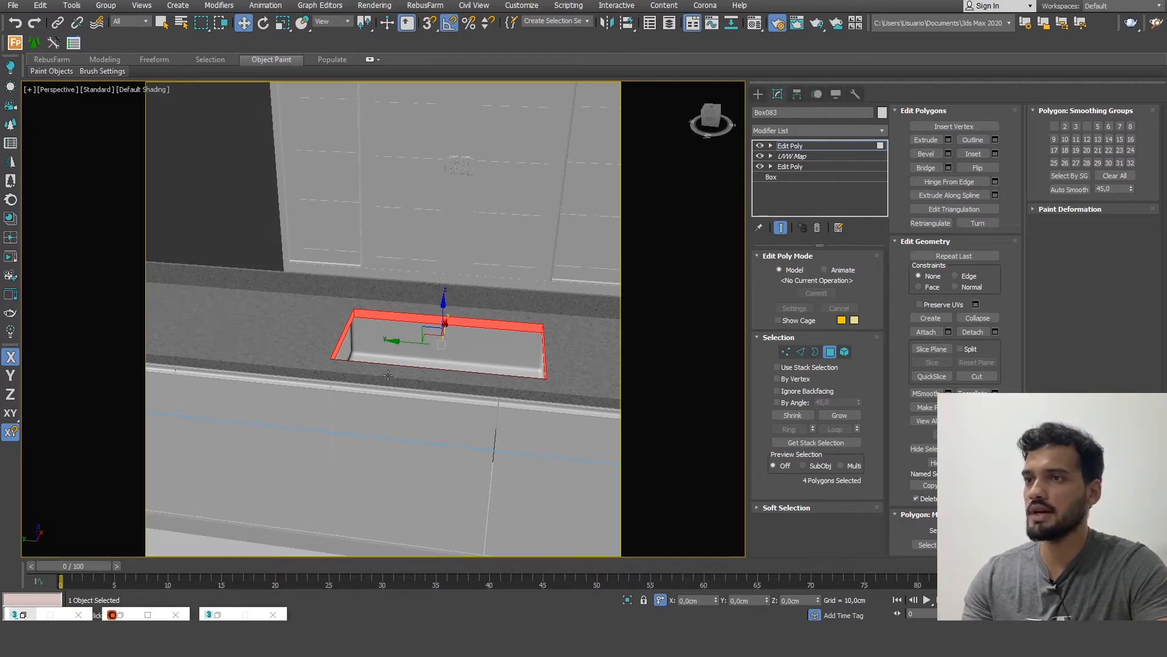
alt+middle_drag(384, 376, 400, 389)
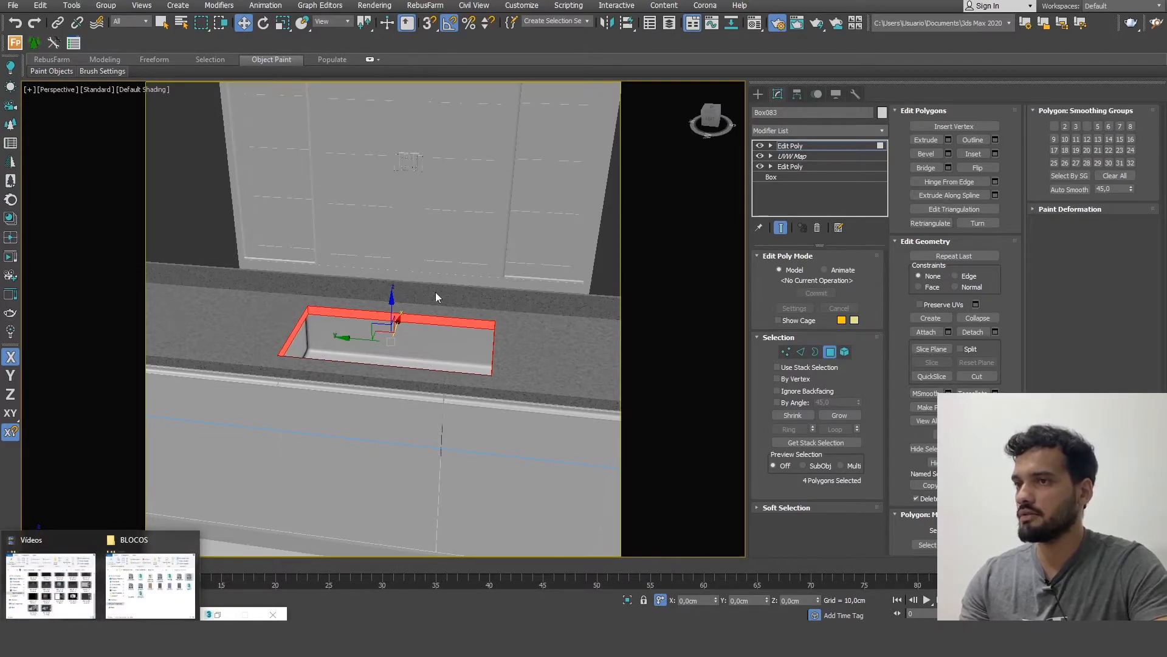
click(150, 585)
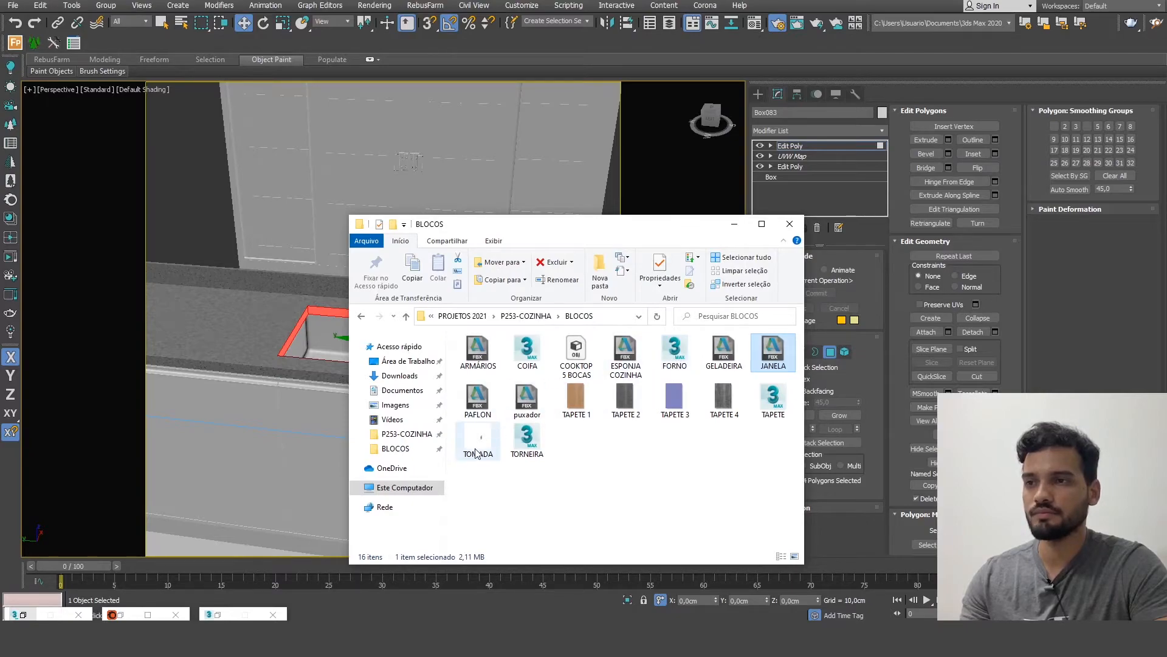
drag(523, 449, 264, 315)
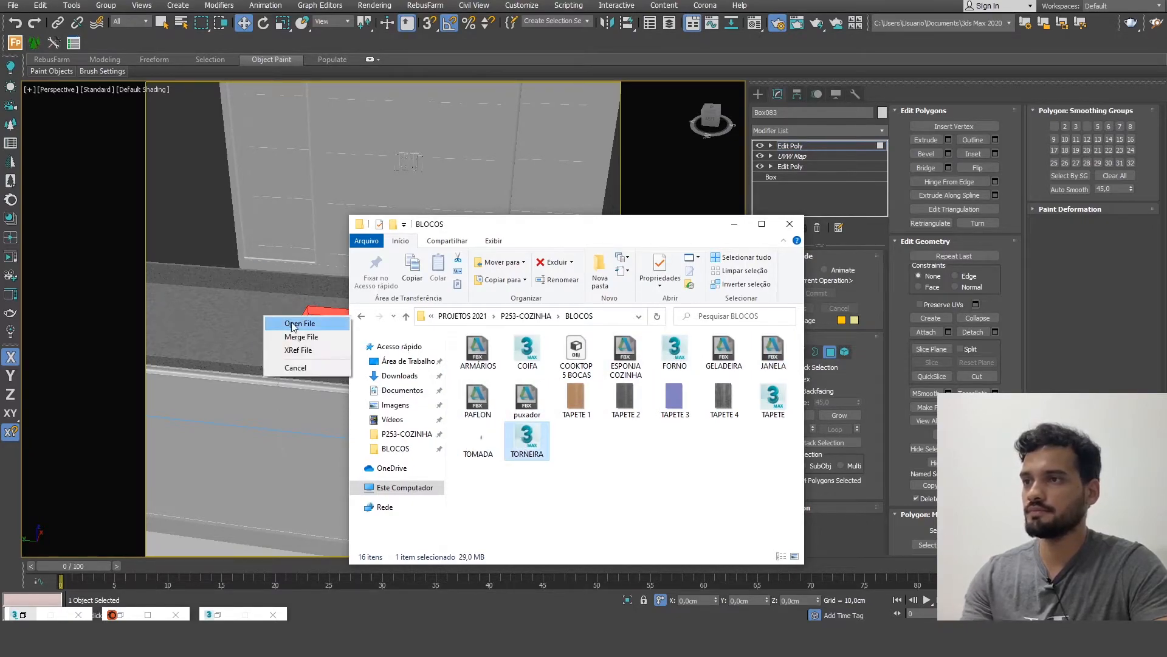
click(301, 337)
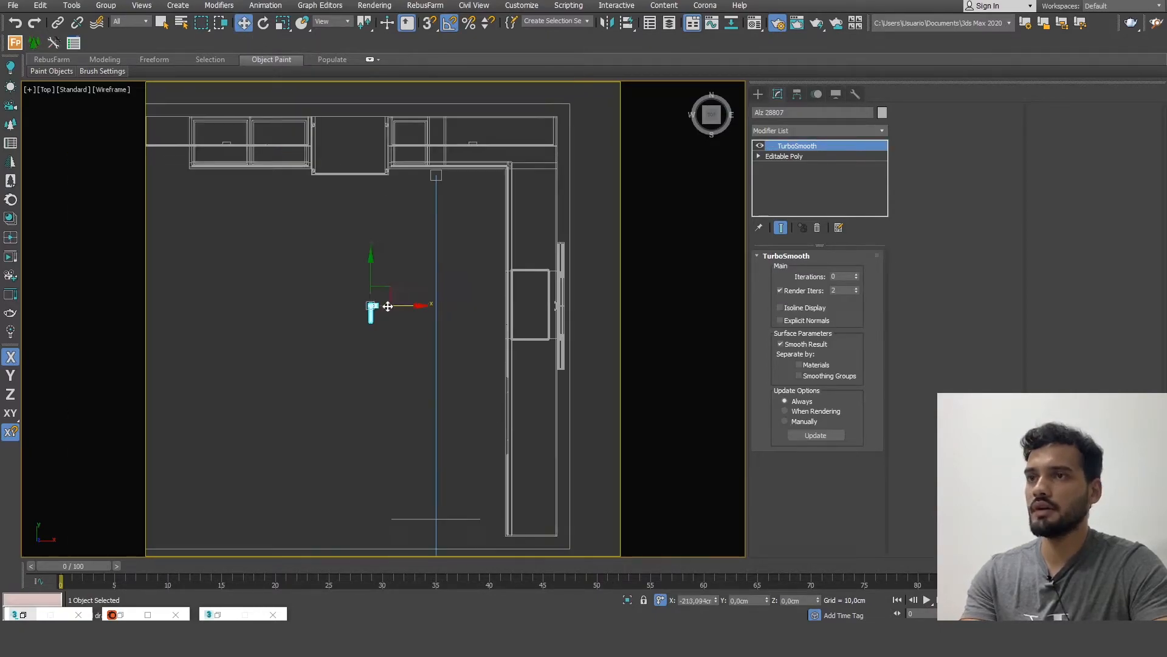
- Move the faucet beside the sink in the top view and rotate it -90° about Z so its spout points over the basin
drag(386, 307, 576, 298)
scroll(572, 301, up, 5)
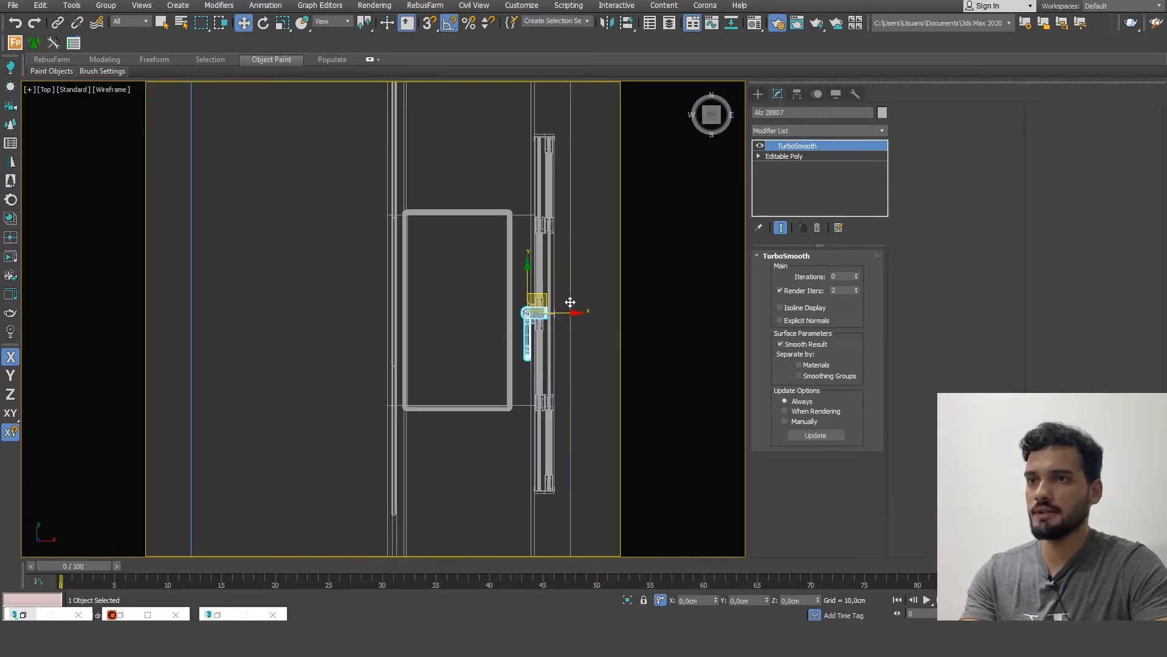
scroll(570, 303, up, 3)
key(e)
drag(504, 278, 547, 308)
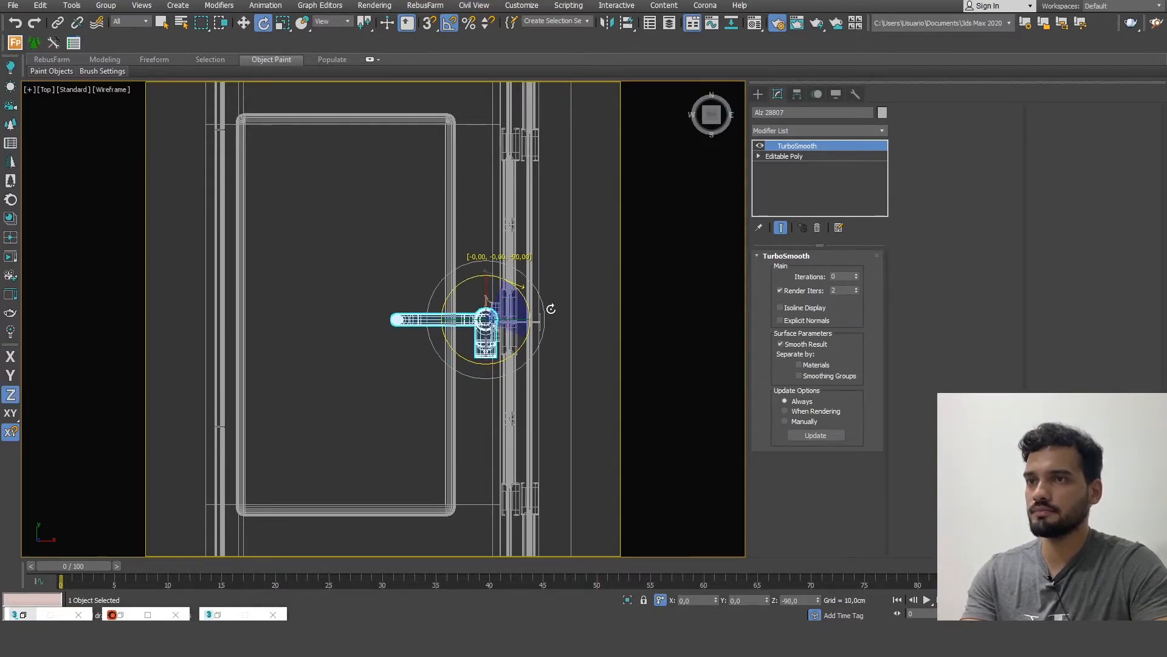
- Reposition the faucet on the countertop strip between the sink's back edge and the window
click(242, 24)
click(516, 327)
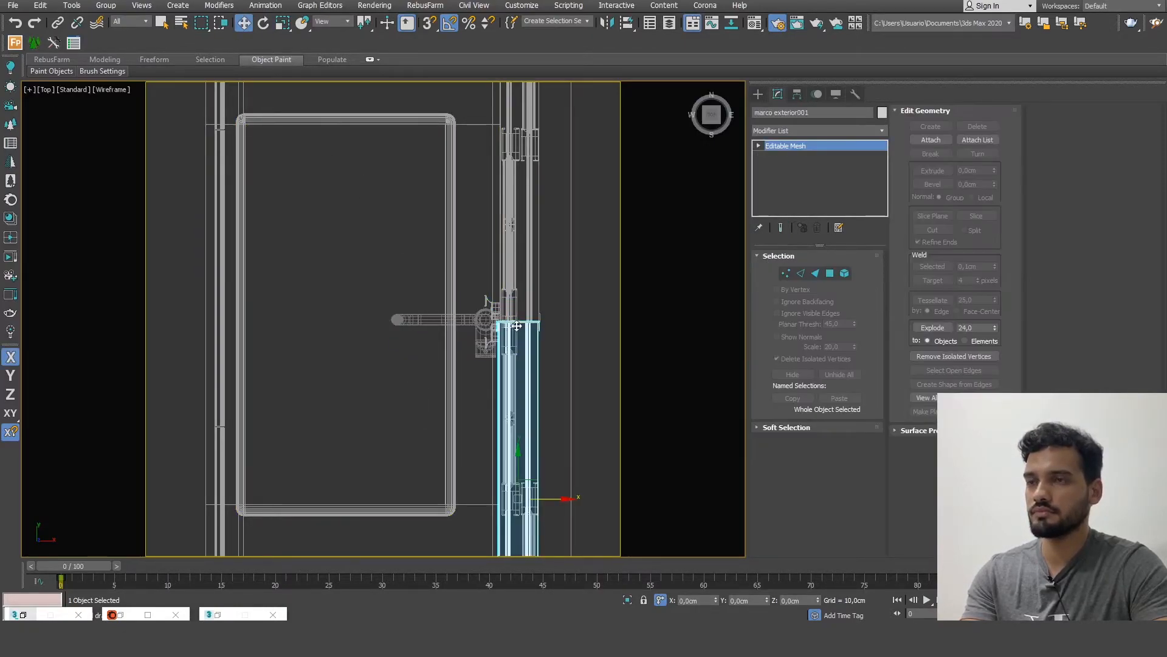
click(475, 313)
drag(503, 318, 474, 310)
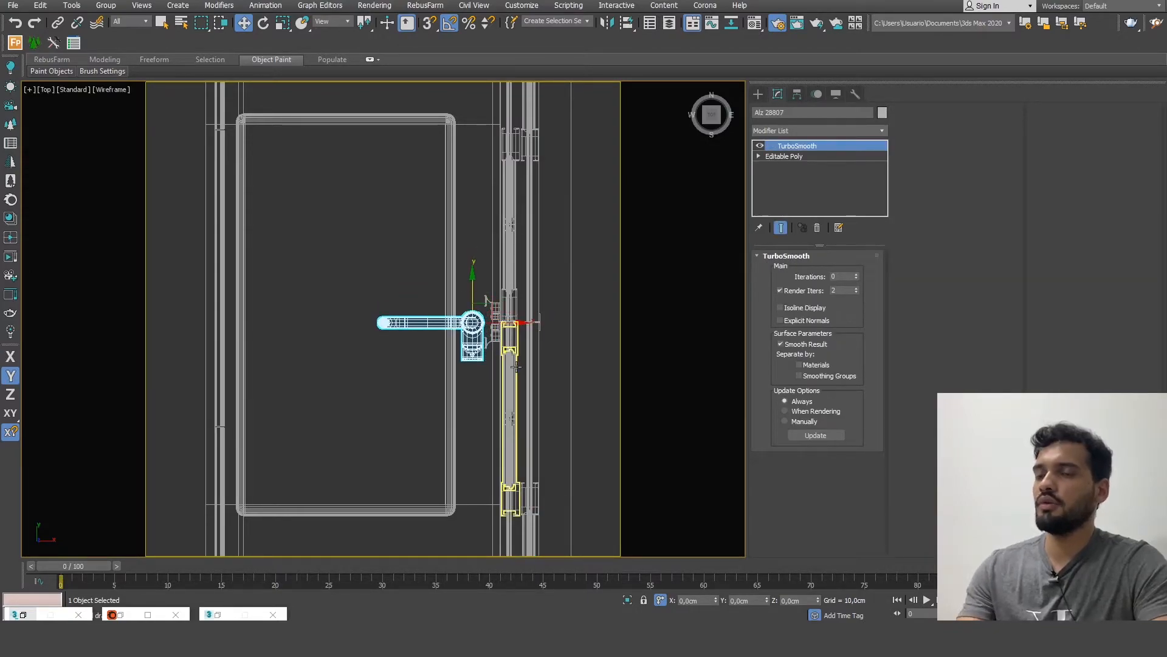
- Examine the placed faucet and the countertop, and compare them with a close-up of the reference kitchen photo
mouse_move(526, 354)
alt+middle_down()
mouse_move(512, 345)
mouse_move(524, 395)
alt+middle_up()
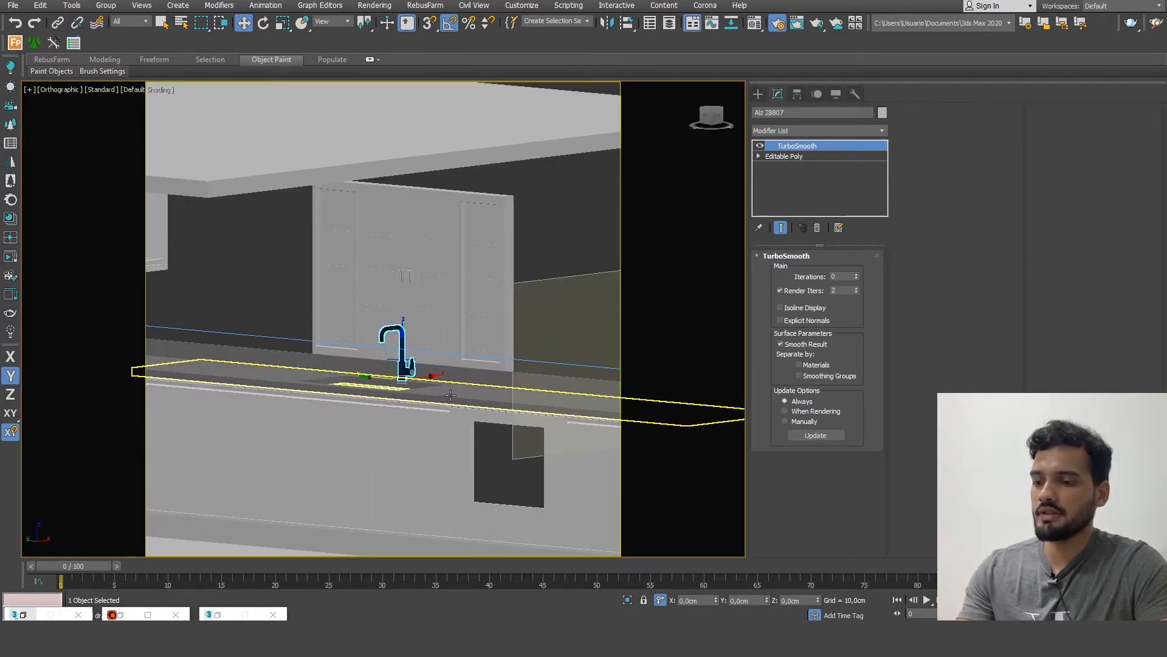
alt+middle_drag(450, 395, 444, 321)
scroll(340, 418, up, 5)
scroll(410, 423, up, 5)
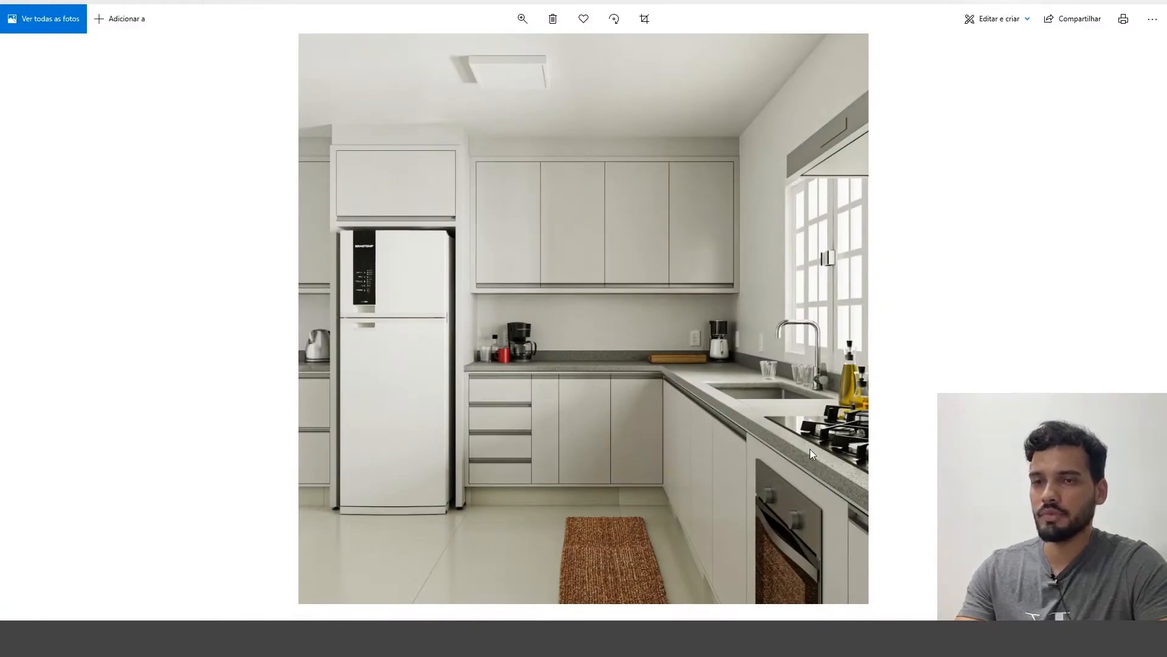
scroll(810, 449, up, 2)
mouse_move(838, 437)
mouse_down()
mouse_move(802, 443)
mouse_move(838, 431)
mouse_up()
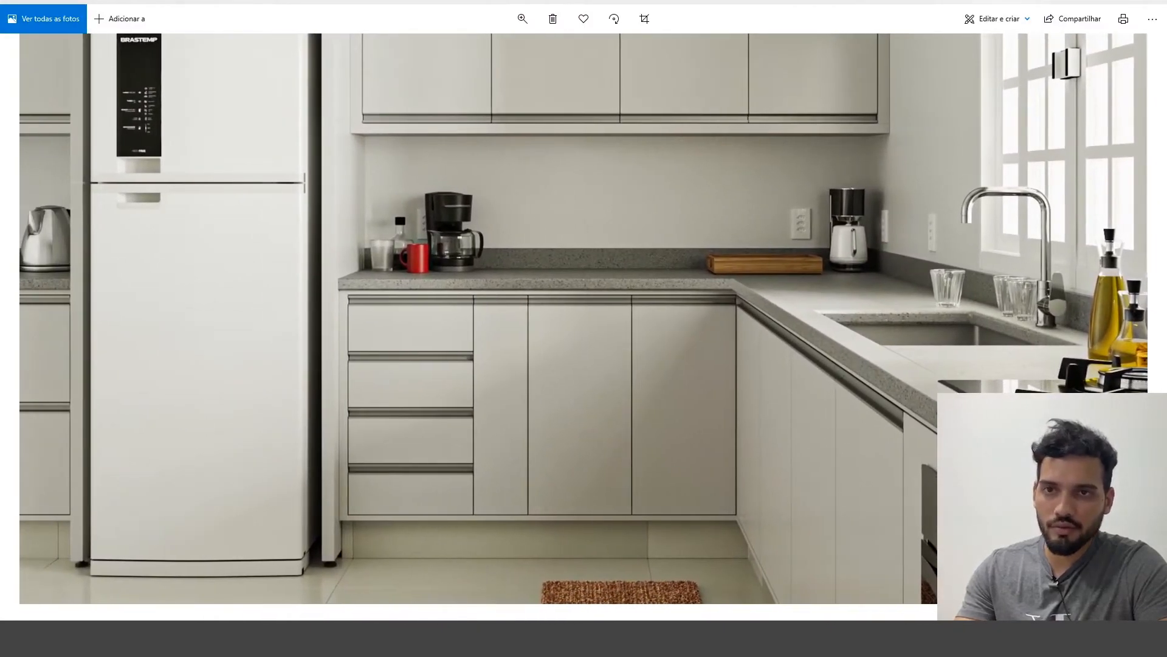
scroll(584, 317, down, 2)
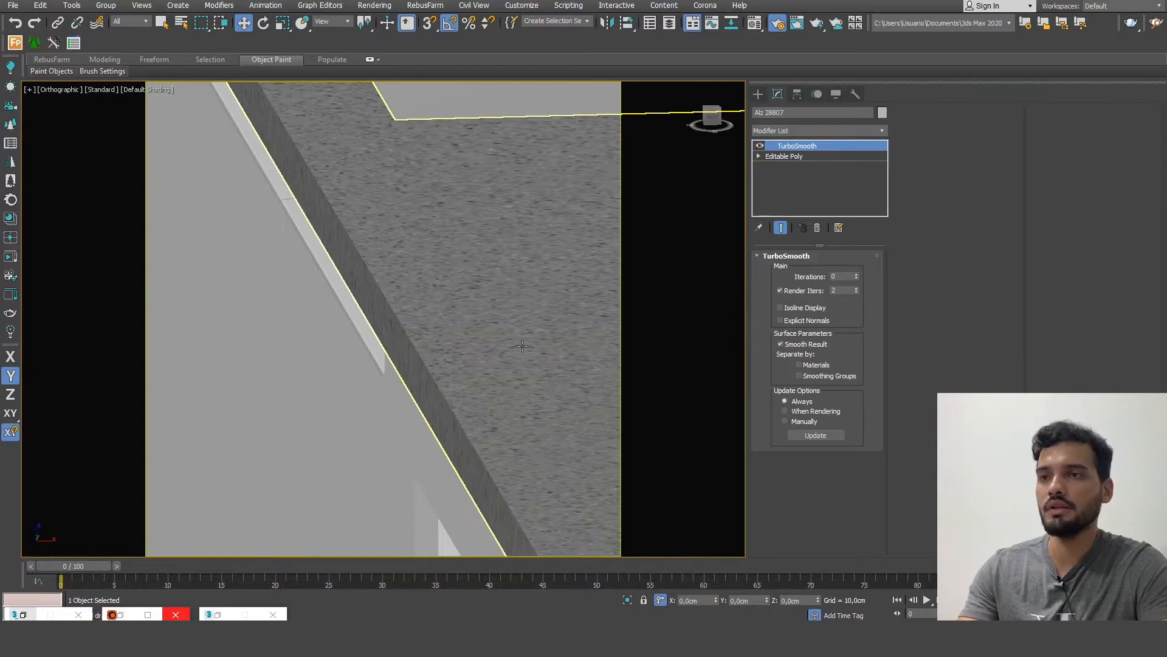
- Select the countertop slab with the sink opening and switch its top Edit Poly modifier to edge editing
middle_drag(522, 346, 557, 352)
scroll(522, 332, down, 3)
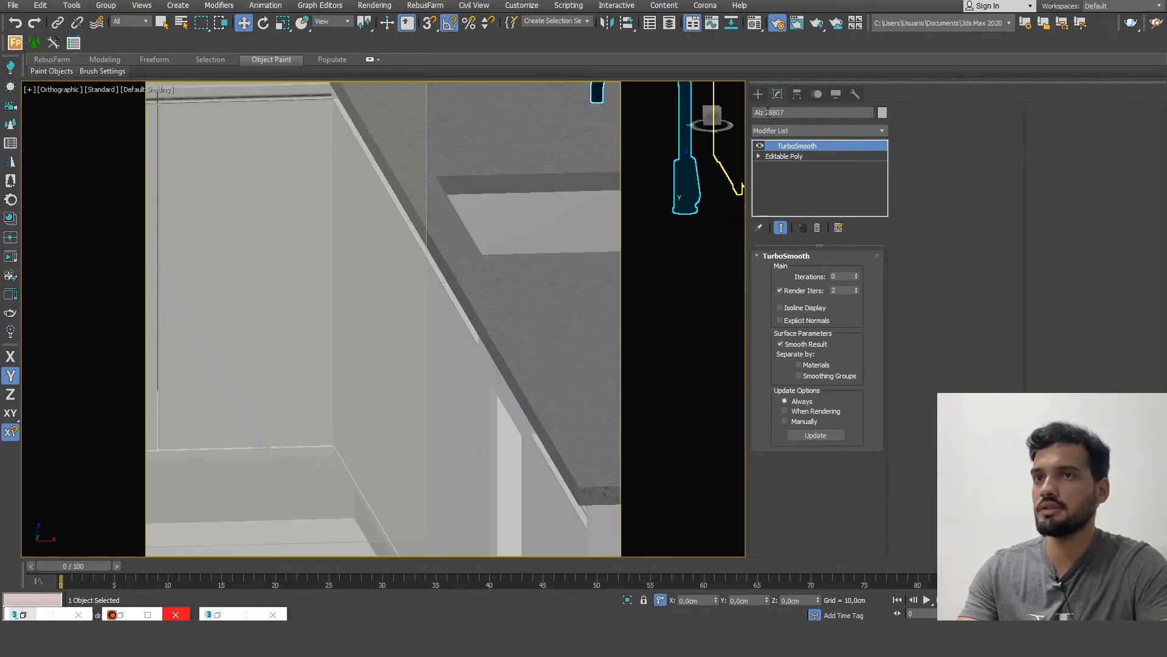
click(758, 93)
click(542, 263)
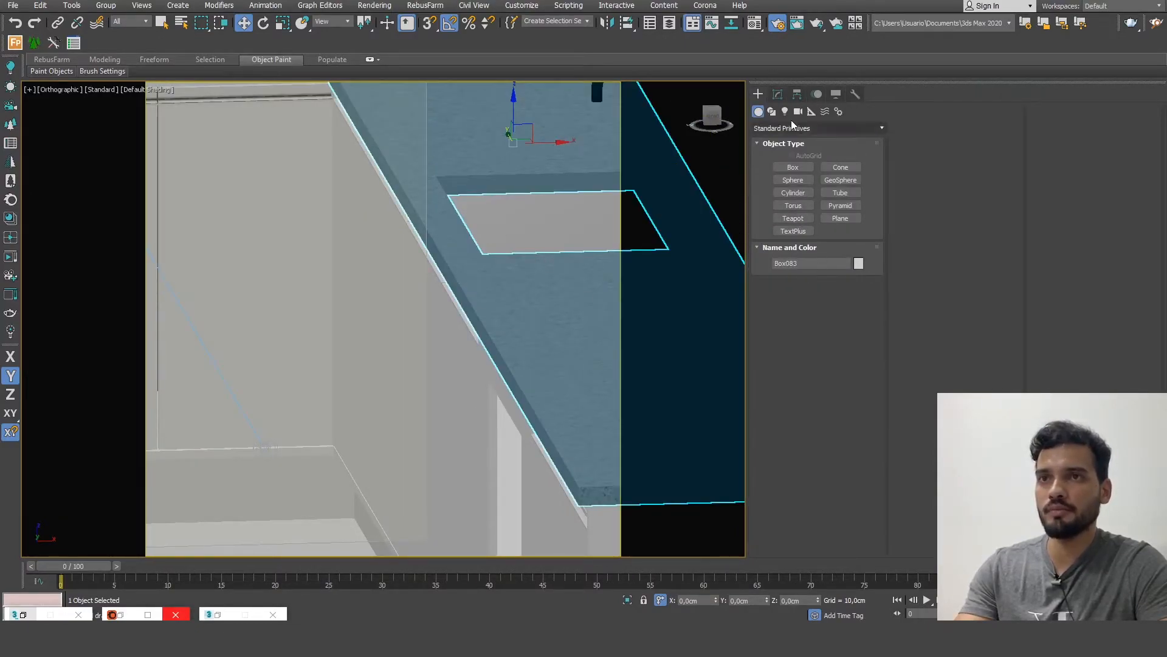
click(778, 95)
click(800, 146)
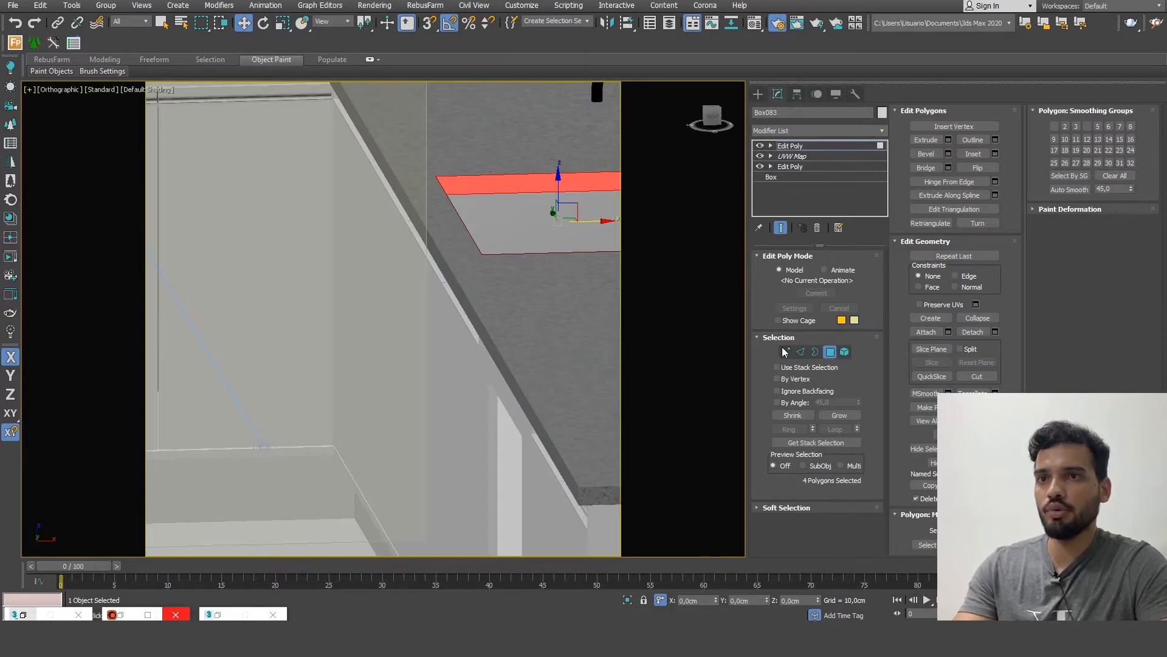
click(802, 352)
- Chamfer the upper and lower front edges of the sink slab along its full length by 0.8 cm
key(p)
drag(246, 228, 210, 170)
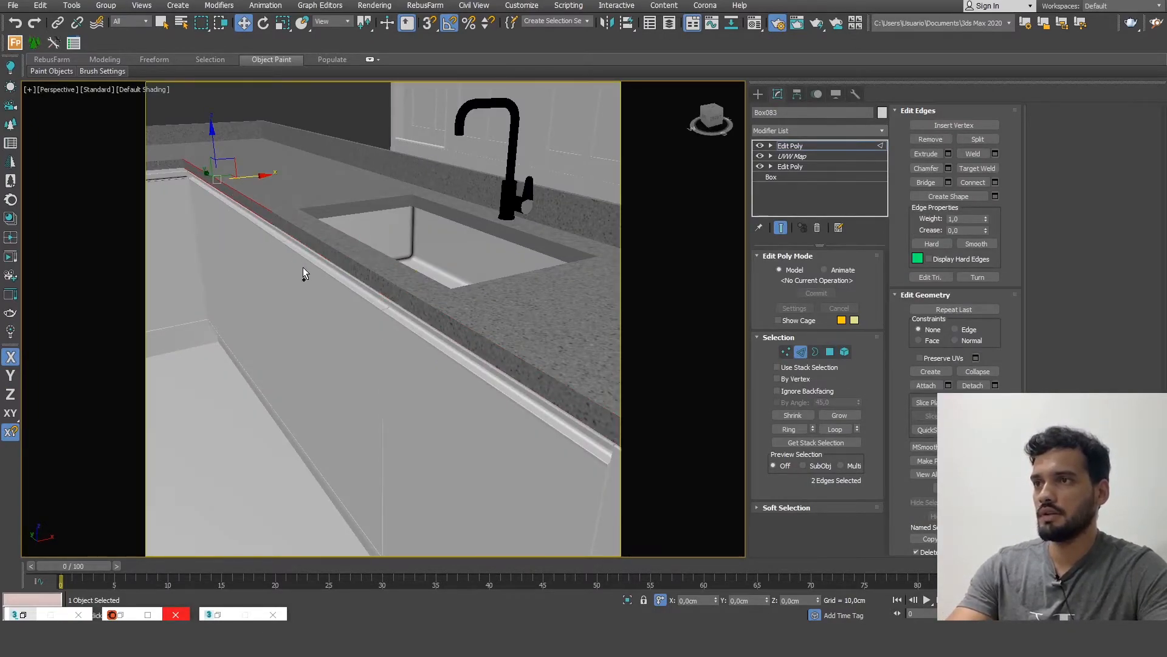
ctrl+click(334, 262)
key(q)
ctrl+click(506, 345)
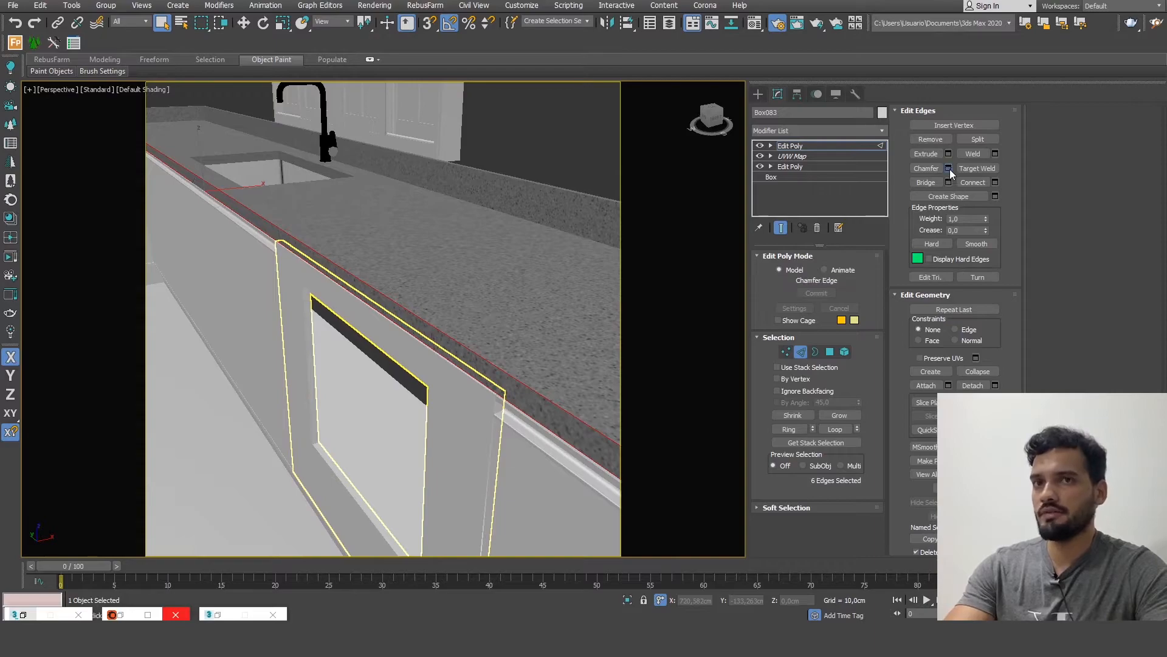
click(949, 169)
text(,8)
key(Return)
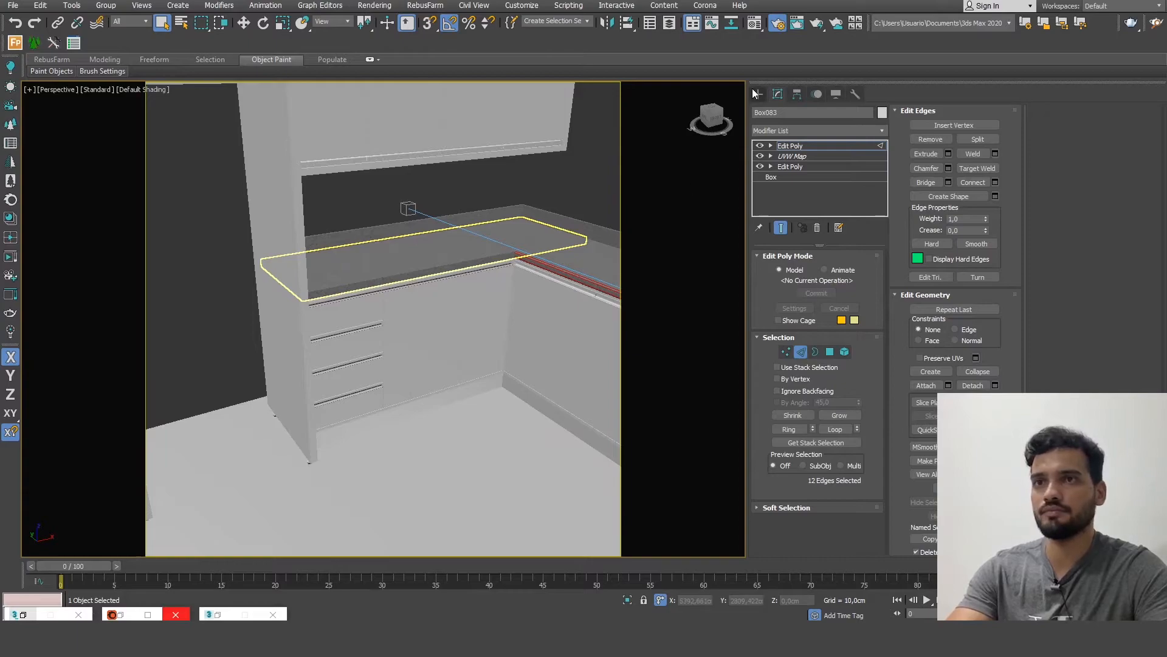
- Add an Edit Poly modifier to the slab above the narrow-drawer cabinet and chamfer its front edges by 0.8 cm
click(755, 93)
click(522, 243)
click(777, 94)
click(791, 131)
key(e)
click(790, 171)
key(2)
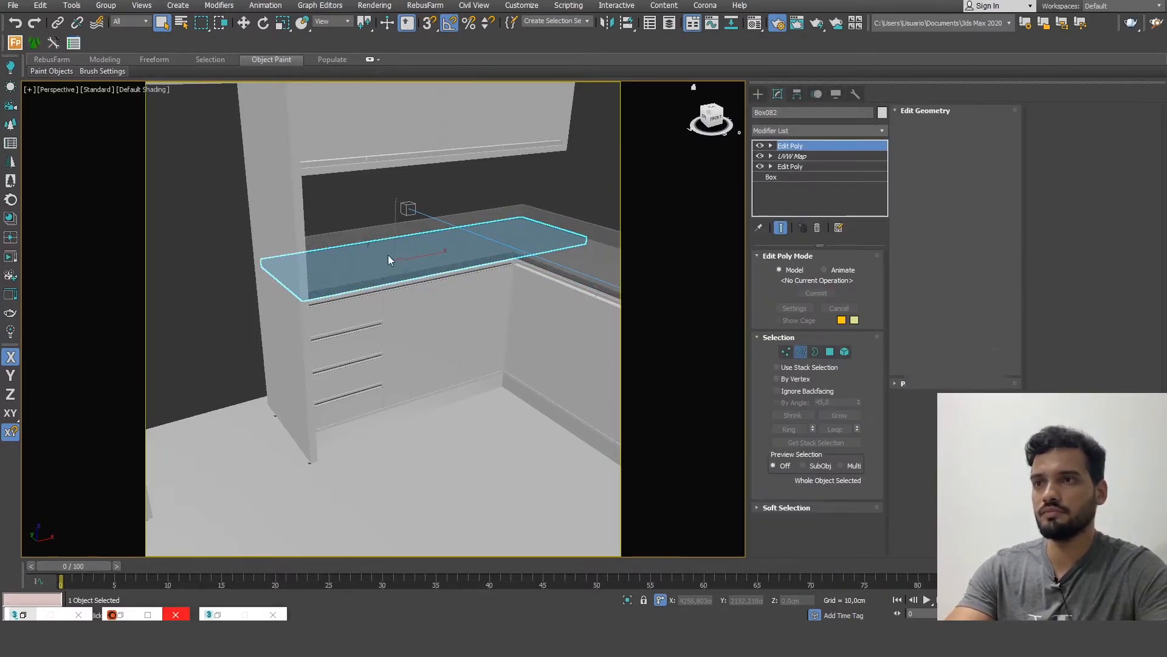
click(403, 280)
click(949, 169)
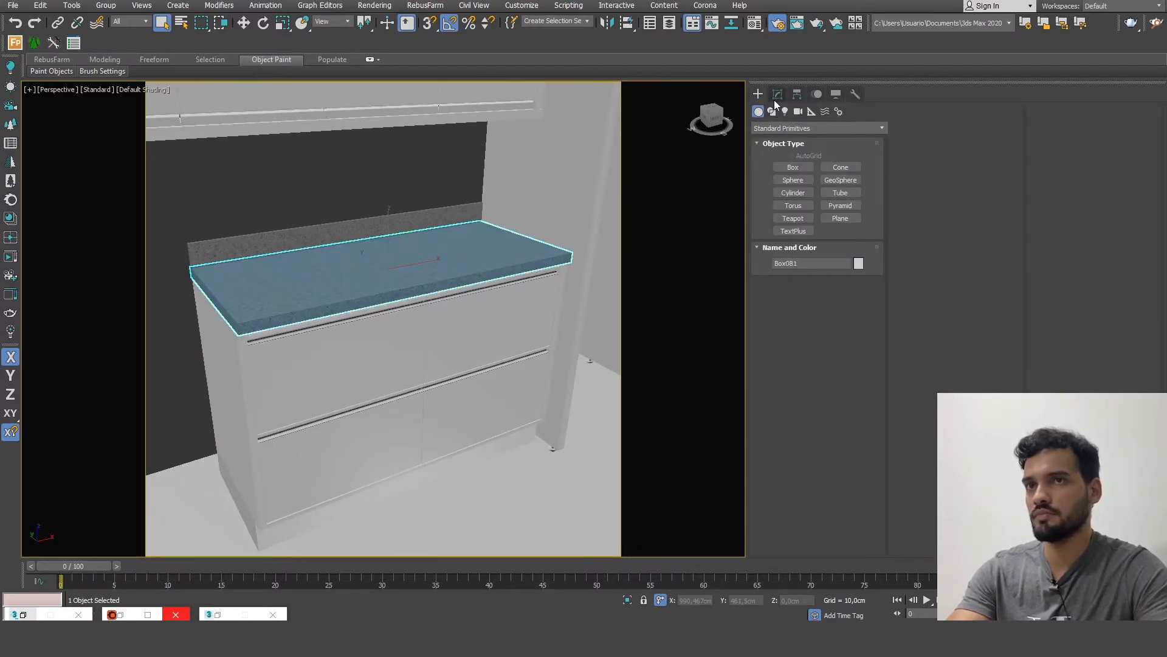
- Add an Edit Poly modifier to the separate slab above the wide-drawer cabinet and chamfer its front edges by 0.8 cm
click(778, 94)
click(811, 132)
key(e)
key(e)
key(e)
key(e)
click(789, 141)
key(2)
drag(511, 305, 491, 252)
click(949, 168)
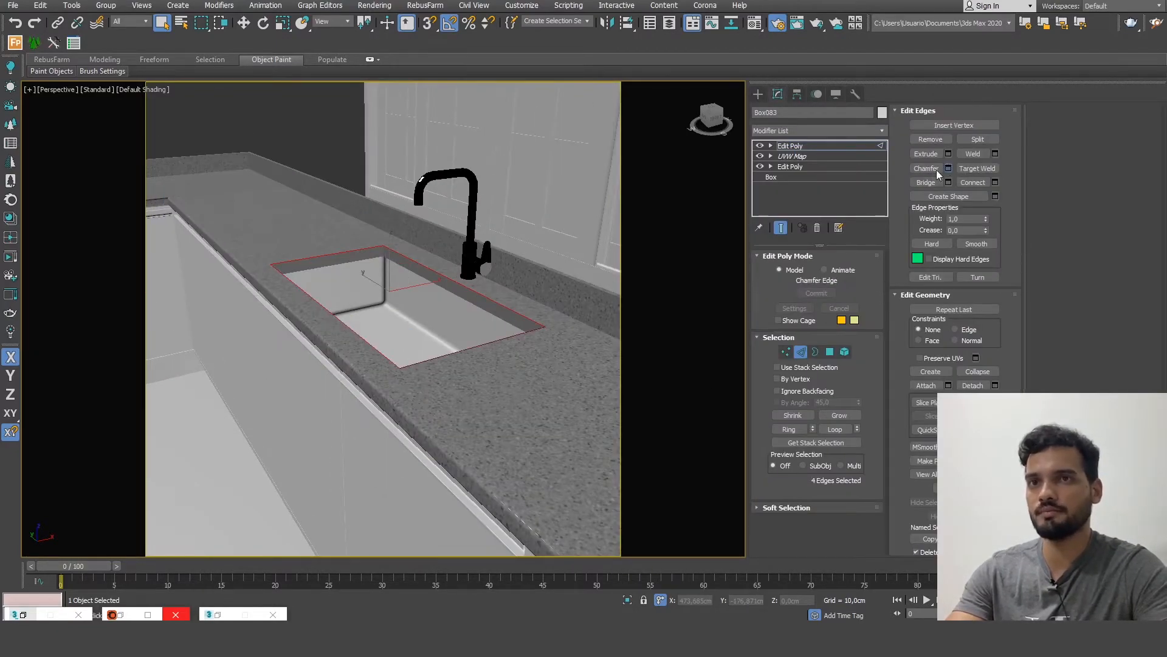
- Try a 0.8 cm chamfer on the four upper edges of the sink opening
click(939, 170)
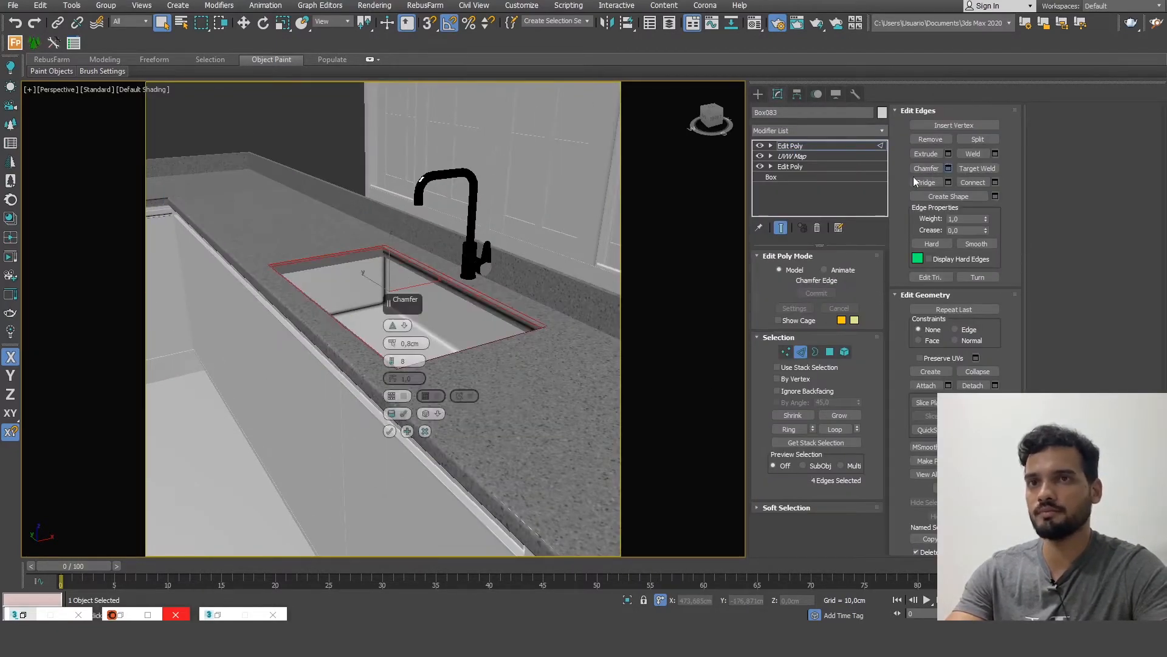
click(425, 431)
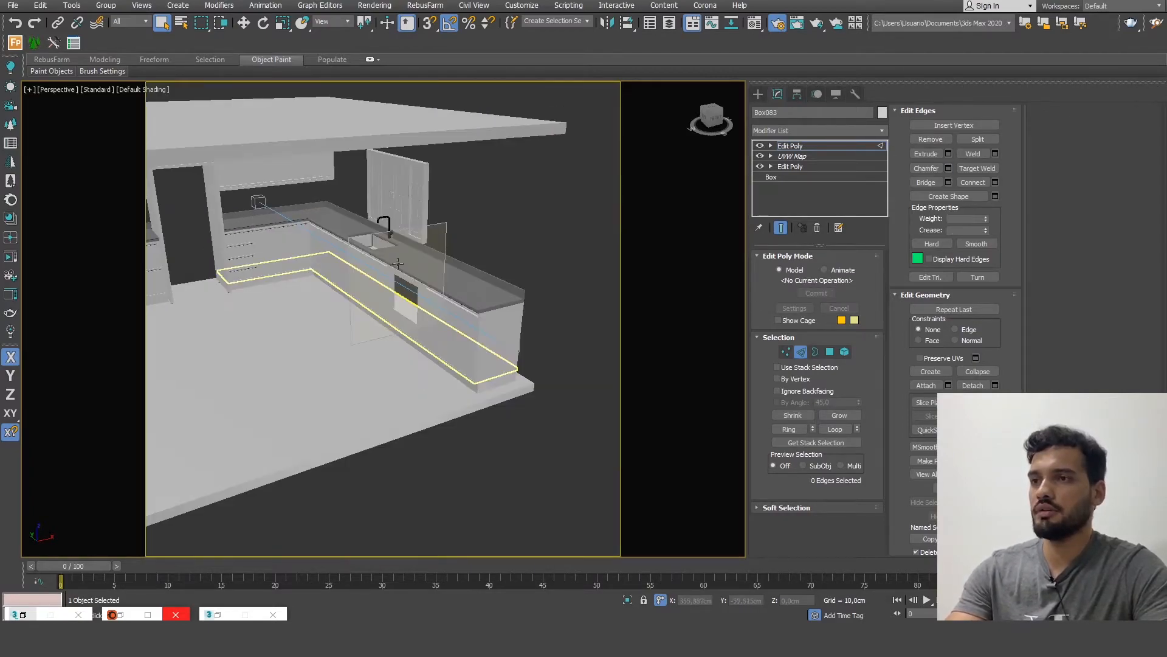
- Merge the FORNO oven file from the BLOCOS folder into the scene
alt+middle_drag(432, 334, 498, 332)
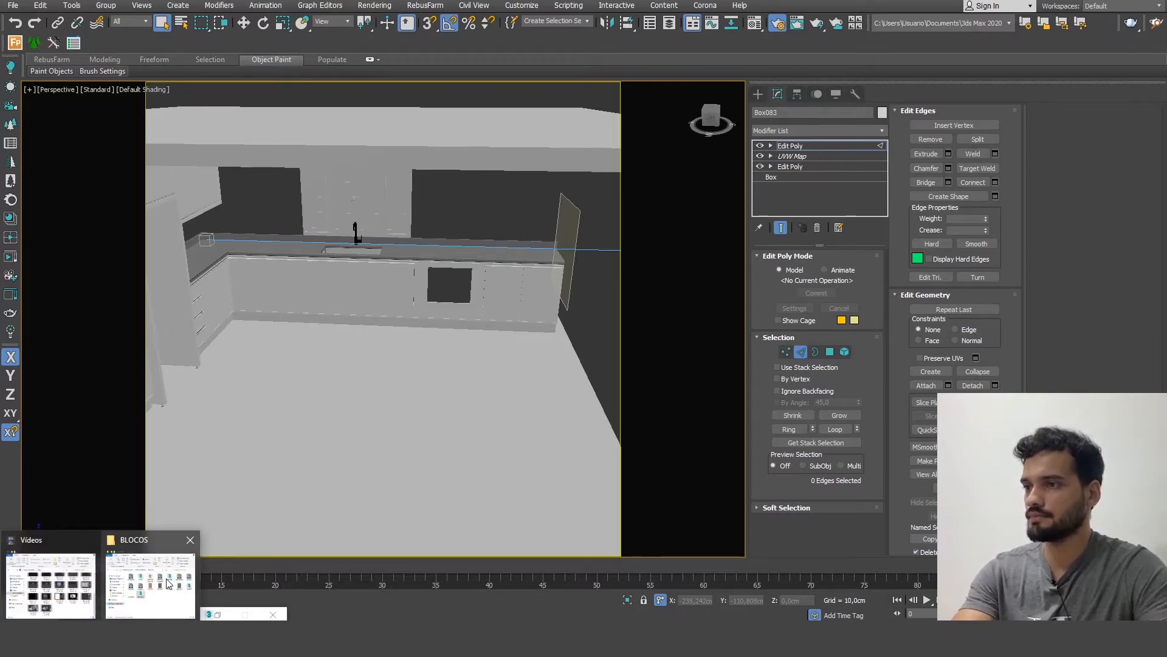
click(152, 580)
drag(674, 349, 316, 367)
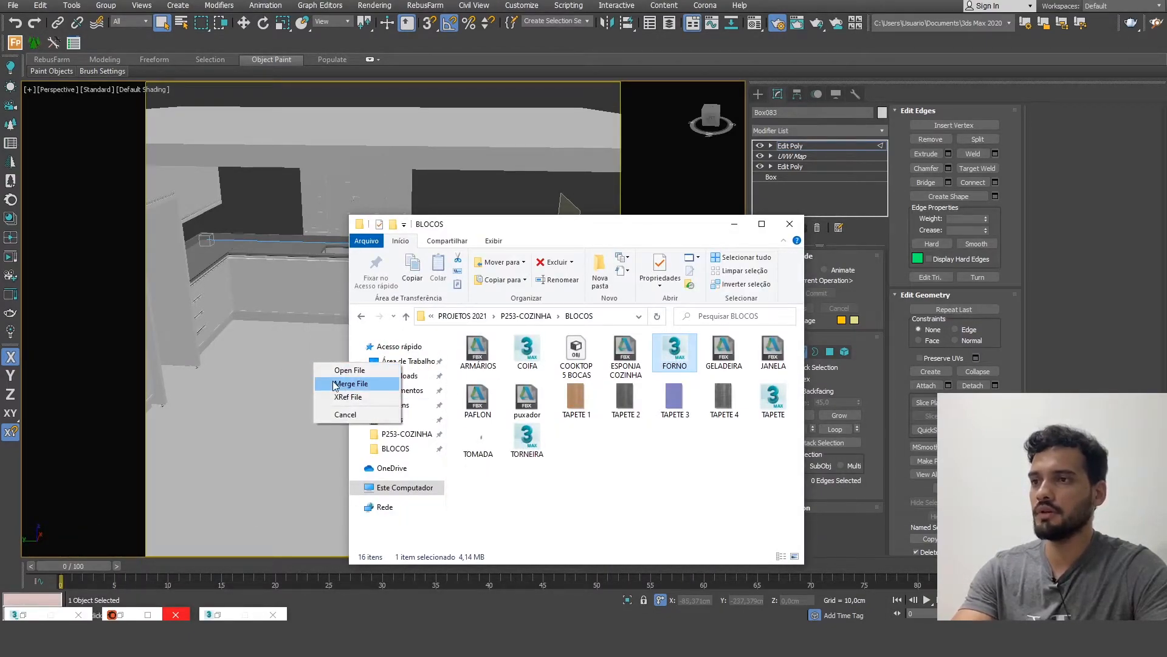
click(334, 384)
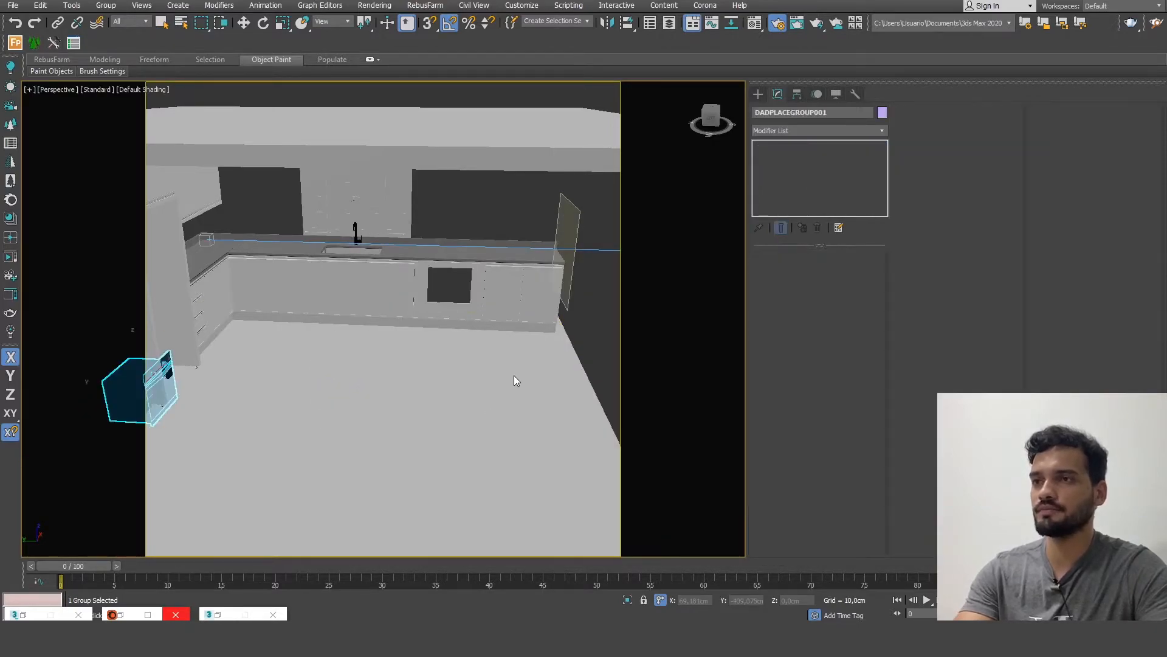
- Move the oven beside the window-side counter in the top wireframe view and rotate it a quarter turn clockwise to face the room
key(t)
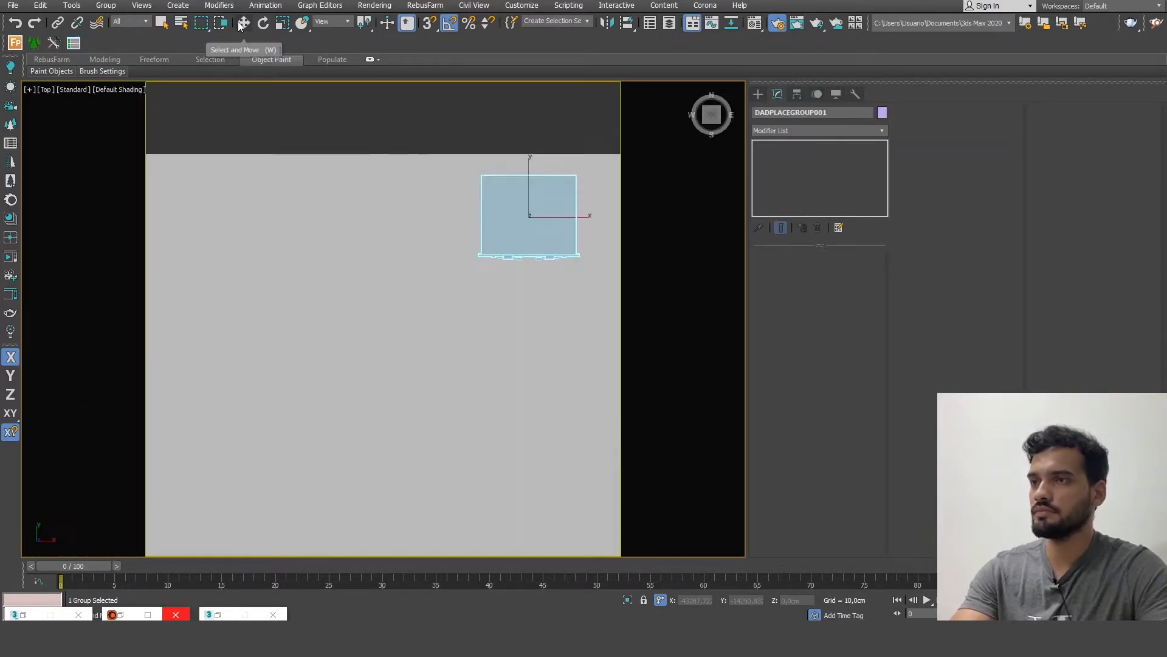
scroll(440, 230, down, 5)
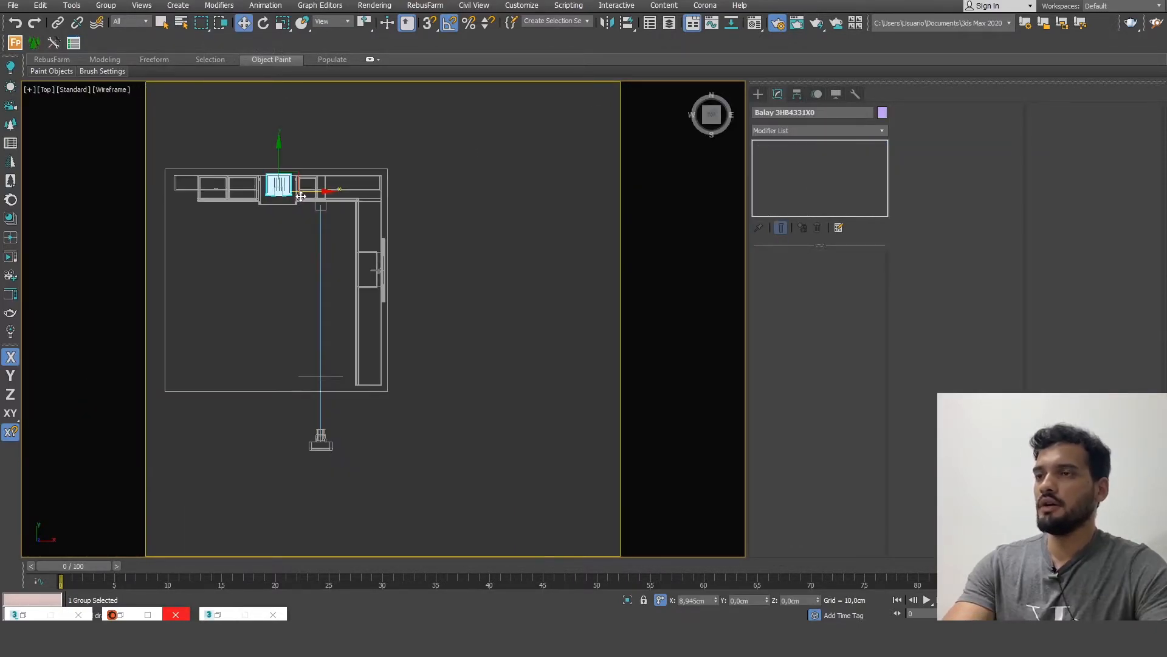
drag(305, 194, 374, 198)
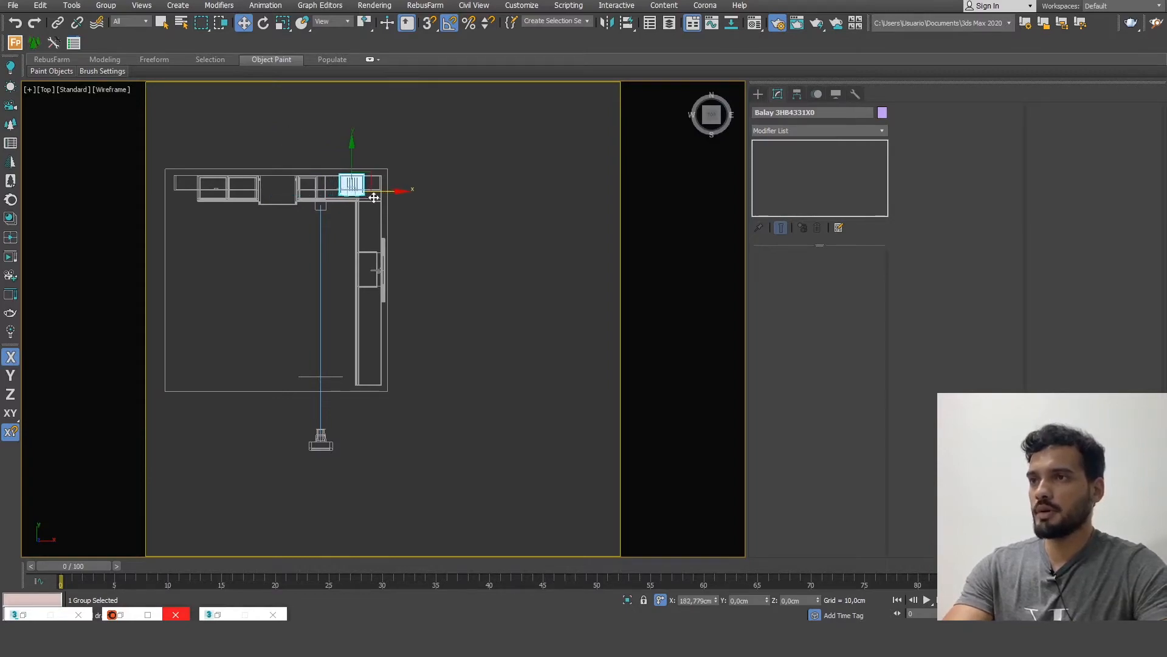
drag(352, 159, 353, 282)
scroll(351, 333, up, 4)
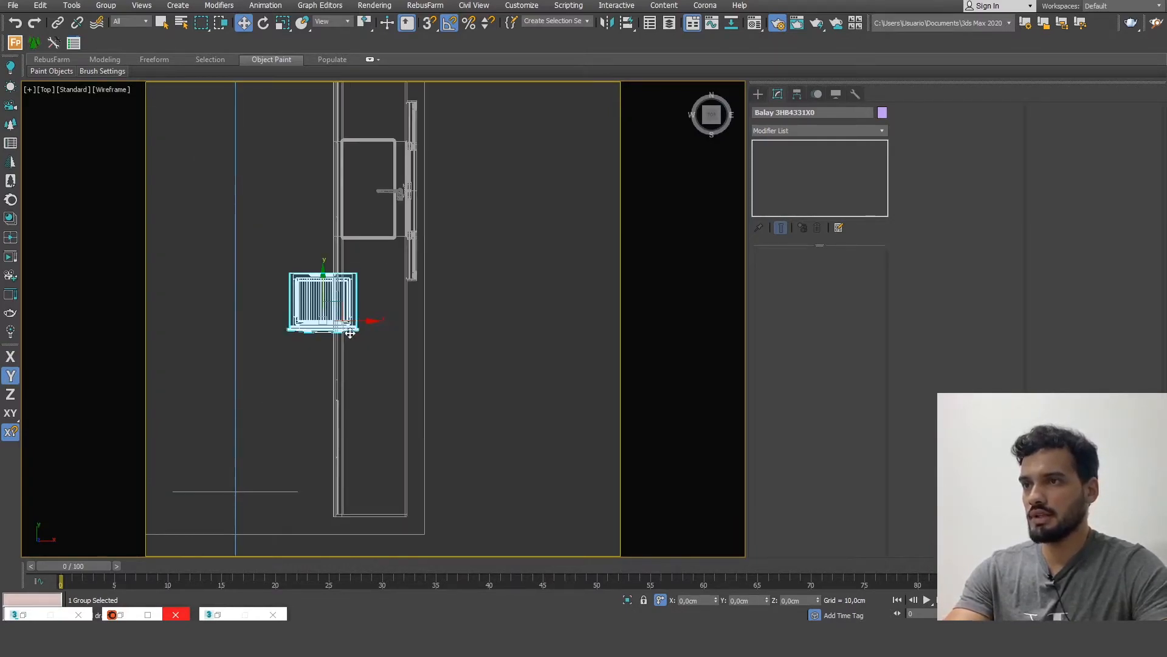
click(263, 23)
drag(368, 344, 402, 310)
- Move the rotated oven into the window-side counter in the top view, aligning its front panel with the cabinet fronts
scroll(332, 375, up, 2)
middle_drag(386, 407, 412, 327)
scroll(435, 269, up, 2)
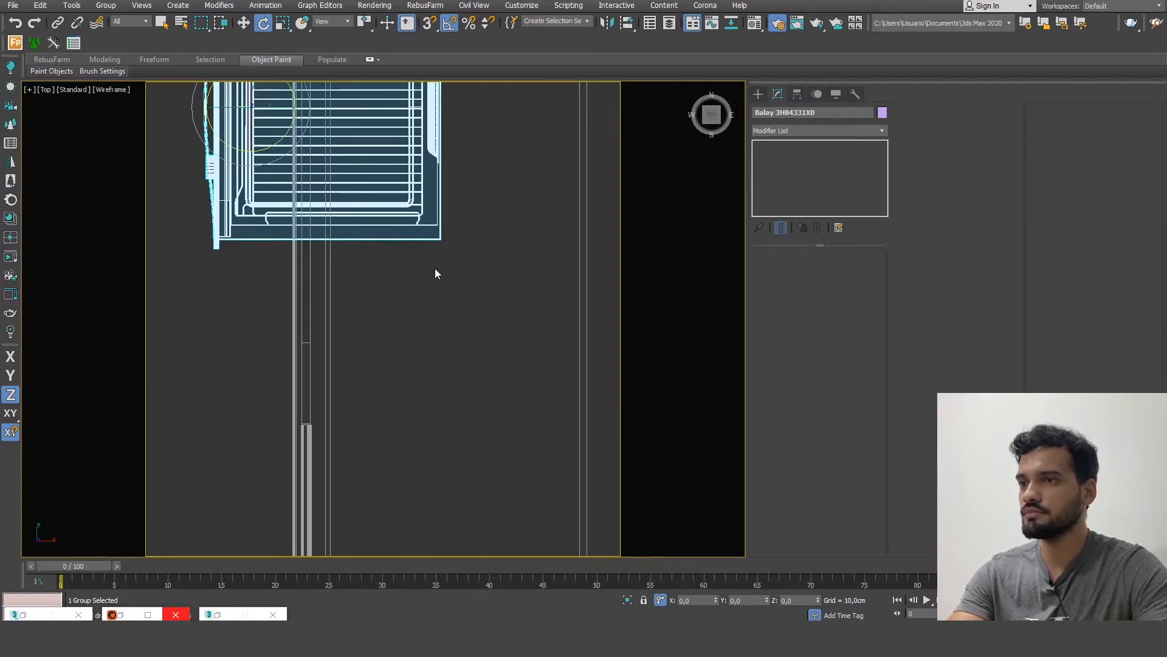
middle_drag(435, 268, 470, 110)
scroll(469, 111, down, 2)
middle_drag(452, 170, 427, 365)
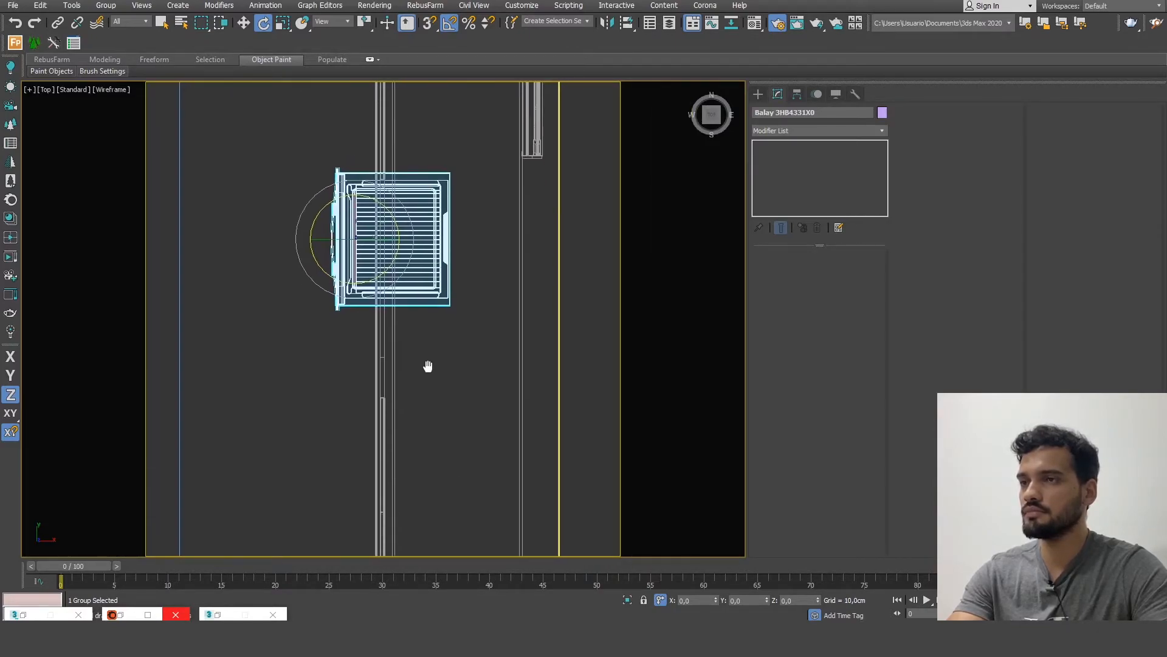
click(248, 23)
drag(357, 200, 420, 285)
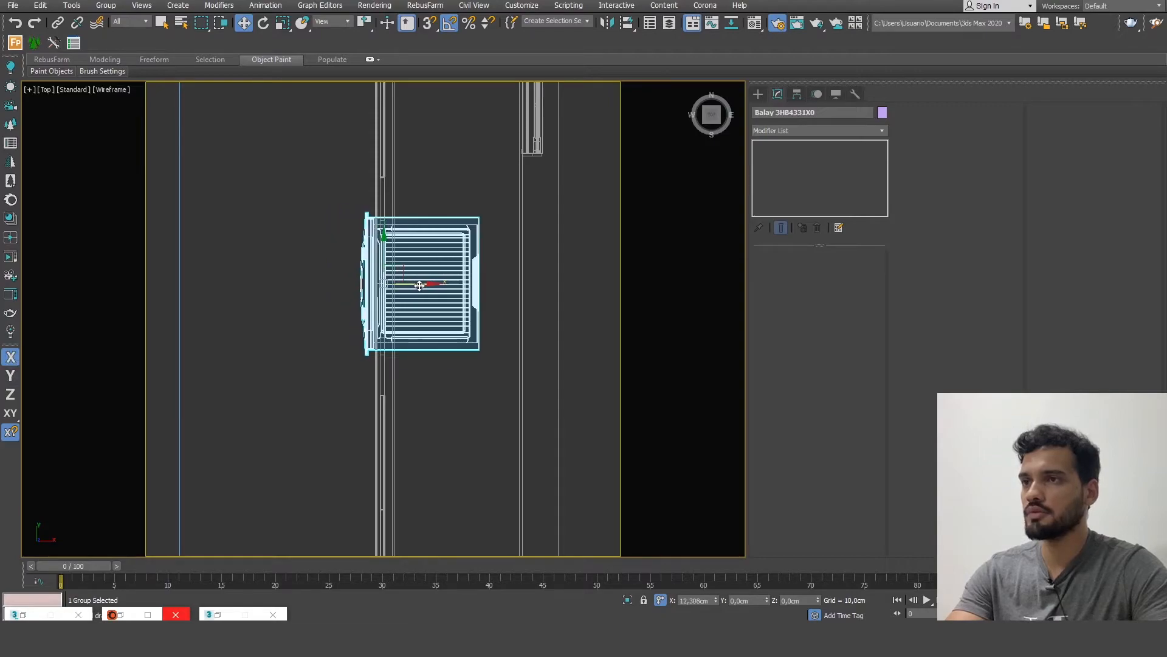
scroll(355, 266, up, 5)
scroll(436, 231, down, 2)
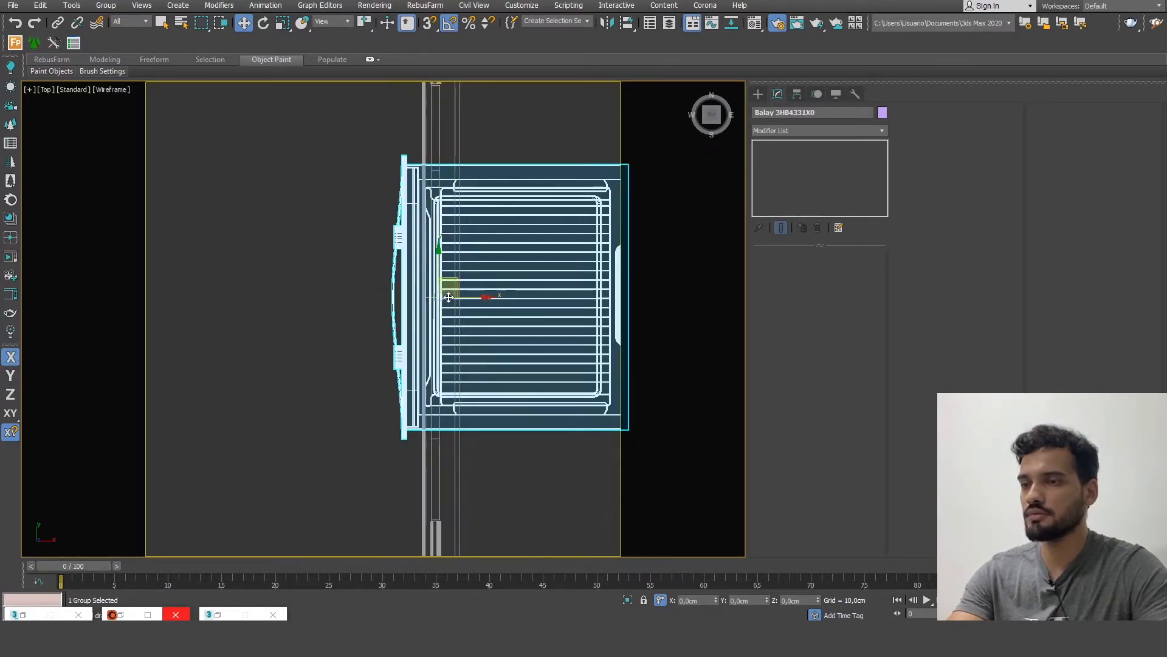
drag(466, 299, 489, 300)
- Lower the oven slightly beneath the countertop in the camera view, deselect it and show the safe frame
key(c)
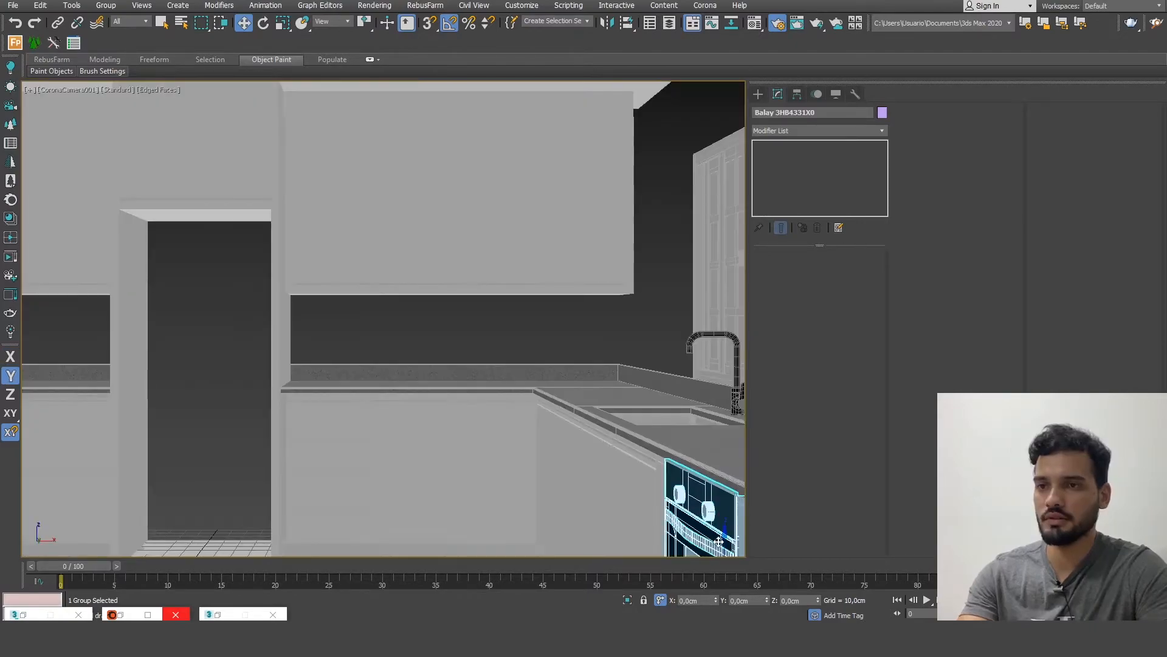
drag(724, 537, 729, 552)
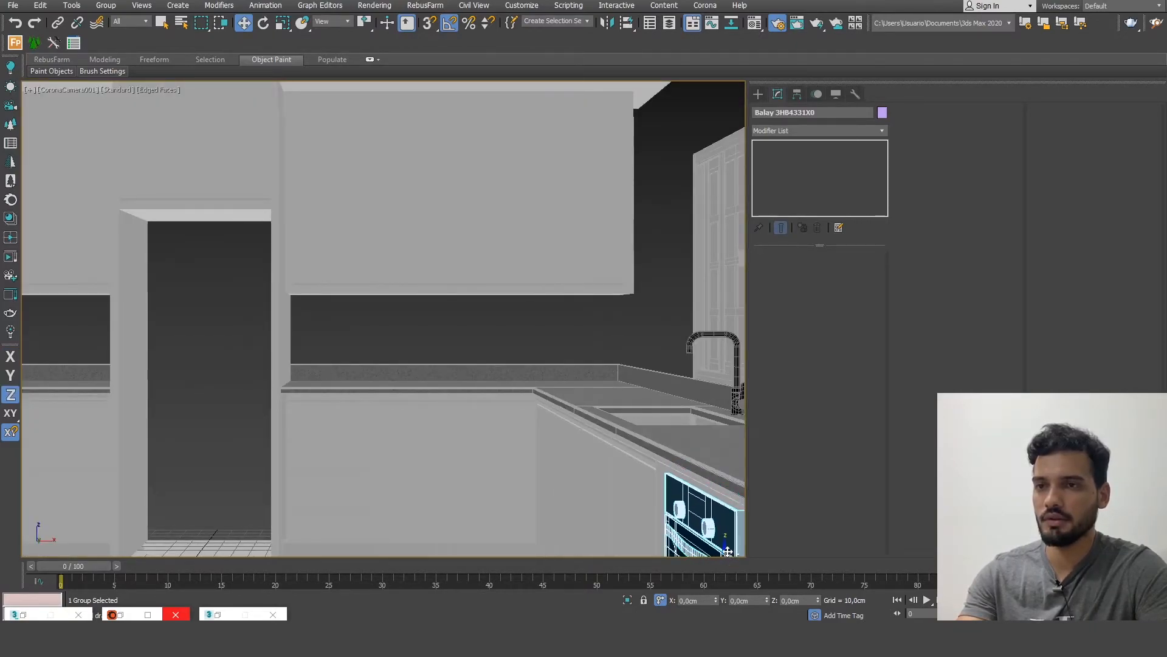
click(524, 327)
key(shift+f)
- Import the GELADEIRA fridge file from the BLOCOS folder and place it in front of the tall cabinet niche
mouse_move(106, 639)
click(171, 581)
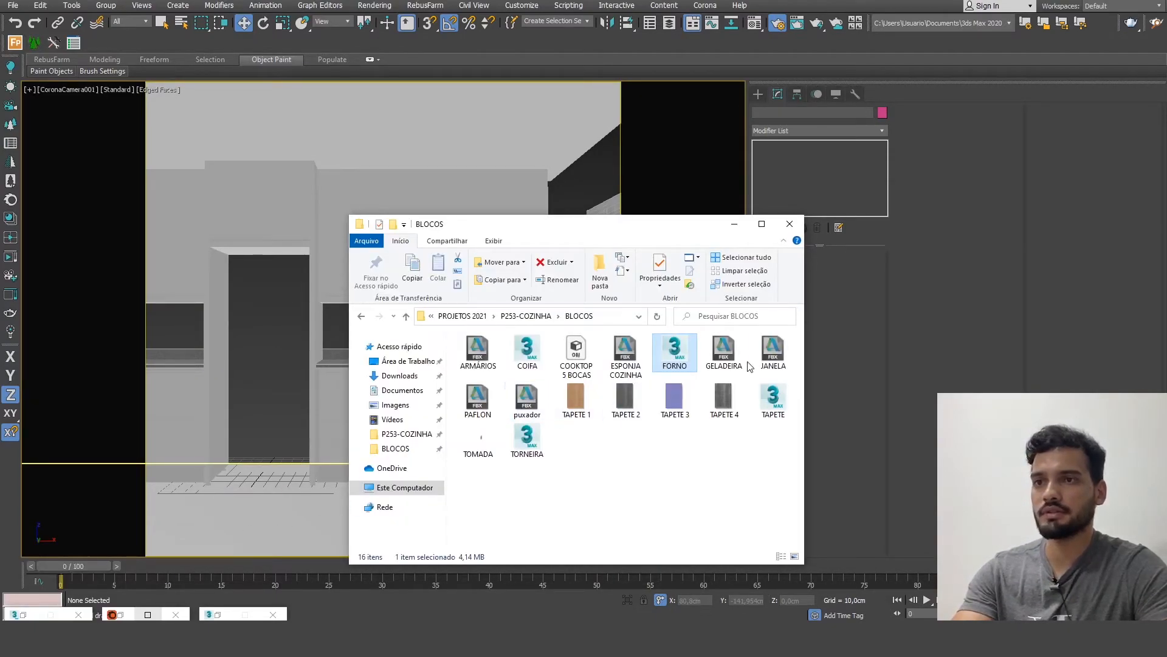
drag(723, 353, 262, 387)
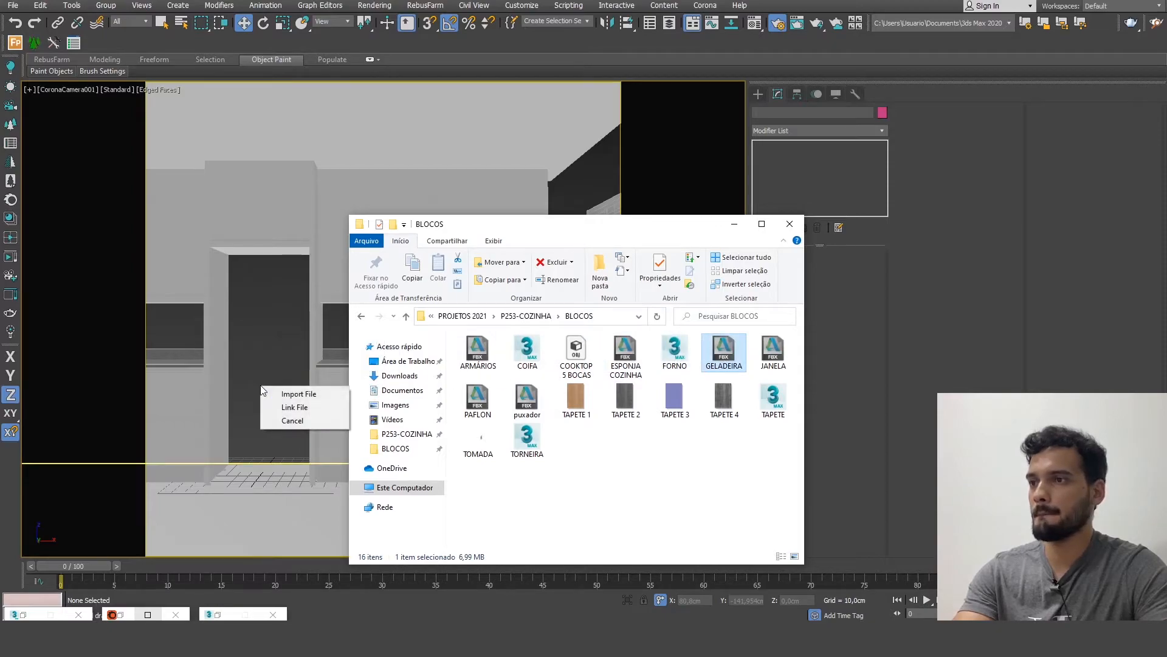
click(298, 401)
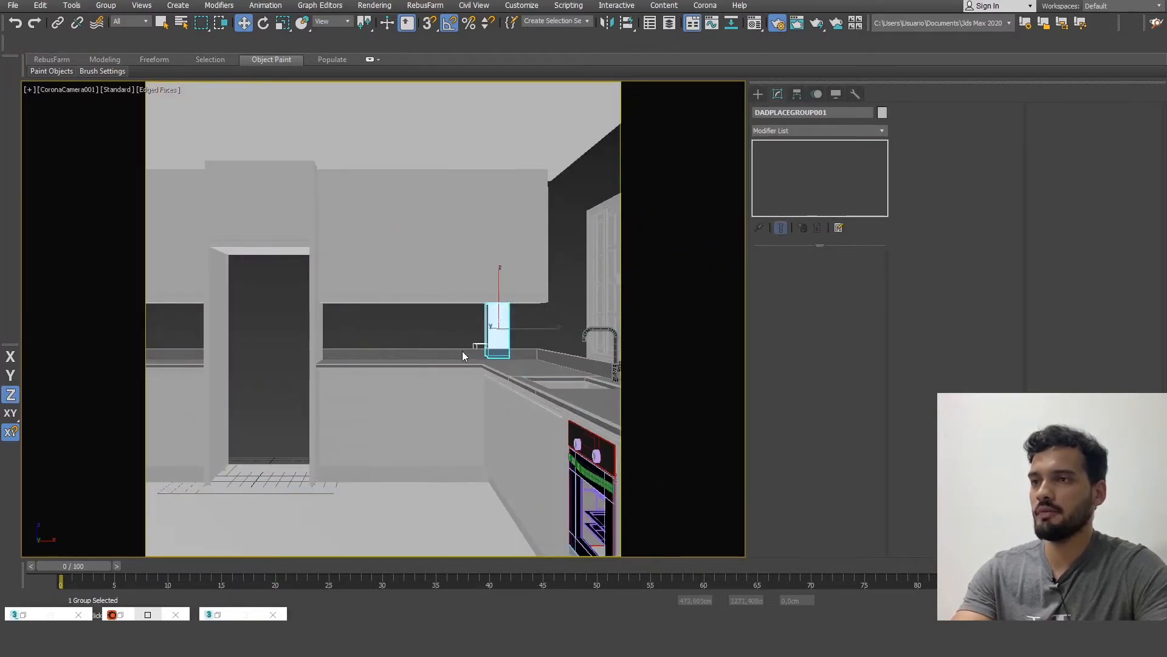
right_click(277, 400)
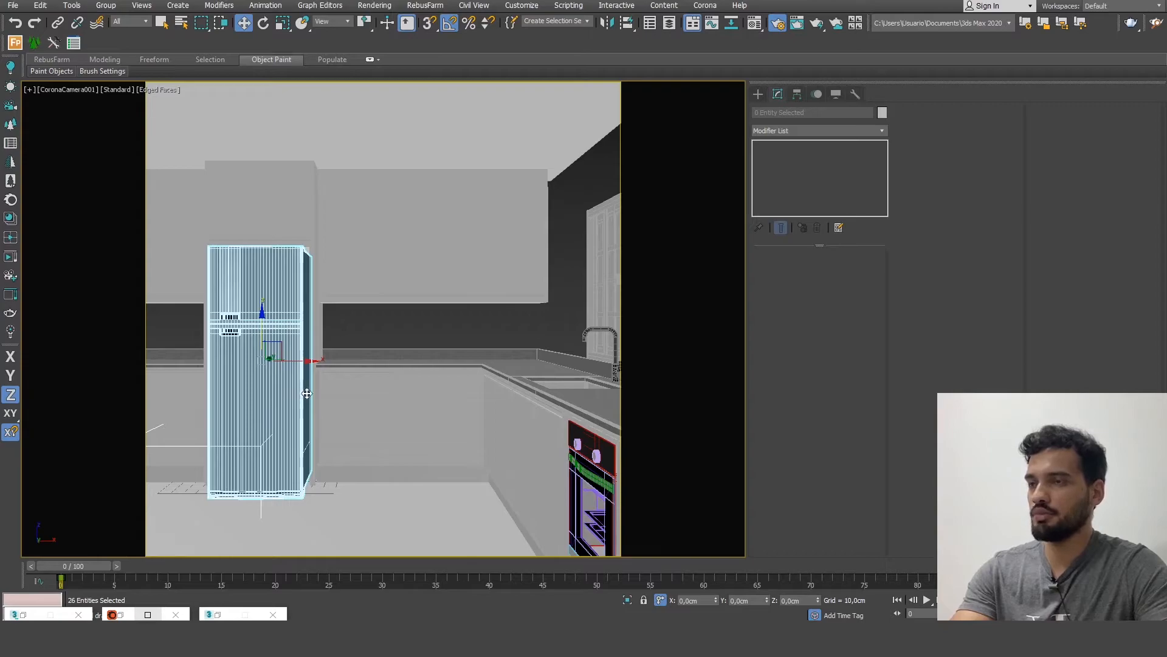
- Move the fridge back into the niche between the cabinets in the top view, close to the rear wall
key(t)
scroll(399, 376, up, 4)
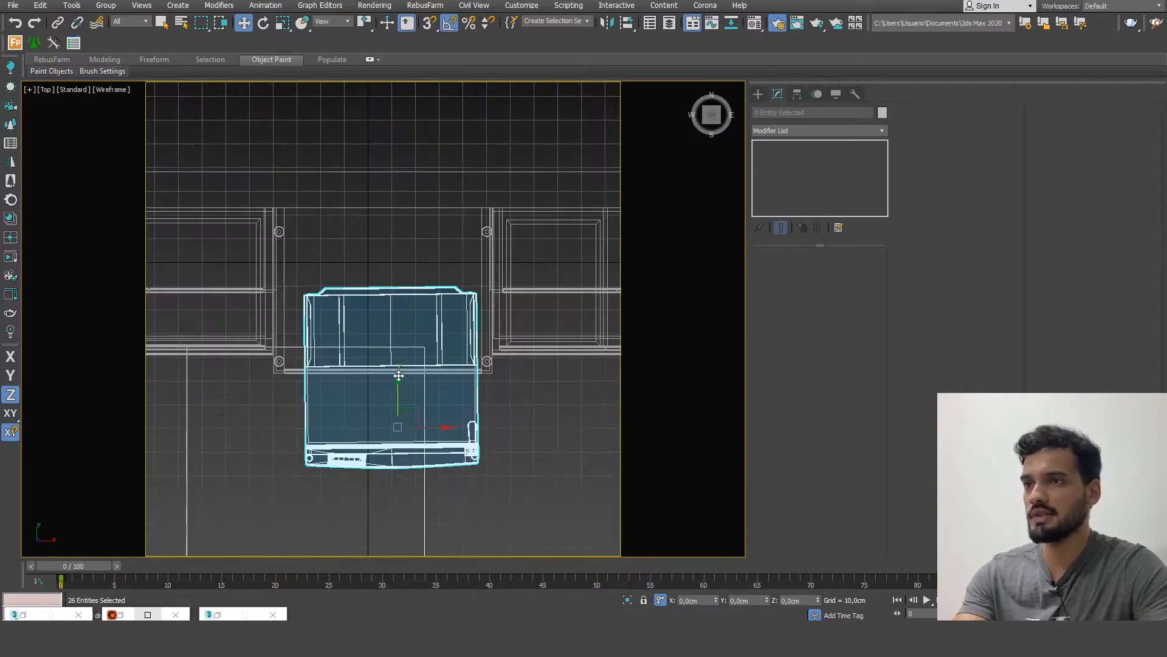
drag(397, 395, 421, 354)
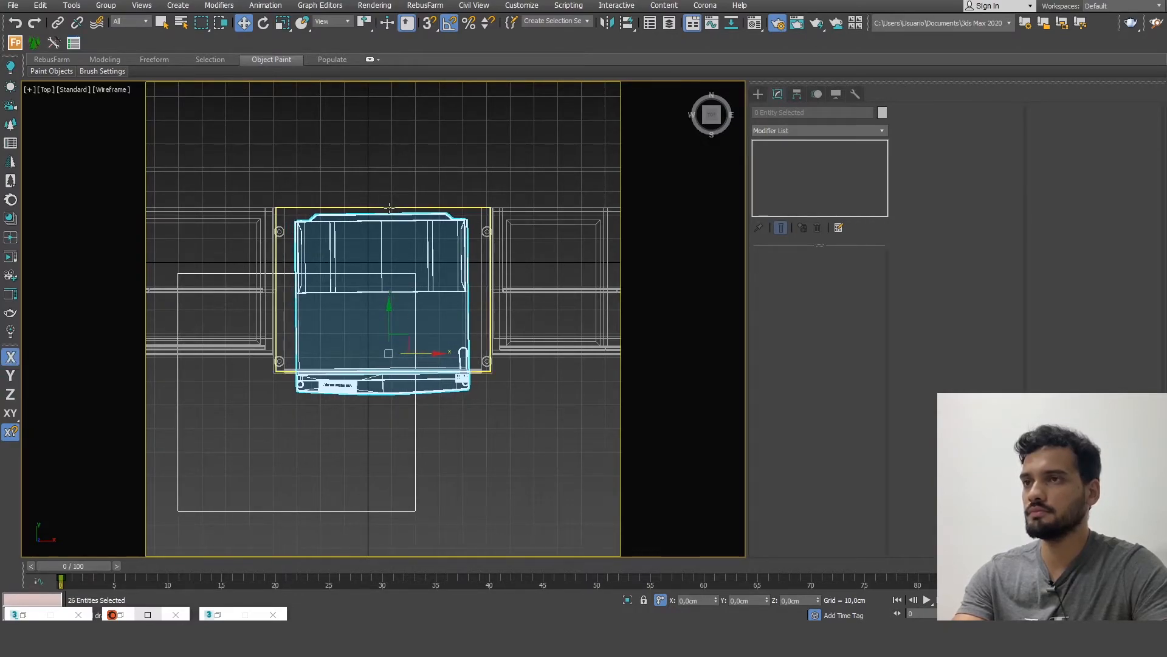
scroll(365, 219, up, 5)
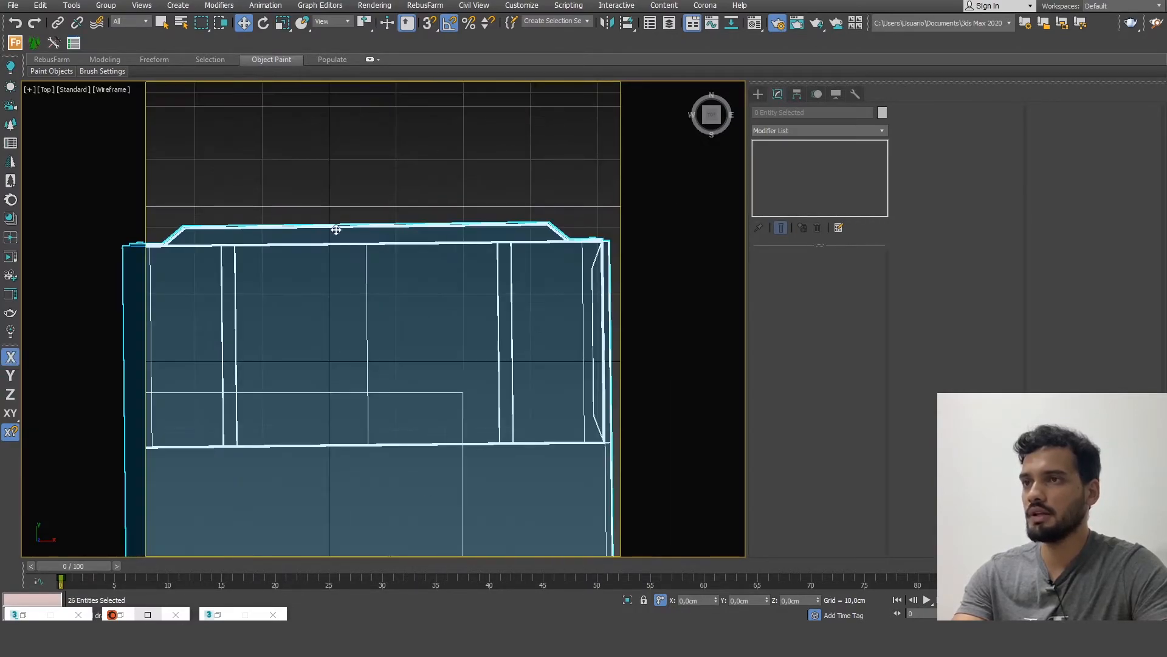
- Turn off angle snapping and rotate the fridge slightly to straighten it against the back wall
click(448, 27)
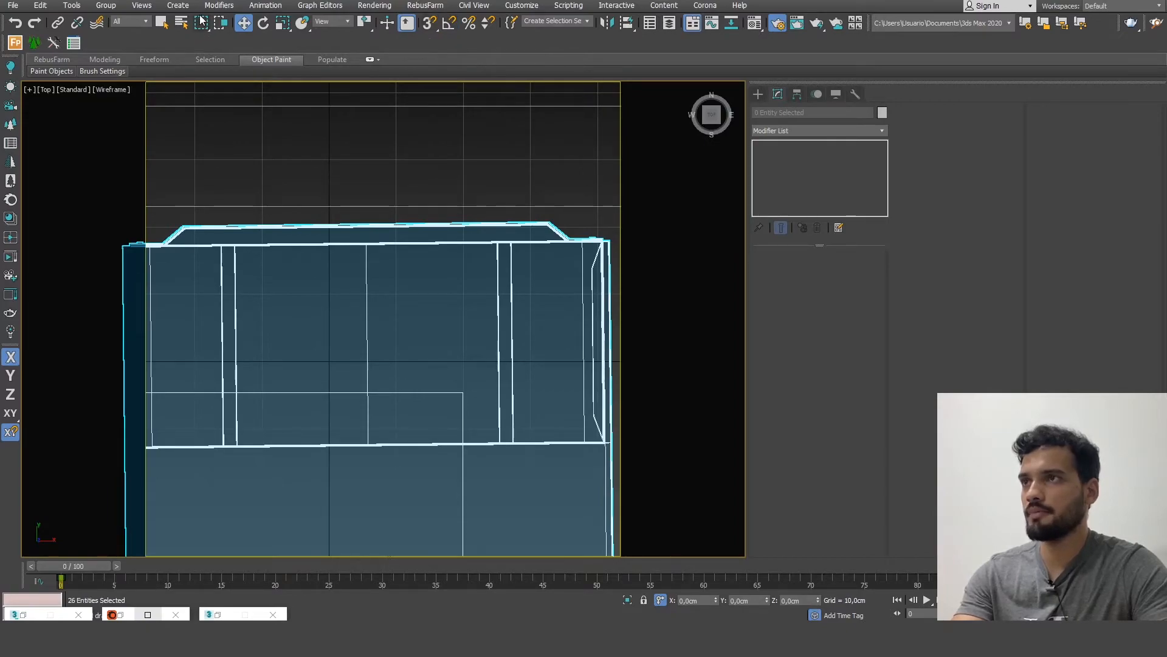
click(263, 23)
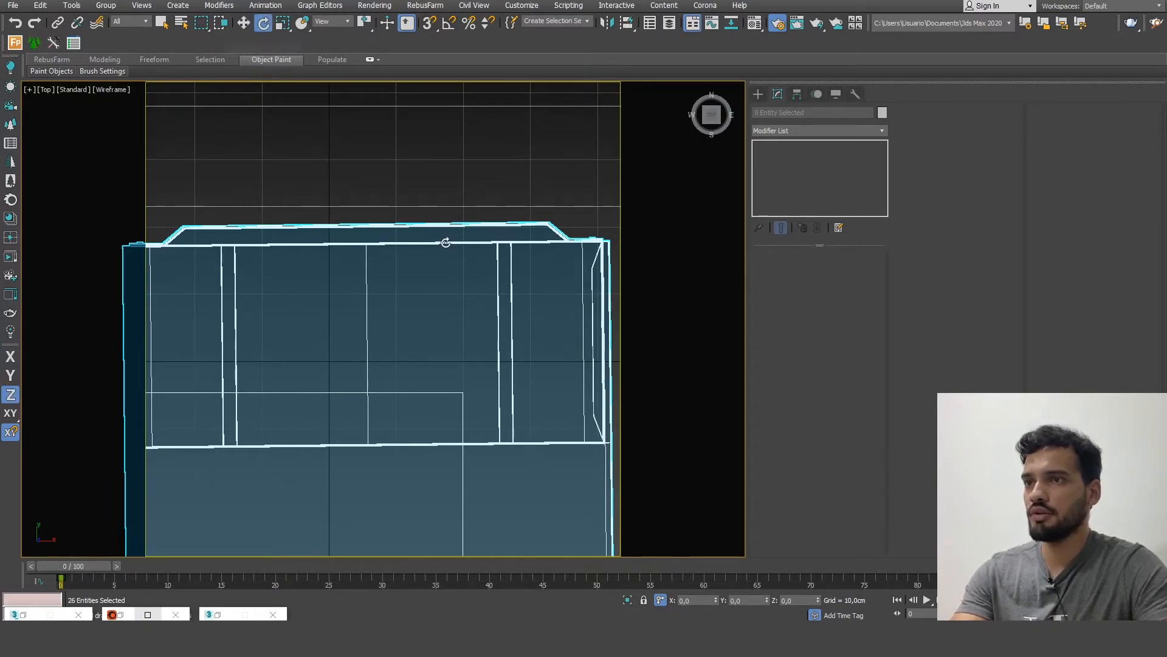
scroll(301, 174, down, 5)
scroll(351, 305, up, 2)
drag(351, 305, 350, 315)
- Merge the TAPETE rug file from the BLOCOS folder and place it on the kitchen floor
drag(773, 398, 250, 522)
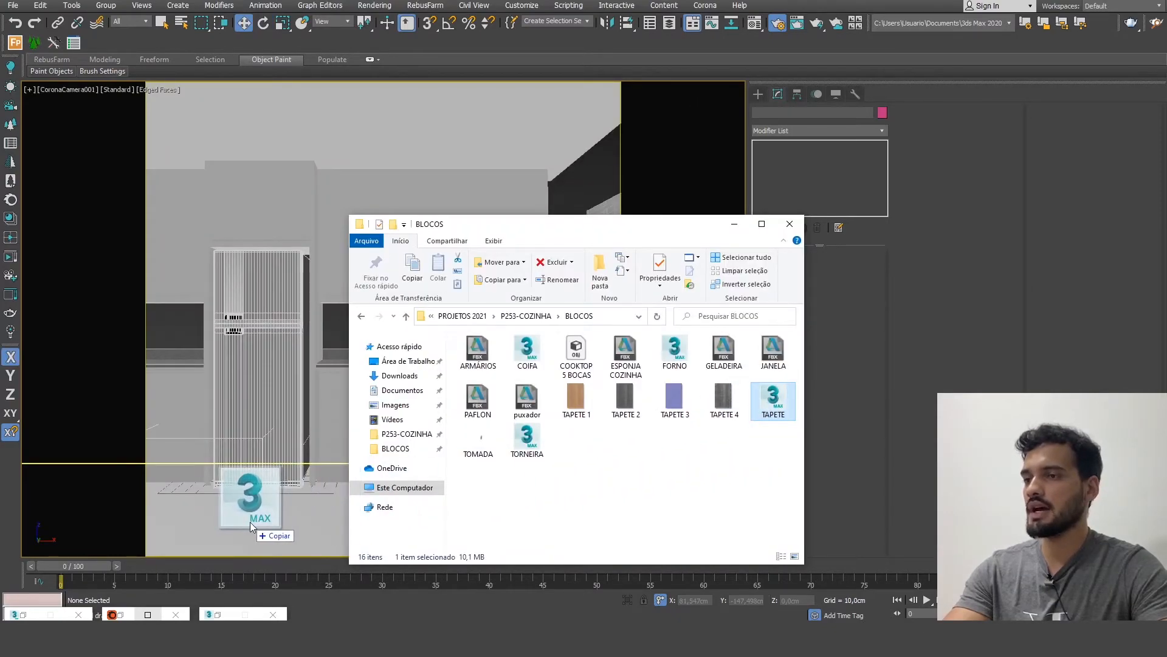
drag(249, 522, 250, 521)
click(272, 544)
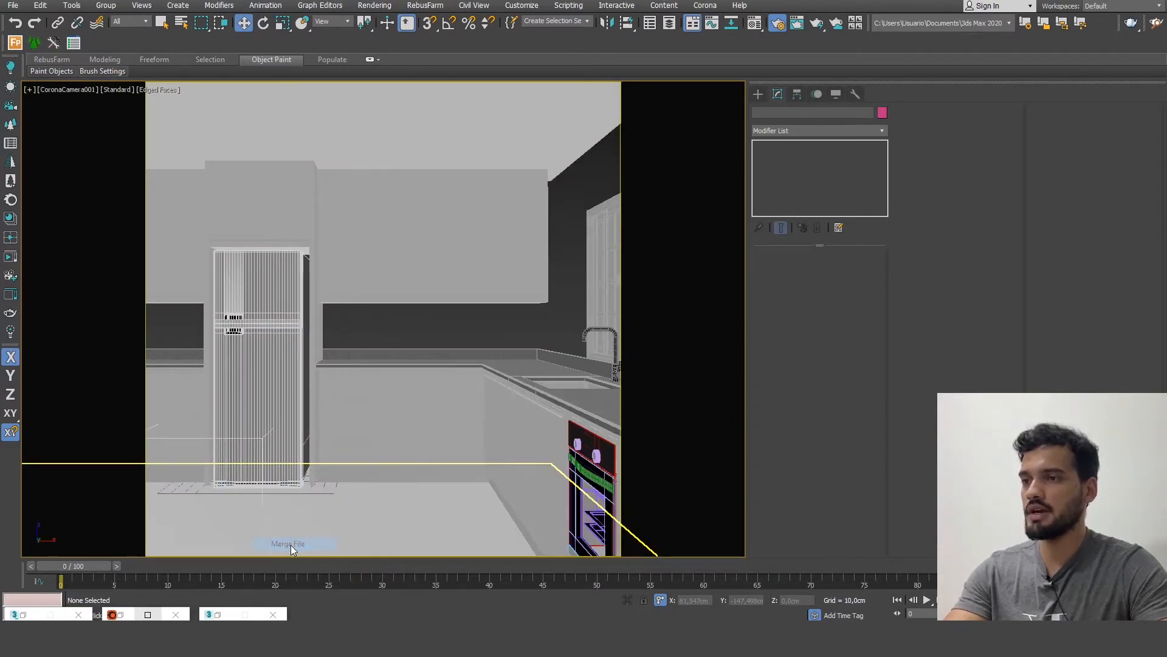
click(443, 432)
- Move the rug in the top wireframe view to the floor between the fridge and the window-side counter
key(t)
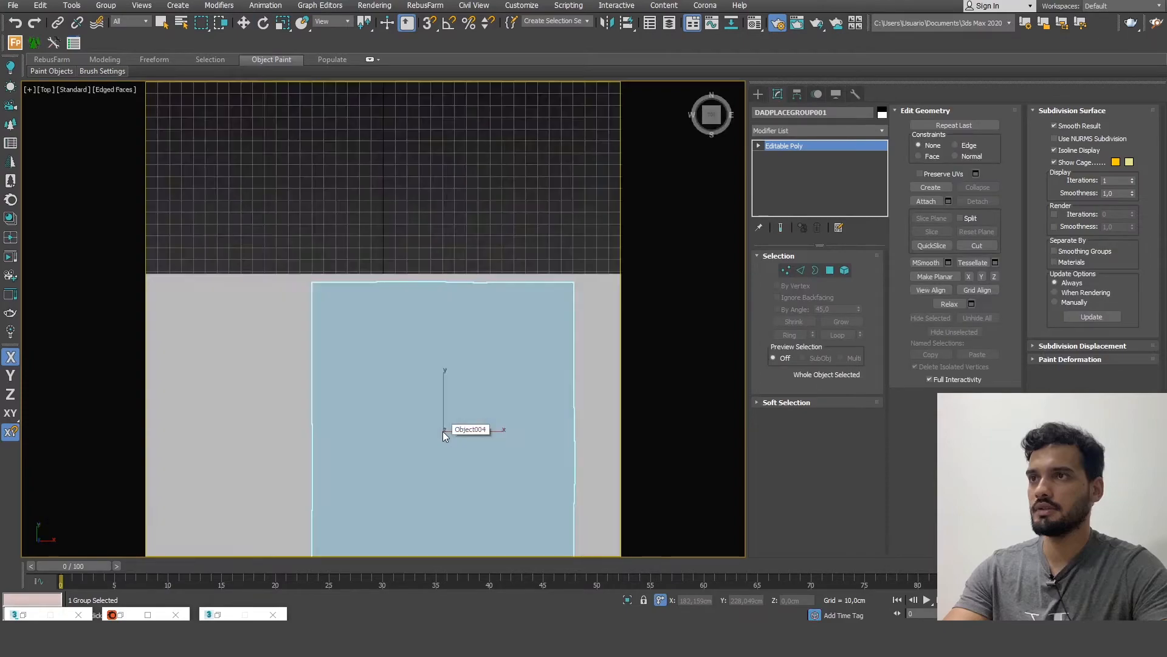
scroll(461, 235, down, 5)
key(F3)
scroll(464, 338, up, 6)
drag(468, 334, 480, 264)
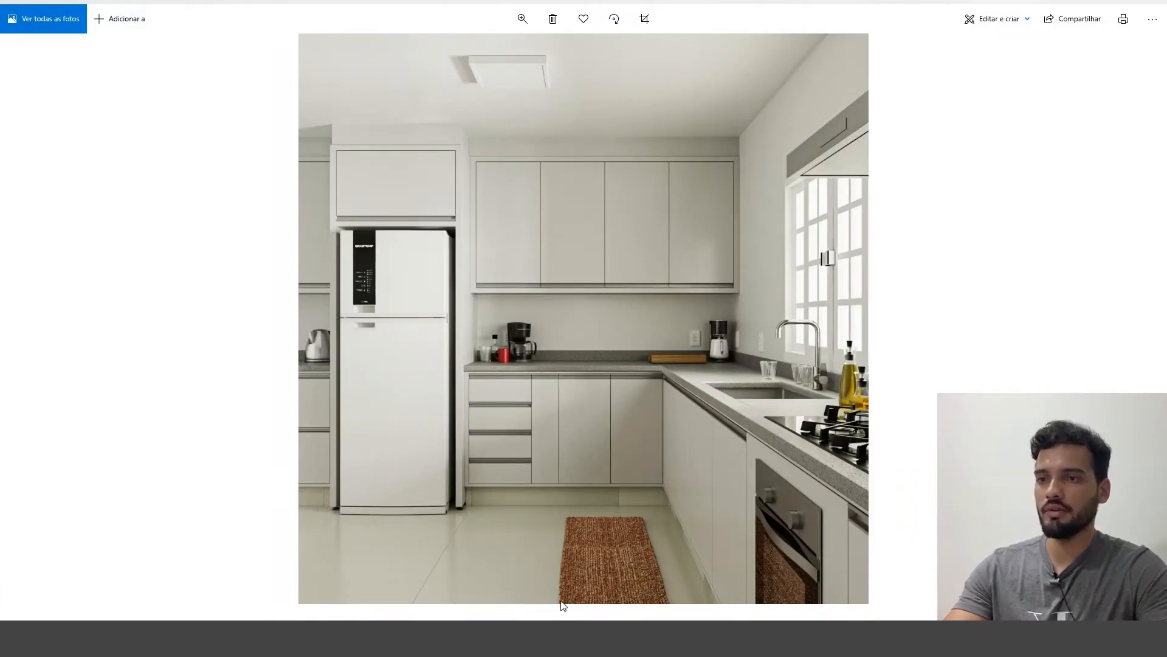
- Delete the rug's vertices on the side away from the window counter, leaving a narrow runner beside the cabinets
click(237, 619)
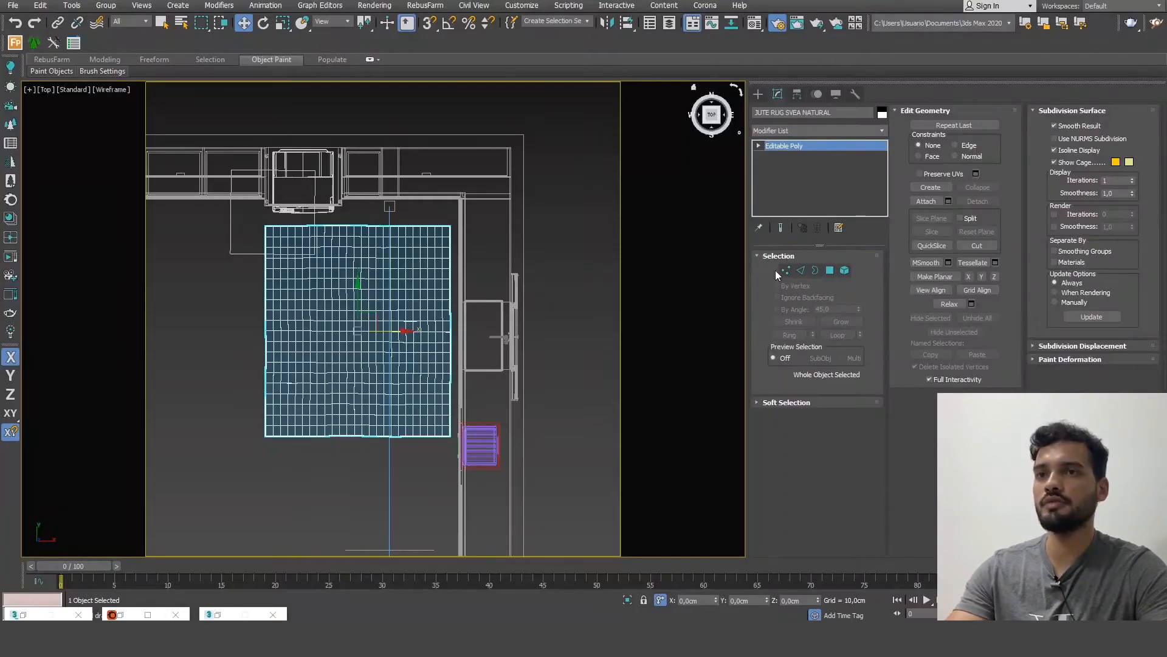
click(781, 270)
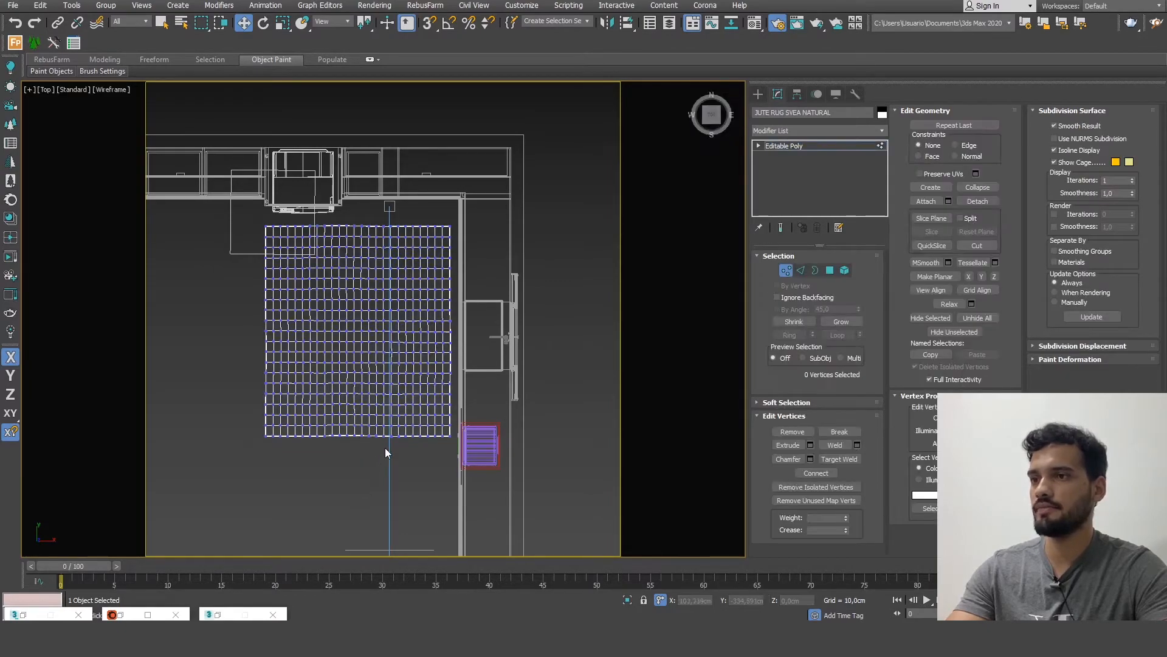
drag(257, 209, 257, 217)
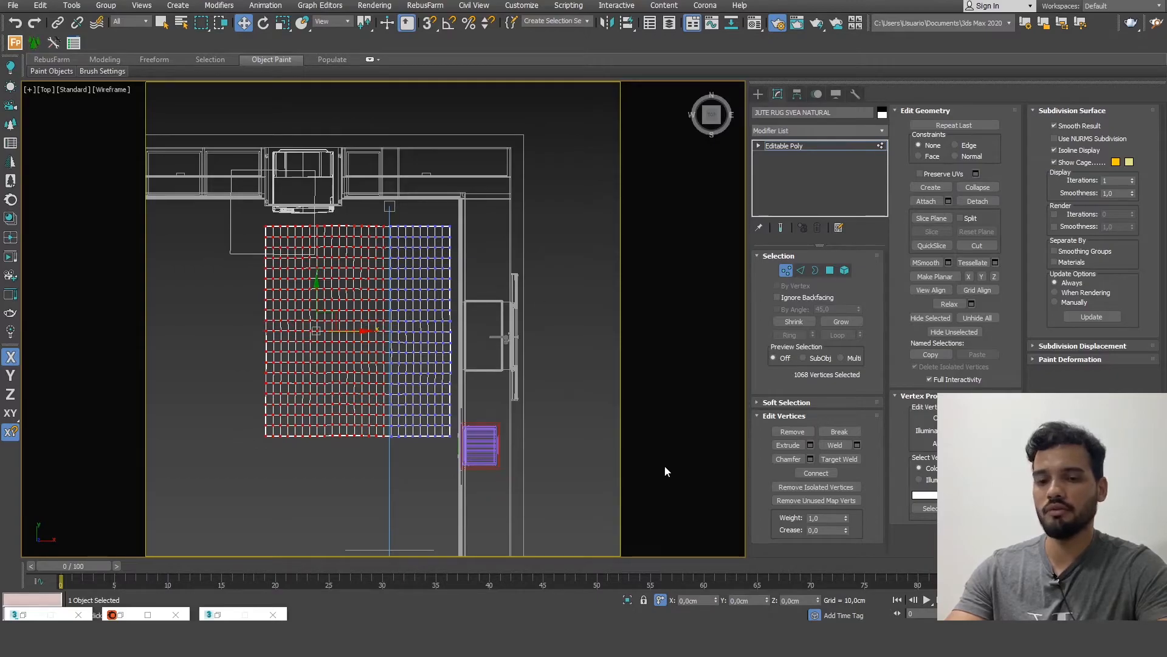
key(Delete)
click(758, 94)
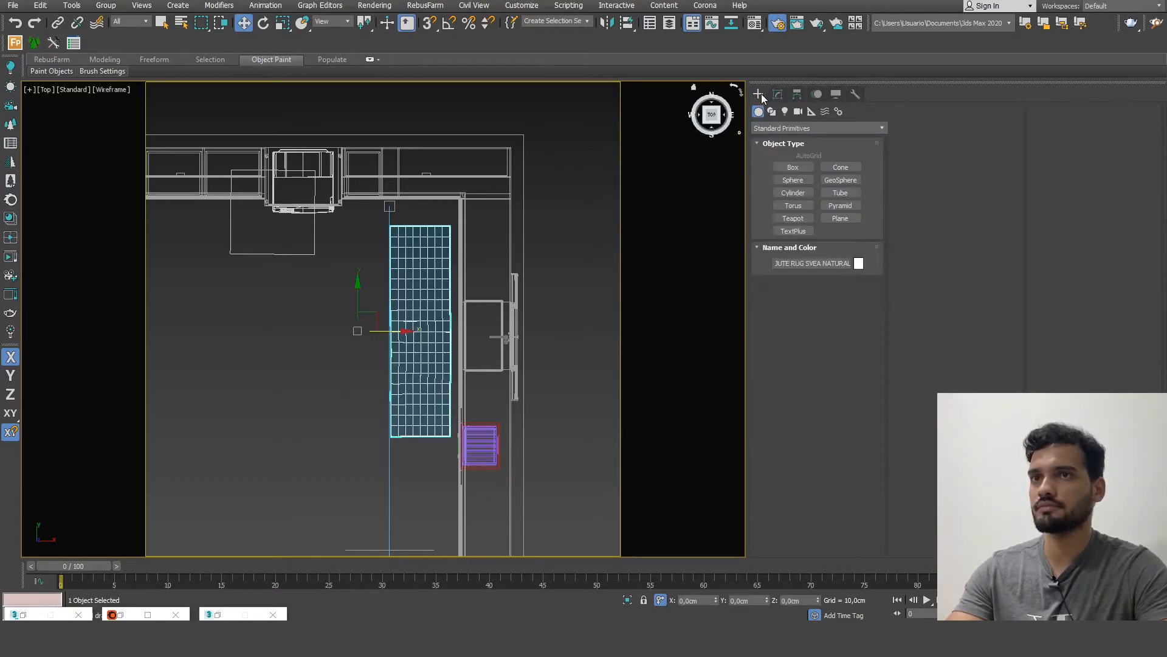
- Name an unused material slot TAPETE and change its type to CoronaMtl for the rug
alt+middle_drag(394, 381, 421, 342)
scroll(421, 341, up, 8)
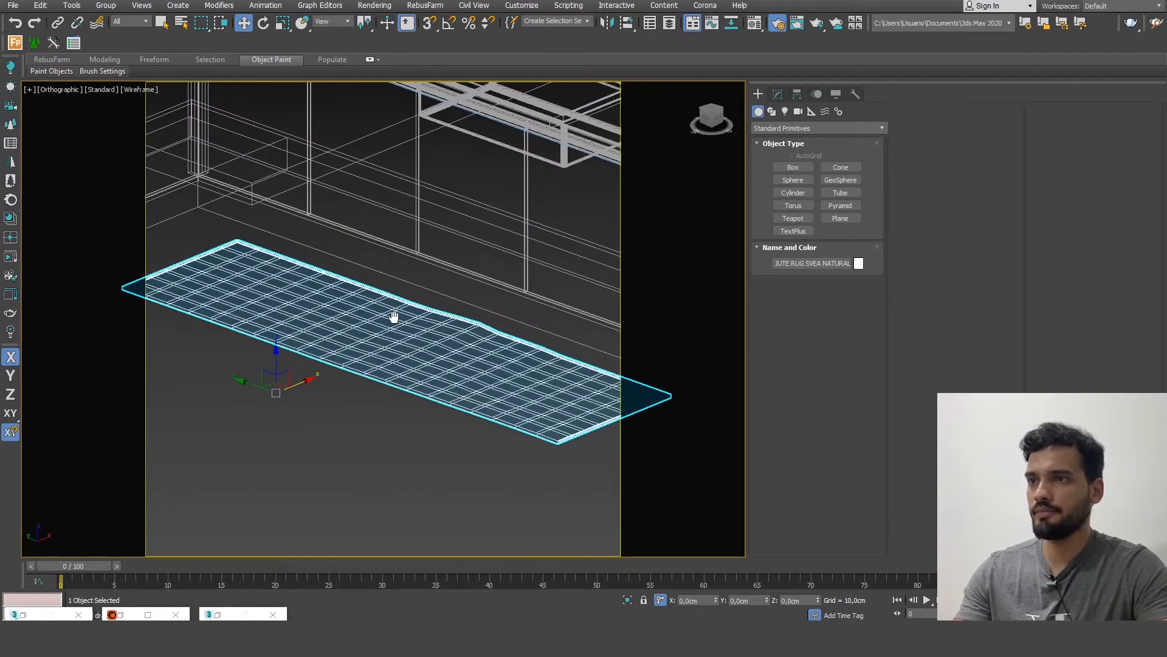
key(F3)
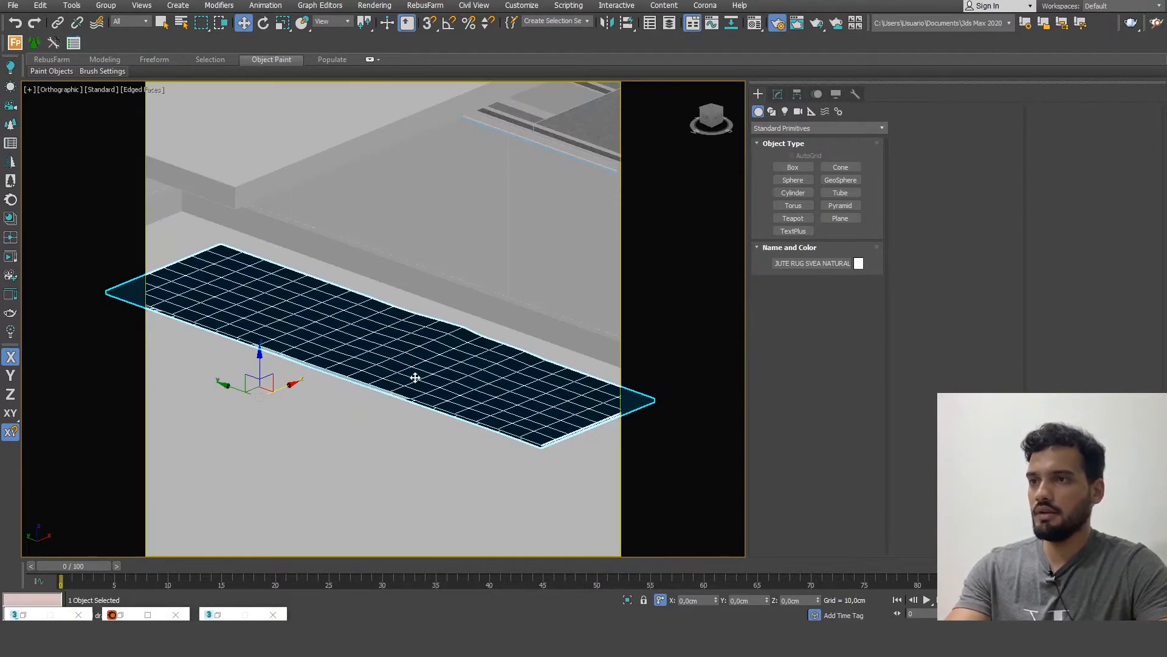
key(m)
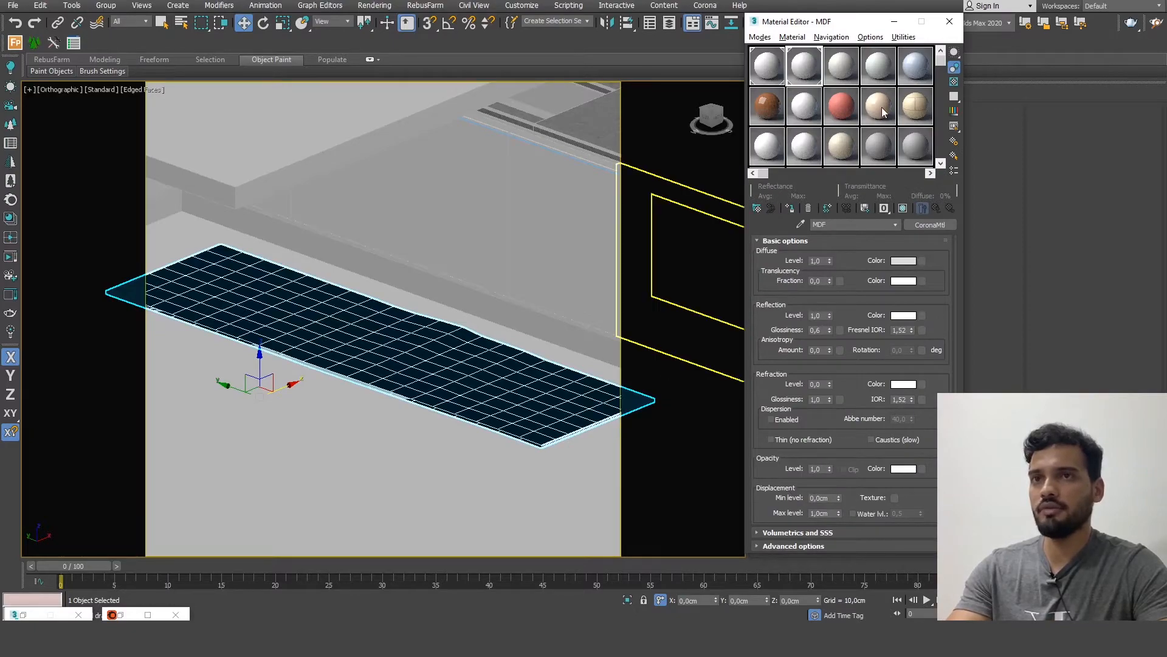
click(839, 68)
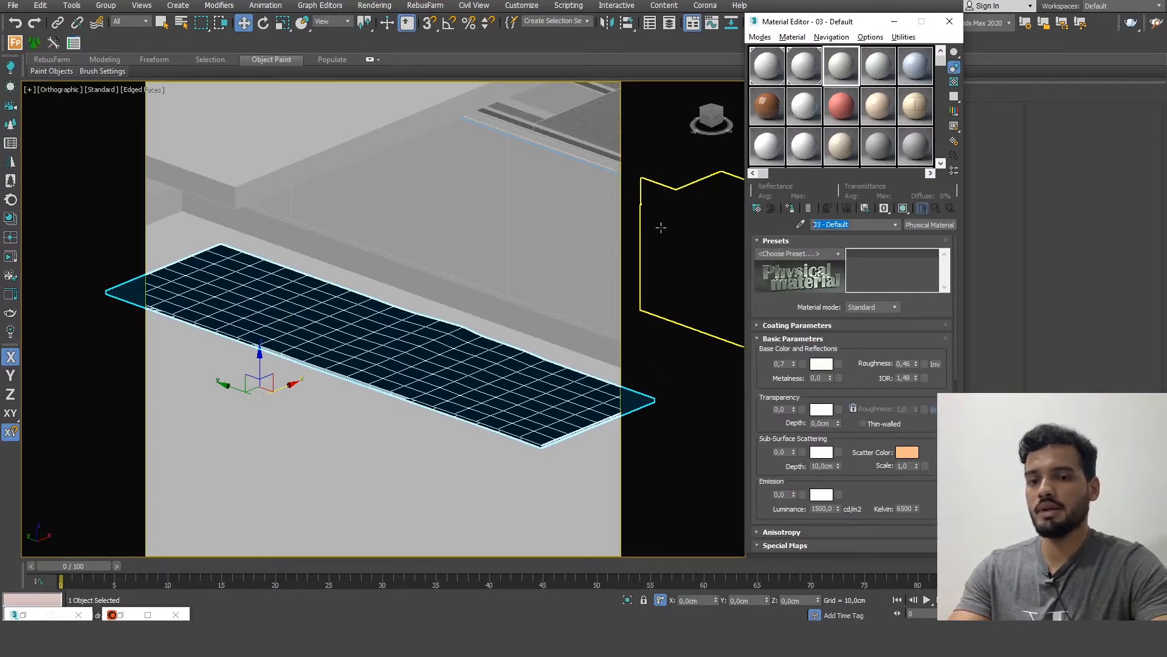
text(TAPETE)
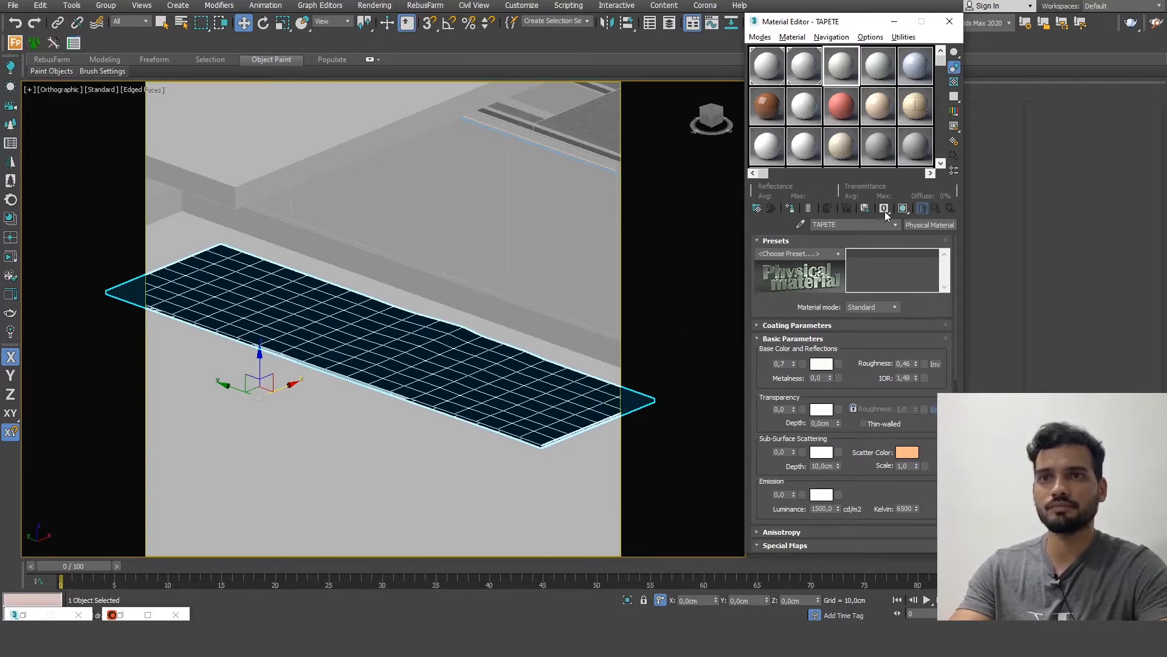
click(921, 225)
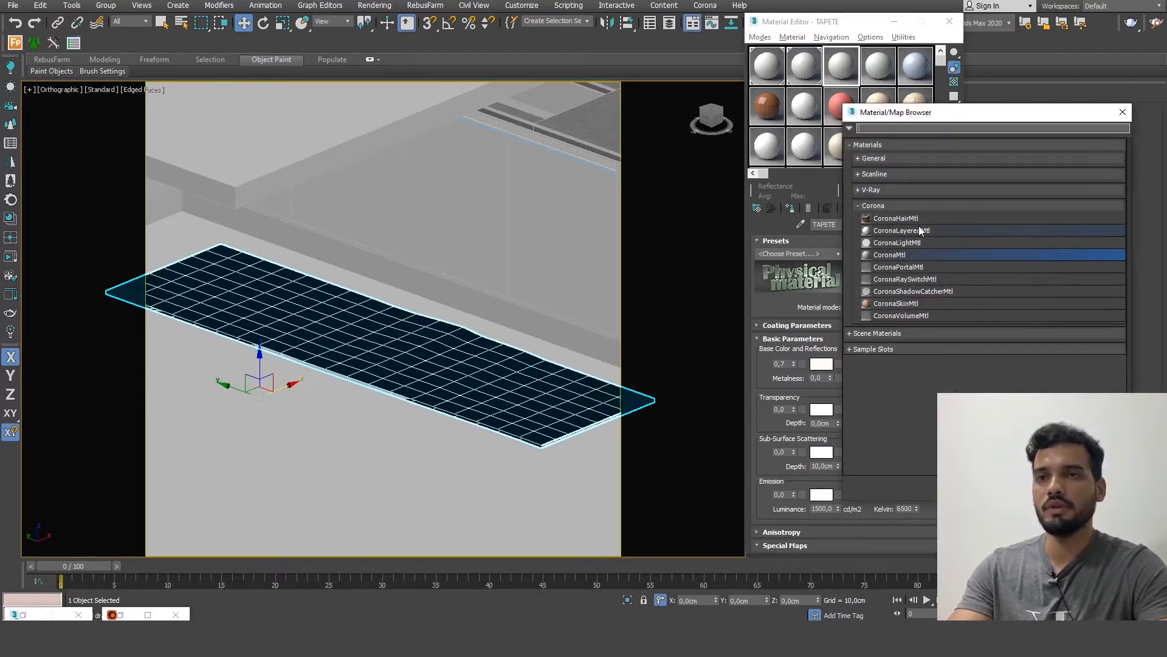
double_click(892, 254)
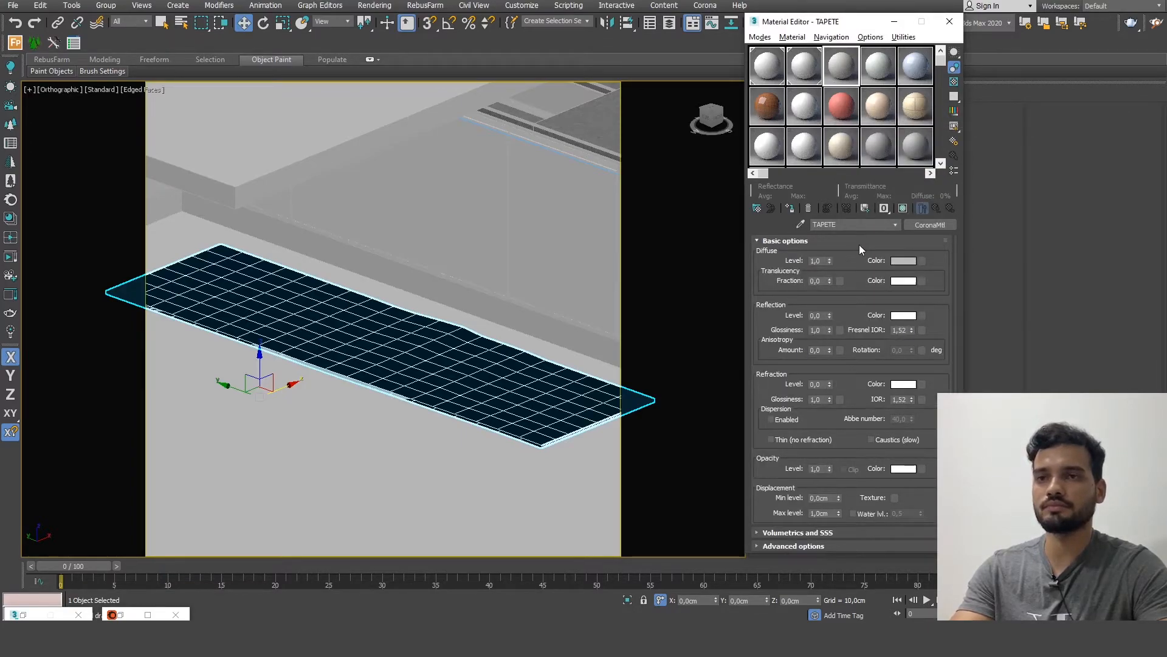
- Load TAPETE 1 as the material's diffuse map, TAPETE 2 as reflection glossiness, TAPETE 3 as bump and TAPETE 4 as displacement
click(776, 242)
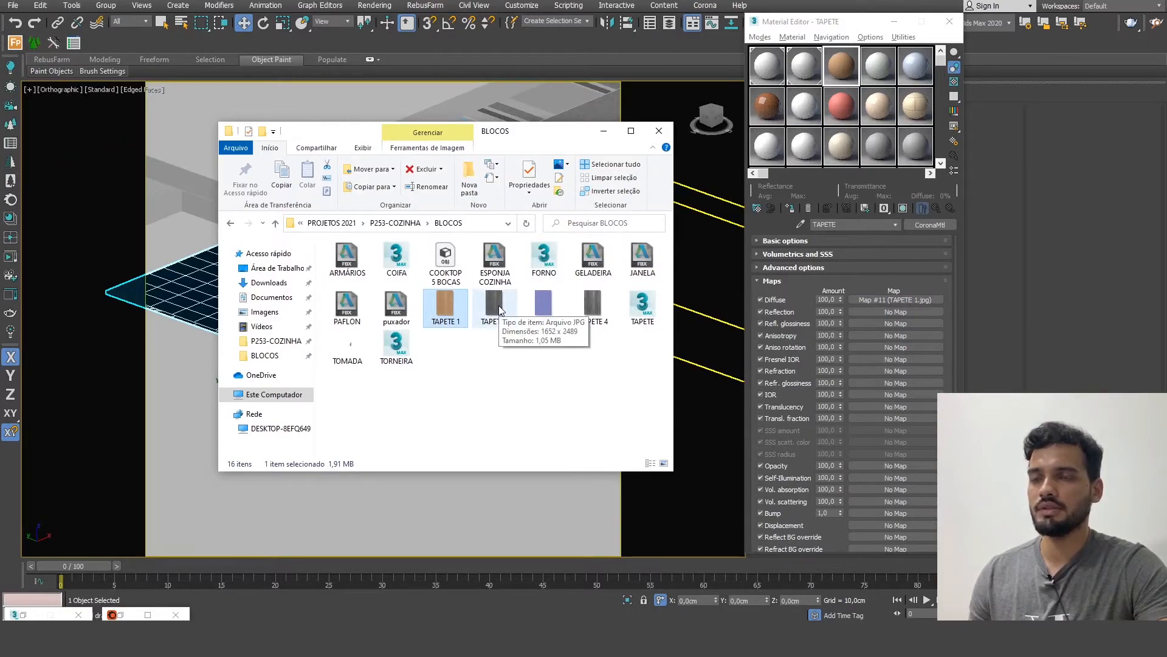
drag(495, 306, 893, 323)
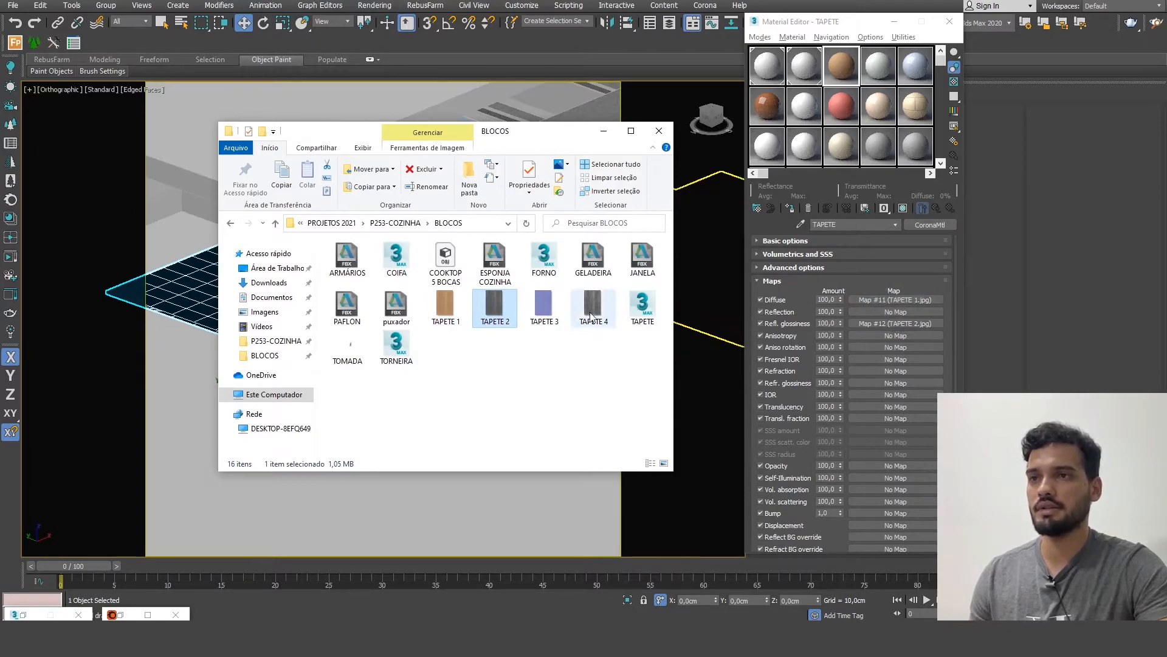
drag(543, 304, 874, 509)
drag(593, 304, 863, 524)
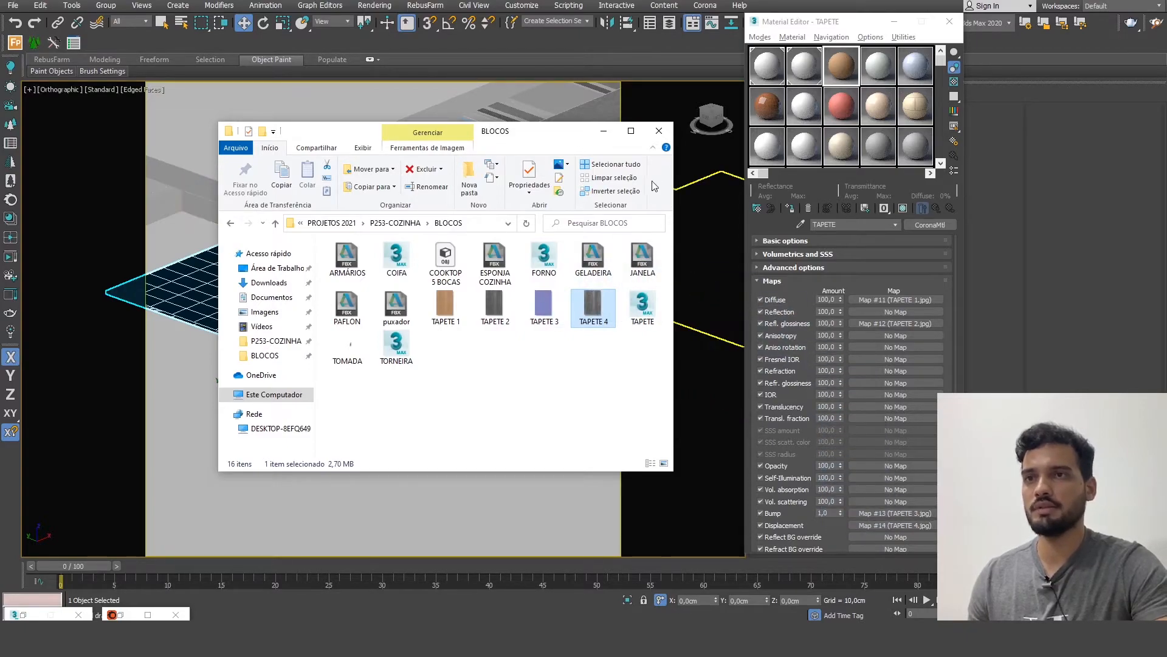
click(603, 130)
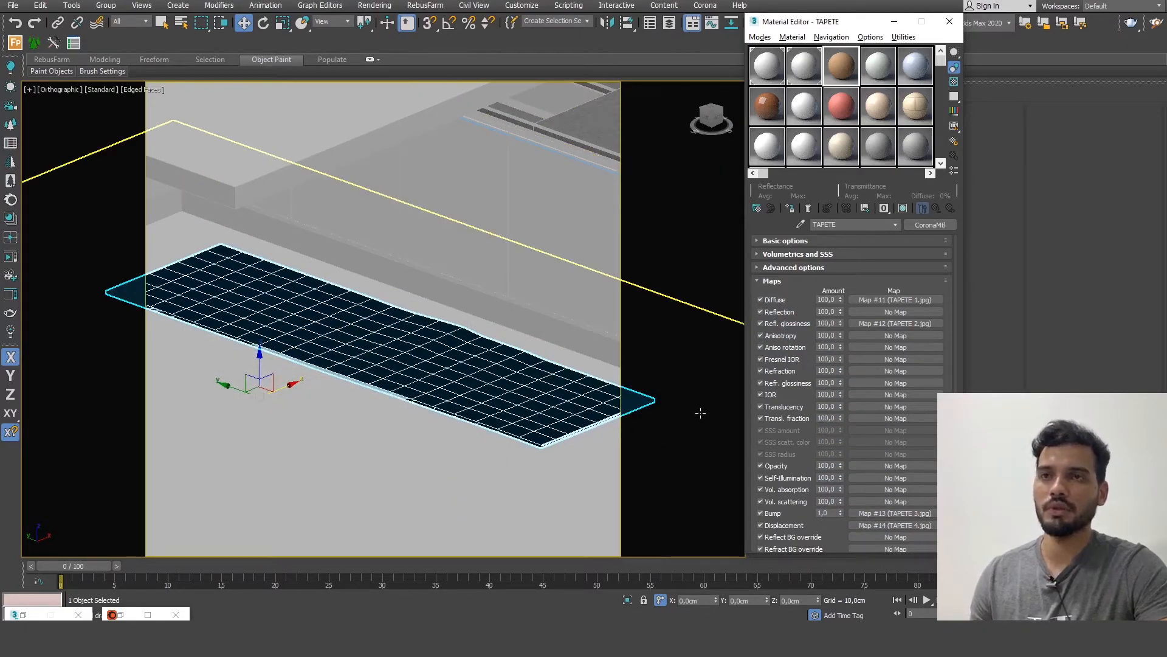
- Assign the TAPETE material to the rug and show its texture in the viewport
click(790, 210)
click(903, 210)
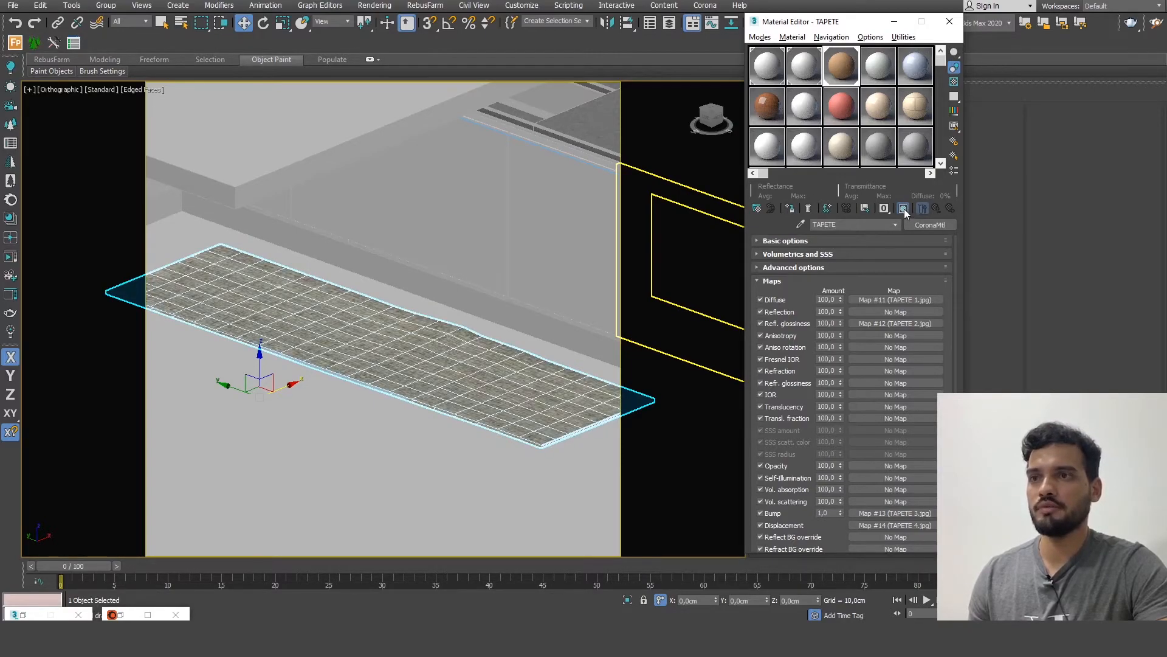
- Minimise the material editor and add a mapping modifier to the rug to correct the scale of its TAPETE texture
scroll(488, 371, up, 5)
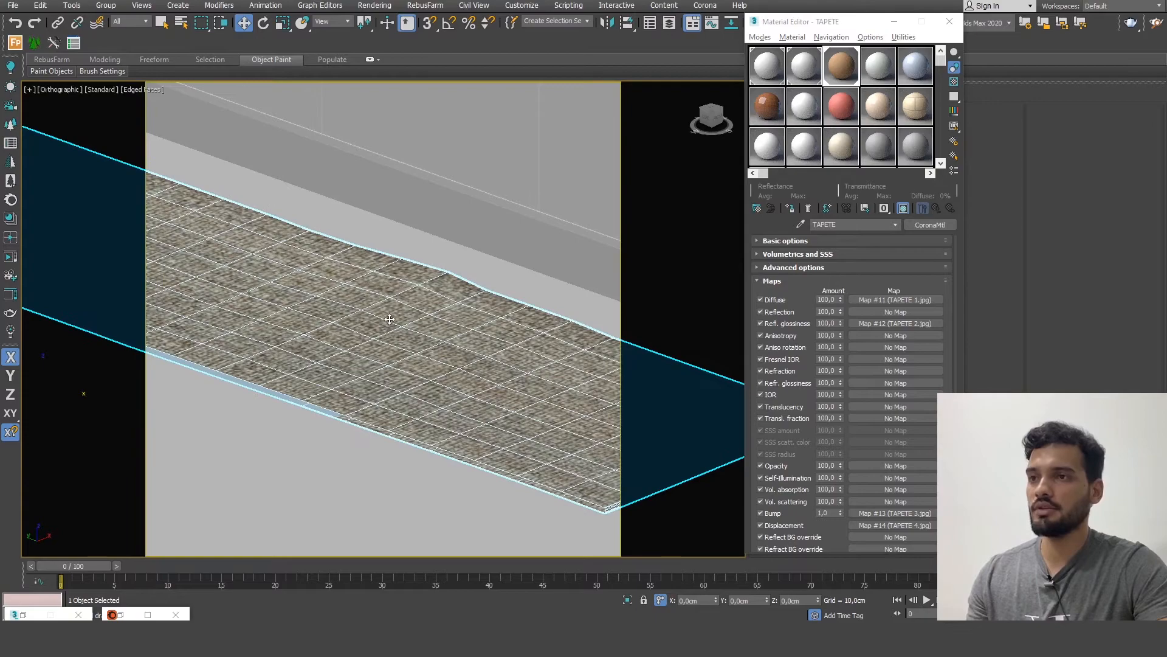
alt+middle_drag(387, 318, 617, 336)
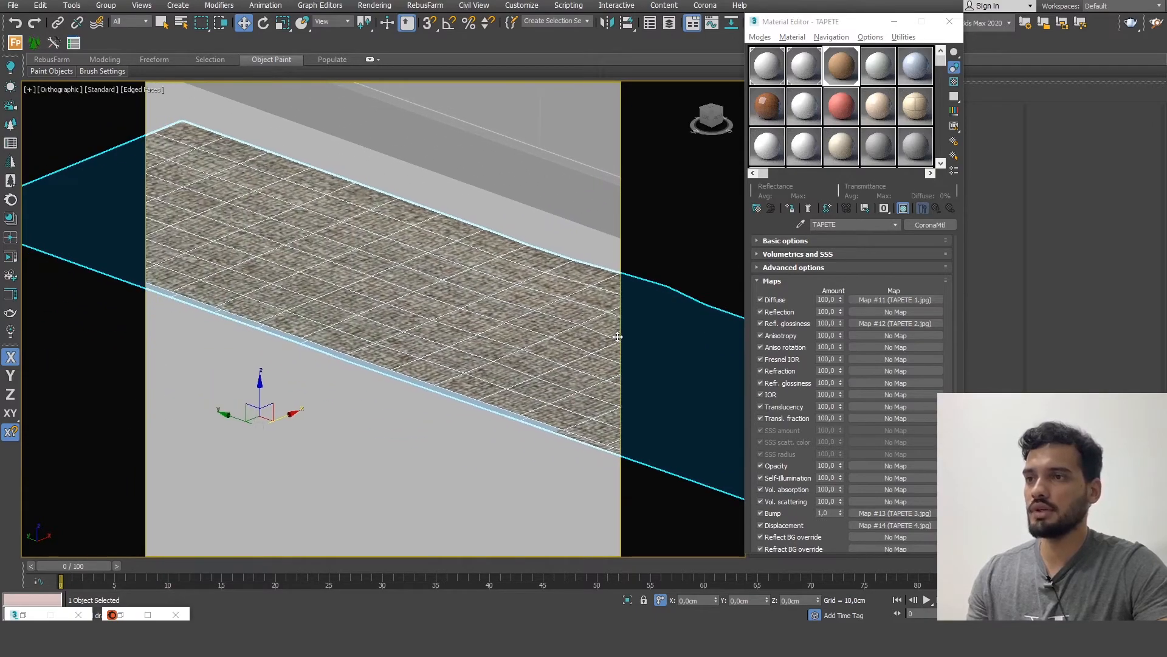
click(896, 23)
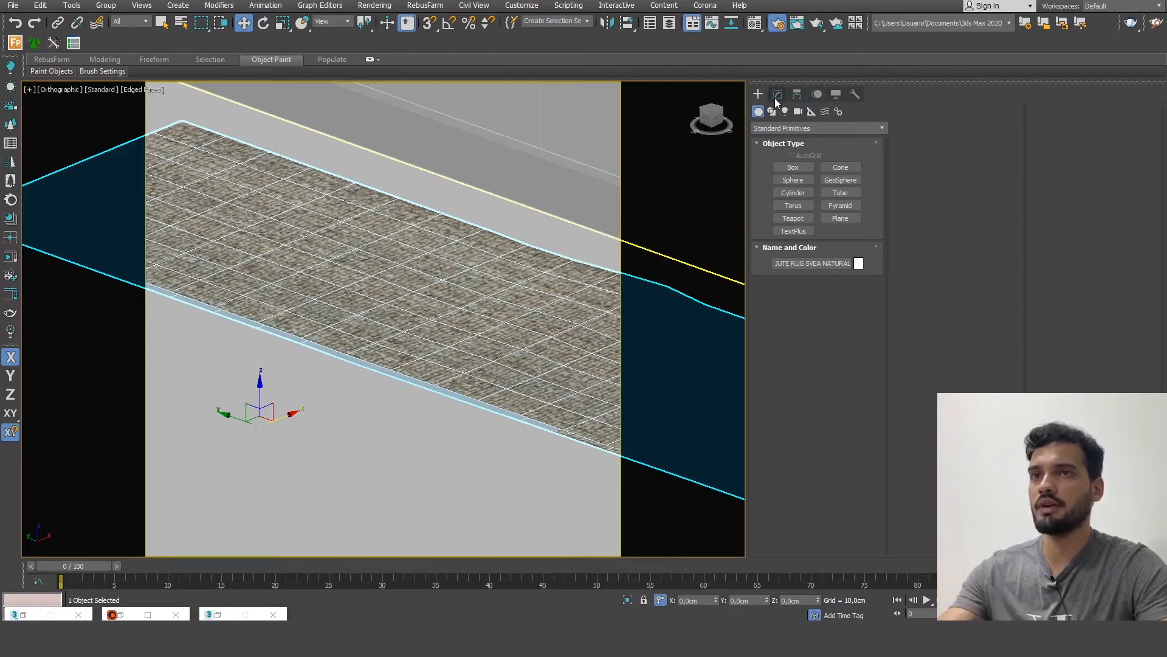
click(775, 96)
click(790, 131)
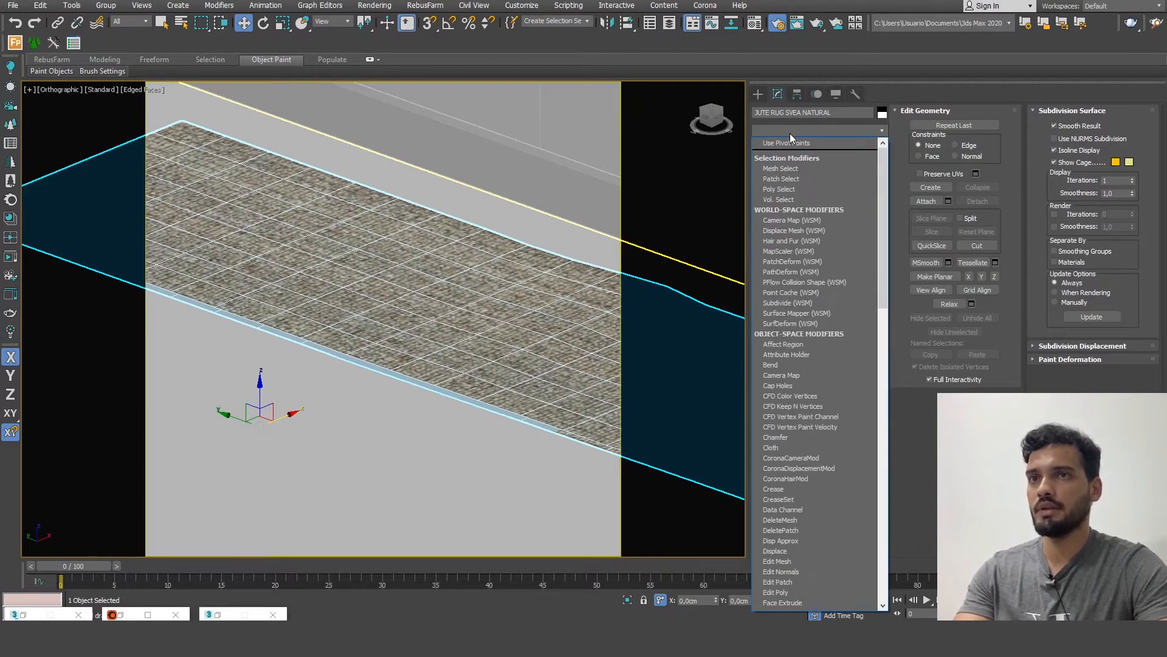
click(785, 384)
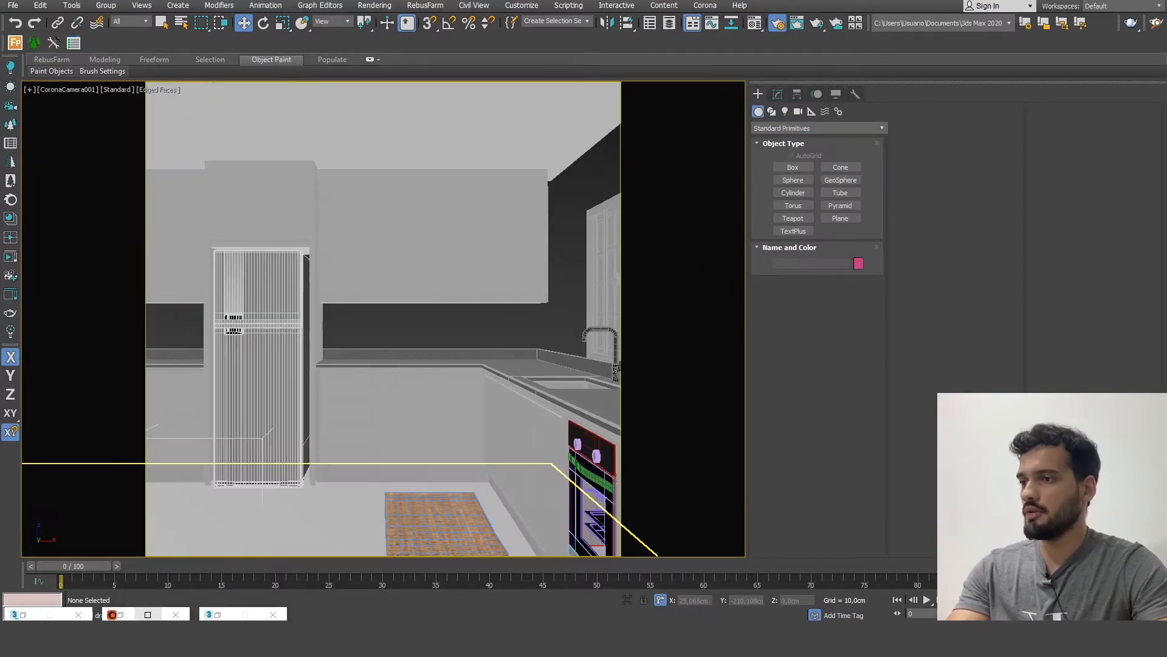
- Import COOKTOP 5 BOCAS from the BLOCOS folder and move it onto the window-side counter near the oven
mouse_move(139, 611)
click(152, 572)
drag(445, 258, 343, 504)
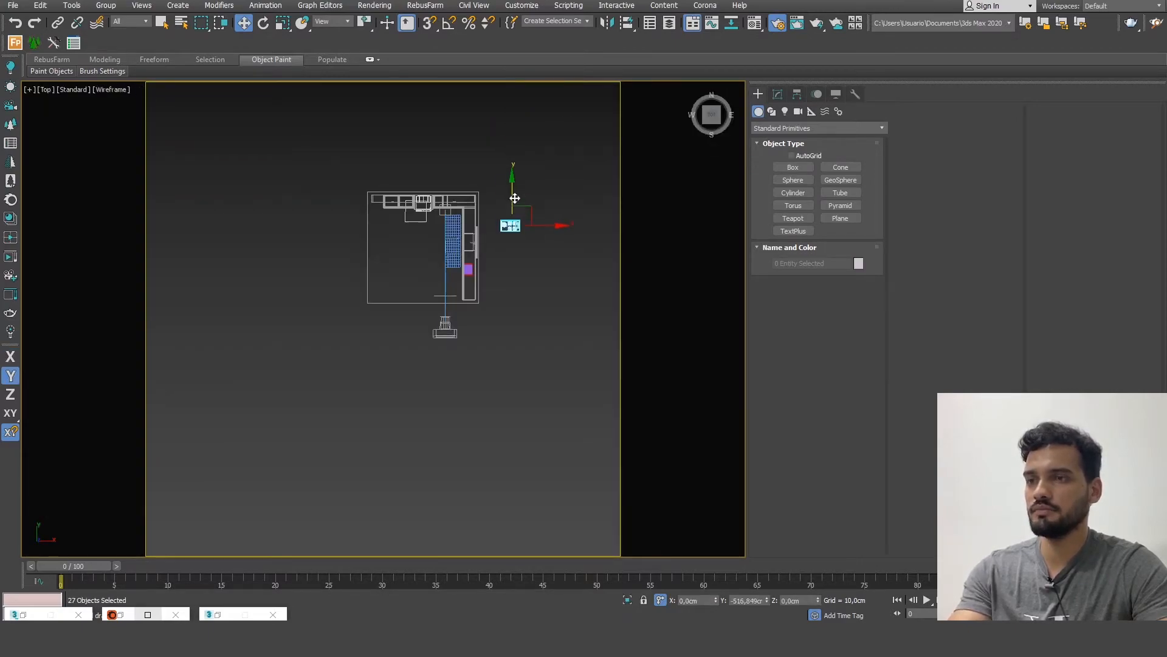
drag(498, 192, 498, 236)
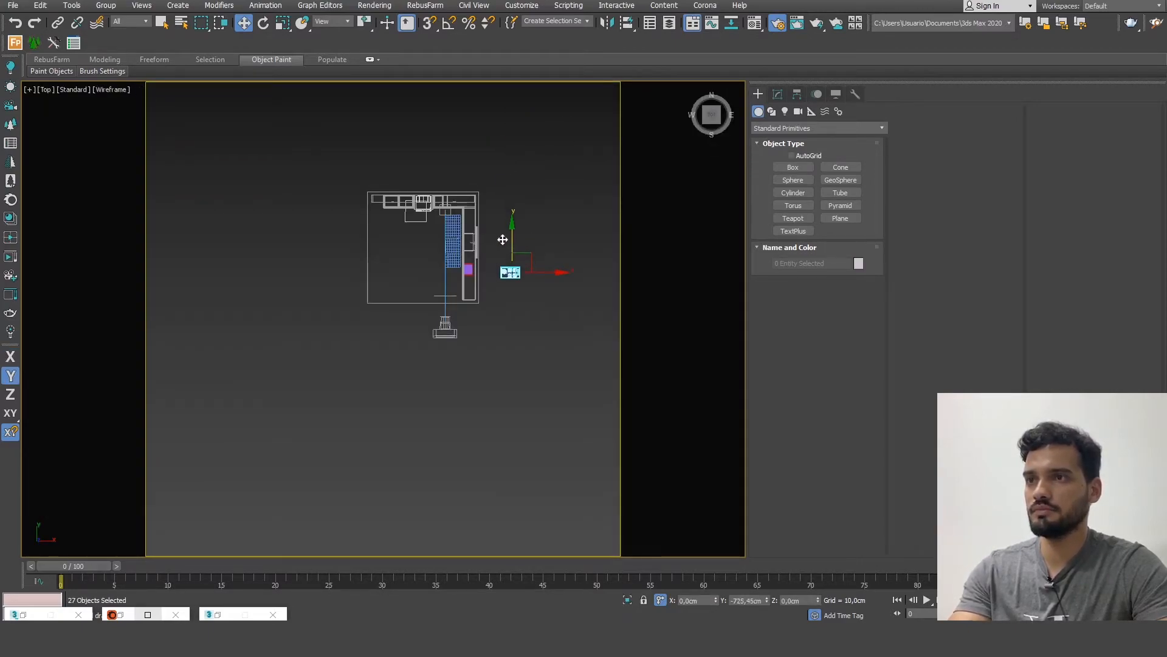
drag(544, 279, 494, 278)
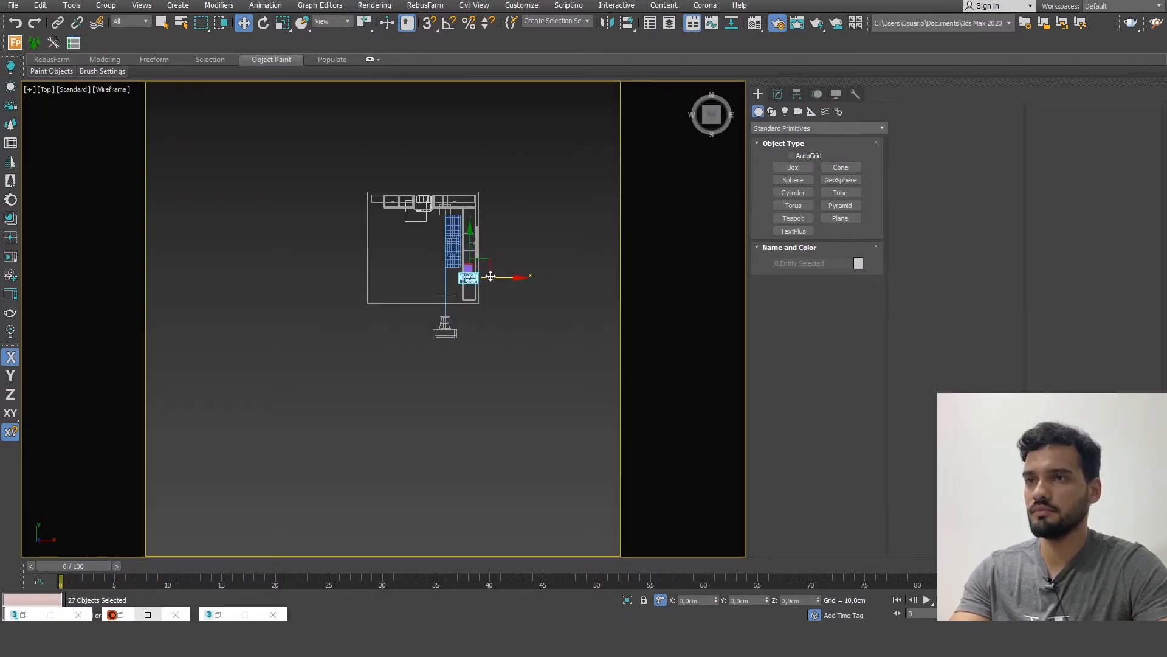
- Rotate the cooktop -90° about Z with angle snap and centre it over the oven along the counter
scroll(484, 278, up, 6)
scroll(415, 283, up, 4)
click(260, 25)
key(a)
drag(421, 269, 472, 291)
right_click(472, 292)
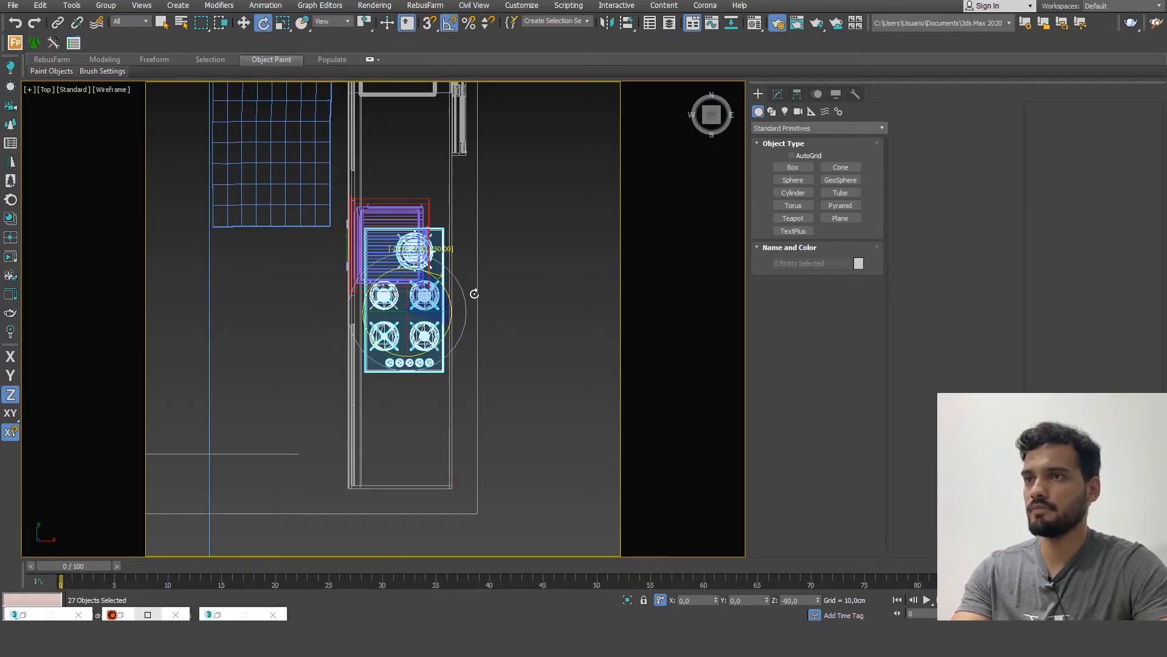
click(243, 22)
key(F6)
drag(394, 285, 394, 233)
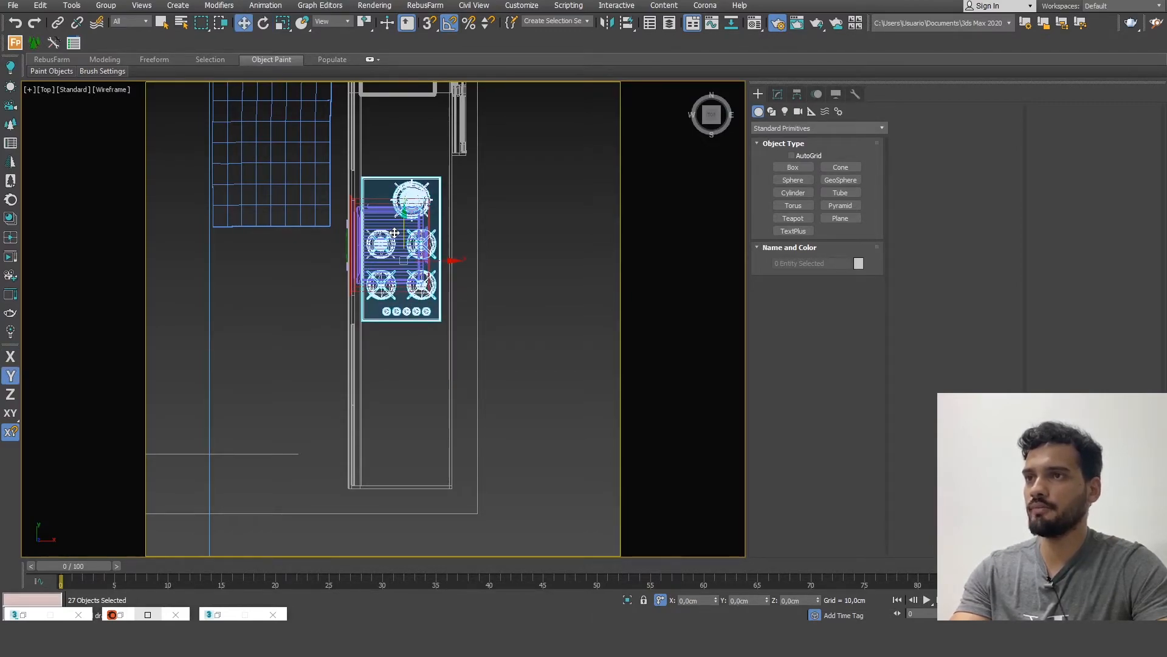
- Raise the cooktop from the floor until its base rests on the countertop, and check it in the camera view
key(f)
middle_drag(589, 334, 378, 339)
scroll(422, 315, up, 3)
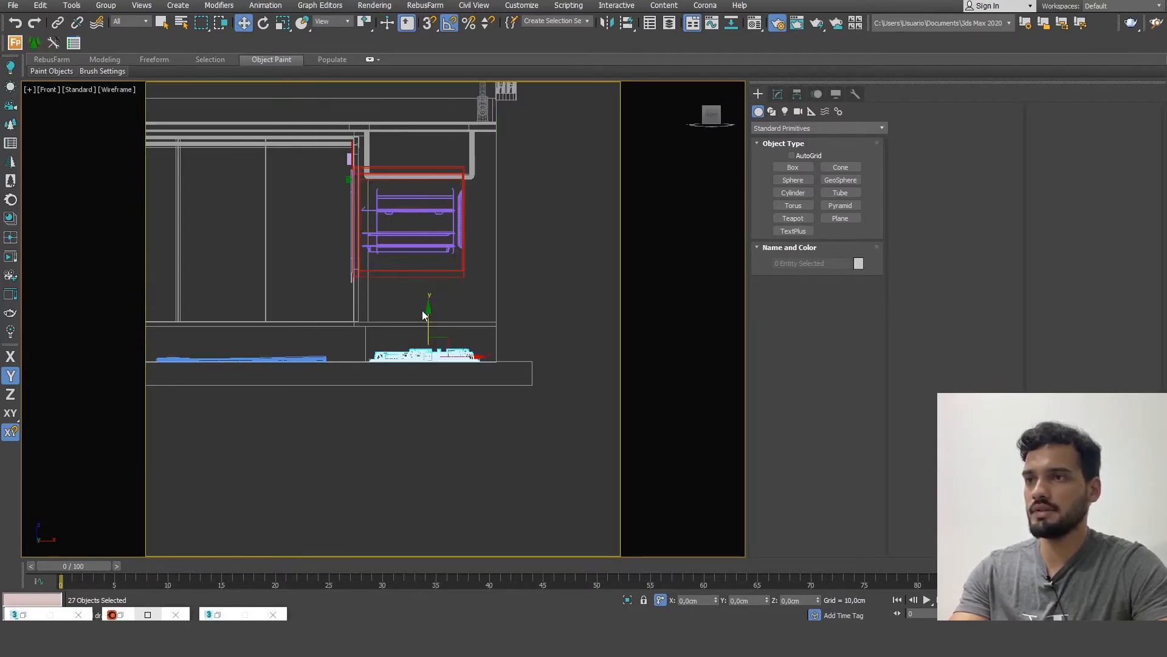
drag(430, 320, 432, 78)
scroll(431, 77, up, 2)
middle_drag(487, 212, 494, 284)
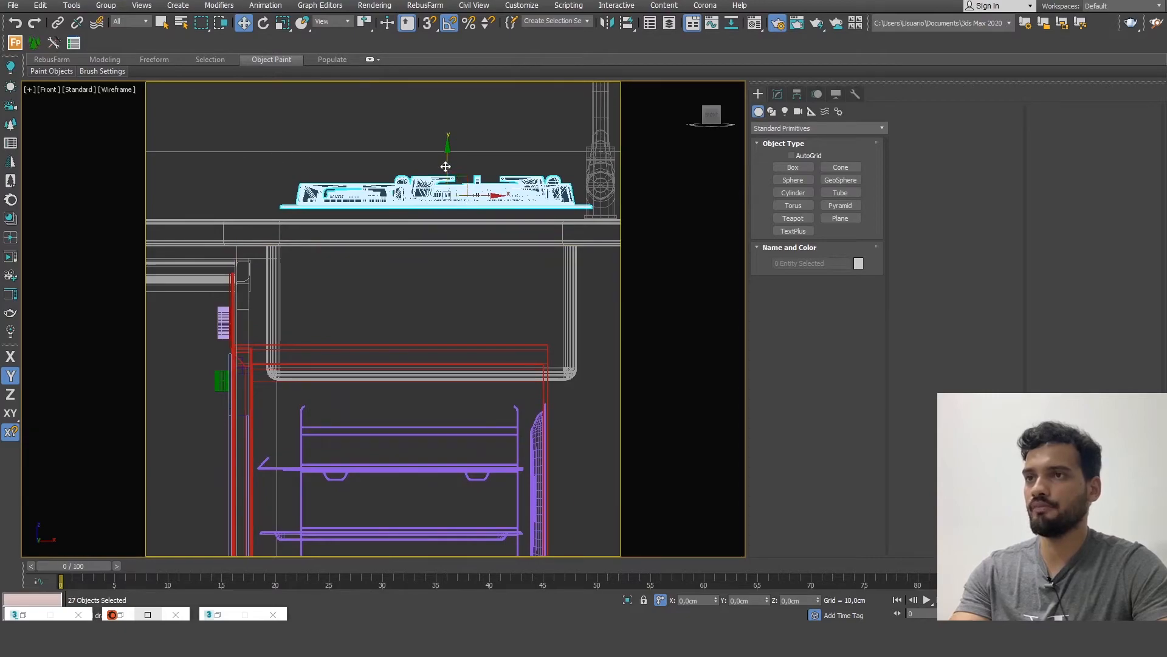
drag(446, 168, 446, 177)
scroll(295, 216, up, 4)
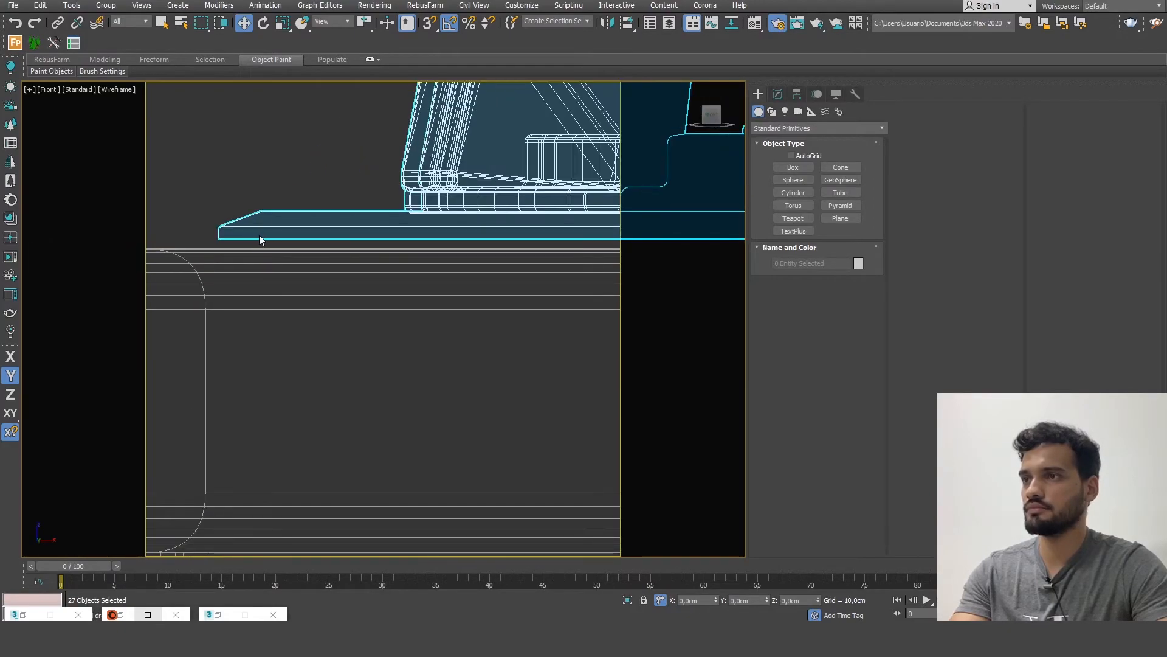
drag(262, 239, 262, 248)
key(c)
mouse_move(571, 446)
middle_down()
mouse_move(545, 445)
mouse_move(556, 446)
middle_up()
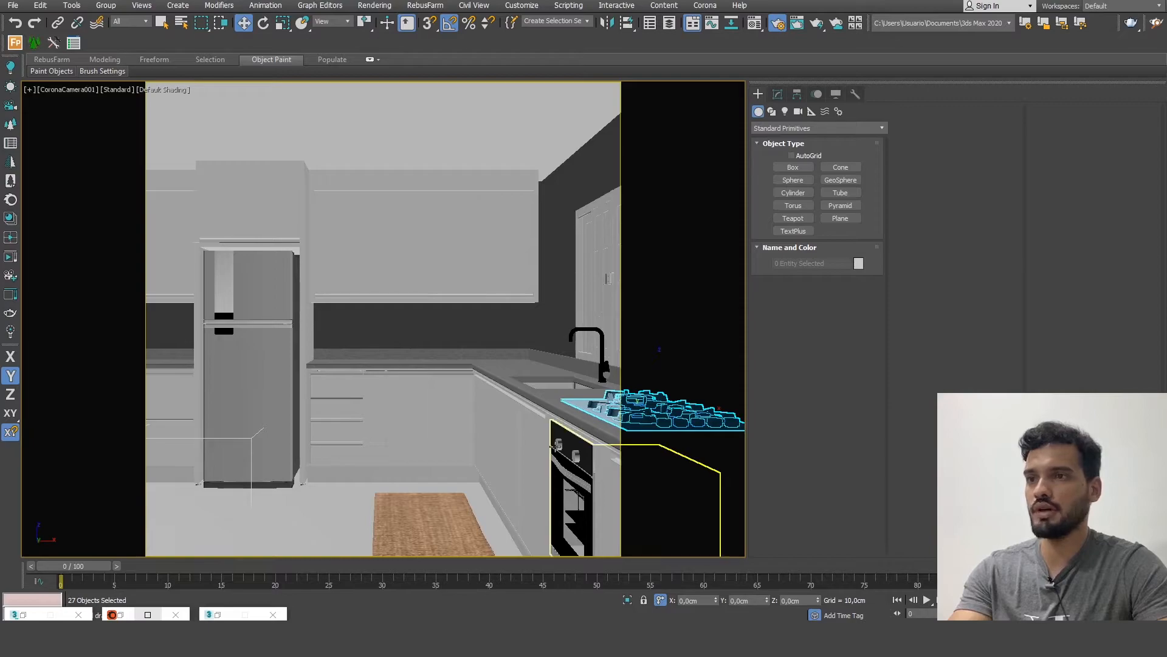
- Merge the COIFA range hood from the BLOCOS folder and place it over the cooktop in plan
click(135, 585)
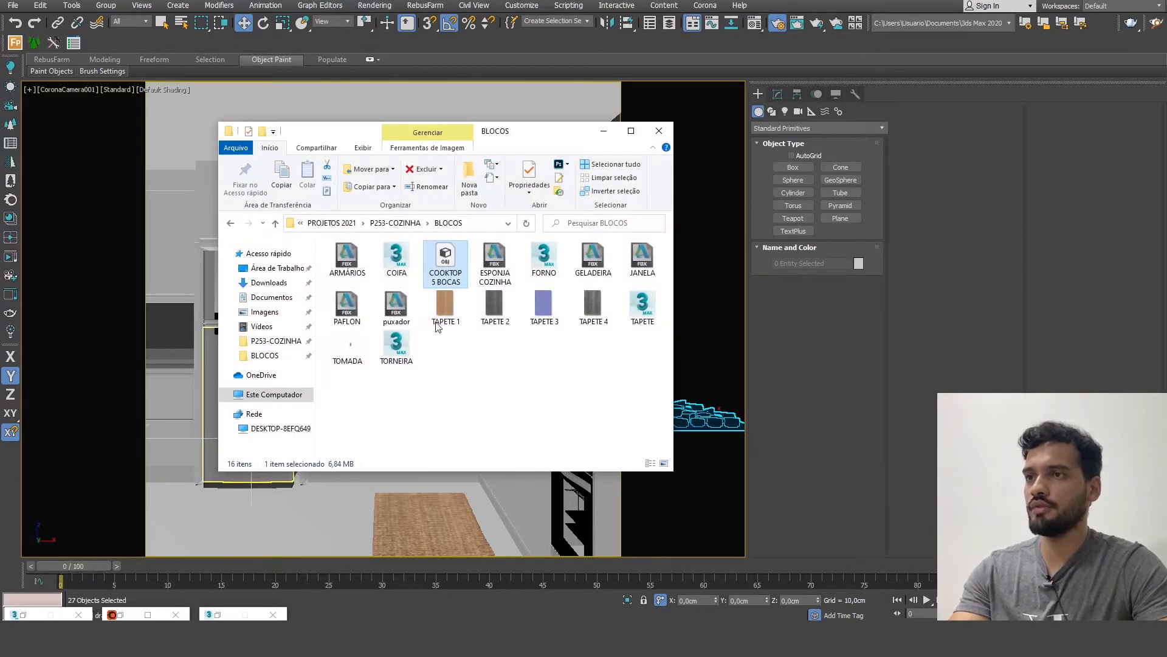
drag(396, 259, 447, 499)
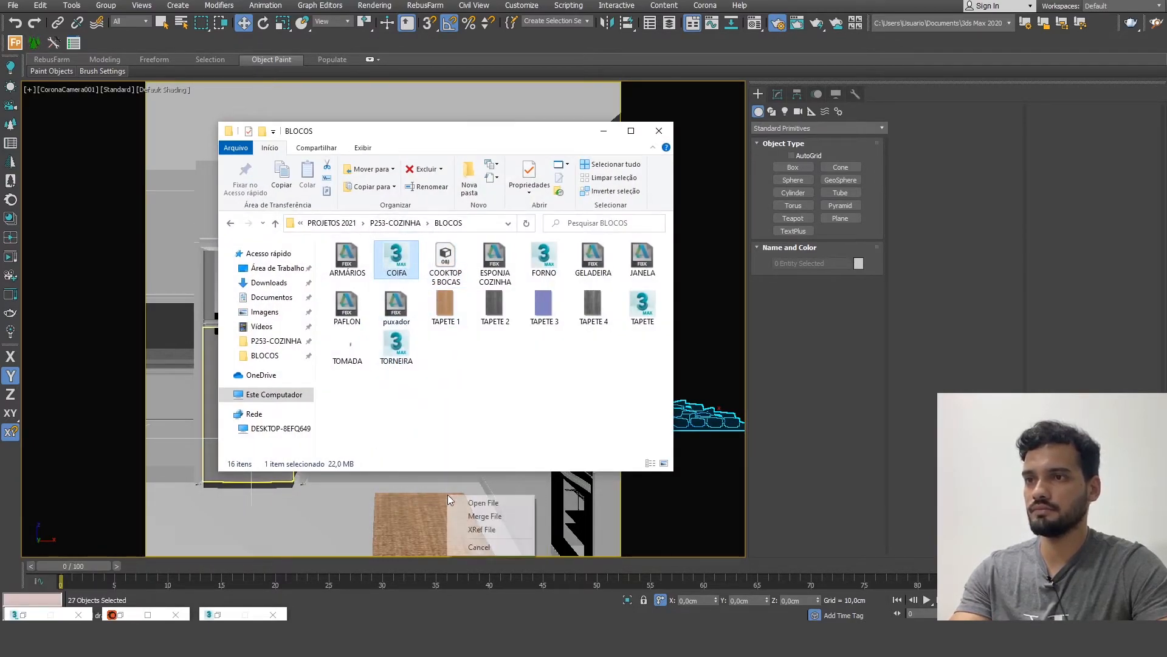
click(484, 515)
key(t)
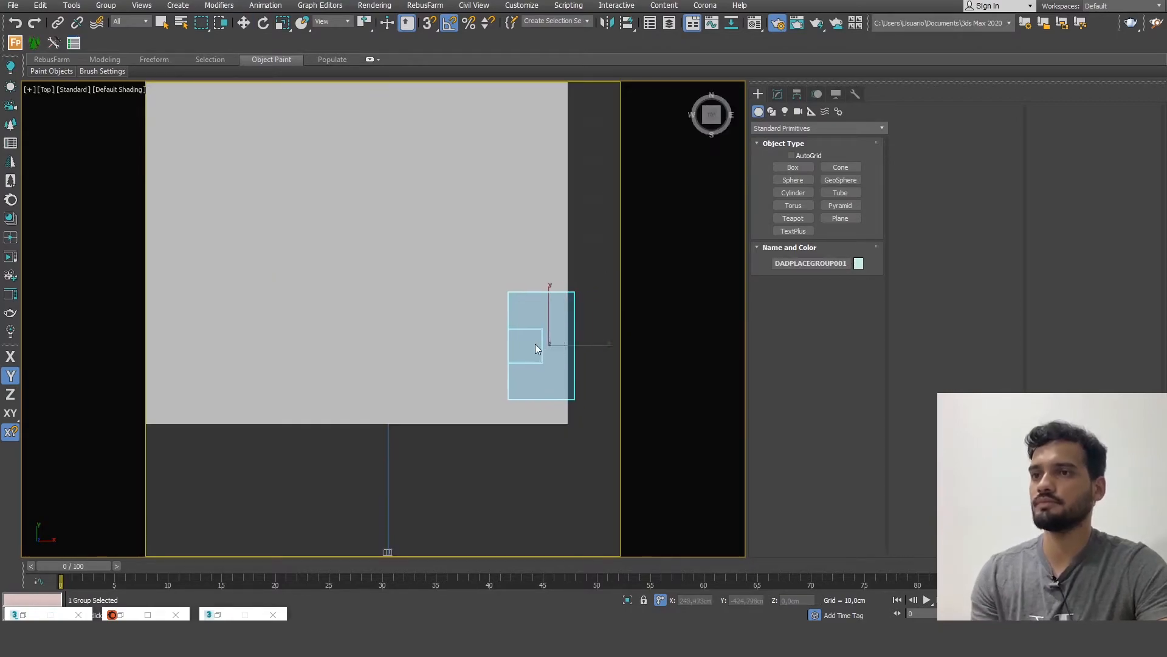
key(F3)
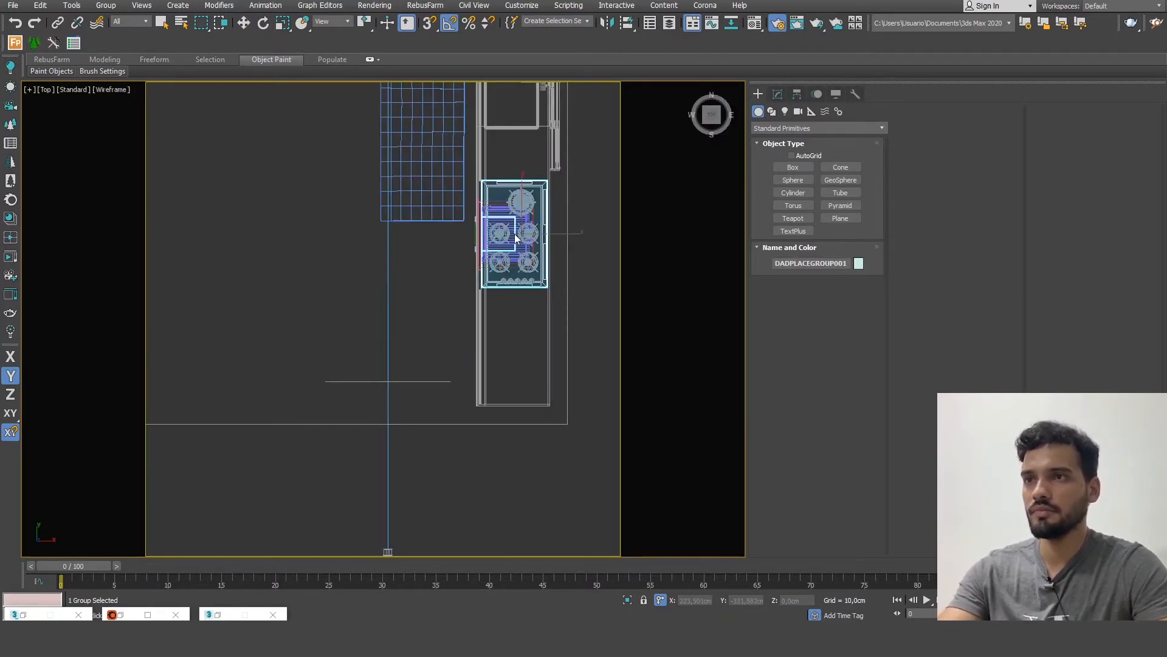
click(514, 236)
- Raise the range hood above the cooktop to the height of the upper cabinets and adjust its position across the counter
key(f)
middle_drag(534, 263, 339, 366)
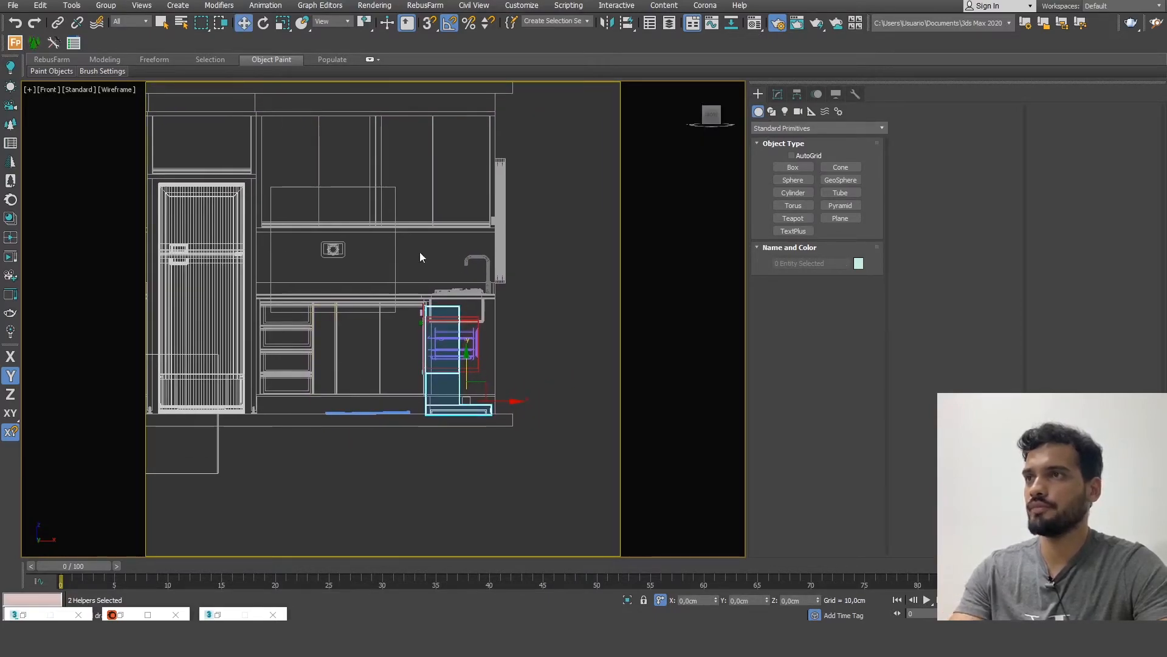
drag(468, 355, 469, 154)
middle_drag(469, 154, 472, 235)
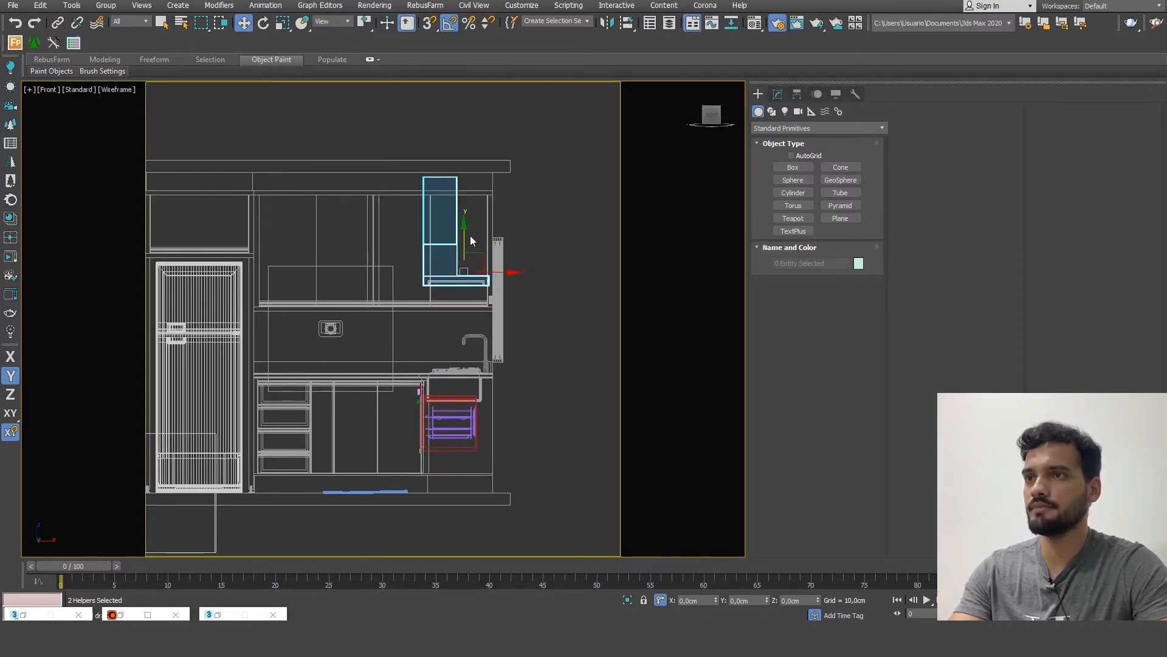
drag(462, 234, 462, 230)
key(t)
drag(526, 331, 506, 333)
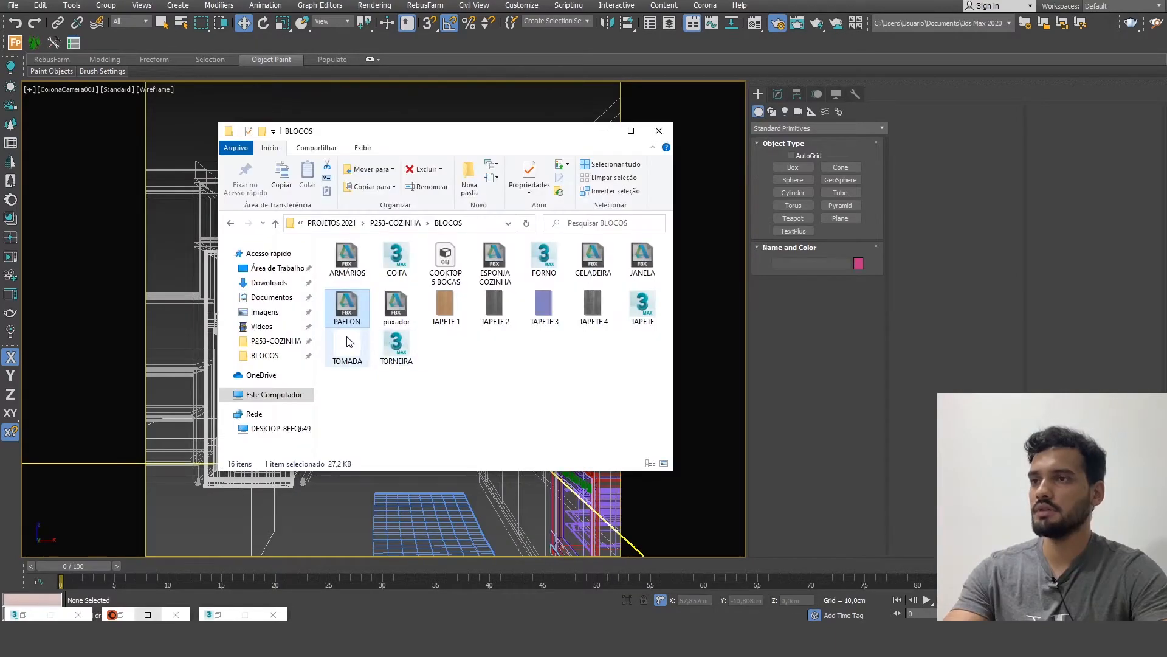
- Import the PAFLON ceiling light from the BLOCOS folder and place it in plan near the rug's fridge-side end
drag(346, 307, 332, 530)
click(359, 538)
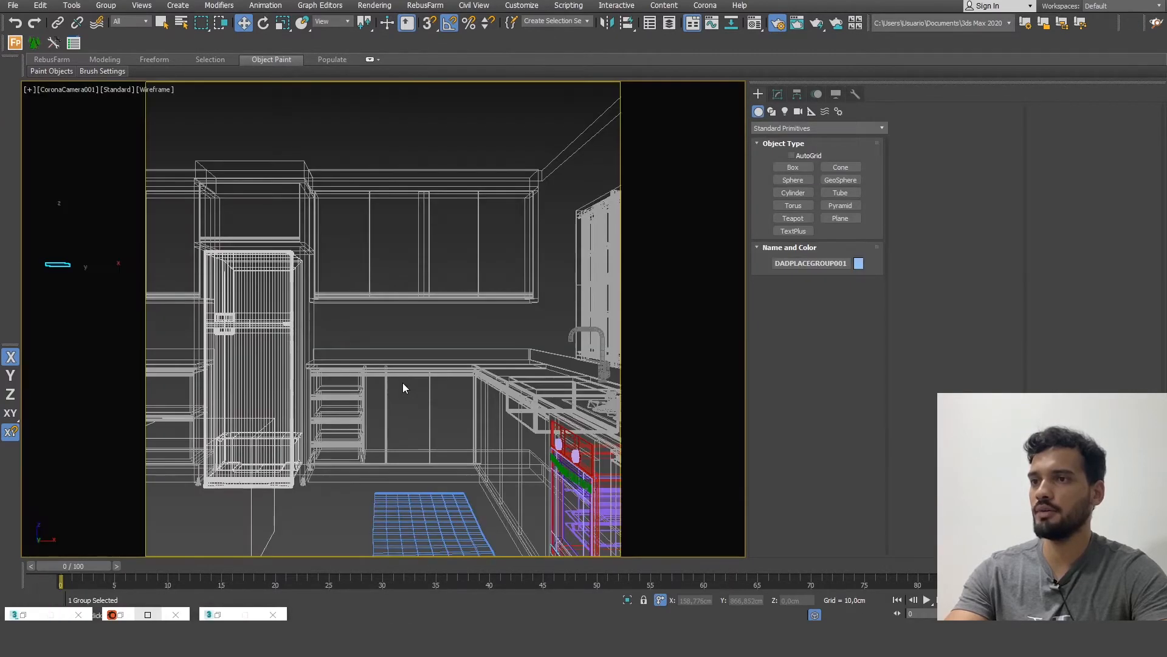
key(t)
scroll(429, 219, down, 4)
middle_drag(435, 238, 468, 299)
right_click(742, 419)
scroll(579, 345, up, 3)
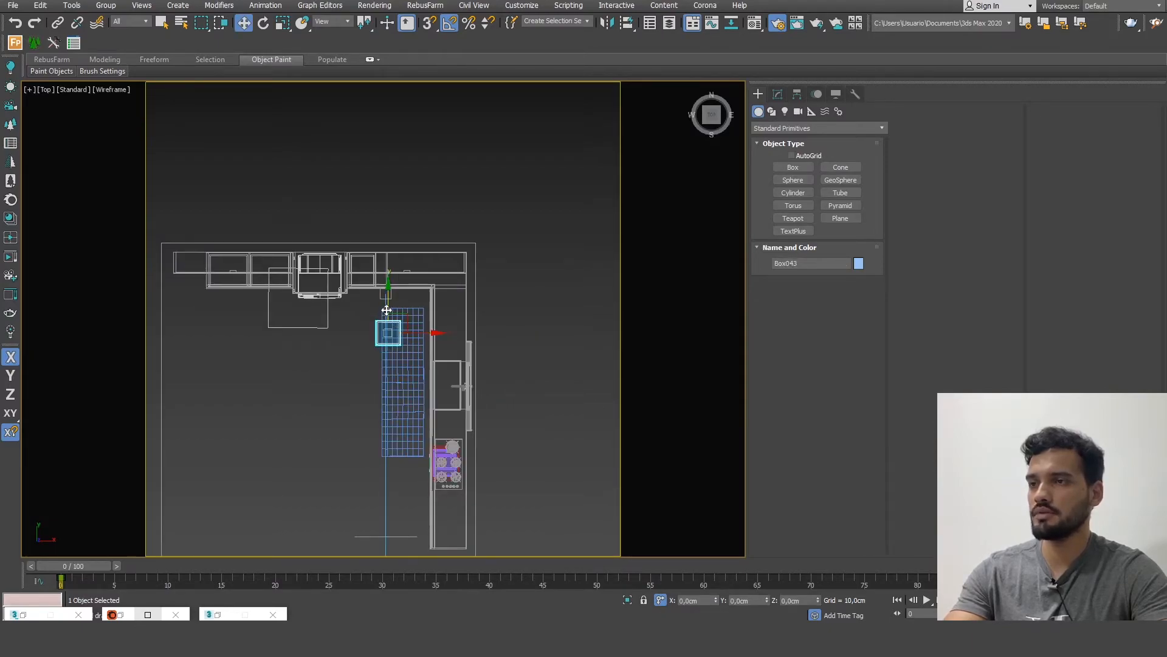
- Copy the ceiling light toward the camera, and copy both lights across the room to form a four-light grid
drag(388, 311, 396, 448)
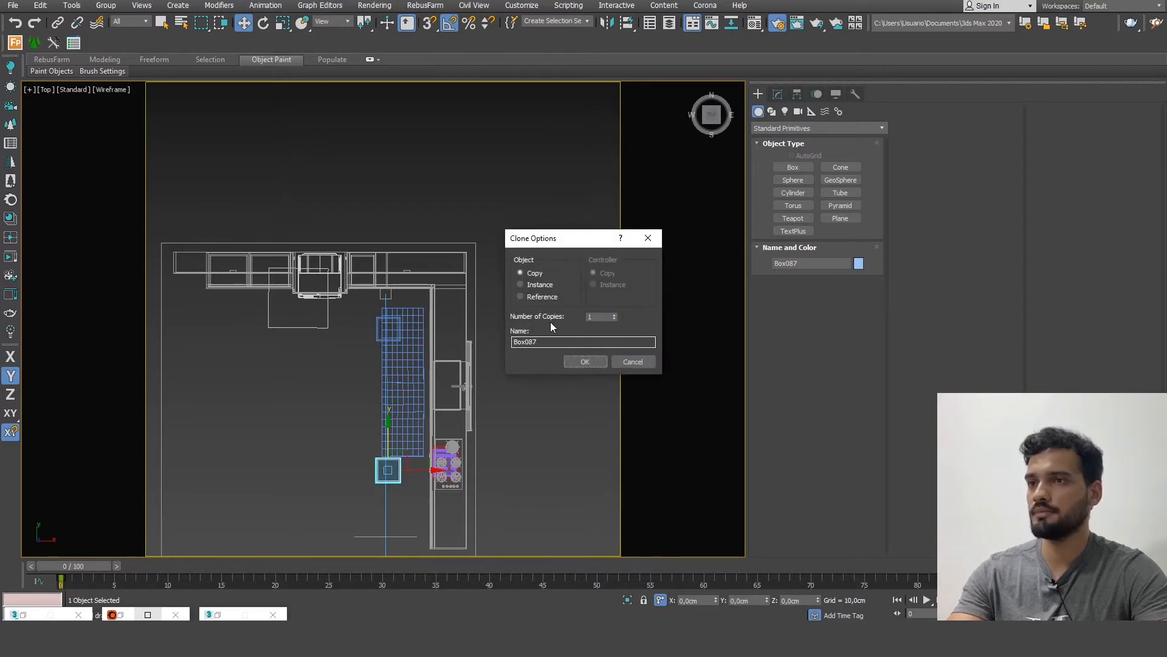
click(586, 362)
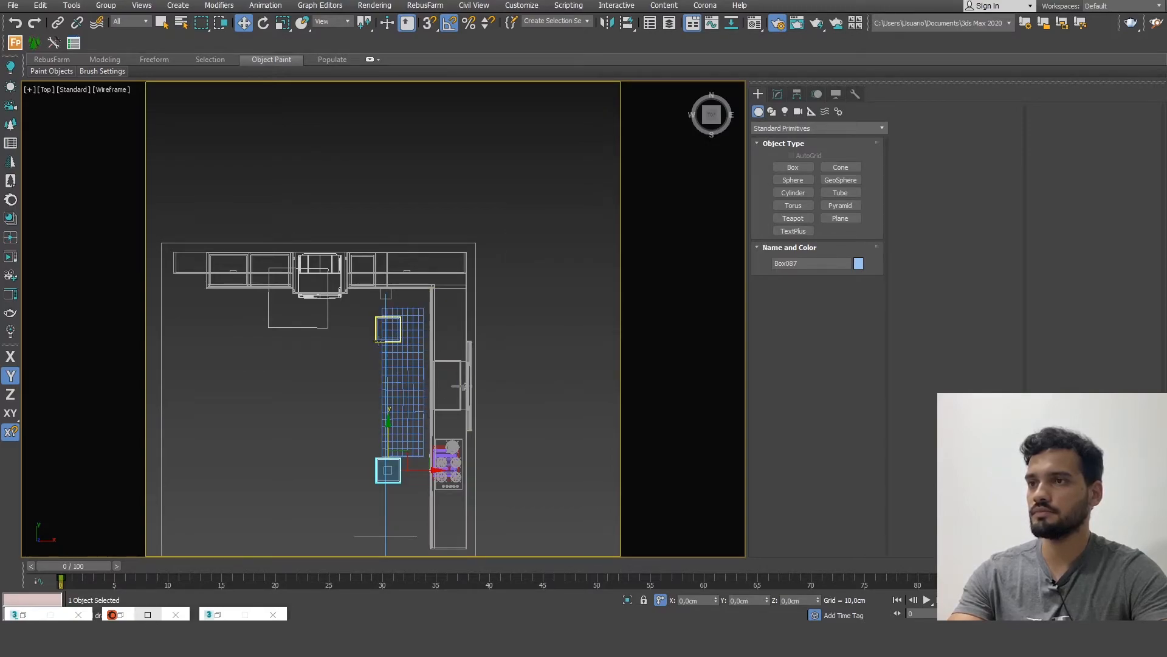
ctrl+click(378, 340)
drag(427, 409, 272, 410)
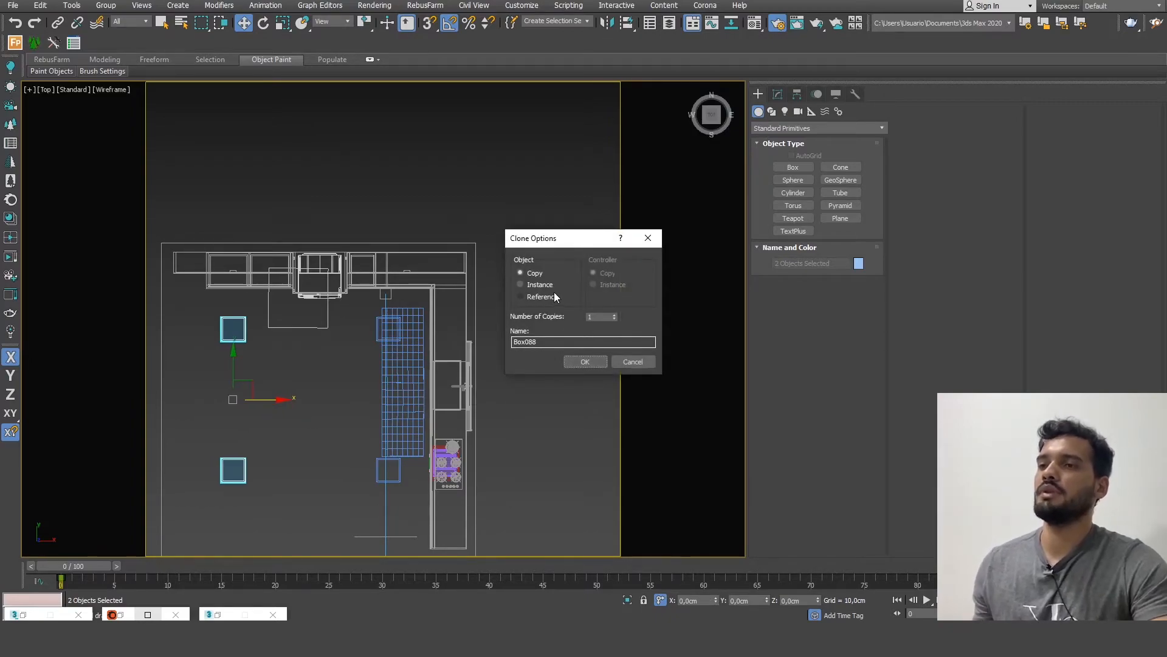
click(586, 361)
- Select all four ceiling lights and move them vertically to sit against the underside of the ceiling
ctrl+click(380, 333)
alt+middle_drag(380, 333, 381, 174)
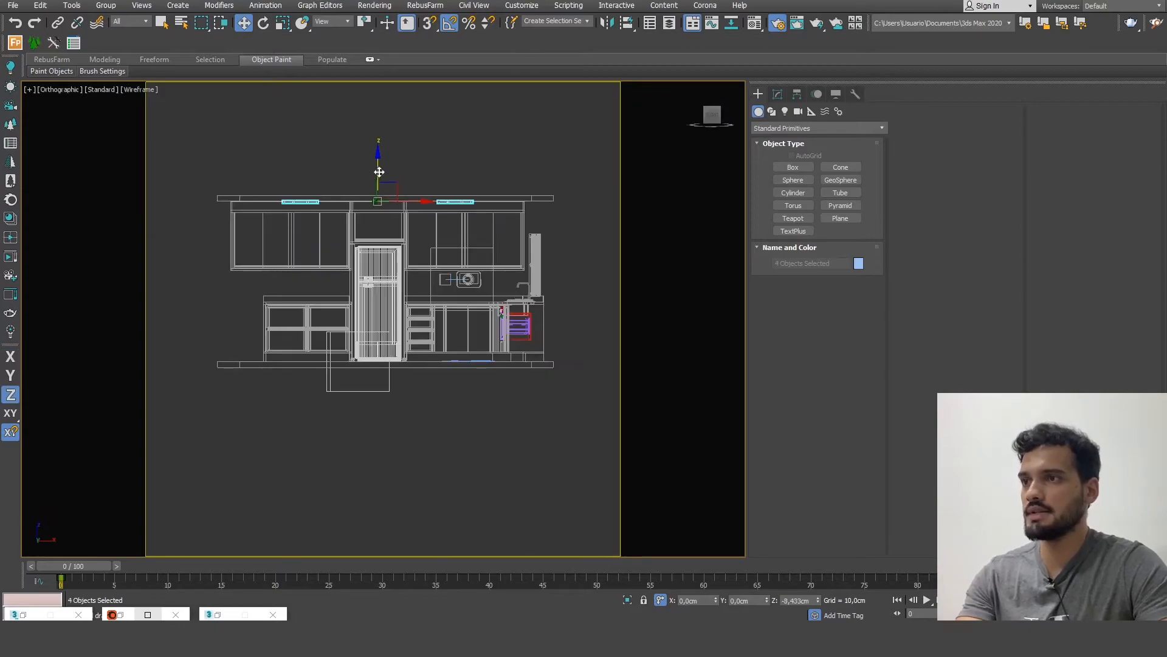
scroll(381, 175, up, 10)
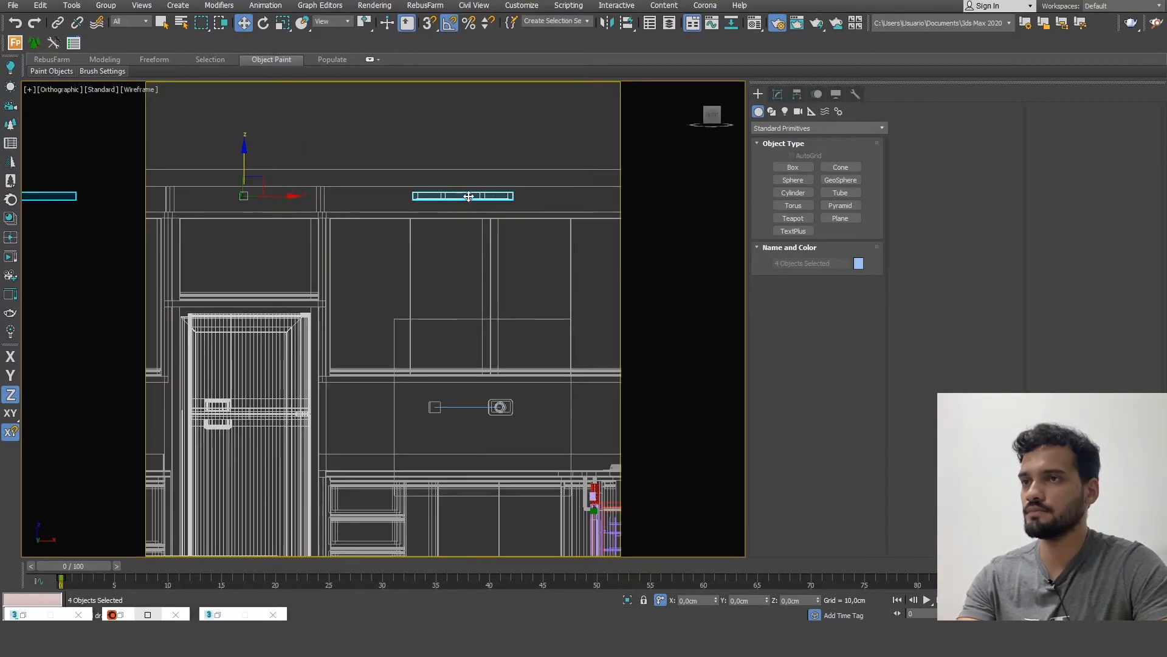
drag(484, 189, 502, 155)
scroll(449, 213, down, 10)
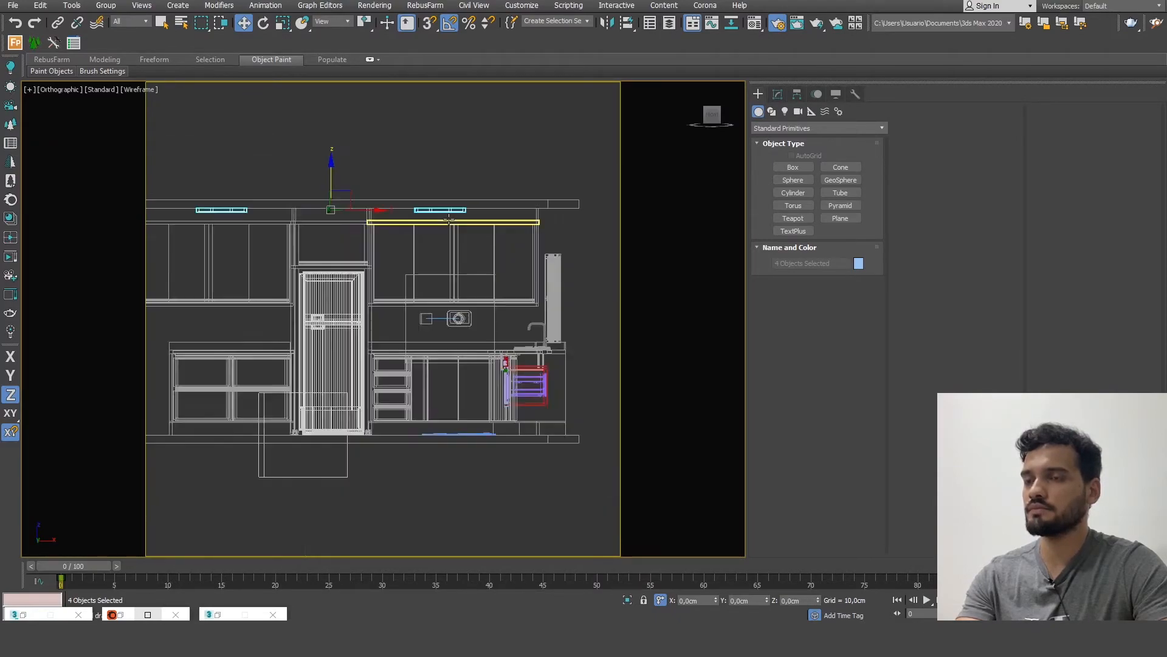
key(c)
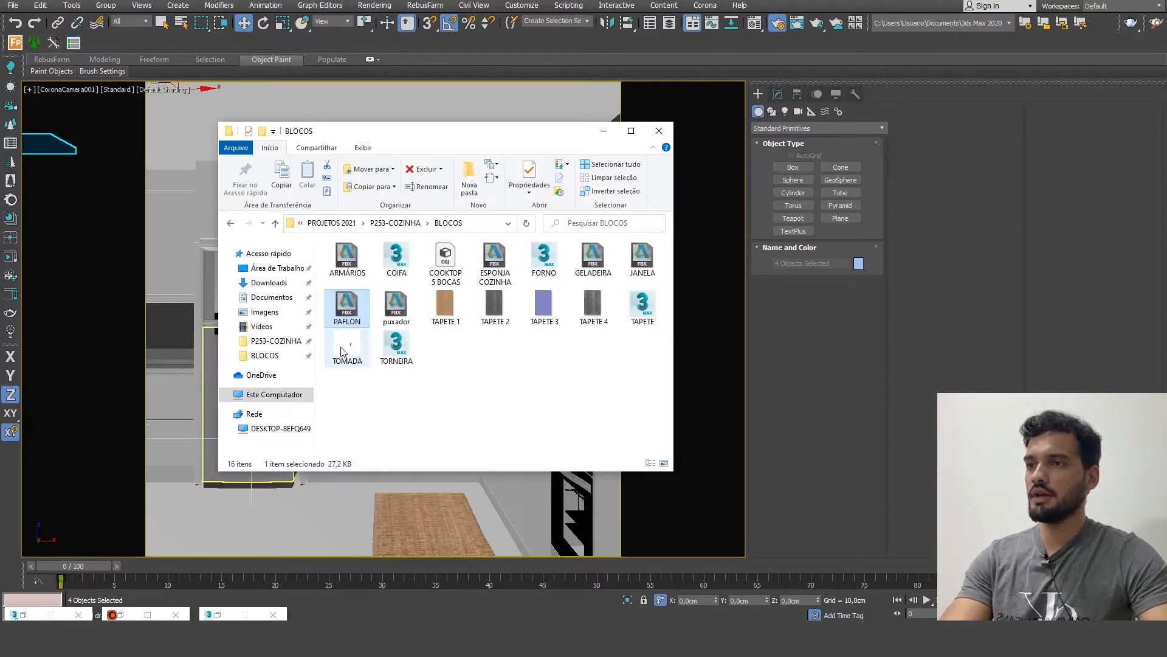
- Import the TOMADA outlet from the BLOCOS folder and move it back to the wall behind the cabinets
mouse_move(344, 347)
mouse_down()
mouse_move(258, 396)
mouse_move(203, 504)
mouse_move(304, 510)
mouse_up()
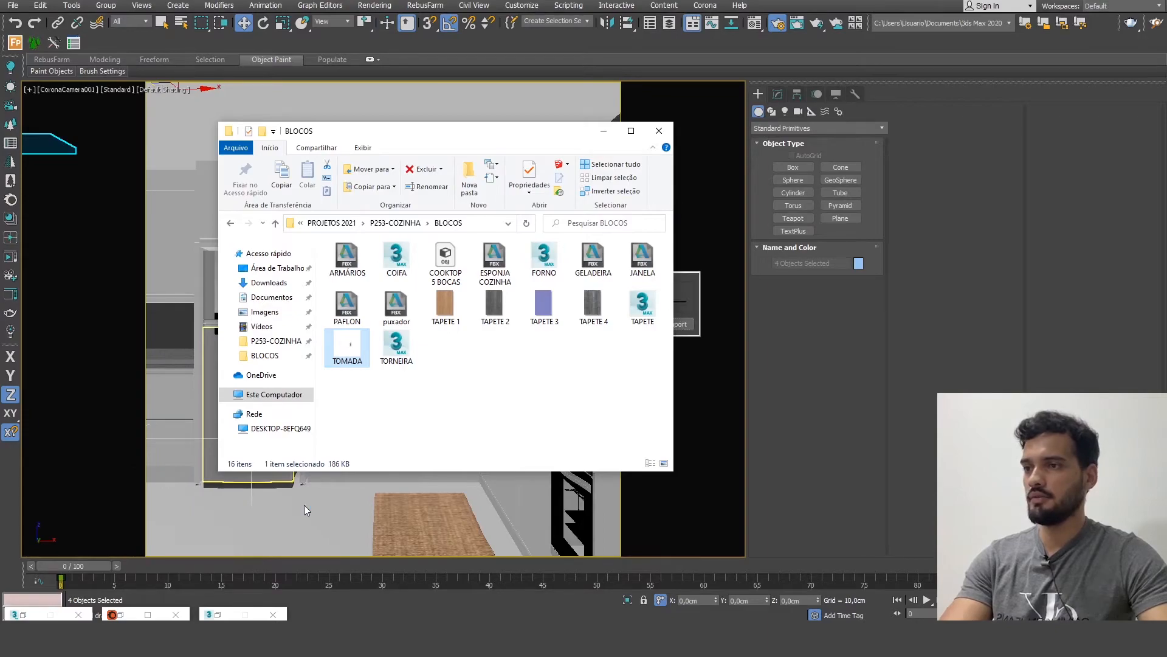
click(604, 133)
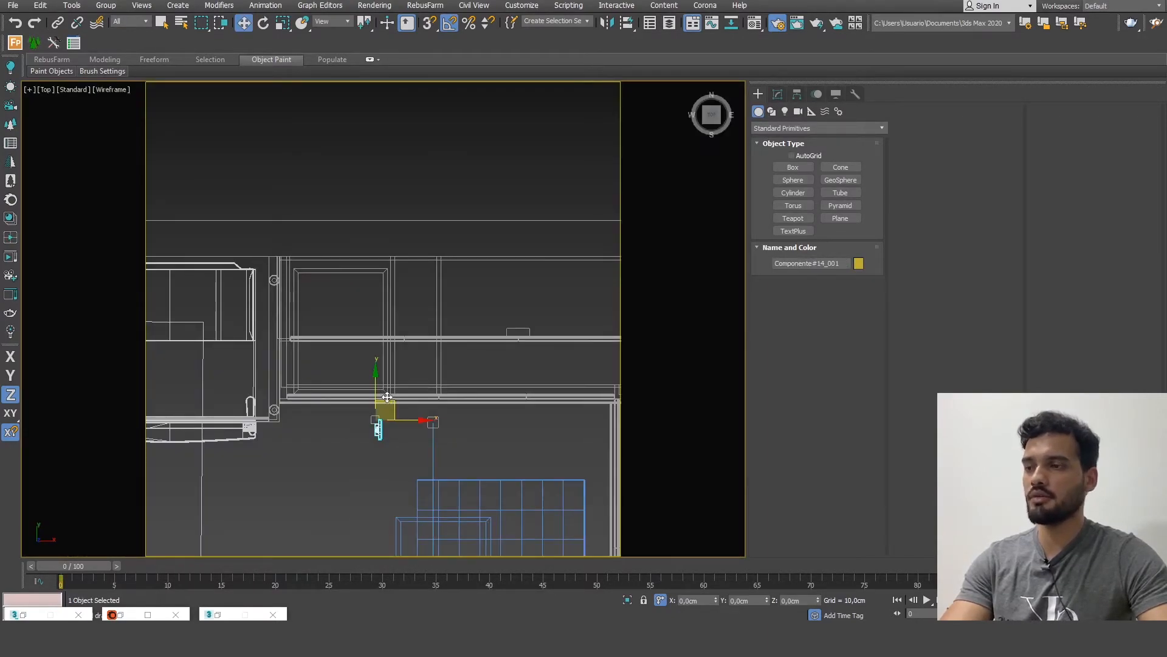
drag(378, 396, 378, 236)
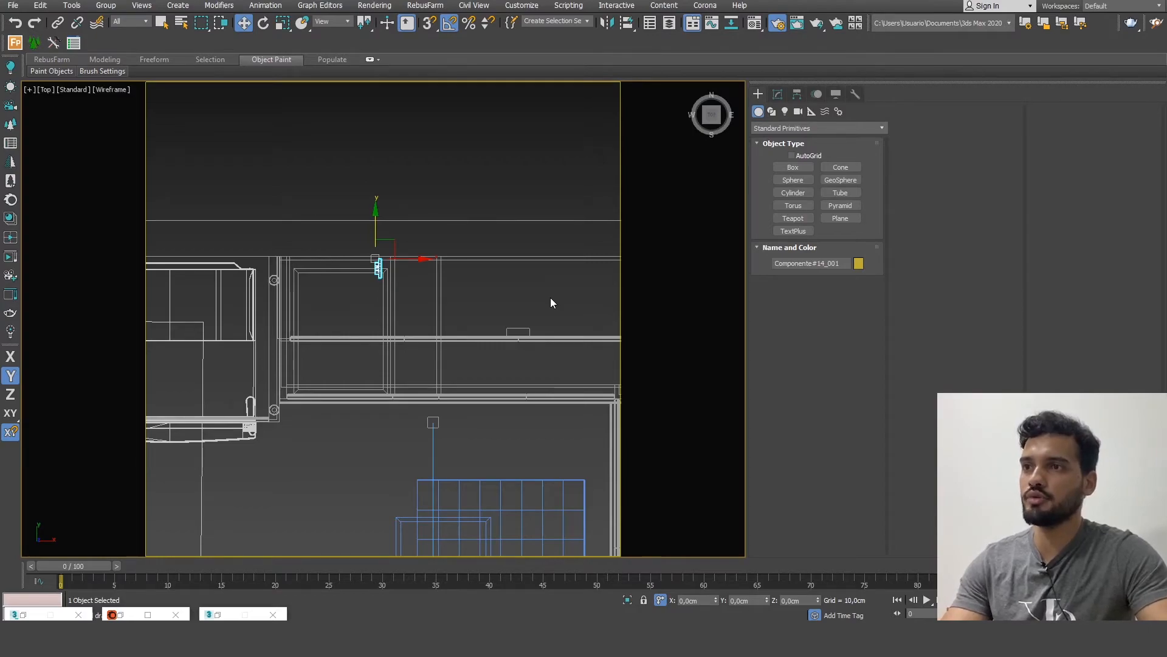
- Rotate the outlet a quarter turn in plan to lie flat against the back wall, and shift it toward the fridge
click(265, 24)
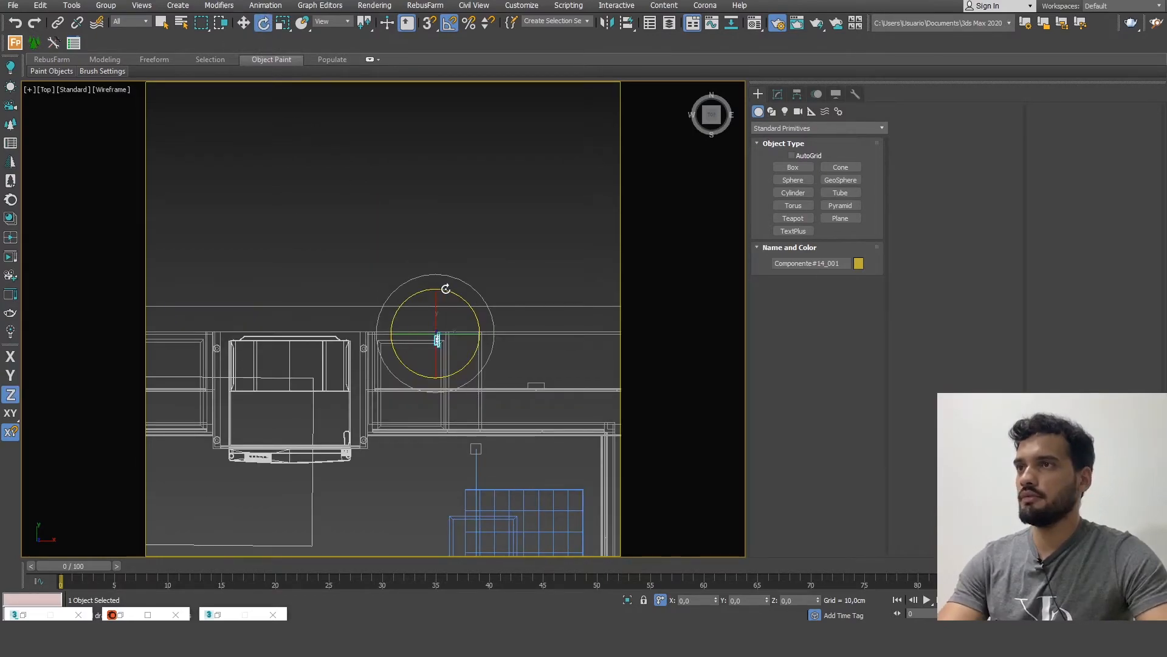
drag(445, 289, 493, 329)
click(244, 24)
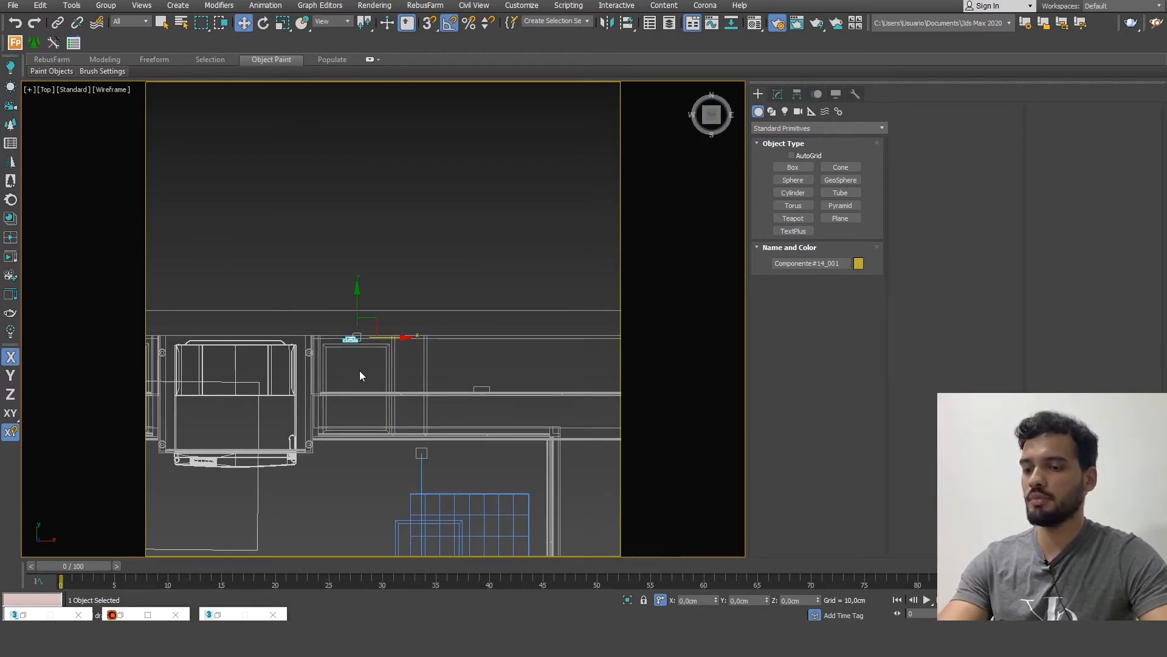
- Raise the outlet to the backsplash between the countertop and the upper cabinets, just beside the fridge
key(f)
scroll(448, 313, down, 3)
middle_drag(512, 273, 404, 371)
mouse_move(388, 380)
mouse_down()
mouse_move(376, 173)
mouse_move(384, 251)
mouse_move(404, 281)
mouse_move(470, 278)
mouse_up()
shift+drag(594, 271, 611, 271)
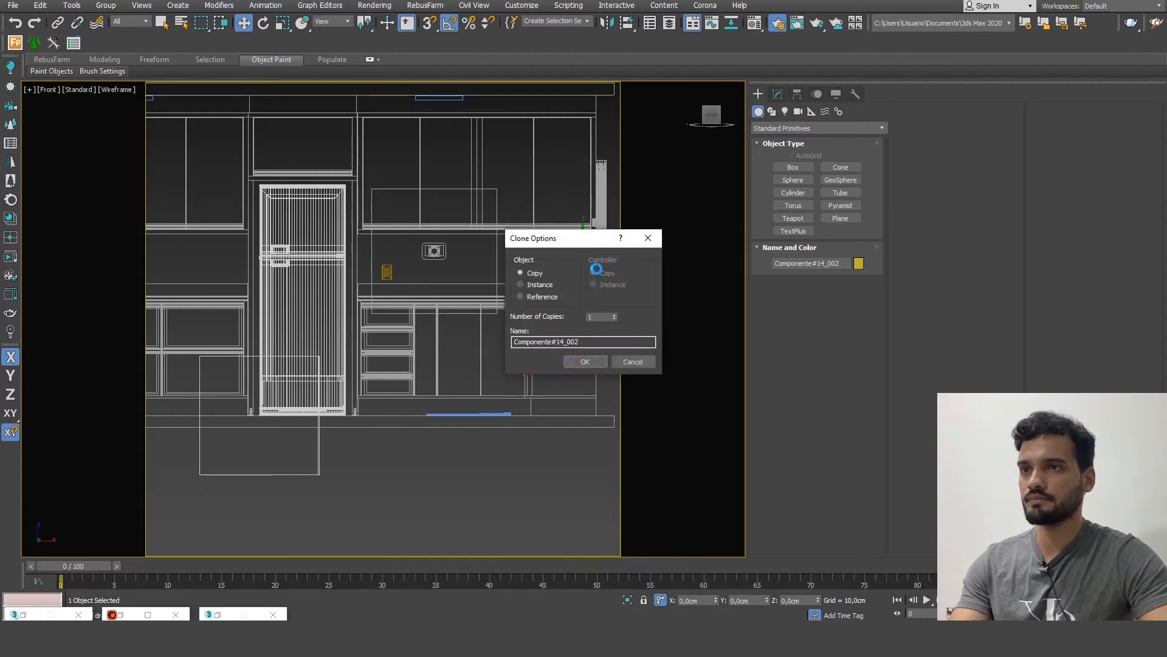
click(584, 362)
key(ctrl+z)
- Make one instance of the outlet along the back wall, close to the corner with the side wall
shift+drag(437, 282, 618, 282)
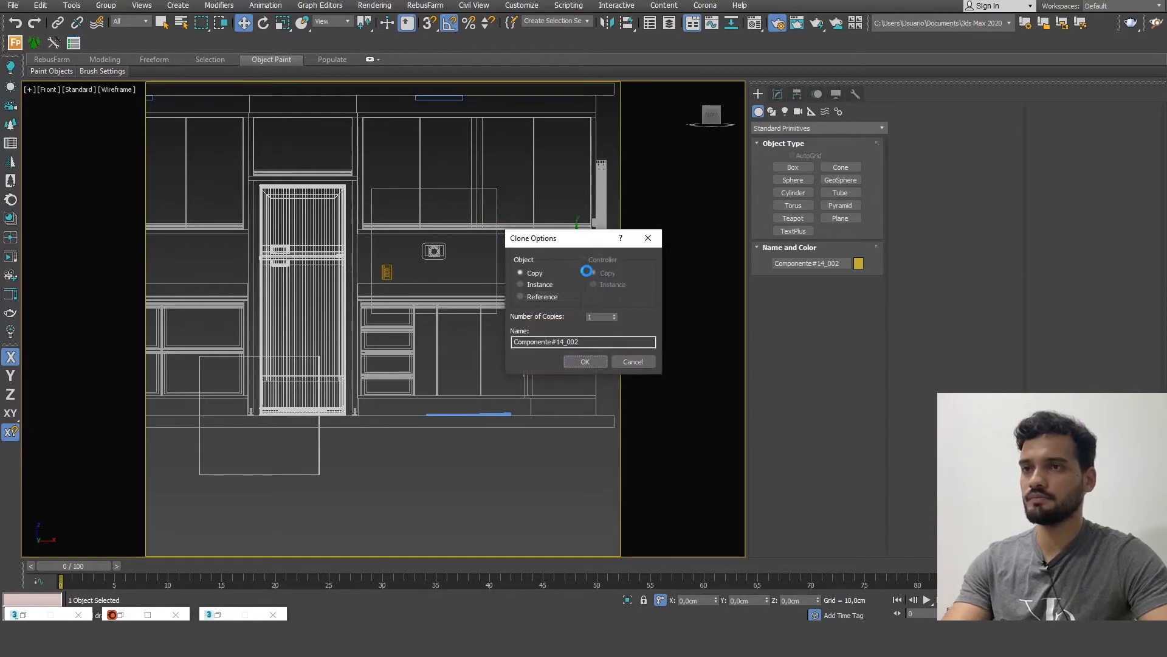
click(539, 284)
click(582, 361)
- Select both back-wall outlets in plan and make copies of them rotated a quarter turn to face the side wall
key(t)
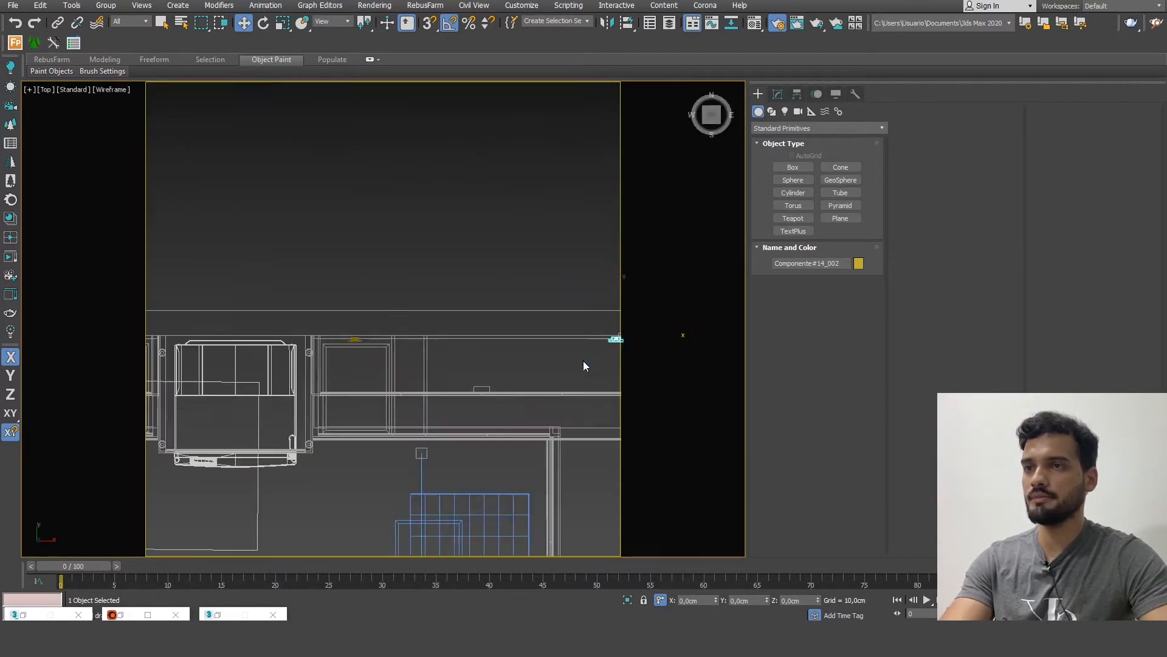
scroll(312, 260, down, 5)
drag(319, 257, 336, 213)
scroll(479, 232, down, 8)
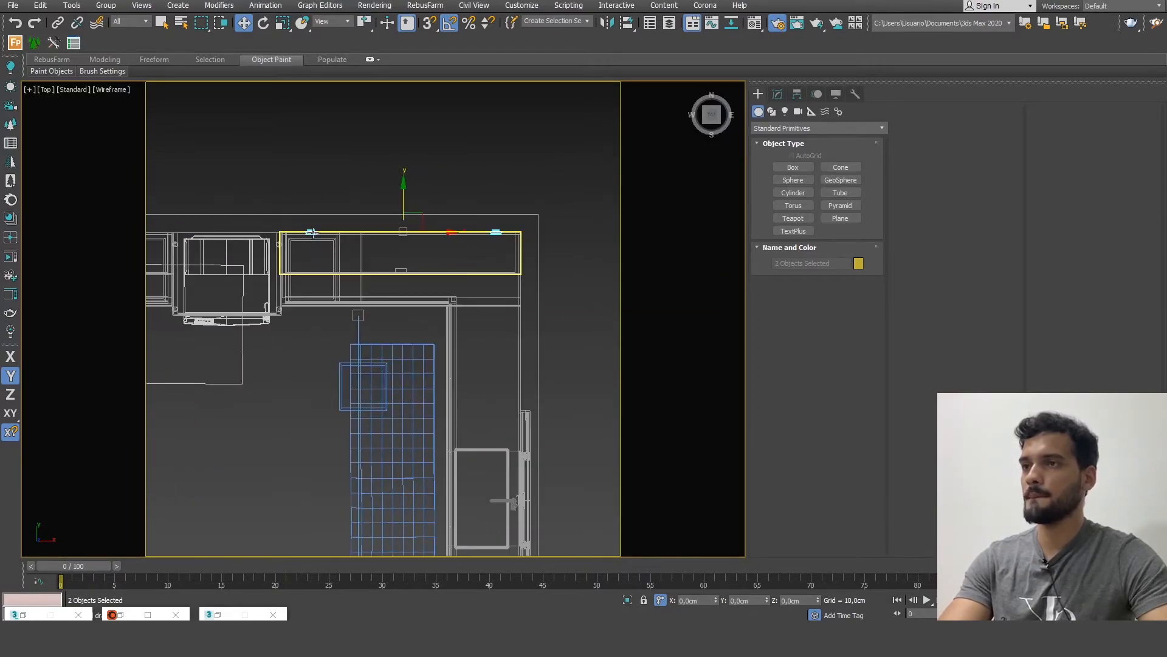
click(263, 22)
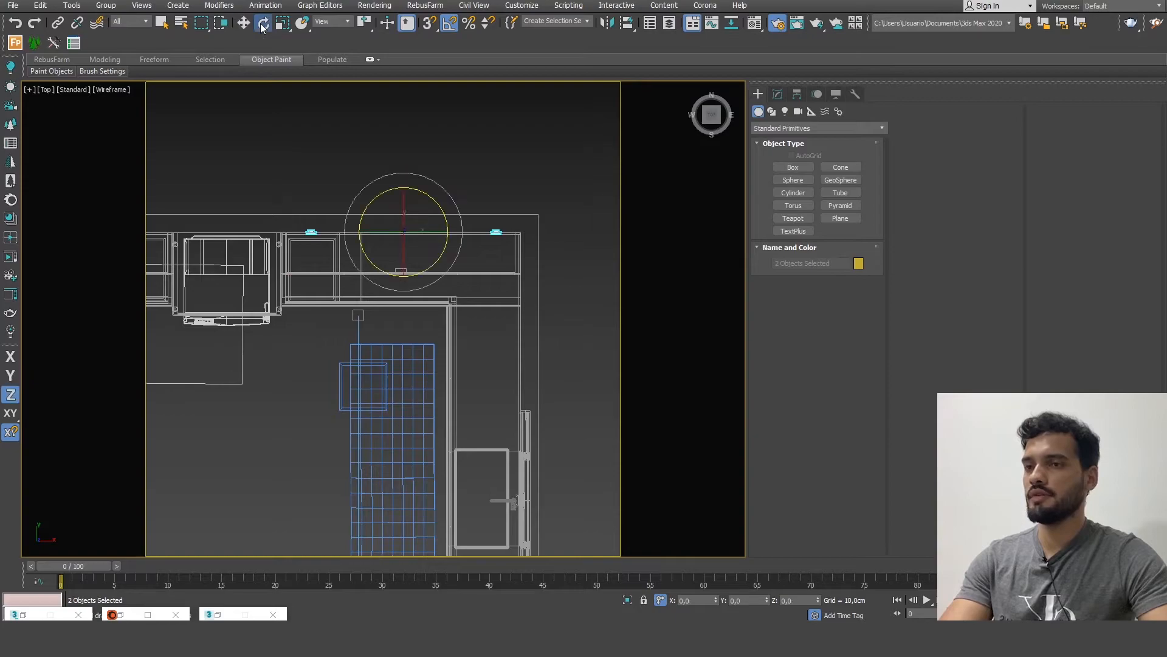
mouse_move(407, 185)
mouse_down()
mouse_move(474, 207)
mouse_move(458, 199)
mouse_up()
click(587, 362)
- Move the two rotated outlets across to the window wall and fit their plates against the wall surface
click(243, 23)
drag(430, 237, 547, 239)
scroll(519, 326, up, 10)
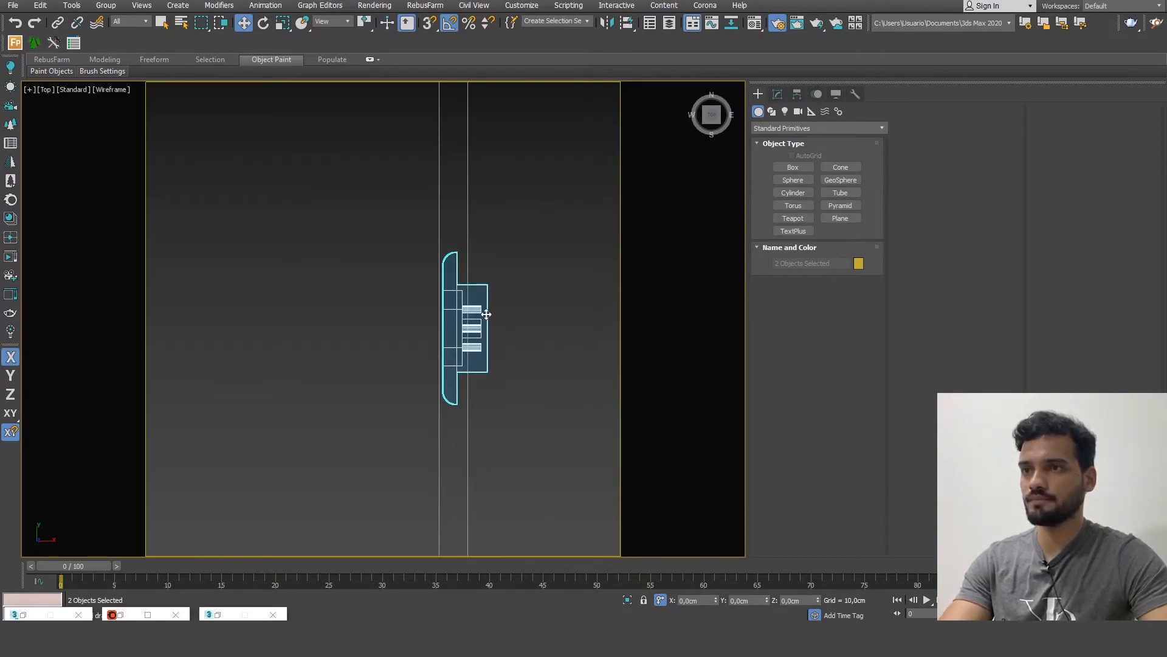
drag(488, 315, 514, 315)
scroll(514, 315, down, 10)
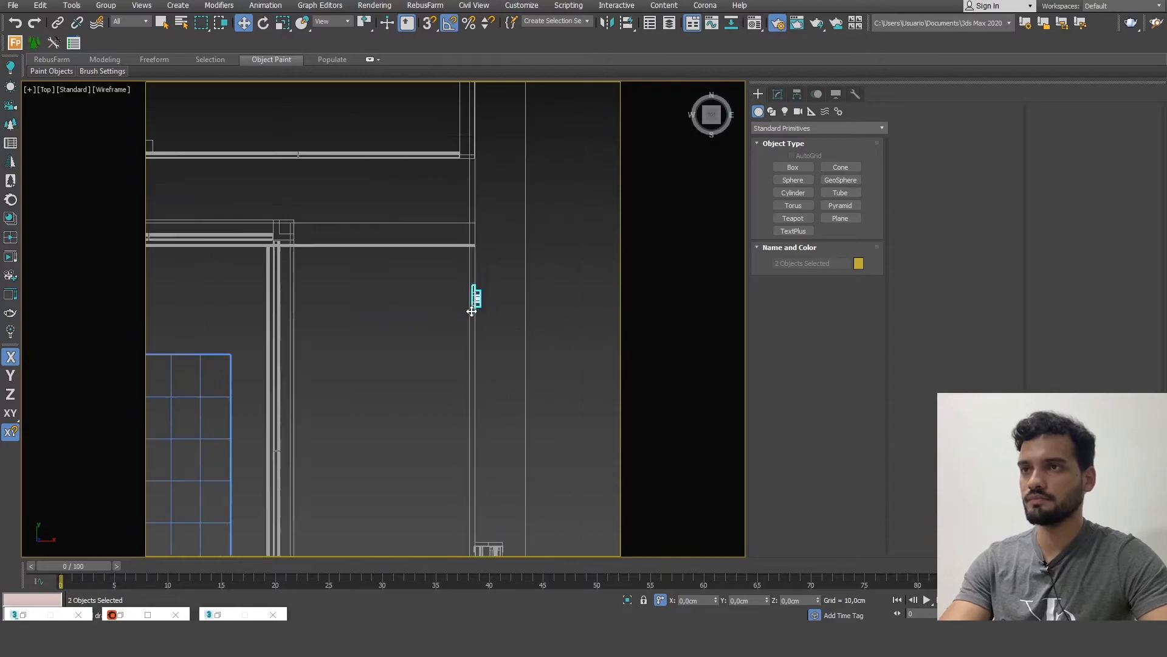
- Slide the pair of outlets along the window wall until one sits near the corner with the back wall
key(F6)
middle_drag(516, 331, 516, 166)
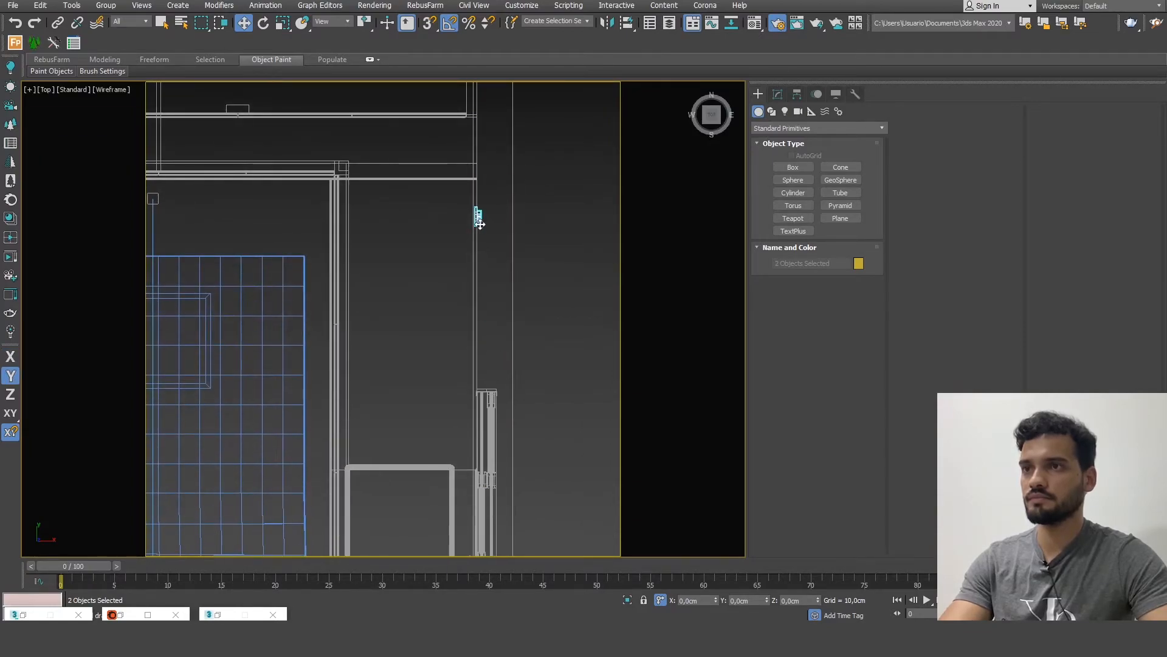
drag(479, 216, 478, 256)
middle_drag(478, 255, 486, 387)
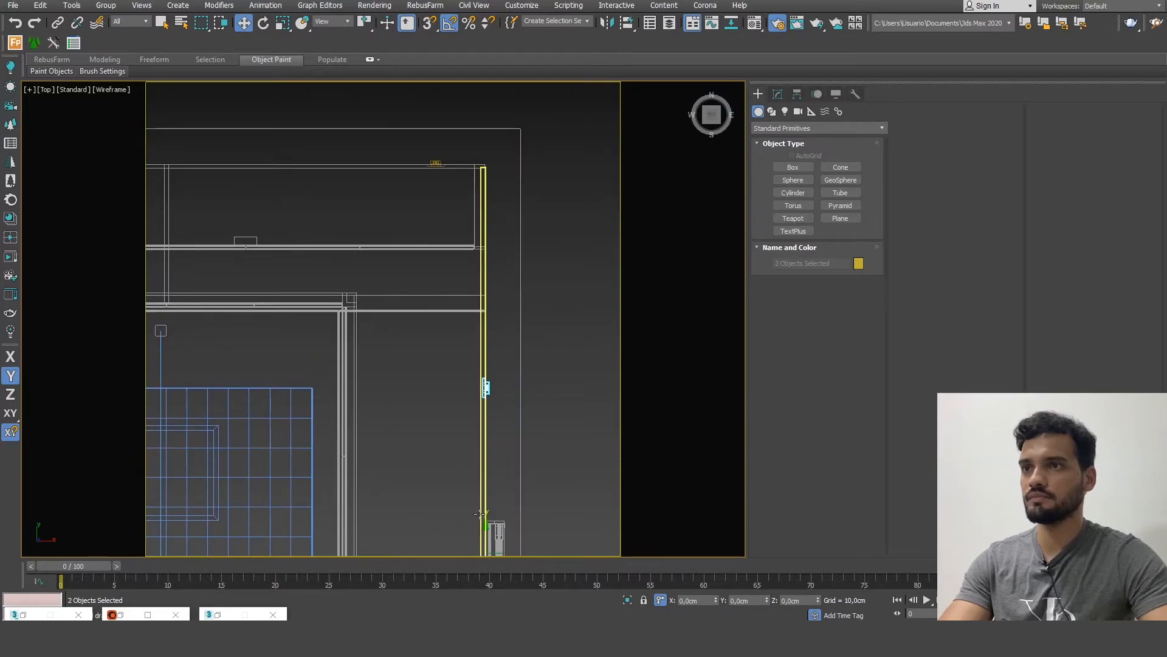
drag(484, 394, 507, 186)
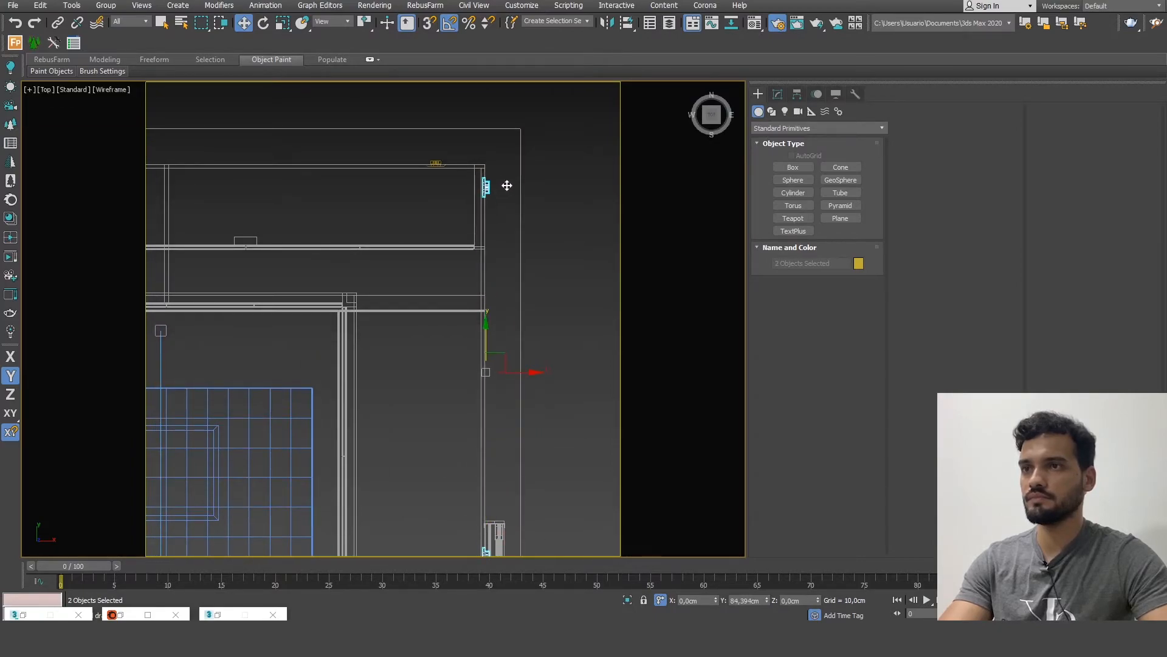
middle_drag(515, 242, 514, 115)
scroll(499, 332, down, 3)
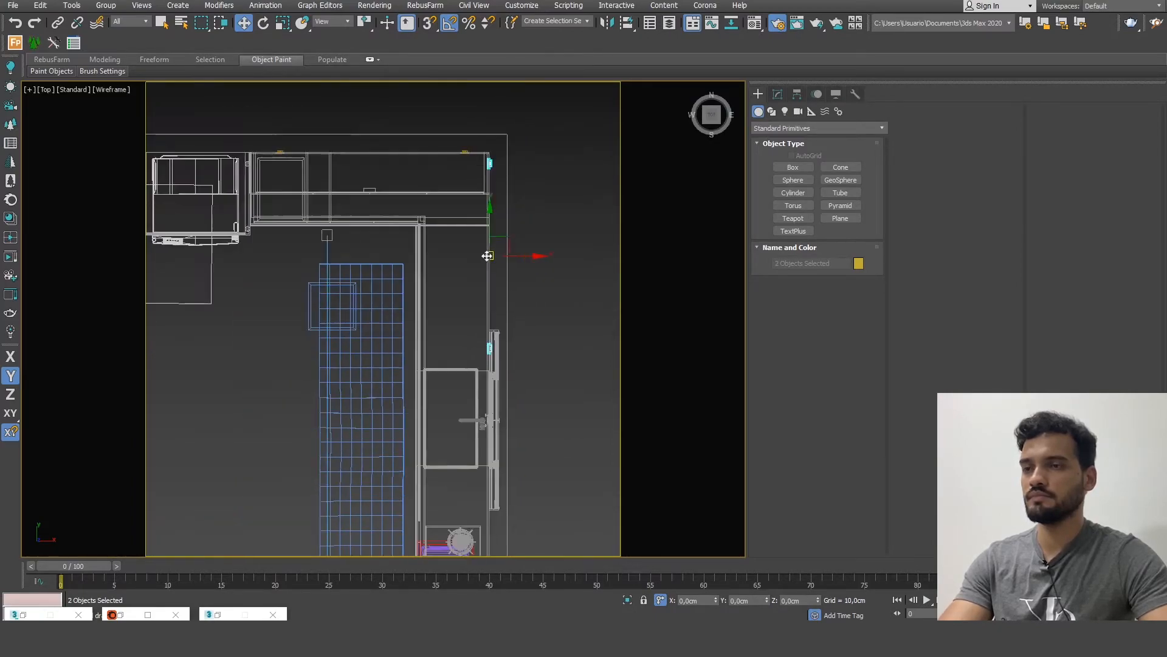
- Select only the outlet overlapping the window and move it to the wall stretch between the corner and the window
scroll(490, 359, up, 5)
scroll(502, 351, up, 3)
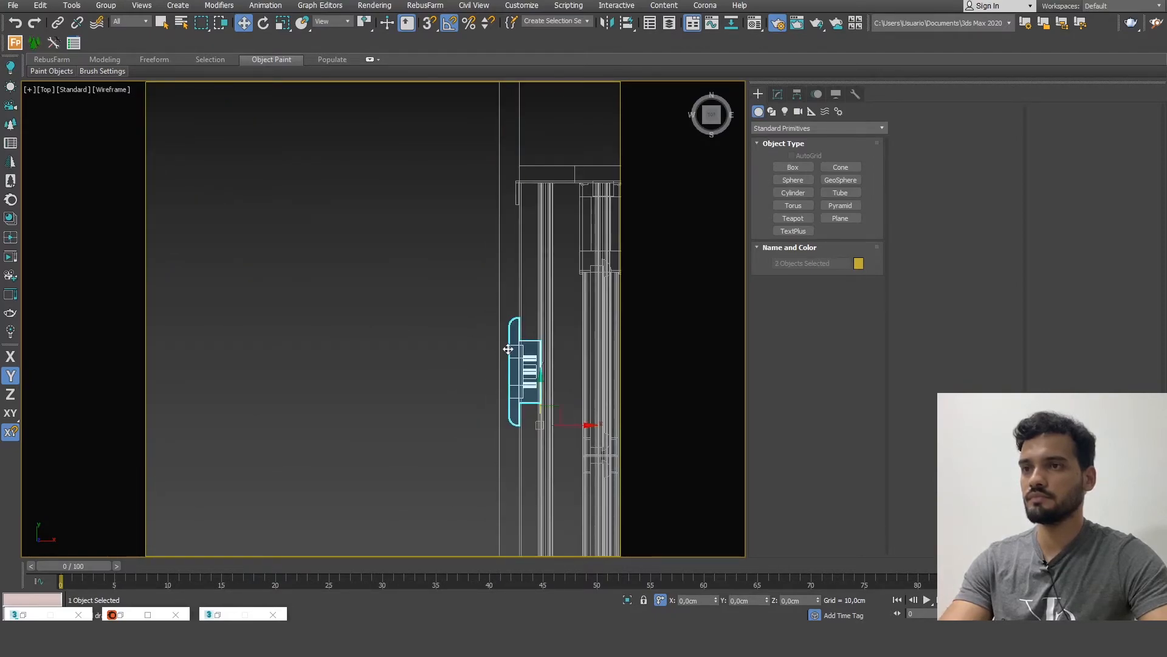
click(508, 355)
scroll(507, 362, down, 3)
drag(516, 358, 515, 102)
middle_drag(538, 173, 505, 446)
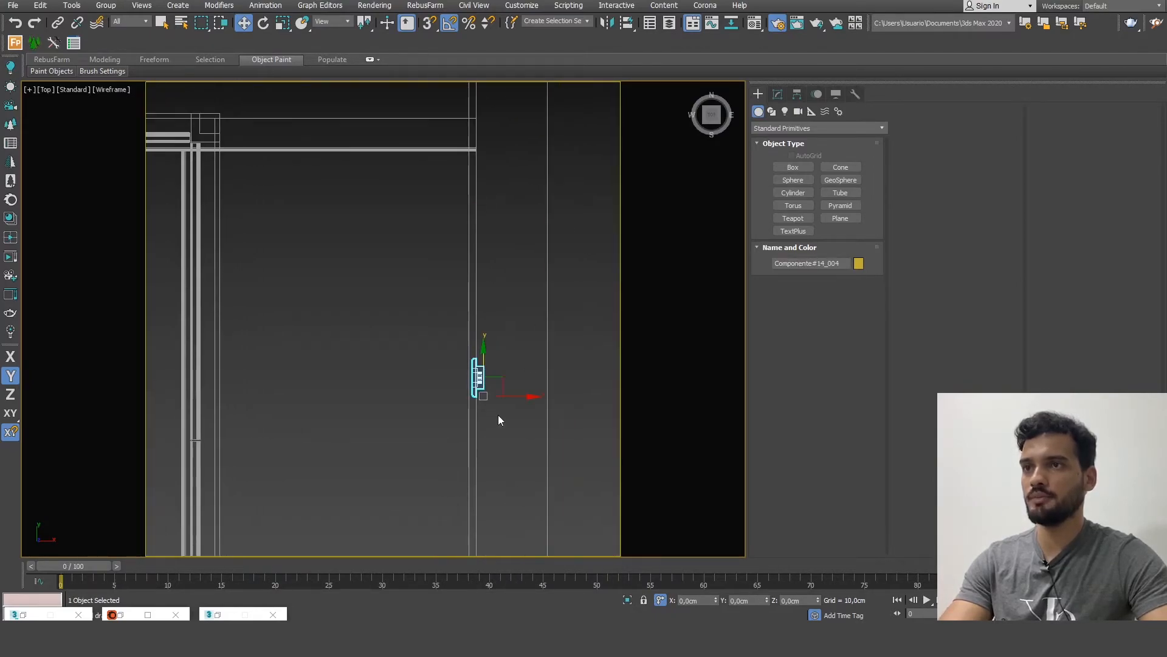
- Copy that outlet along the window wall to the end of the counter beyond the cooktop
scroll(512, 261, down, 3)
middle_drag(518, 396, 503, 292)
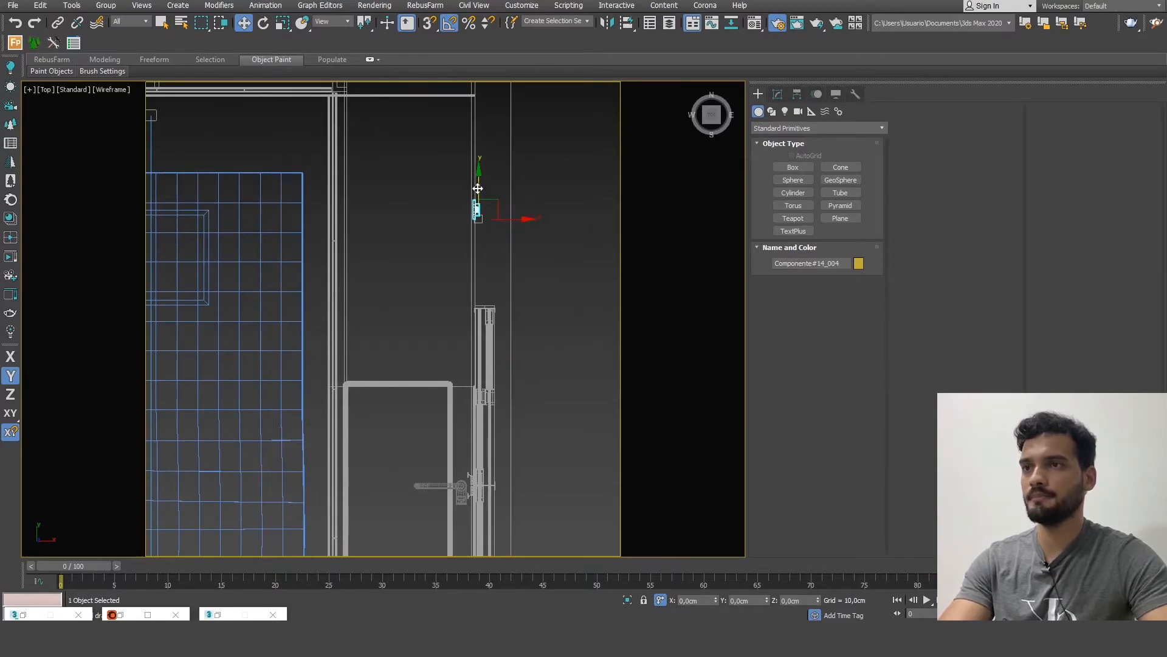
scroll(479, 184, down, 5)
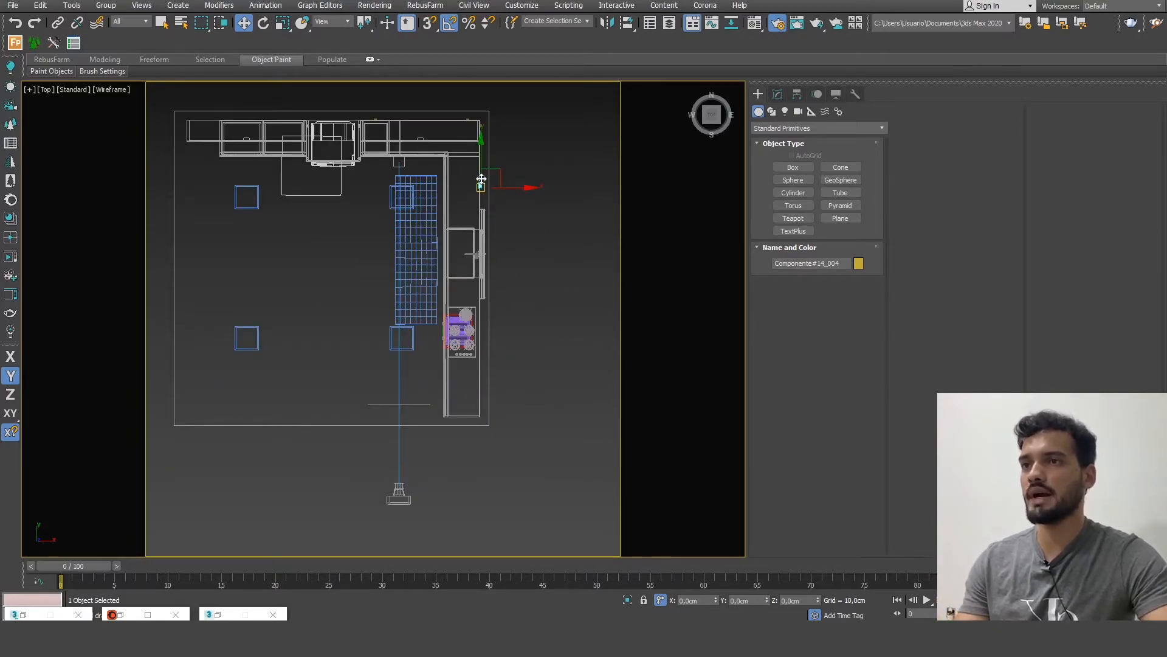
shift+drag(481, 167, 480, 362)
click(584, 361)
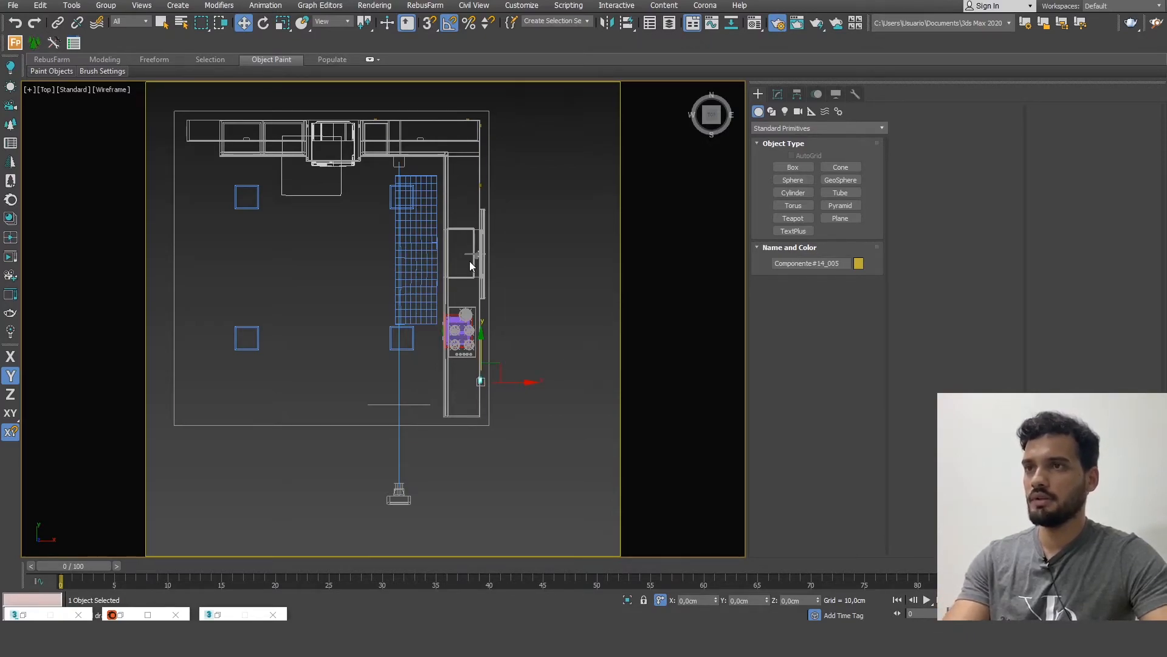
- Assign the Marble Crema Marfil library material to the floor and cabinet toe kicks seen from the camera, and unhide all objects
key(f)
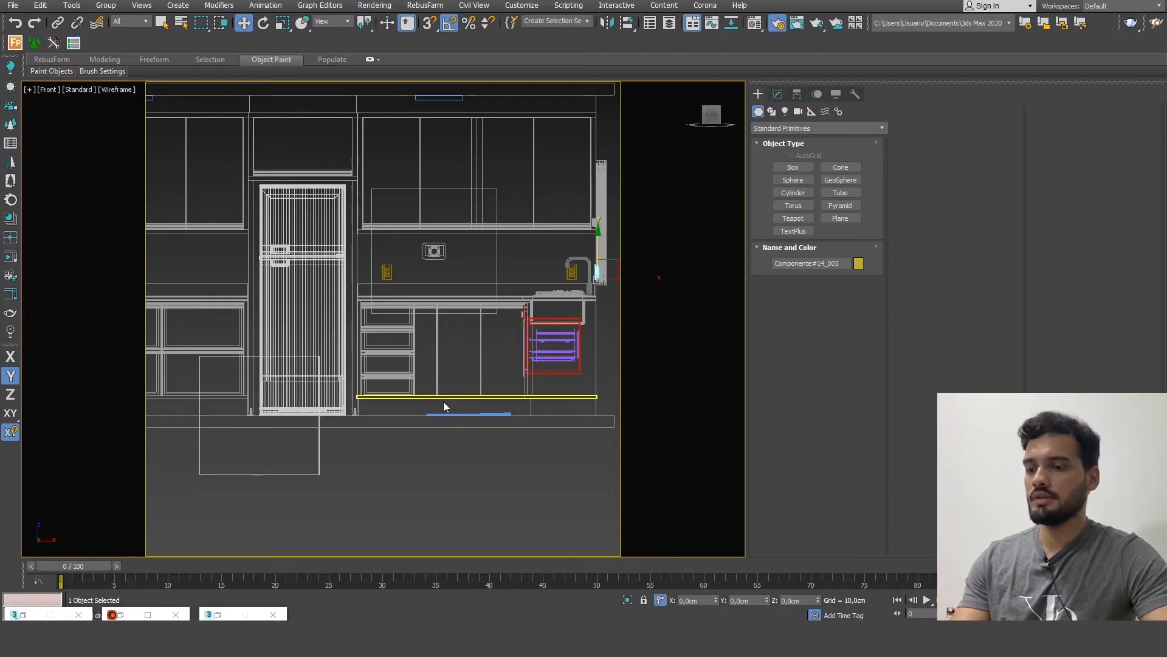
key(c)
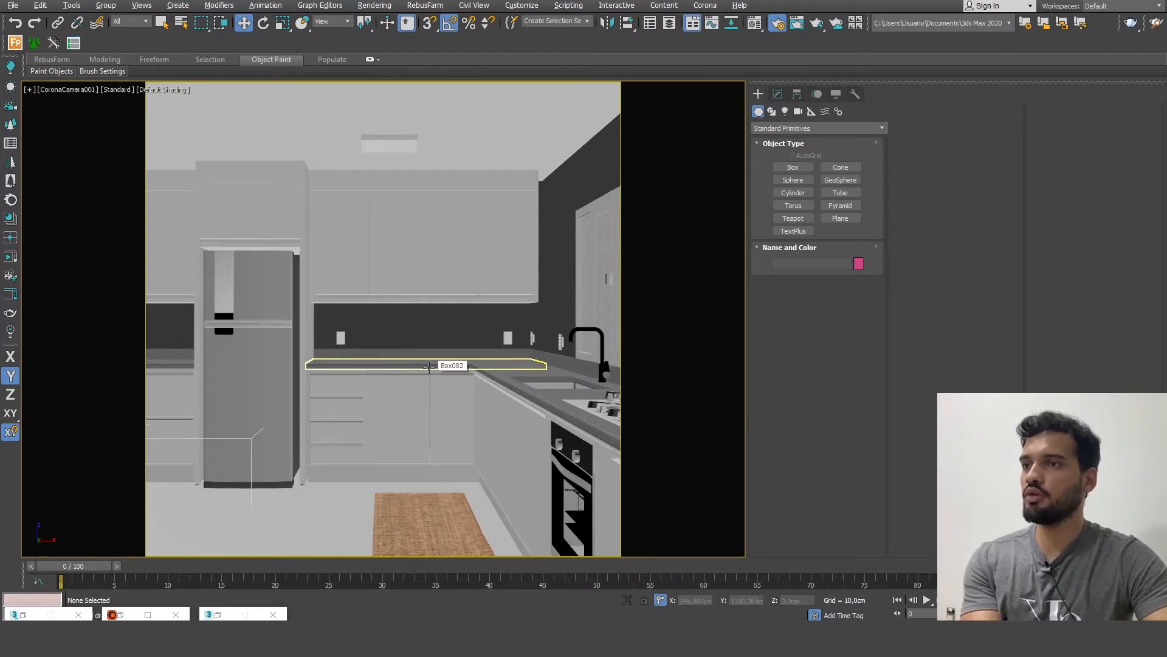
click(297, 502)
ctrl+click(346, 474)
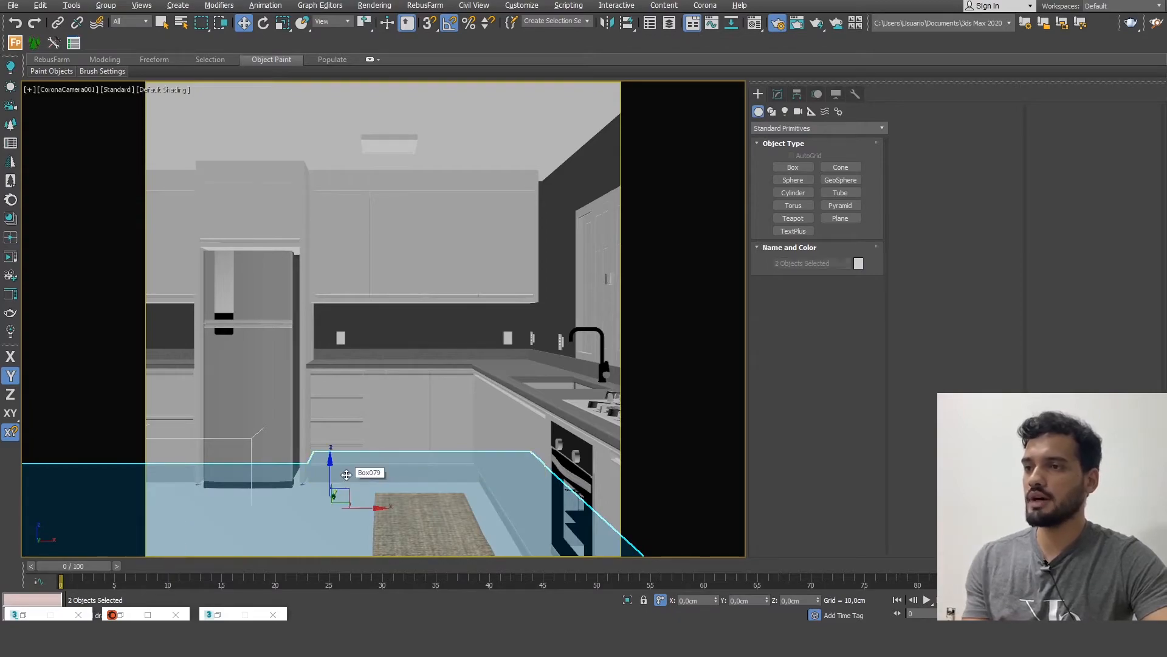
ctrl+click(201, 473)
ctrl+click(493, 500)
click(122, 614)
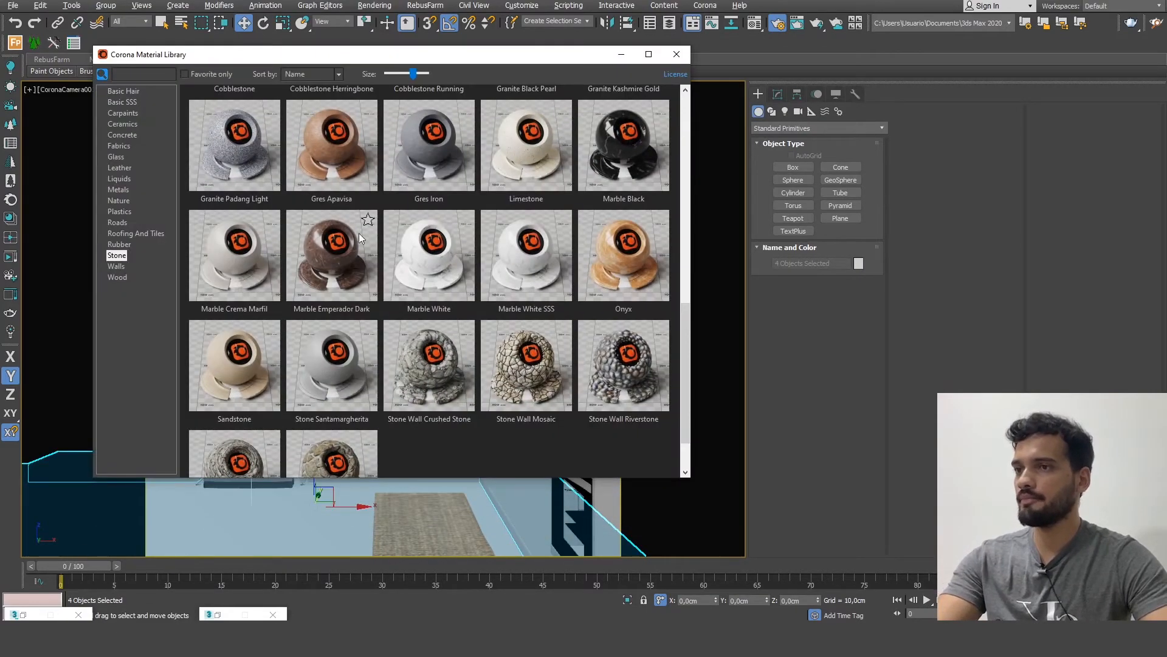
click(684, 180)
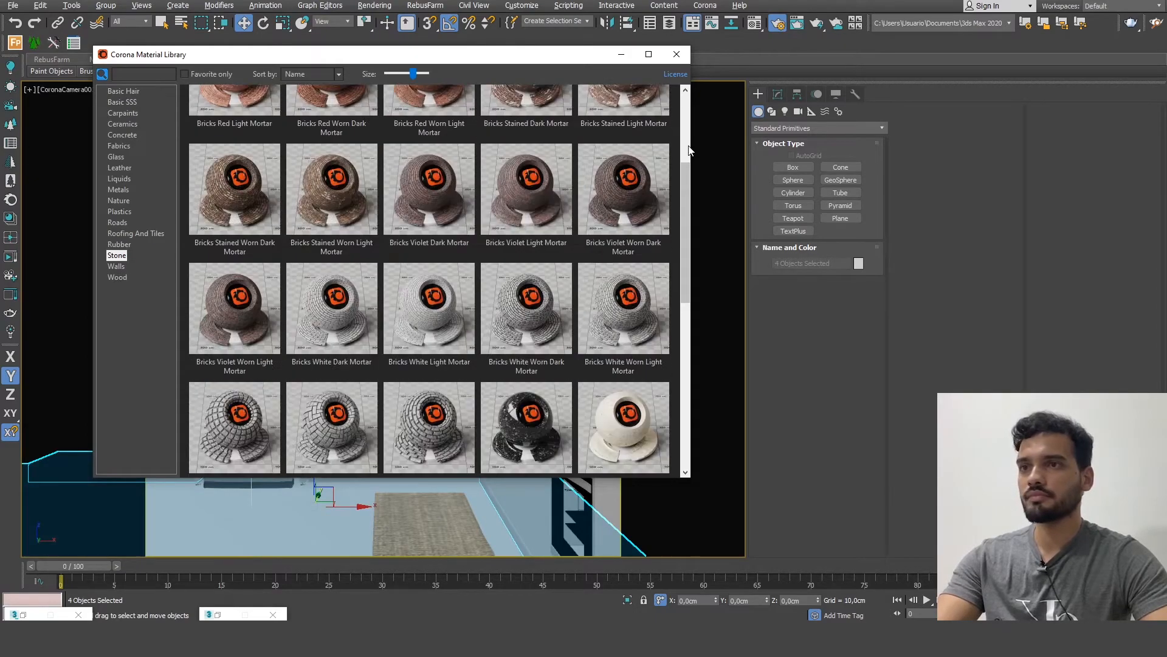
drag(685, 180, 683, 319)
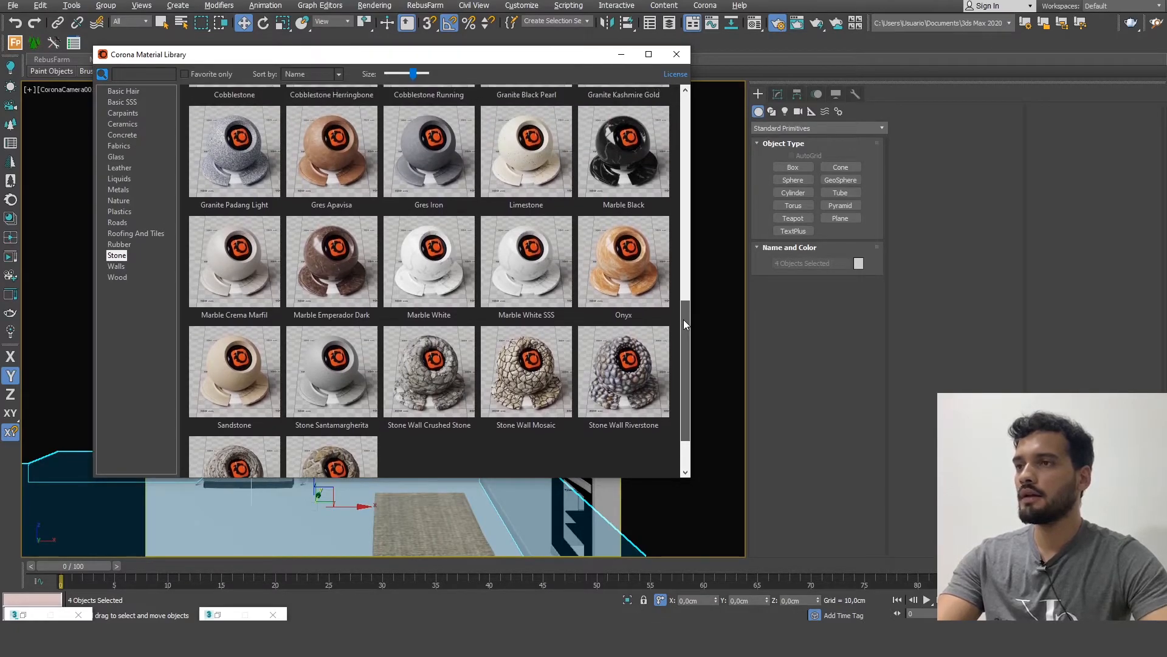
right_click(243, 265)
click(298, 301)
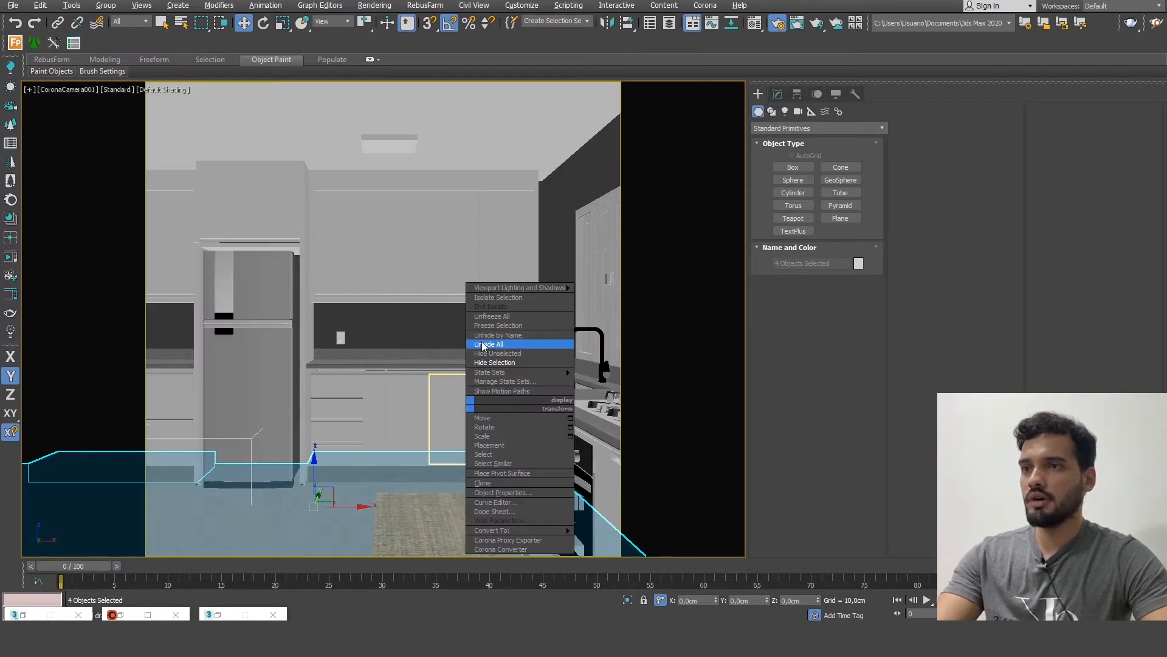
click(483, 345)
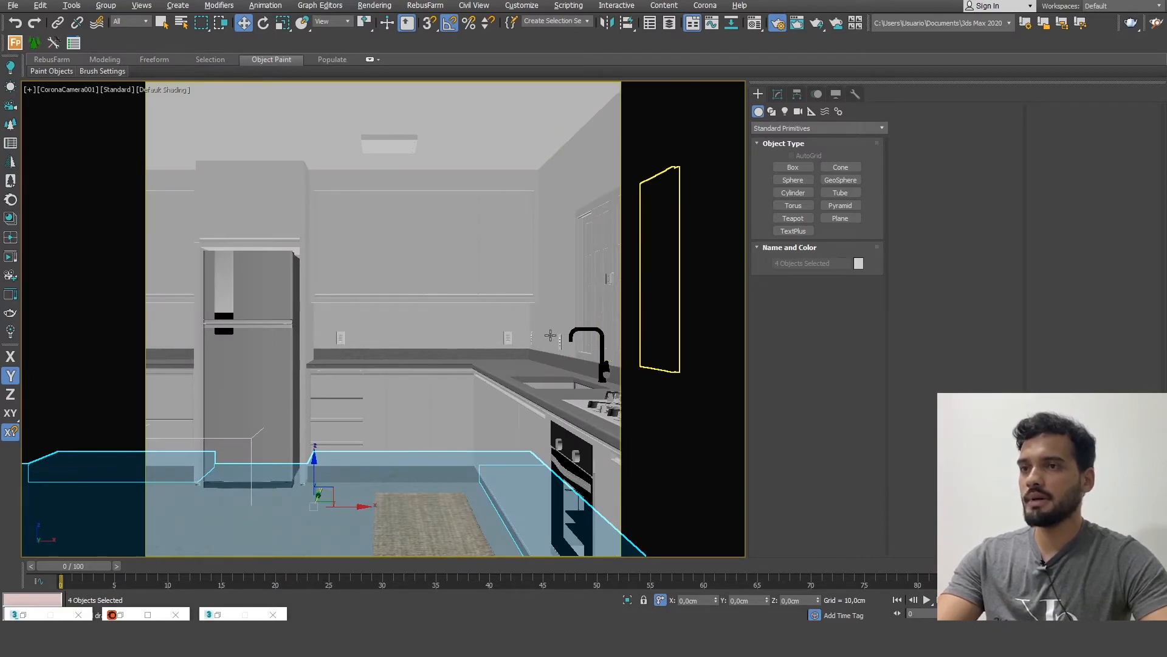
- Reset the material slot holding the cooktop material and change its type to CoronaMtl
click(598, 329)
key(m)
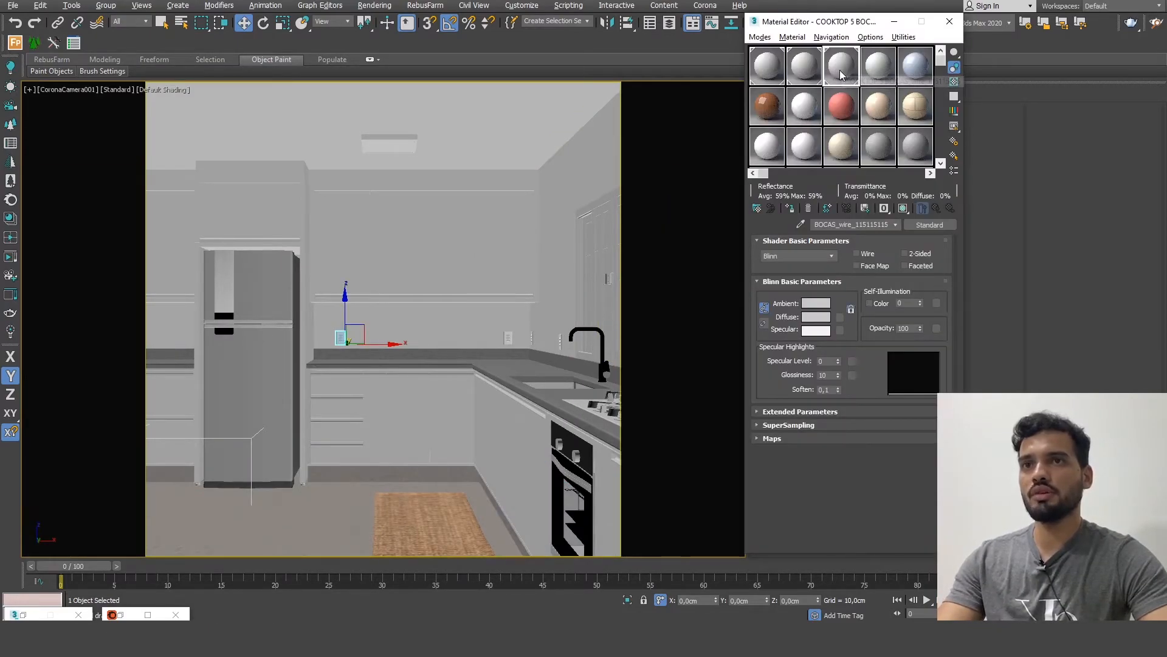
click(808, 208)
click(895, 323)
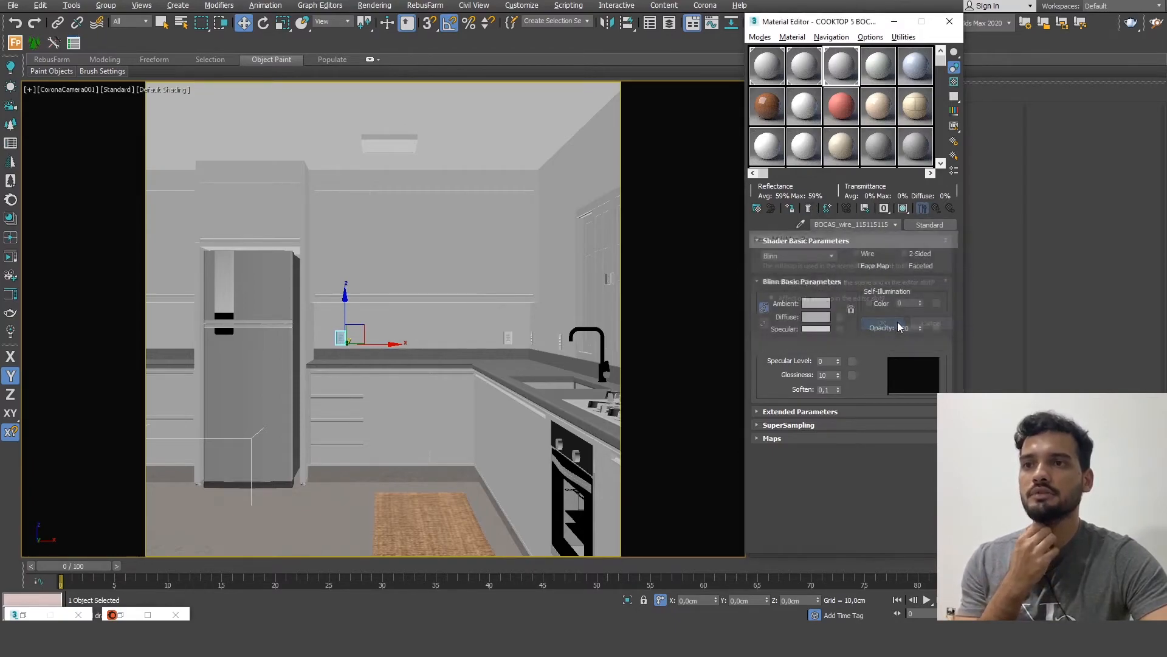
click(929, 225)
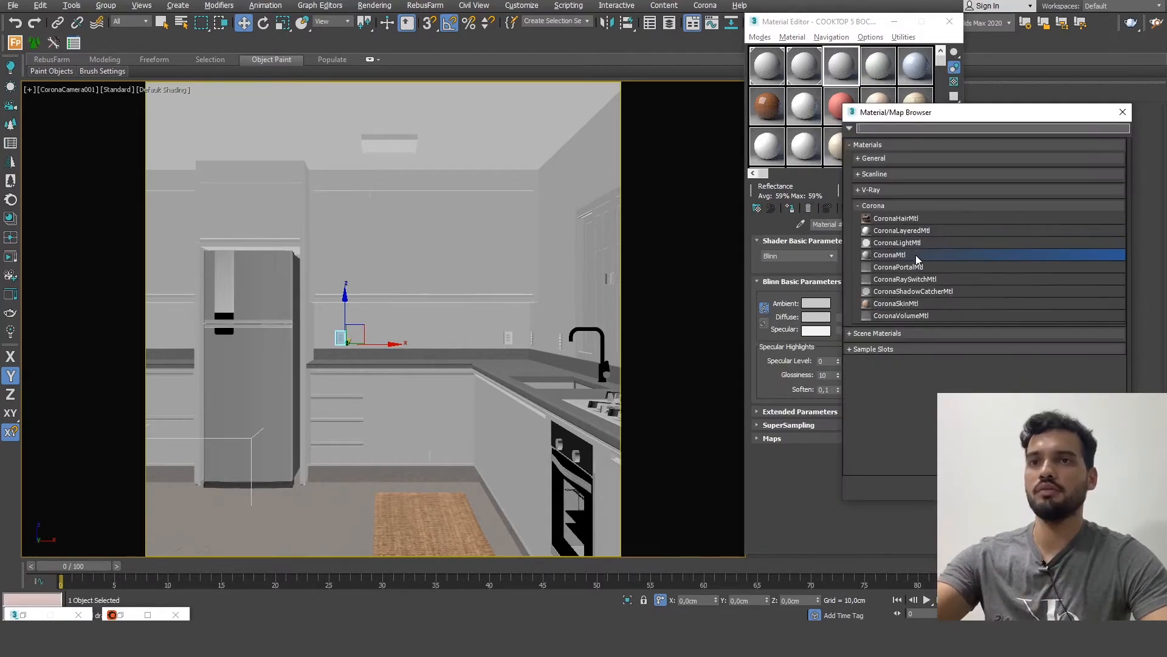
double_click(904, 251)
- Give the new material a near-black diffuse colour, reflection level 1,0 and glossiness 0,9, and assign it to the cooktop's glass top
click(903, 260)
drag(354, 73, 355, 67)
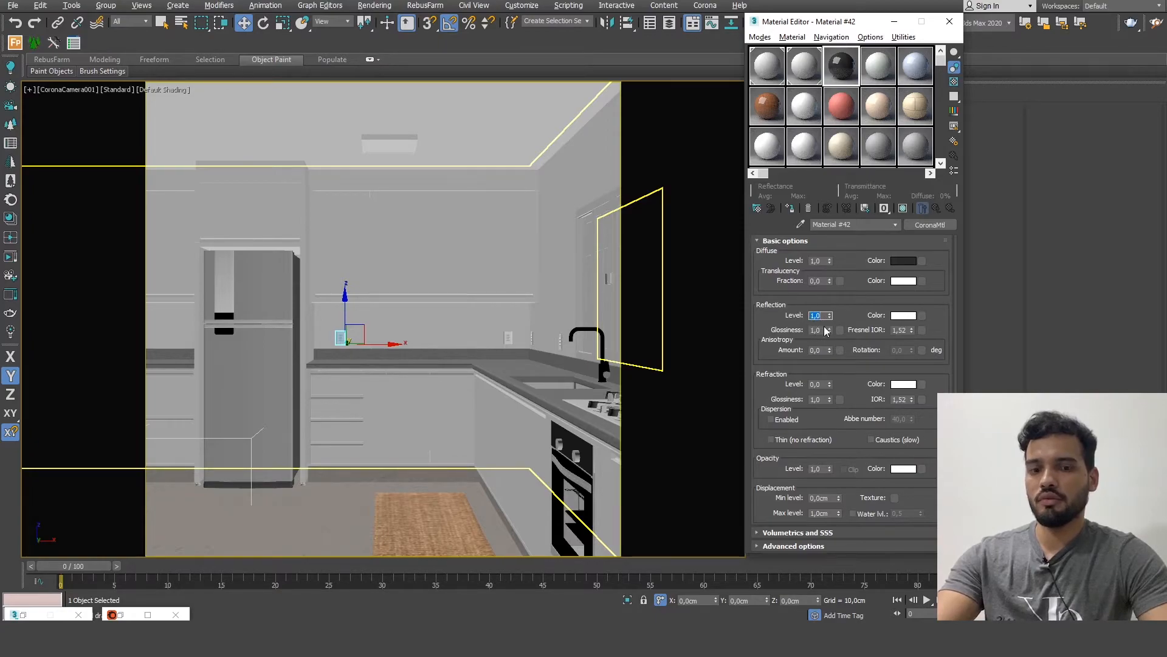
key(Tab)
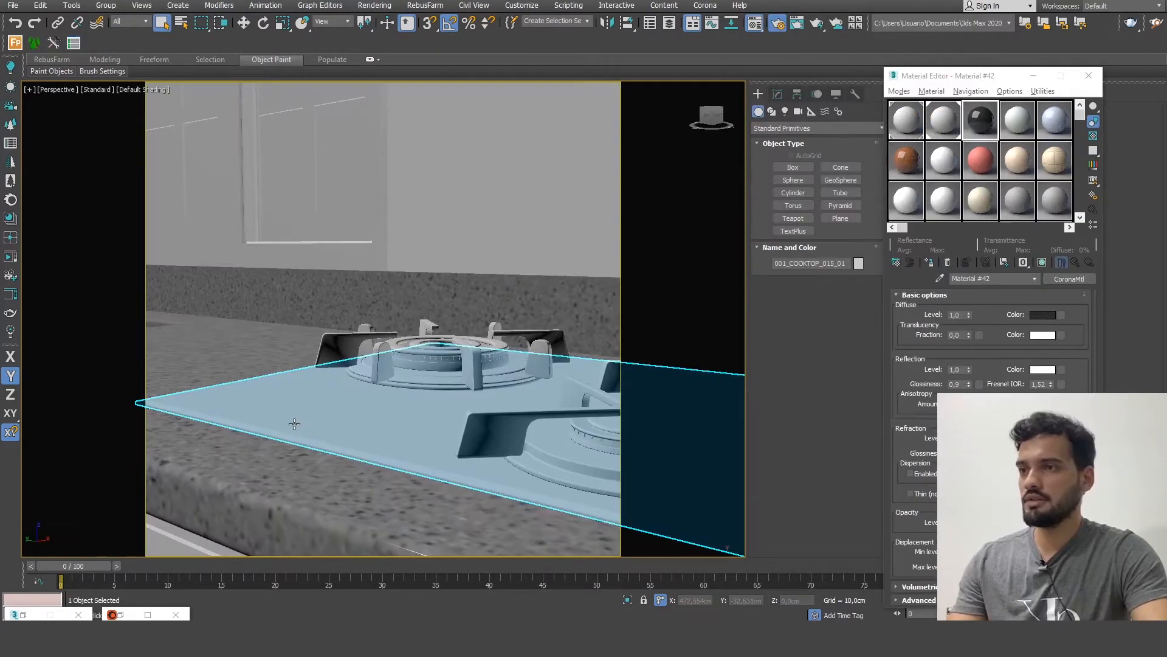
click(930, 263)
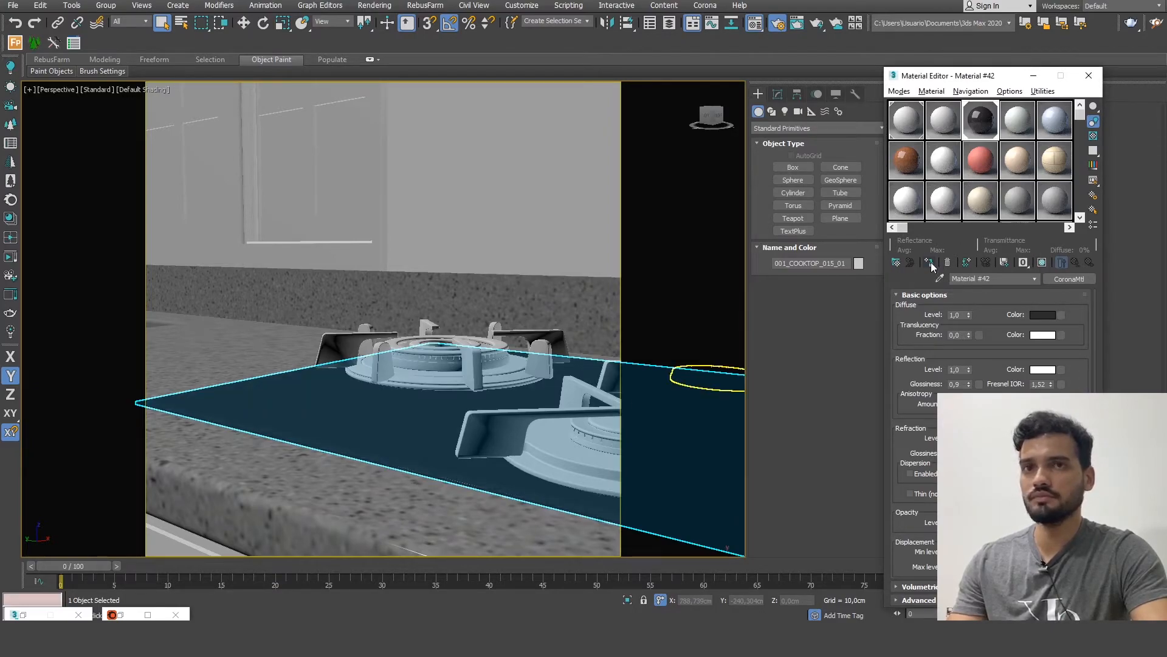
- Select the five cooktop knobs and assign the near-black glossy Material #42 to them
click(1018, 121)
middle_drag(535, 376, 295, 390)
scroll(389, 377, down, 3)
click(517, 465)
ctrl+click(578, 438)
ctrl+click(579, 436)
ctrl+click(601, 426)
ctrl+click(615, 409)
click(929, 262)
click(980, 119)
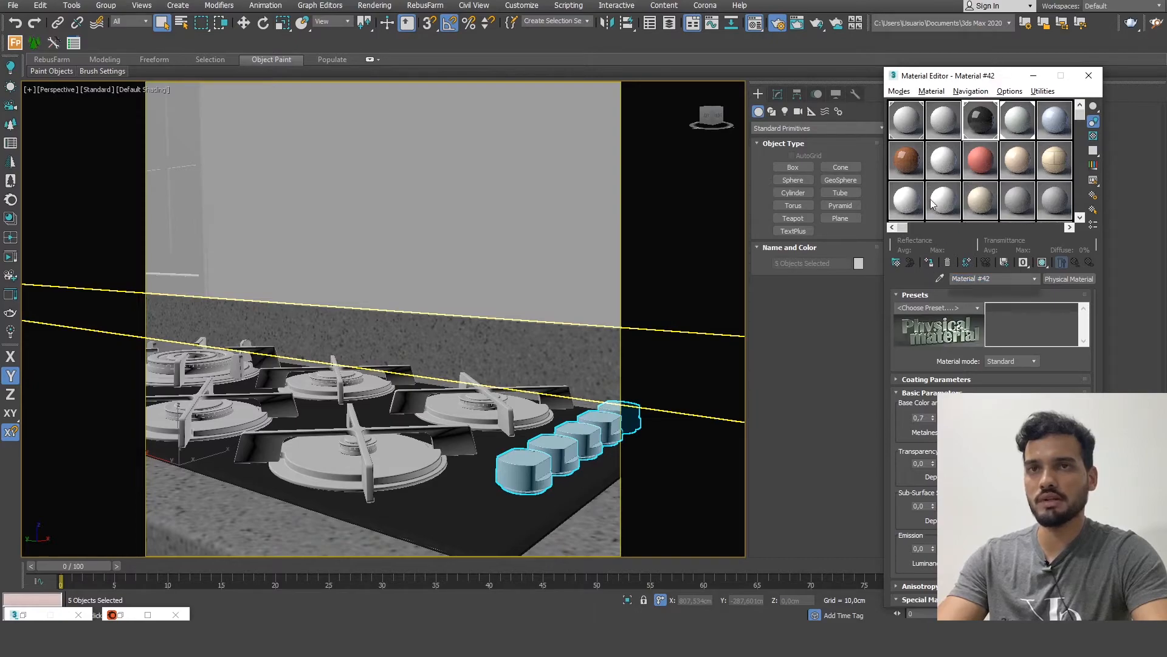
click(929, 262)
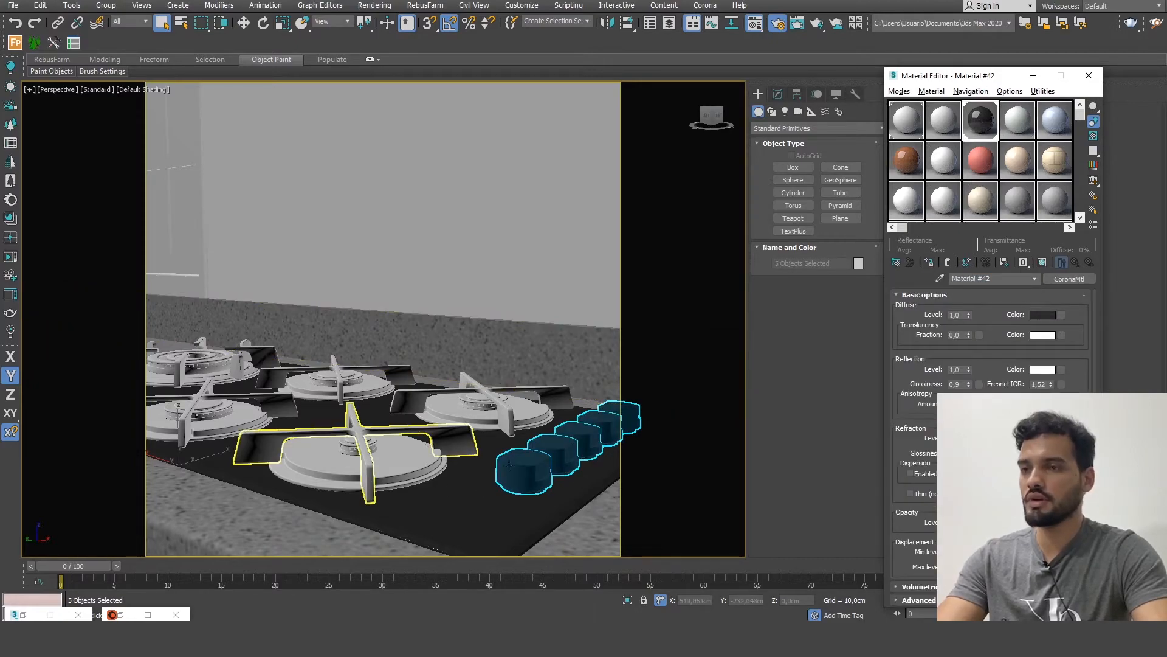
- Change the 04 - Default material slot to a new CoronaMtl
middle_drag(509, 421, 684, 405)
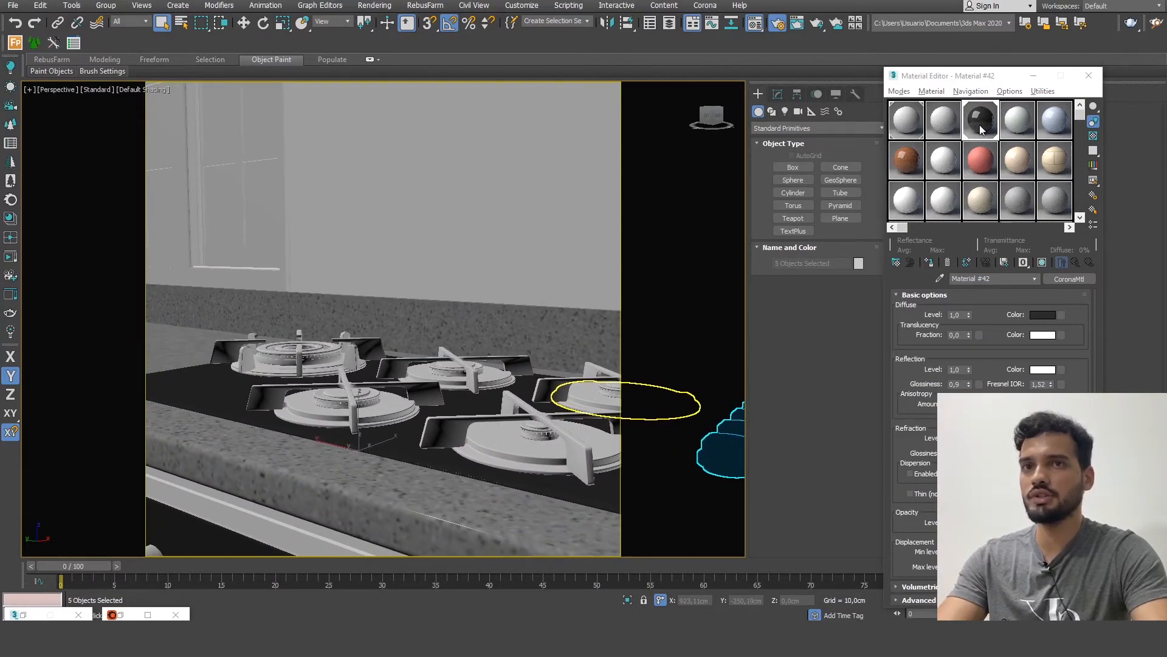
click(1020, 123)
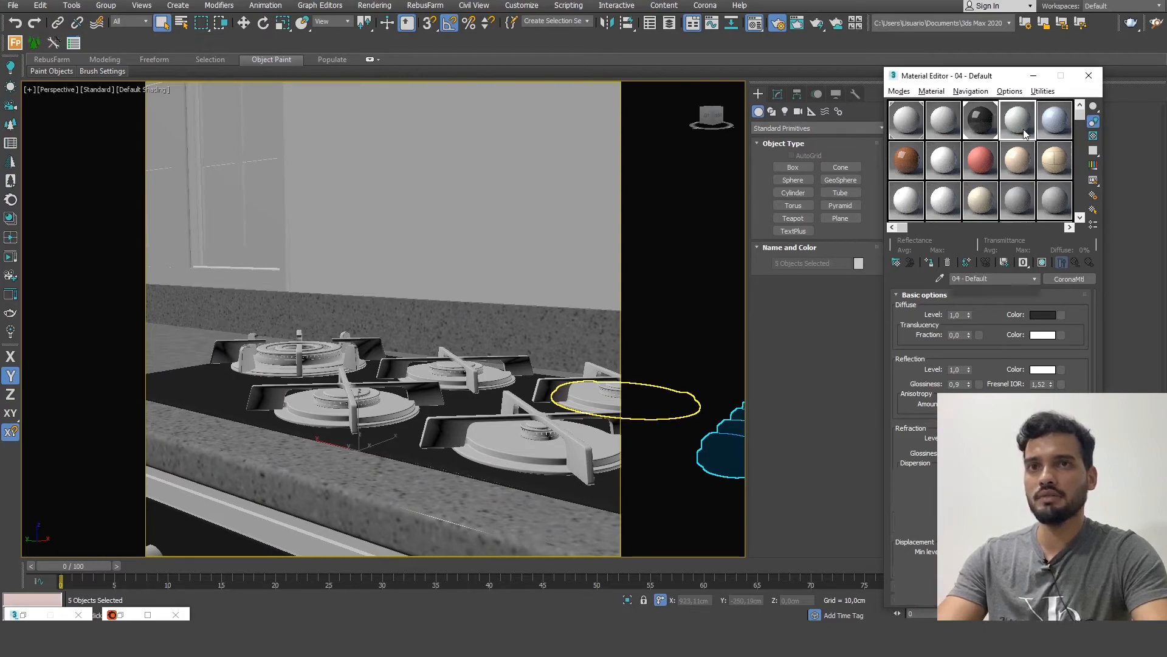
click(1062, 280)
double_click(890, 260)
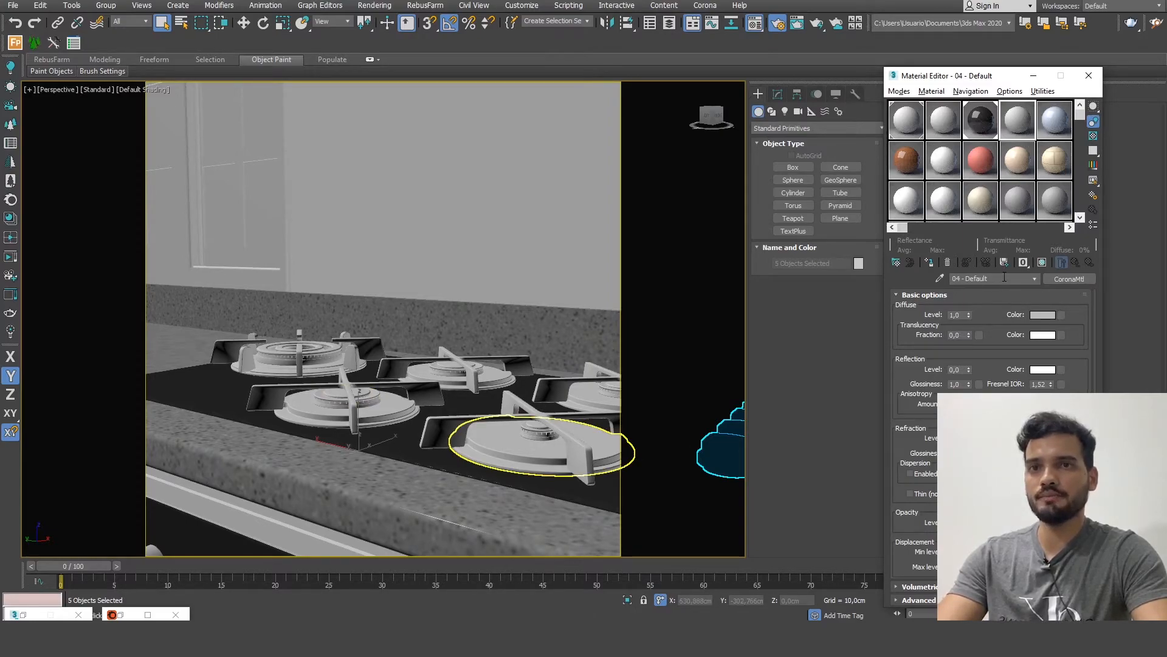
- Name the new material BOCAS COOKTOP and give it a dark grey diffuse colour, reflection level 1,0 and glossiness 0,5
text(BOCAS COOKTOP)
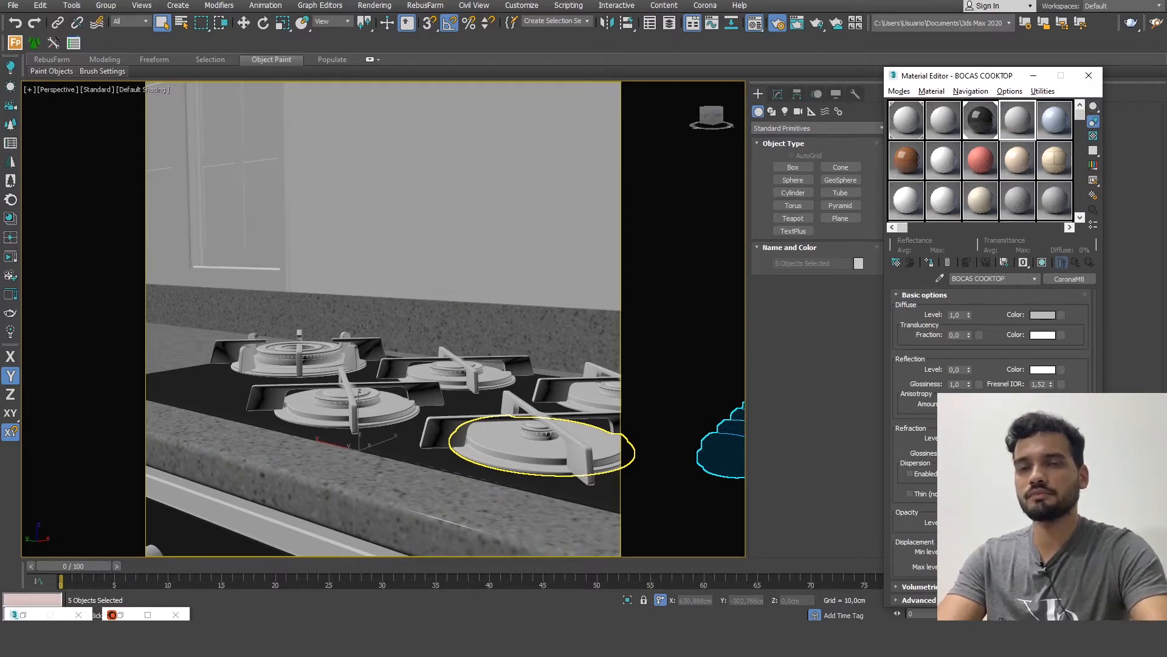
click(1043, 315)
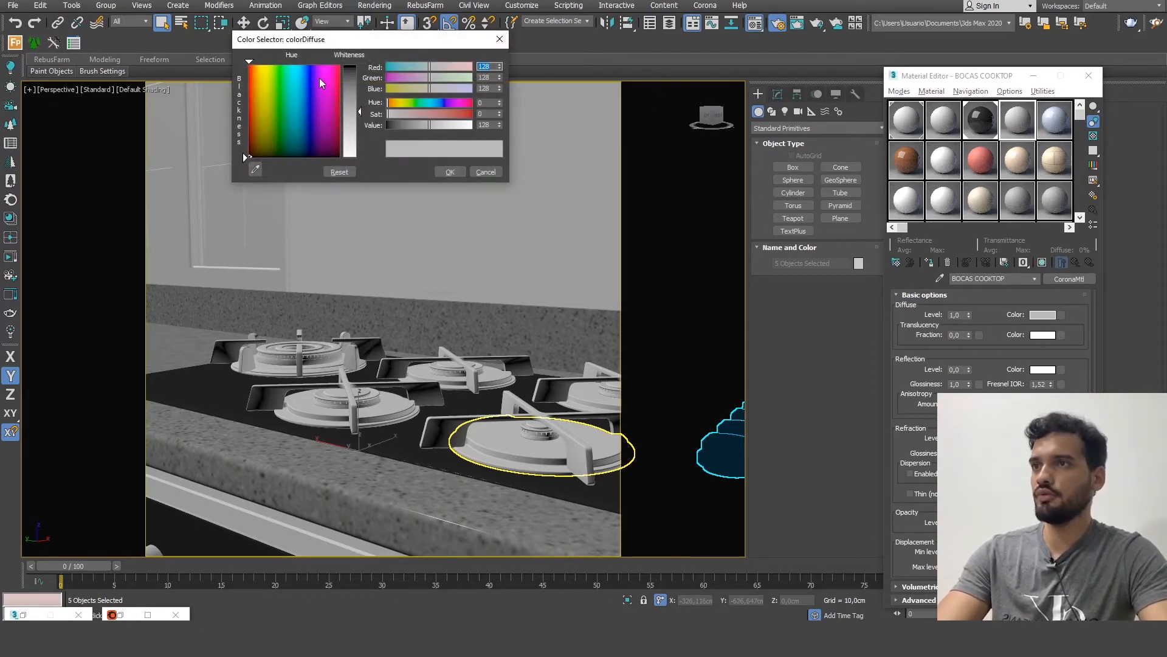
drag(245, 157, 243, 152)
click(450, 172)
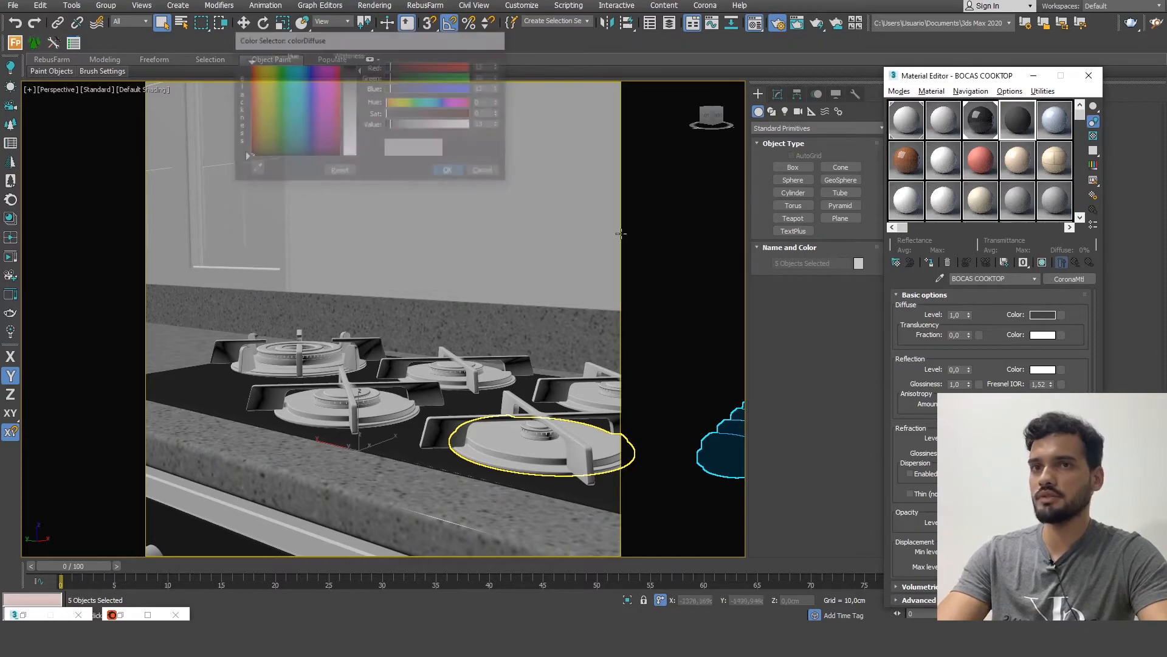
click(959, 384)
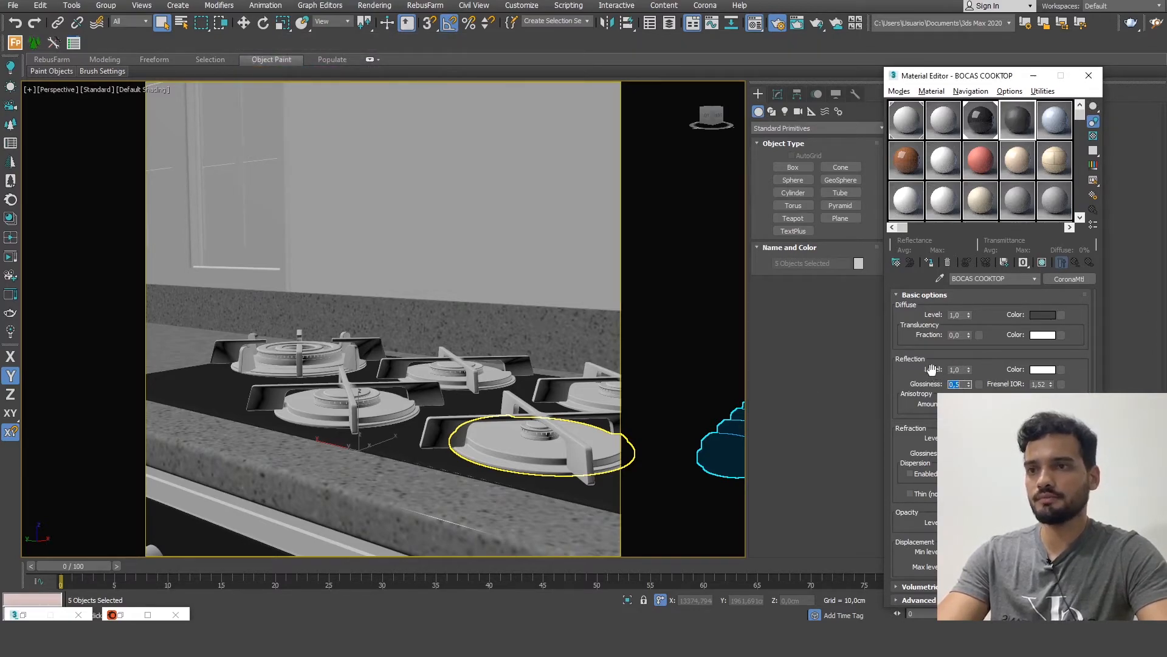
- Select all parts of the five cooktop burners and their grates and assign the BOCAS COOKTOP material to them
click(390, 410)
ctrl+click(357, 405)
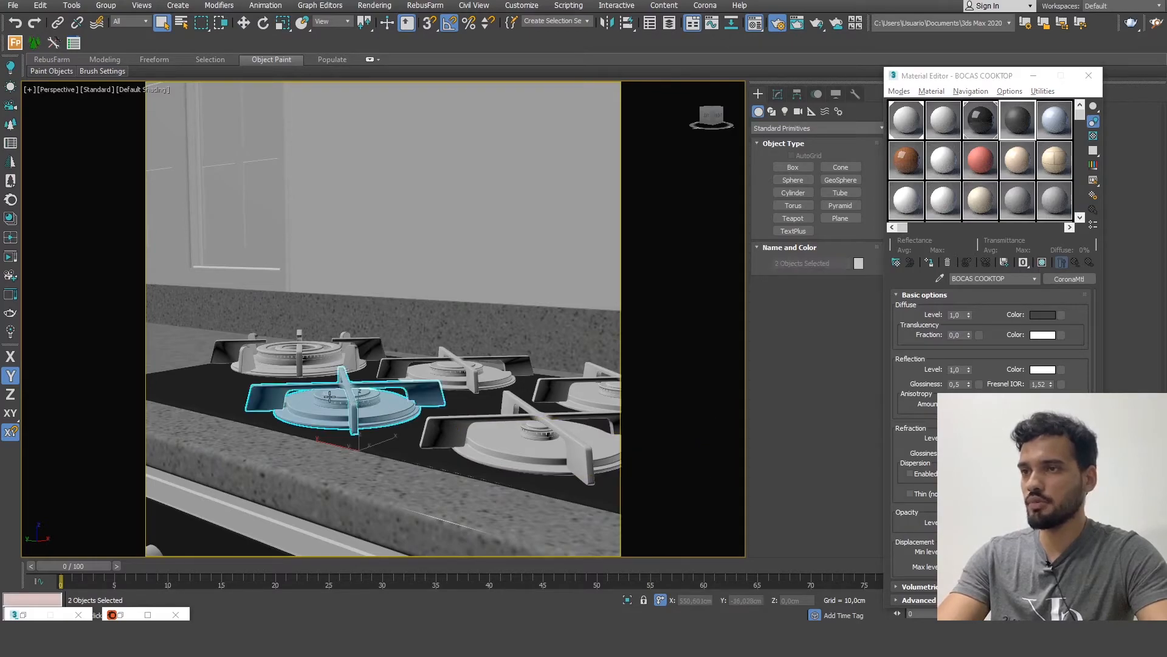
ctrl+click(351, 370)
ctrl+click(330, 374)
ctrl+click(400, 421)
key(ctrl+z)
key(t)
key(F3)
key(p)
key(z)
alt+middle_drag(512, 231, 363, 297)
ctrl+click(363, 283)
ctrl+click(457, 276)
ctrl+click(506, 349)
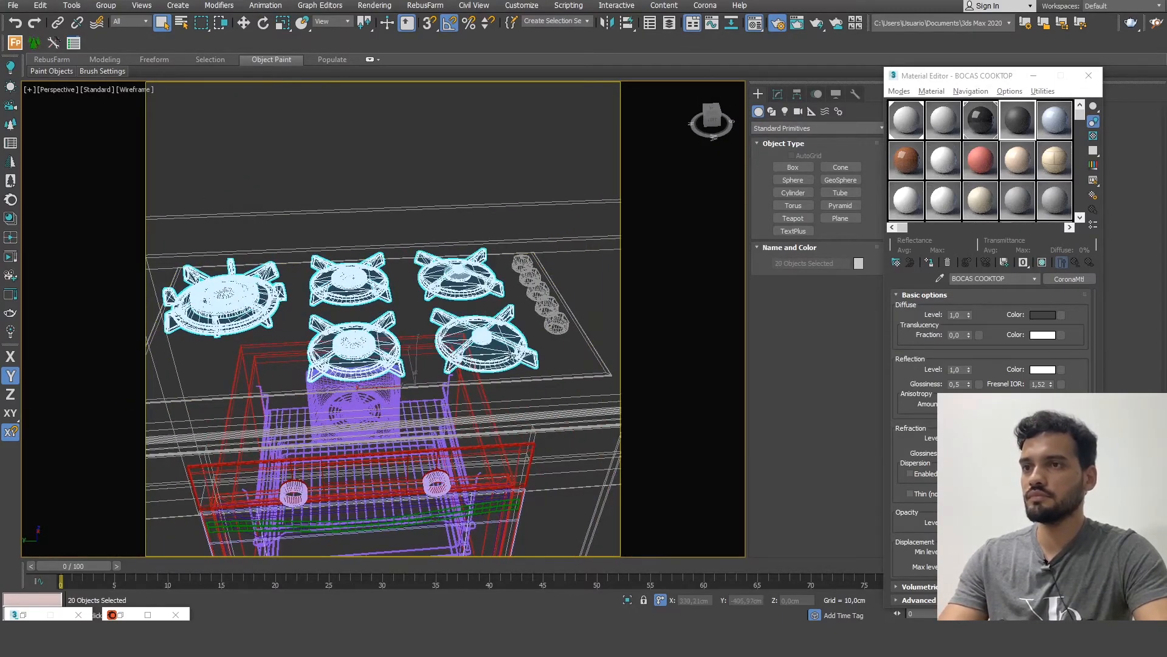
click(930, 263)
key(F3)
ctrl+click(462, 276)
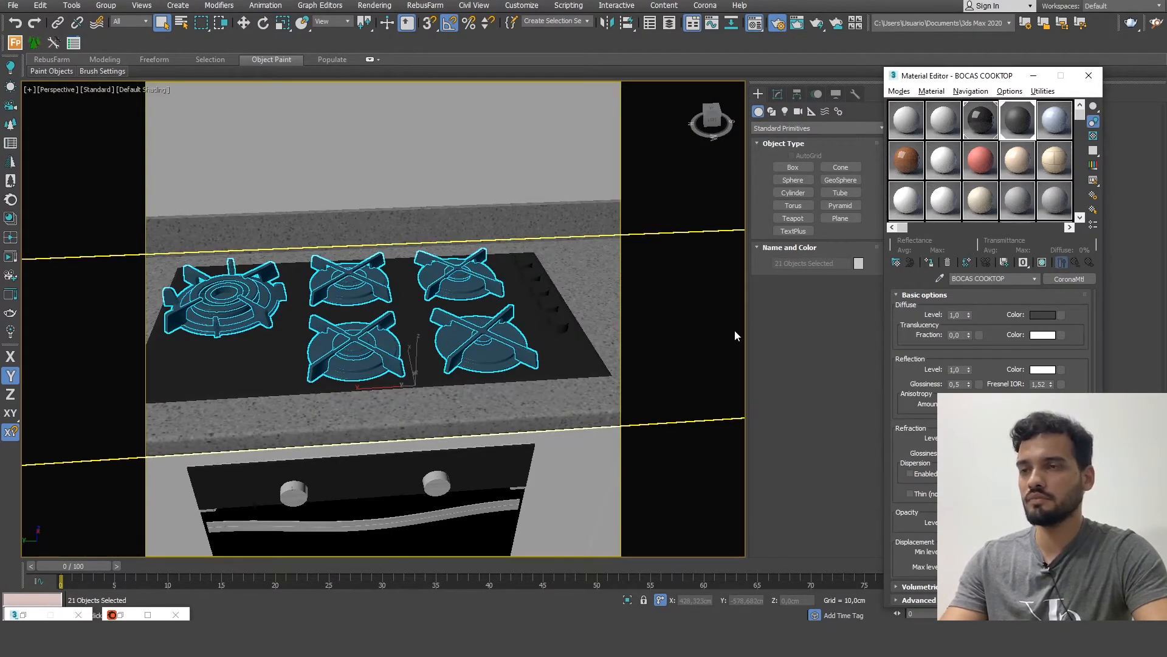
click(929, 262)
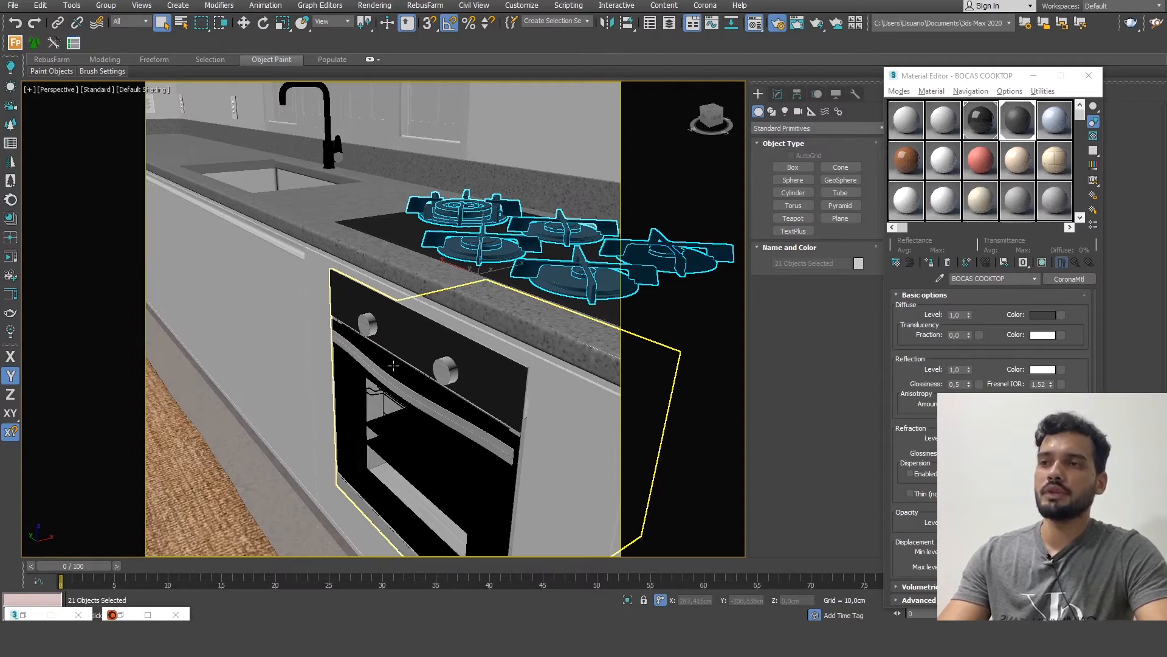
- Replace the material in the Ceramic slot with the acero pulido material sampled from the oven front
click(941, 159)
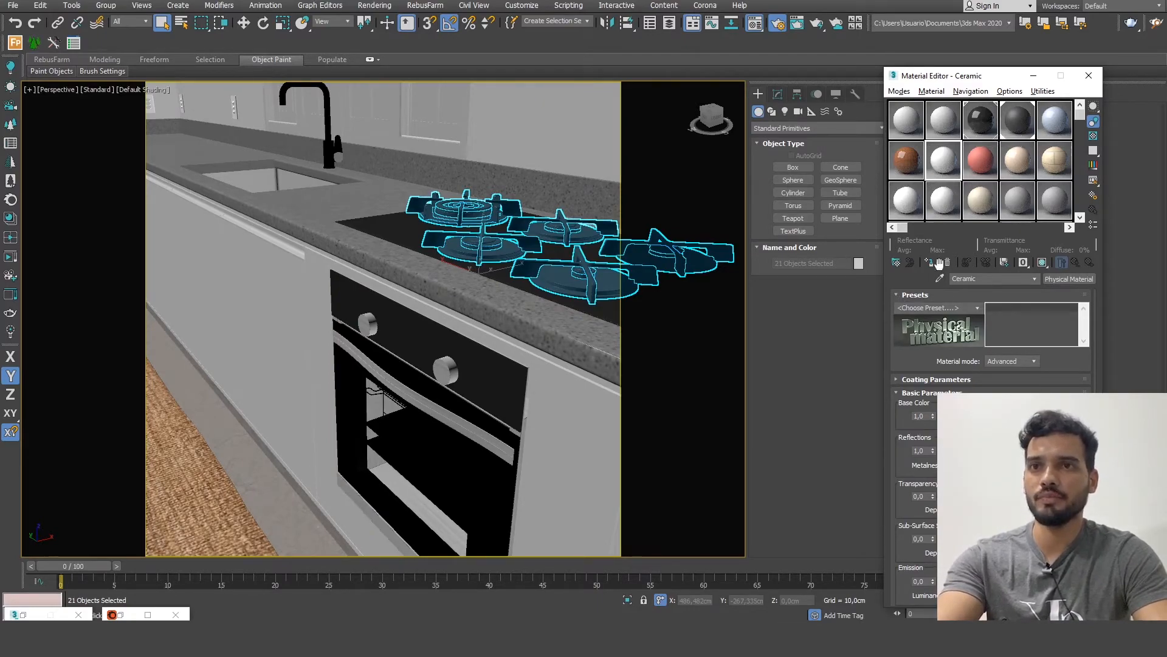
click(940, 279)
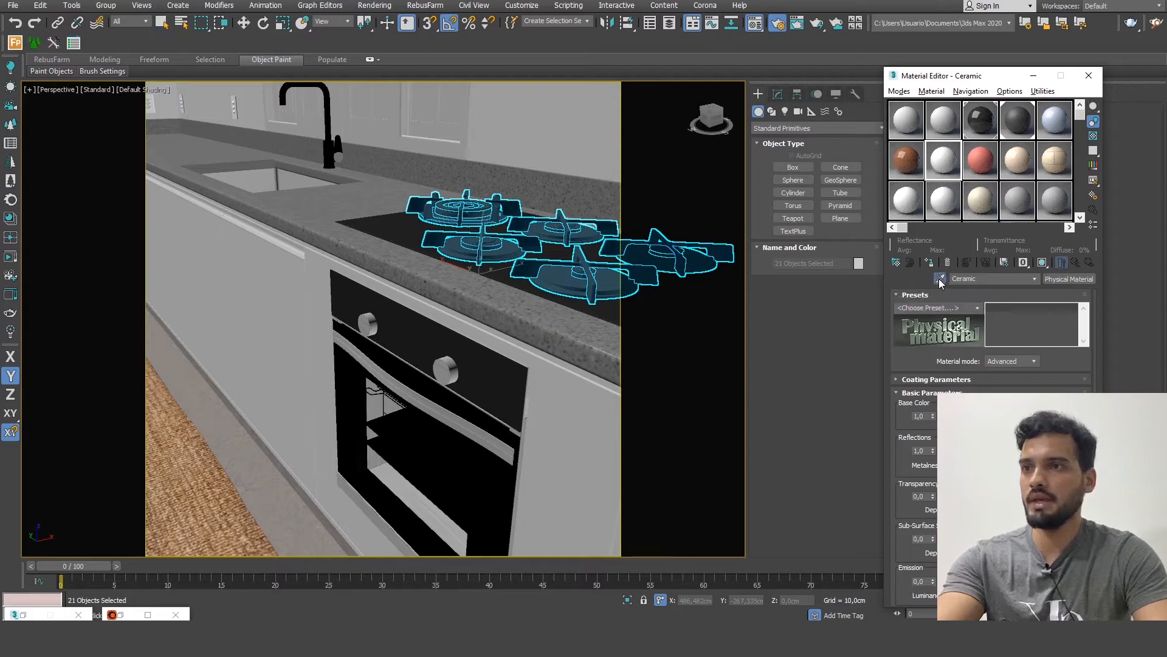
click(400, 337)
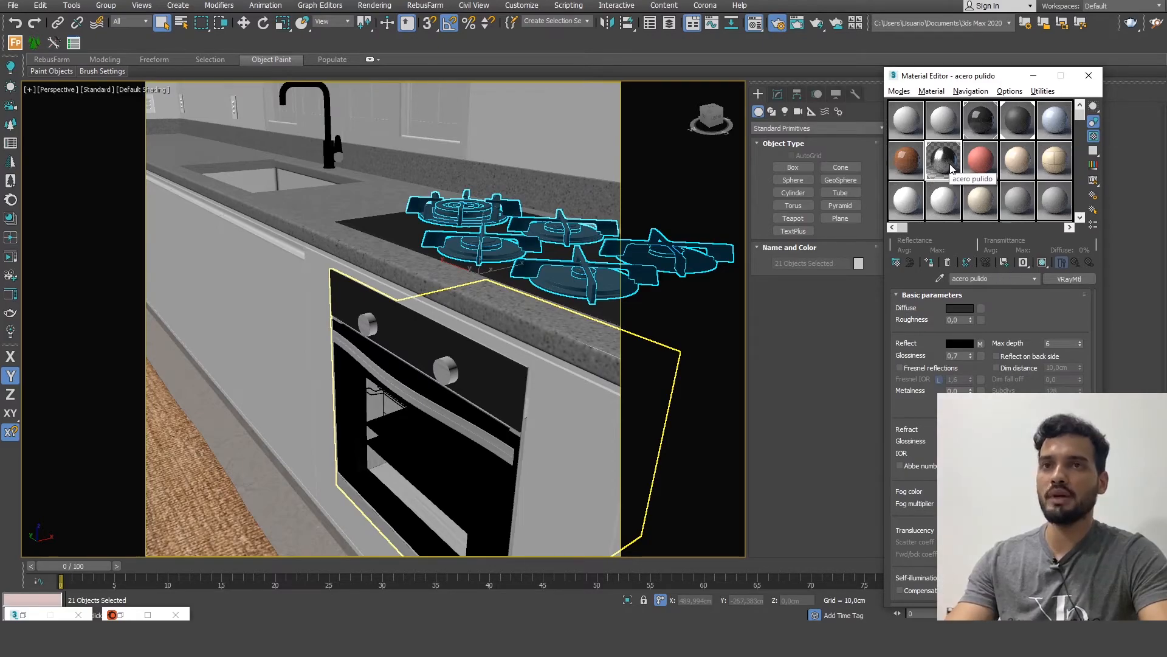
- Select the metal handle profiles running beneath the countertop along both sides of the kitchen corner
middle_drag(395, 239, 395, 301)
click(473, 278)
scroll(494, 295, down, 4)
key(F3)
alt+middle_drag(395, 301, 808, 319)
scroll(480, 300, up, 2)
ctrl+click(479, 300)
ctrl+click(372, 230)
middle_drag(372, 230, 493, 237)
ctrl+click(331, 224)
alt+middle_drag(332, 223, 389, 228)
ctrl+click(328, 258)
ctrl+click(397, 226)
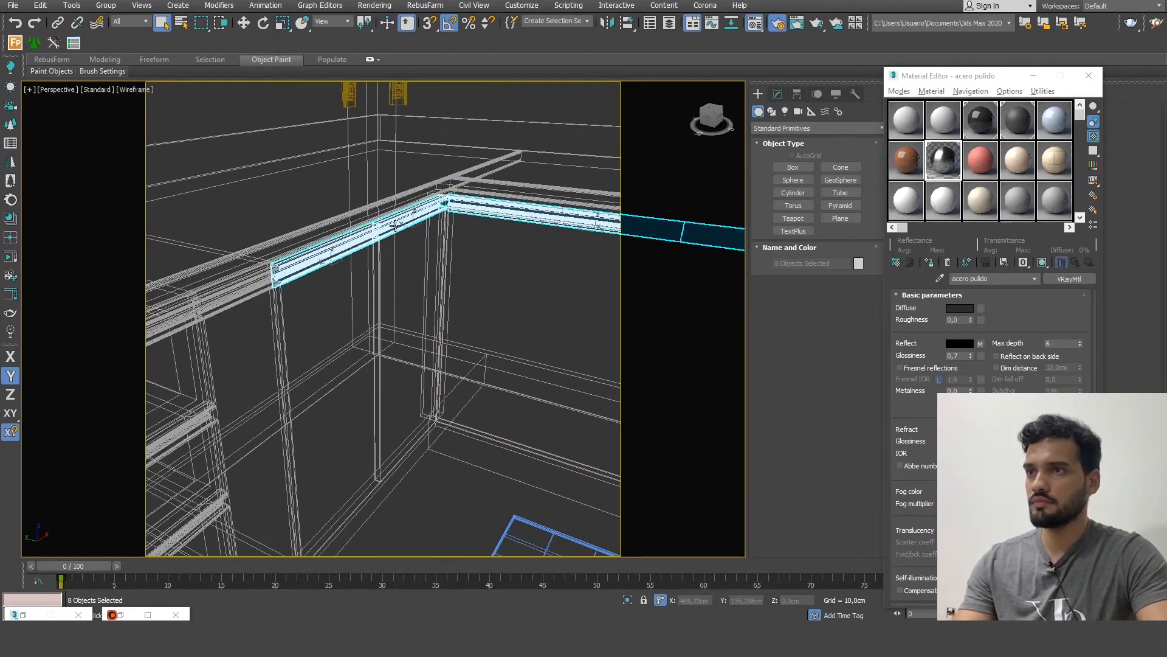
ctrl+click(236, 291)
- Add the handle profiles of the drawer stack to the selection
alt+middle_drag(236, 291, 389, 267)
ctrl+click(455, 200)
ctrl+click(453, 295)
ctrl+click(446, 399)
ctrl+click(438, 476)
ctrl+click(453, 300)
- Add the profiles of the upper cabinets and of the cabinets beyond the refrigerator, and assign acero pulido to all selected profiles
middle_drag(460, 146, 699, 289)
ctrl+click(377, 288)
ctrl+click(481, 288)
ctrl+click(404, 284)
ctrl+click(340, 283)
middle_drag(324, 335, 391, 323)
ctrl+click(526, 400)
ctrl+click(481, 528)
ctrl+click(528, 530)
mouse_move(478, 499)
middle_down()
mouse_move(346, 435)
mouse_move(264, 360)
middle_up()
key(F3)
scroll(318, 318, down, 4)
mouse_move(527, 345)
middle_down()
mouse_move(366, 310)
mouse_move(241, 329)
middle_up()
click(932, 266)
- Change the Solid Glass material to a CoronaMtl and set its diffuse colour to a light grey with value 200
middle_drag(300, 275, 488, 399)
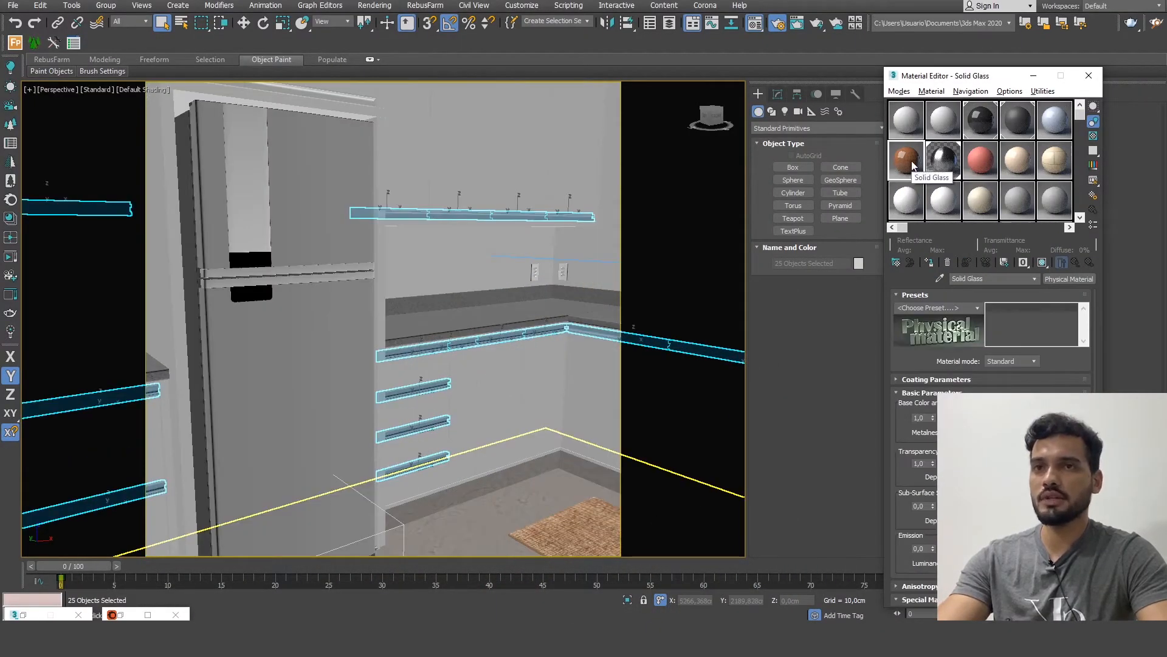
click(1068, 278)
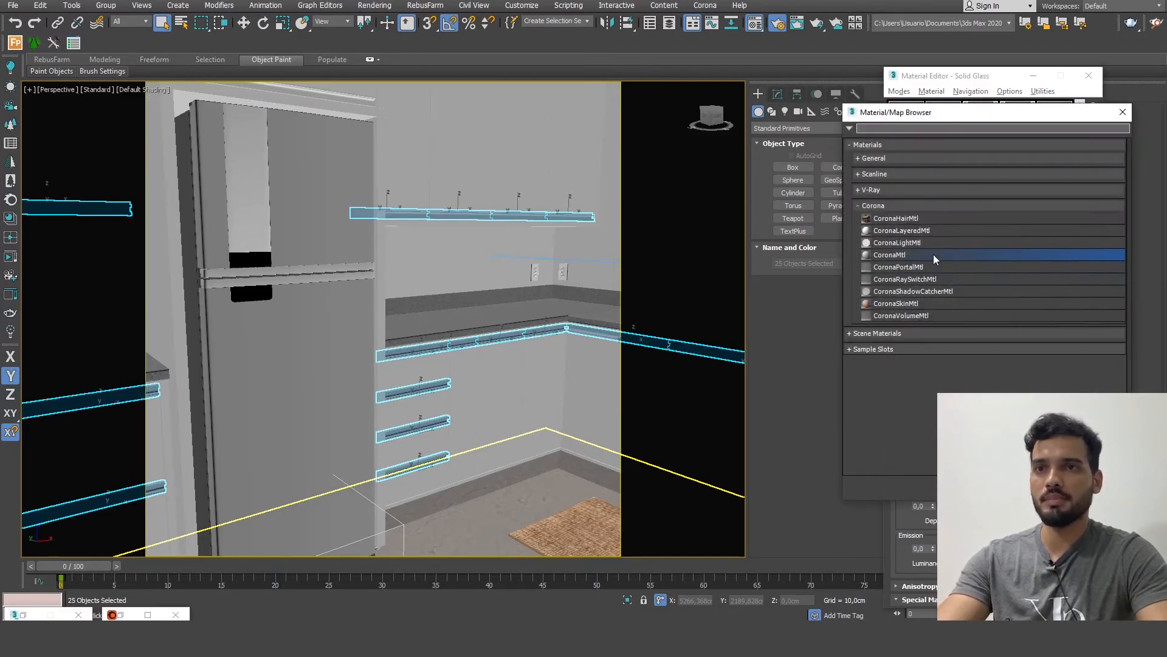
double_click(943, 255)
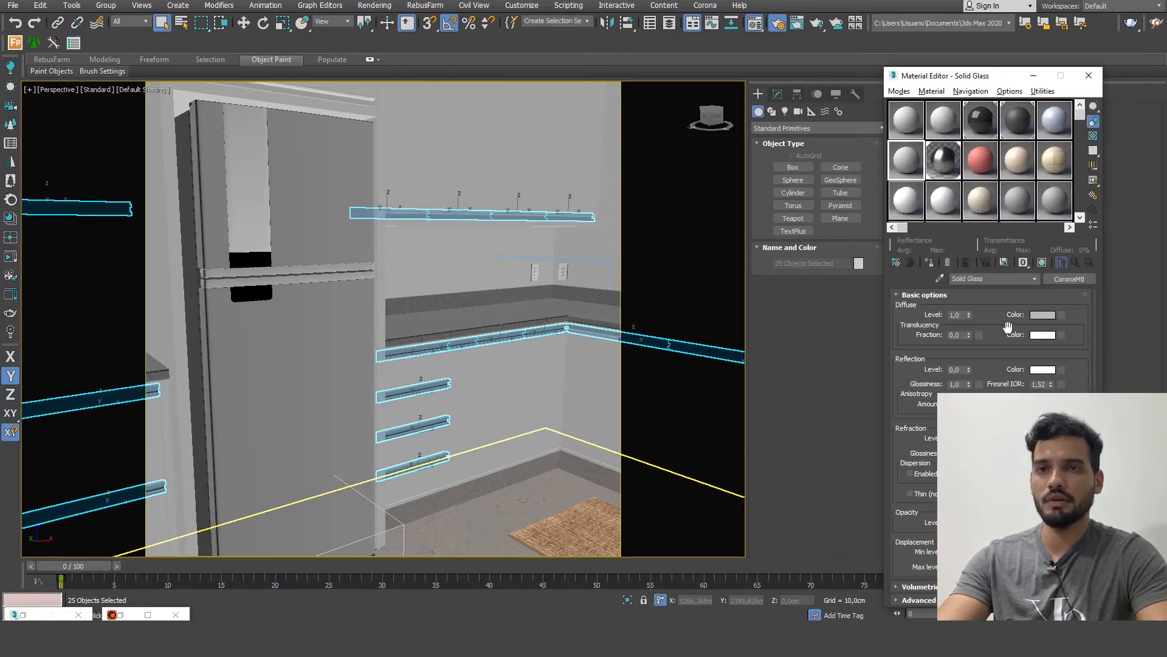
click(1043, 314)
drag(355, 152, 356, 145)
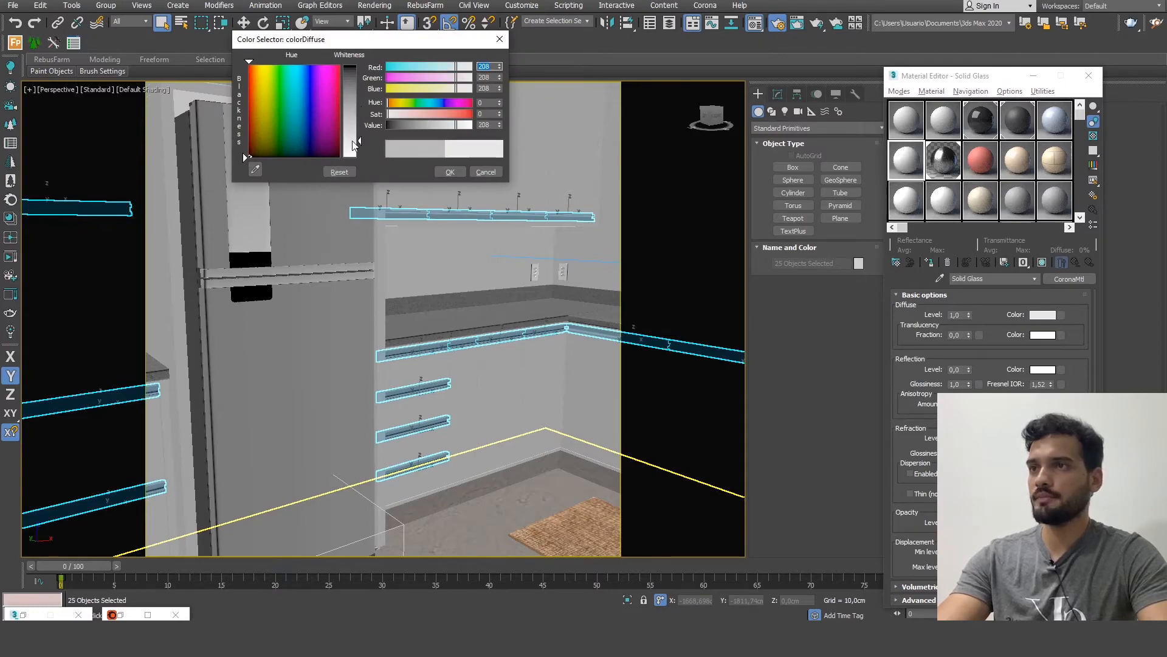
text(19)
key(BackSpace)
text(20)
key(BackSpace)
key(BackSpace)
key(BackSpace)
key(BackSpace)
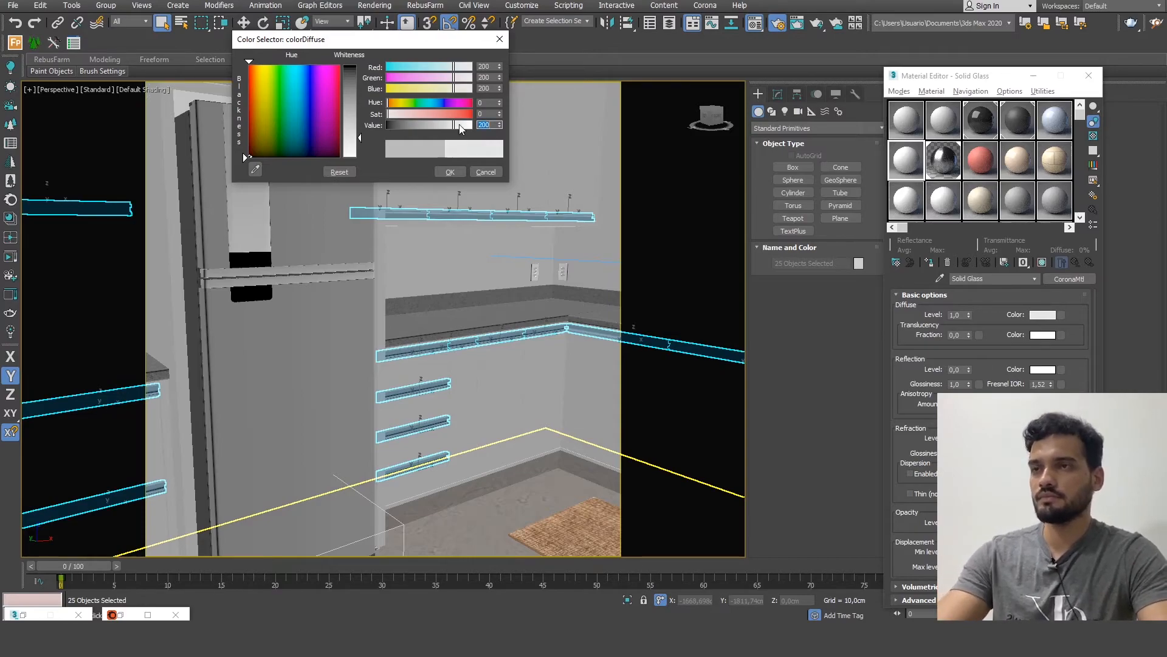
click(450, 172)
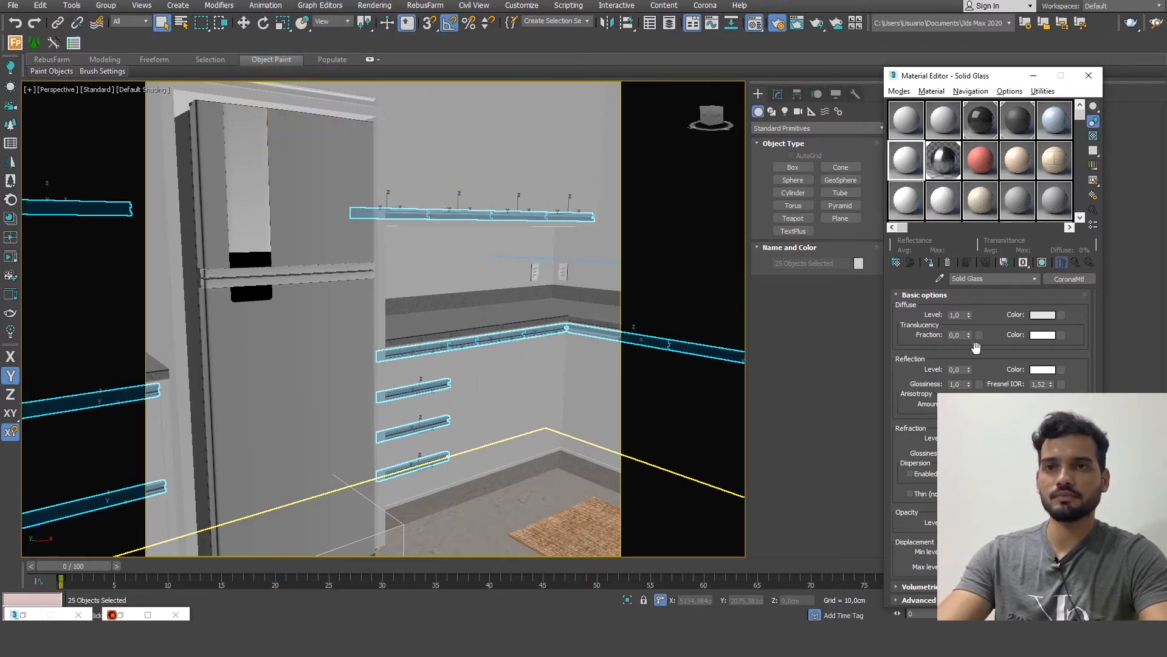
- Set the material's reflection level to 1,0 and its glossiness to 0,85
double_click(957, 369)
text(1)
key(Tab)
text(,8)
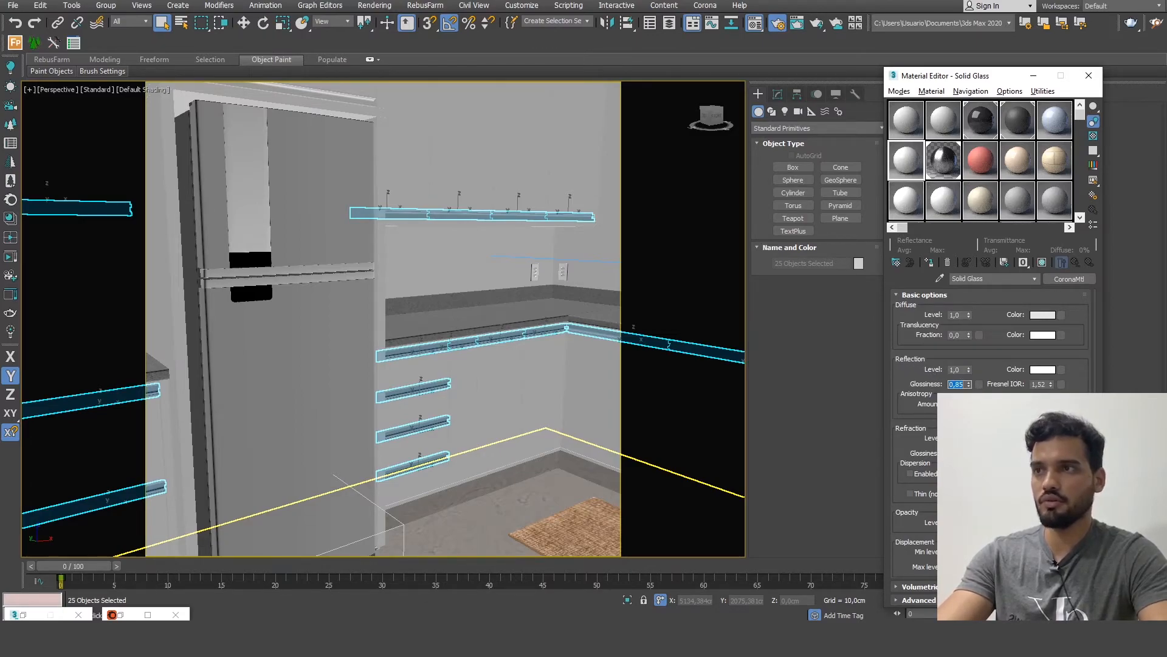
- Select the refrigerator's body, doors, panel and handle recesses, leaving out the two stainless trim strips between the doors
scroll(444, 254, up, 5)
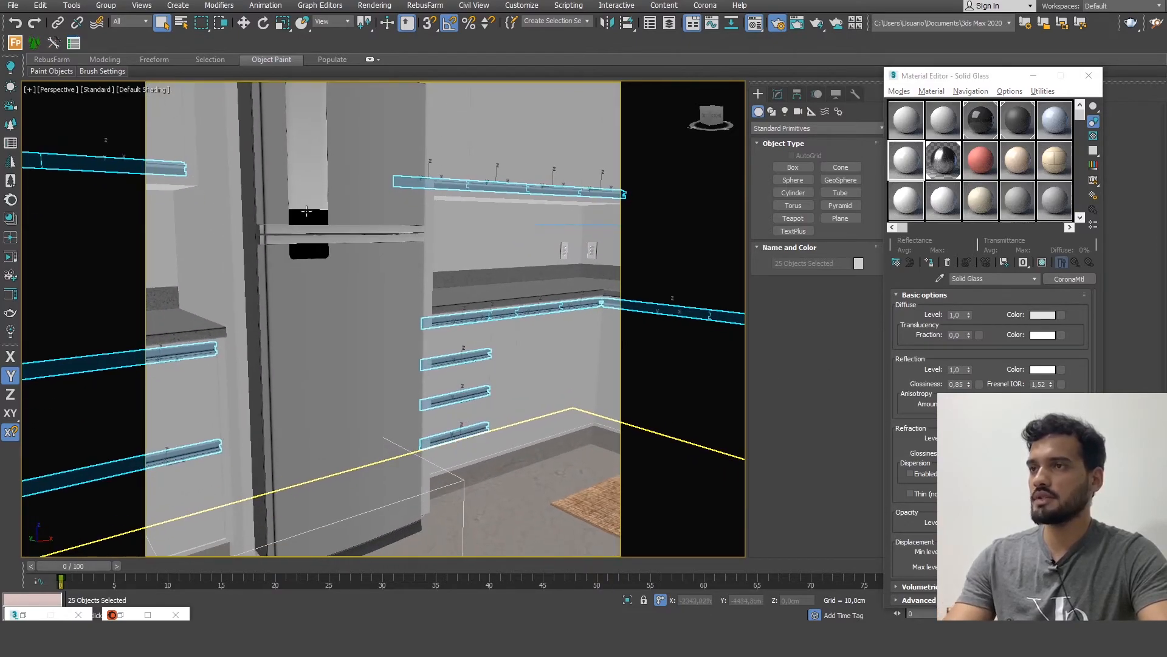
click(250, 198)
ctrl+click(300, 200)
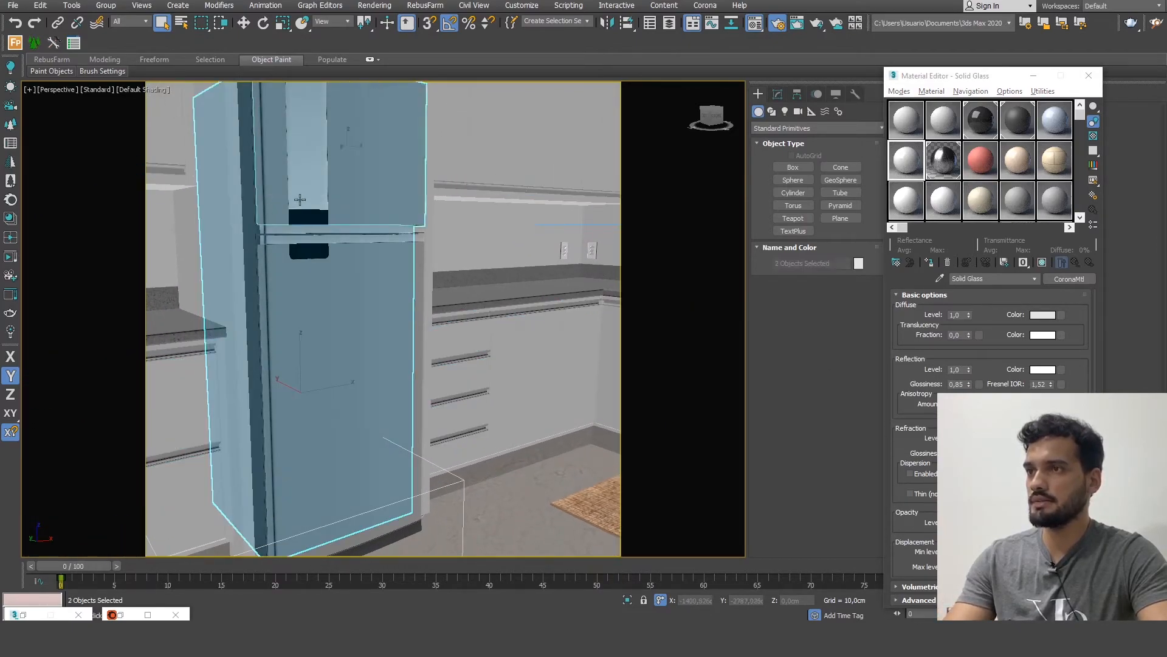
ctrl+click(283, 256)
ctrl+click(285, 238)
ctrl+click(287, 232)
ctrl+click(298, 202)
ctrl+click(300, 215)
ctrl+click(311, 249)
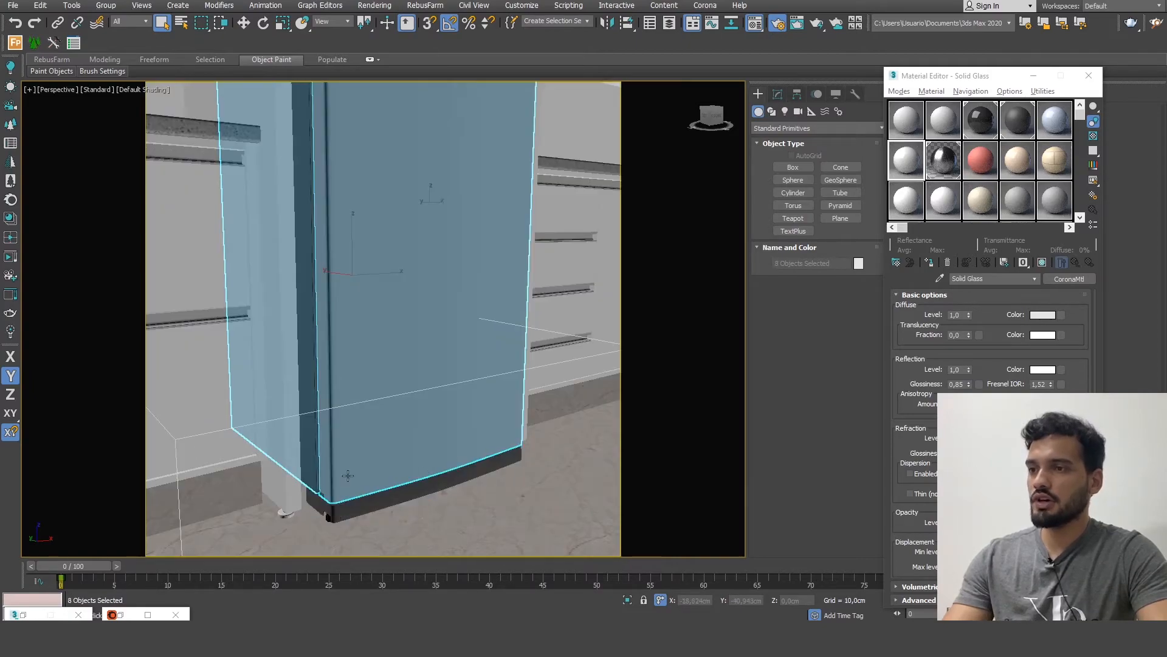
middle_drag(359, 361, 365, 538)
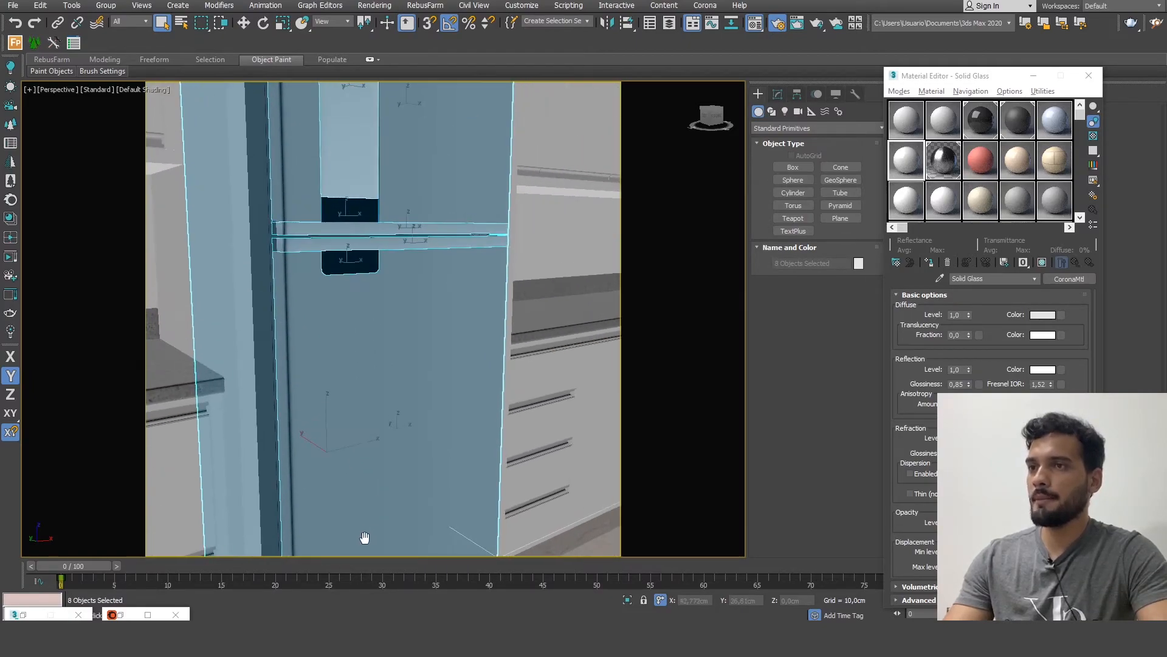
alt+click(374, 244)
alt+click(389, 229)
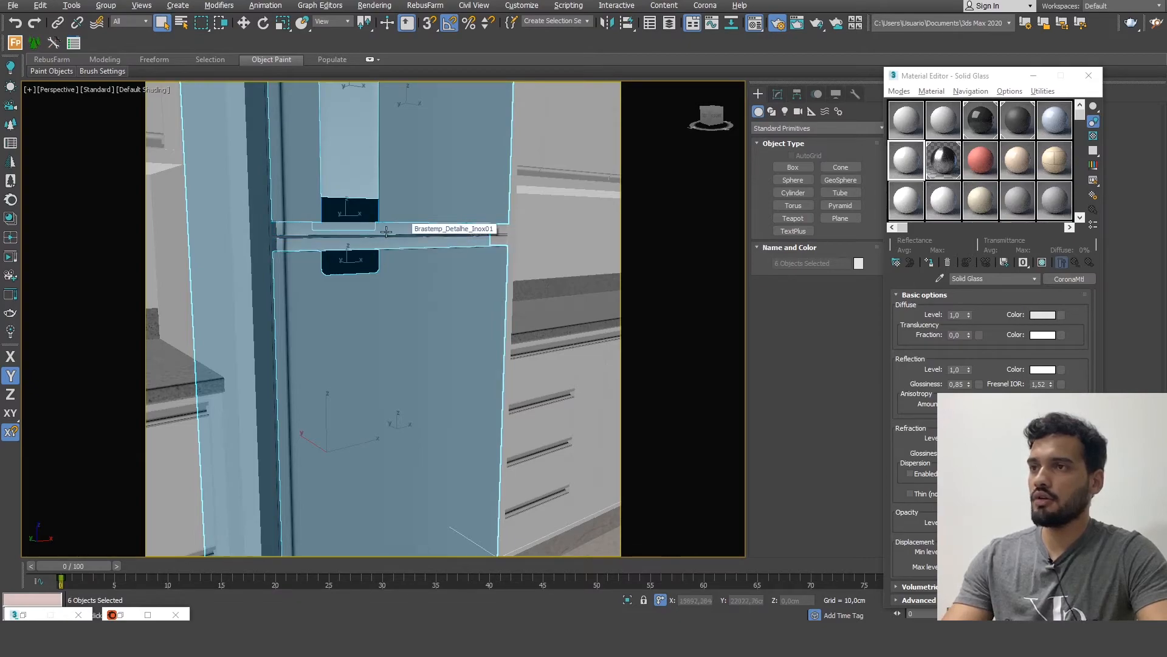
middle_drag(473, 163, 425, 316)
- Switch to the reference photo in the photo viewer and examine the refrigerator's doors, handle recesses and control panel
click(253, 586)
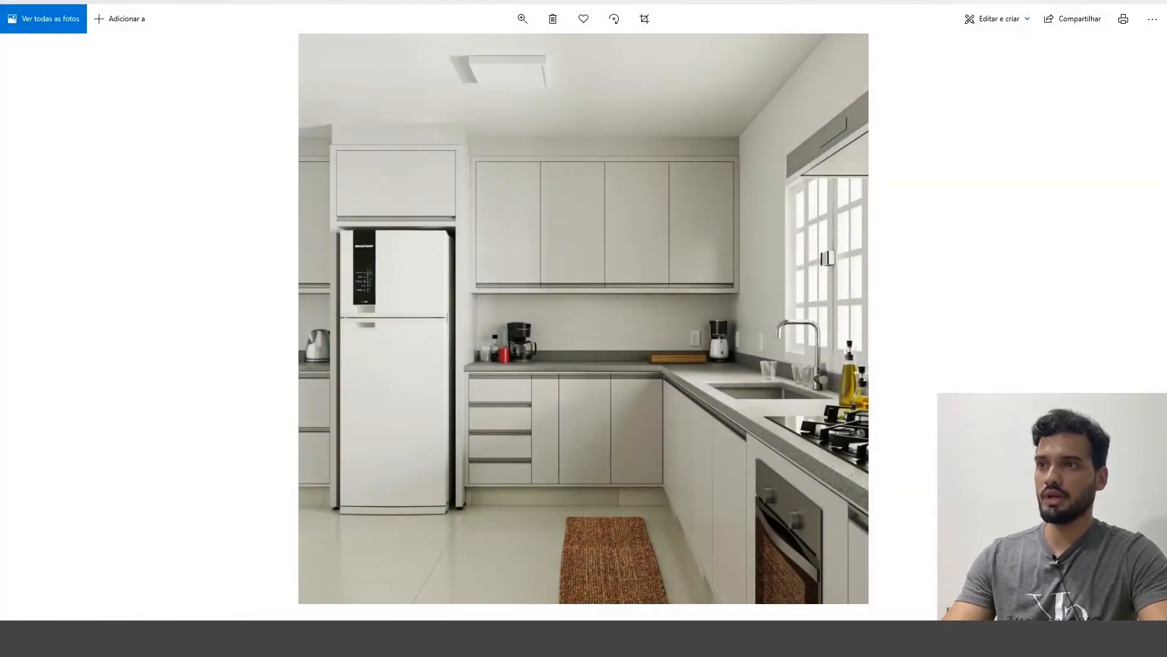
scroll(403, 319, up, 5)
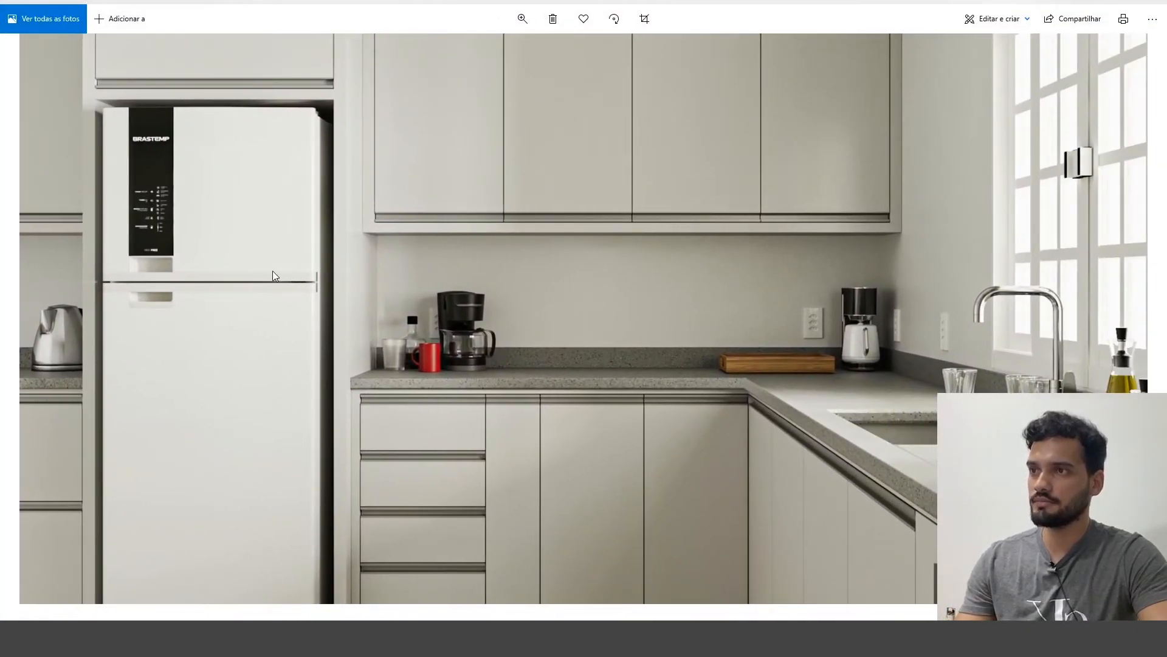
drag(274, 271, 260, 164)
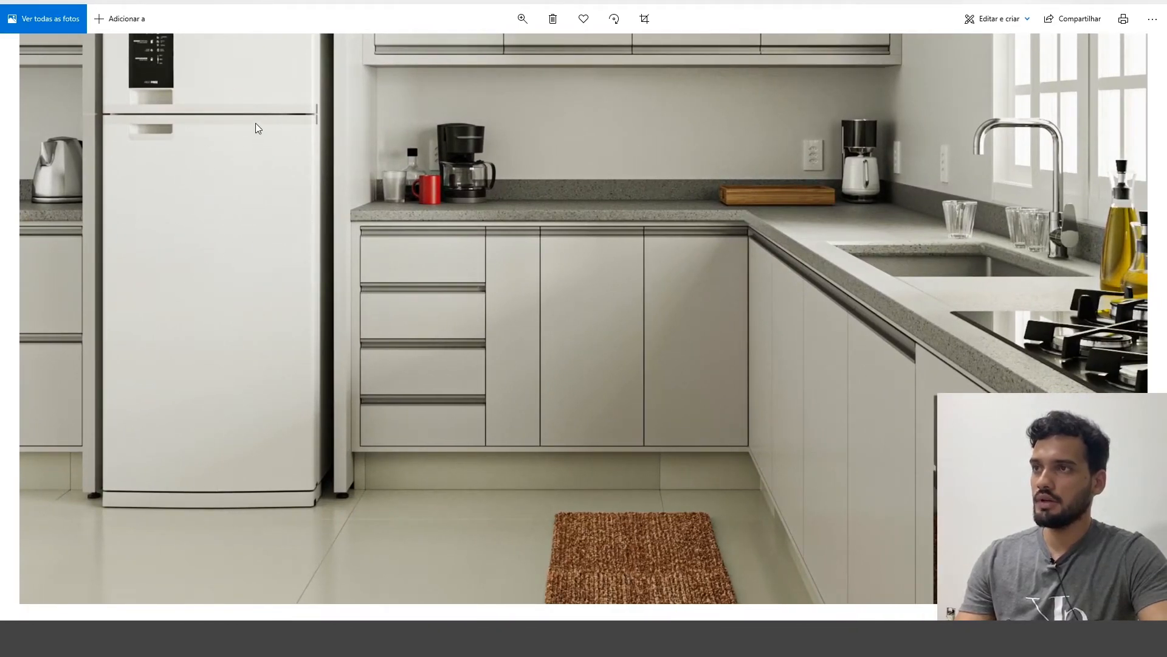
drag(256, 123, 294, 183)
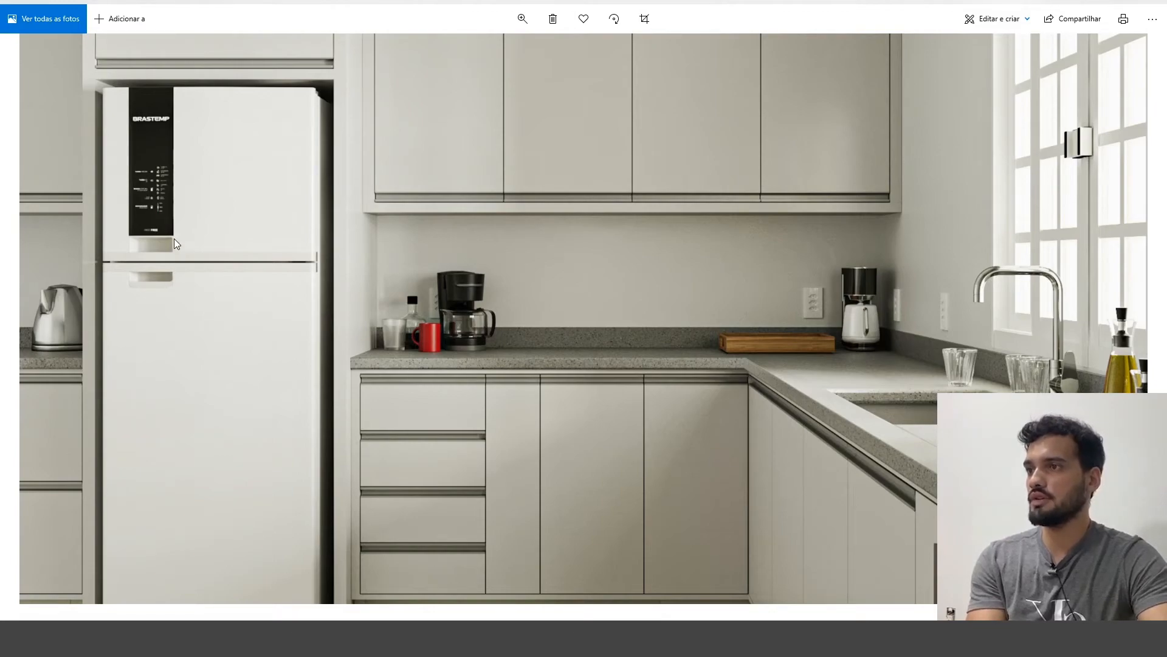
key(alt+Tab)
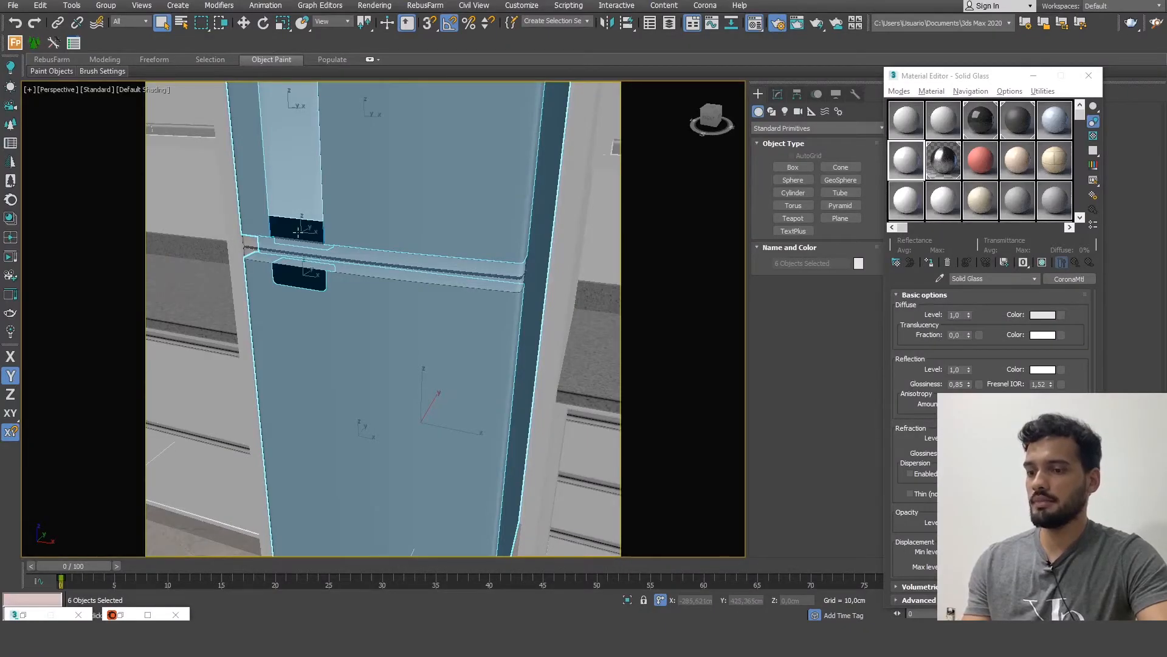
- Remove both handle recesses and the control panel from the selection and assign the Solid Glass CoronaMtl to the remaining refrigerator parts
alt+click(293, 231)
alt+click(294, 283)
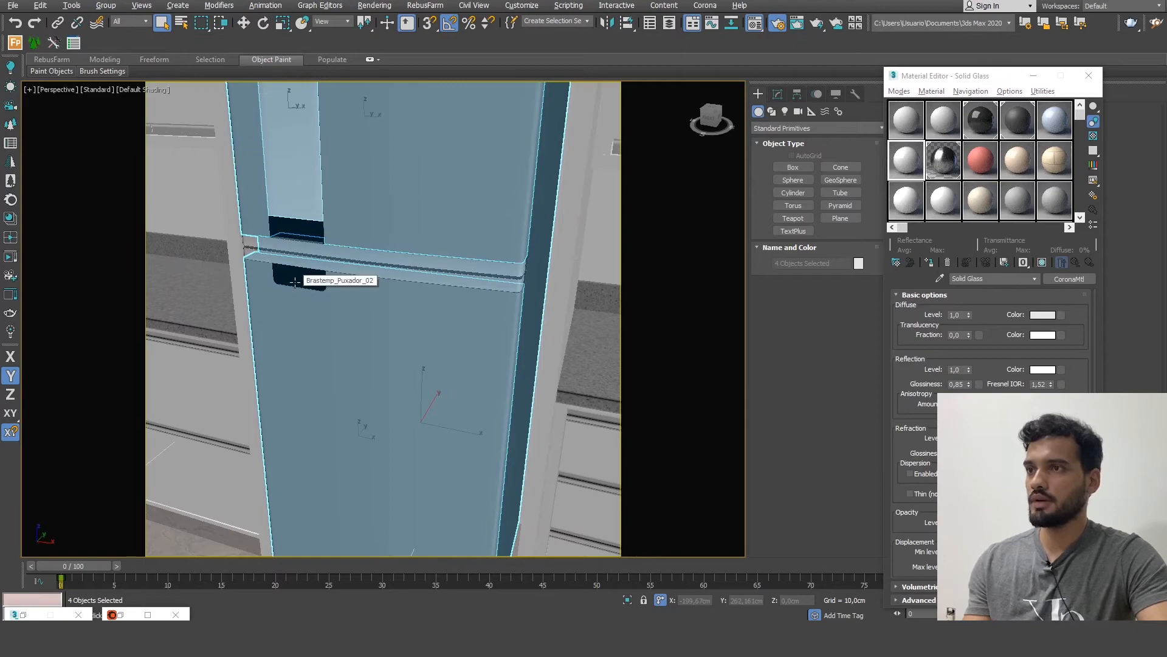
alt+click(301, 182)
mouse_move(379, 160)
middle_down()
mouse_move(394, 283)
mouse_move(365, 143)
middle_up()
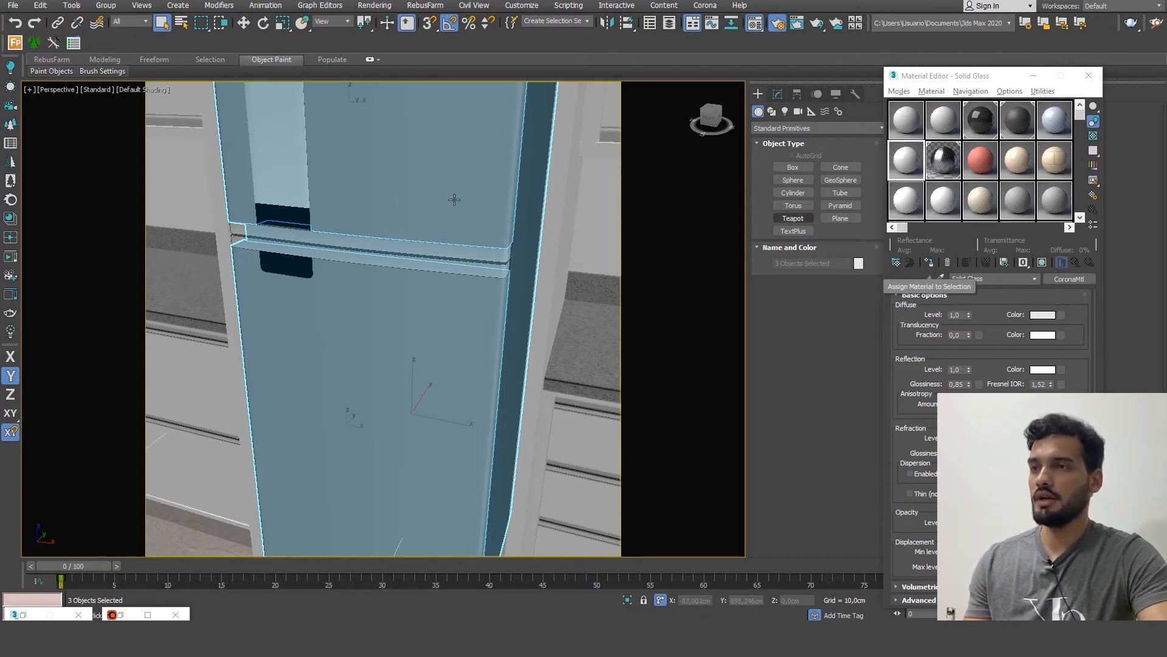
click(931, 261)
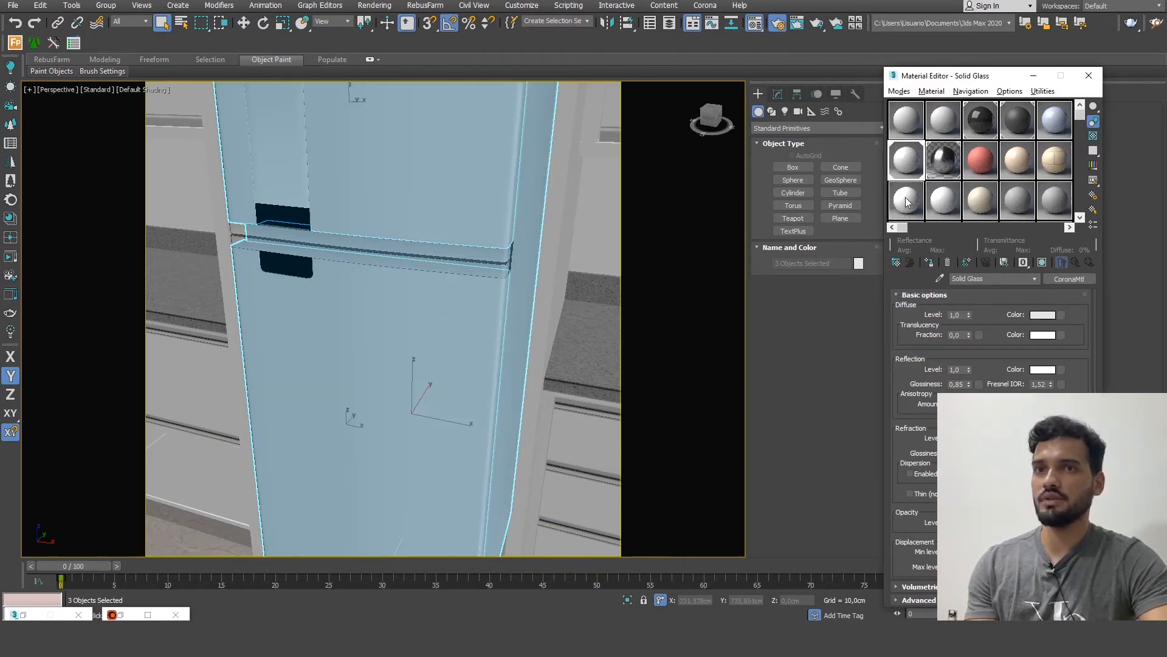
- Tint the diffuse colour of the second Solid Glass material pale yellow with RGB 200, 200, 187
click(908, 201)
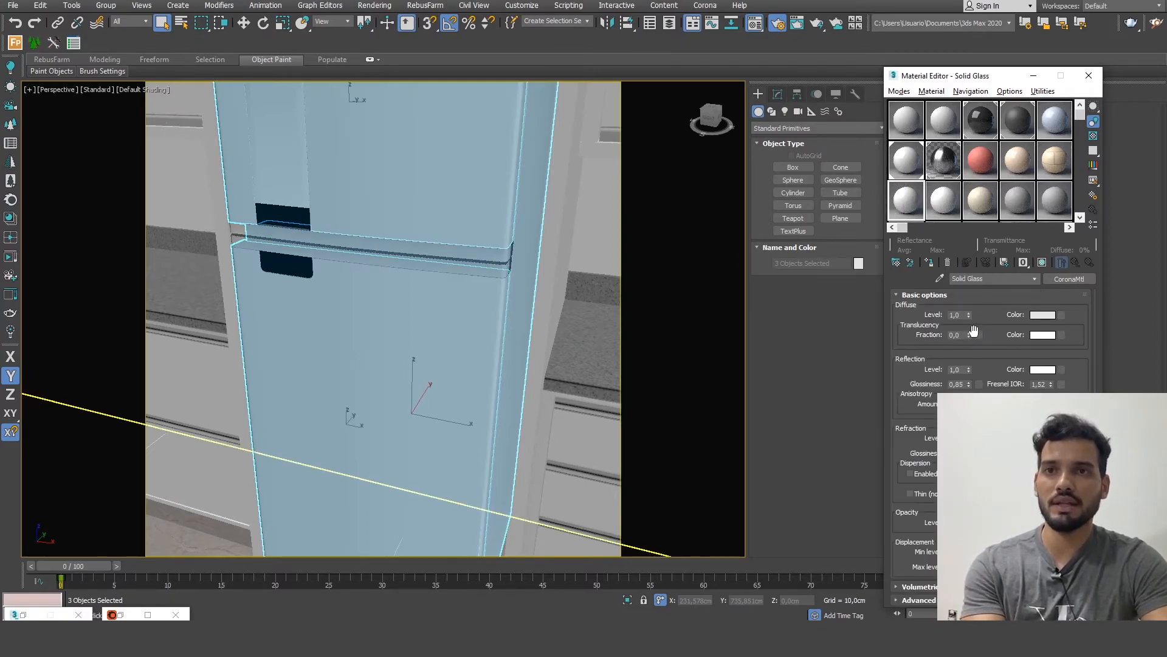
click(1042, 317)
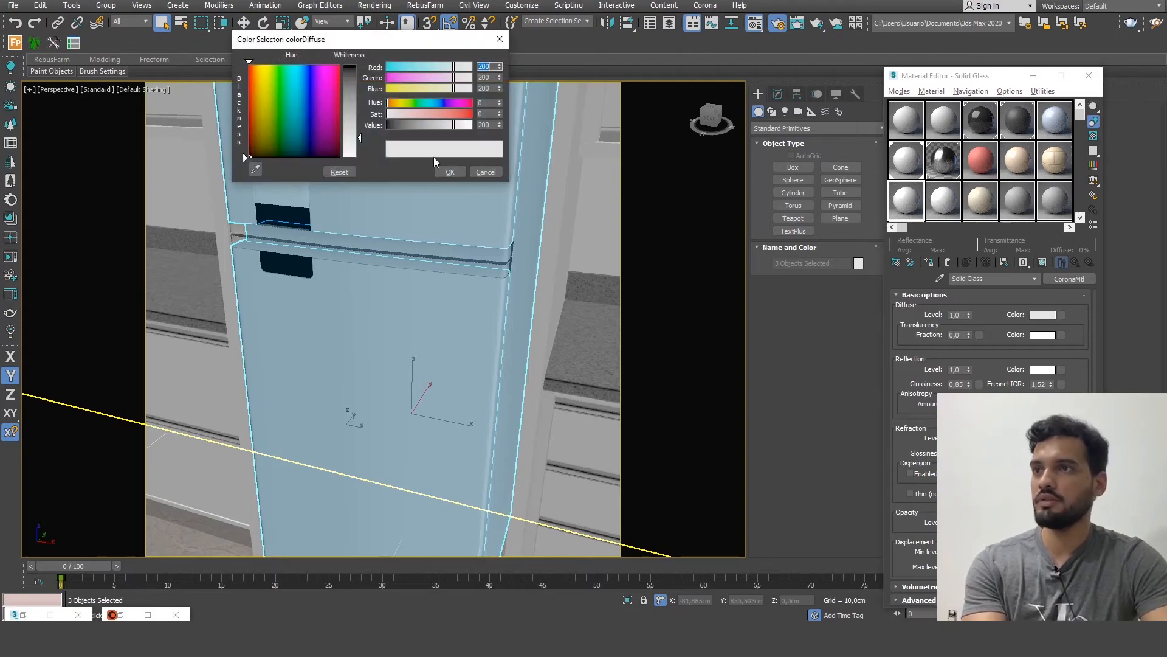
click(259, 62)
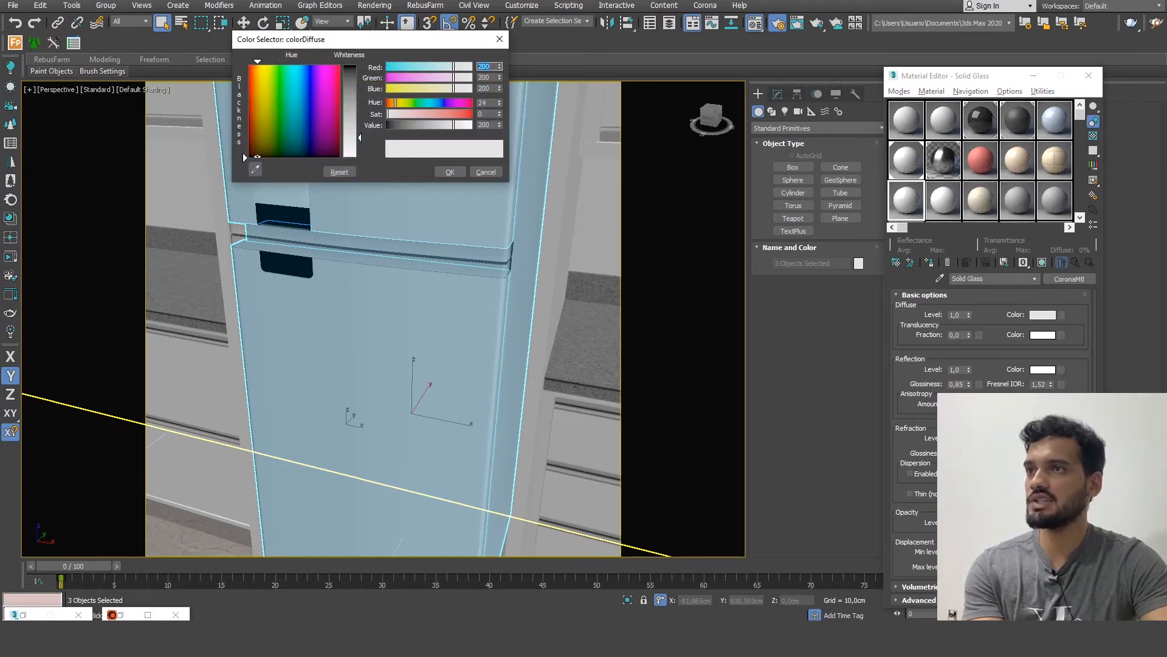
drag(428, 89, 448, 88)
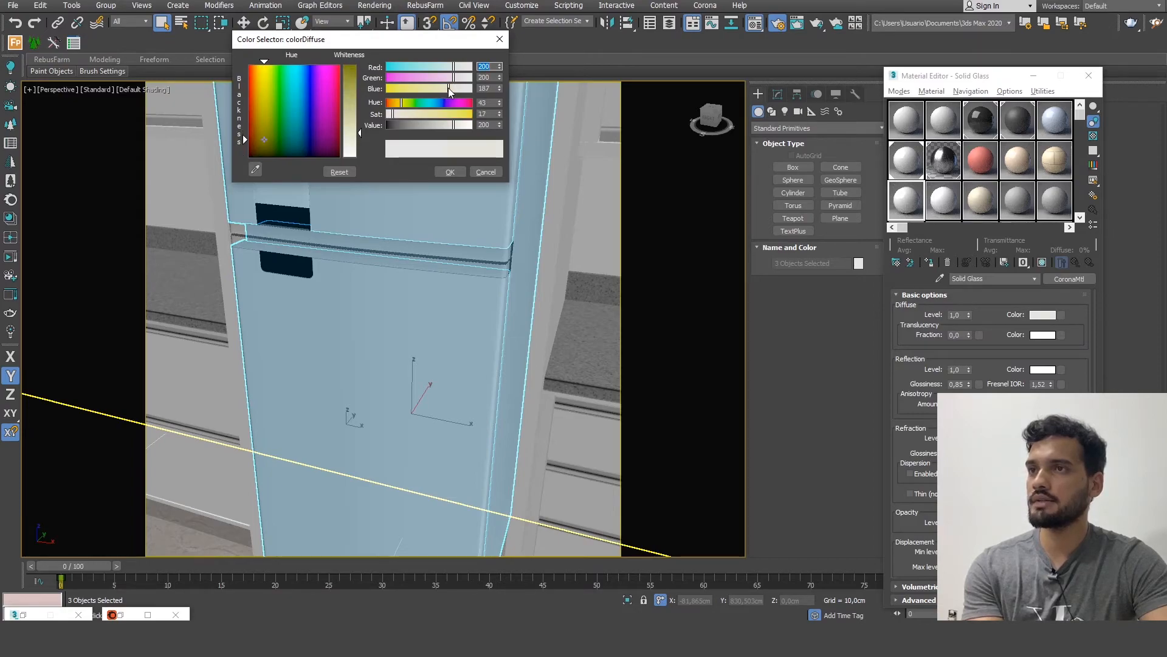
click(445, 173)
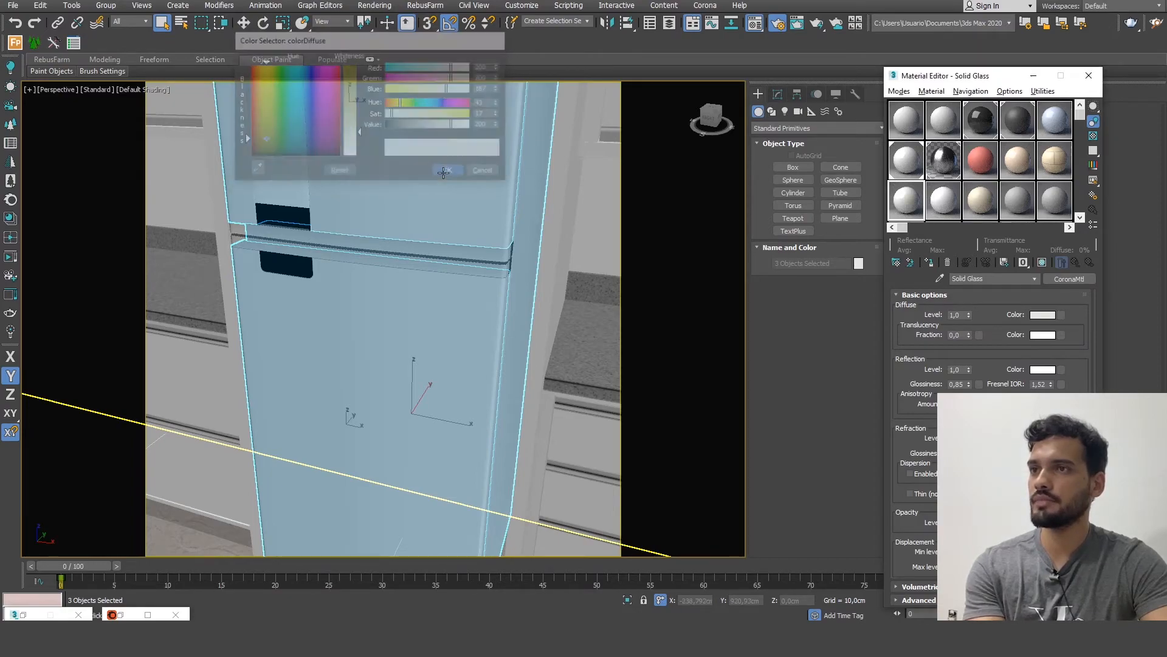
- Assign the tinted Solid Glass material to the refrigerator's control panel, both handle recesses, the trim strips between the doors and the base skirt
click(290, 185)
ctrl+click(286, 216)
ctrl+click(292, 249)
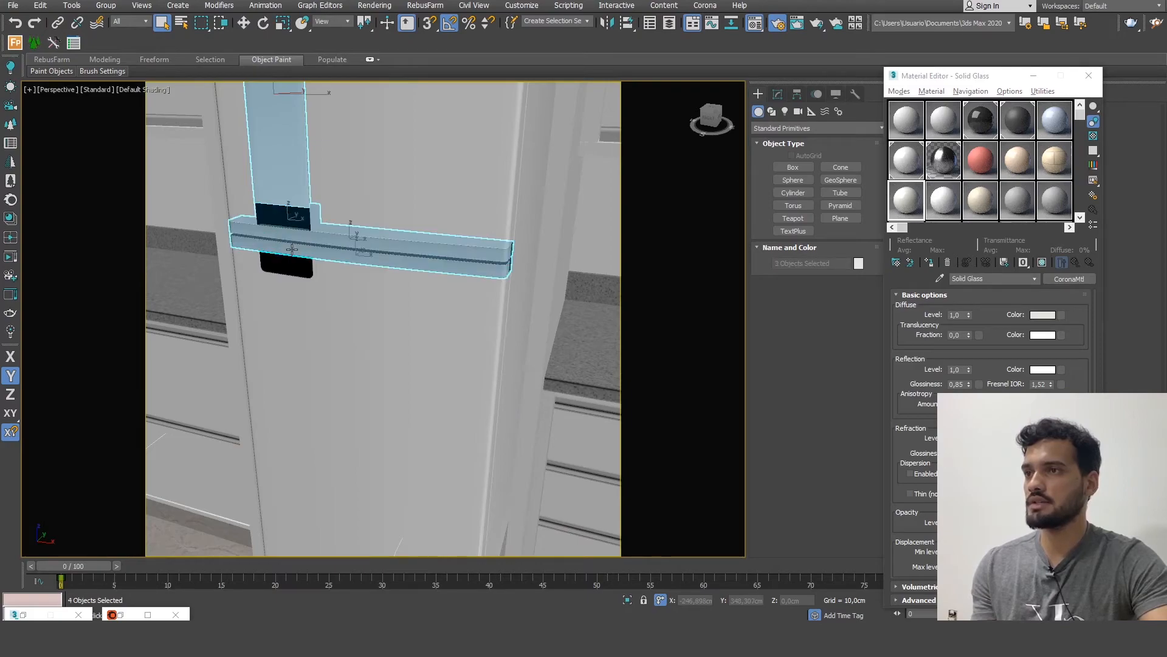
ctrl+click(302, 270)
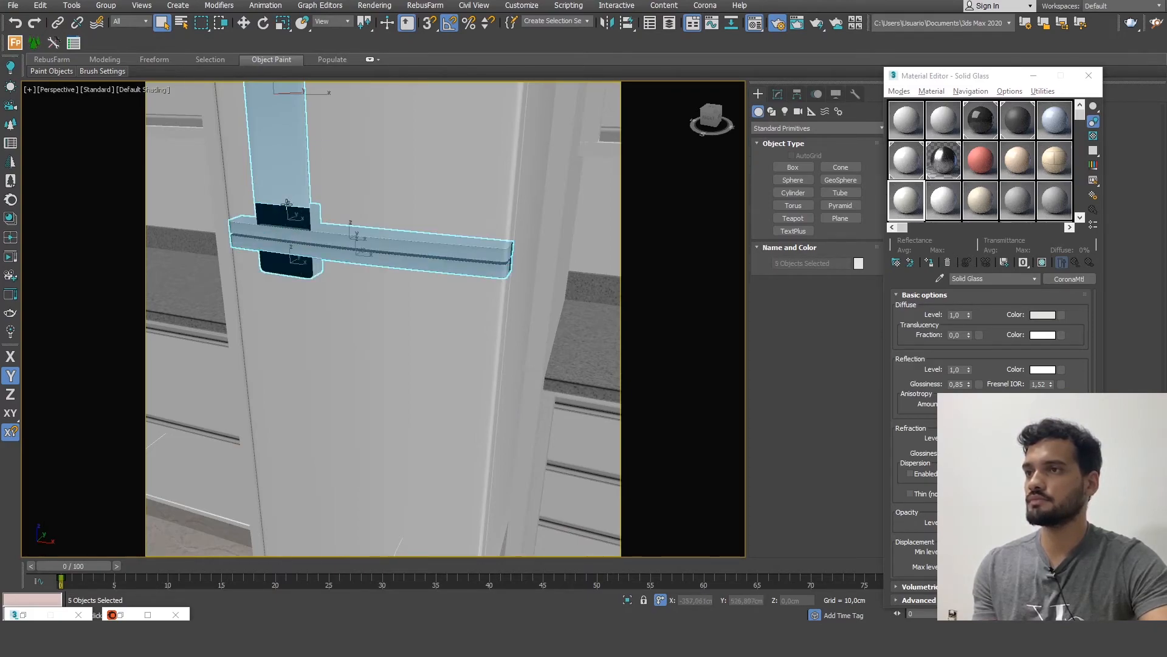
middle_drag(371, 181, 384, 291)
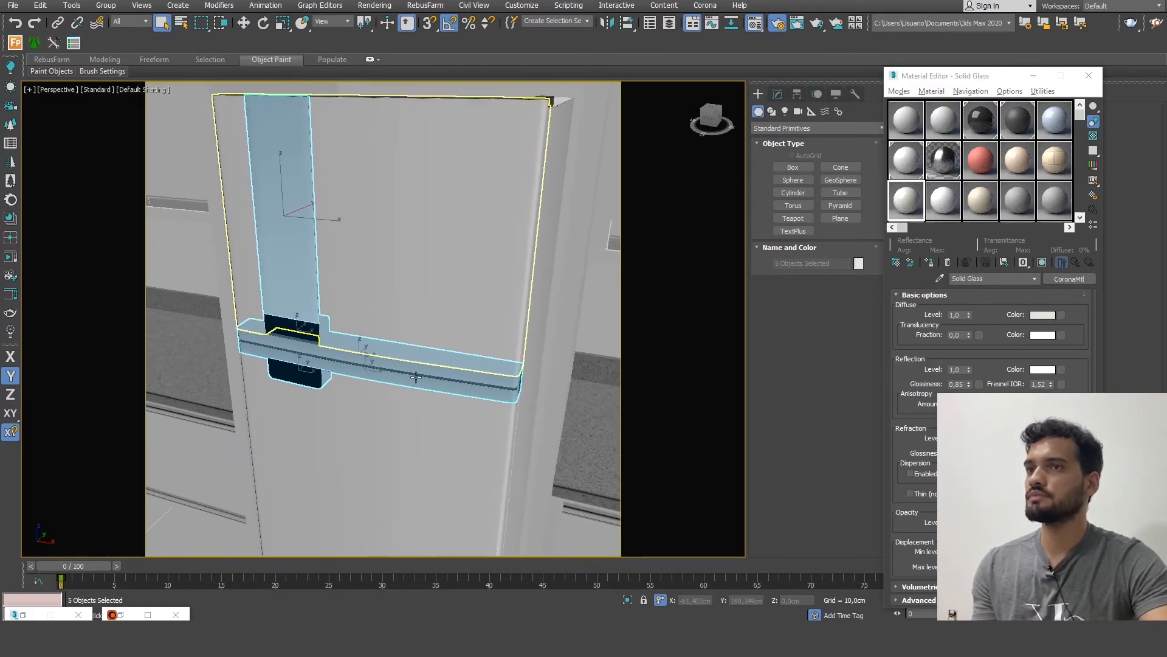
middle_drag(406, 365, 392, 85)
middle_drag(415, 288, 420, 187)
ctrl+click(434, 414)
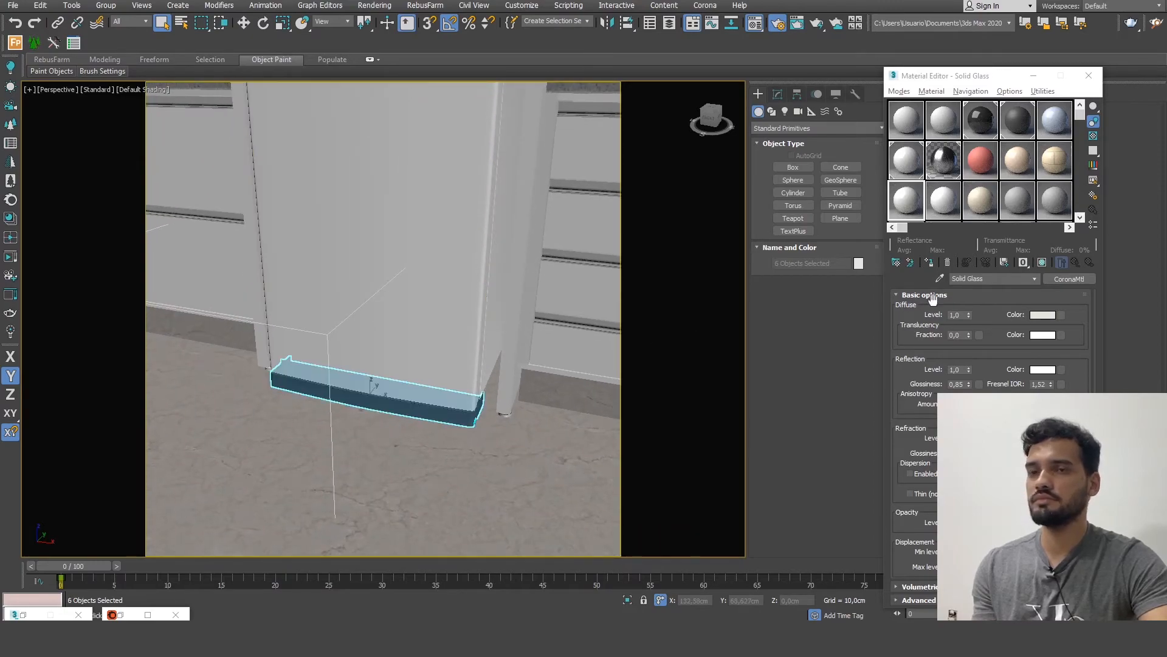
click(929, 262)
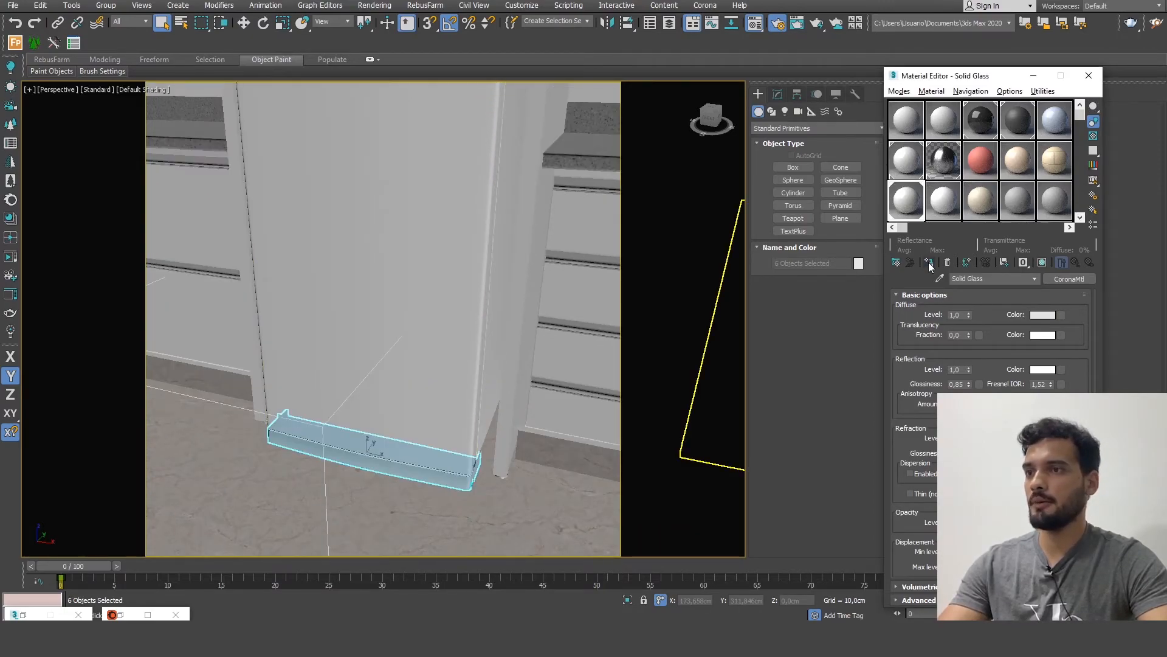
click(451, 409)
click(548, 472)
click(566, 364)
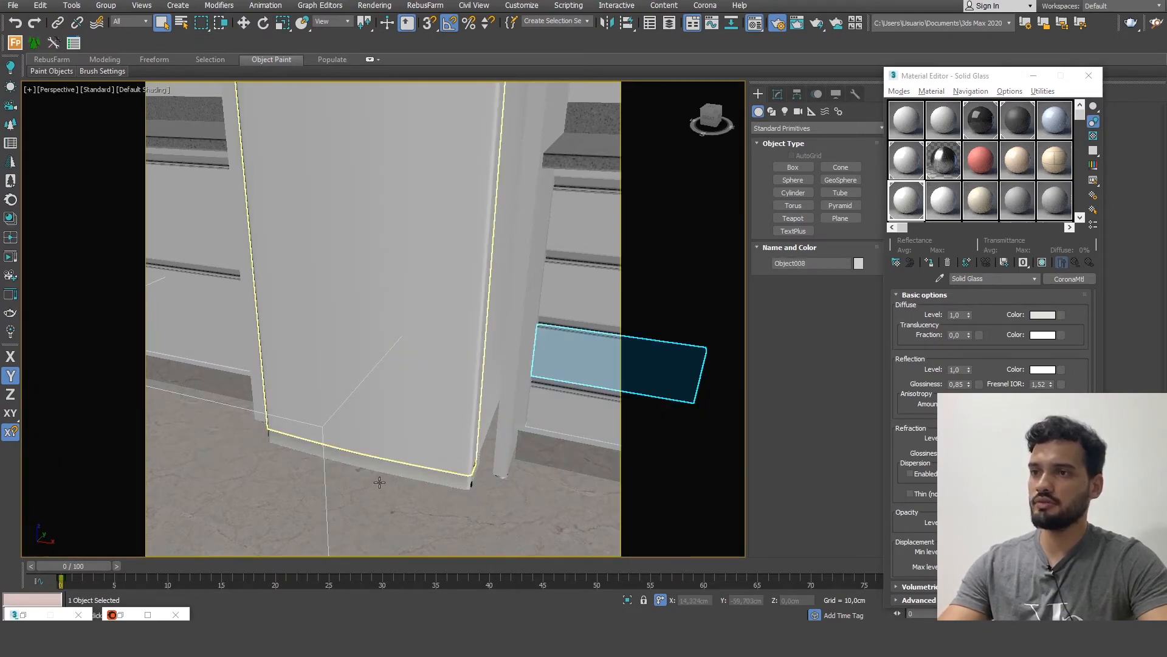
click(522, 462)
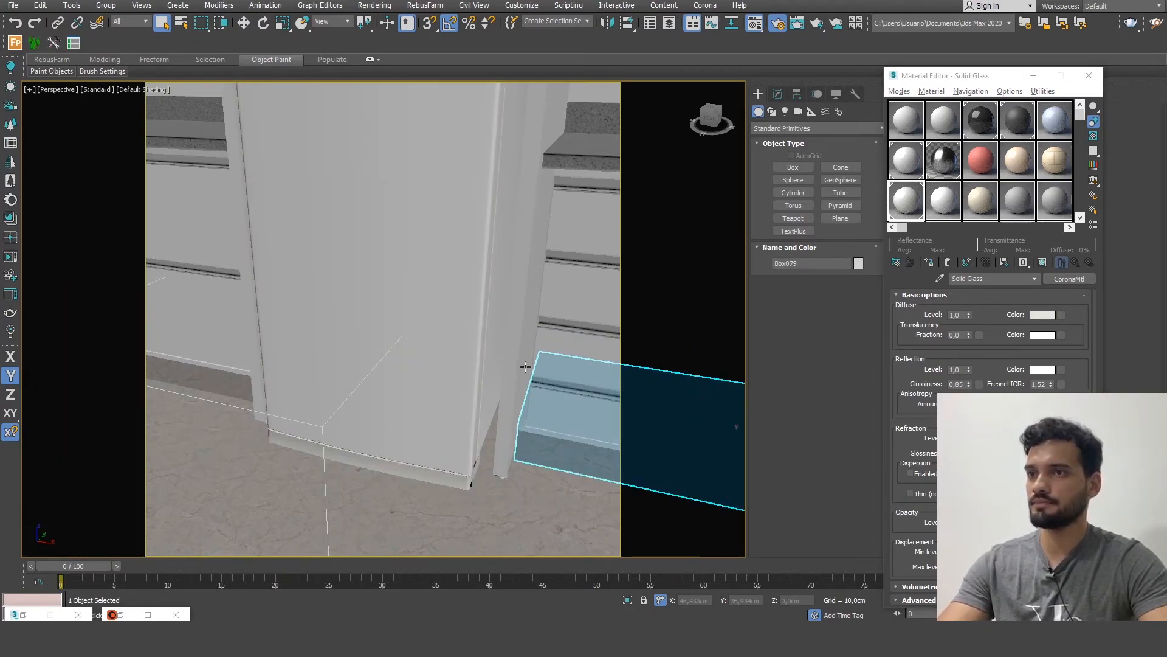
- Select the refrigerator's four cylindrical feet and assign the BOCAS COOKTOP material to them
scroll(524, 366, down, 3)
scroll(496, 395, up, 5)
click(495, 398)
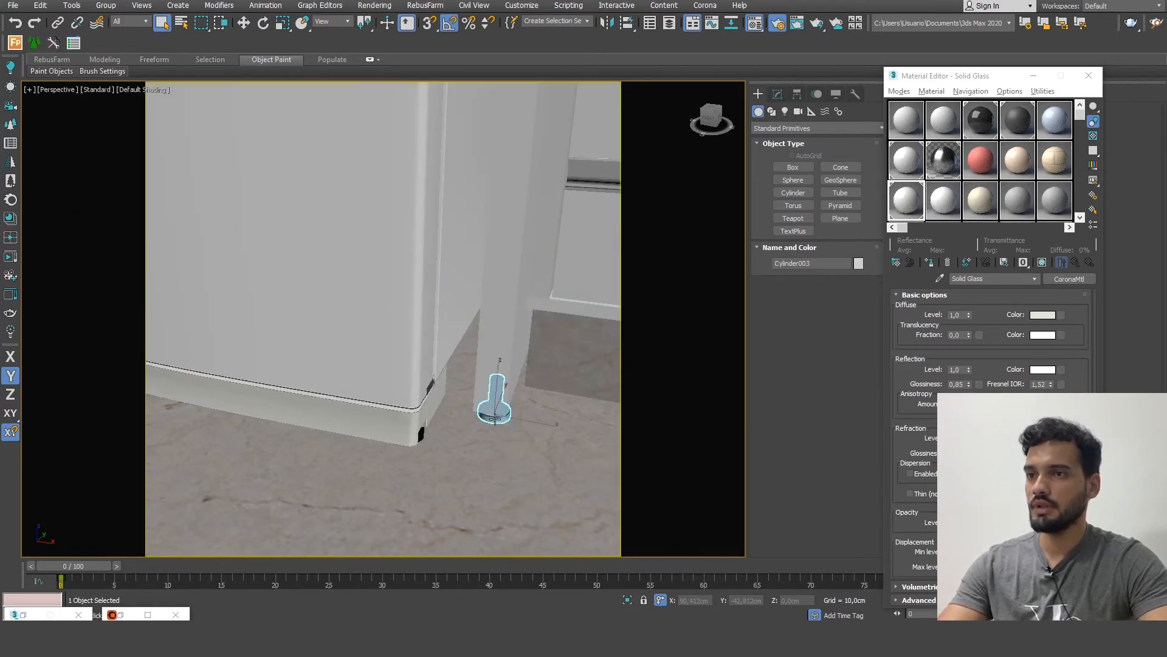
alt+middle_drag(495, 398, 515, 384)
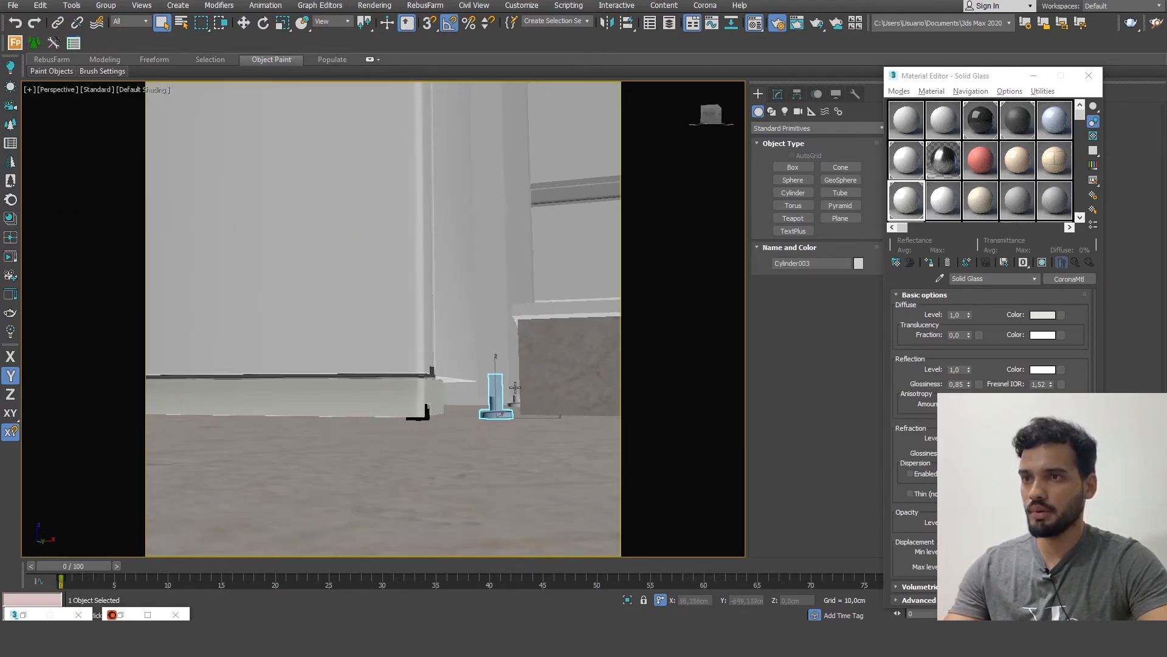
ctrl+click(516, 406)
middle_drag(243, 358, 424, 355)
ctrl+click(205, 418)
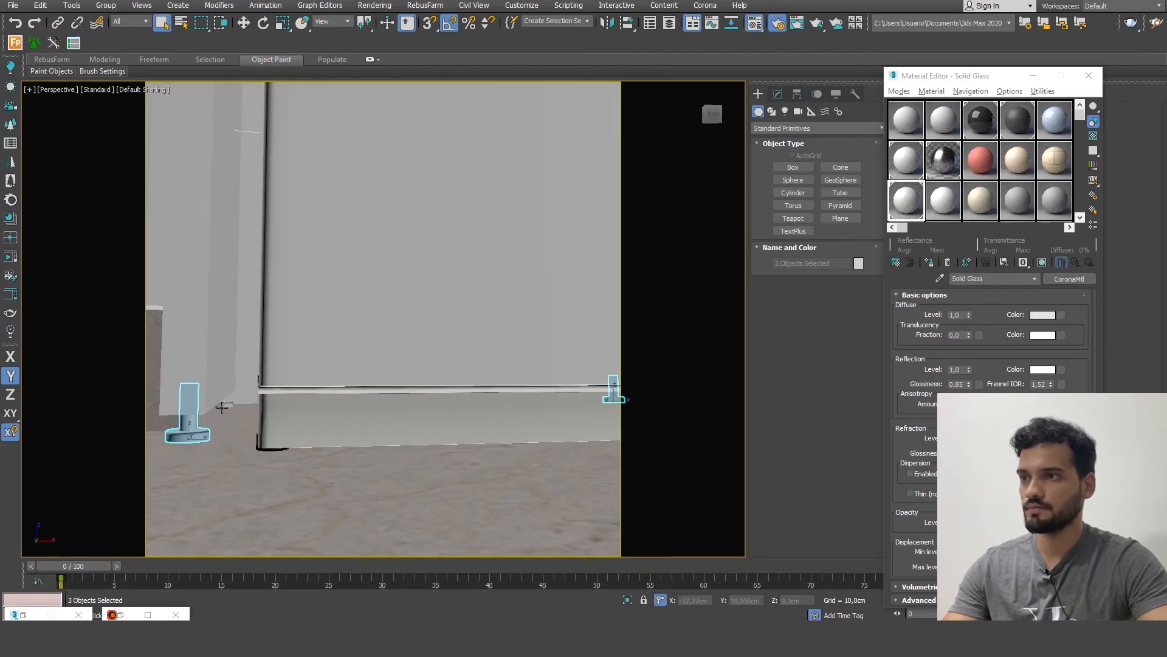
ctrl+click(222, 404)
key(z)
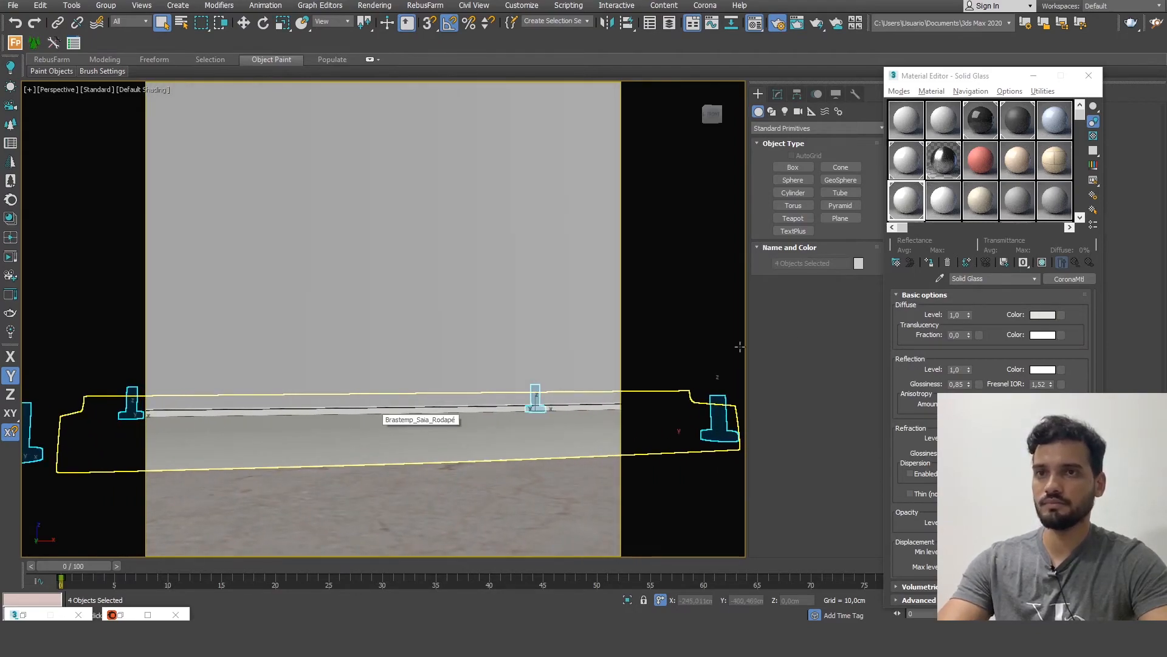
click(1027, 129)
click(929, 263)
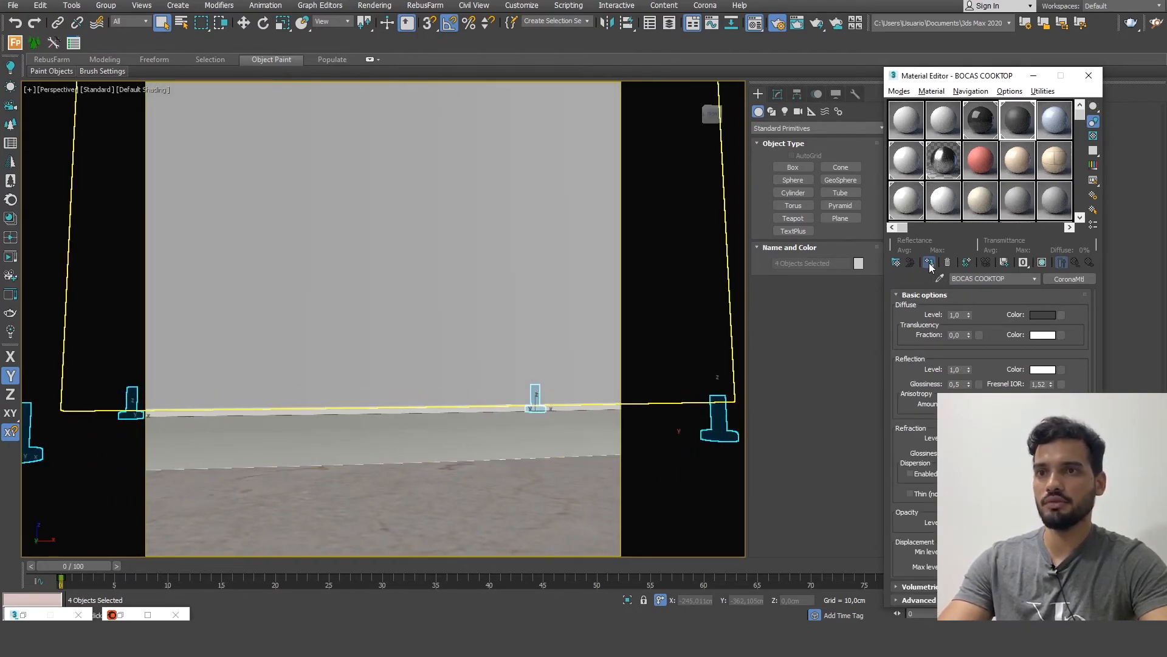
- Select the whole four-leaf window in the kitchen wall, including its frame and panes
middle_drag(442, 329, 274, 406)
scroll(456, 365, down, 8)
scroll(274, 406, up, 6)
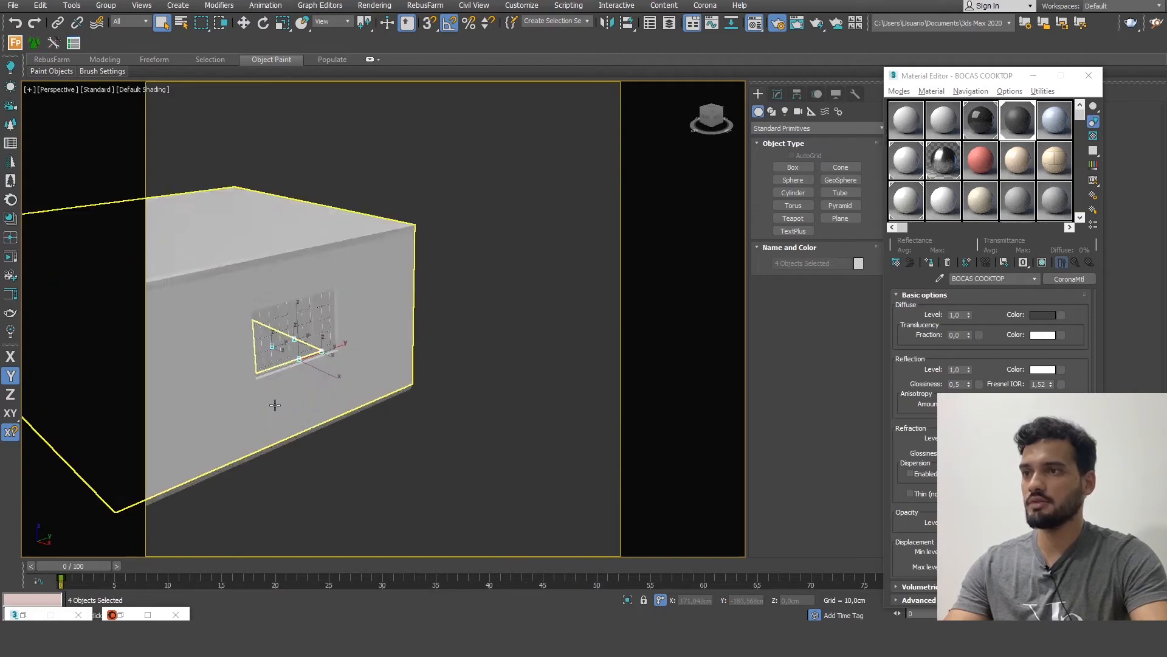
alt+middle_drag(277, 317, 439, 283)
middle_drag(439, 282, 645, 269)
click(382, 221)
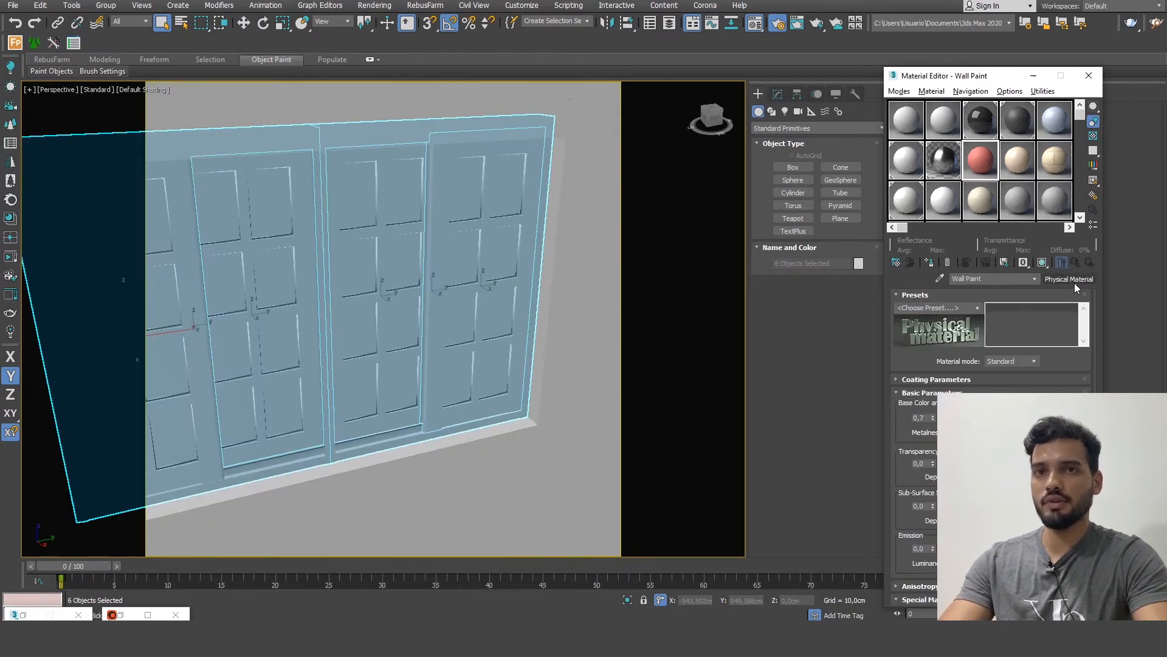
- Change the Wall Paint material to a CoronaMtl and rename it VIDRO
click(1069, 280)
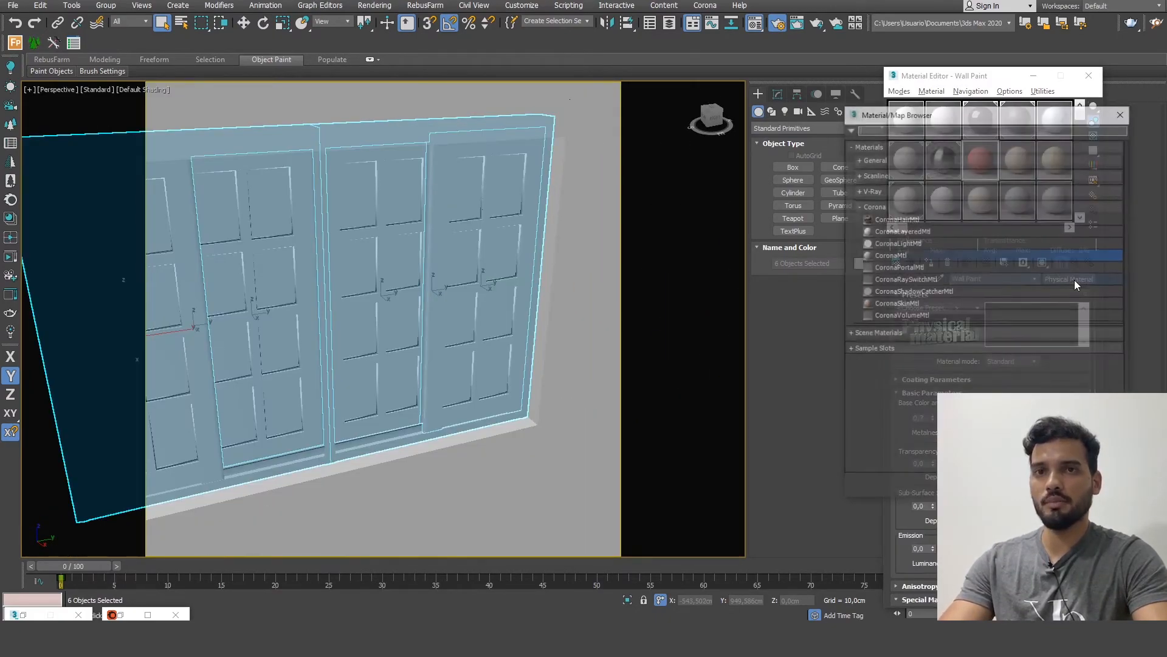
double_click(901, 255)
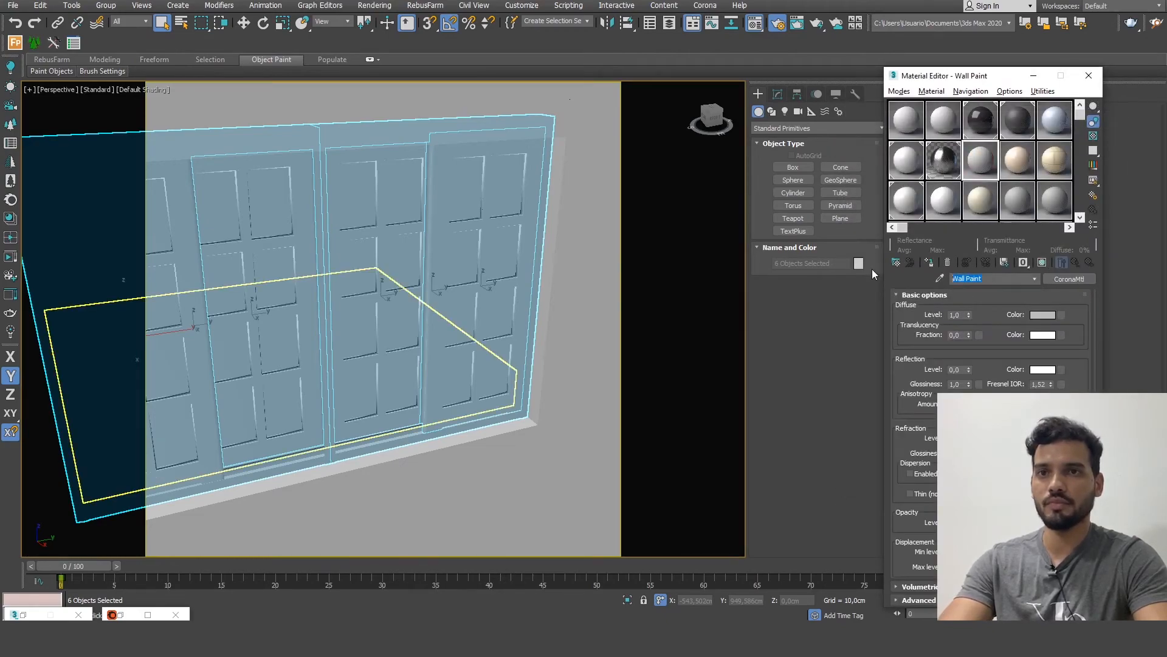
text(VIDRO)
key(Return)
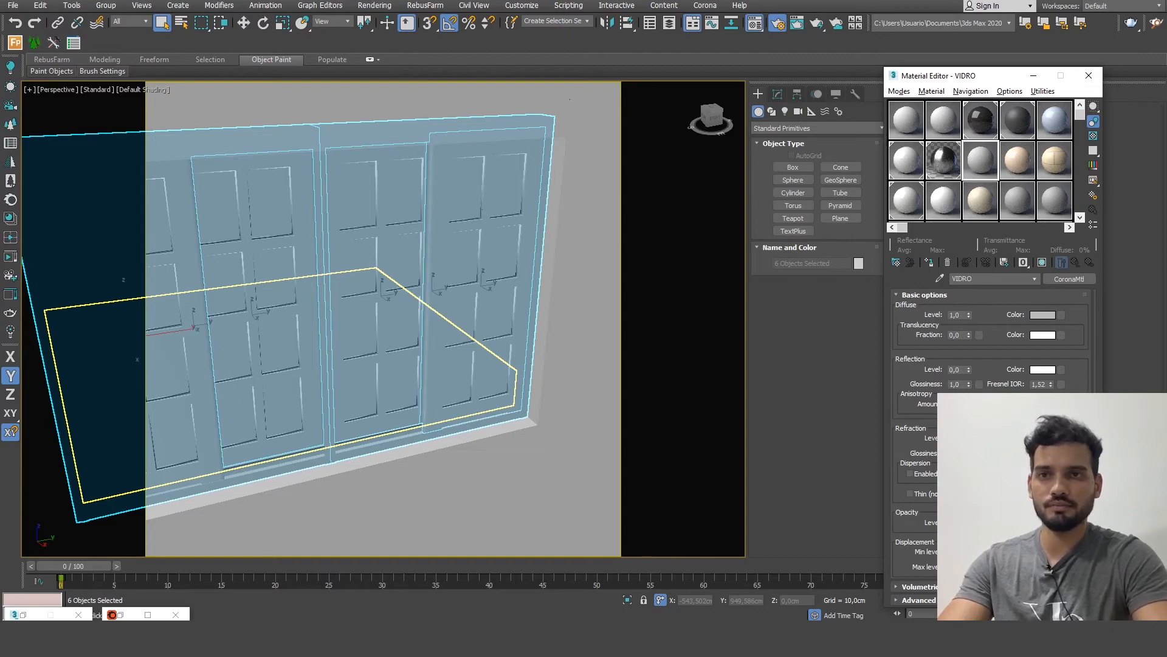
- Set the VIDRO material's reflection level to 1,0 and enable the Thin (no refraction) option
double_click(956, 370)
text(1)
double_click(957, 385)
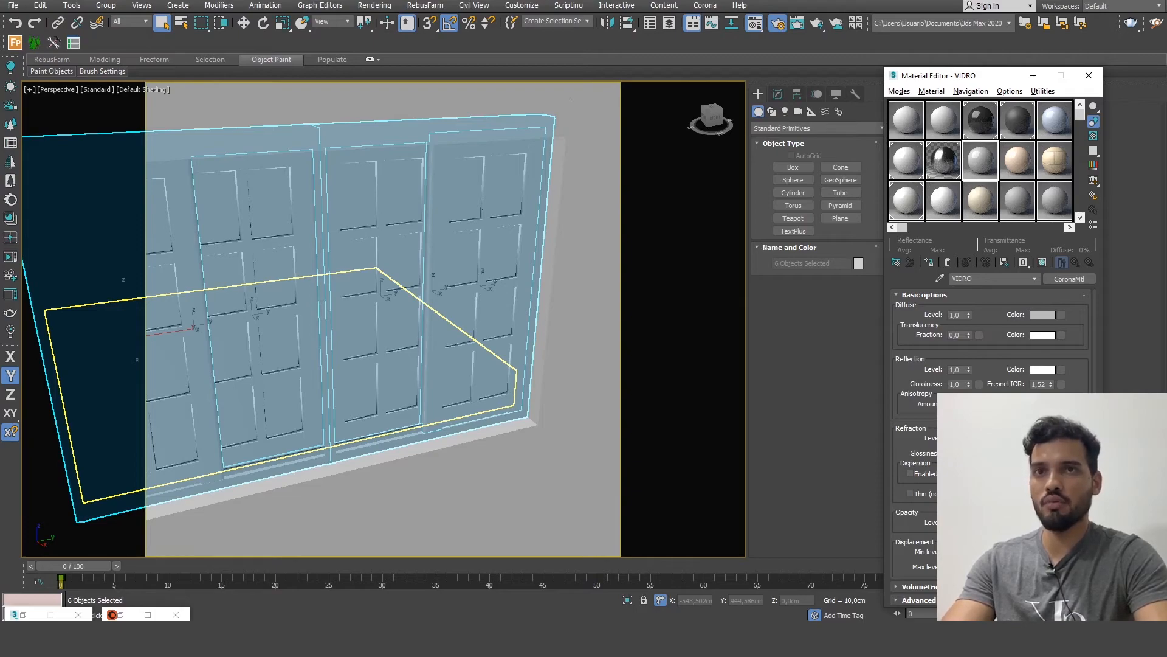
click(910, 494)
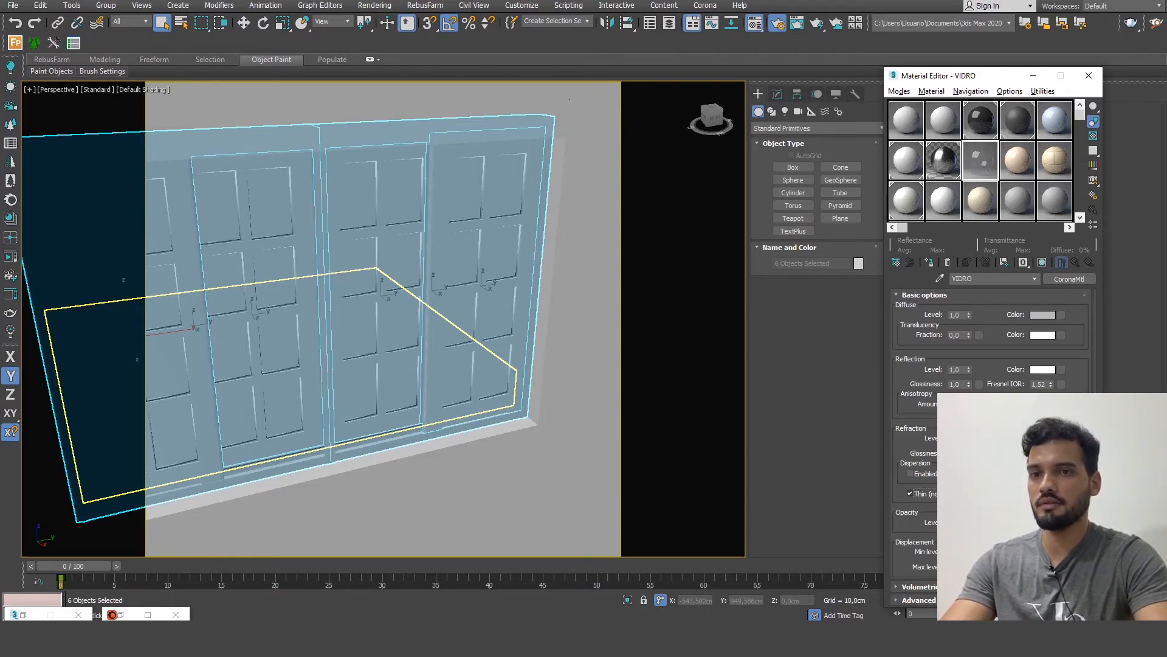
- Assign the white Solid Glass material with 0,85 glossiness to all the selected window objects
key(z)
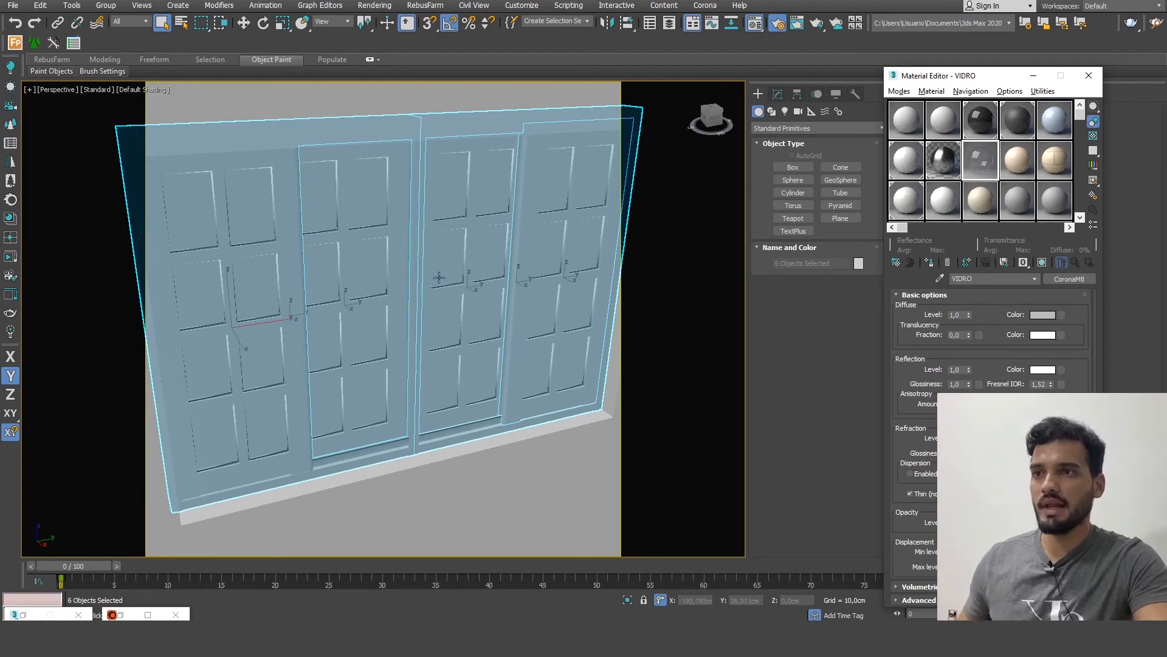
click(909, 162)
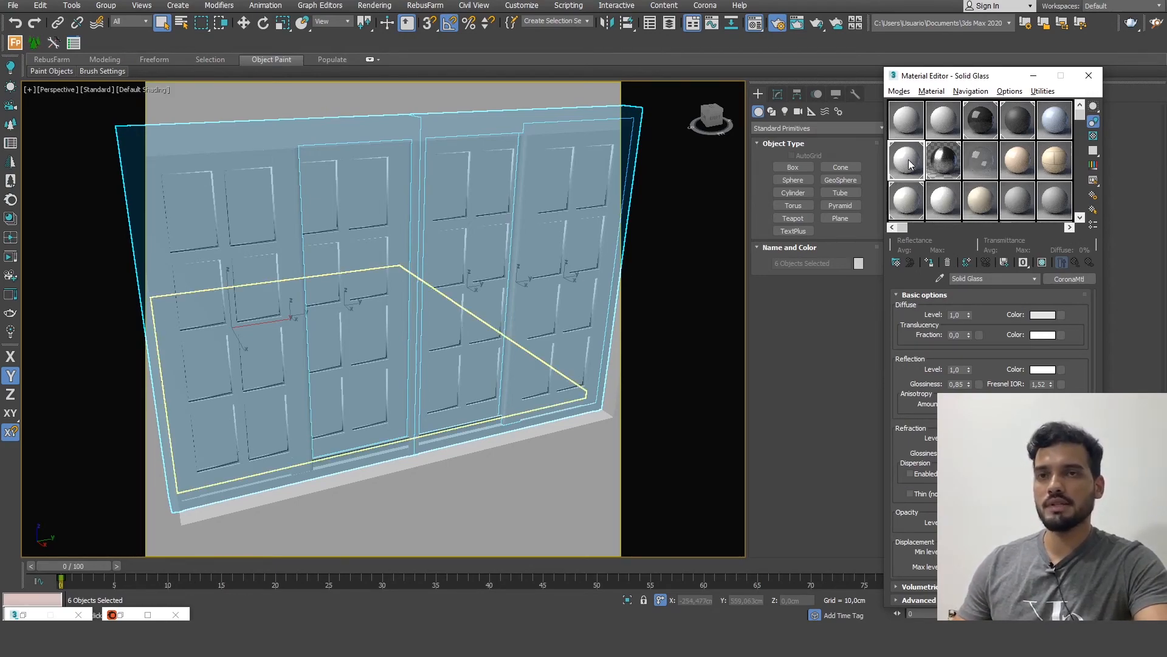
click(928, 265)
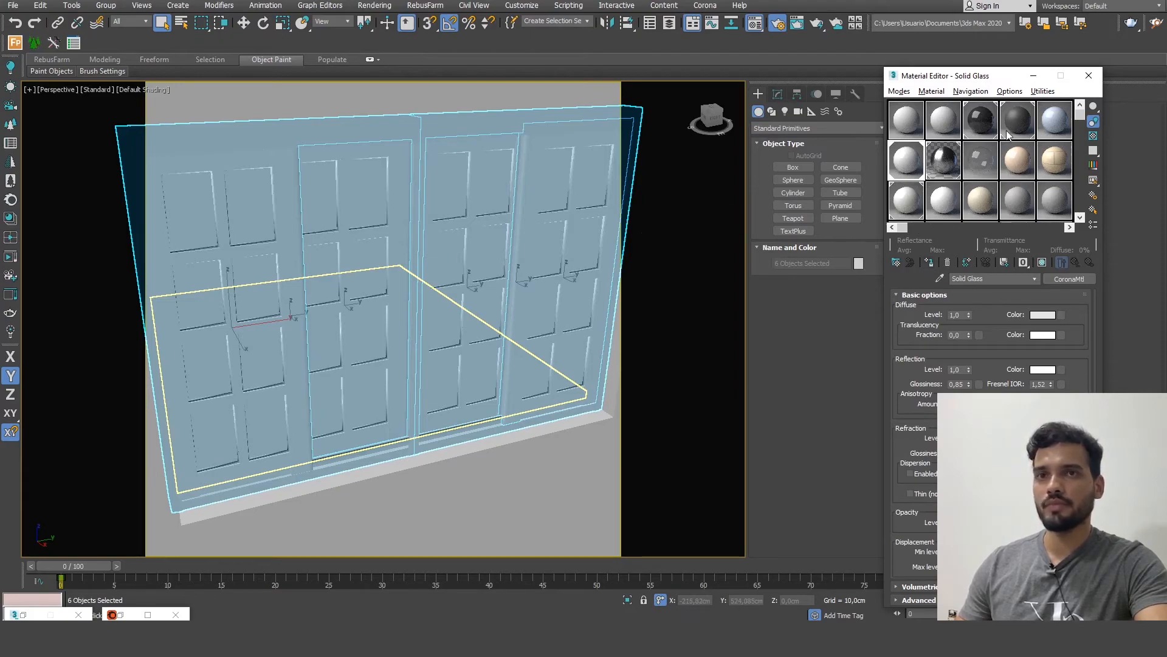
- Add an Edit Poly modifier to the selected window objects and activate element-level selection
drag(991, 83, 1026, 49)
click(807, 131)
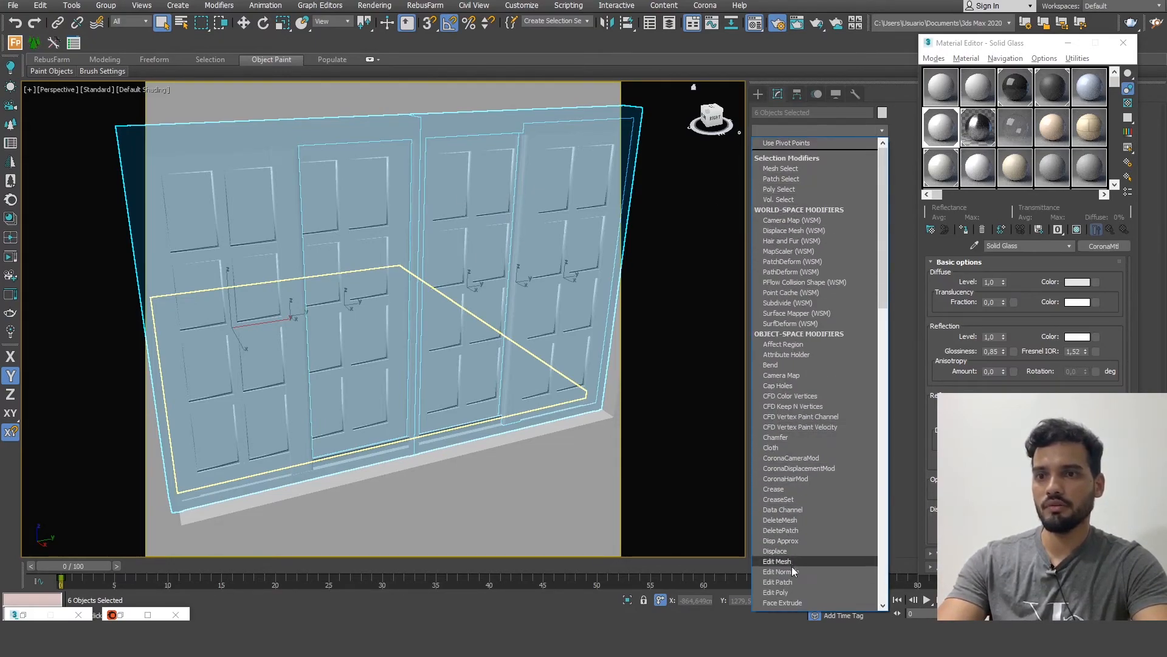
click(796, 591)
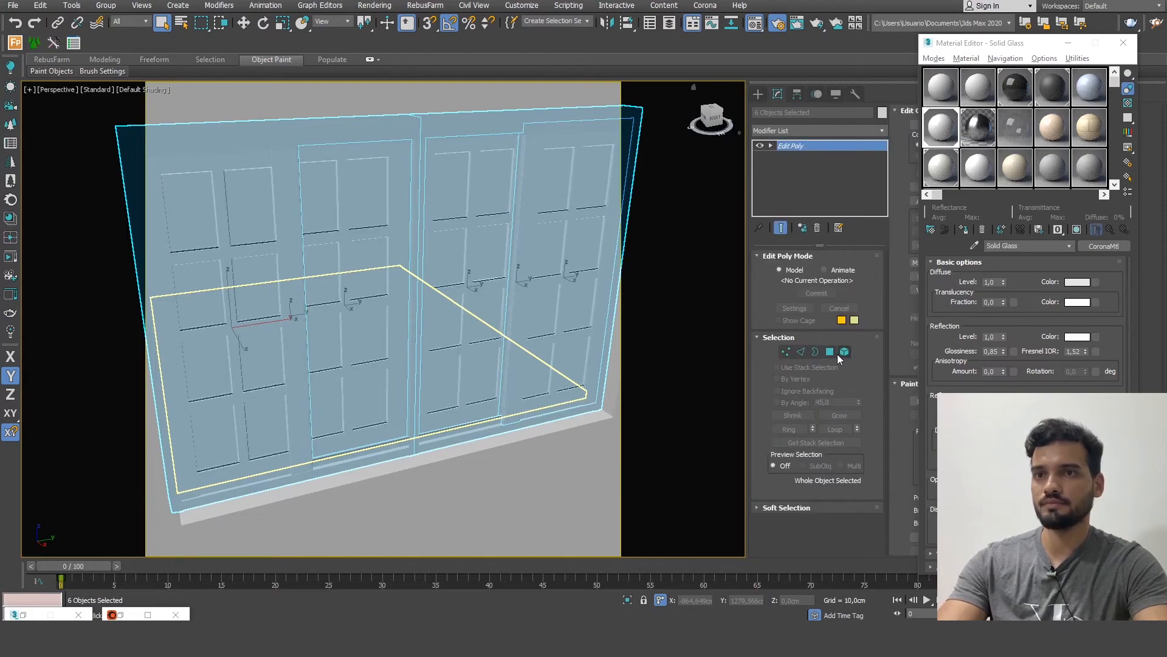
click(846, 353)
- Select every glass pane element in the window's four leaves and detach them from the frames
click(205, 217)
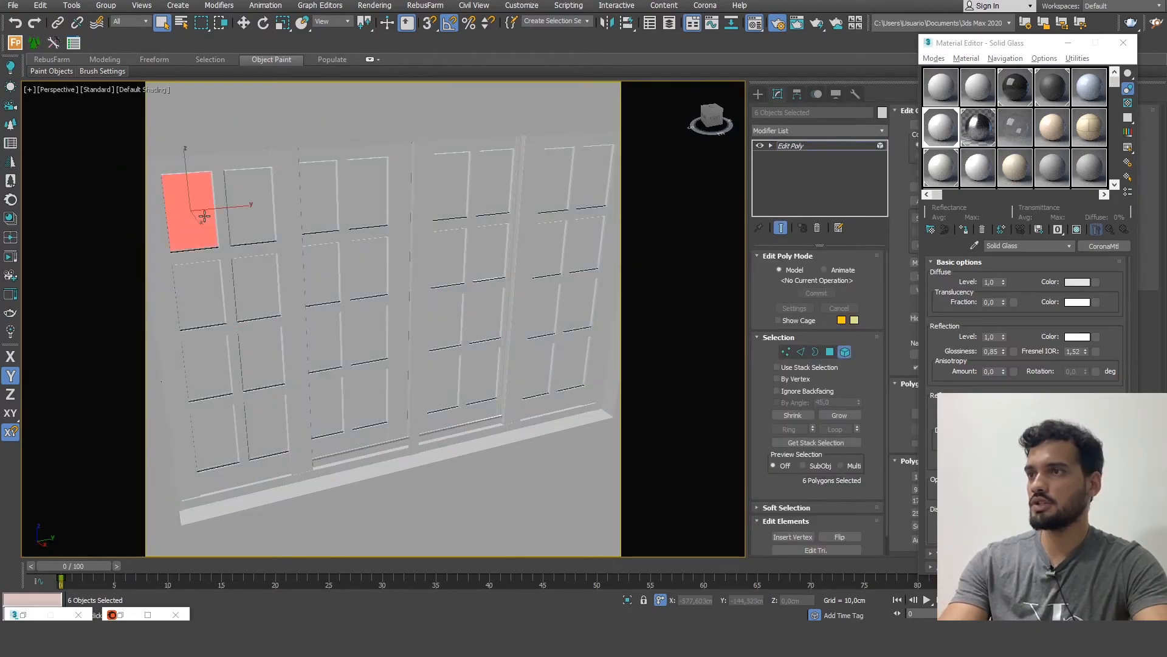
ctrl+click(253, 281)
ctrl+click(206, 372)
ctrl+click(265, 360)
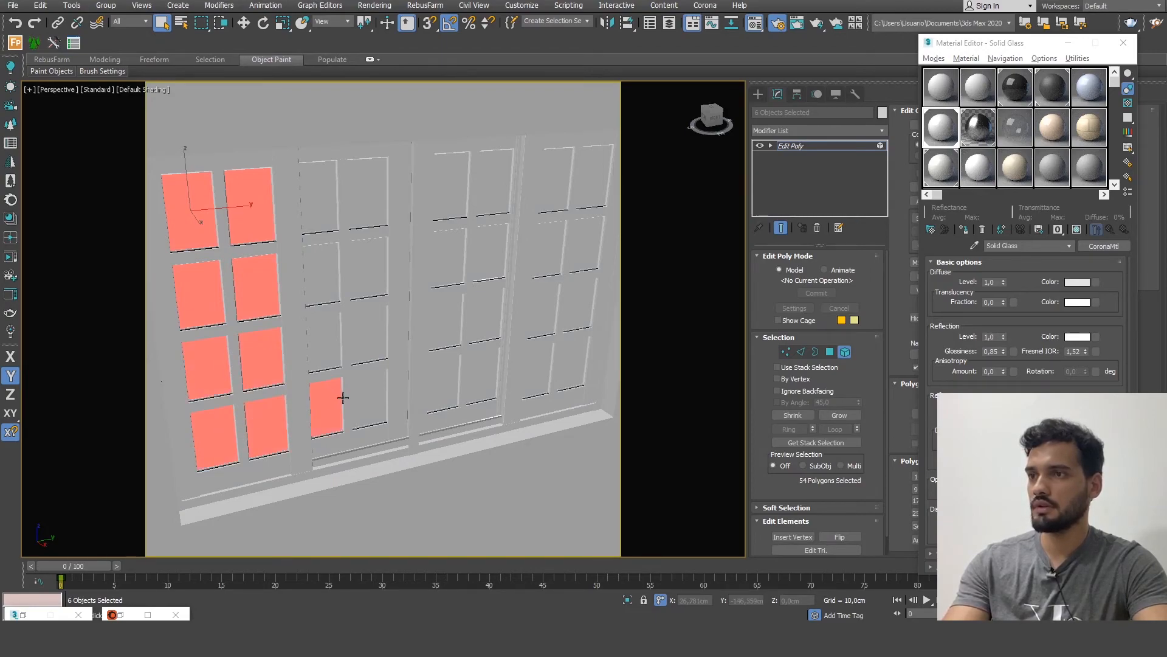
ctrl+click(367, 345)
ctrl+click(323, 340)
ctrl+click(322, 286)
ctrl+click(361, 255)
ctrl+click(365, 192)
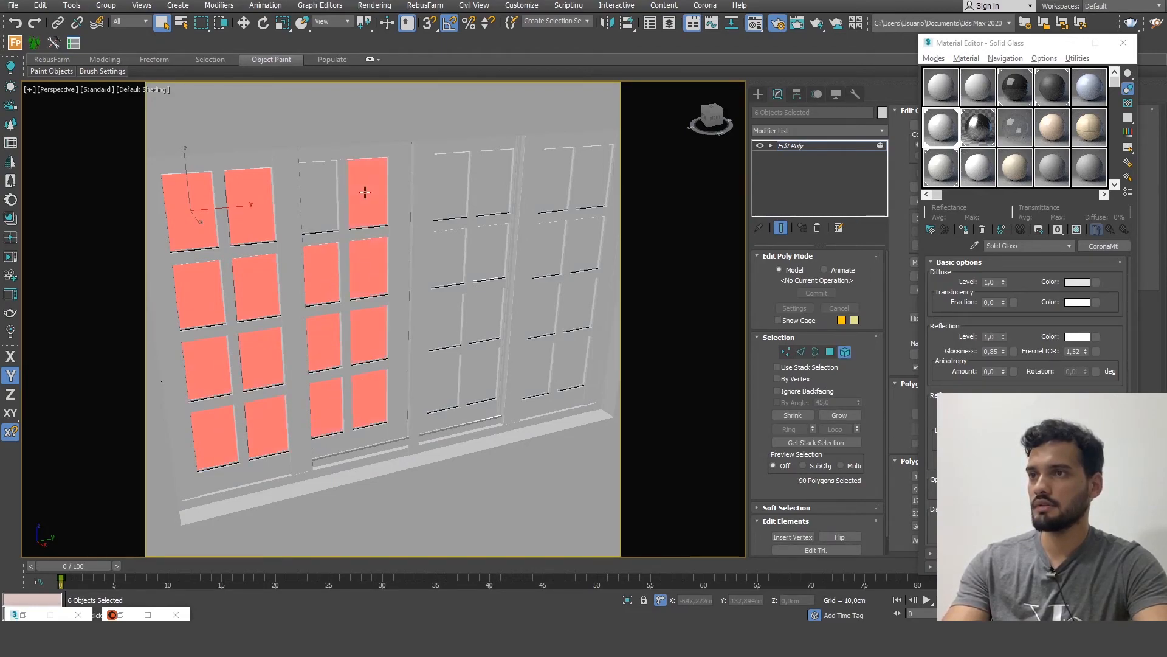
ctrl+click(452, 186)
ctrl+click(488, 186)
ctrl+click(495, 244)
ctrl+click(455, 250)
ctrl+click(541, 363)
ctrl+click(566, 359)
ctrl+click(582, 308)
ctrl+click(547, 304)
ctrl+click(546, 260)
ctrl+click(583, 246)
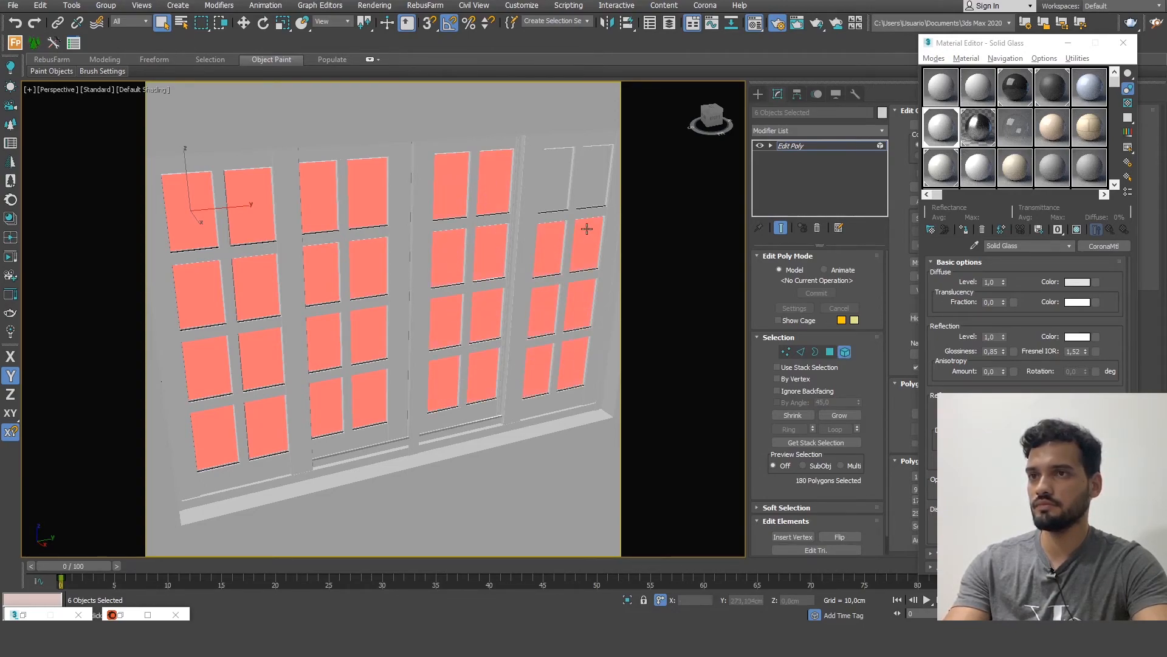
drag(1019, 48, 758, 33)
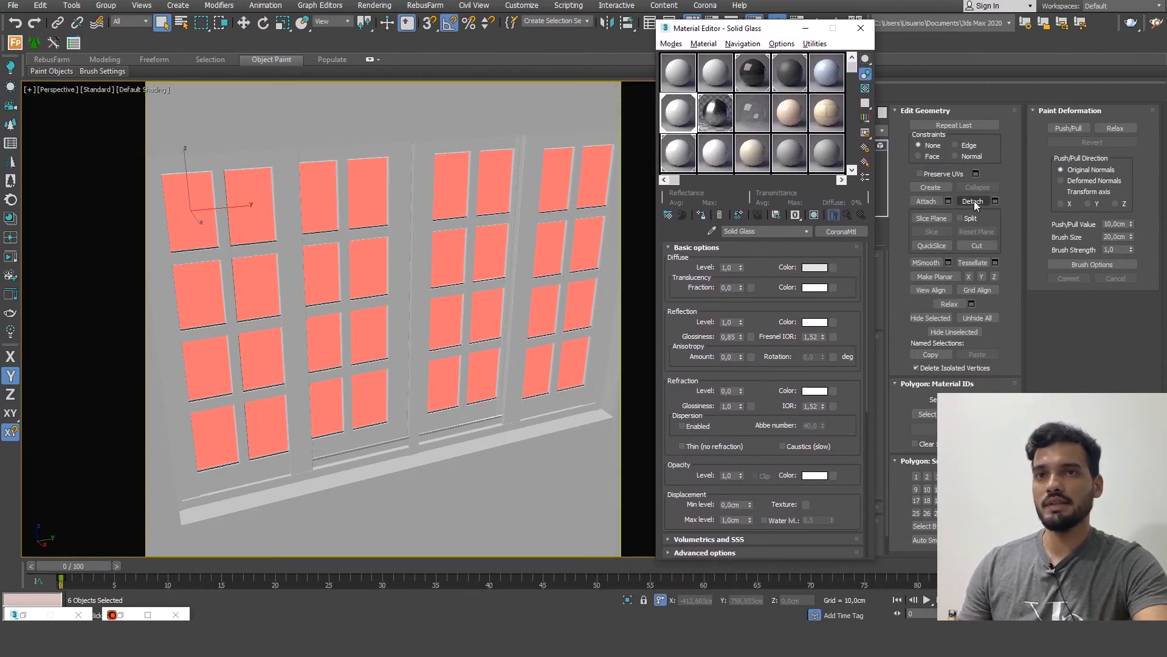
click(973, 202)
drag(760, 29, 947, 44)
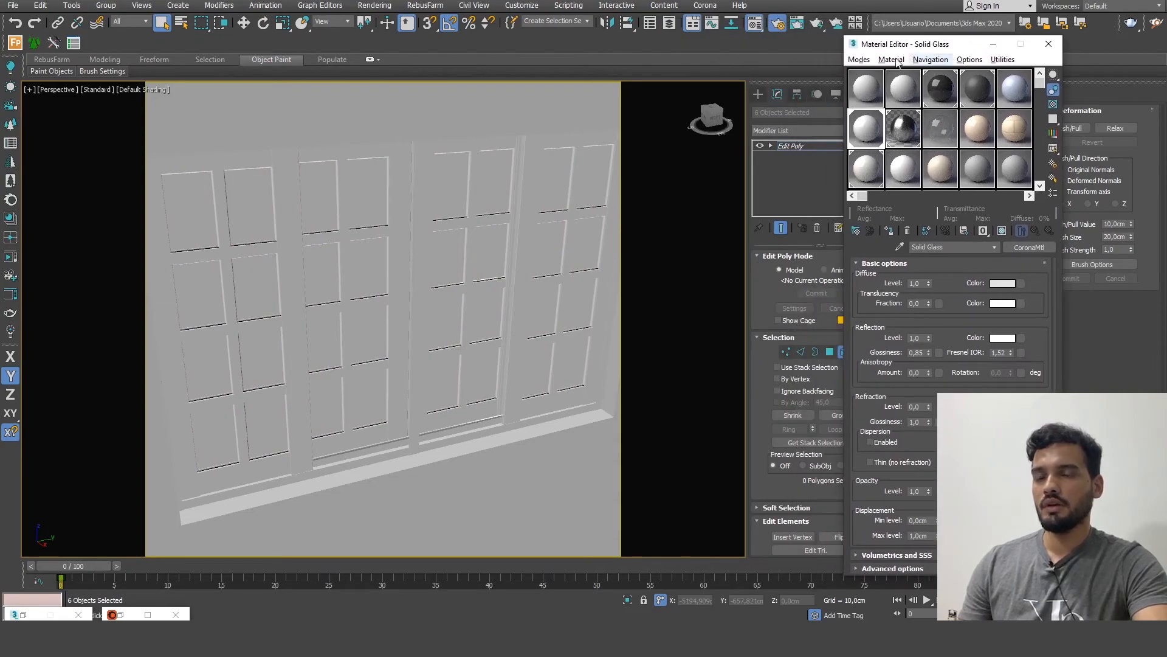
- Assign the VIDRO material to the four detached glass pane objects of the window
click(757, 96)
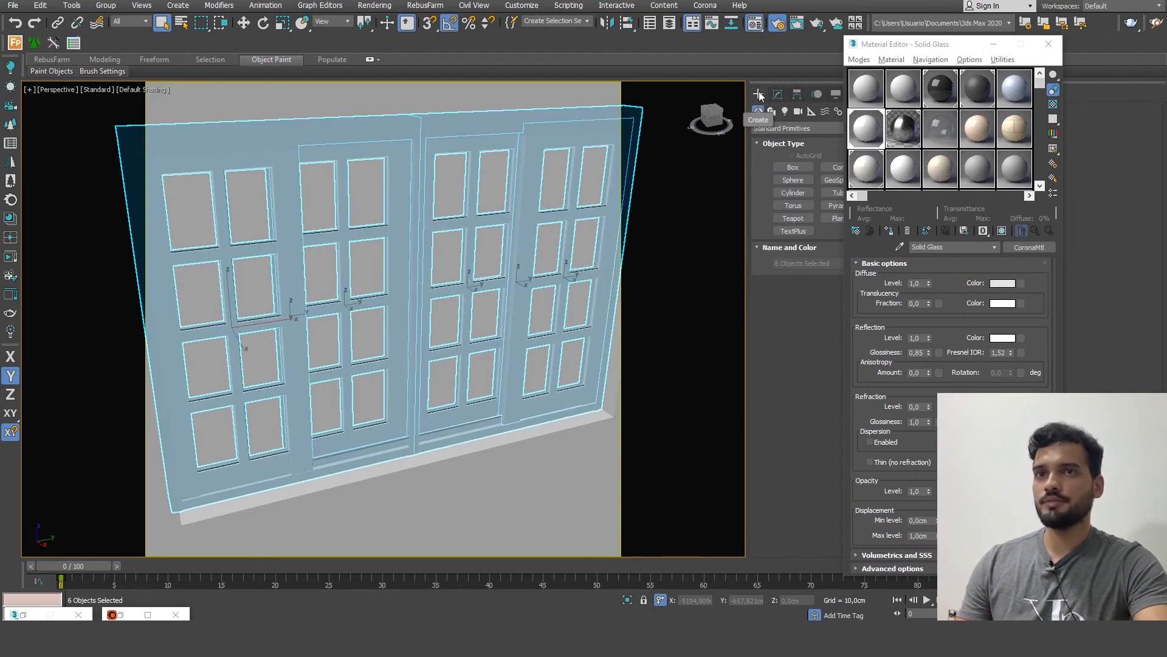
click(200, 201)
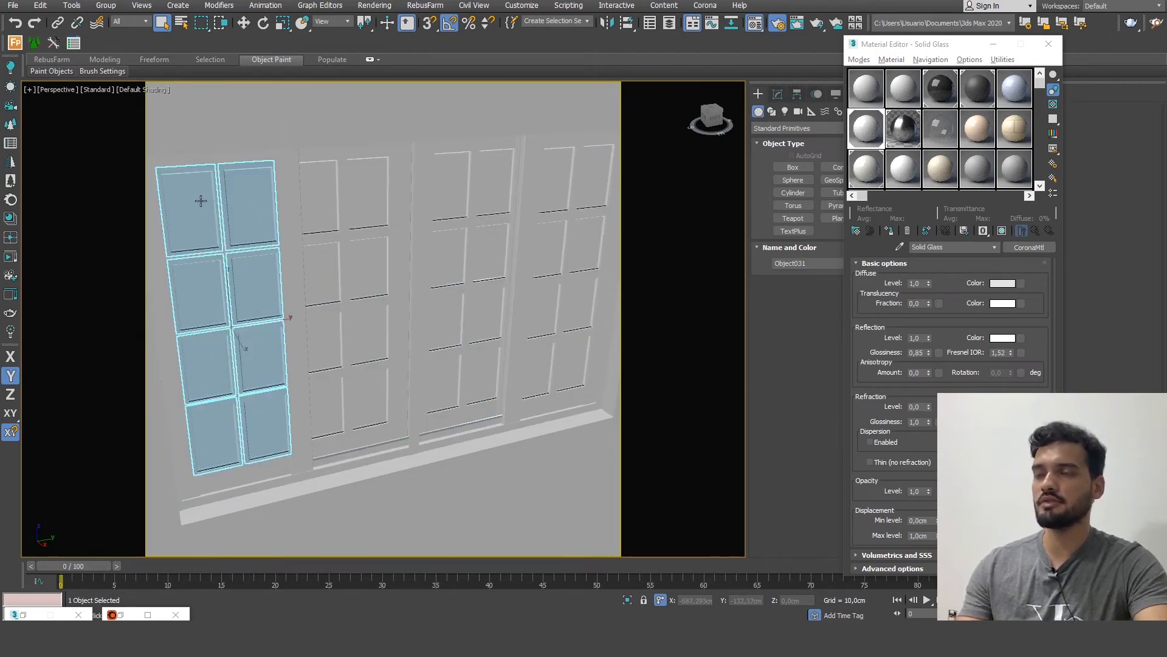
ctrl+click(331, 193)
ctrl+click(448, 168)
ctrl+click(544, 166)
key(ctrl+z)
ctrl+click(550, 194)
click(943, 128)
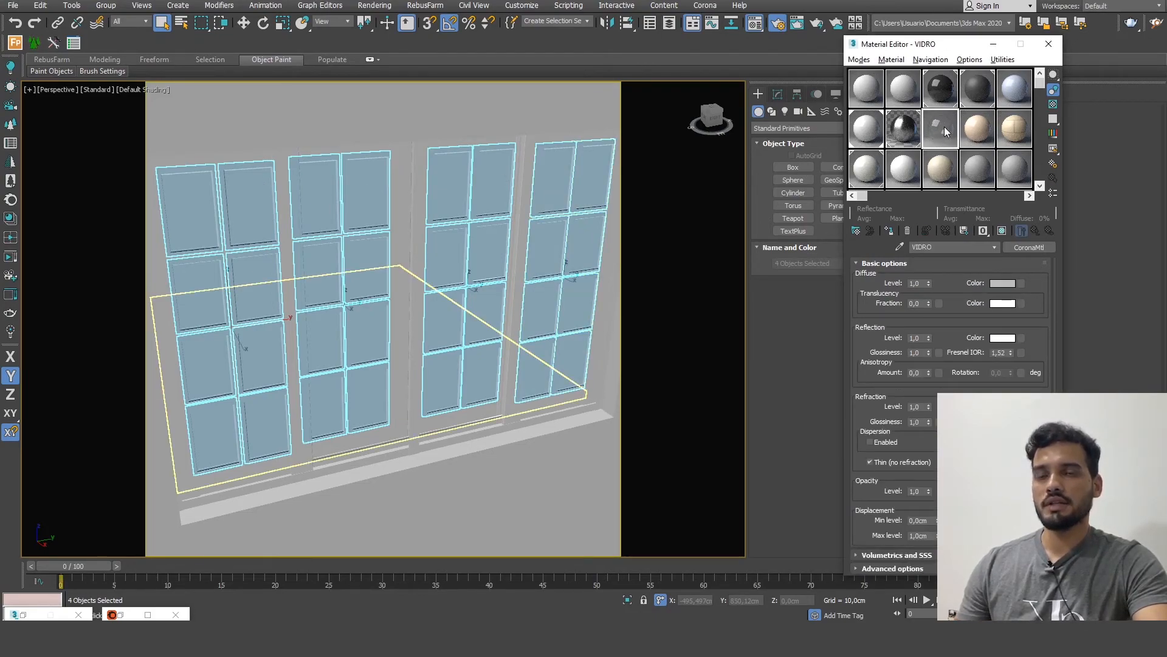
click(889, 231)
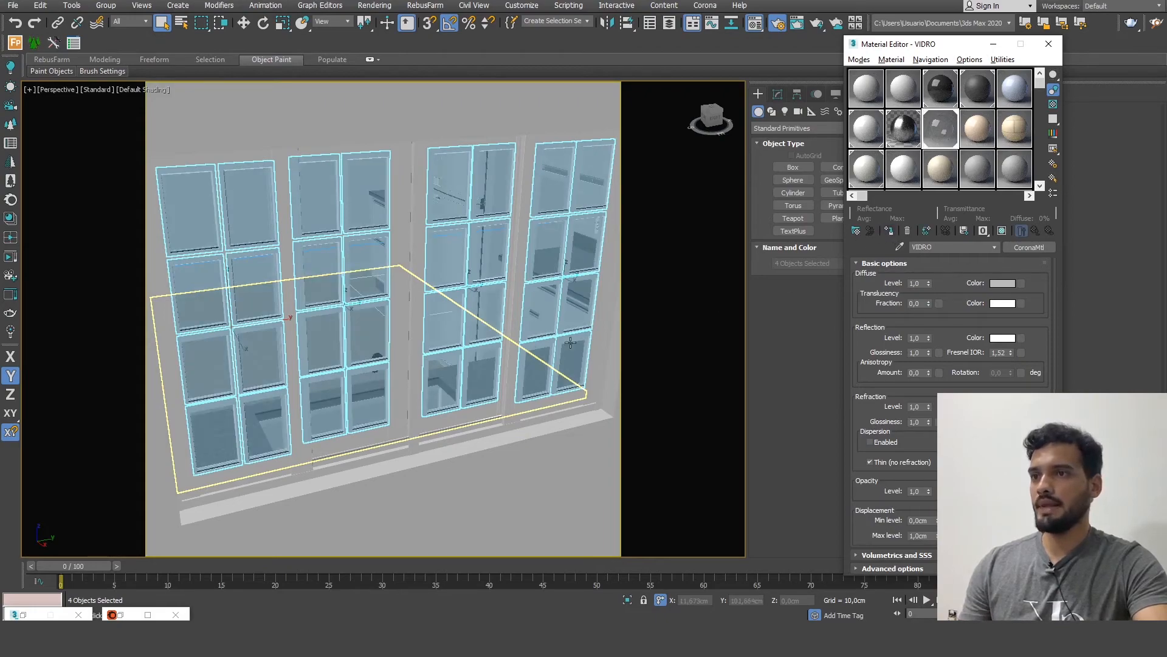
- Assign the Iron Clean metal from the Corona Material Library to the sink faucet
key(c)
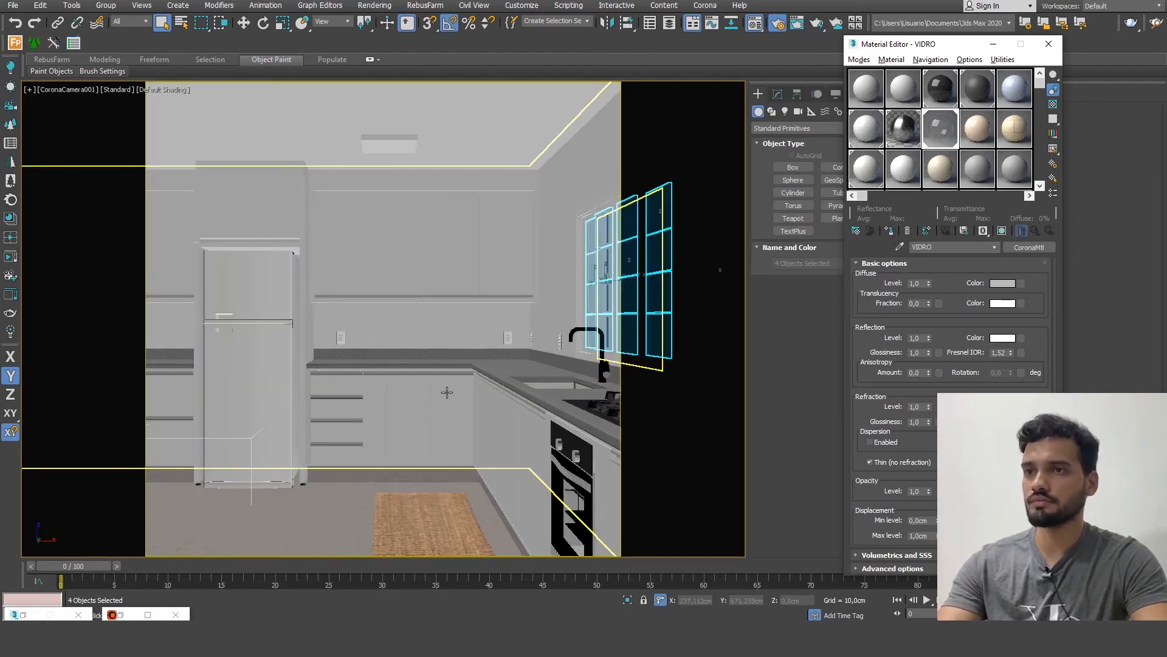
click(605, 373)
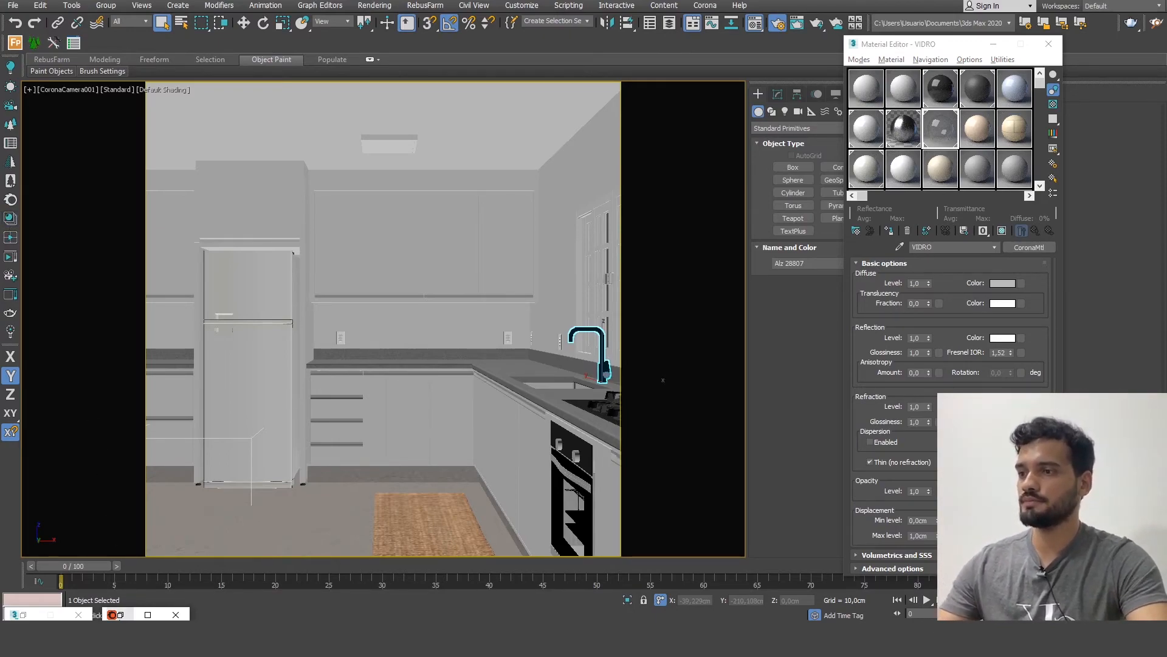
click(120, 615)
click(119, 190)
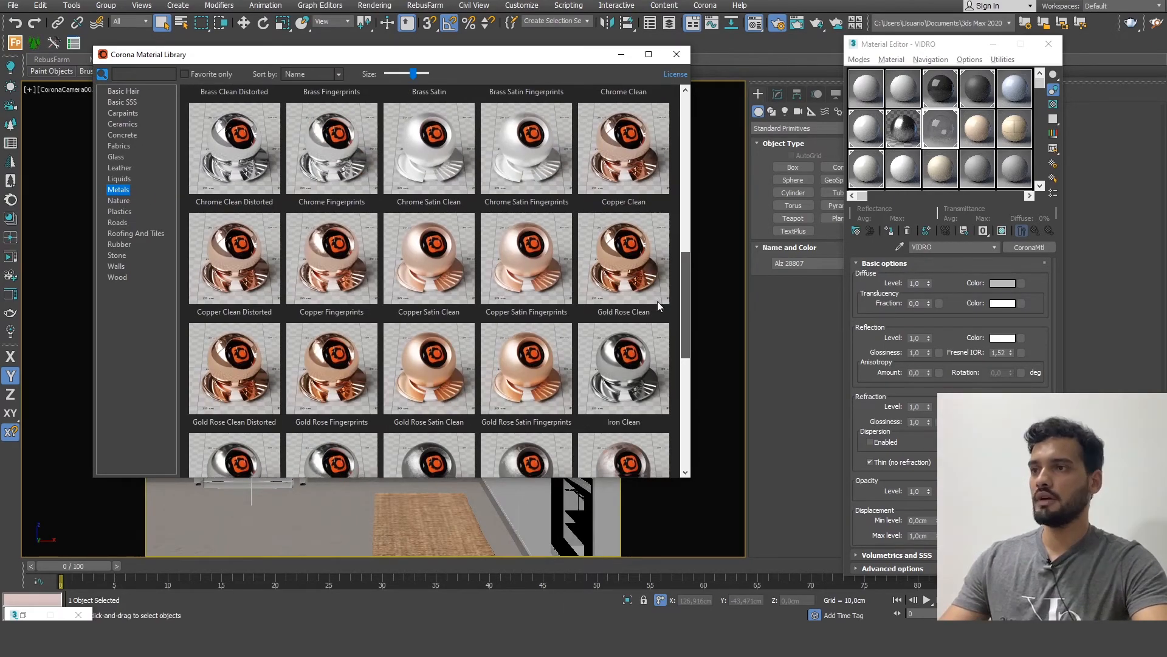
scroll(663, 334, down, 3)
drag(674, 352, 673, 349)
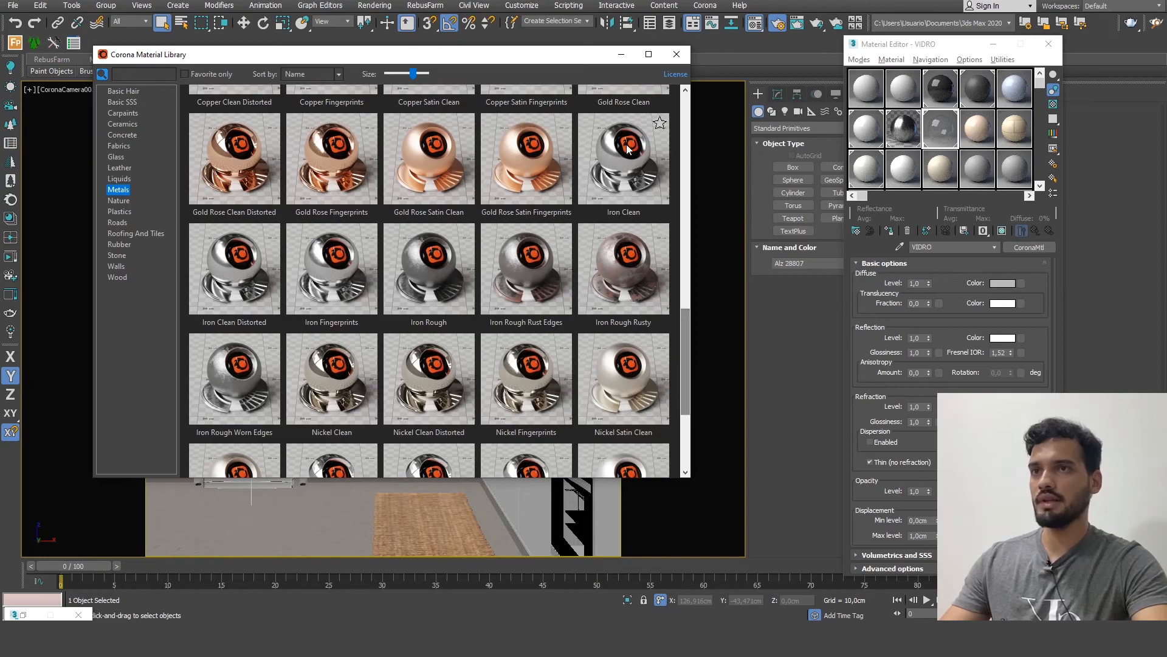
right_click(599, 154)
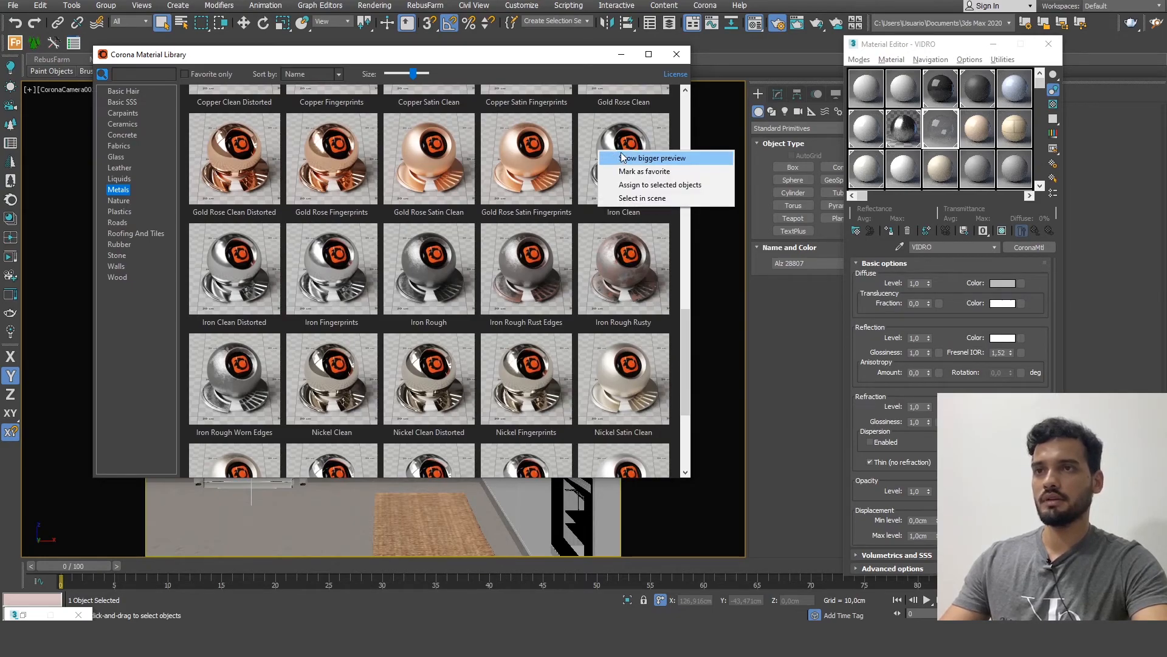
click(642, 189)
click(621, 56)
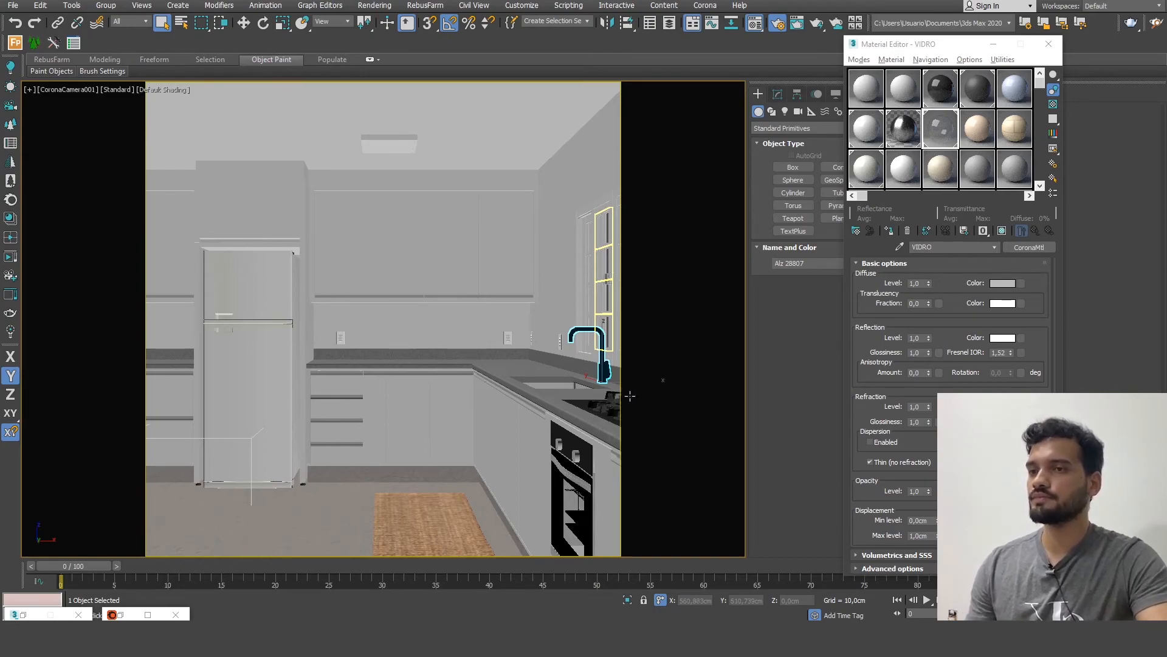
- Select the sink basin in the countertop and bring up the Corona Material Library
click(559, 386)
click(134, 613)
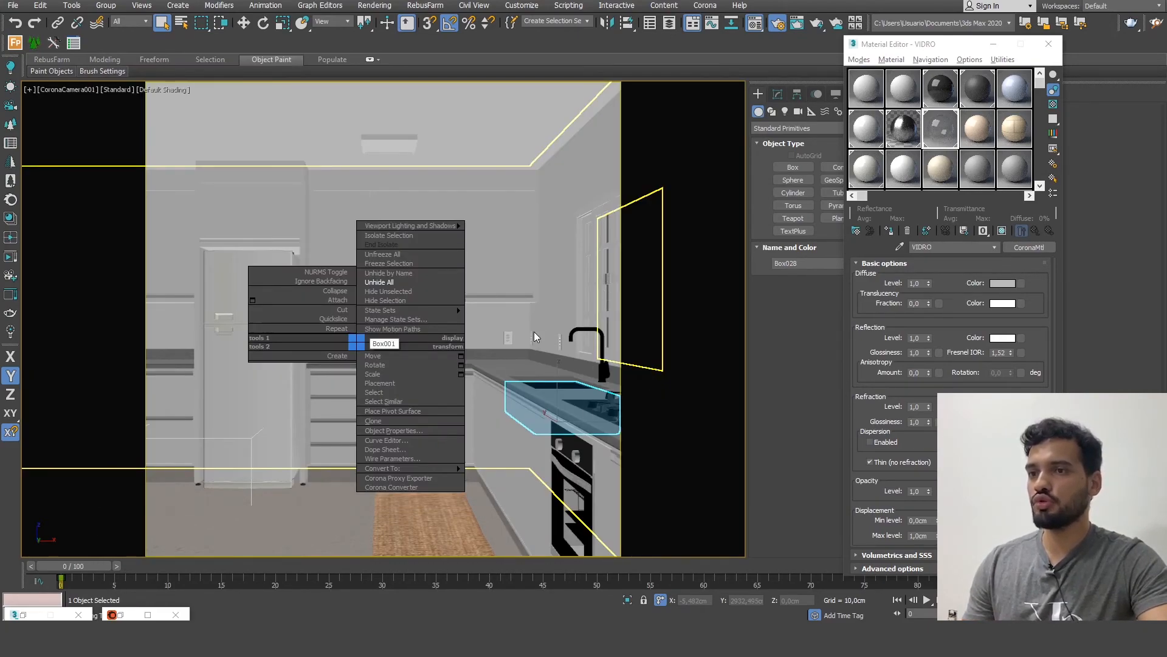
- Convert all scene materials, maps and lights with the Corona Converter, keeping its default options
click(487, 325)
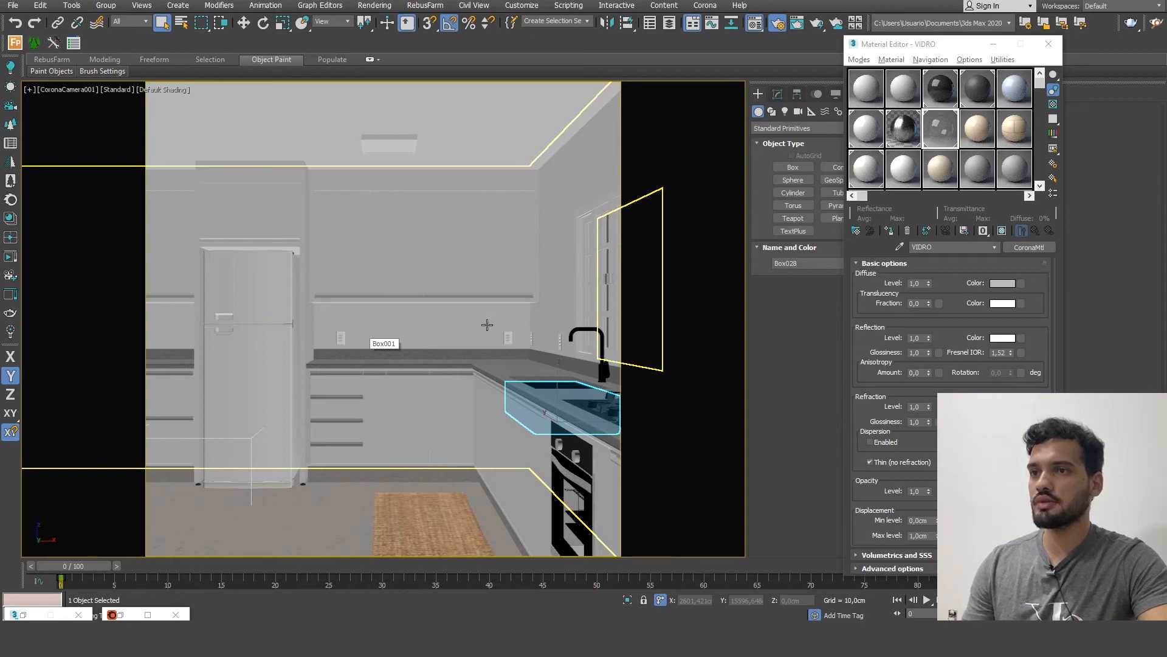
right_click(392, 320)
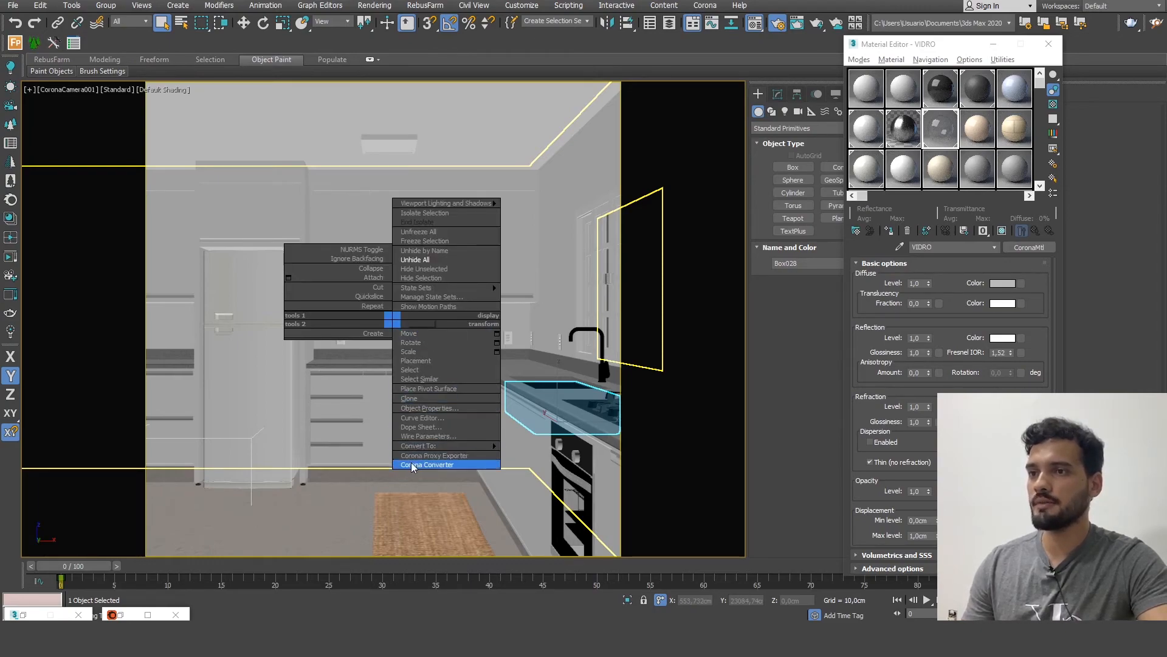
click(457, 465)
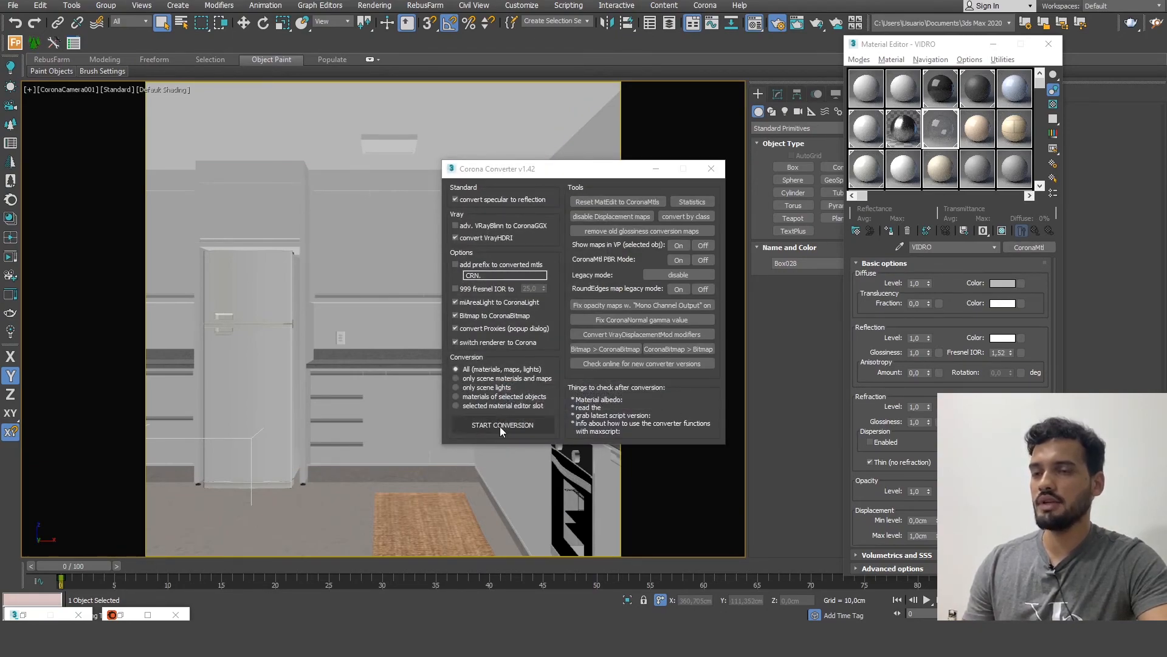
click(518, 425)
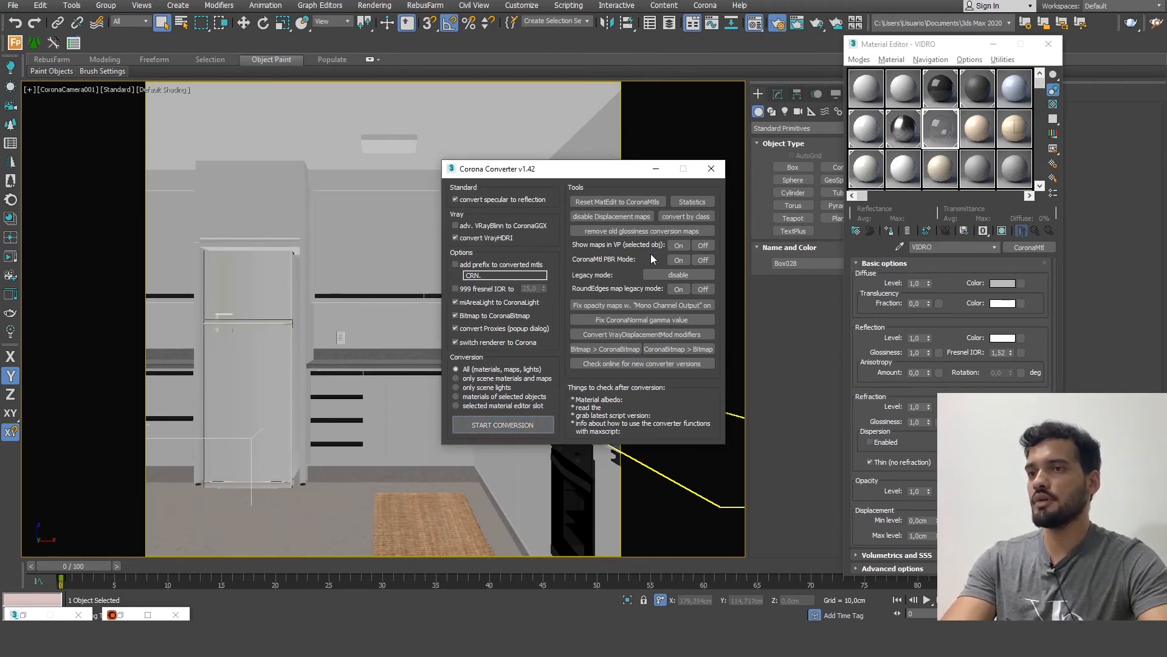
click(715, 175)
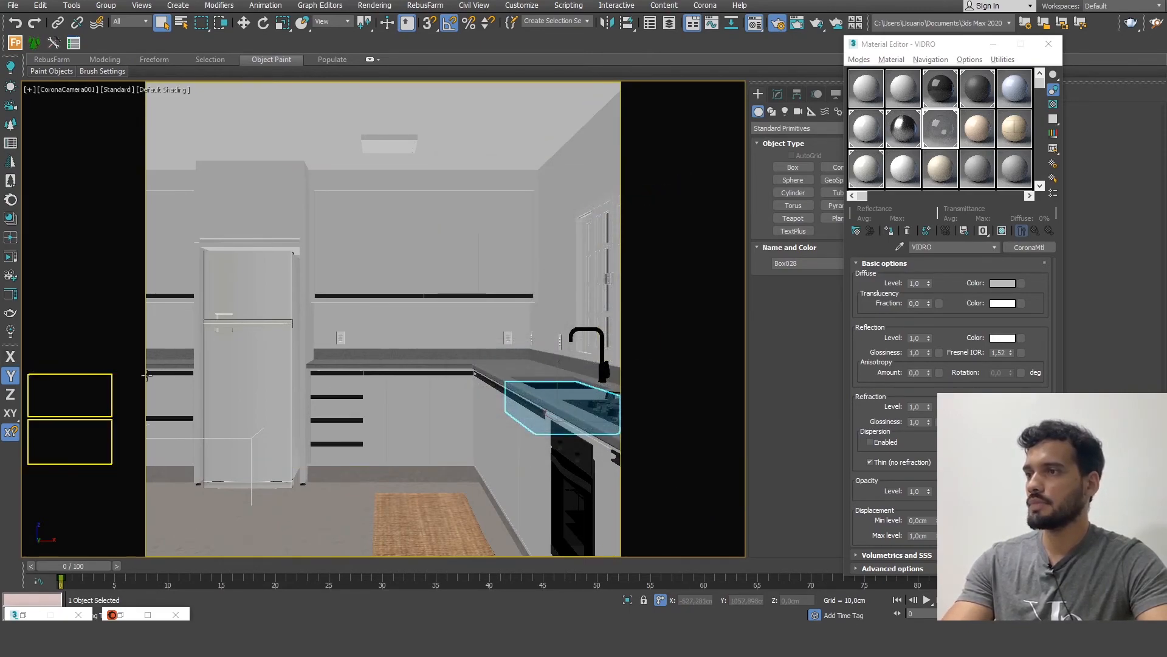
- Render a test of the kitchen from CoronaCamera001 in an enlarged frame buffer
key(shift+q)
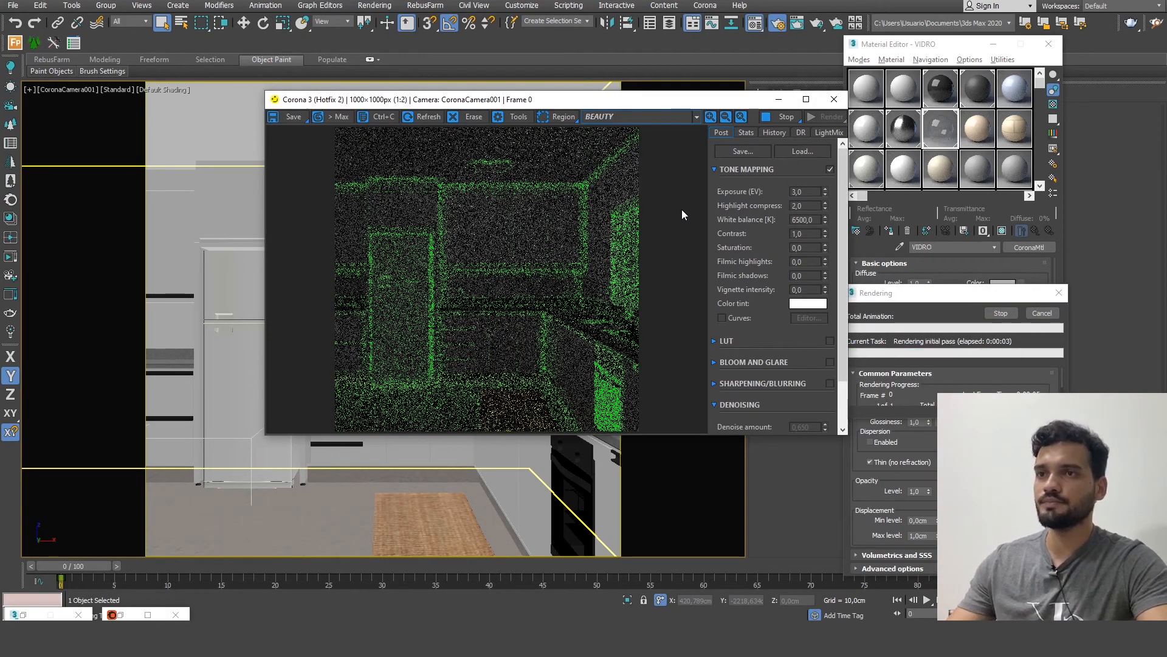
click(805, 99)
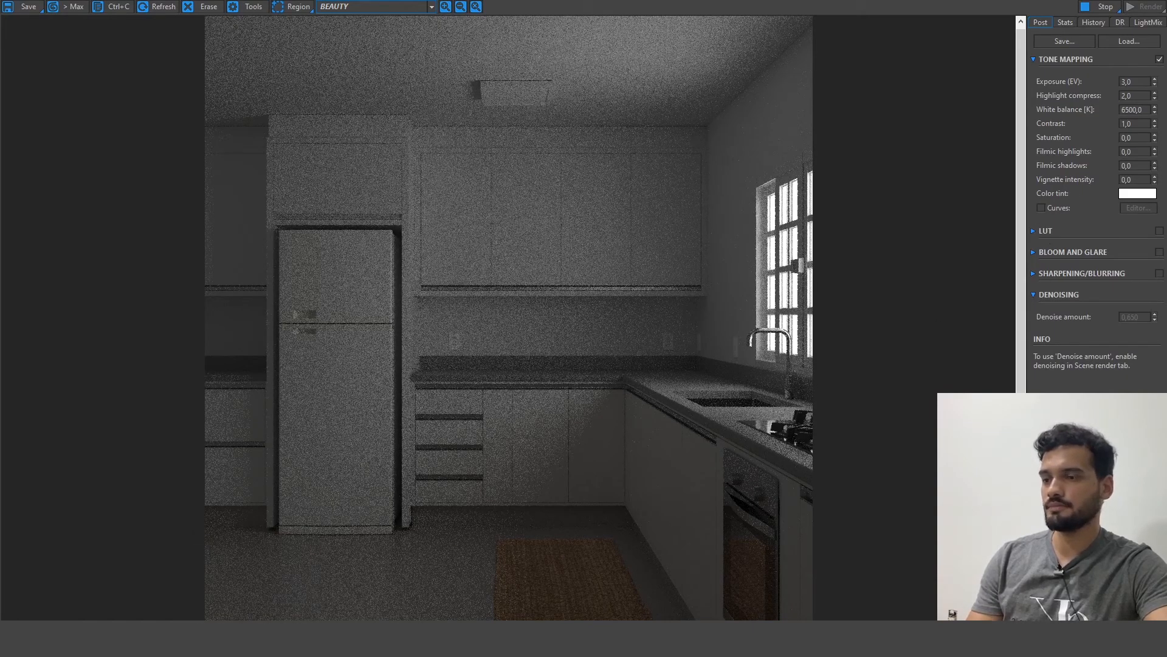
click(1098, 0)
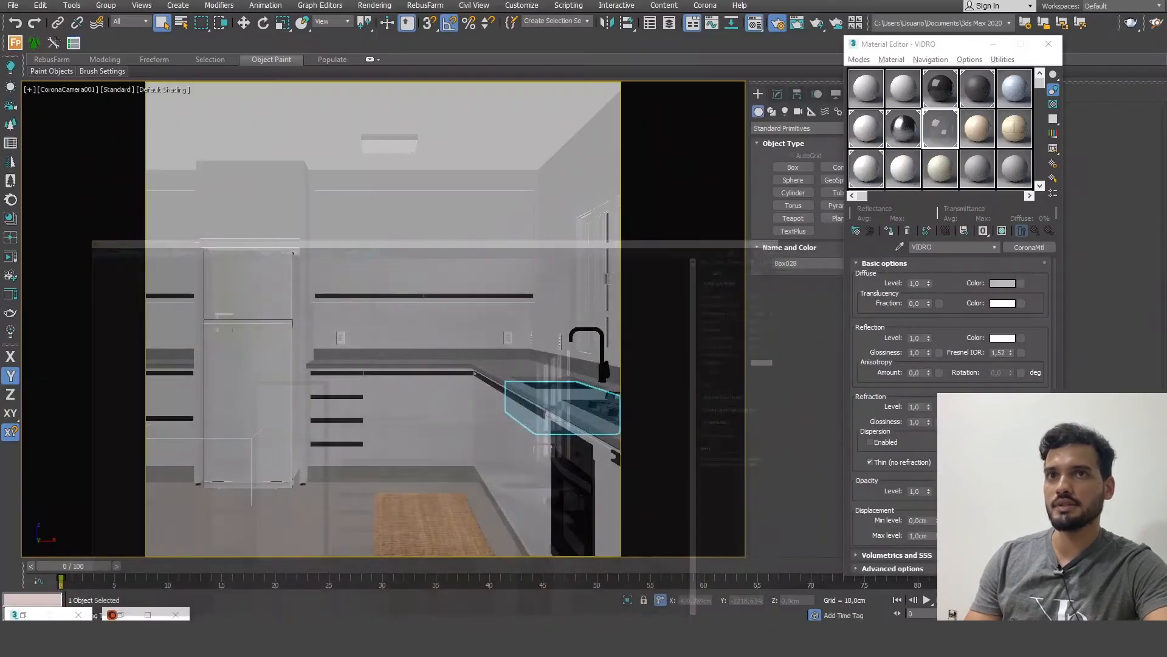
- Create a rectangular Corona light of about 151 × 105 cm covering the window, drawn with snapping in the Right view
key(t)
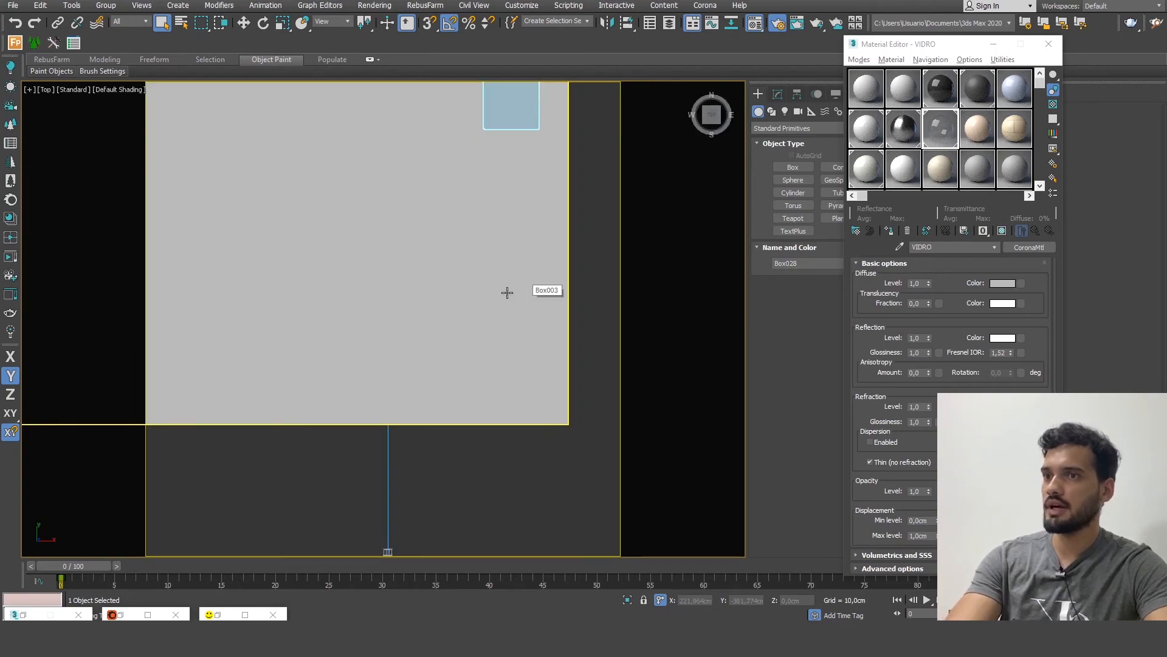
scroll(486, 286, down, 4)
alt+middle_drag(498, 316, 386, 183)
scroll(527, 162, up, 2)
middle_drag(470, 143, 403, 183)
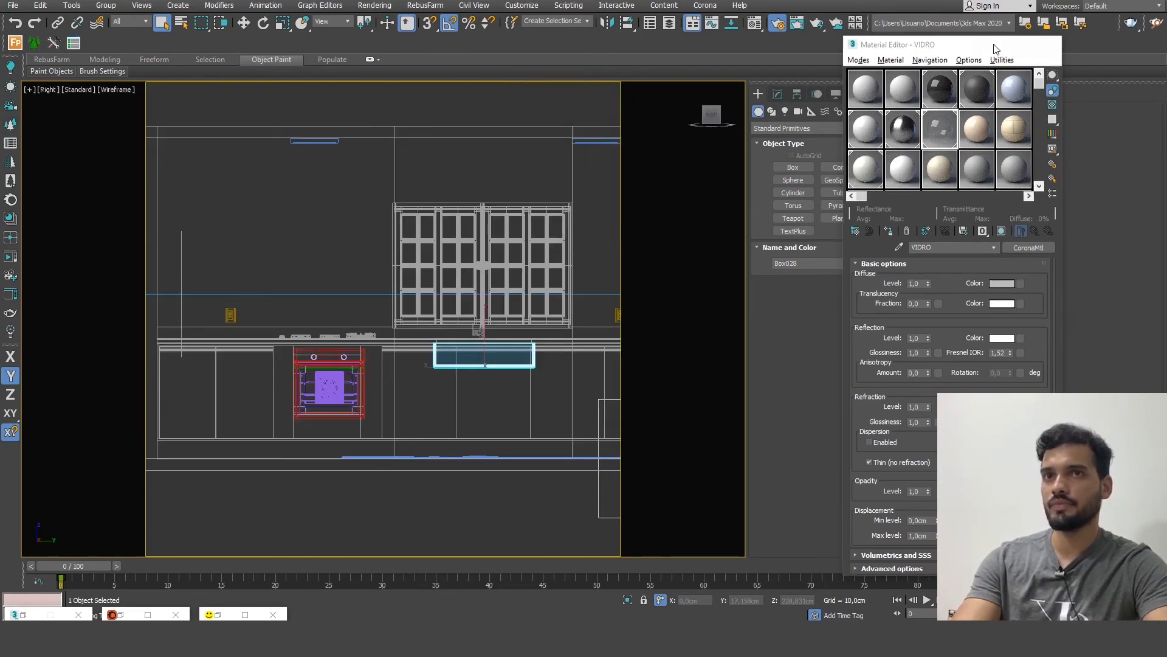
click(10, 69)
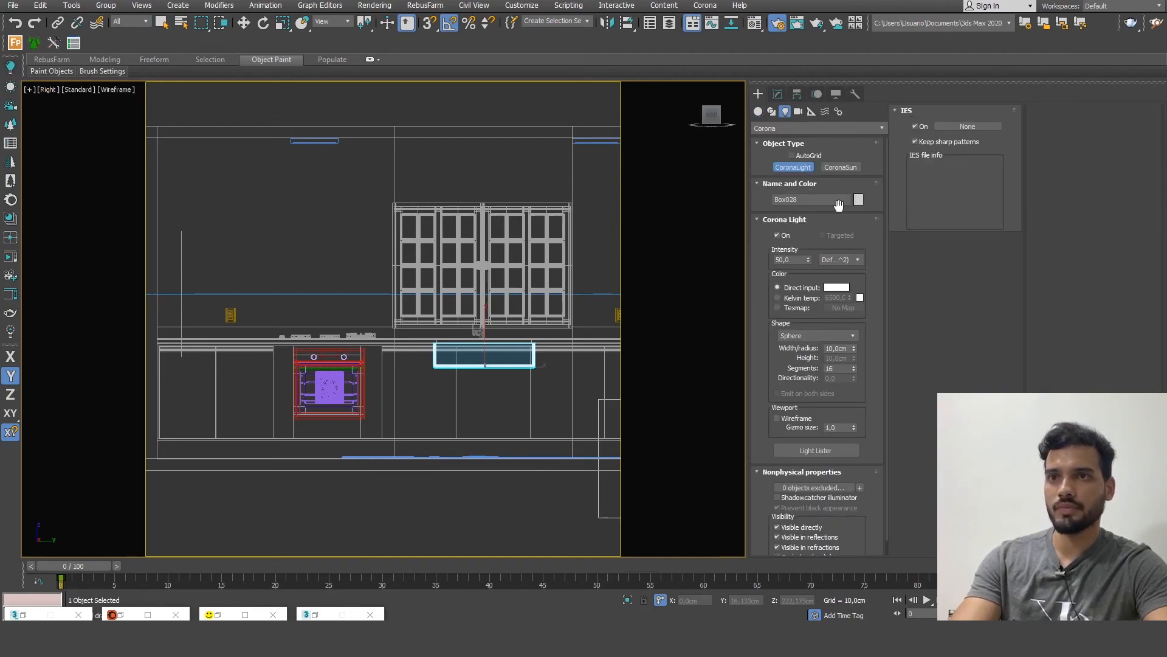
click(793, 336)
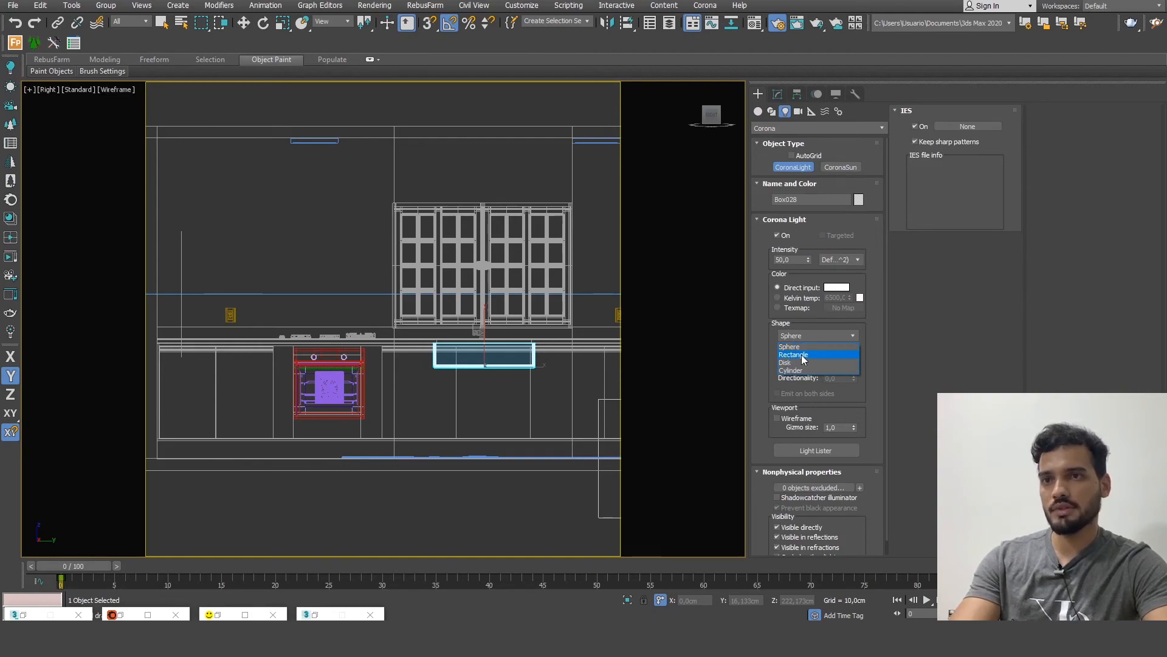
click(797, 355)
key(s)
scroll(569, 328, up, 5)
mouse_move(569, 329)
mouse_down()
mouse_move(547, 365)
mouse_move(486, 301)
mouse_move(367, 227)
mouse_move(406, 209)
mouse_up()
- Move the rectangular light along X in the Top view so it sits outside the room, in front of the window
scroll(547, 365, down, 5)
scroll(375, 231, up, 5)
key(t)
scroll(409, 203, down, 5)
scroll(470, 275, up, 2)
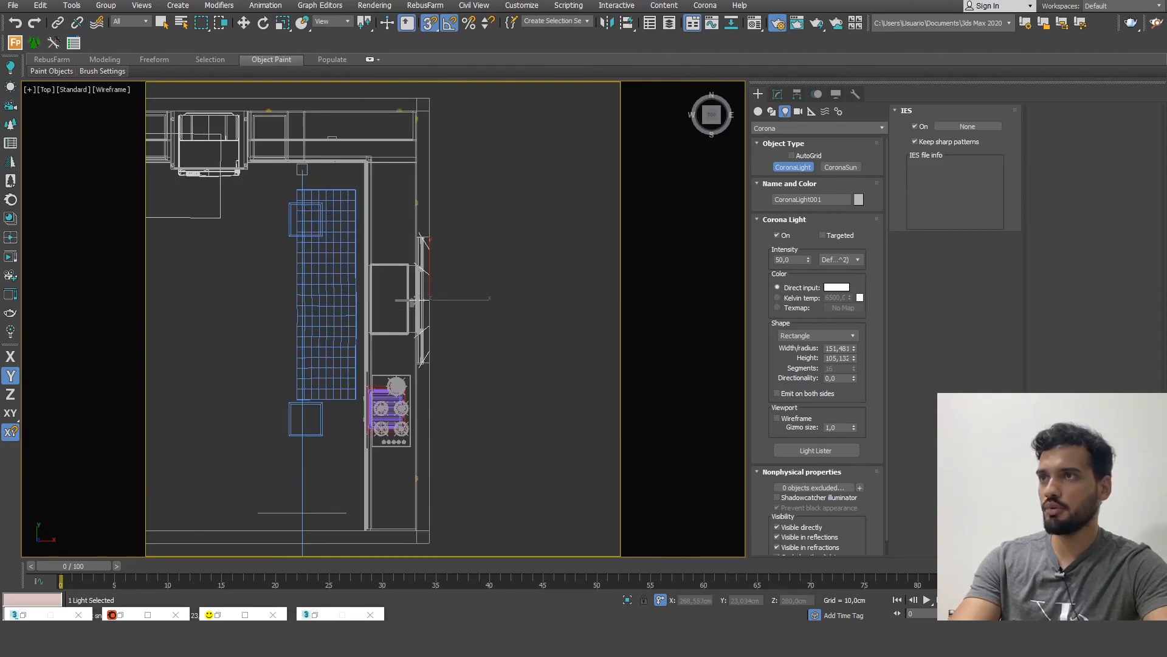
click(244, 23)
drag(458, 300, 506, 300)
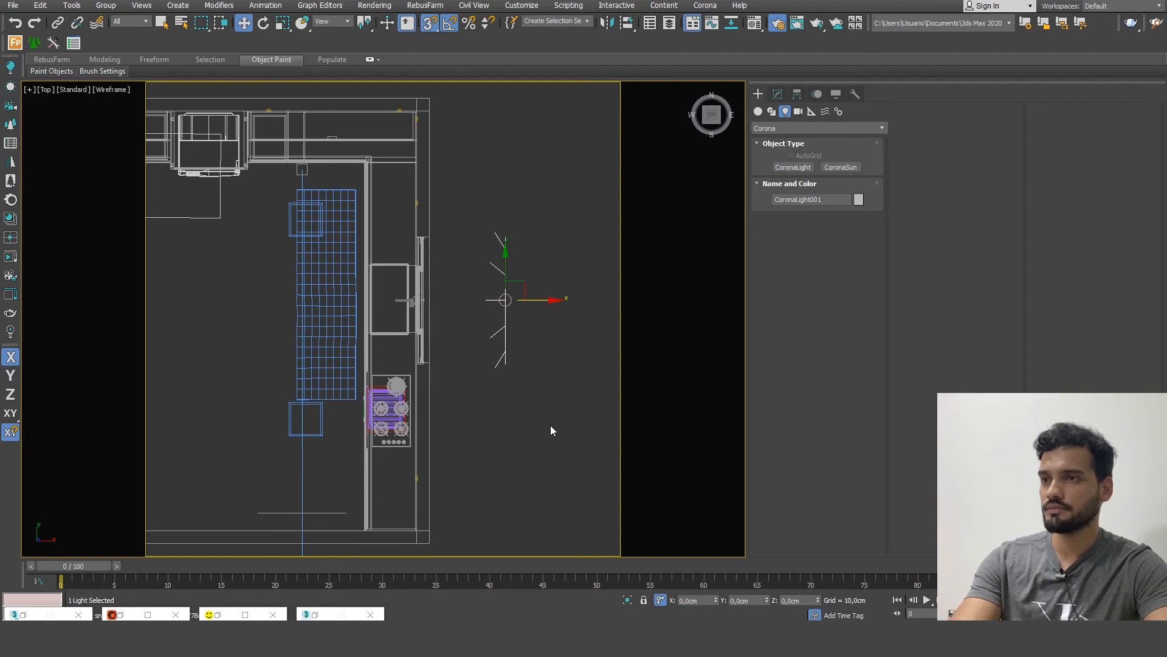
- Store the current test render in the frame buffer history and render the camera view again with the window light
key(c)
click(222, 617)
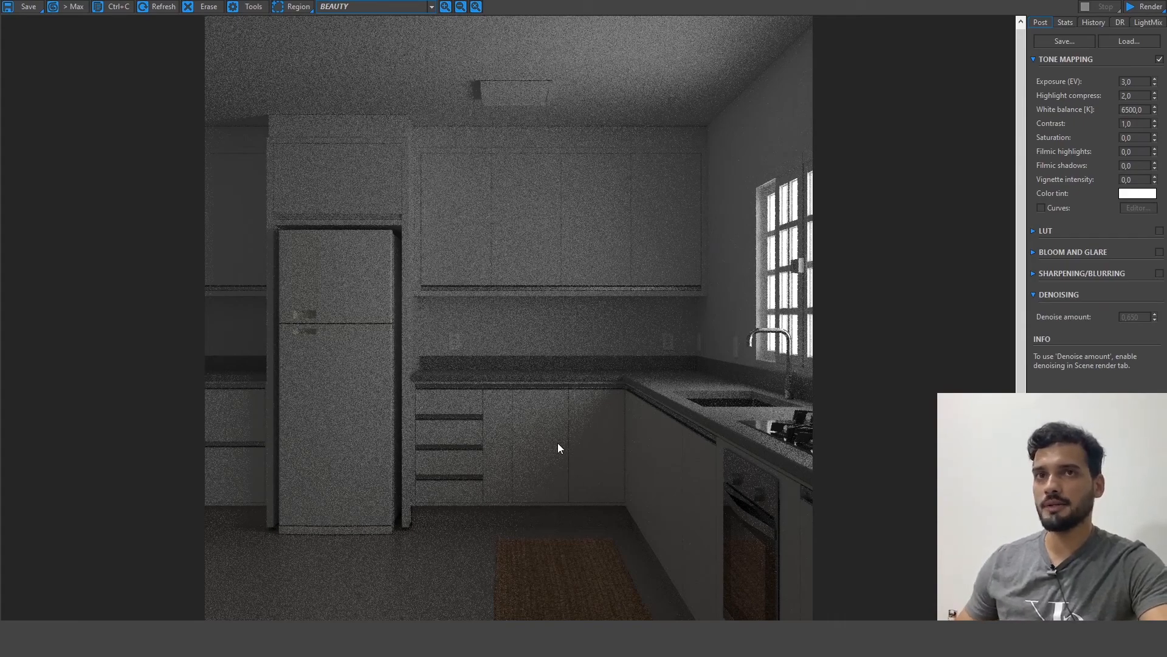
click(1092, 22)
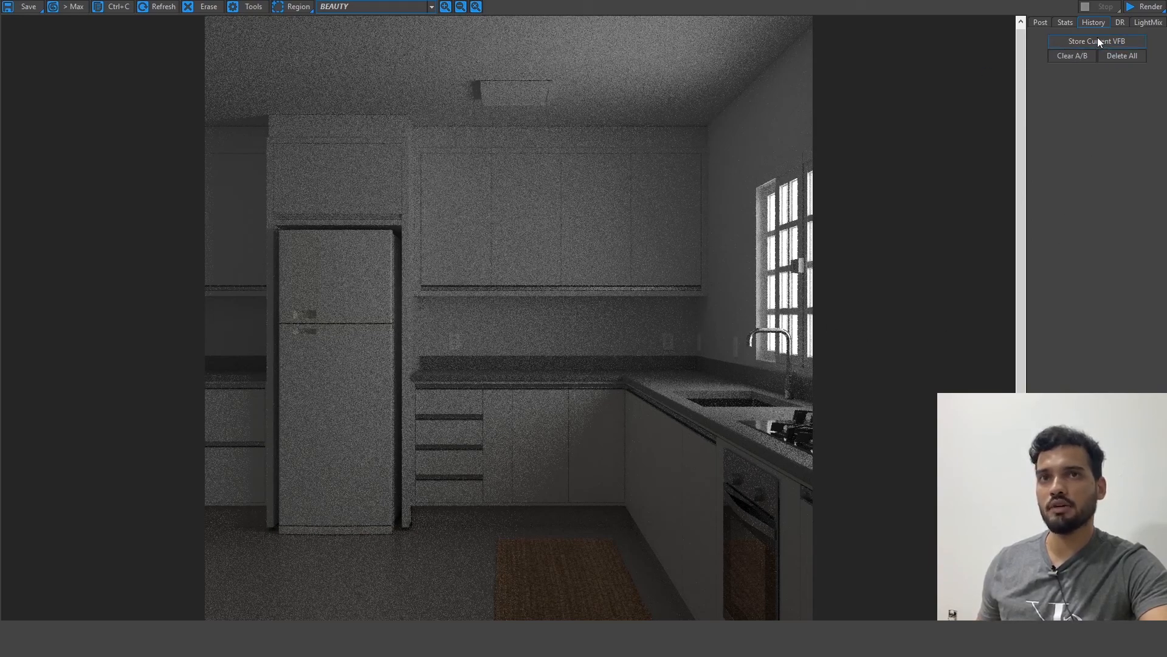
click(1097, 42)
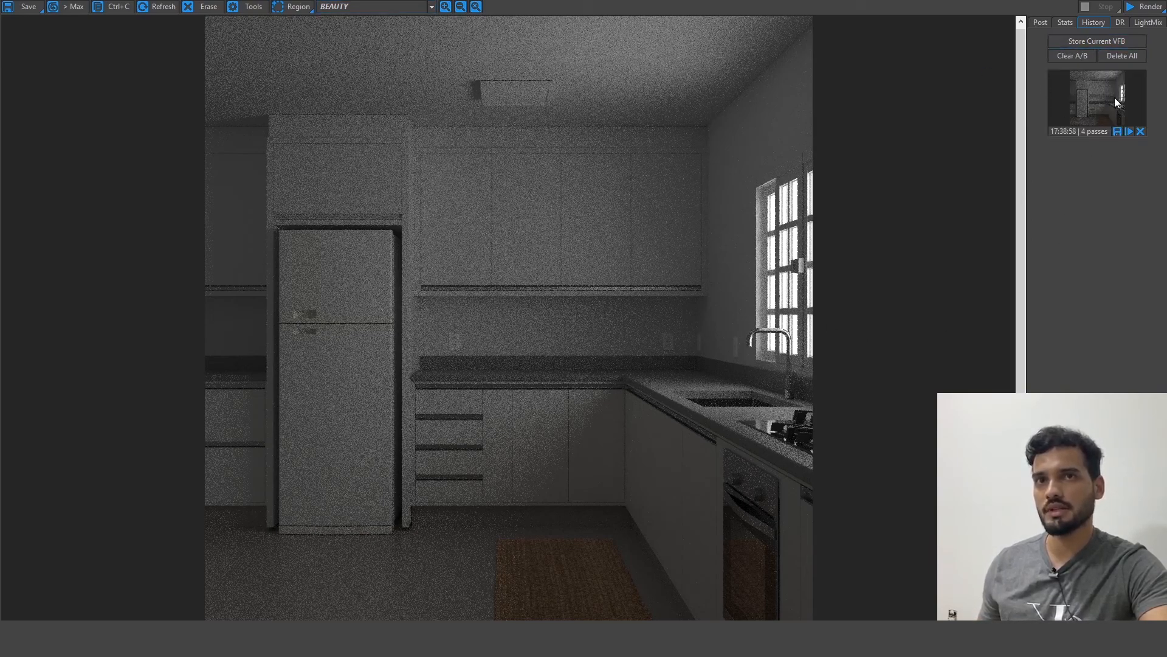
click(1135, 9)
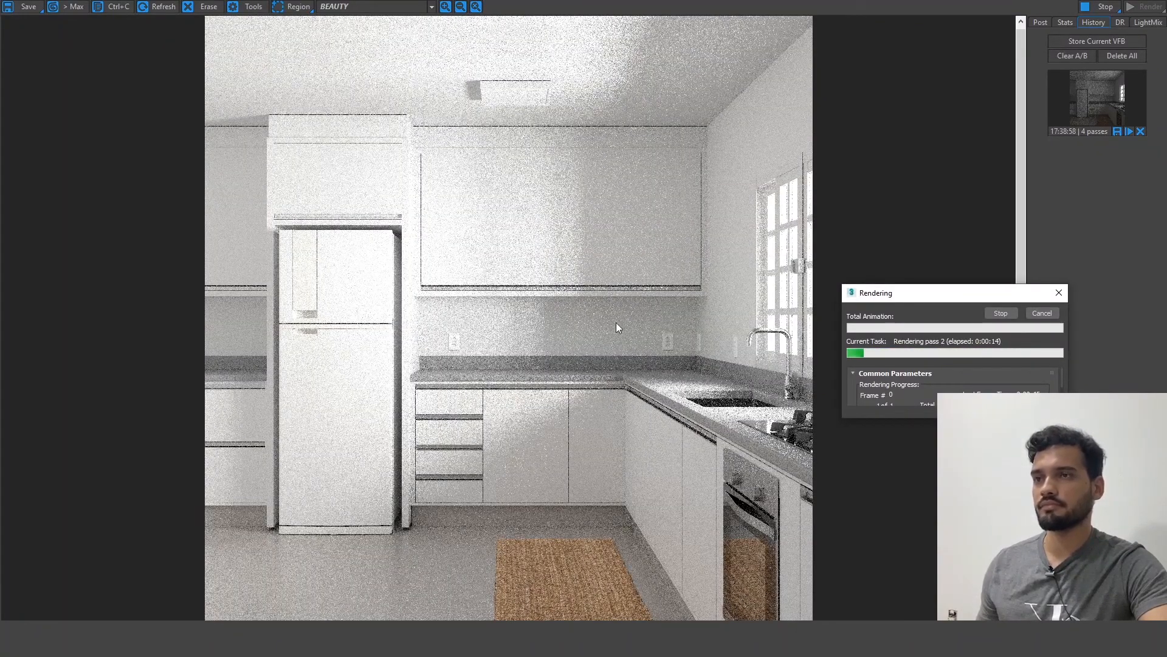
- Set the frame buffer's tone mapping exposure to 2 EV
click(1041, 22)
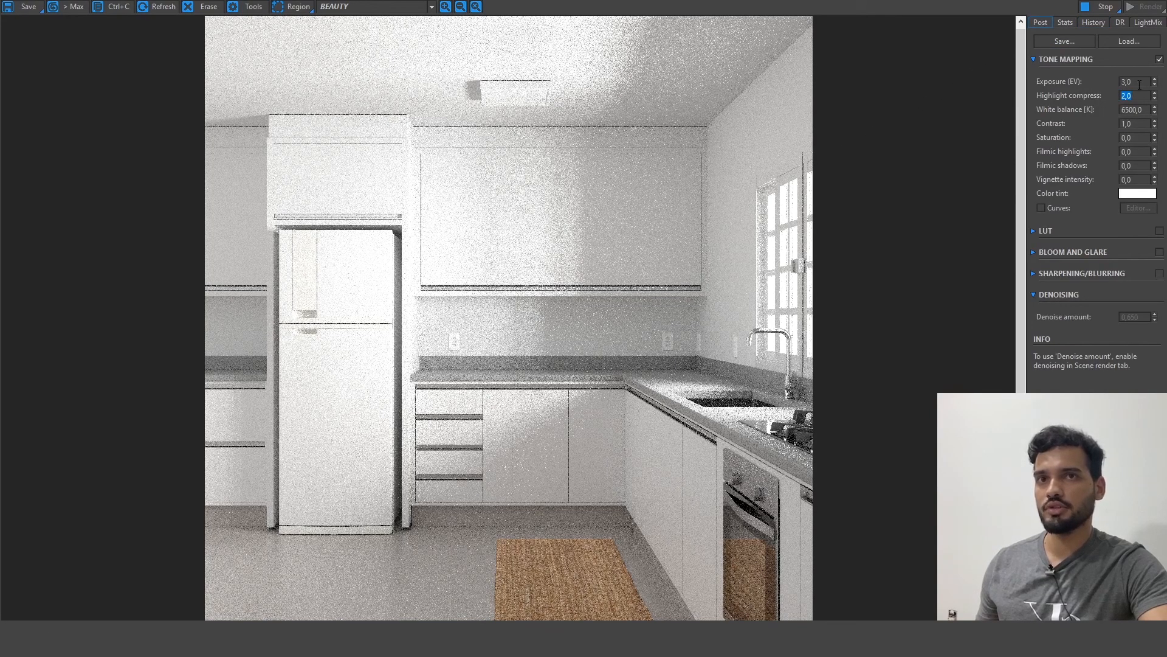
text(2)
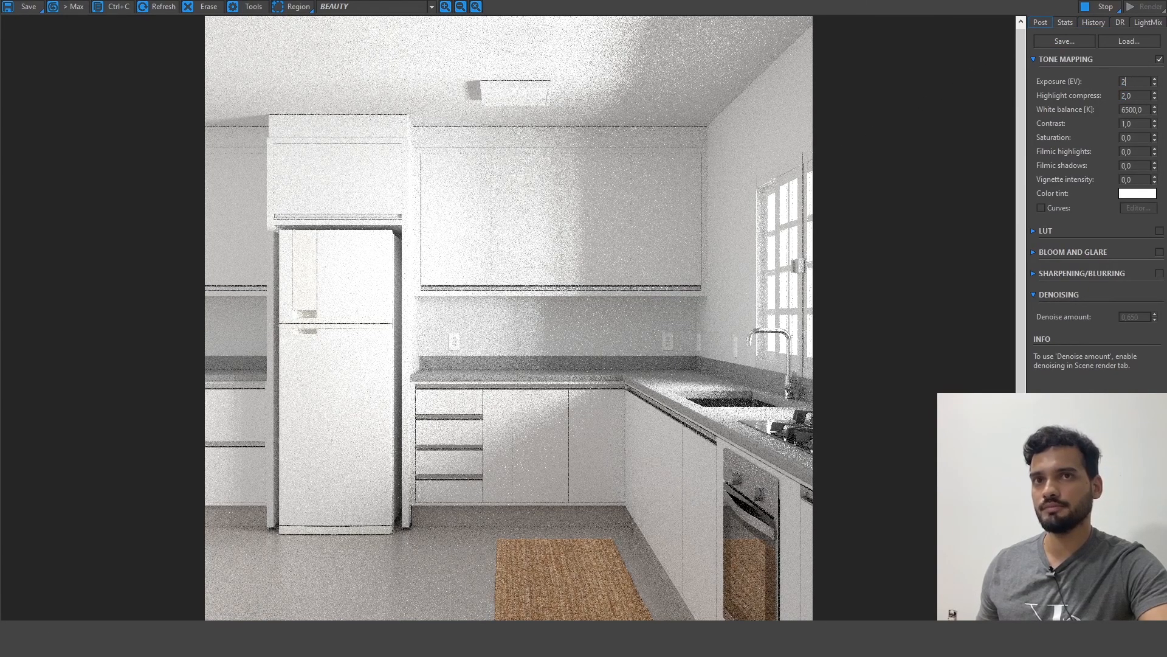
key(Return)
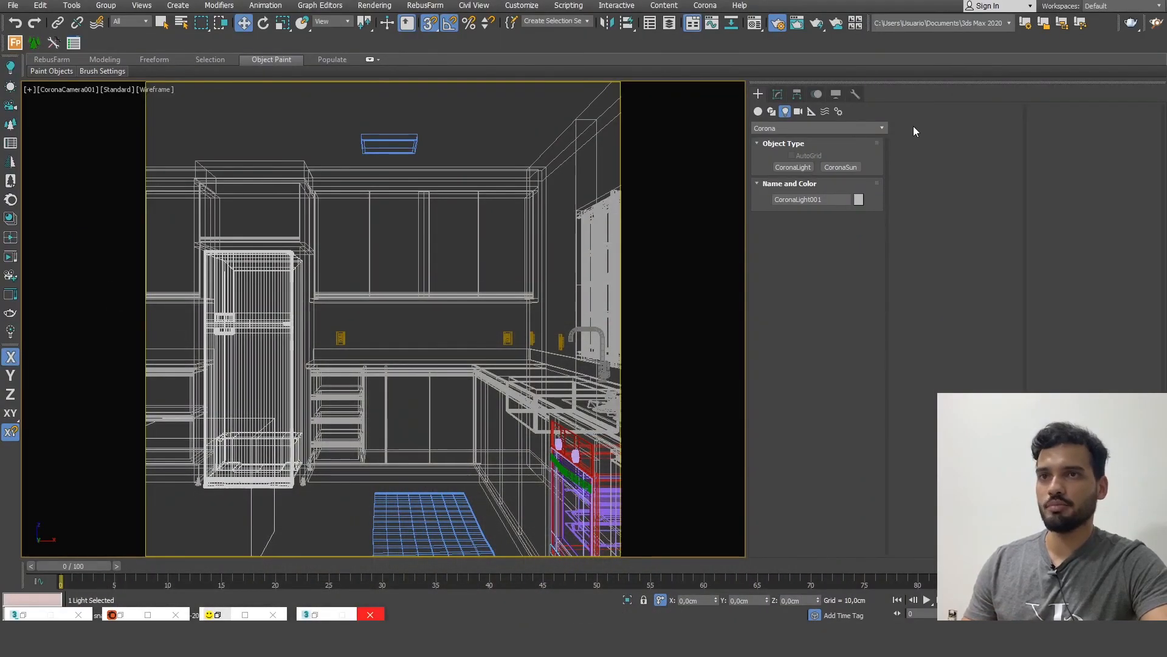
- Switch the window light's color to Kelvin temperature and set it to 4000
click(777, 95)
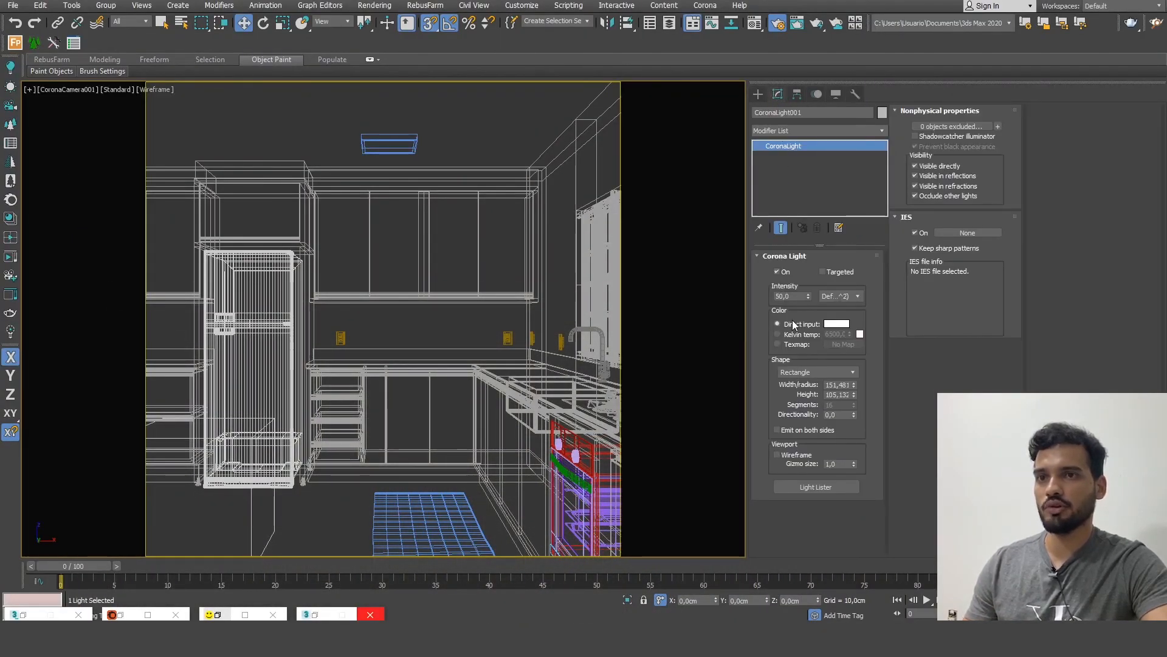
click(778, 334)
double_click(832, 335)
text(4000)
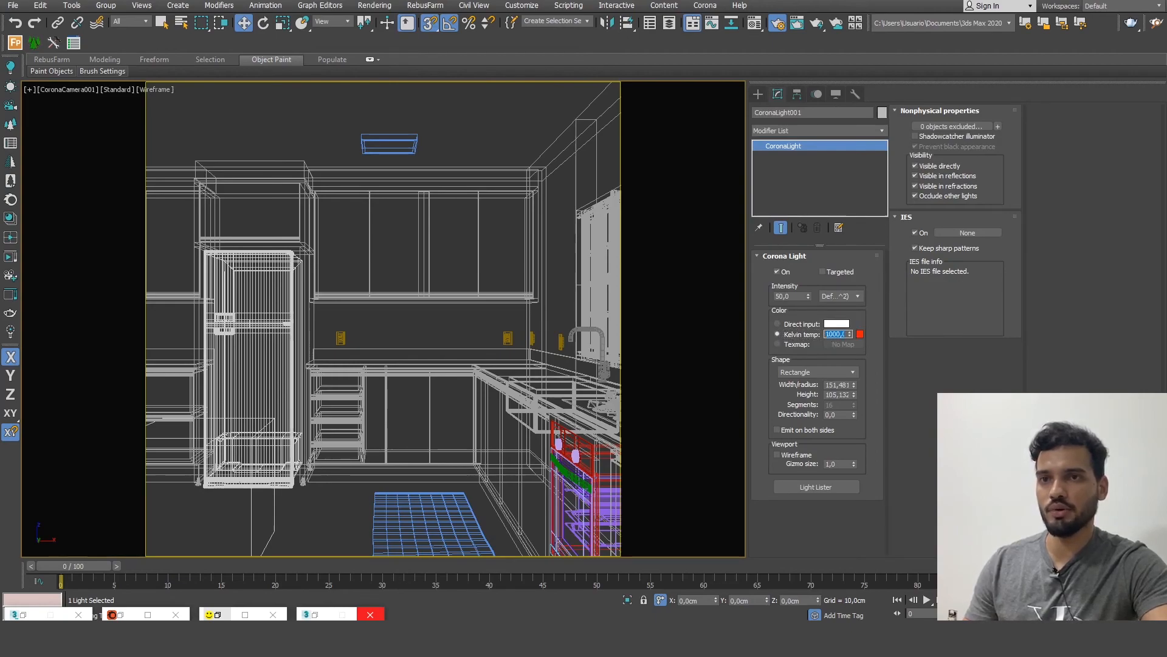
key(Return)
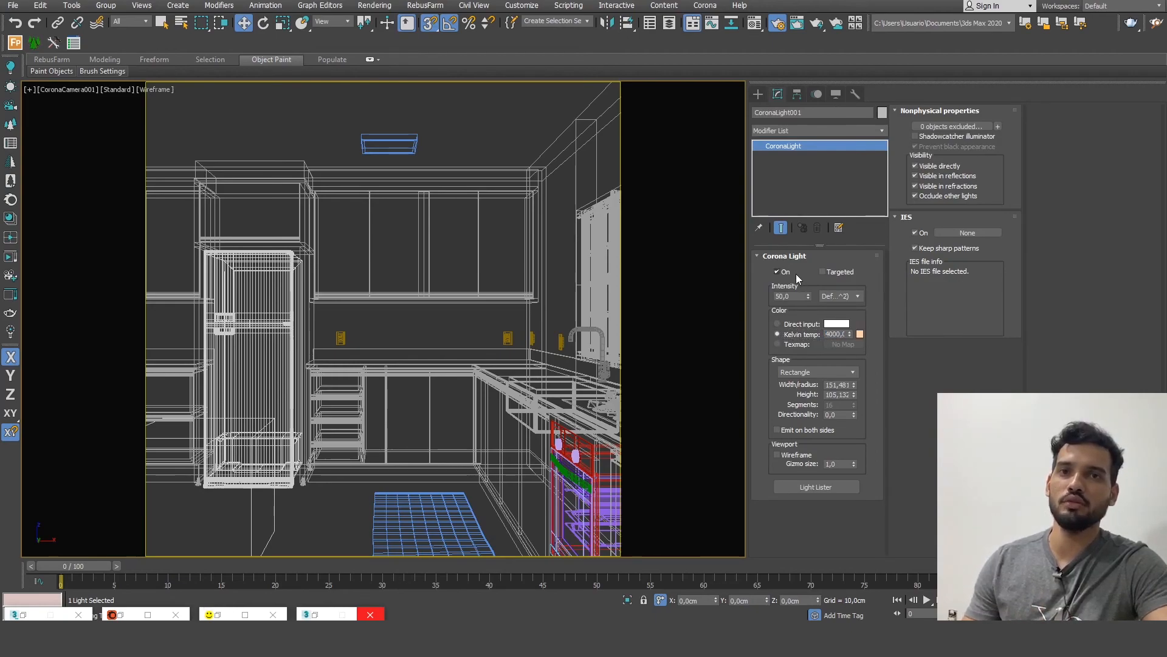
- Generate an interactive LightMix setup separated by instanced lights, render the camera view and display its LightMix controls
click(10, 331)
drag(47, 349, 164, 296)
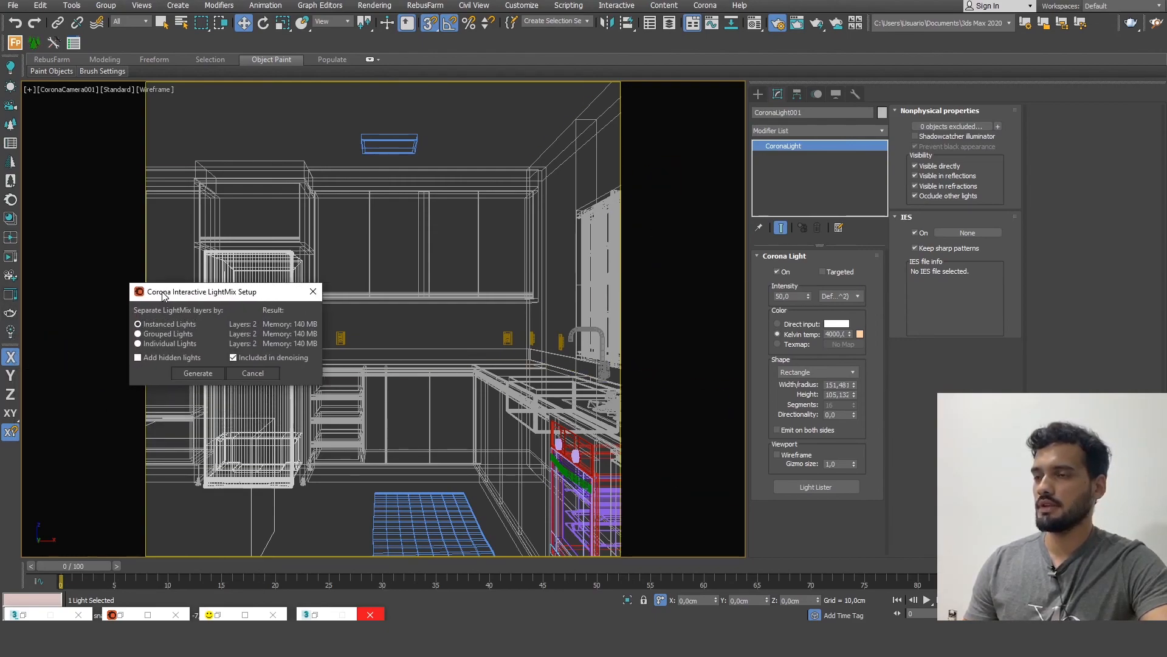
click(198, 372)
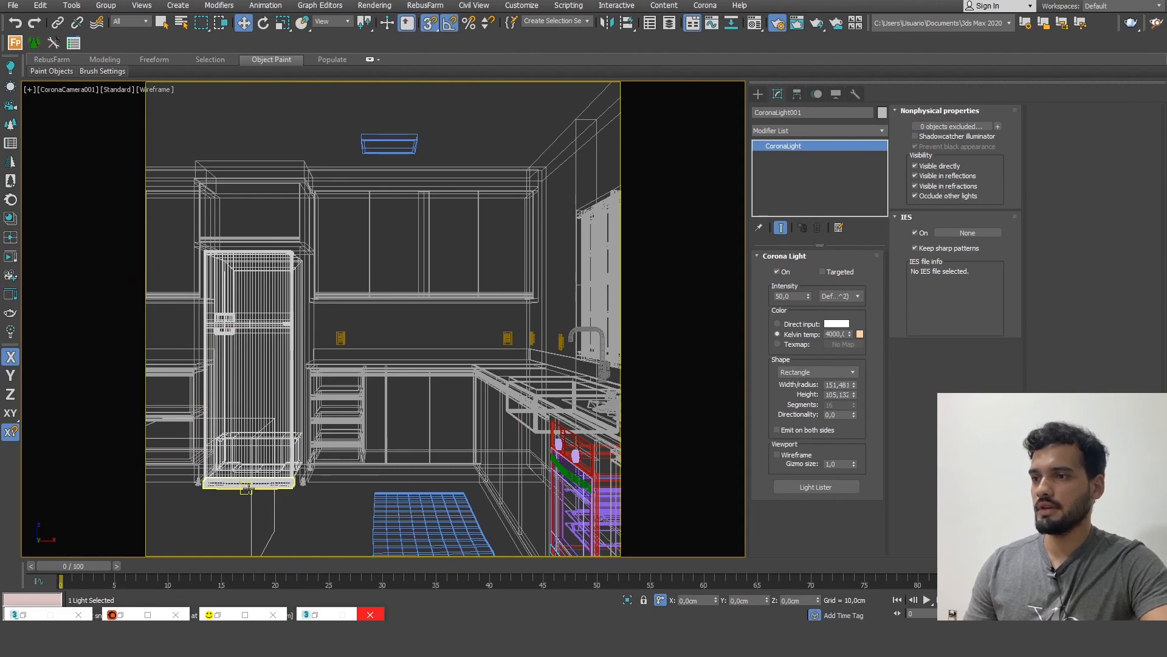
key(shift+q)
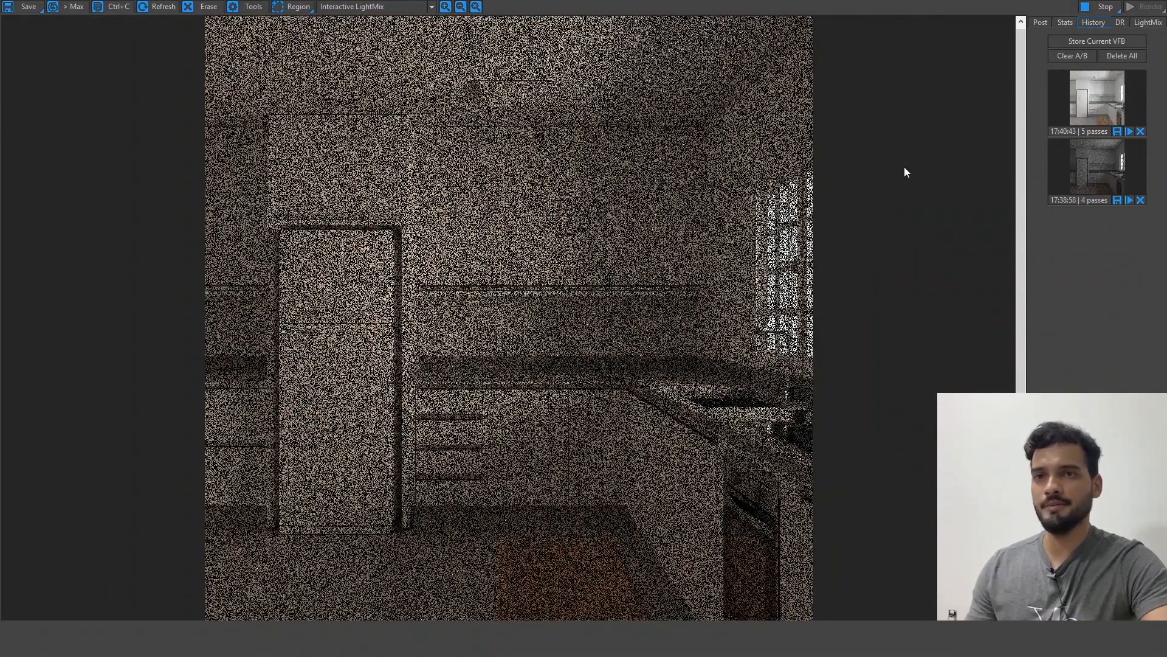
click(1150, 24)
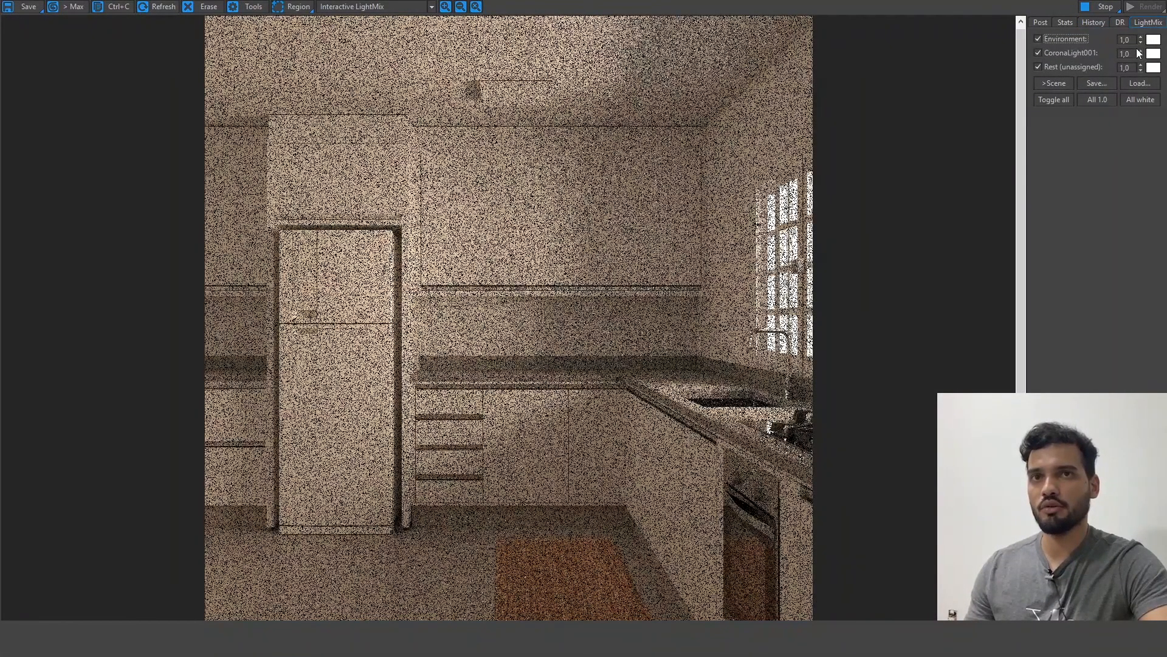
- Tint the window light's LightMix layer cool blue with a color temperature of about 10543 K
click(1153, 54)
drag(279, 117, 315, 141)
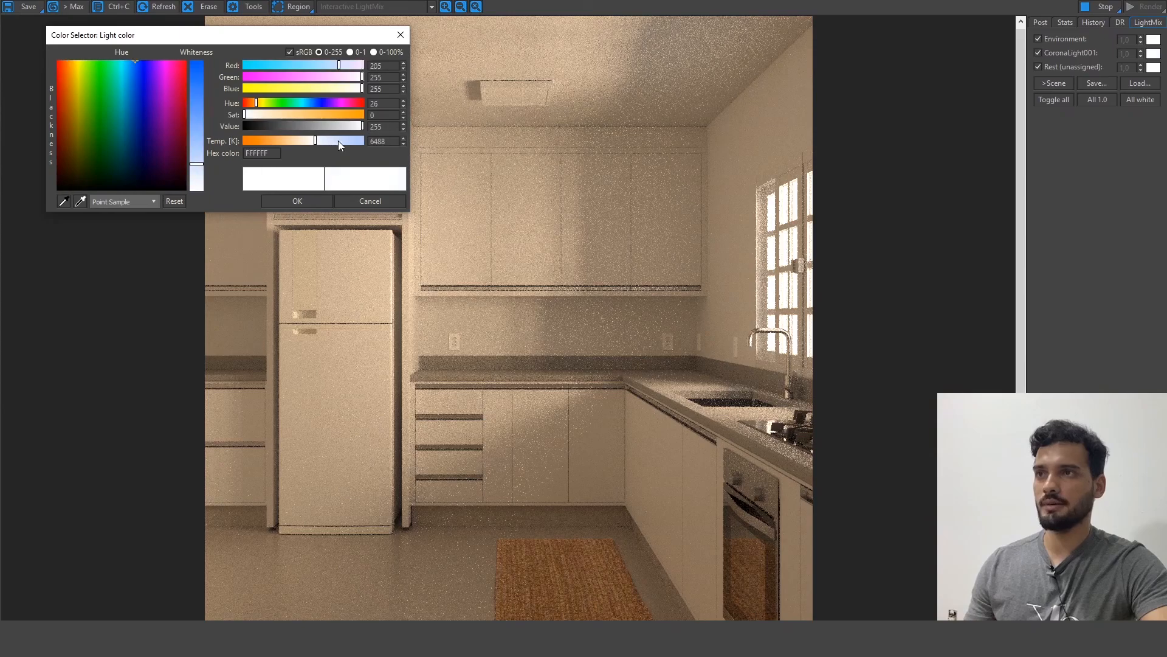
click(338, 141)
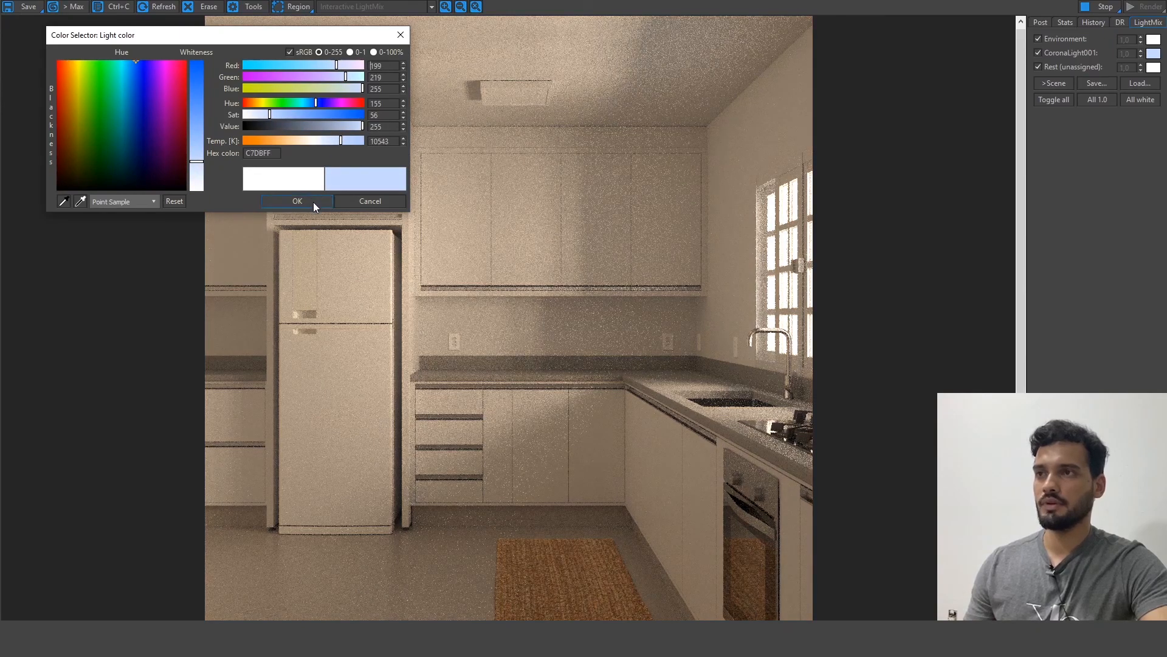
click(311, 201)
- Try LightMix intensities of 2 and 3 for the window light's layer
drag(1131, 55, 1103, 56)
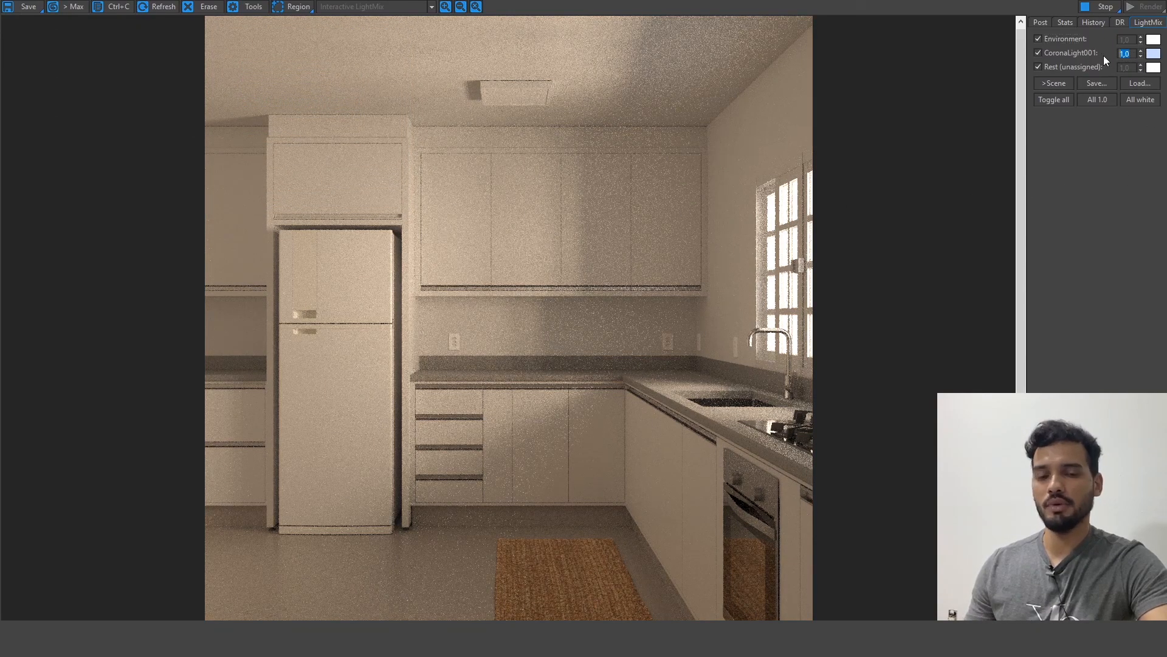
text(2)
key(Return)
text(3)
key(Return)
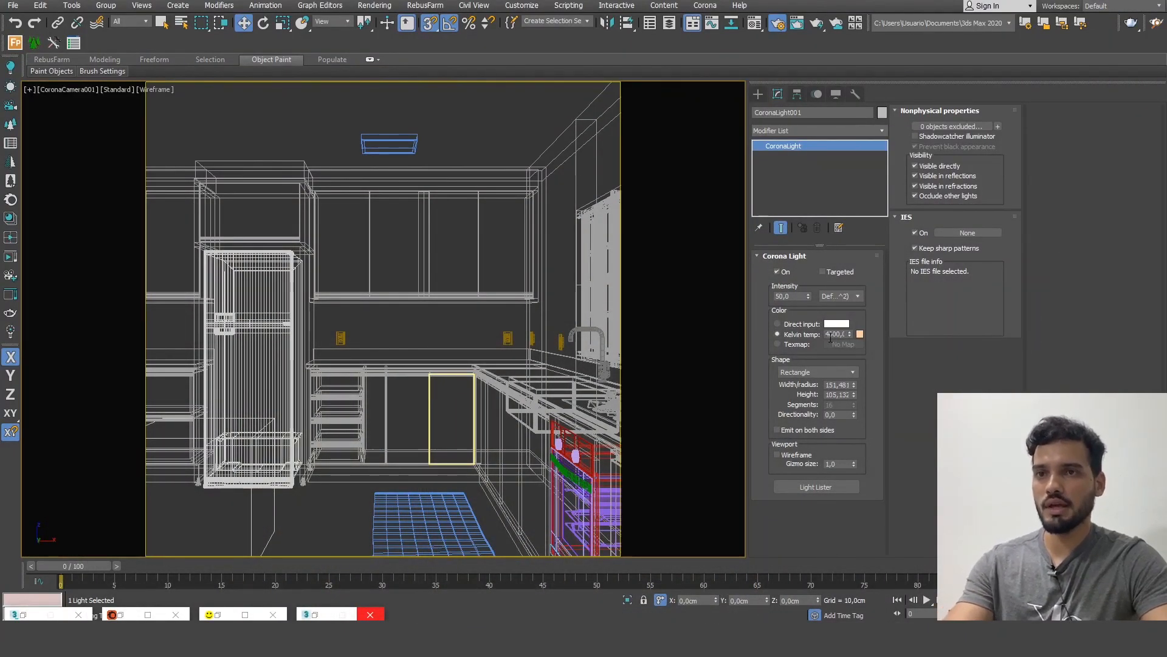
- Open the window light's Kelvin temperature for editing and render the camera view again
double_click(834, 334)
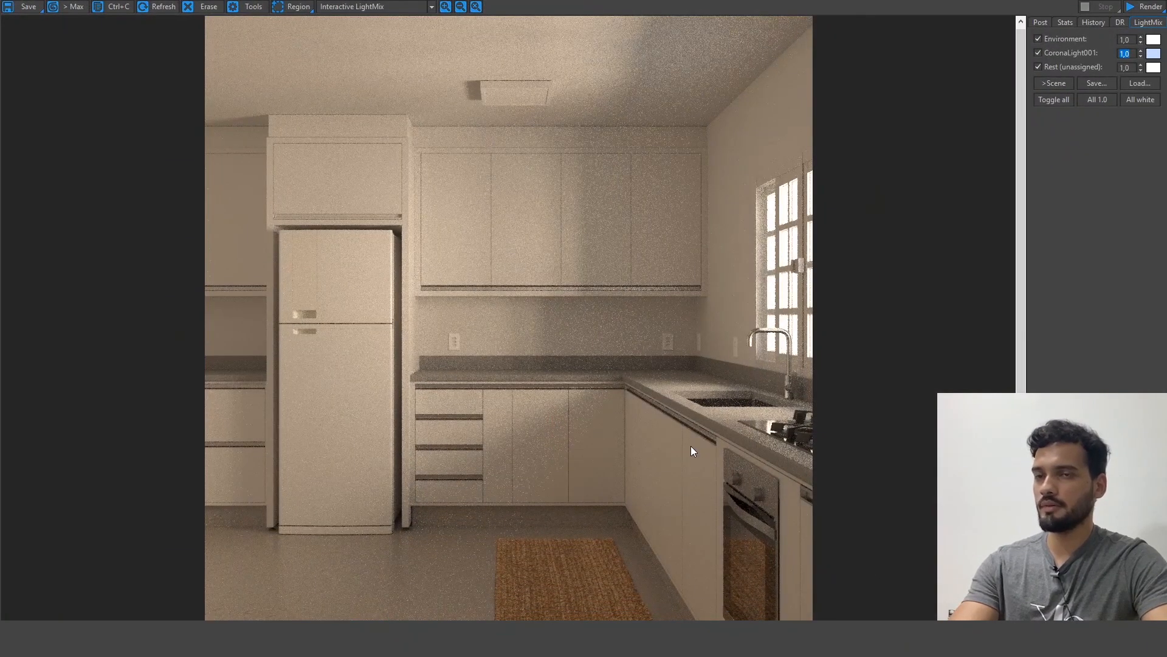
click(1148, 7)
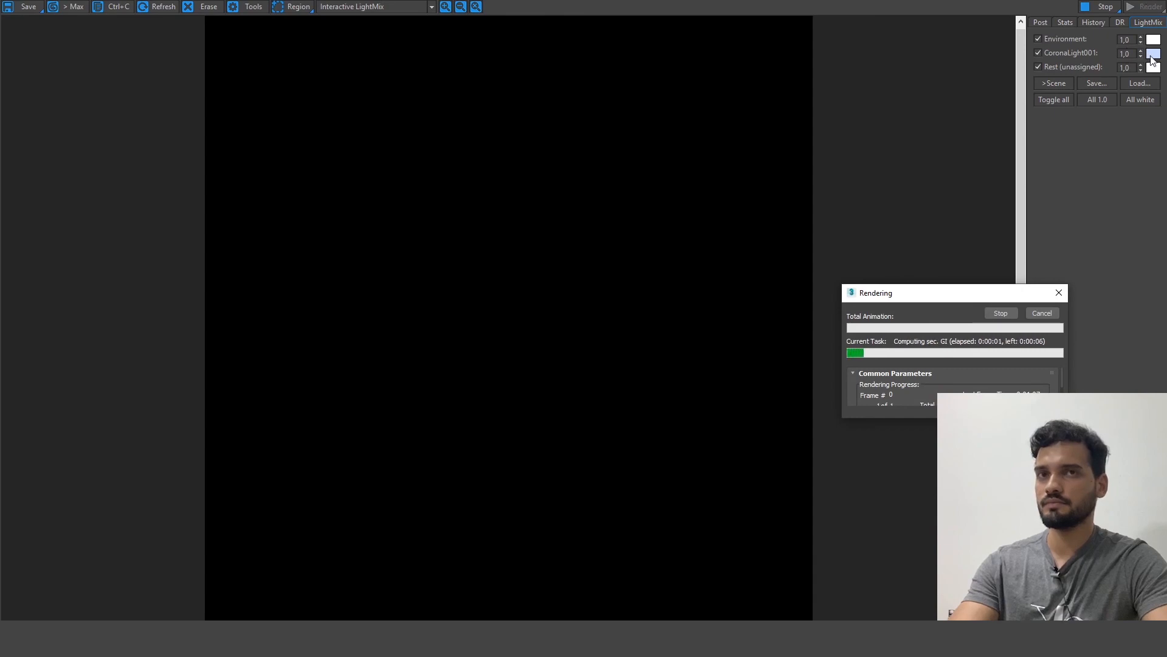
- Reset the window light's LightMix color to white by reducing its saturation to 0
click(1152, 60)
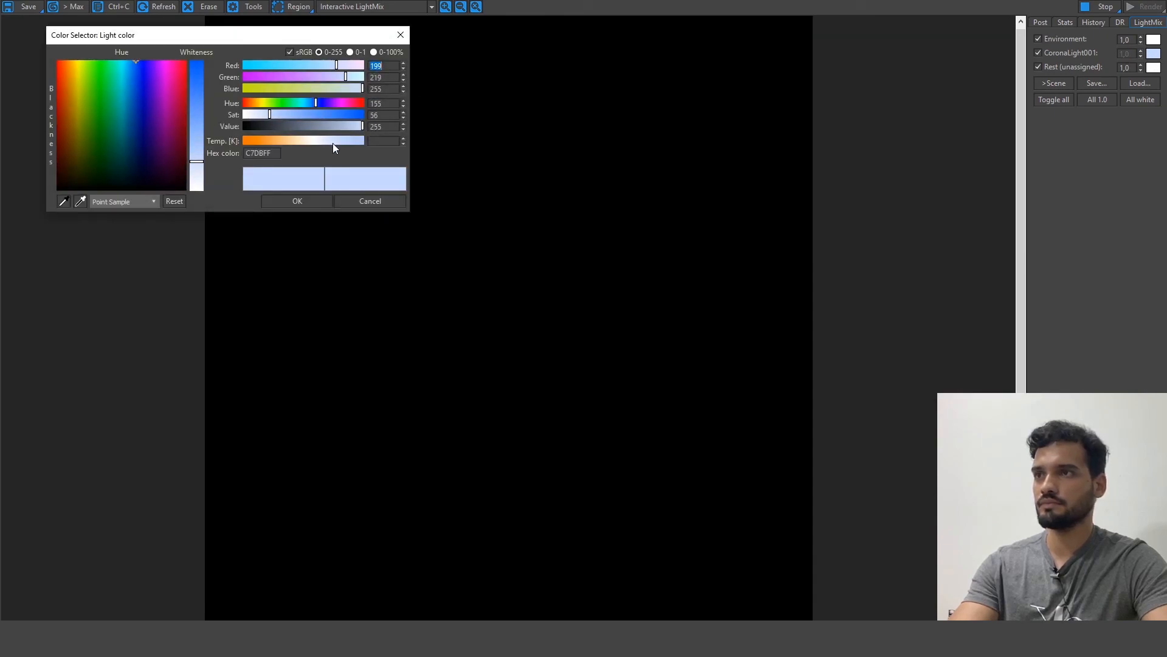
drag(260, 116, 212, 113)
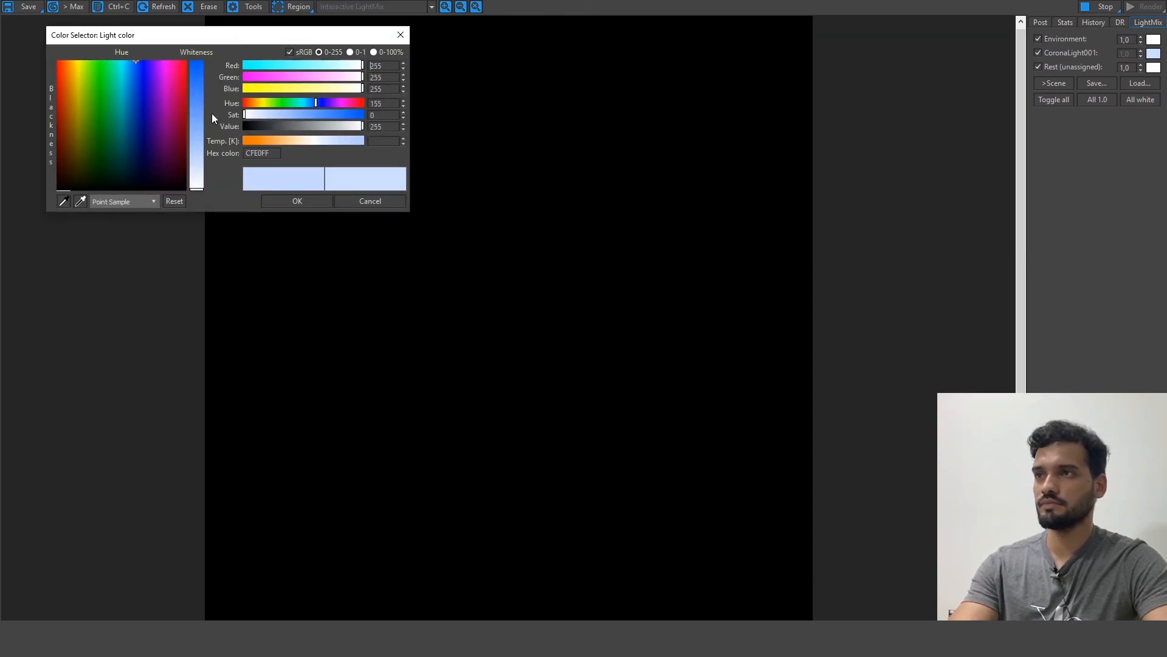
click(297, 200)
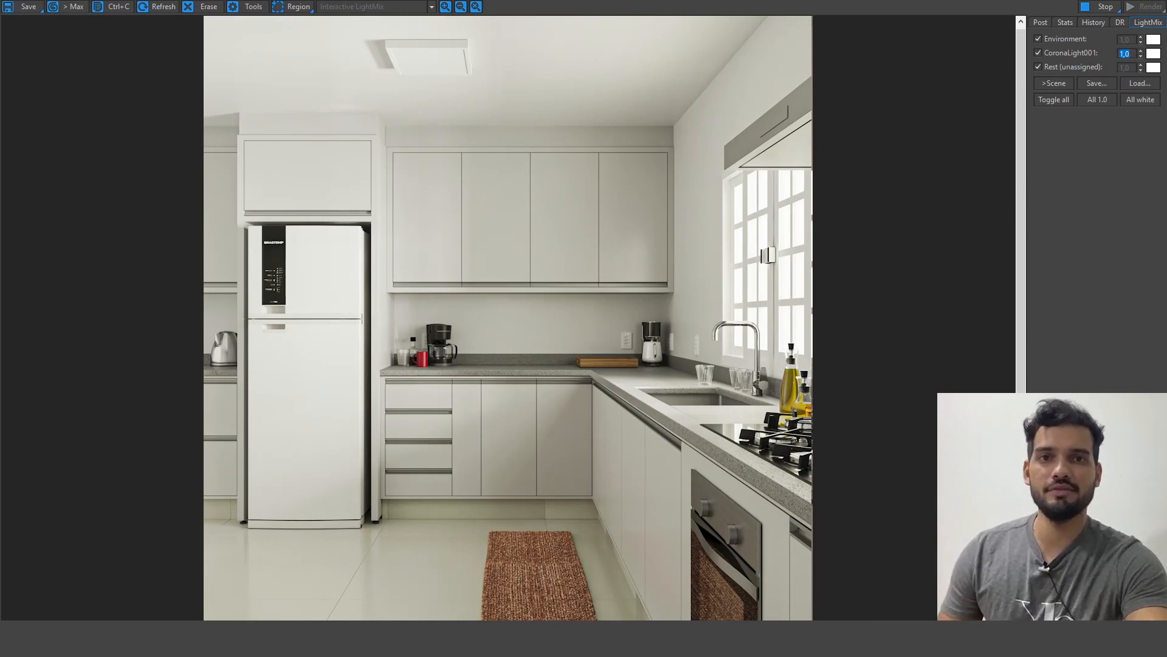